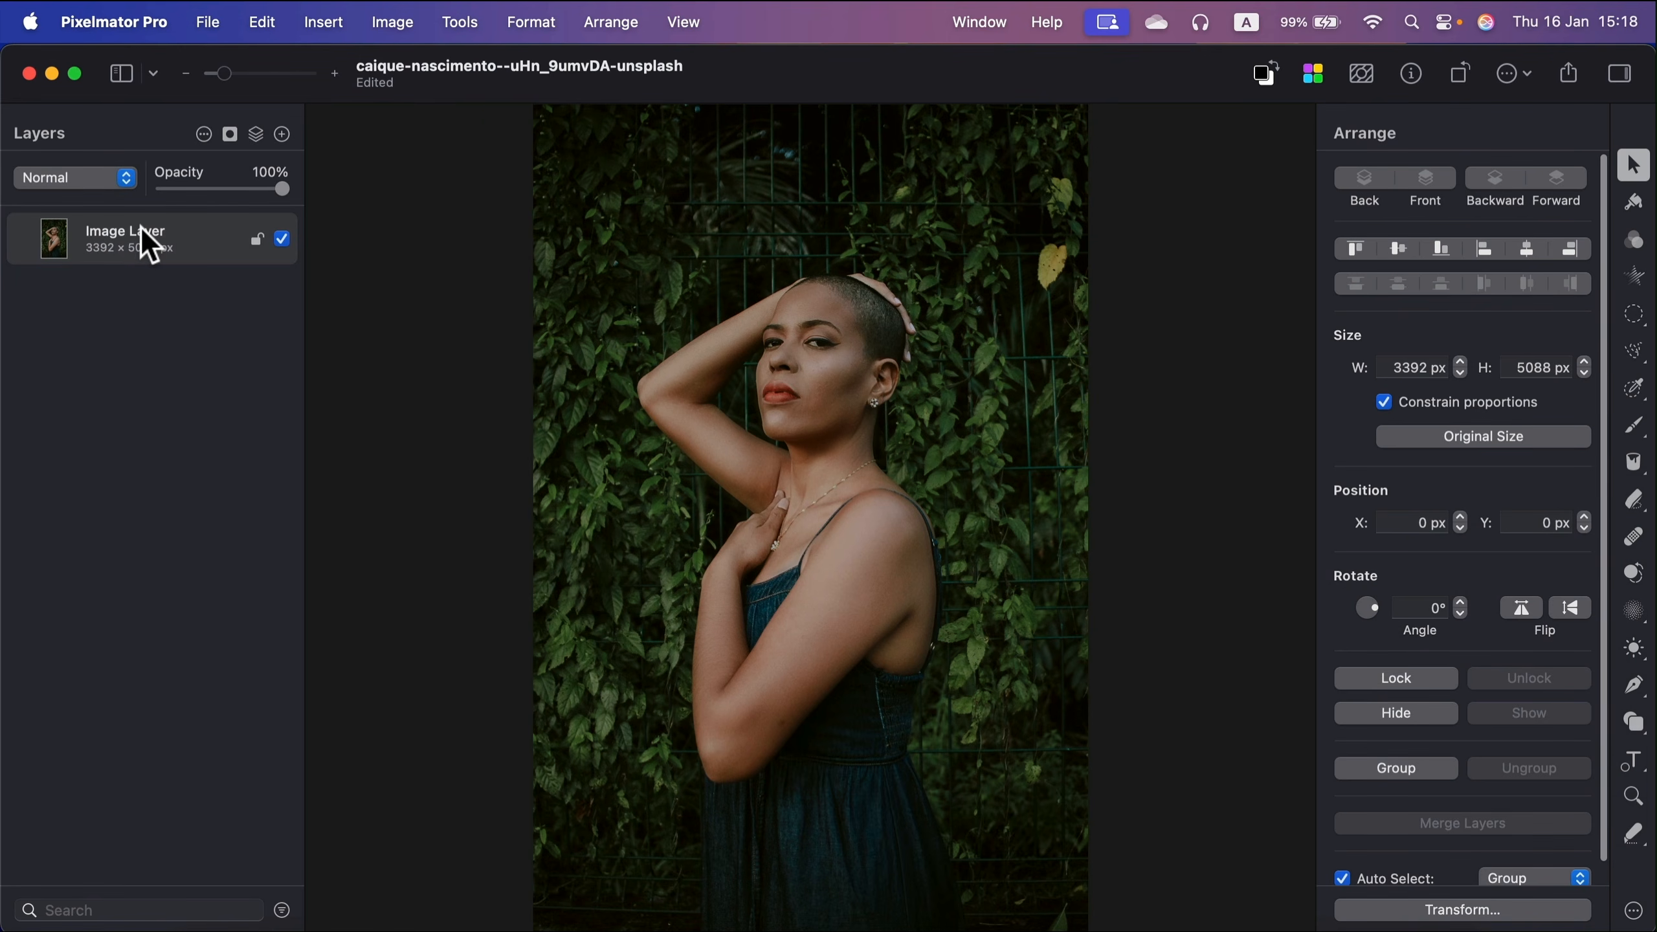
- Duplicate the Image Layer and hide the copy
right_click(208, 235)
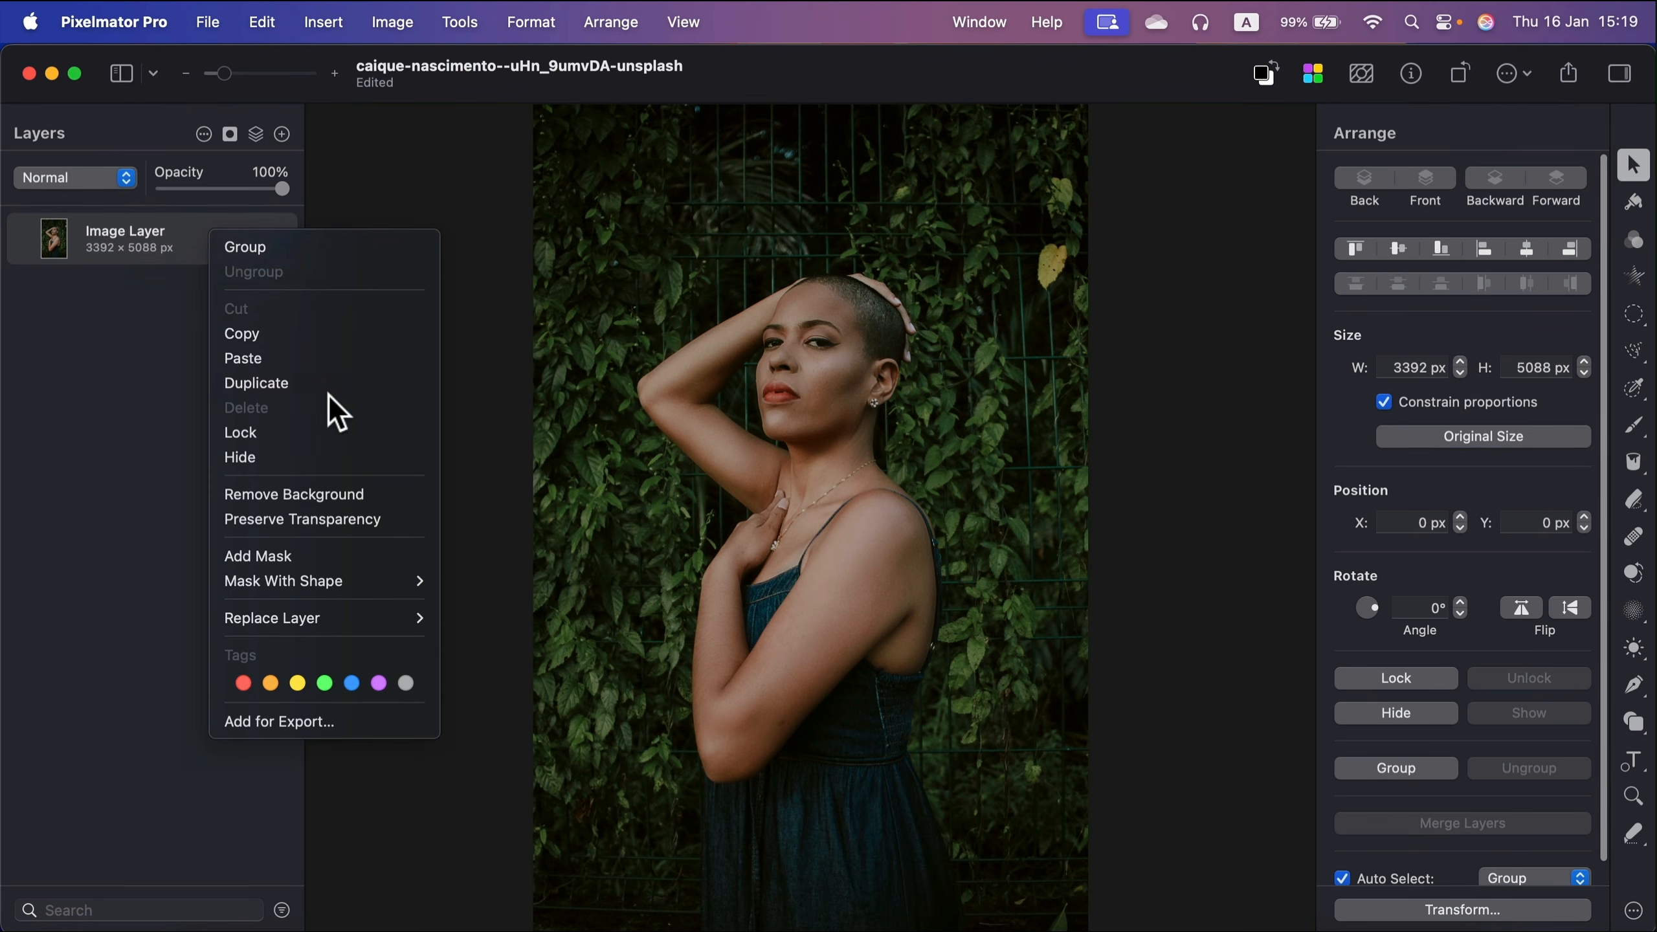
left_click(281, 384)
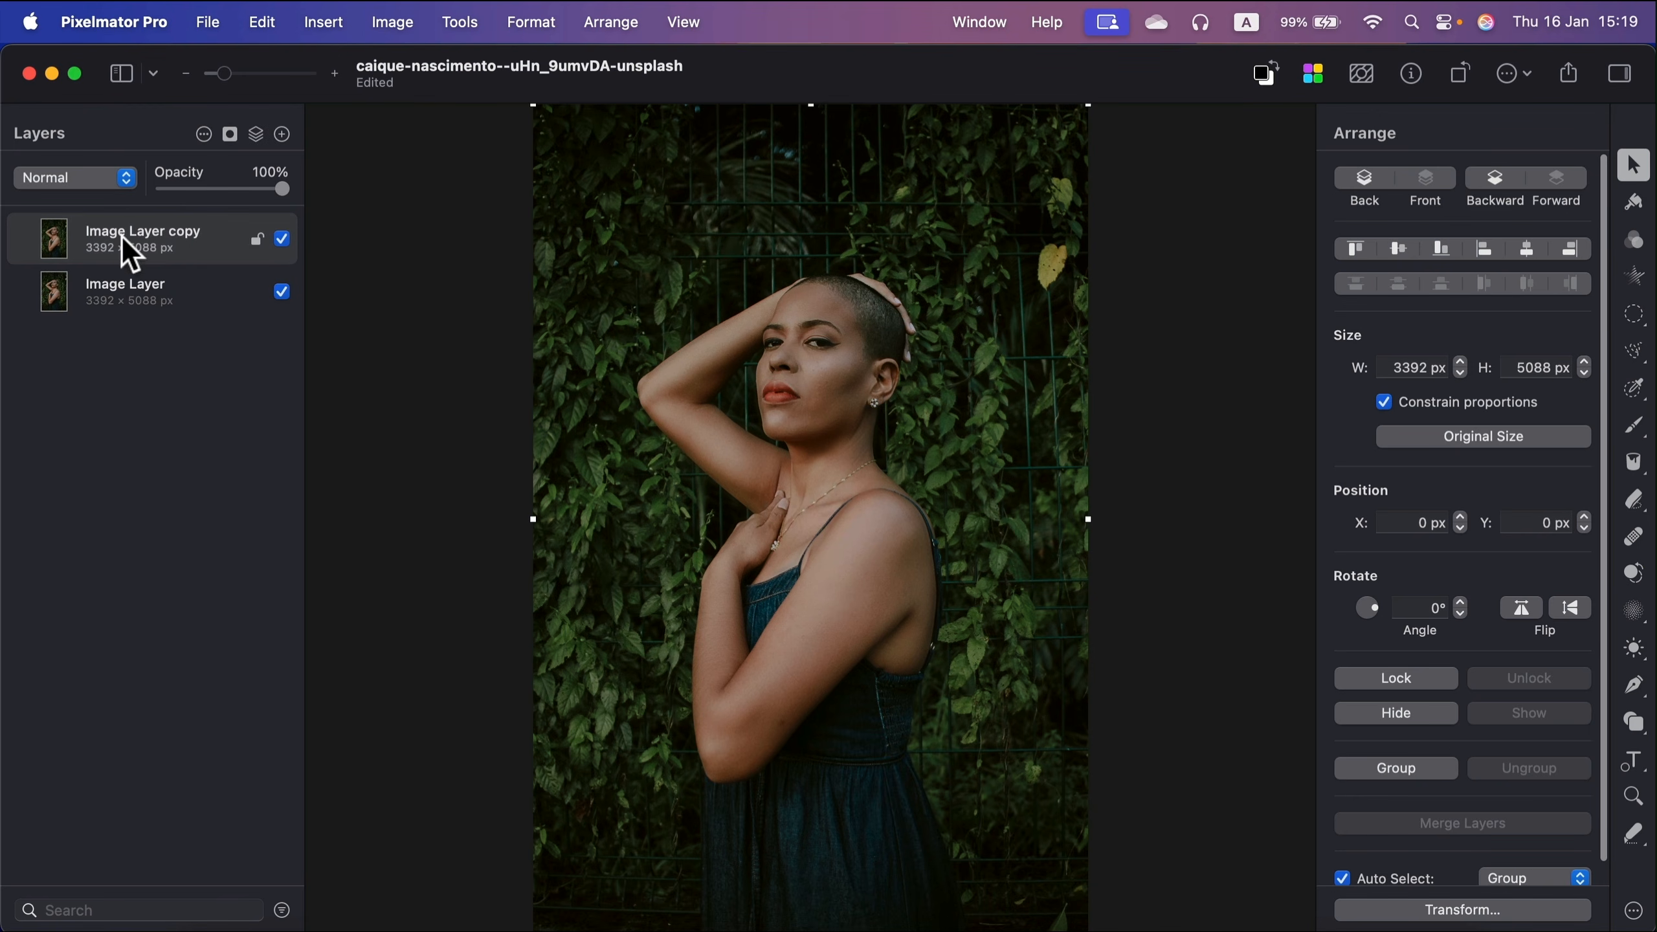
left_click(282, 238)
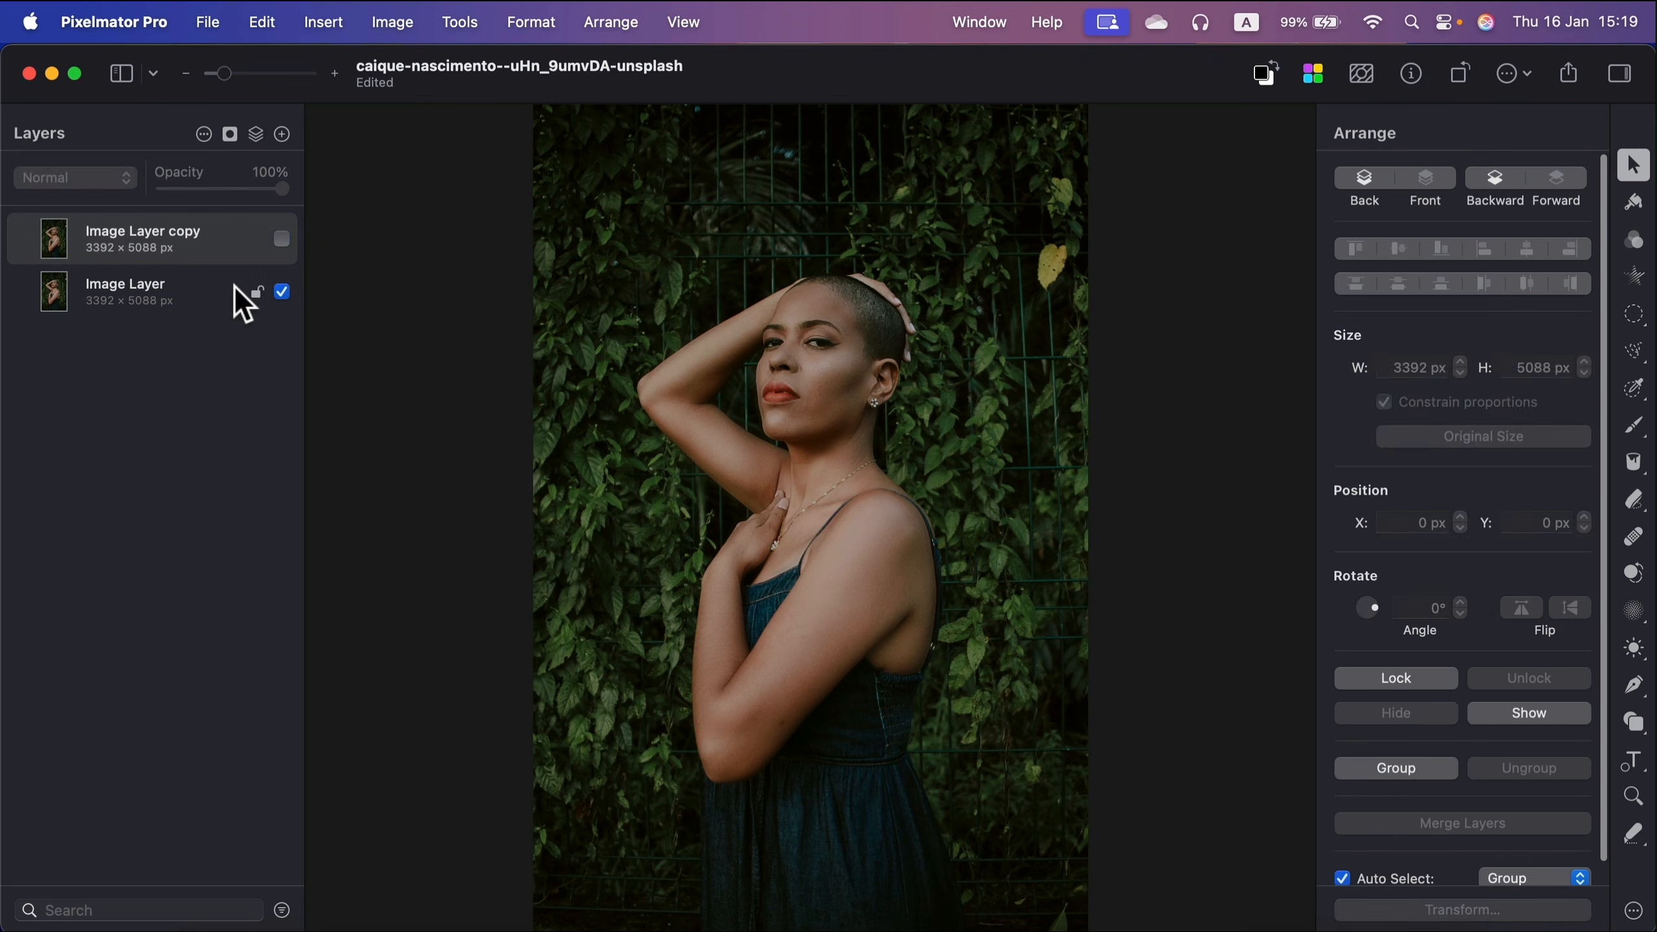
- Apply a Gaussian blur with a radius of about 20.1 px to the original Image Layer
left_click(124, 303)
left_click(542, 23)
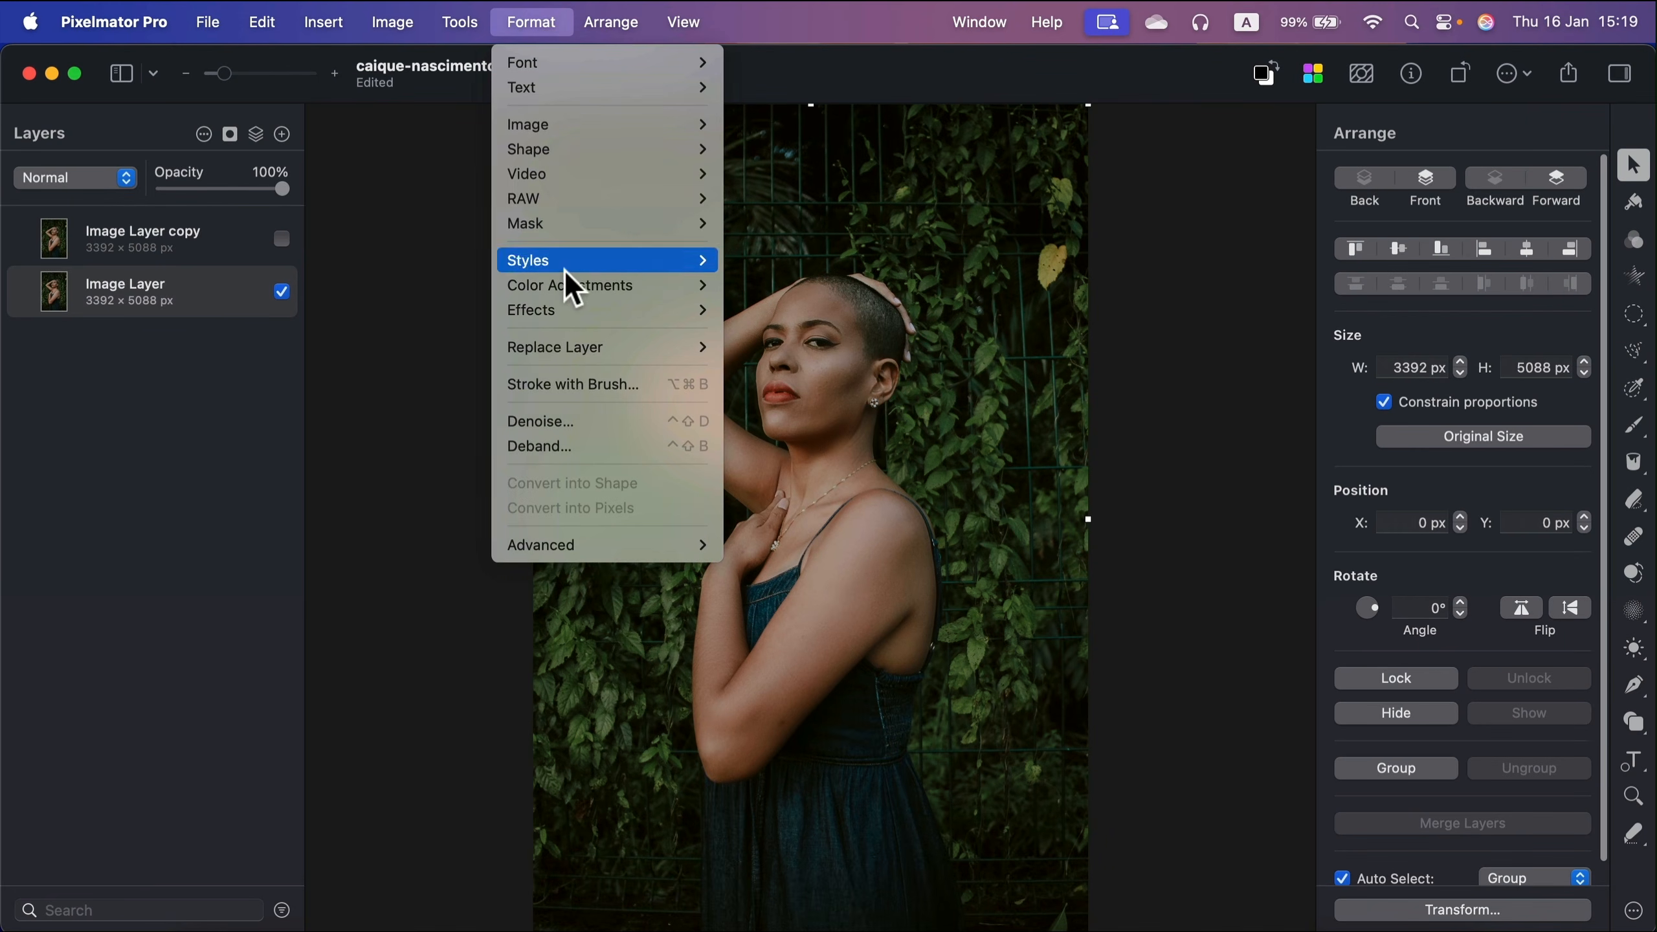
mouse_move(566, 311)
mouse_move(750, 311)
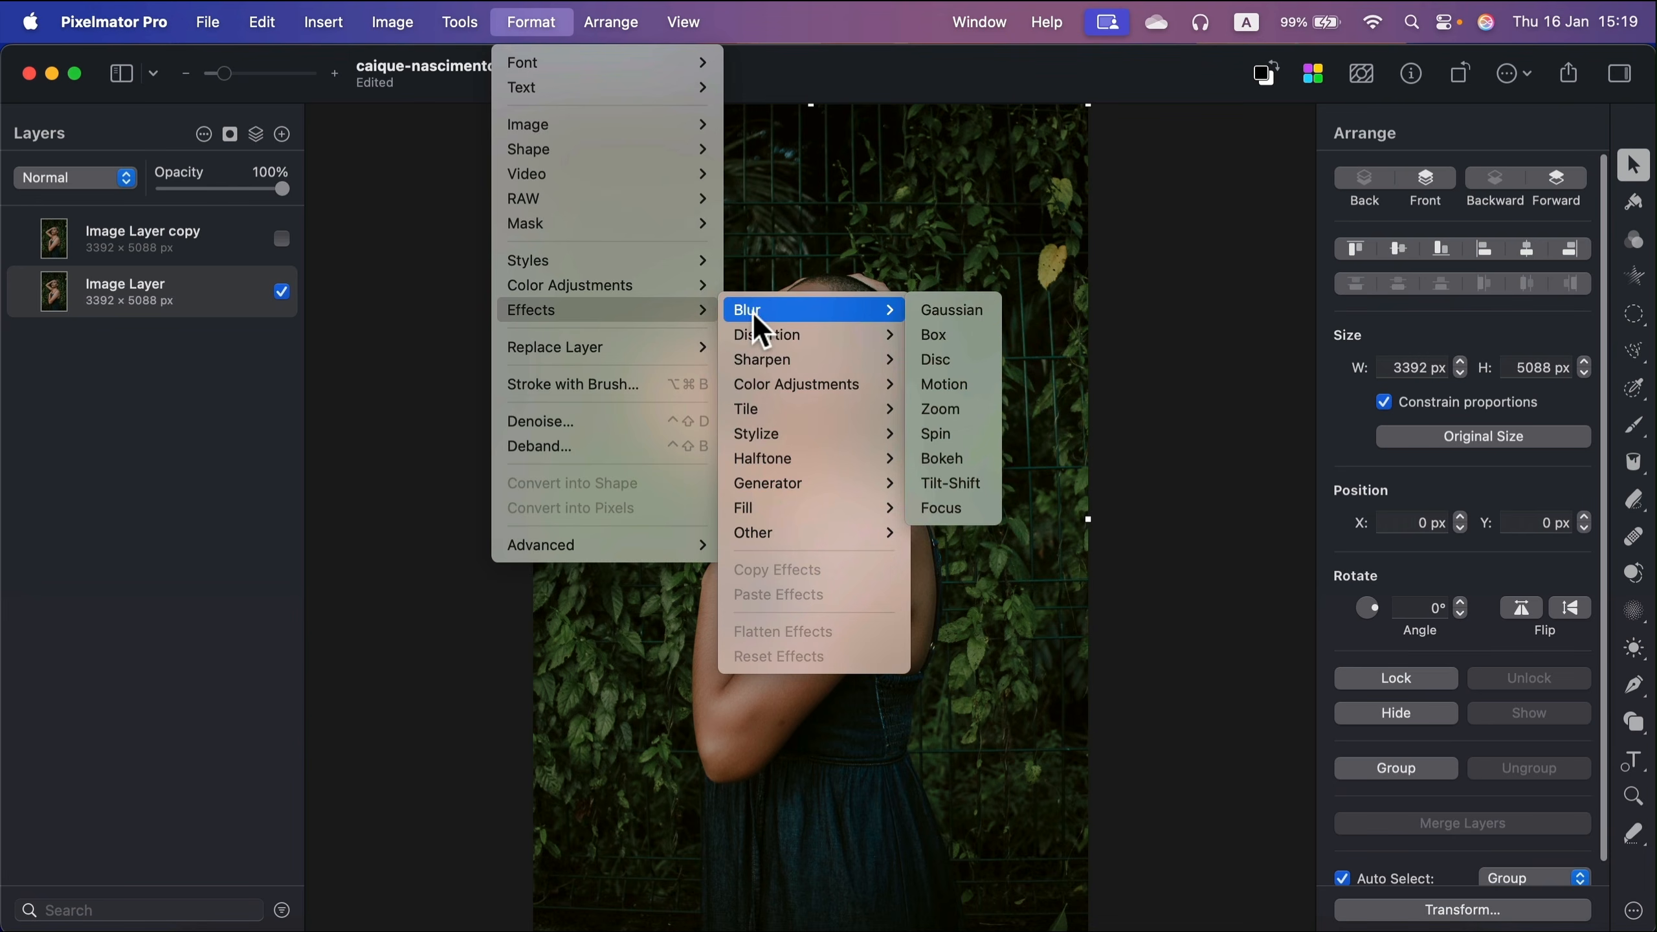
left_click(940, 307)
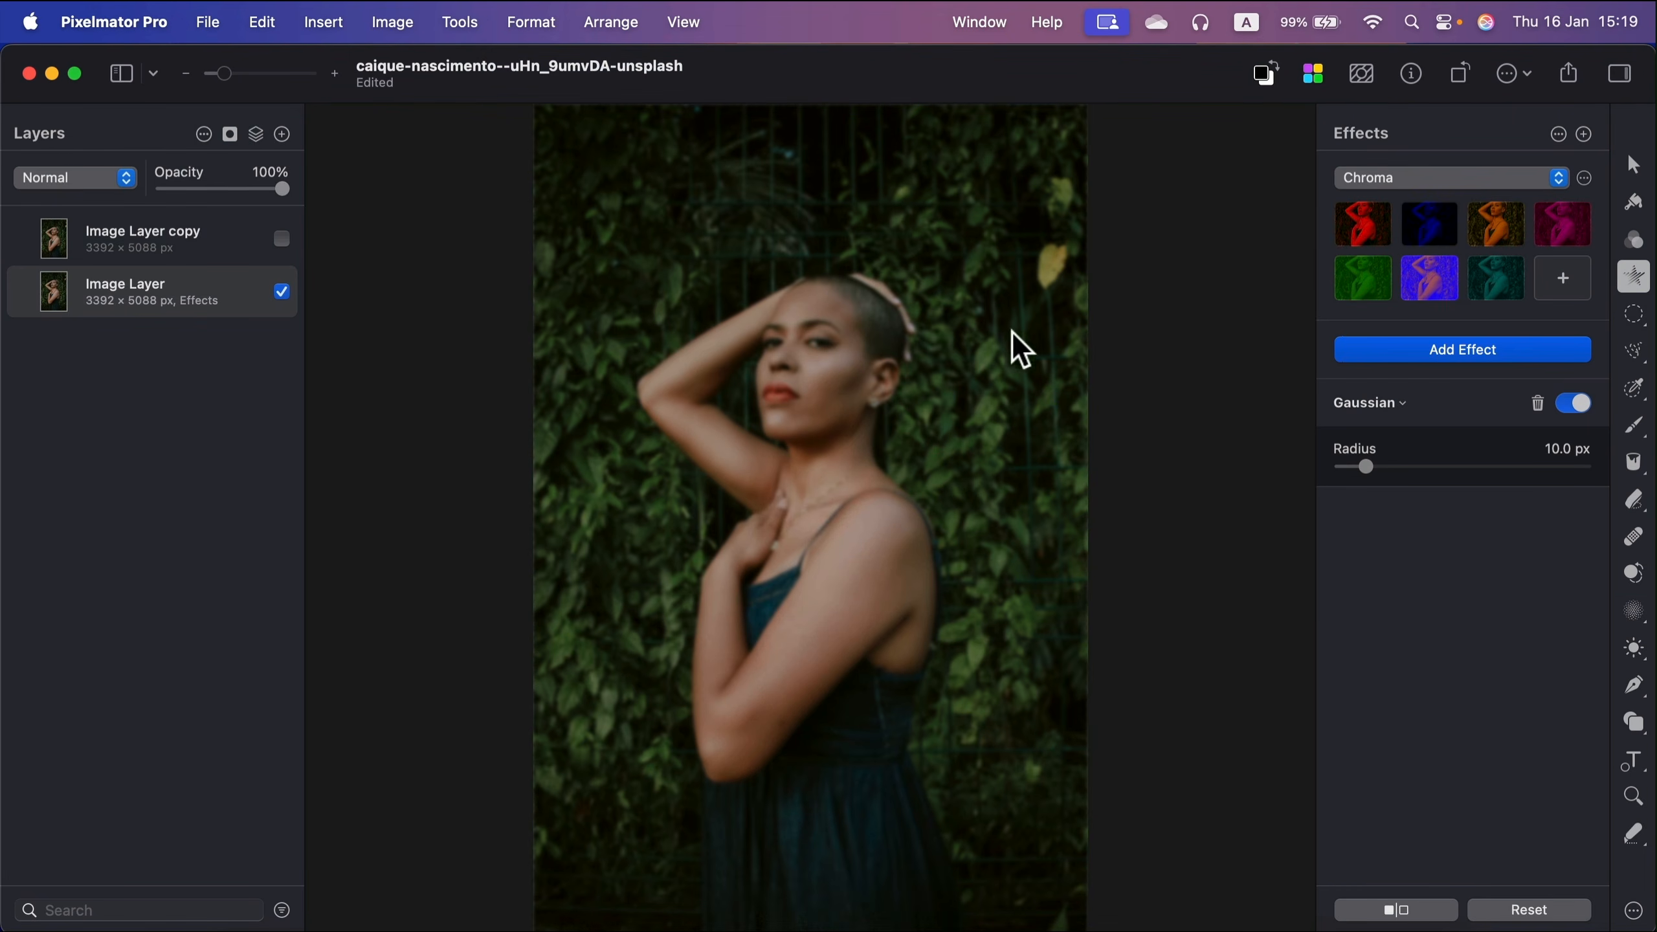
mouse_move(1365, 467)
left_mouse_down()
mouse_move(1411, 468)
mouse_move(1361, 468)
mouse_move(1391, 467)
left_mouse_up()
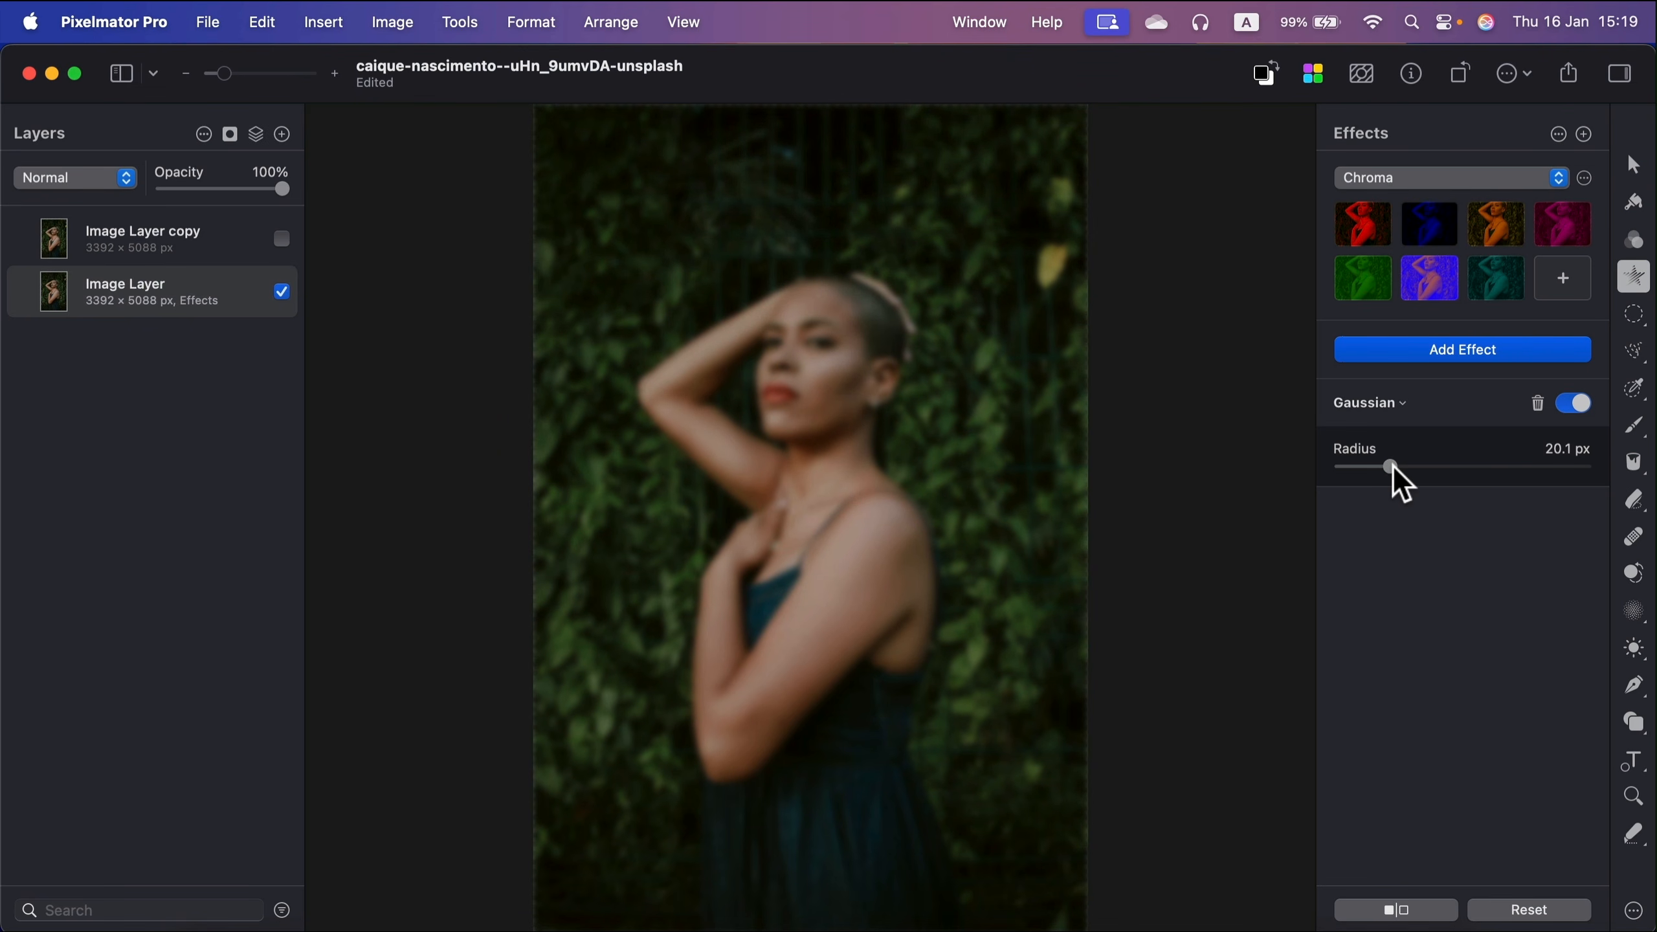
- Select the Image Layer copy and make it visible again
left_click(105, 234)
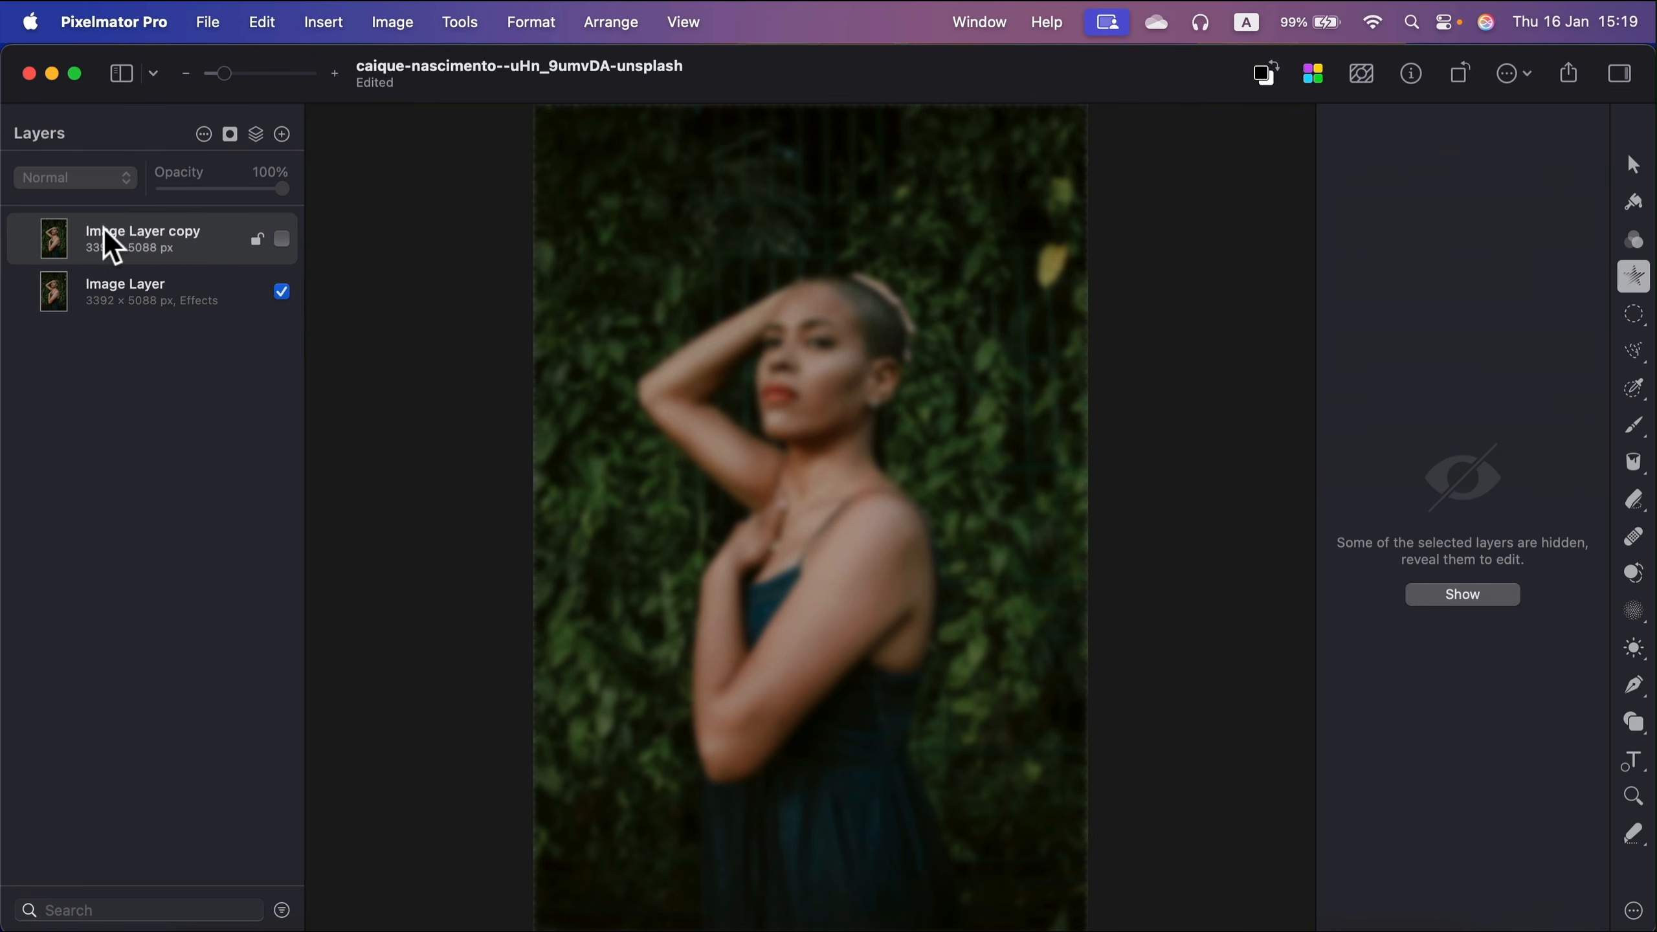
left_click(282, 239)
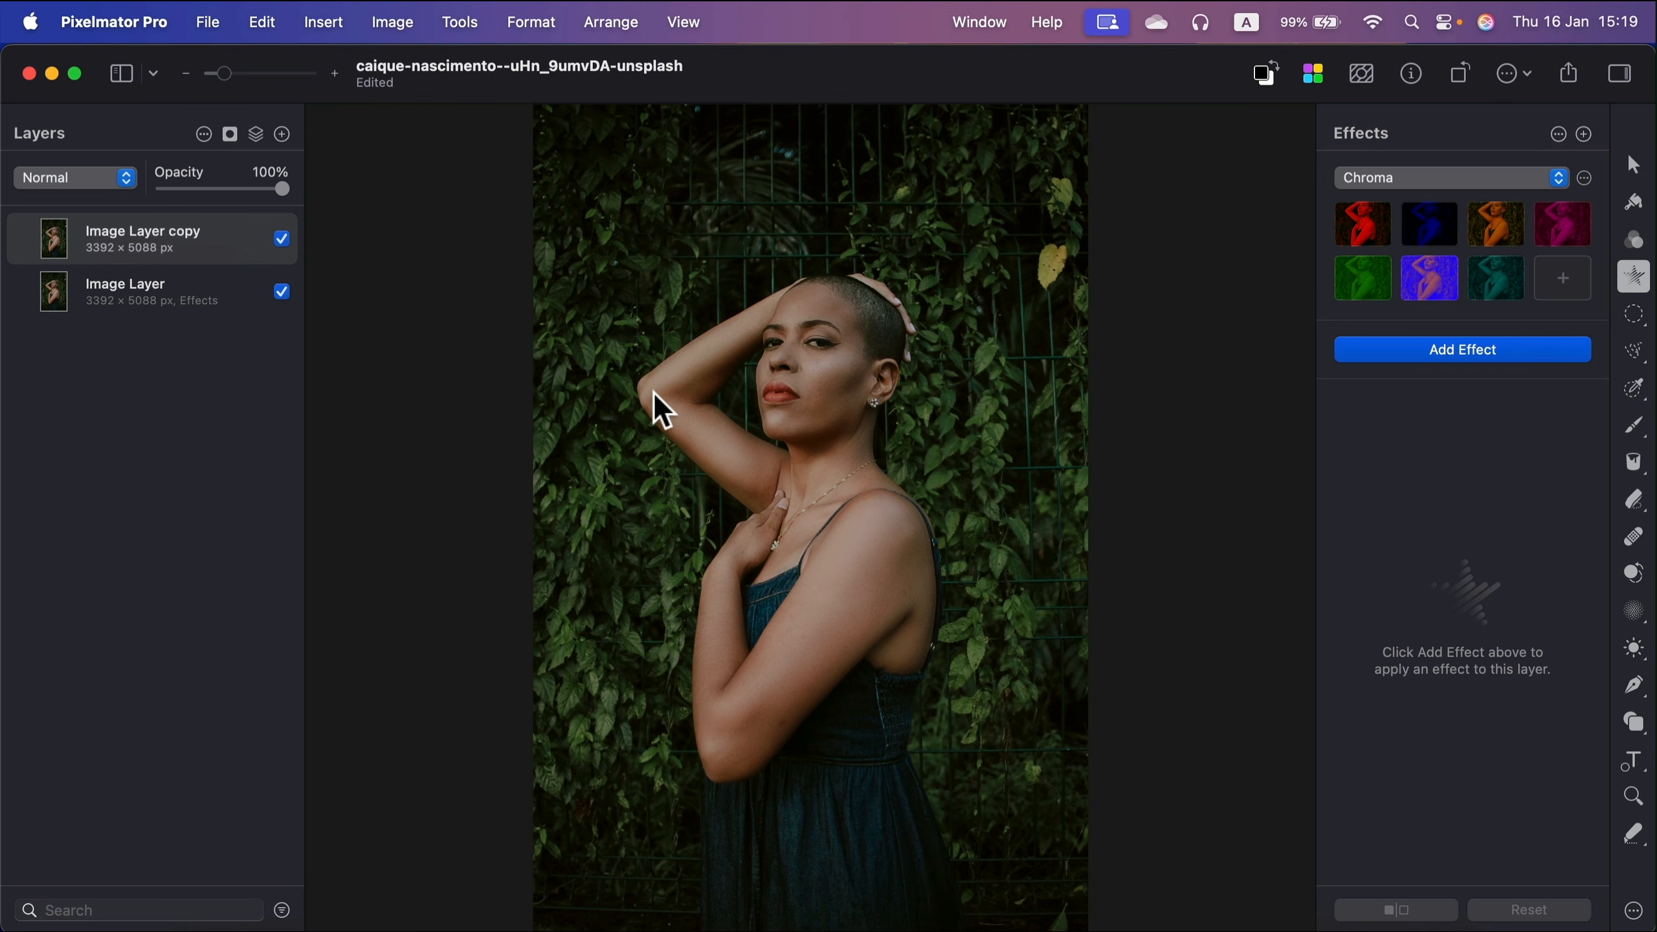
- Try automatic background removal on the Image Layer copy, toggle its visibility to compare, and undo the removal
left_click(1364, 77)
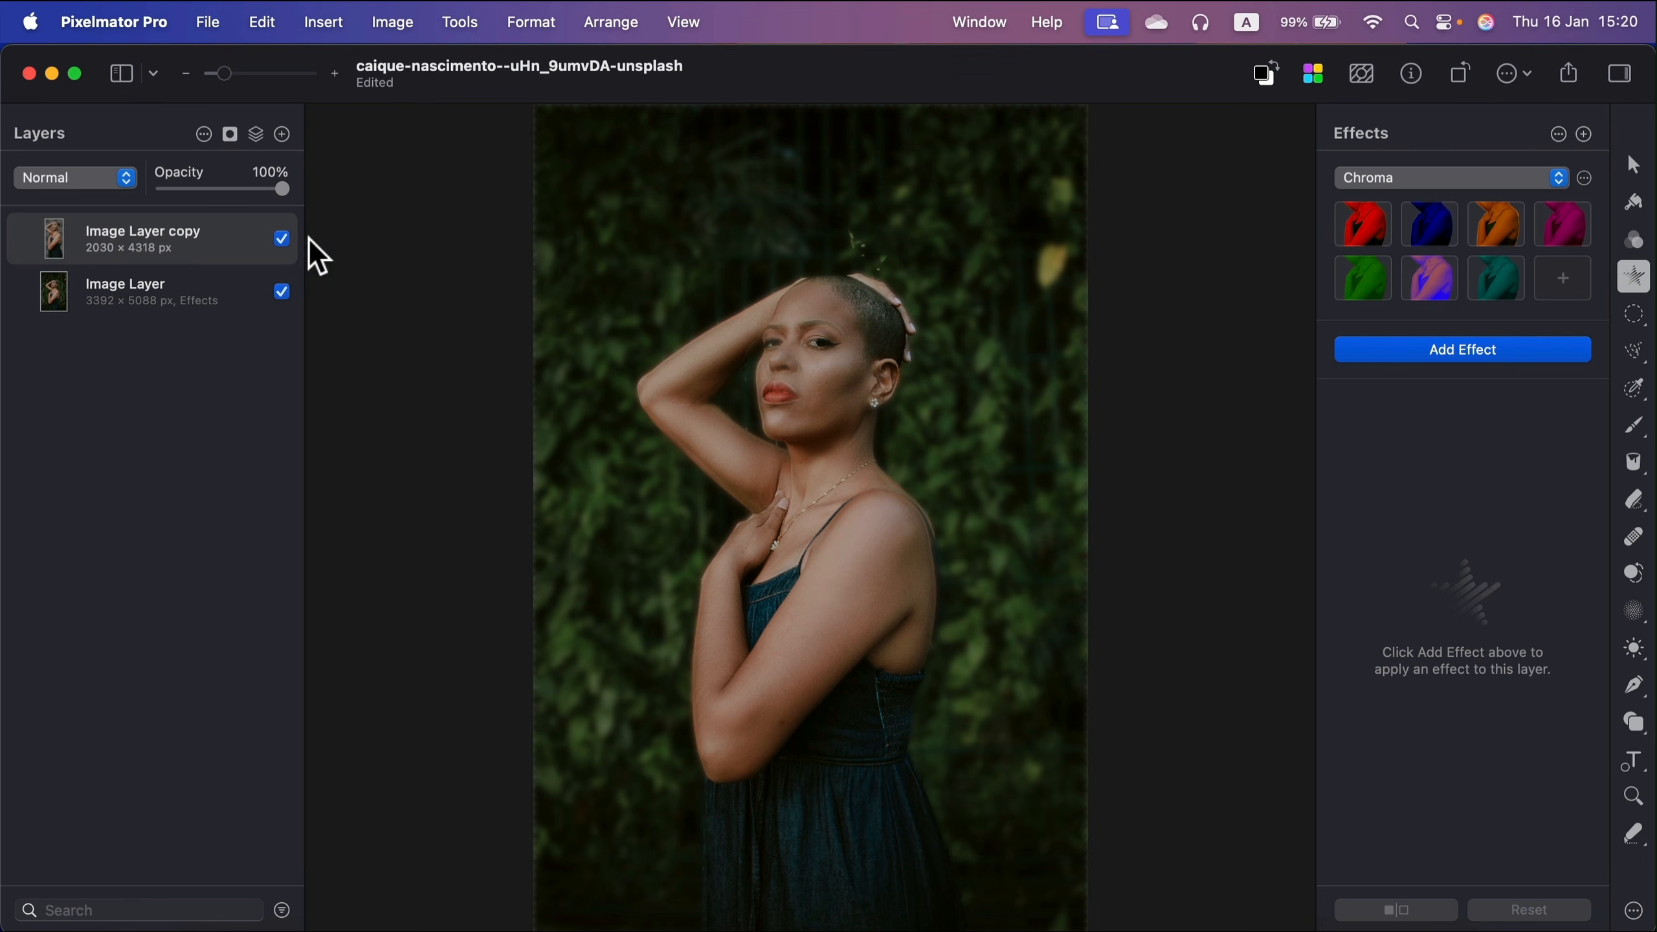
left_click(282, 240)
left_click(282, 240)
left_click(283, 240)
left_click(282, 239)
left_click(282, 240)
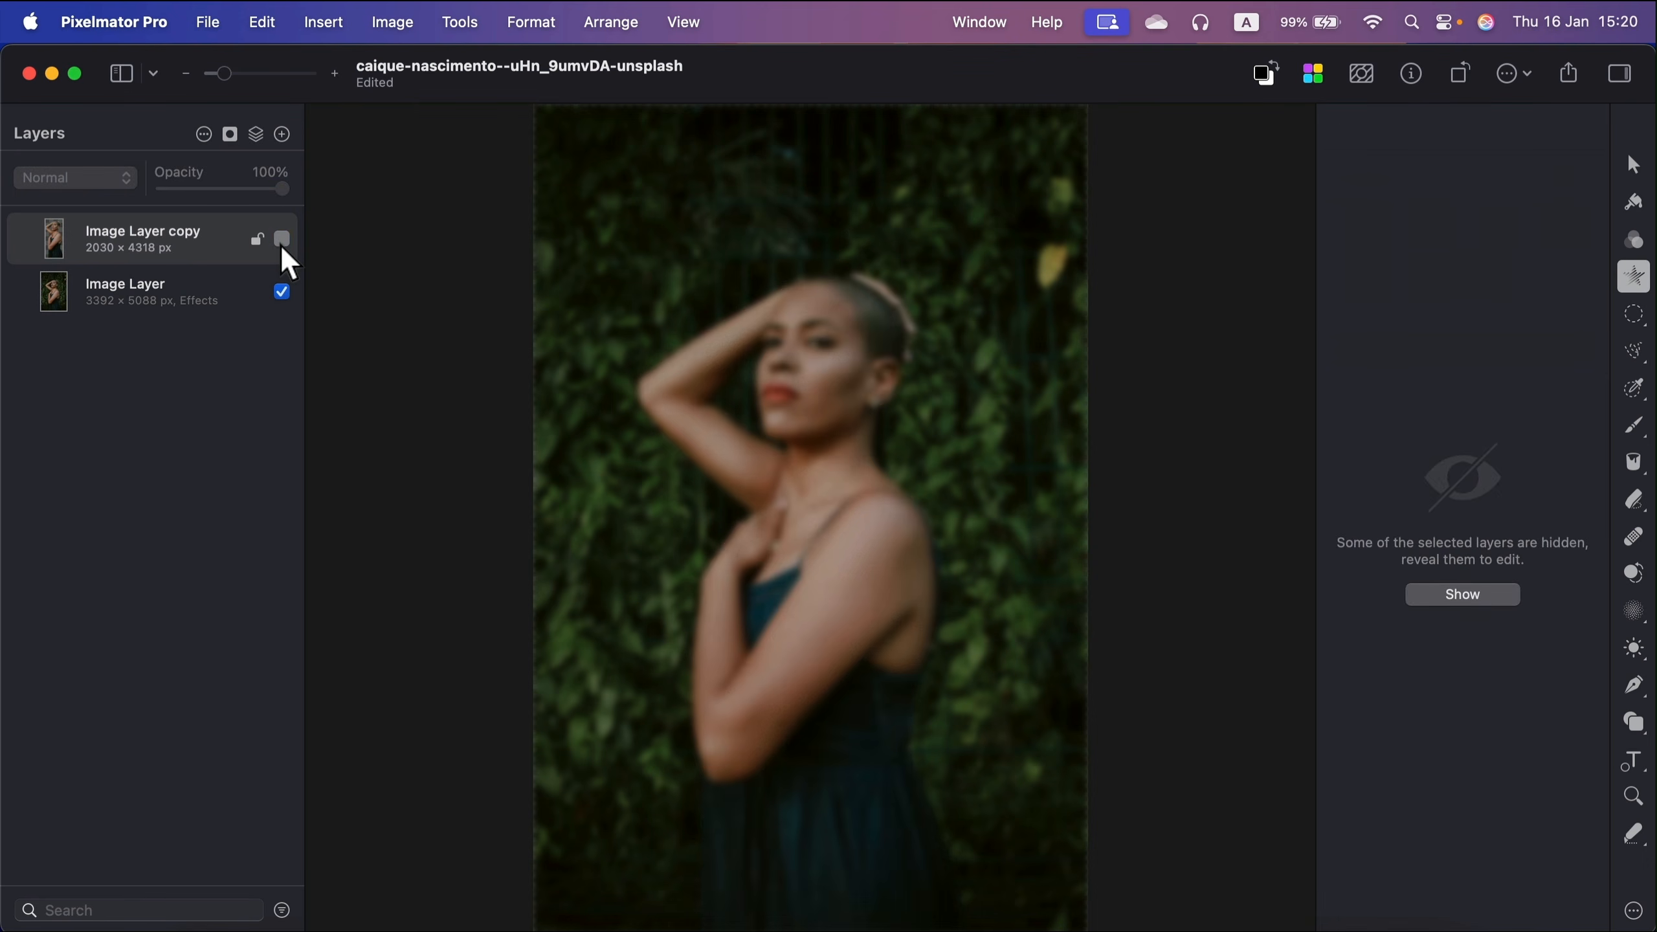
left_click(282, 240)
left_click(282, 246)
left_click(282, 246)
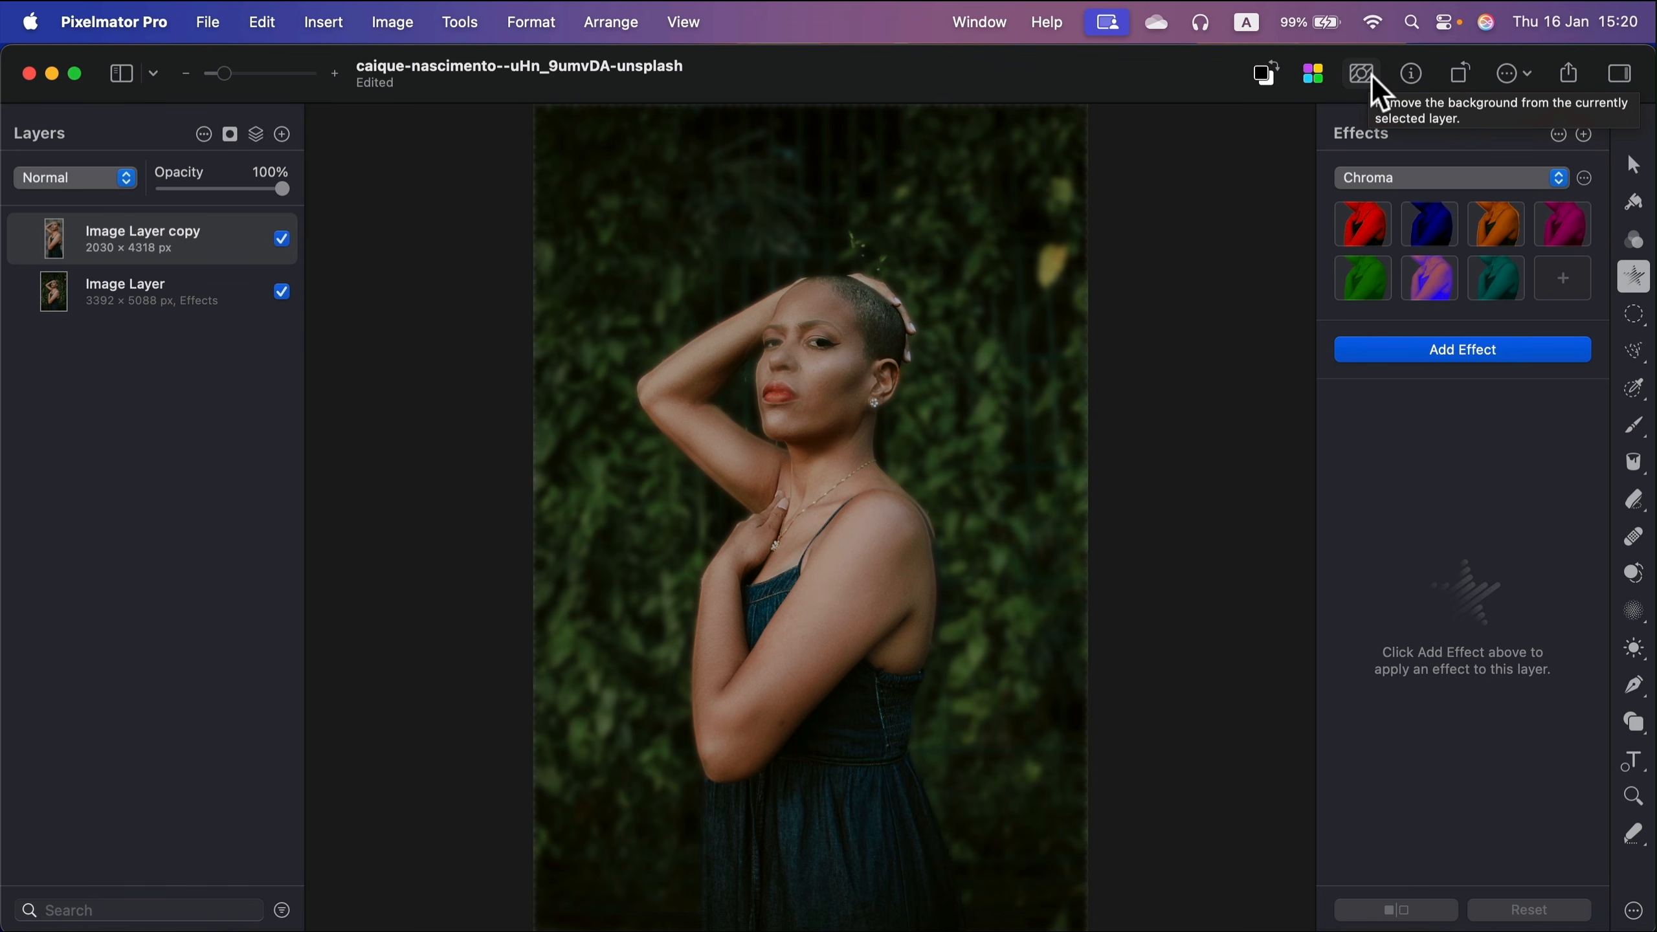
key("super+z")
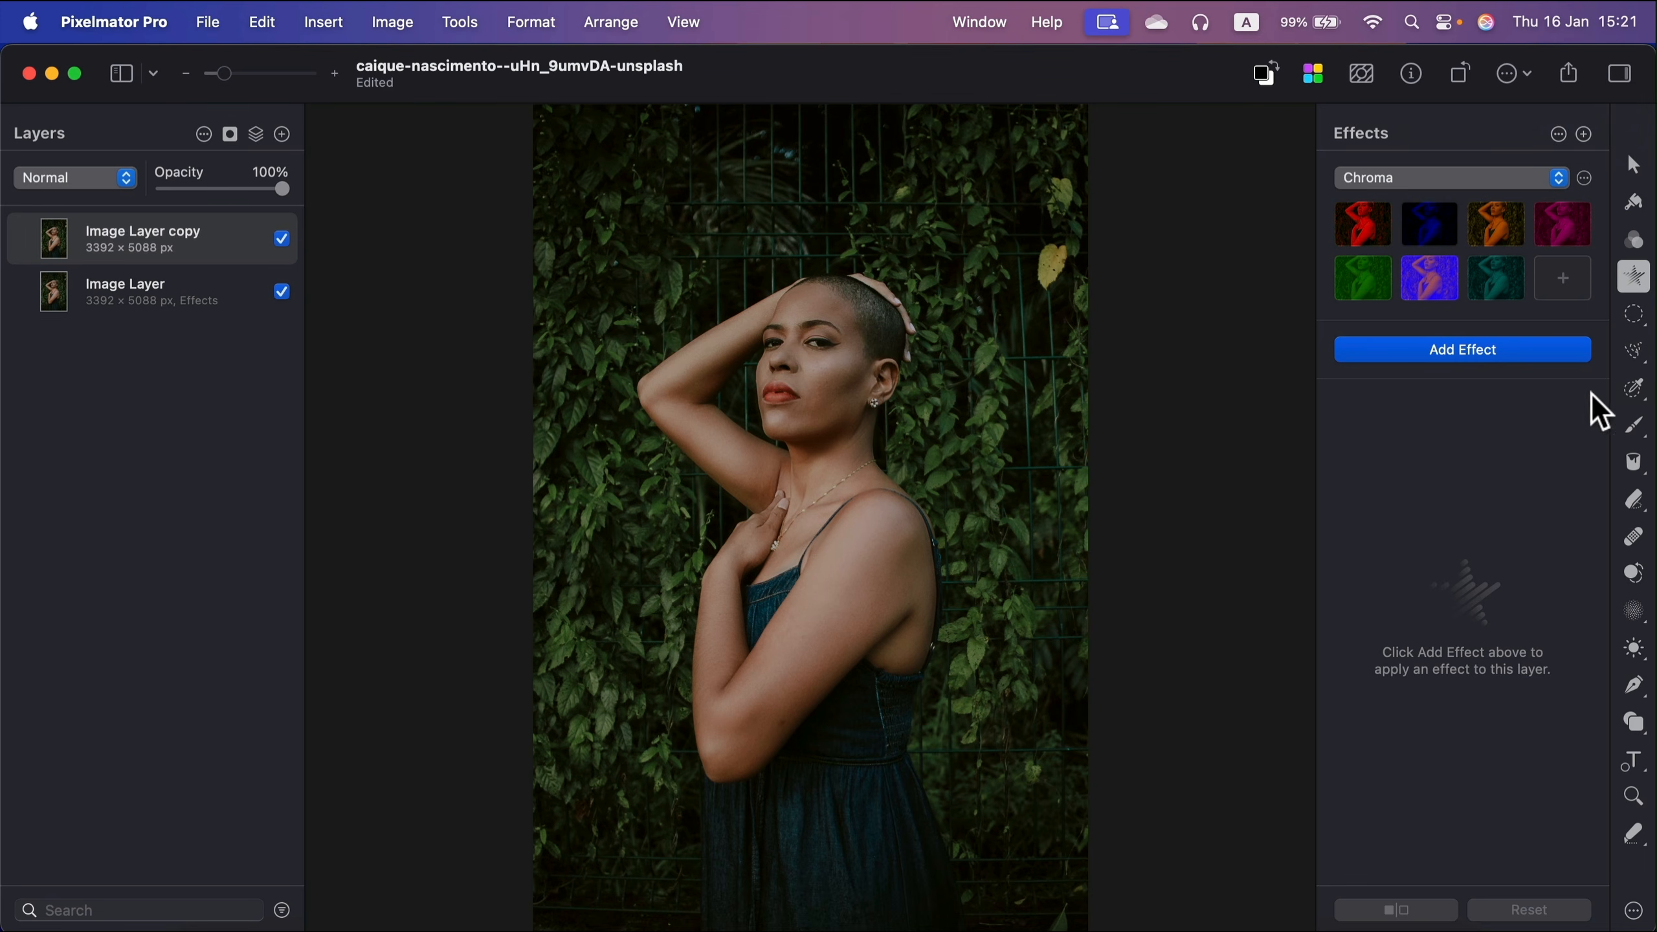
- Create an automatic subject selection around the woman on the Image Layer copy
left_click(1636, 391)
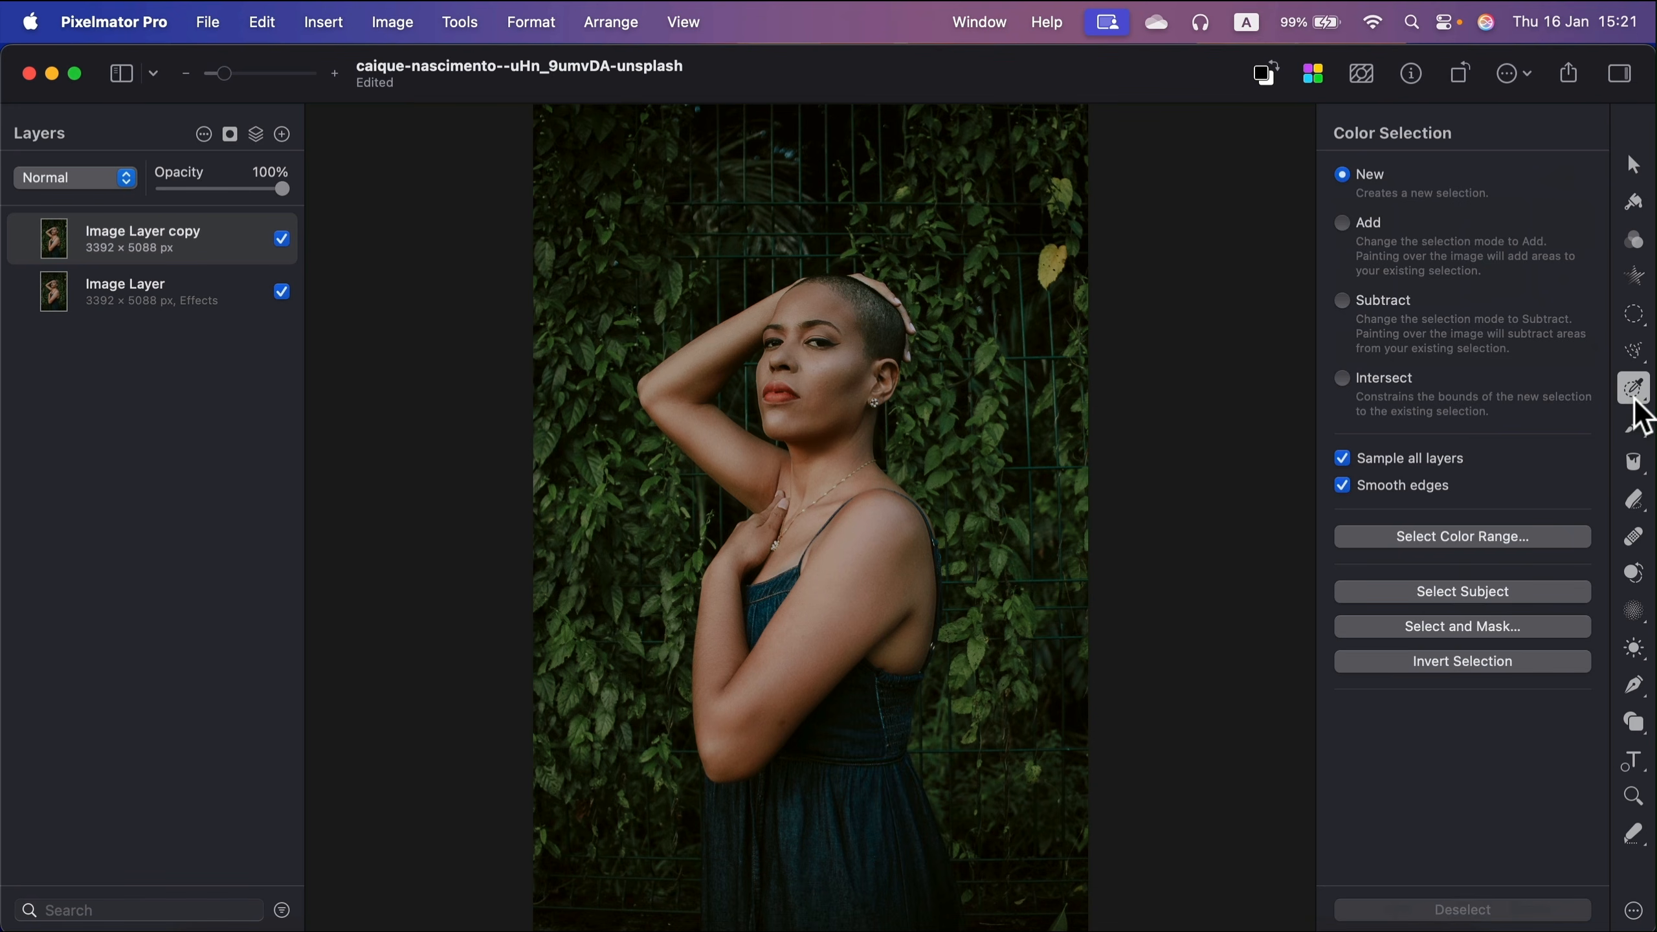
mouse_move(1639, 410)
left_click(1452, 591)
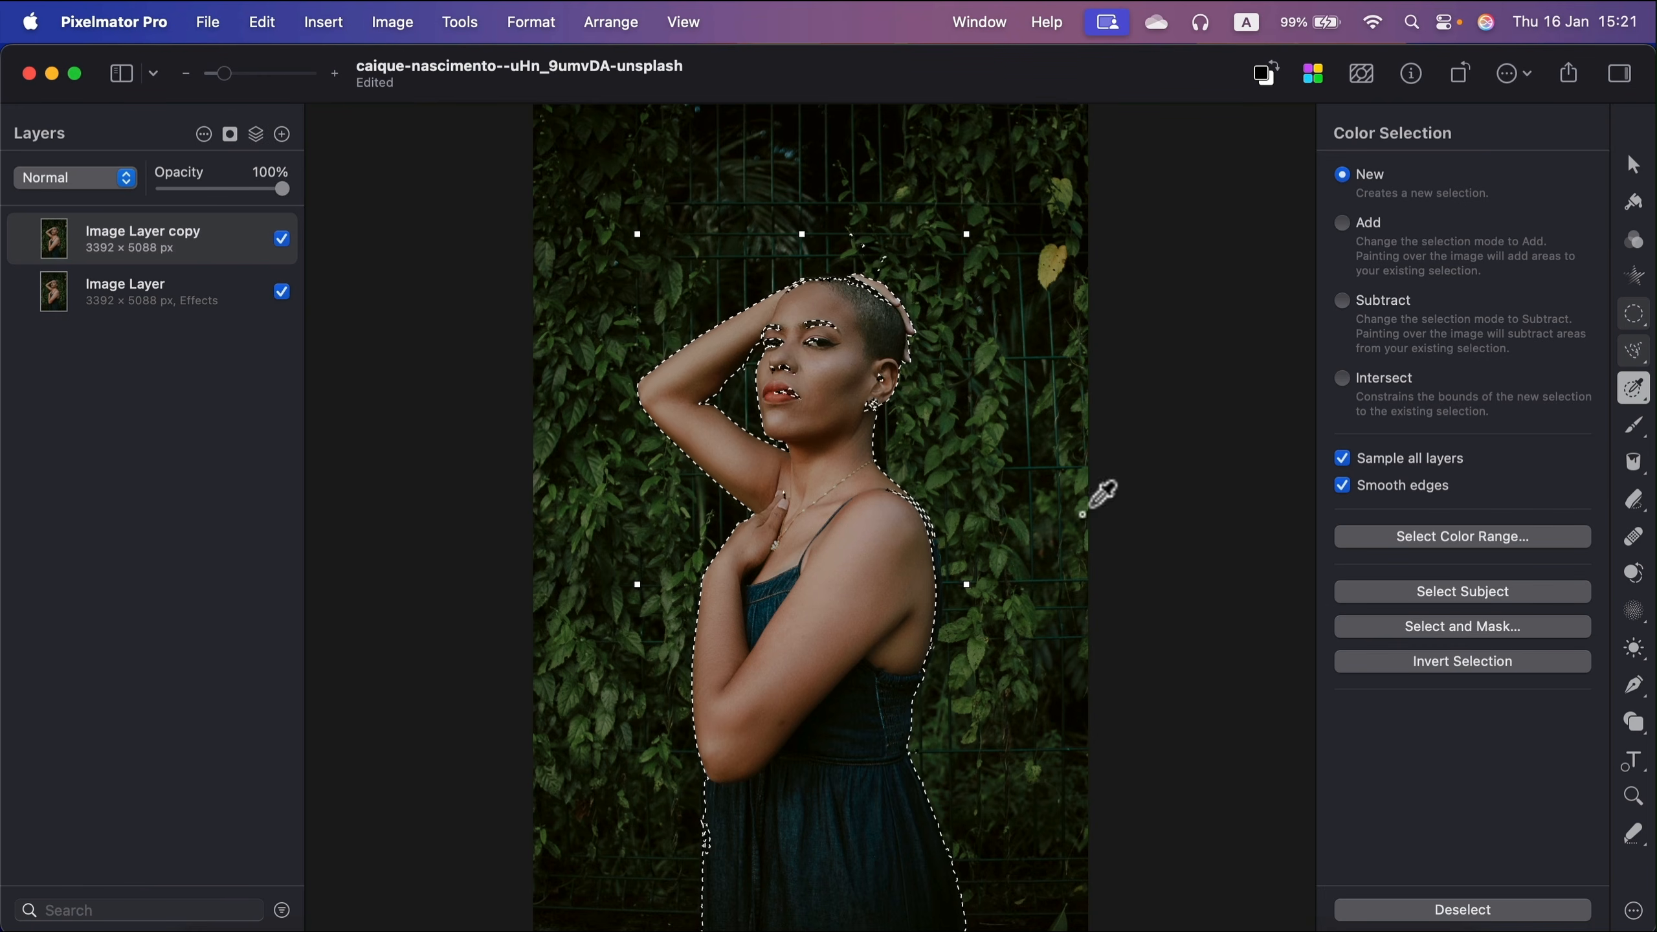
- With the Quick Selection tool in Add mode, include the missed parts of the fingers, mouth, nose, eyes and eyebrows in the selection
left_click(1641, 396)
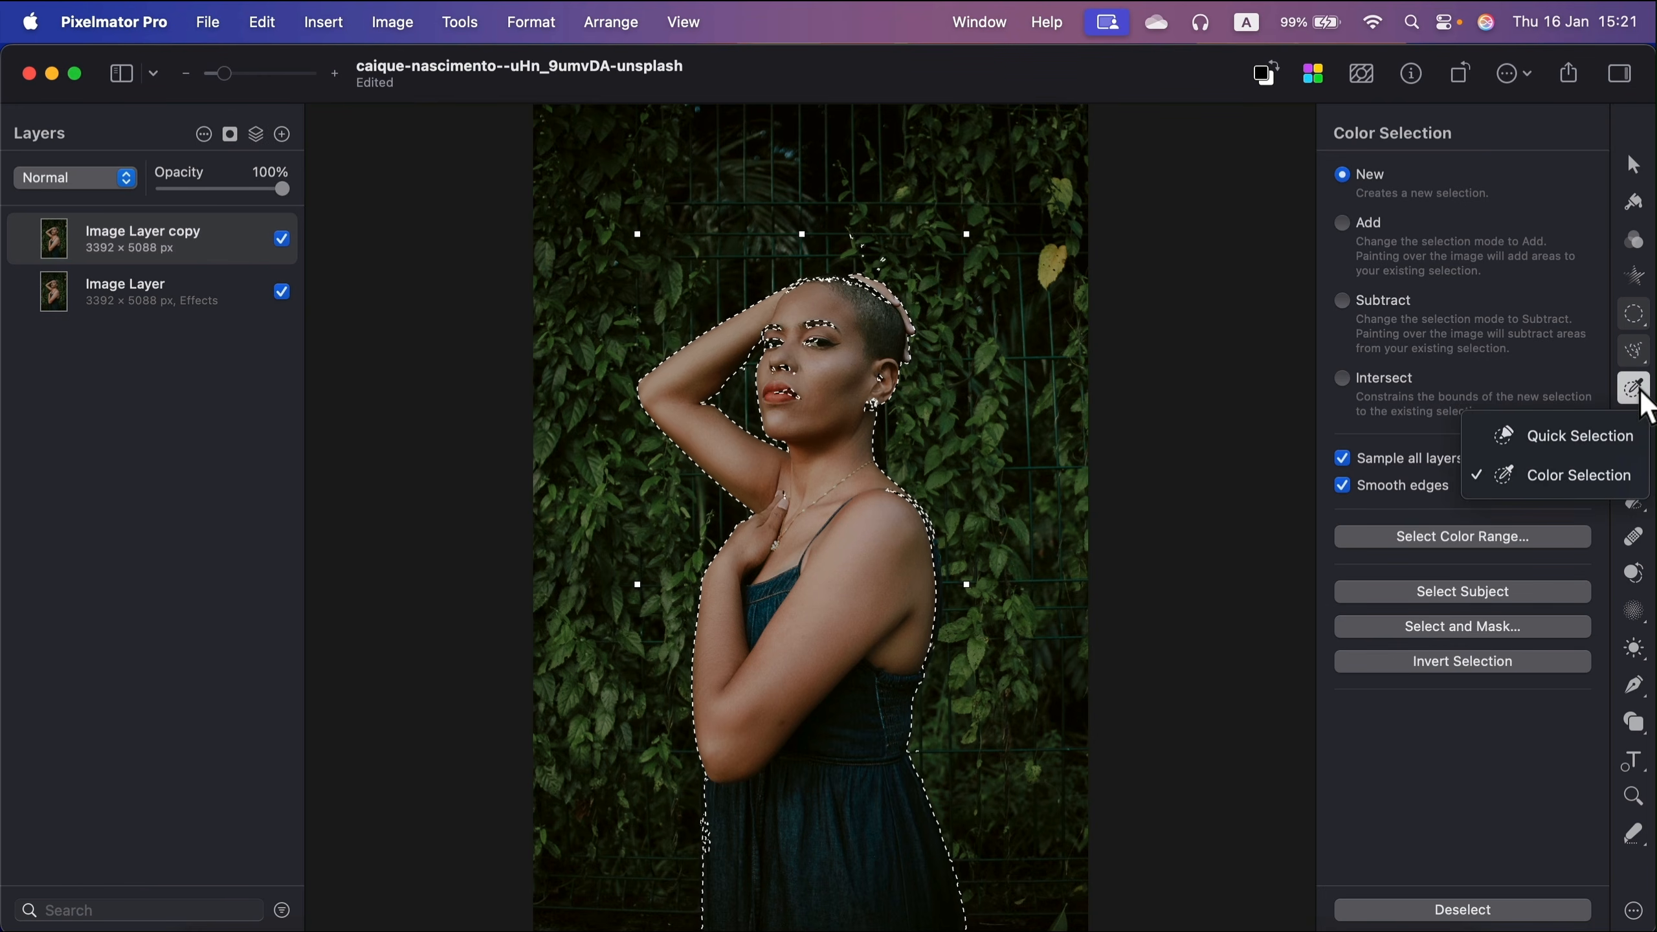
left_click(1620, 431)
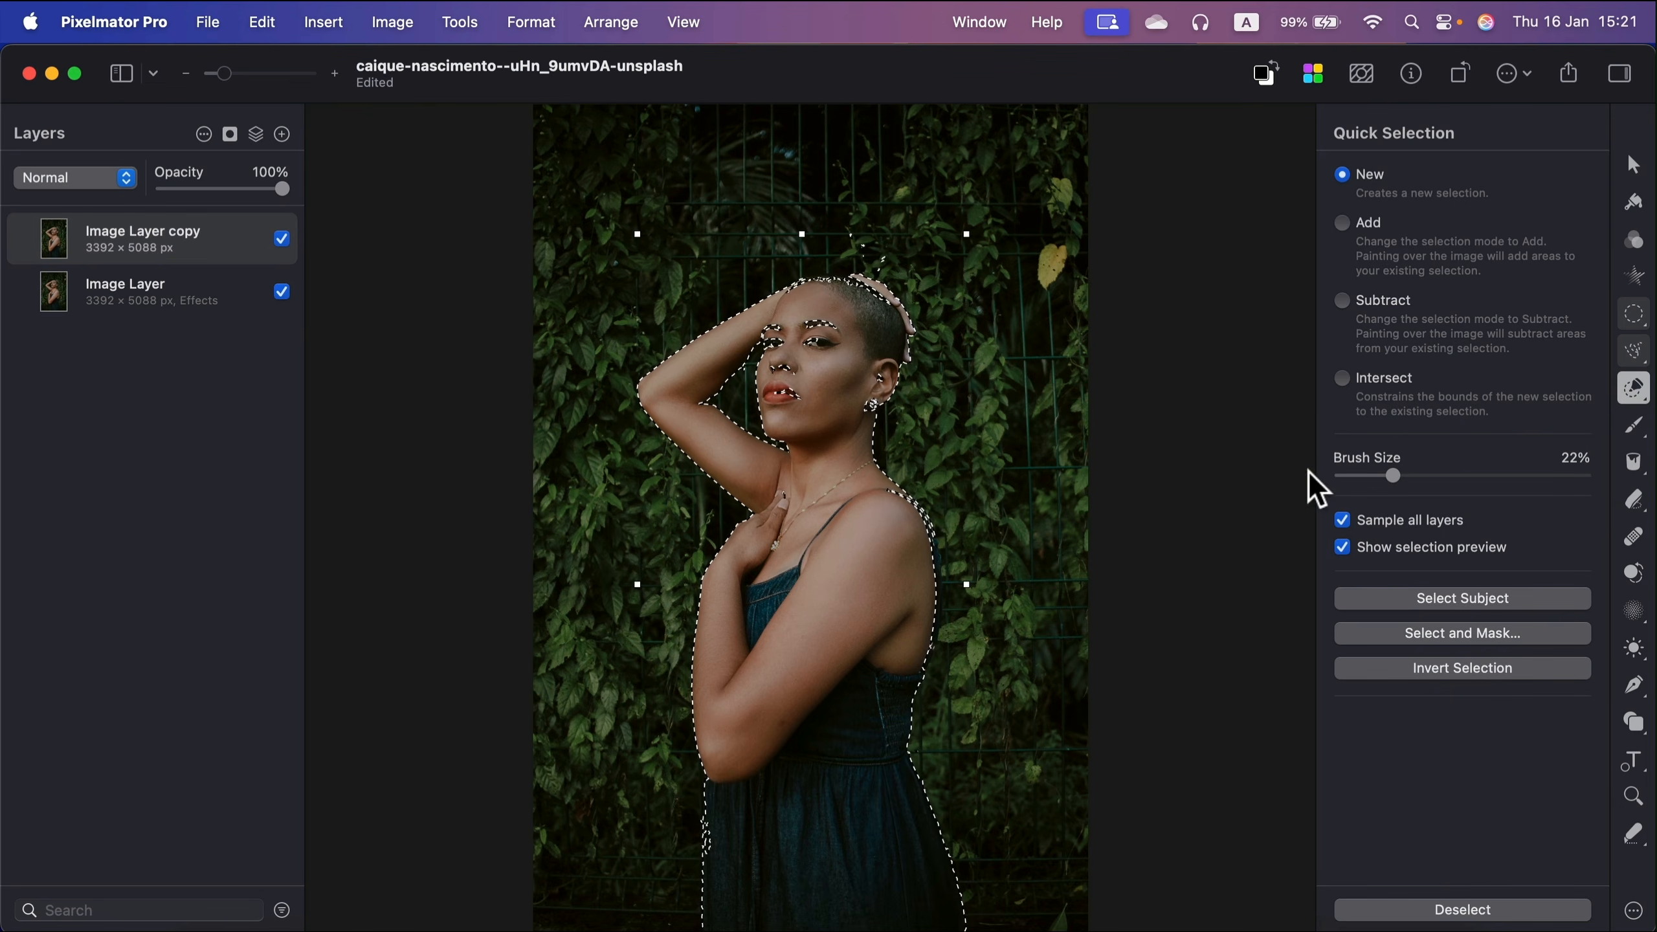
left_click(1343, 225)
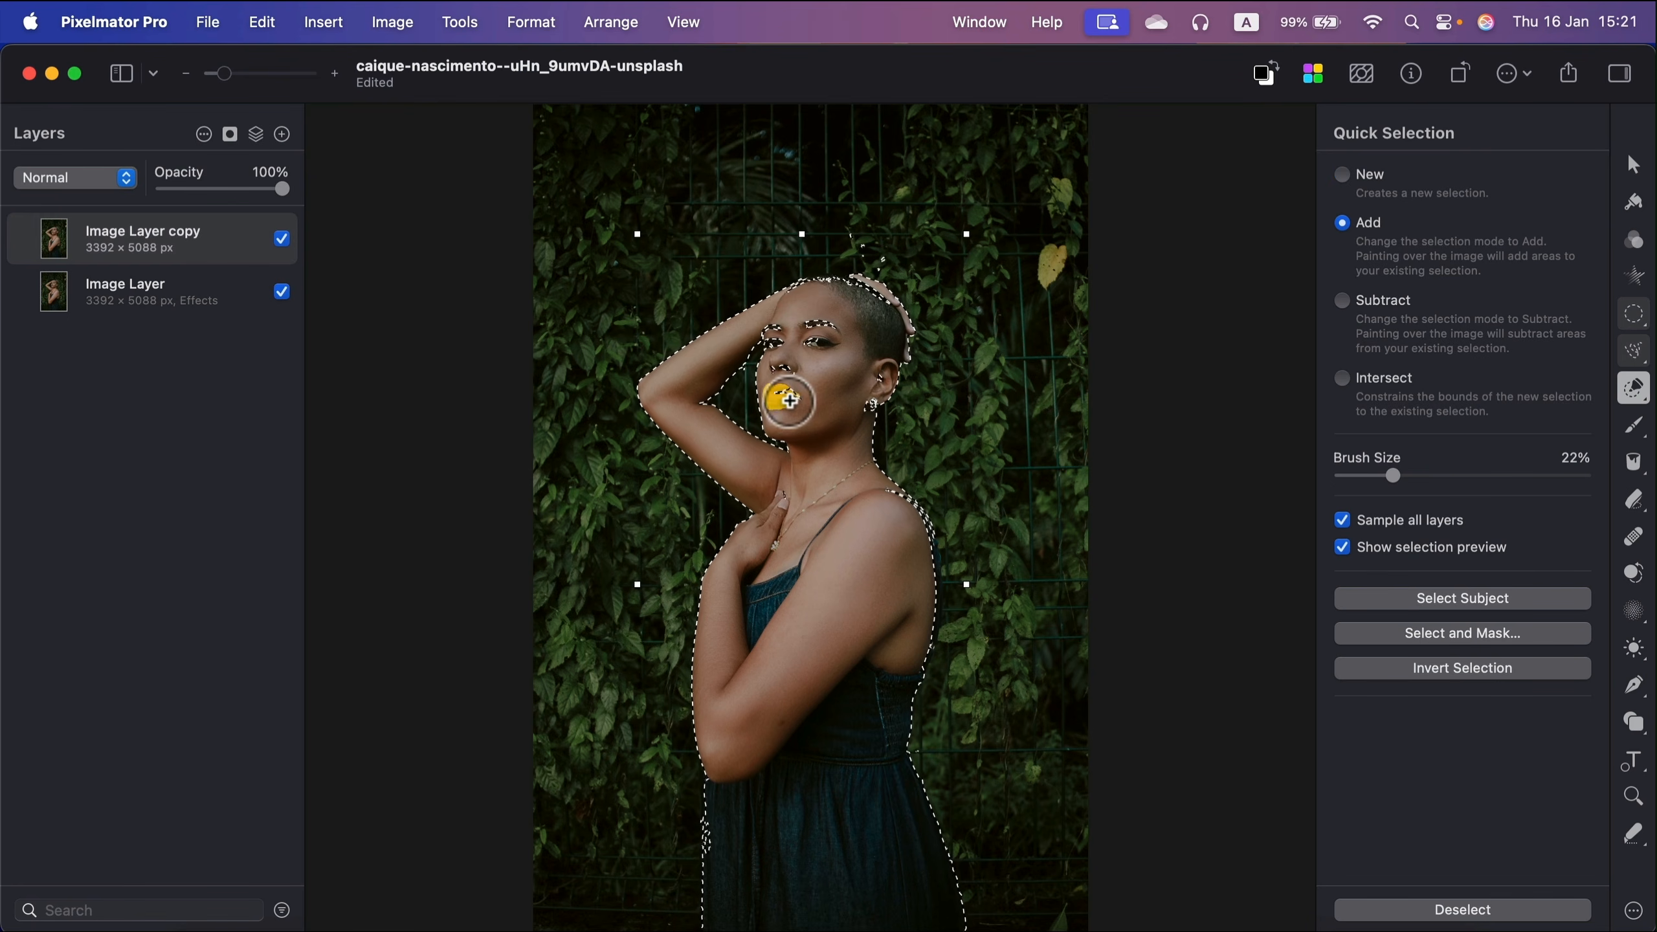
left_click_drag(224, 73, 260, 75)
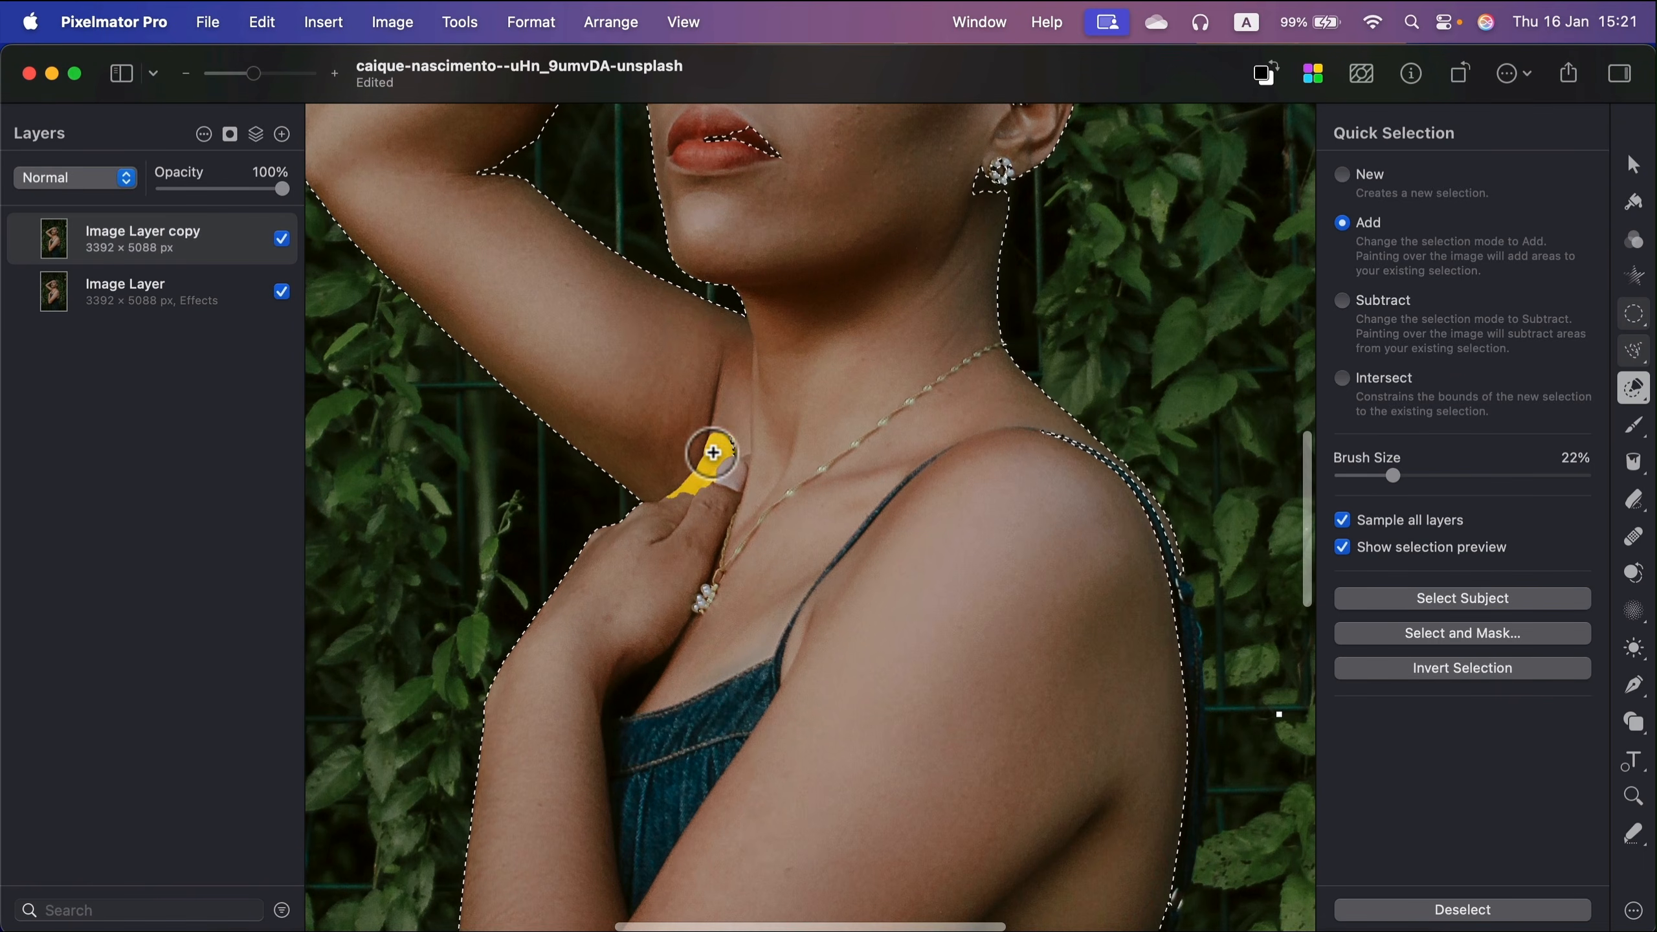
left_click(744, 449)
scroll(872, 410, "up", 3)
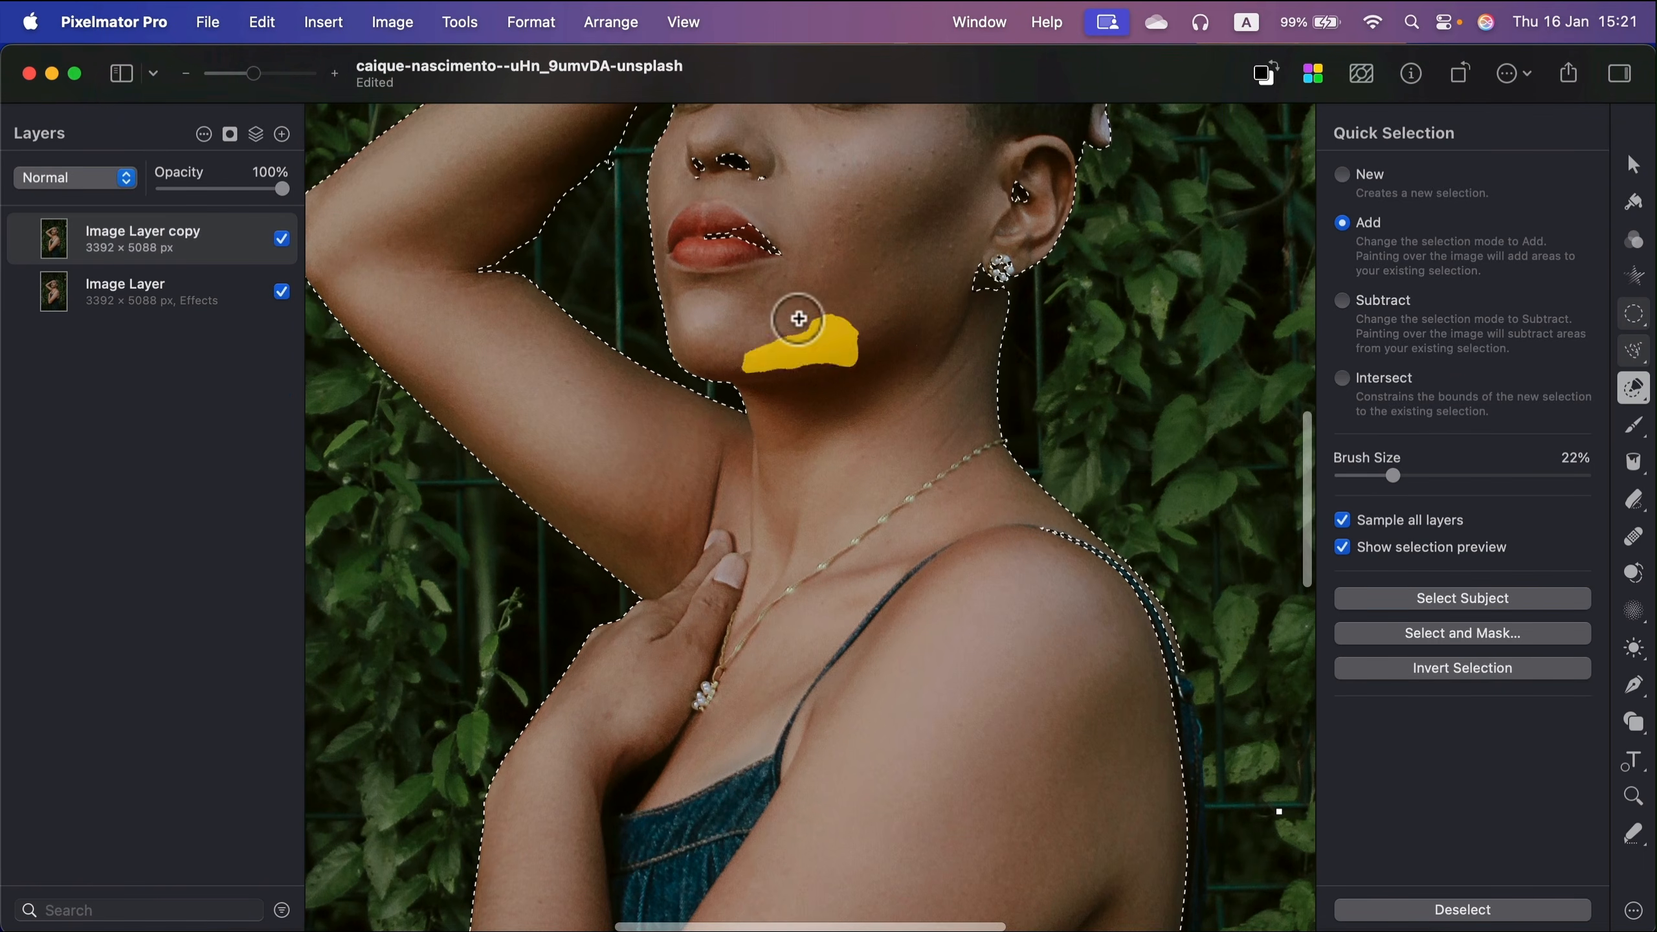
left_click(748, 231)
scroll(874, 308, "up", 5)
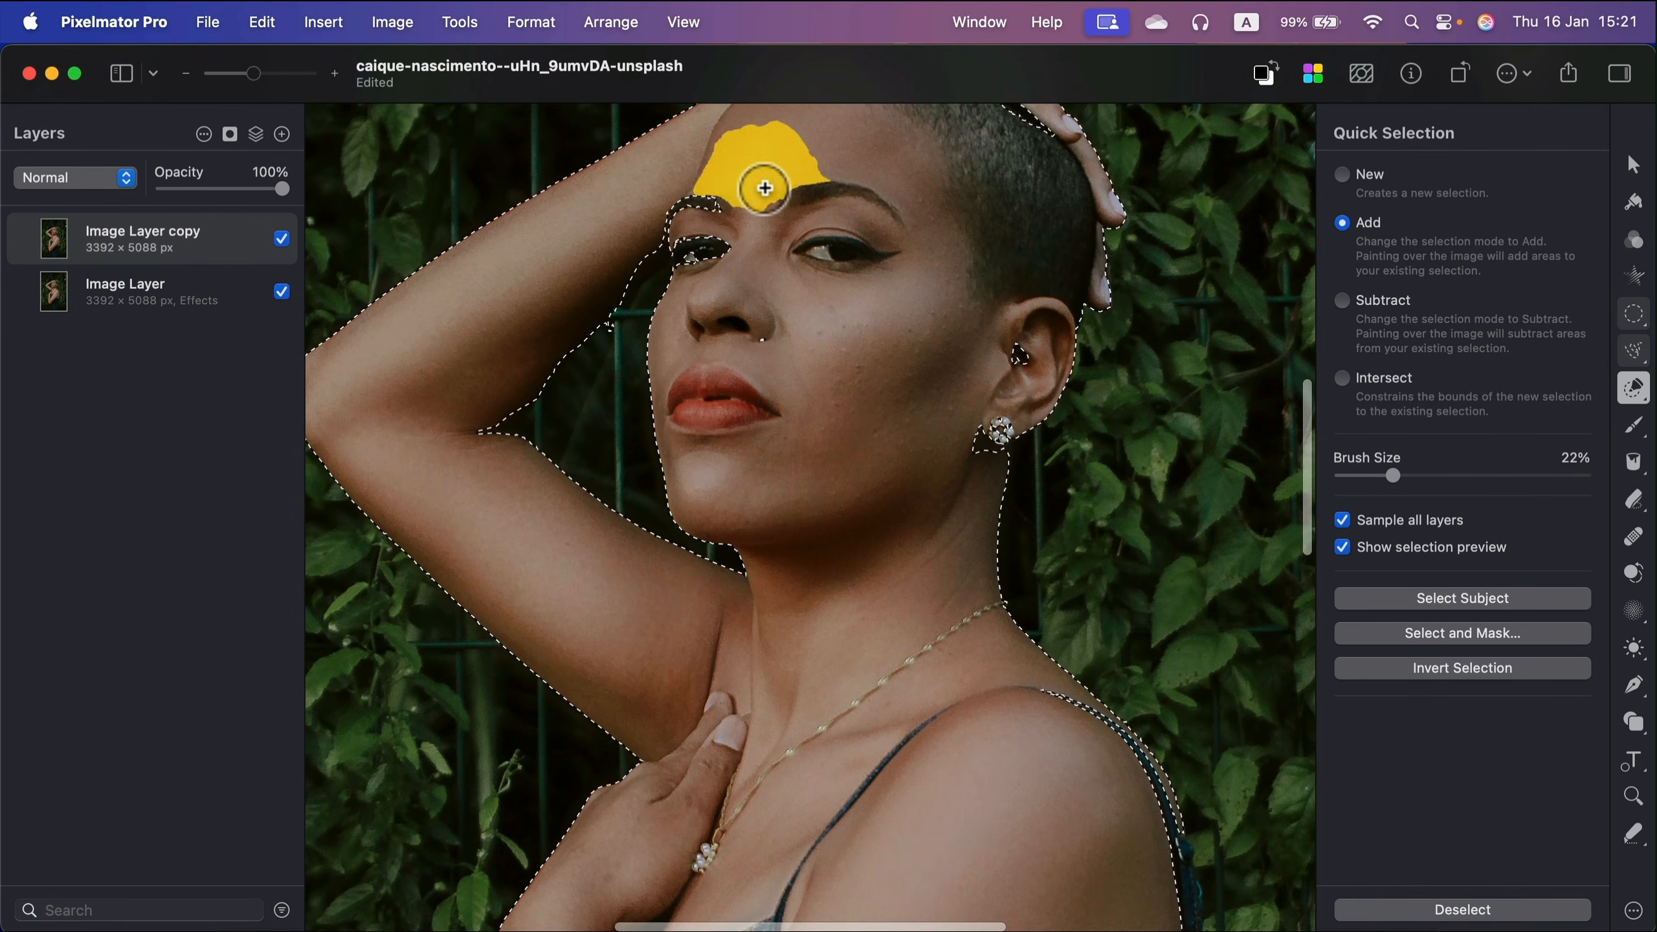
left_click(730, 205)
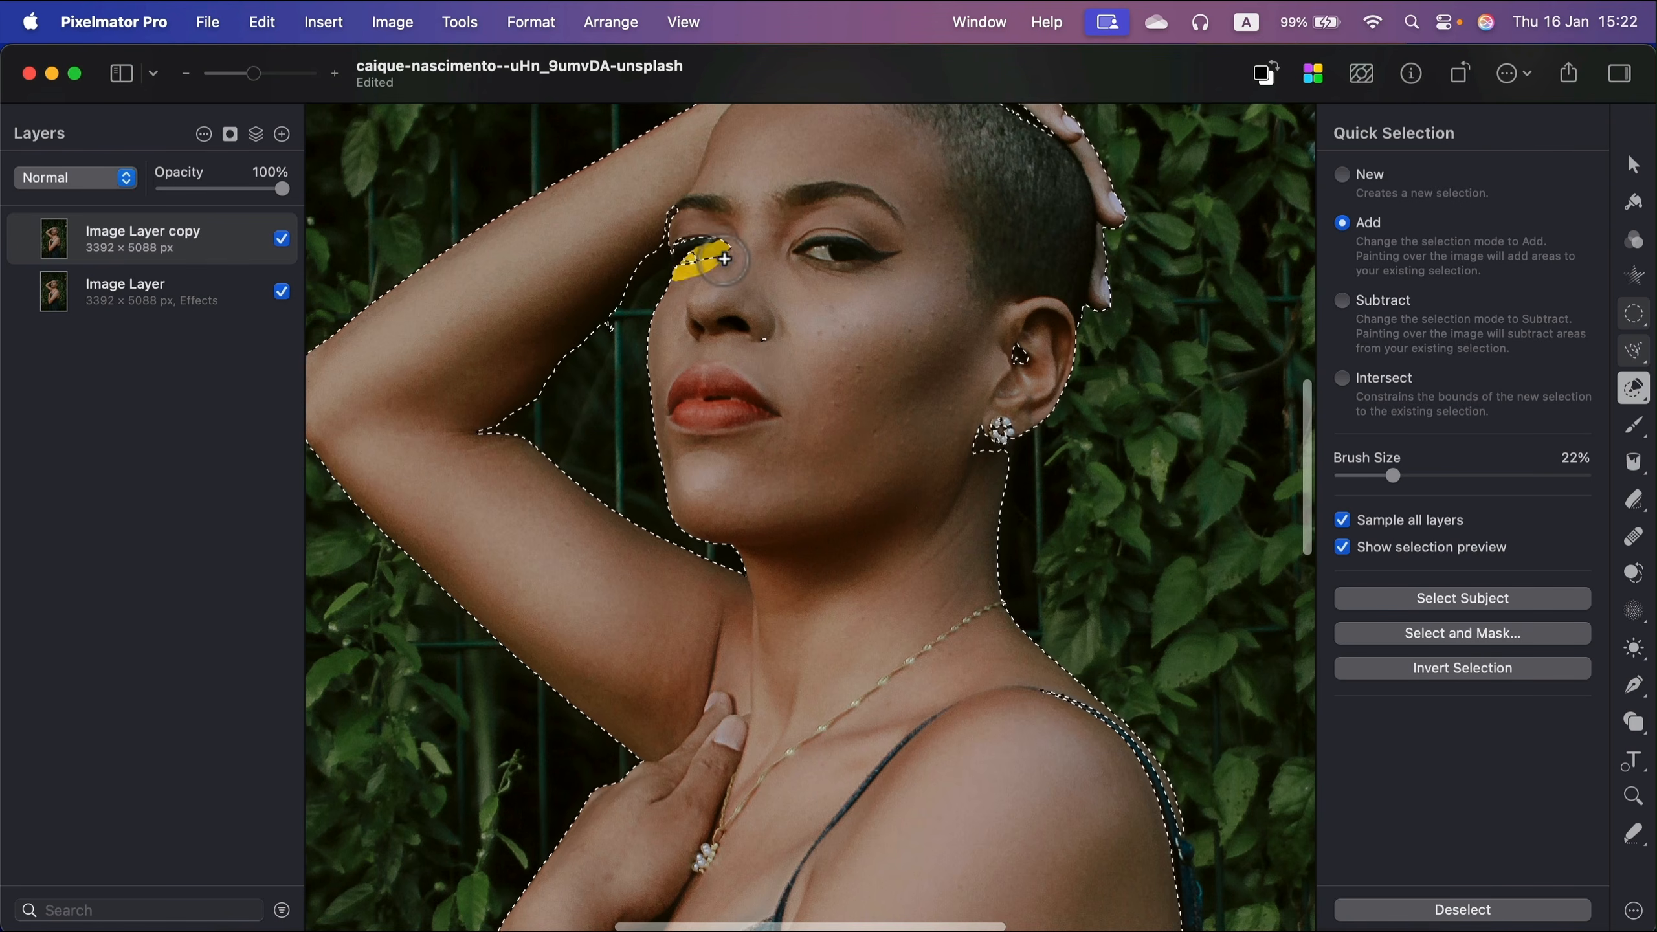
left_click(714, 245)
scroll(848, 306, "up", 5)
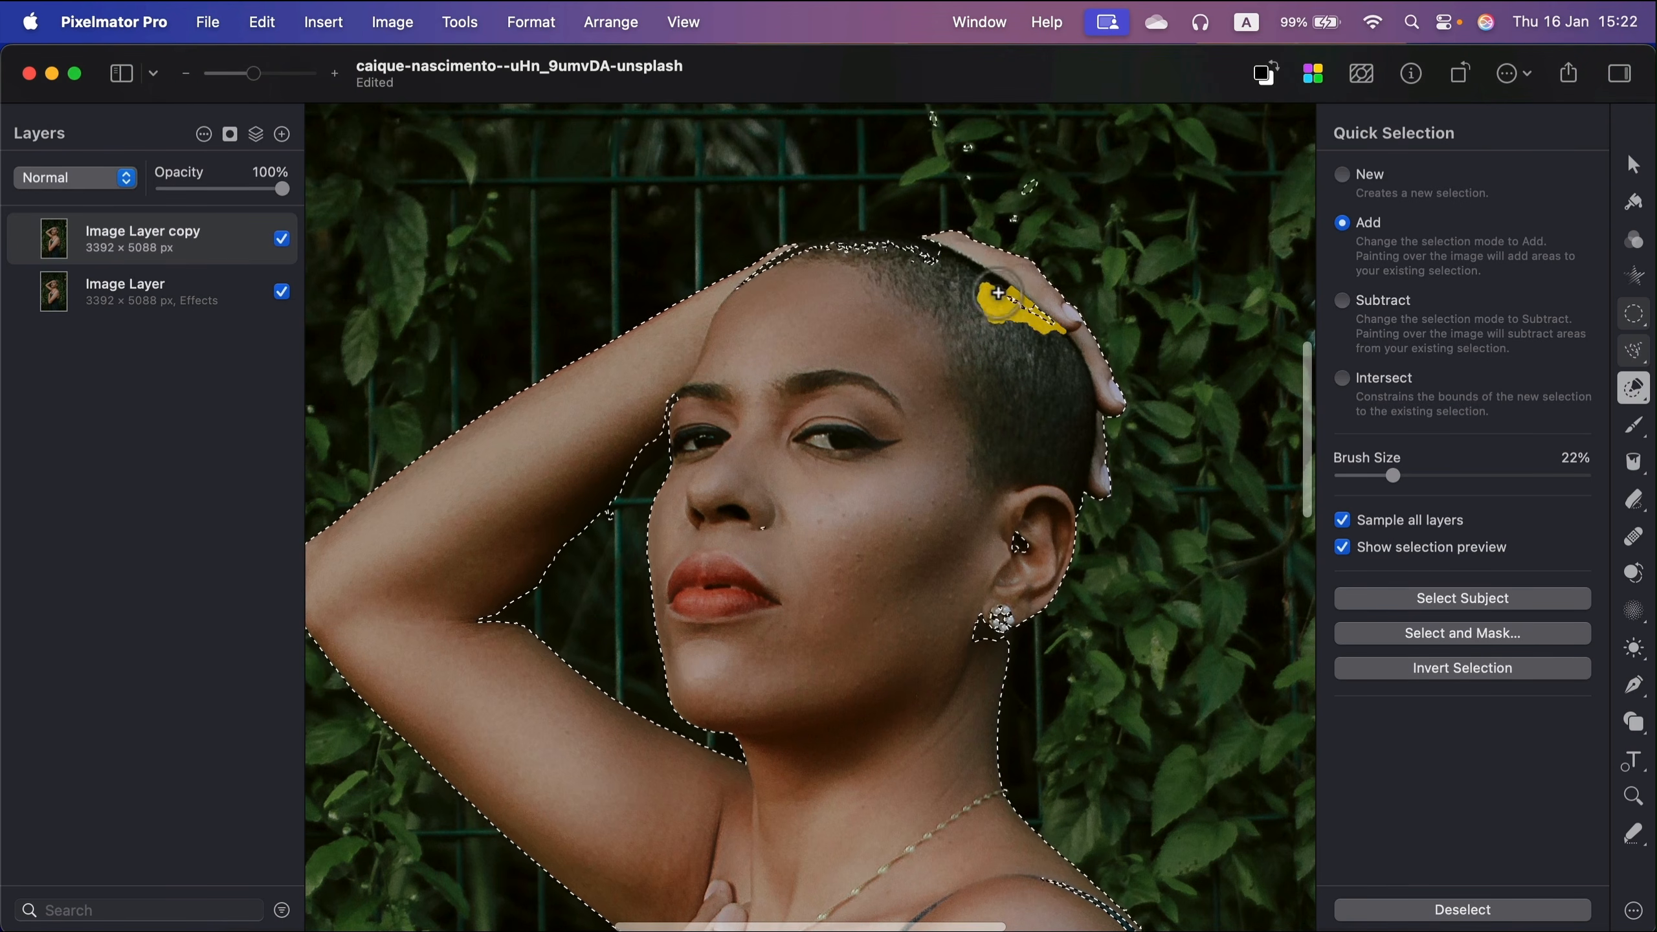
- Subtract the stray leaf spots above the head and the background spot beside the waist from the selection
scroll(946, 372, "up", 3)
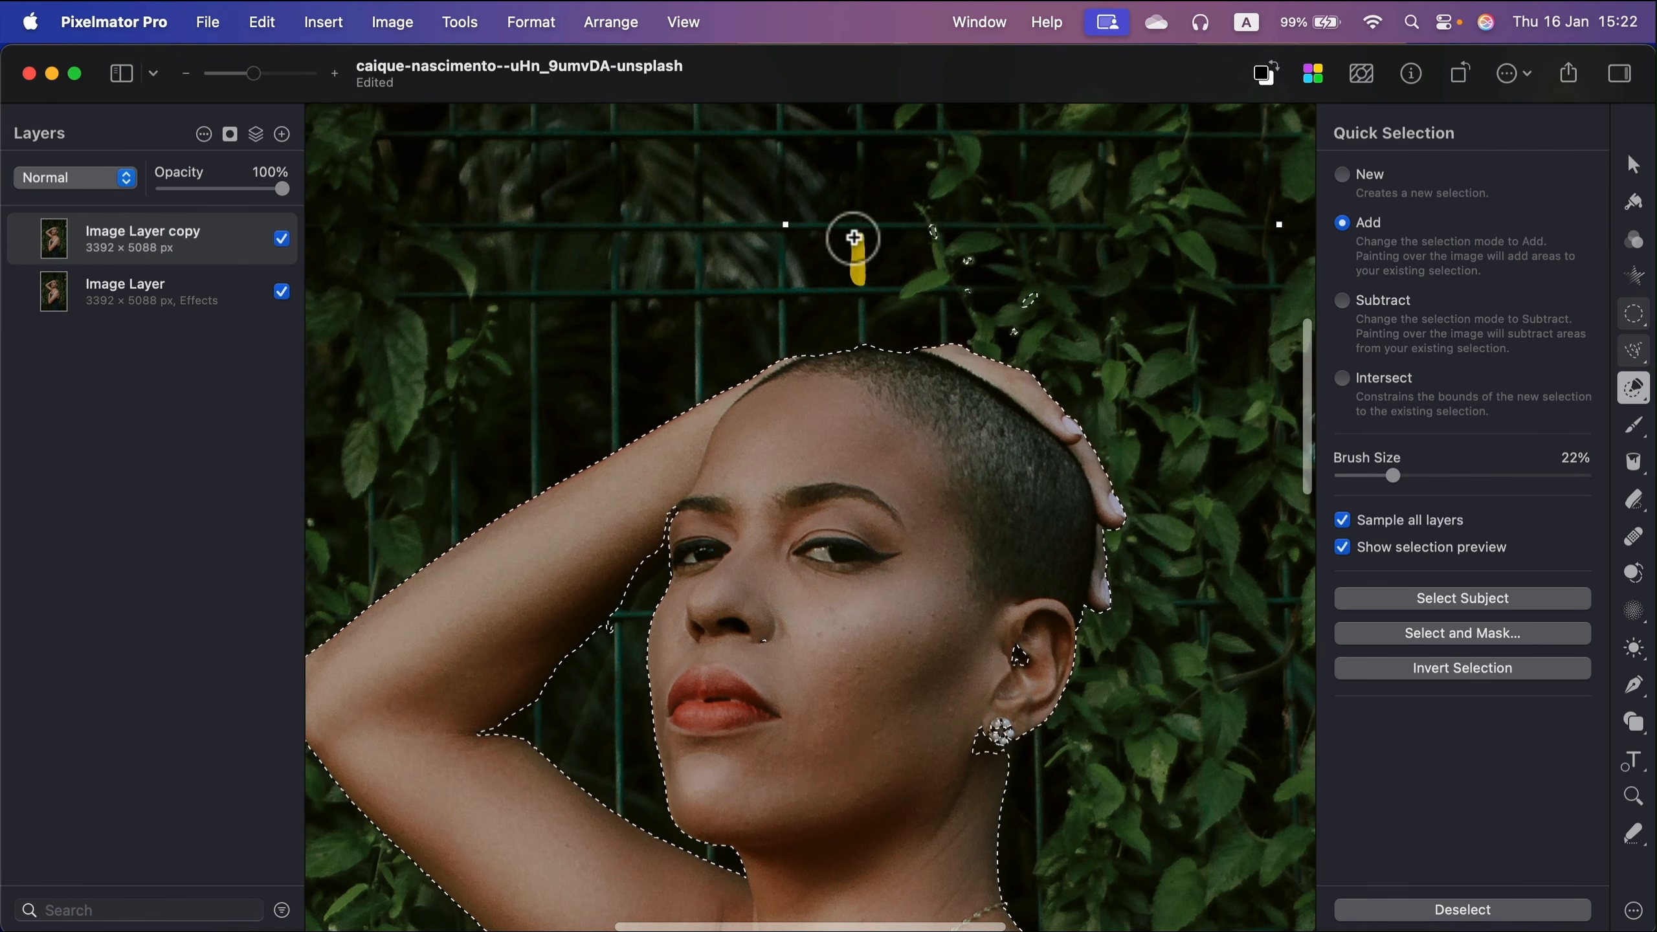
scroll(938, 324, "up", 3)
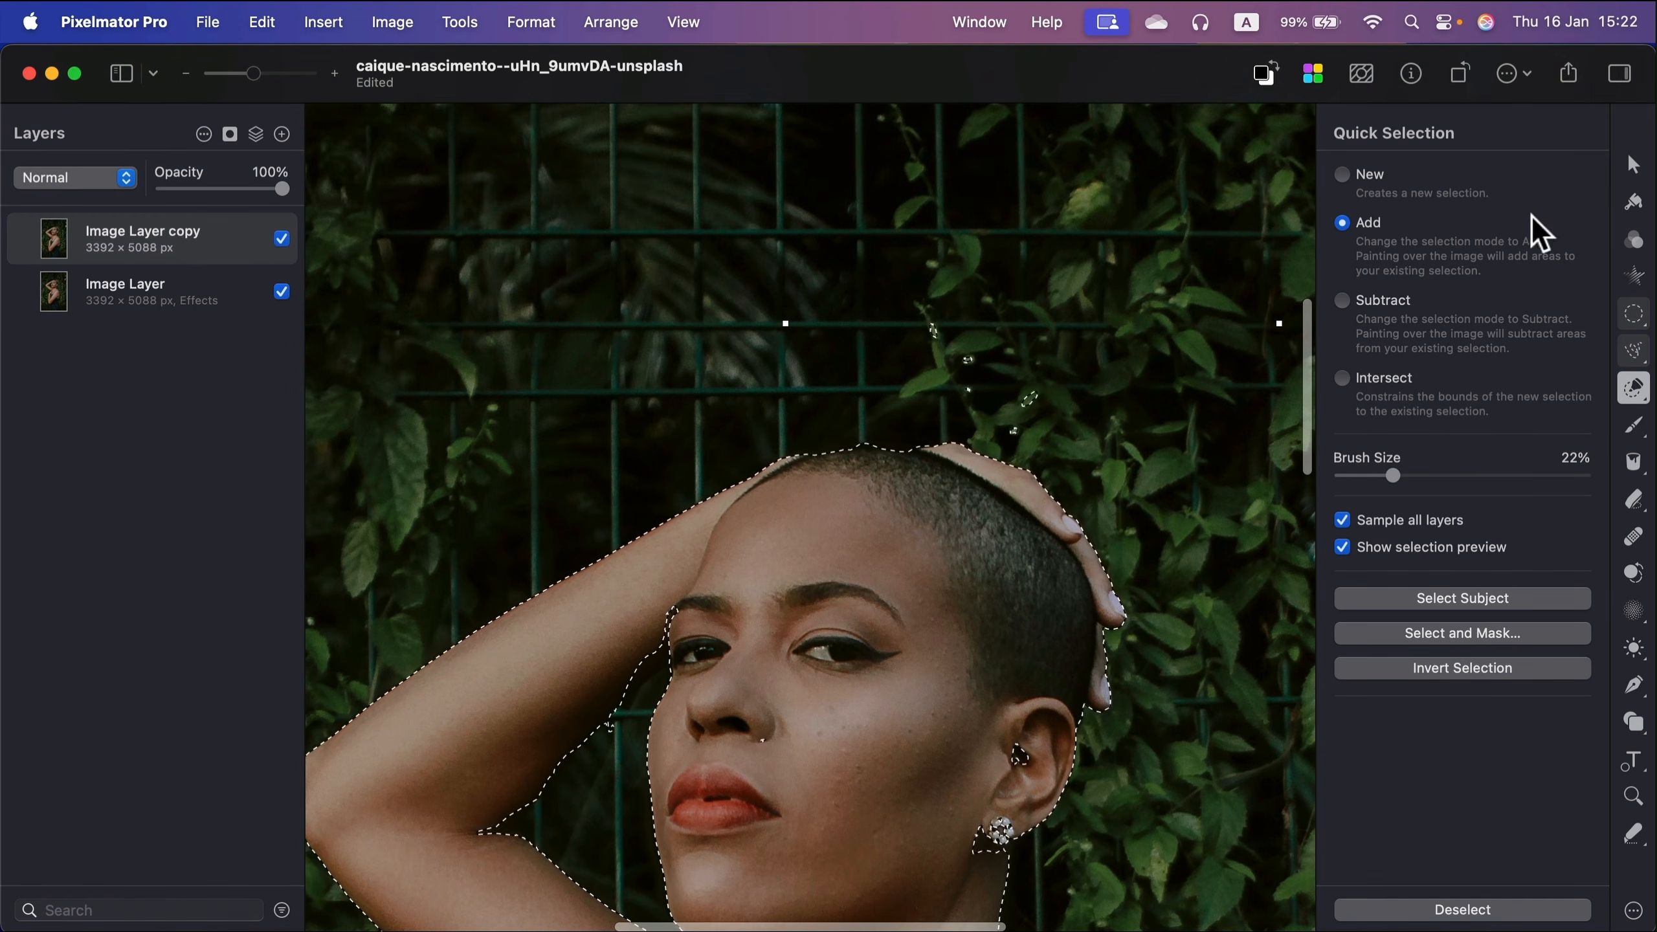
left_click(1344, 300)
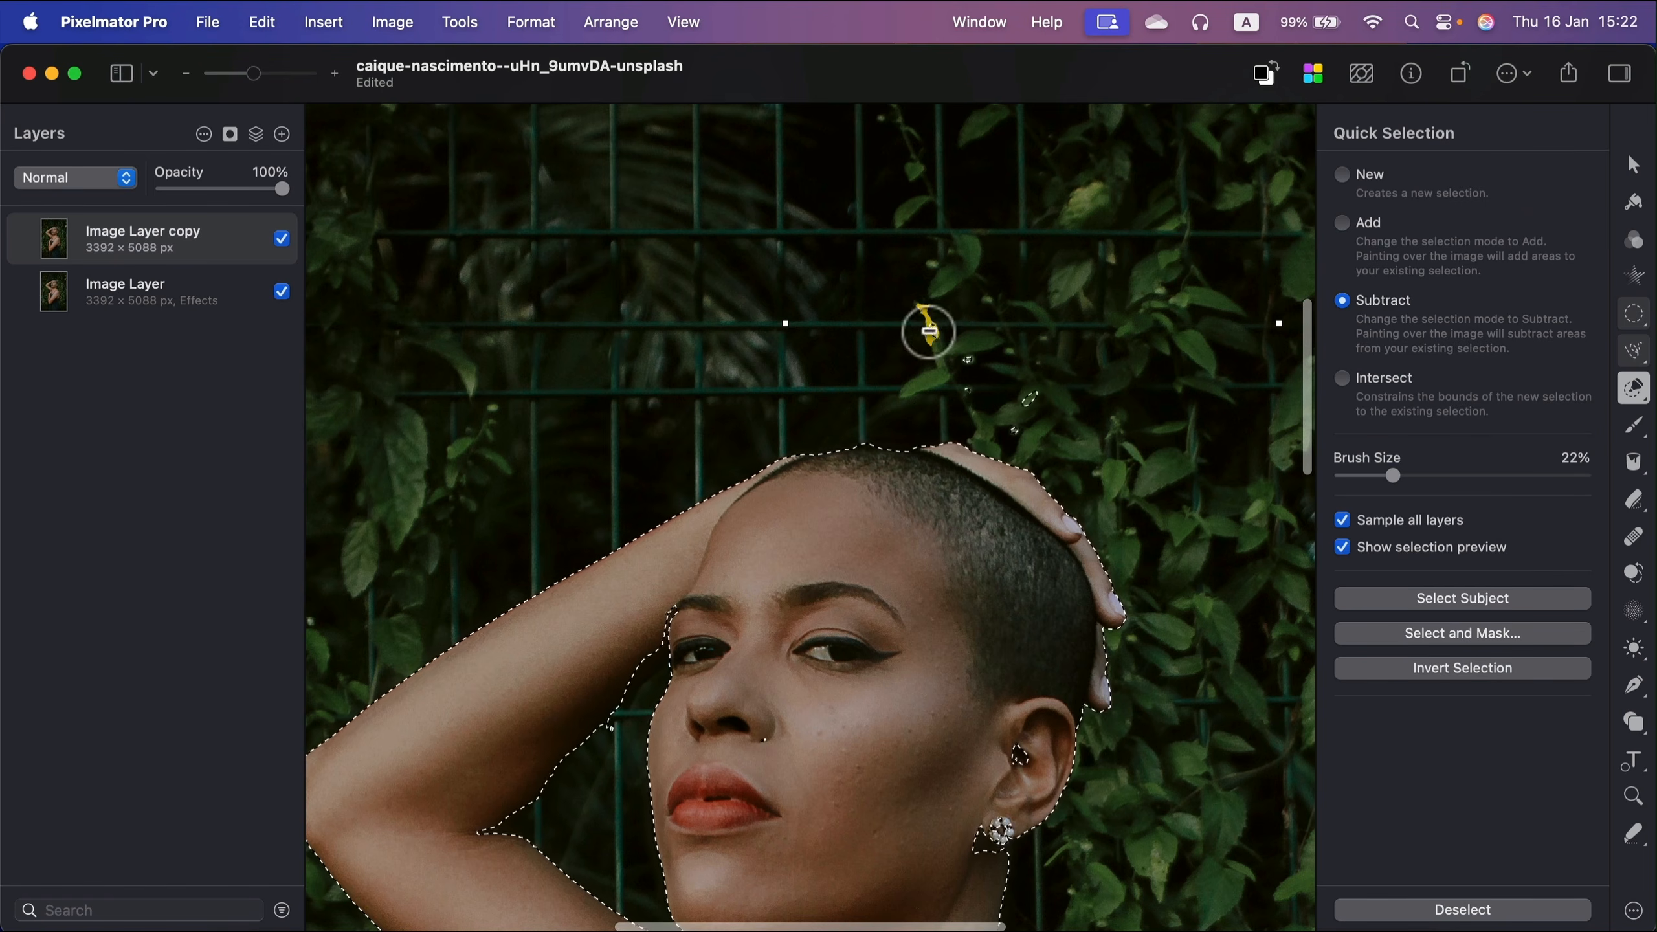
left_click(972, 382)
left_click(1049, 399)
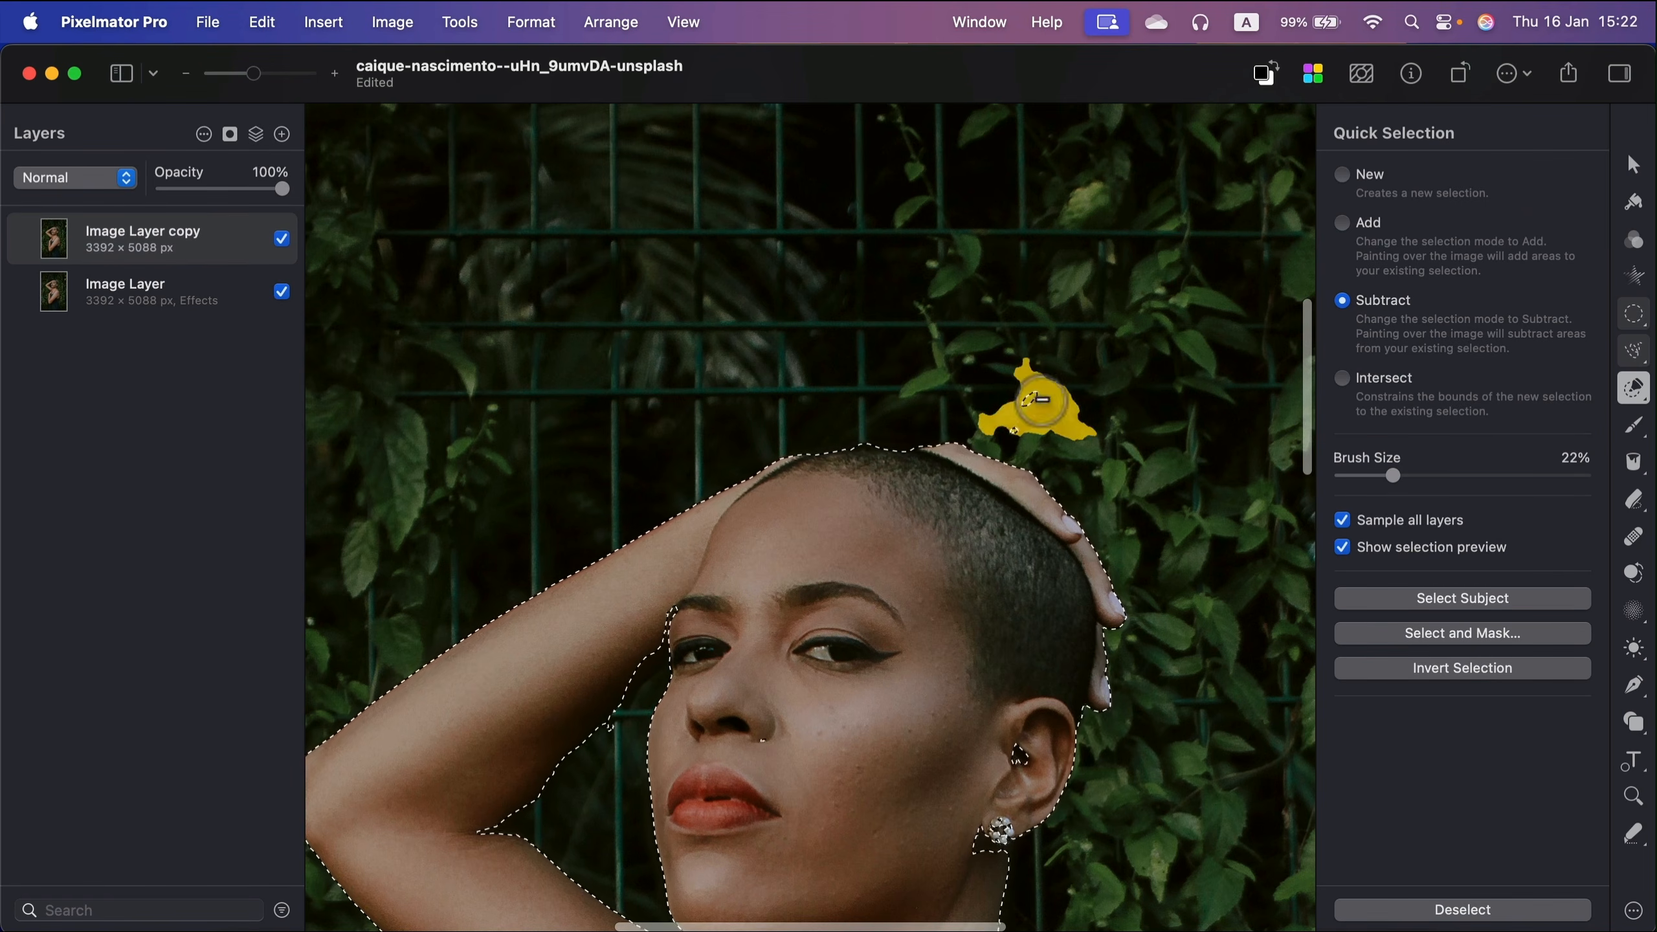
left_click(1017, 422)
scroll(1194, 499, "down", 15)
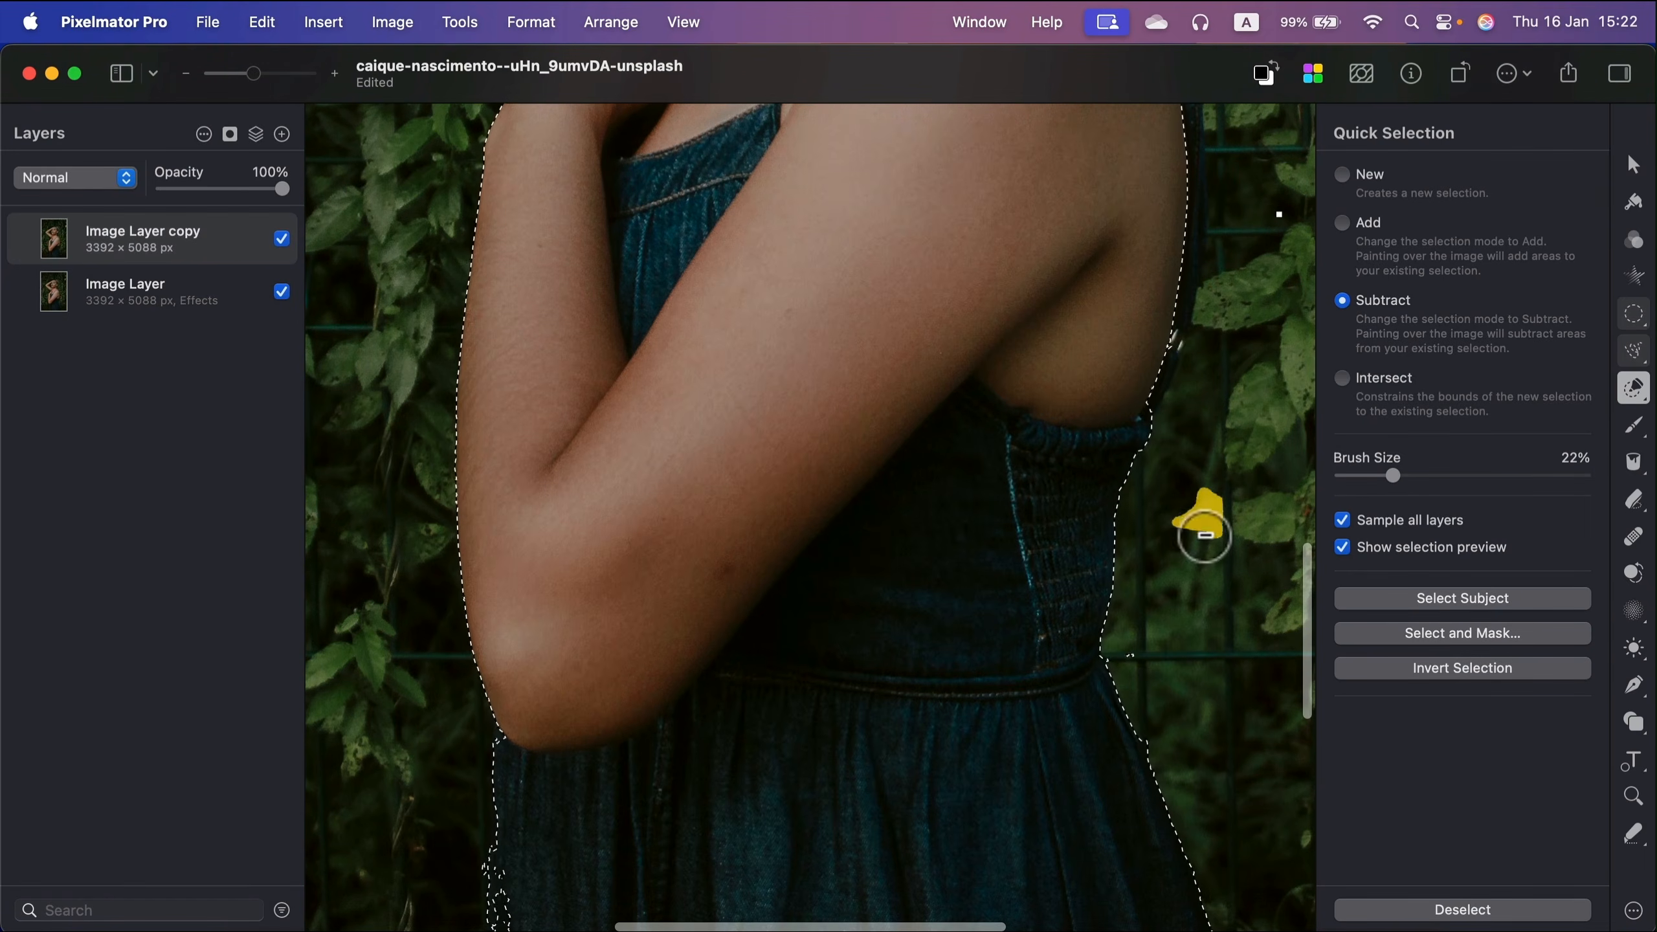
left_click(1134, 646)
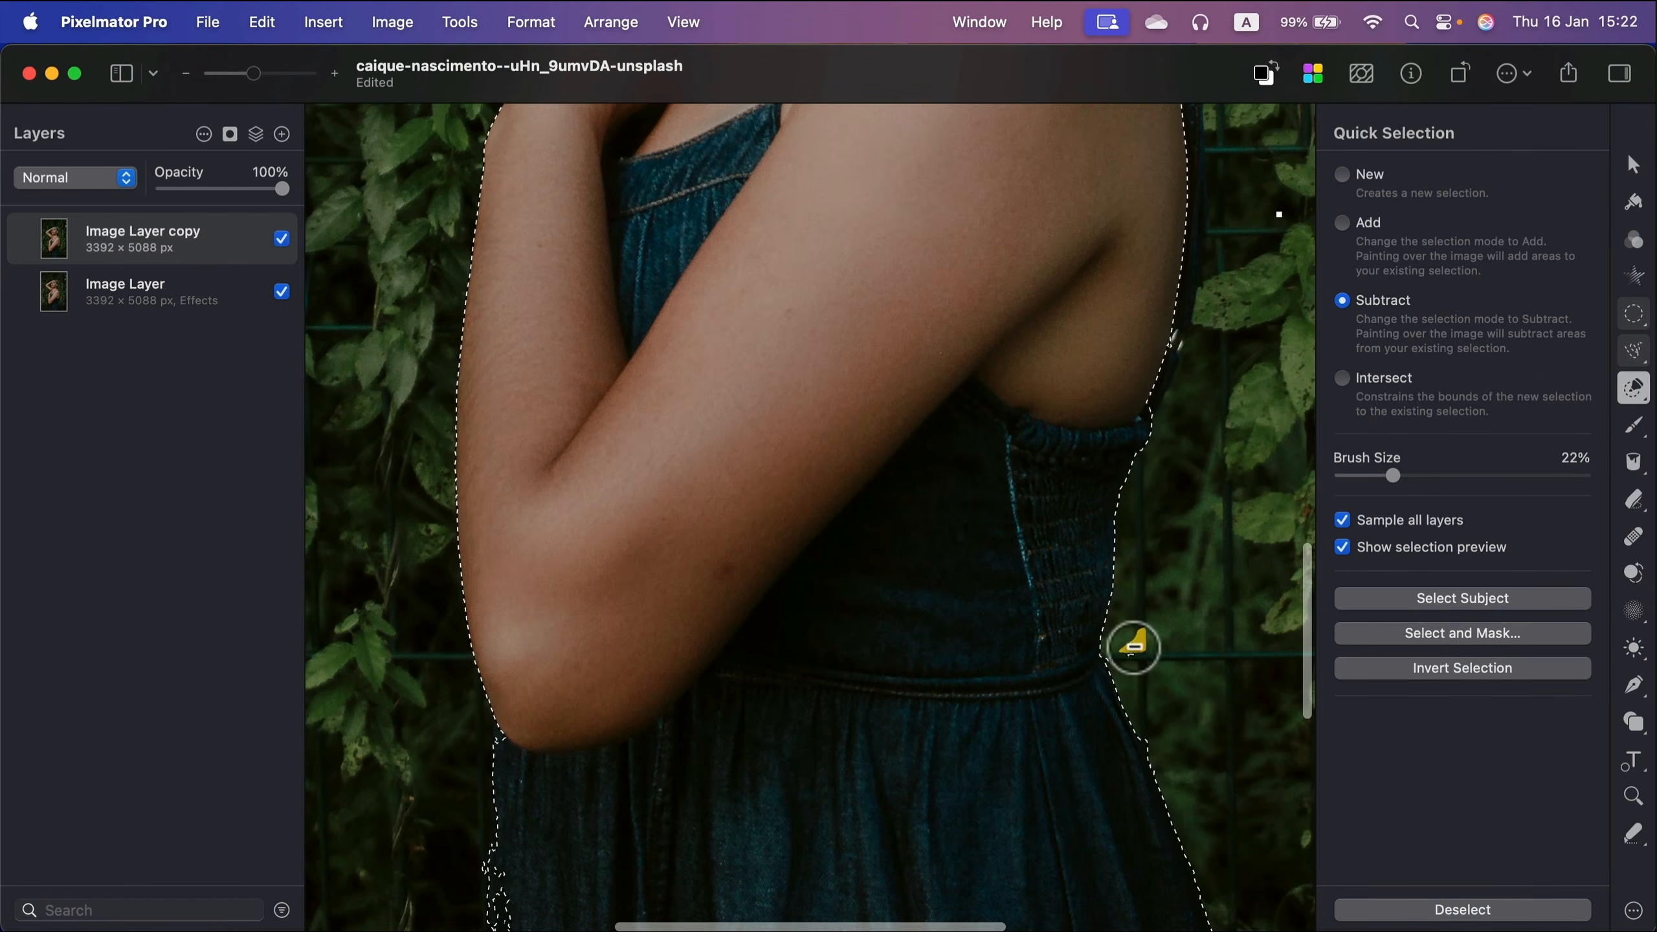
- Add the missed edge of the dress skirt below the elbow to the selection
scroll(925, 610, "down", 10)
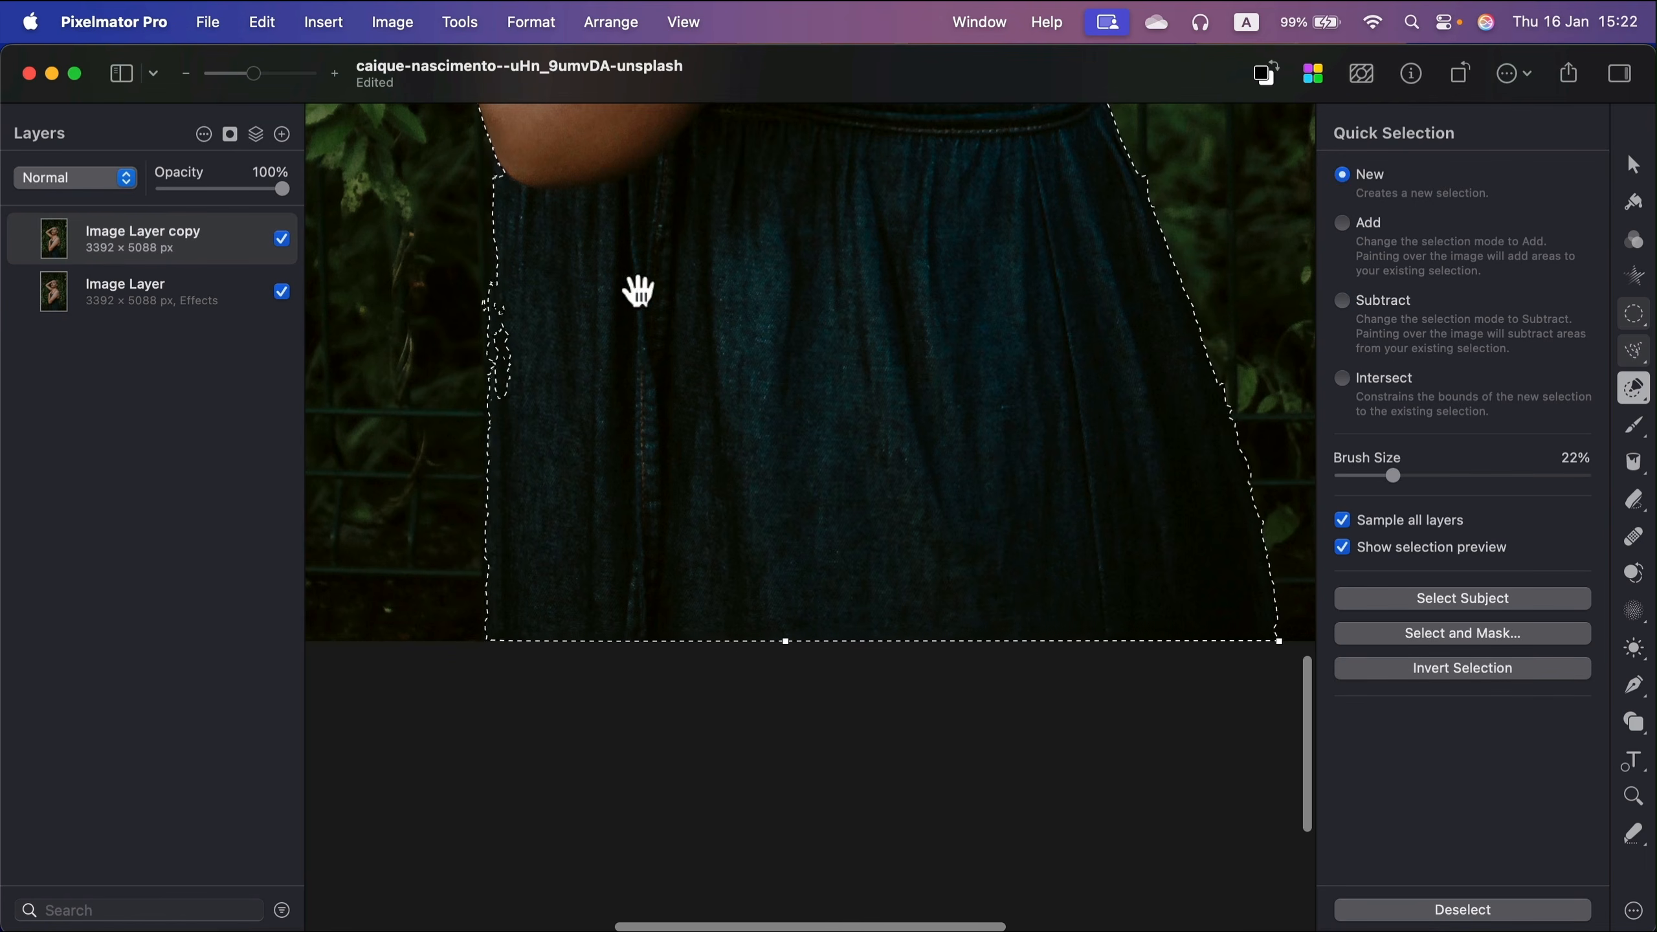
left_click(1363, 224)
mouse_move(551, 274)
left_mouse_down()
mouse_move(518, 344)
mouse_move(543, 374)
mouse_move(521, 323)
mouse_move(517, 382)
left_mouse_up()
scroll(804, 384, "up", 4)
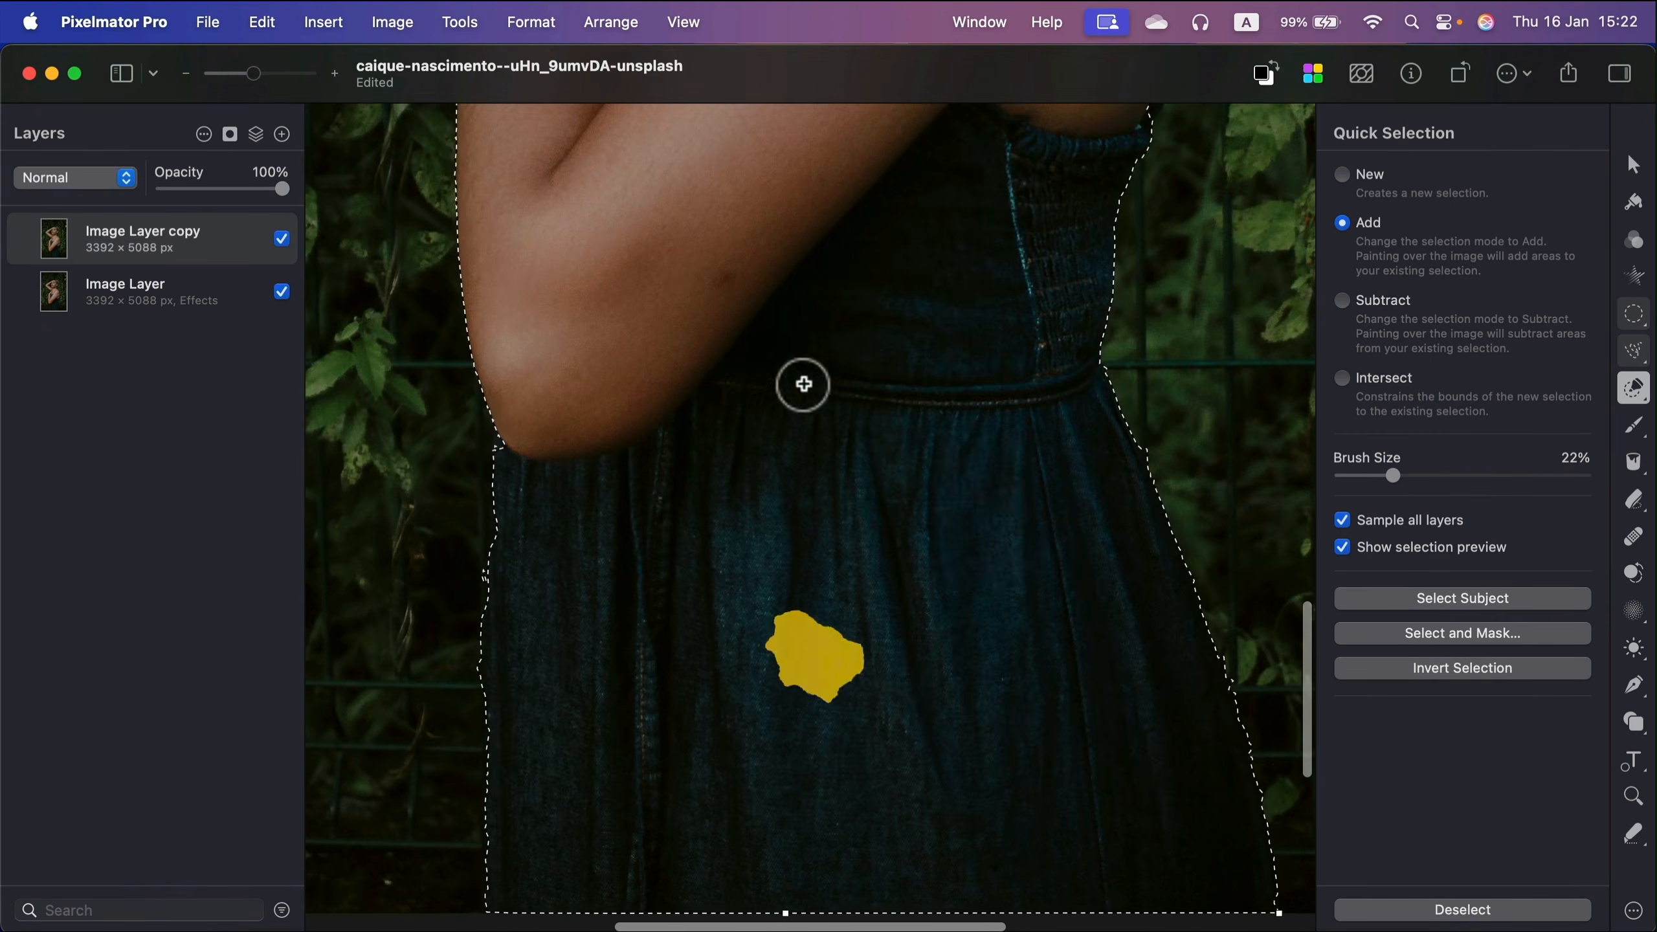
- Add the missed edge of the woman's back and the dress strap behind her shoulder to the selection
scroll(1028, 564, "up", 7)
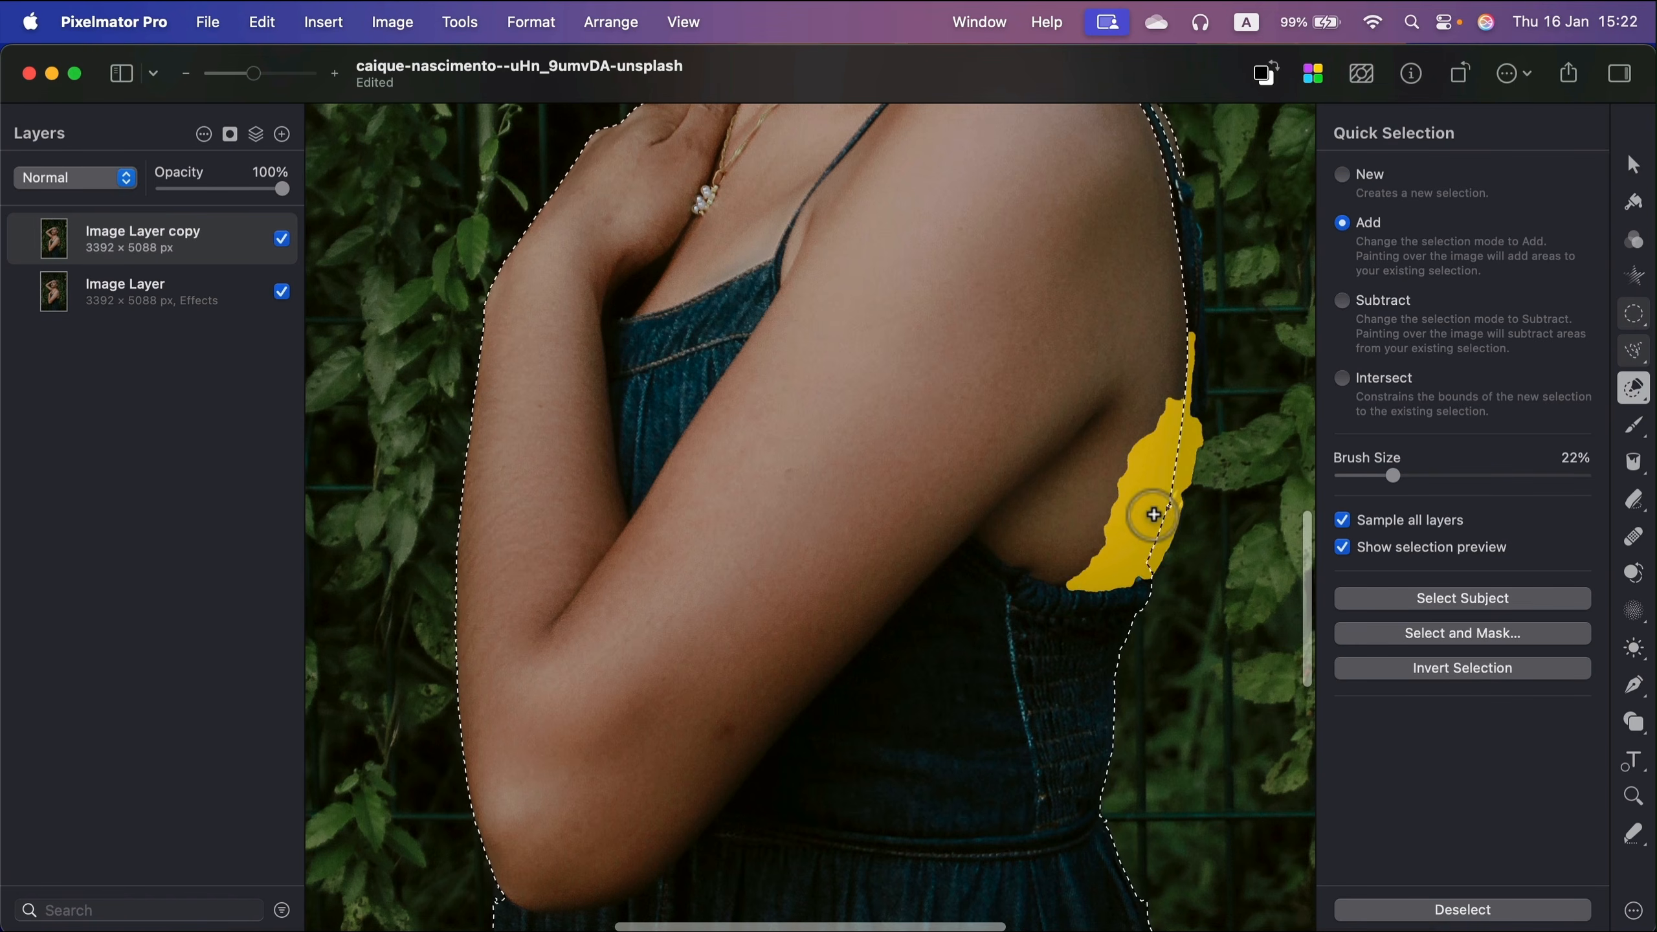
scroll(1171, 307, "up", 3)
left_click_drag(1177, 309, 1181, 501)
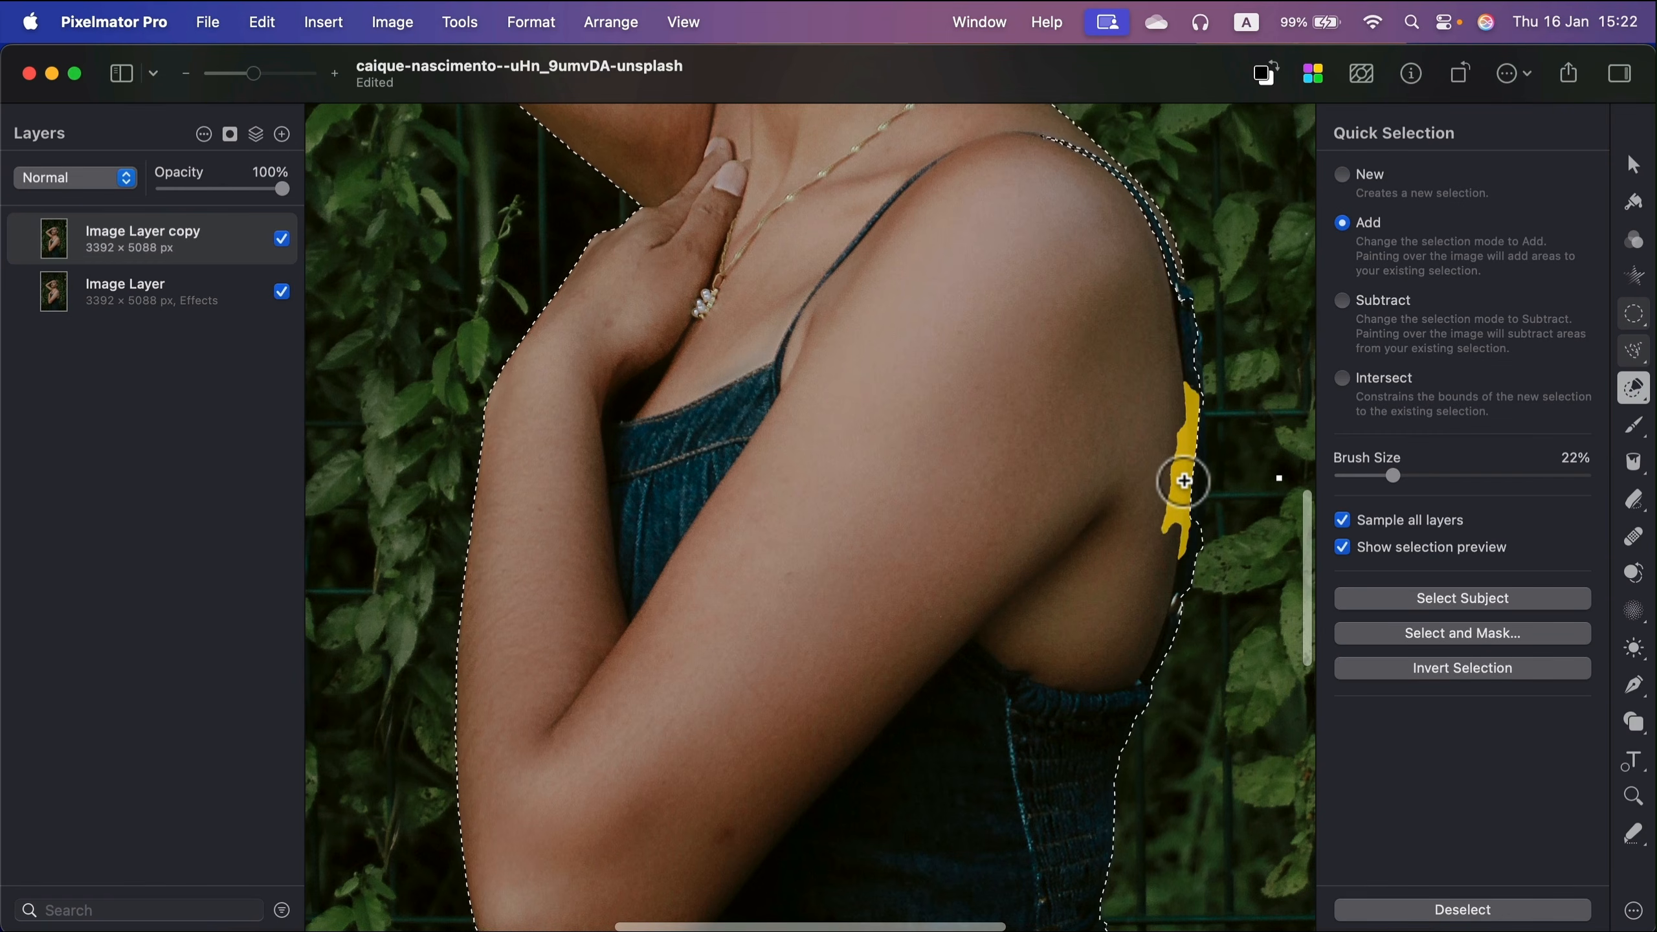
left_click(1187, 481)
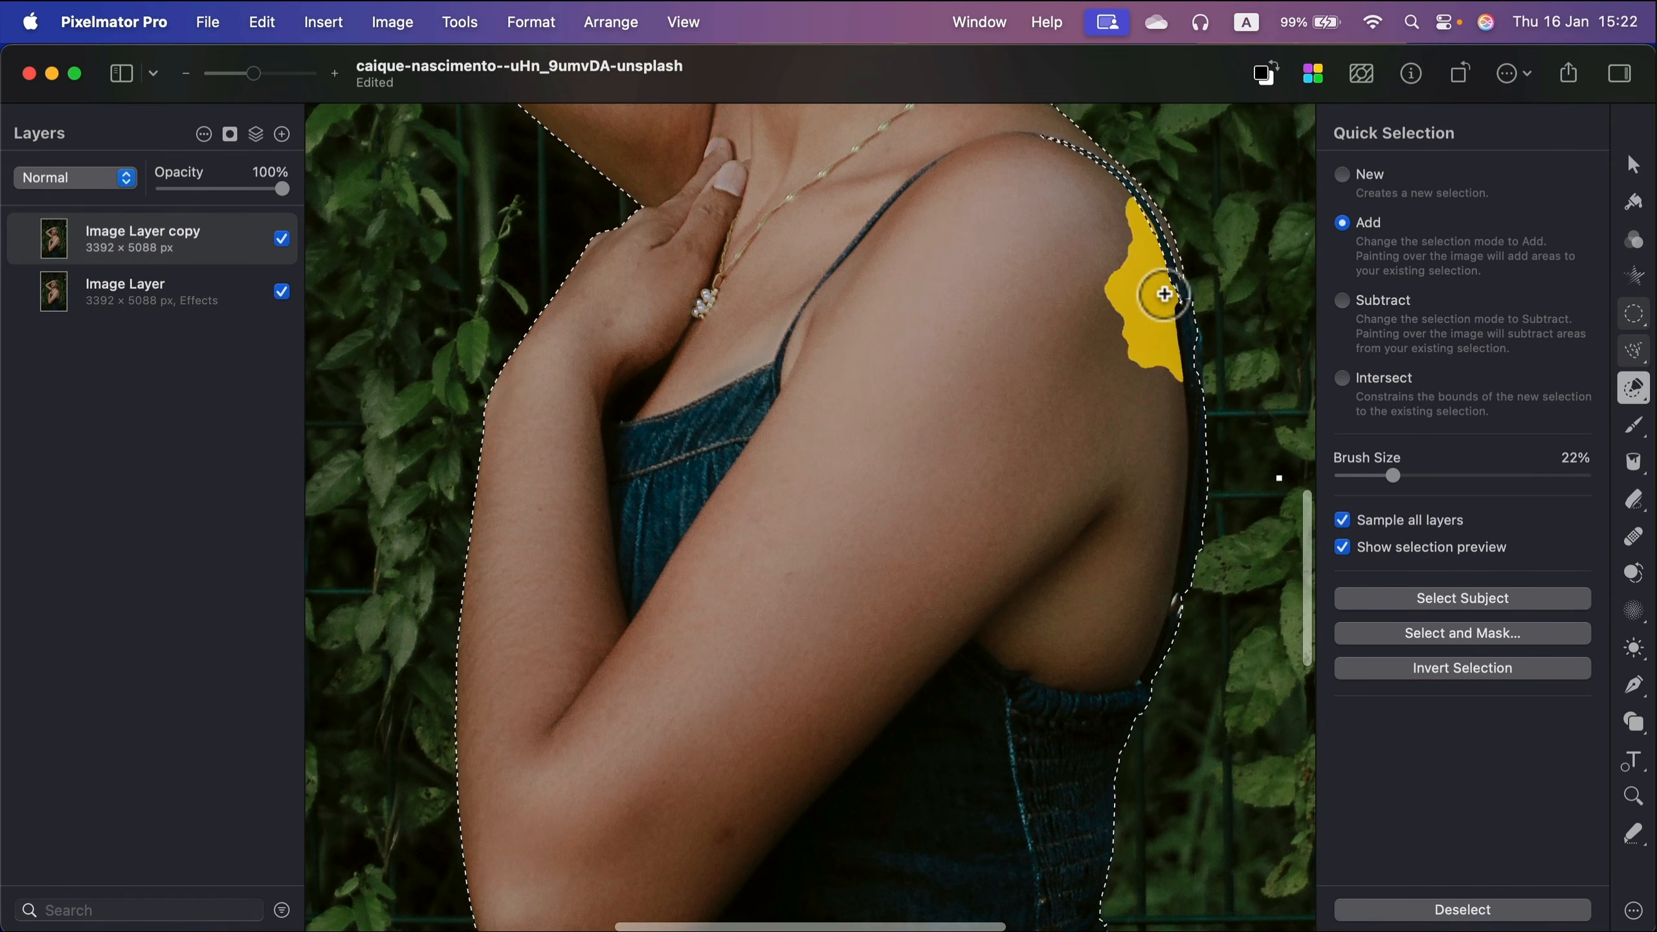
left_click_drag(1174, 283, 1125, 293)
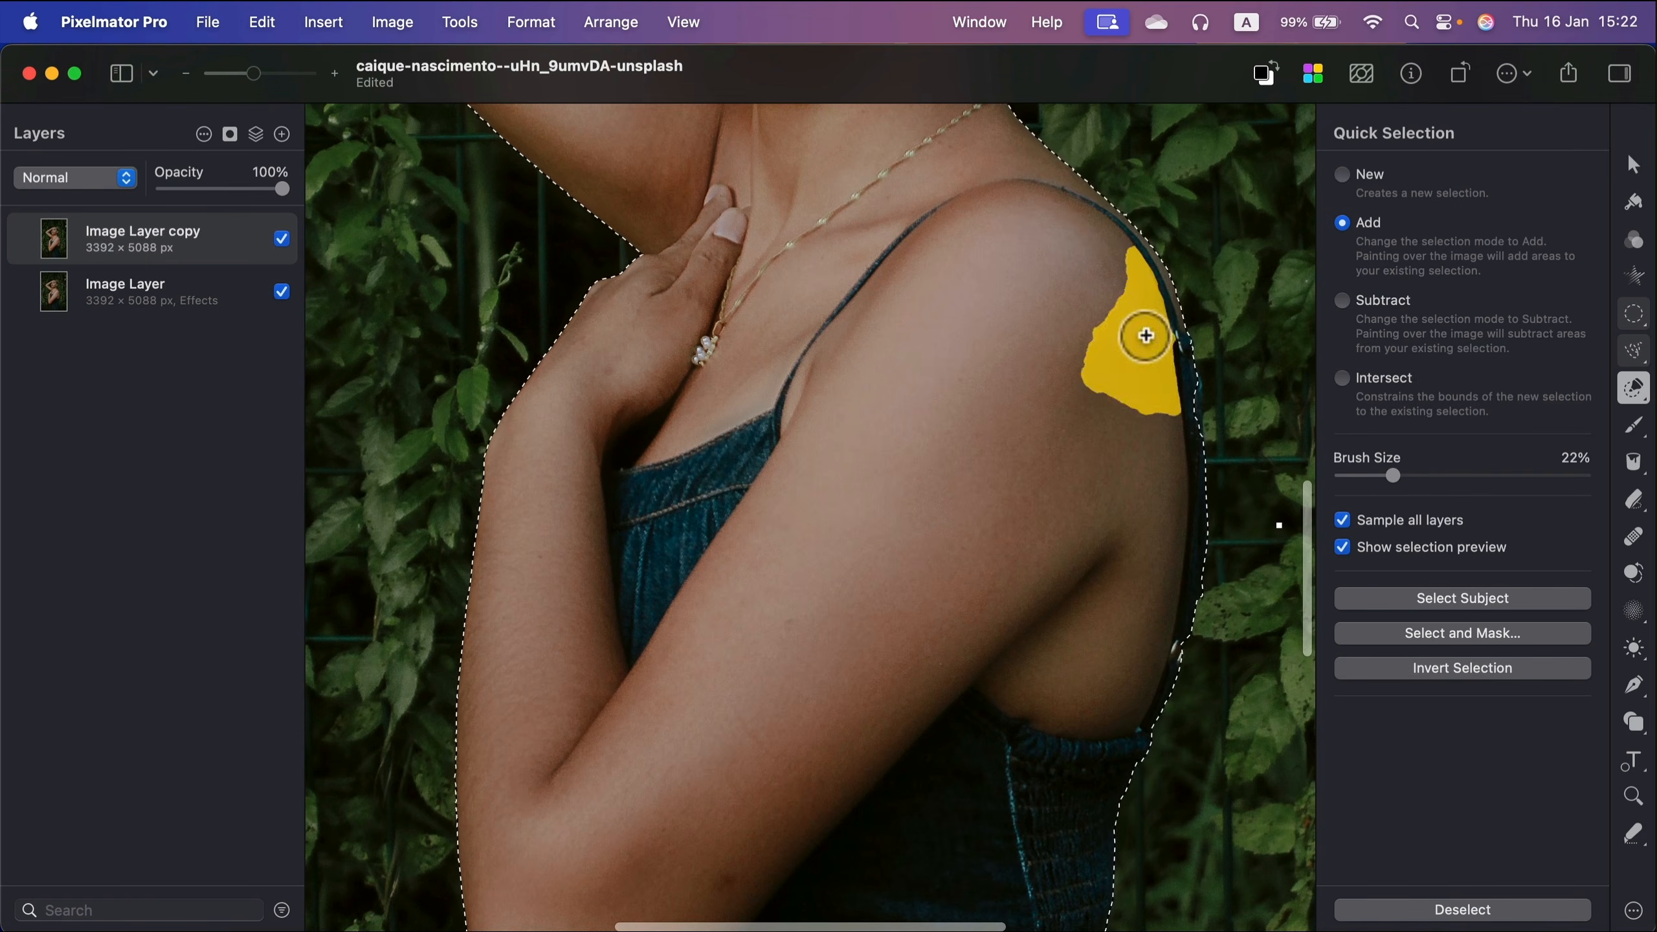
- Examine the selection outline along the woman's back, dress, arms, face and head for missed or stray areas
scroll(1087, 423, "up", 4)
scroll(904, 598, "down", 5)
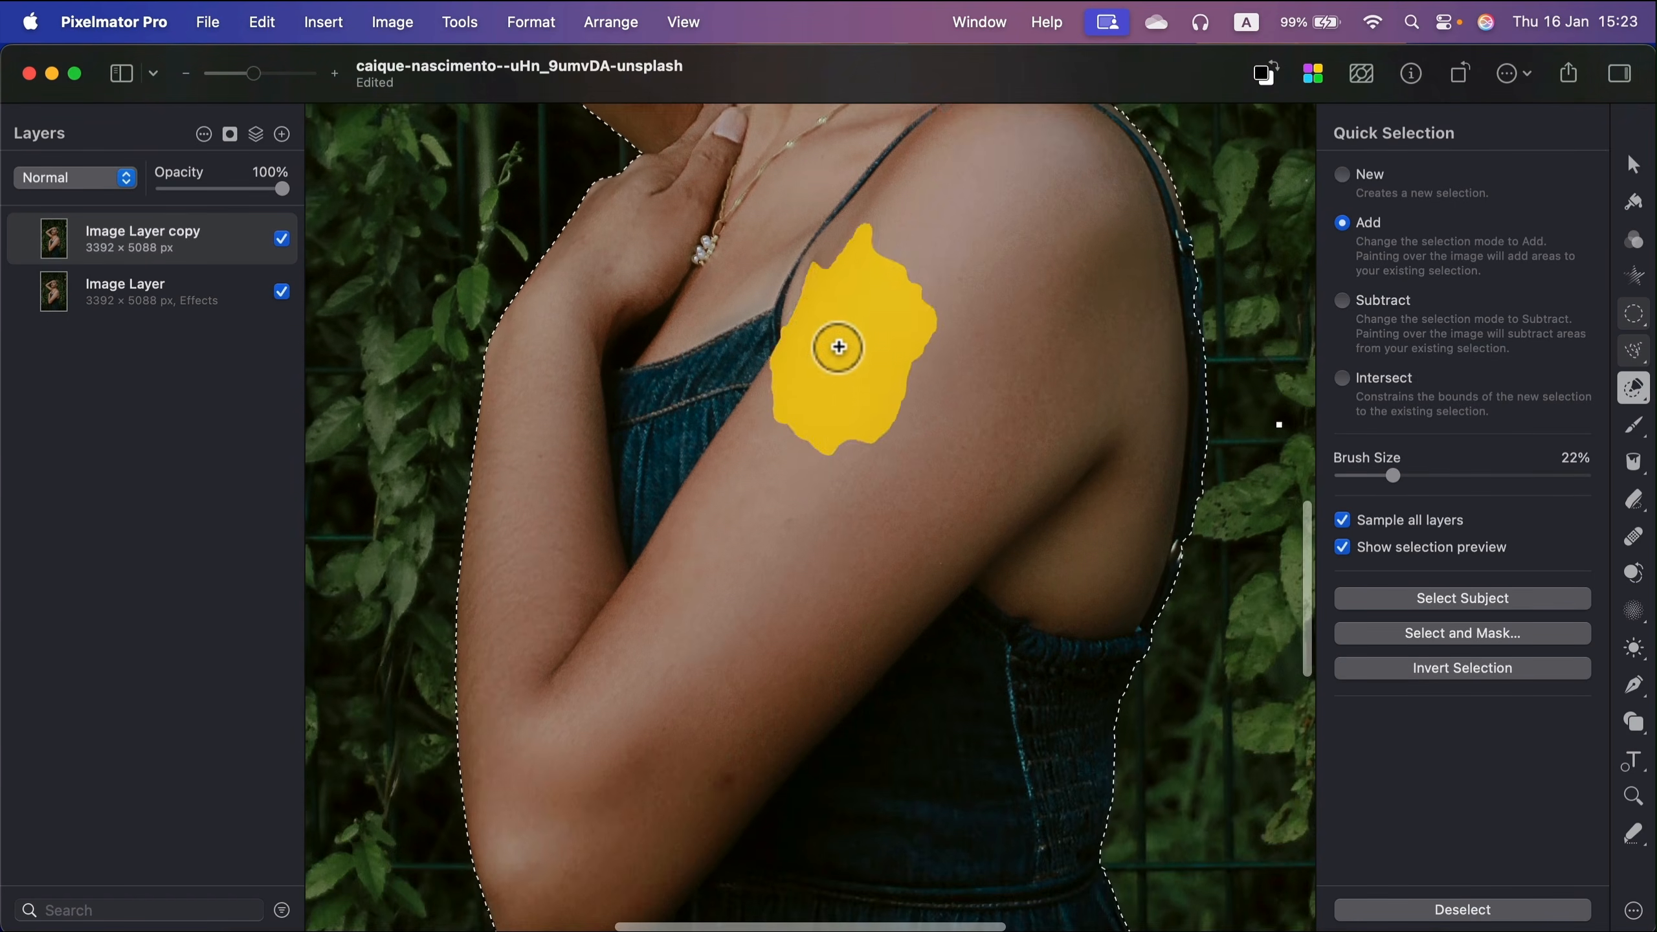
scroll(780, 658, "down", 5)
scroll(866, 591, "down", 3)
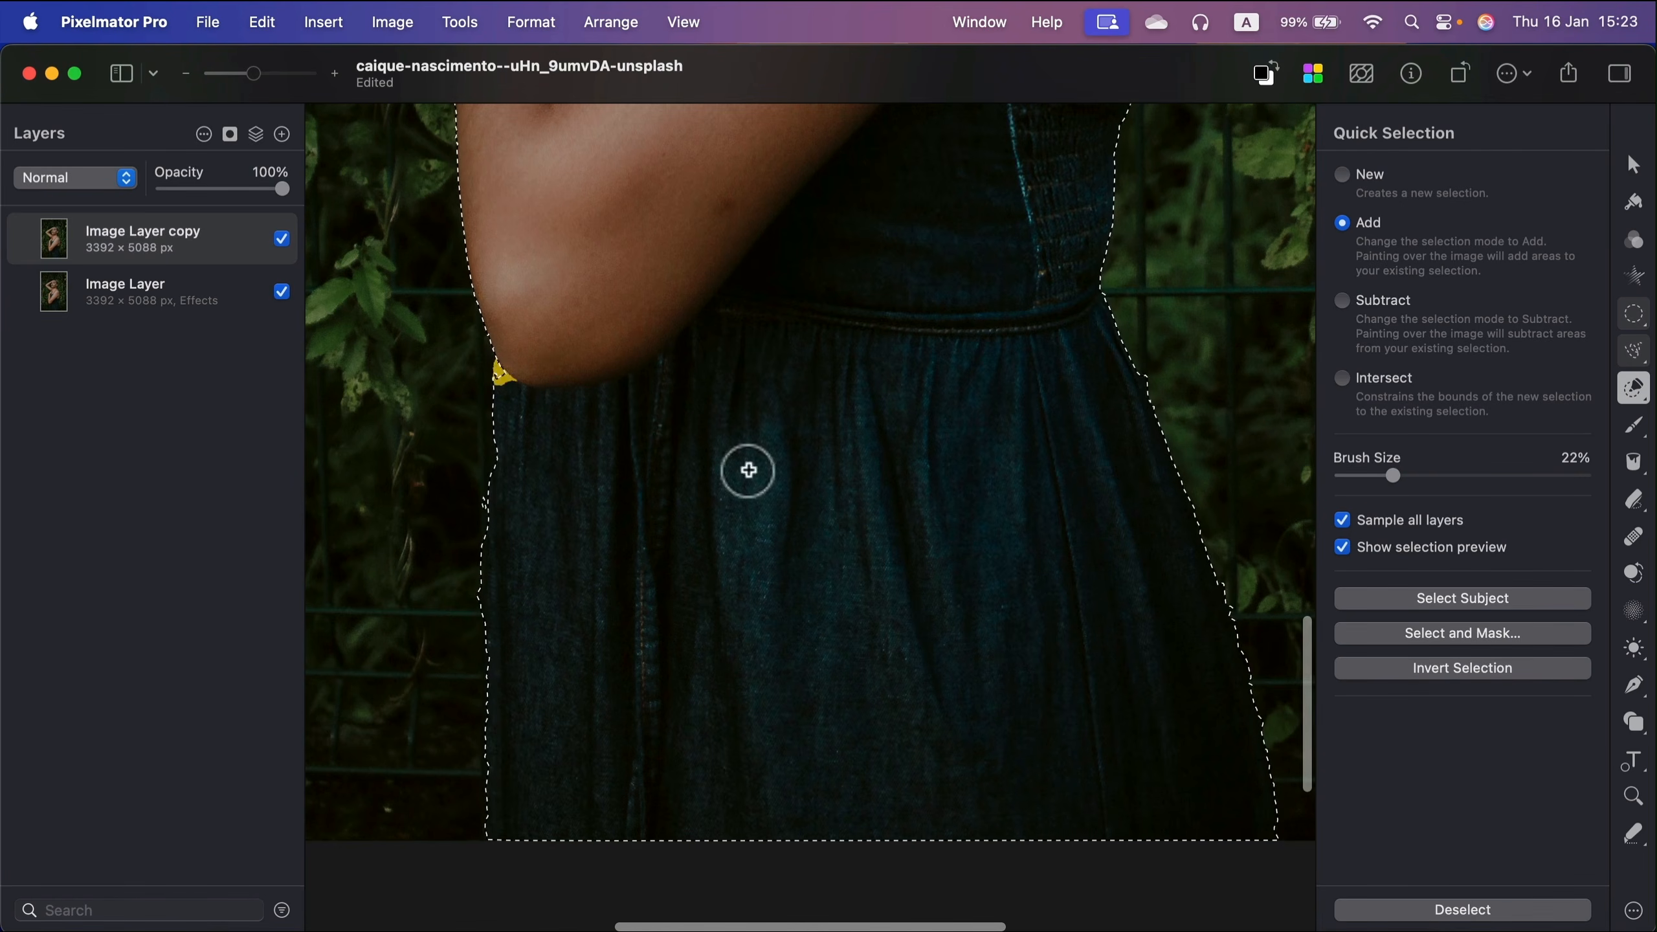
scroll(905, 588, "up", 2)
scroll(906, 588, "up", 10)
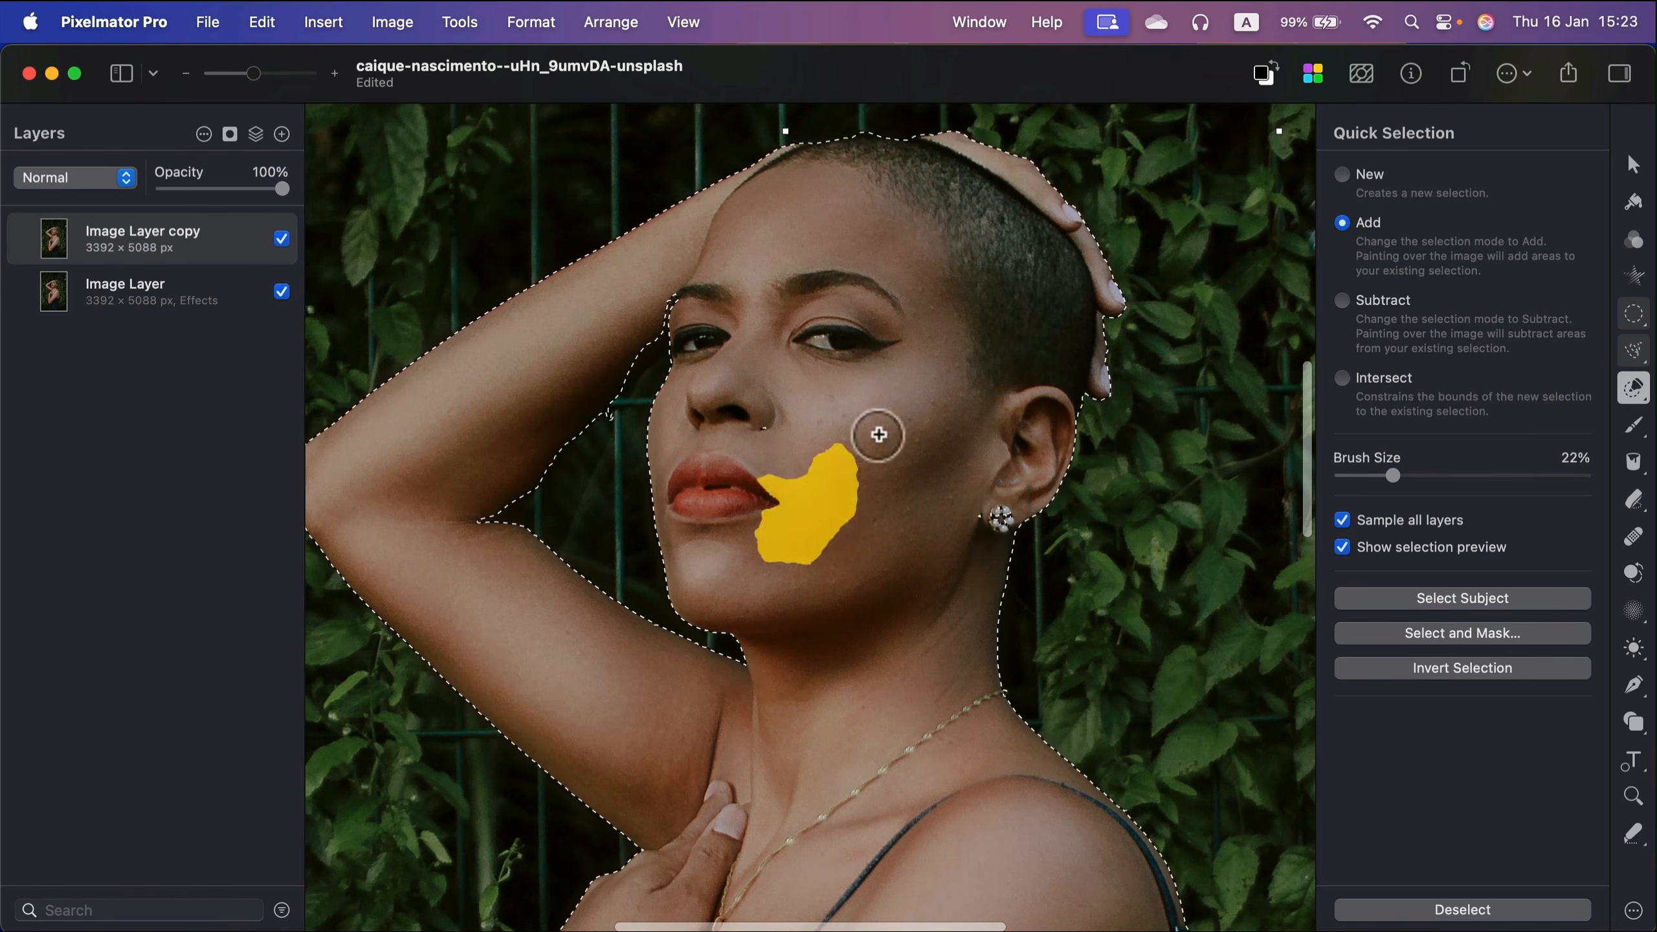
scroll(892, 418, "up", 5)
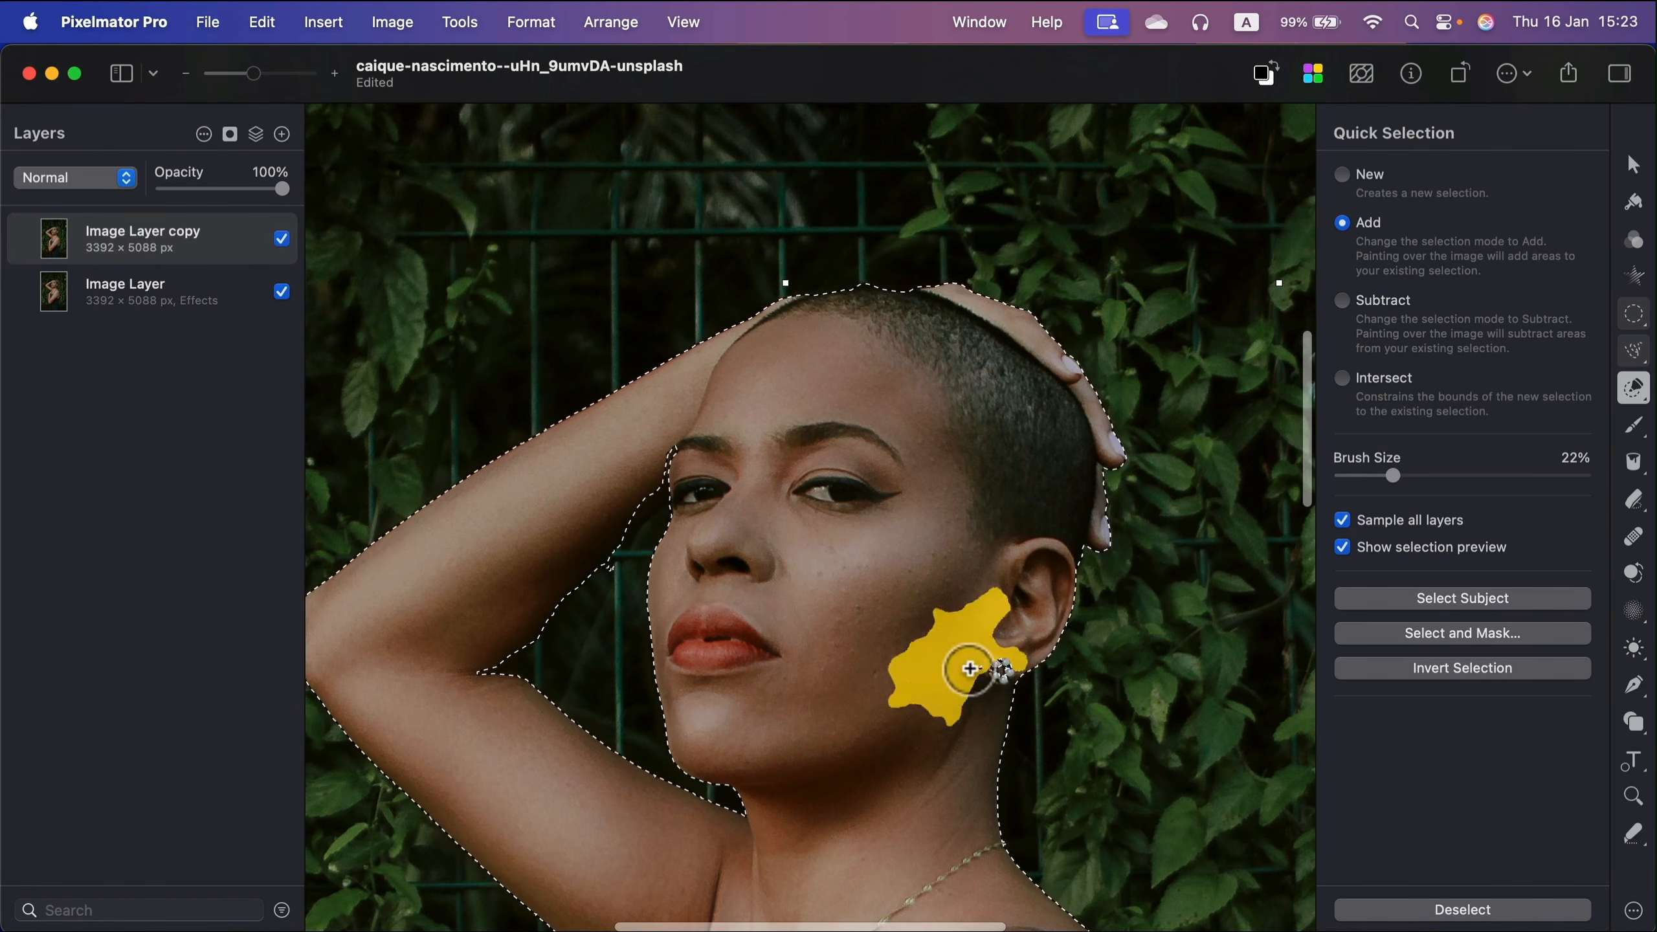
scroll(885, 926, "left", 5)
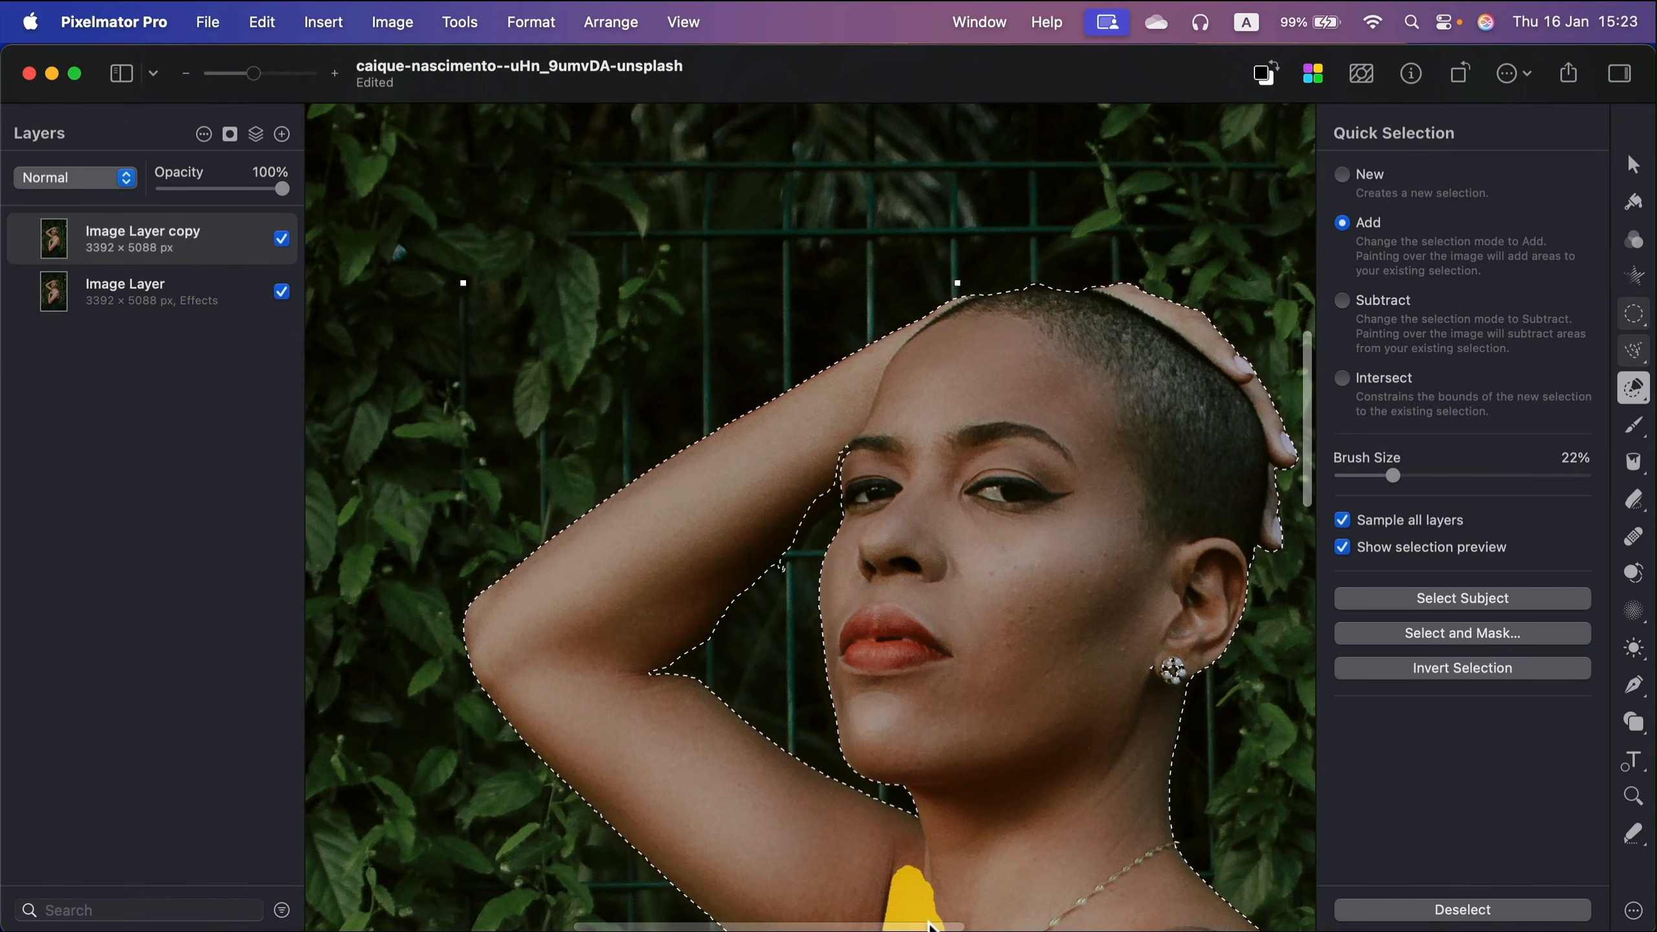
scroll(914, 914, "right", 6)
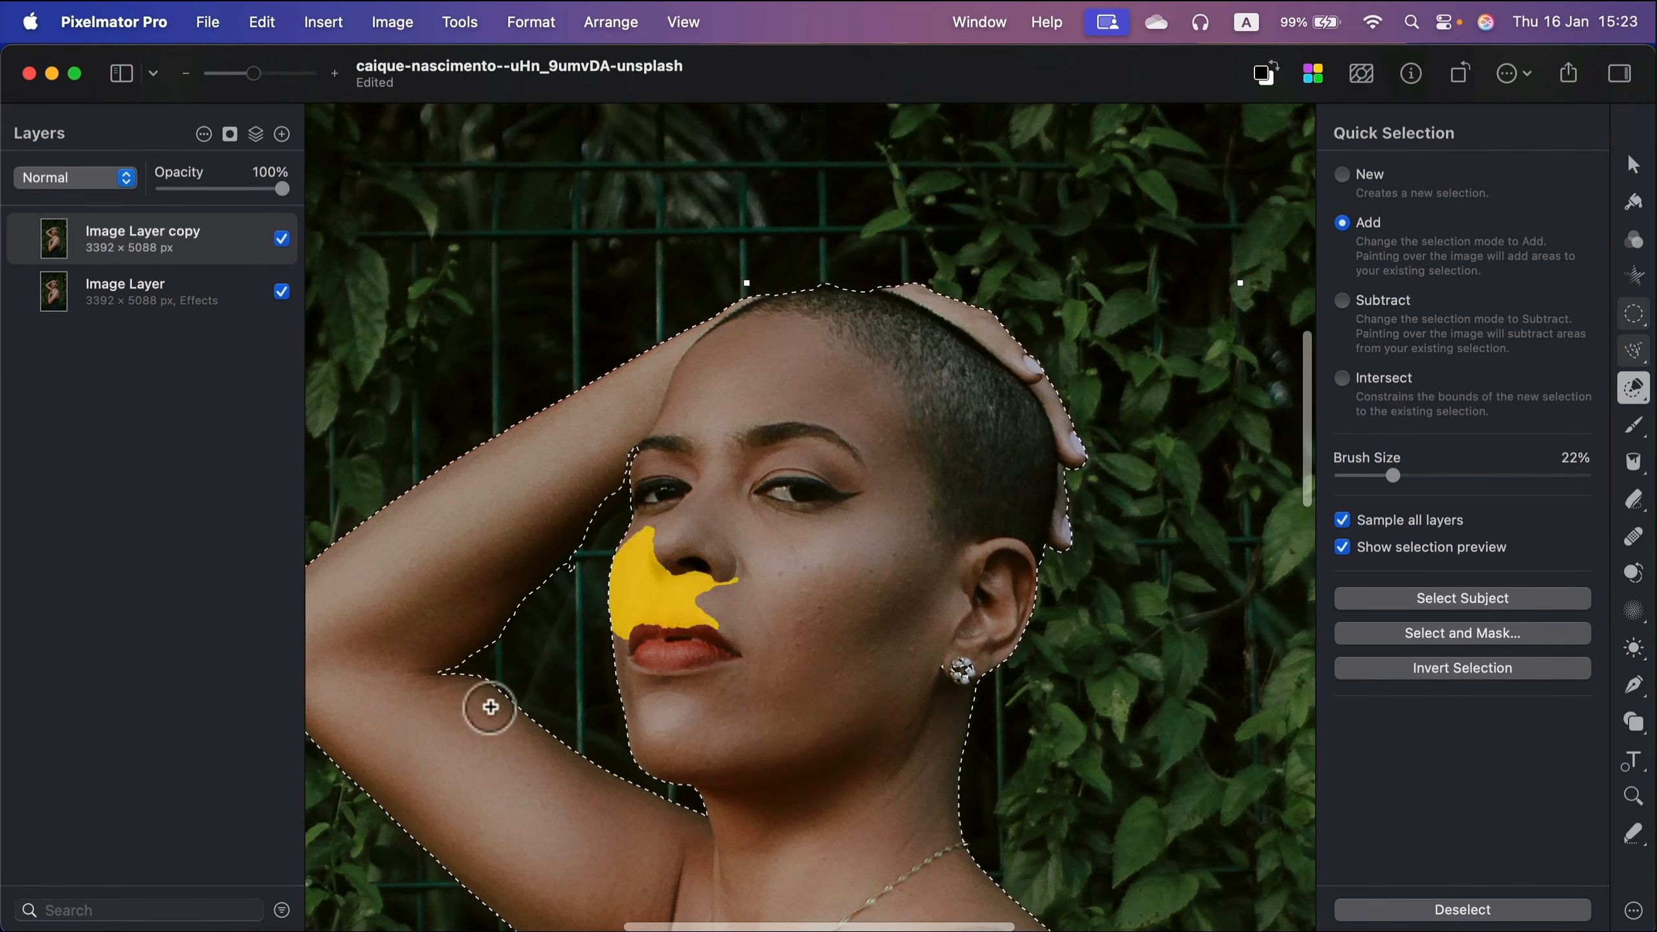
mouse_move(254, 73)
left_mouse_down()
mouse_move(279, 86)
mouse_move(269, 74)
left_mouse_up()
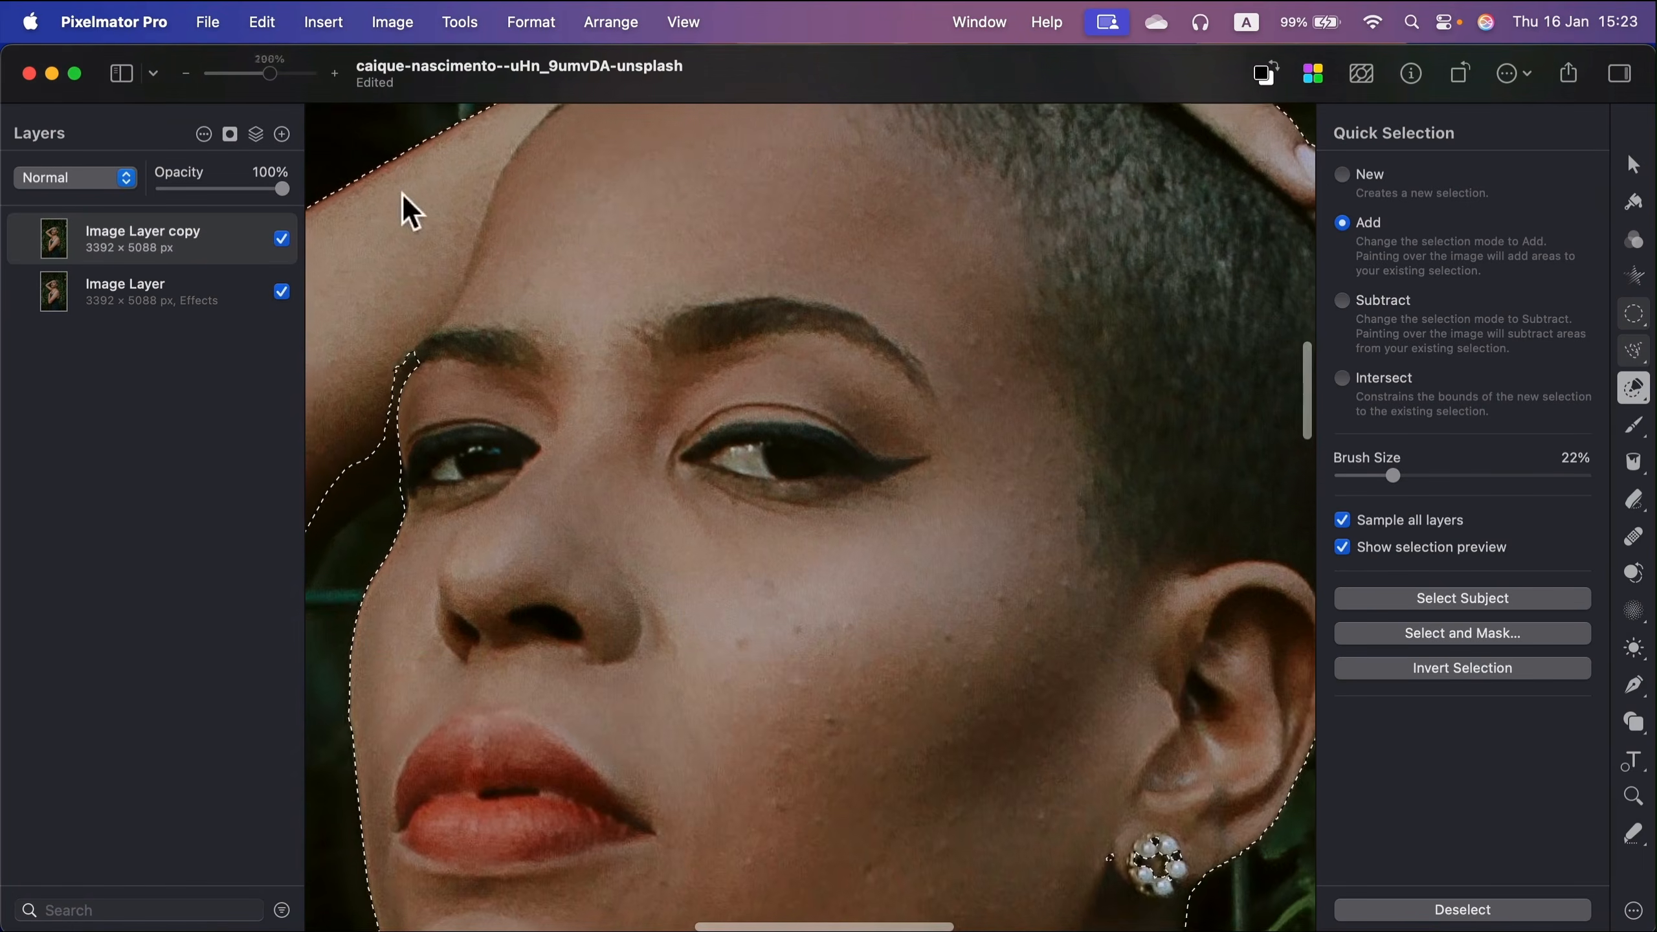
scroll(707, 474, "up", 6)
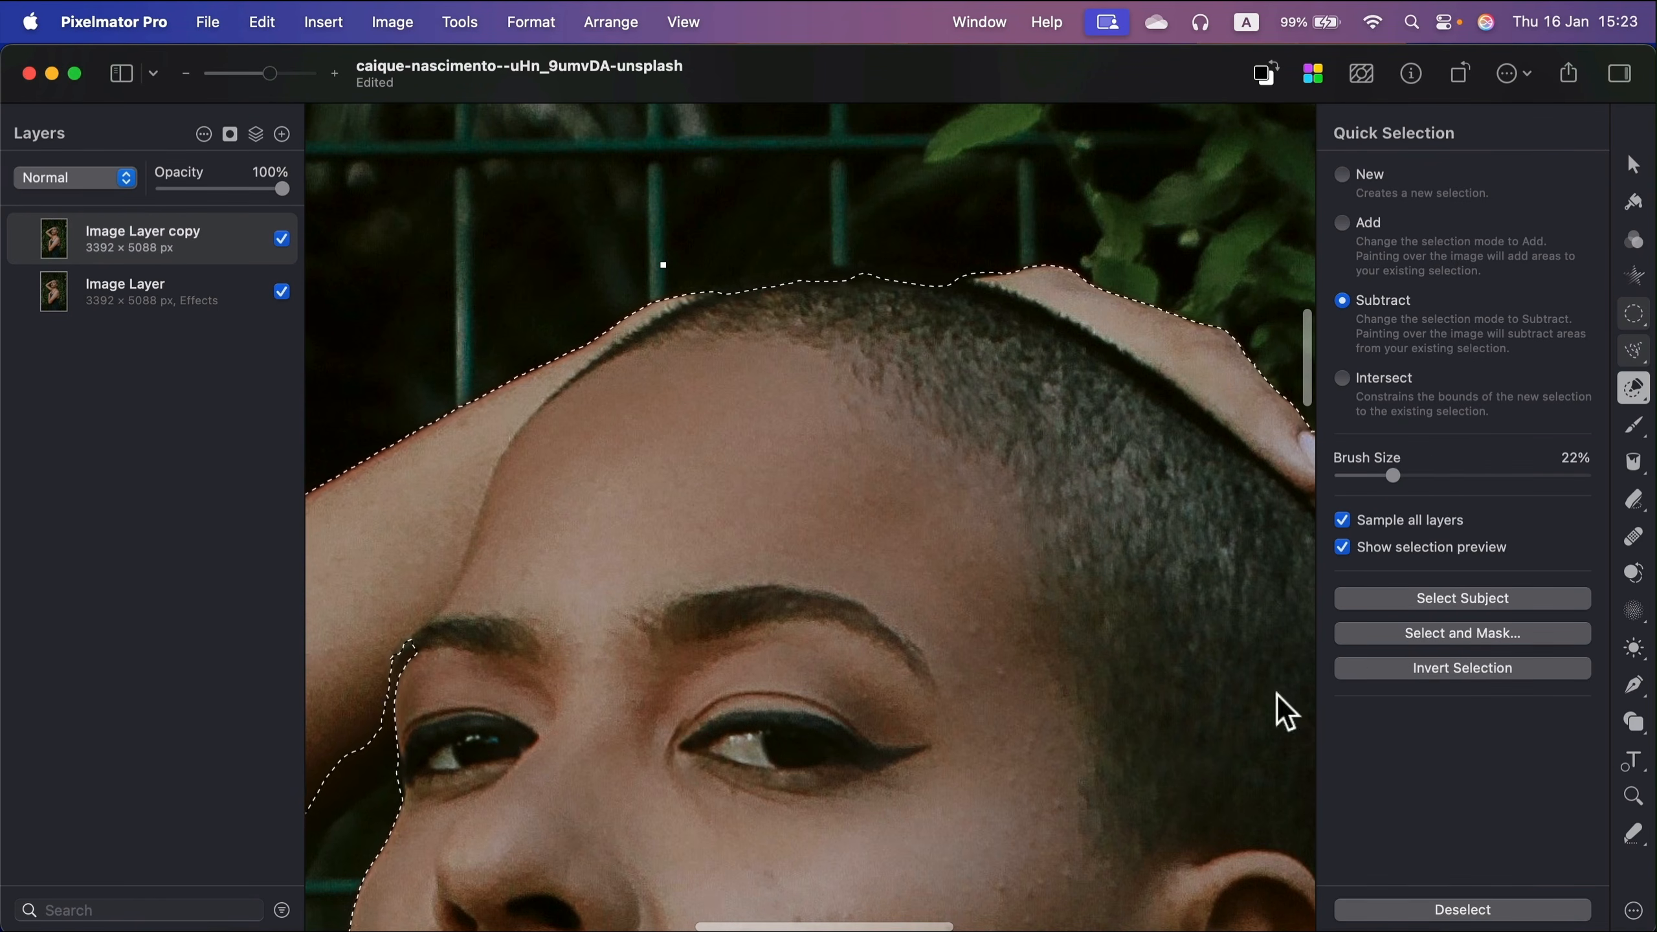
left_click_drag(267, 74, 228, 74)
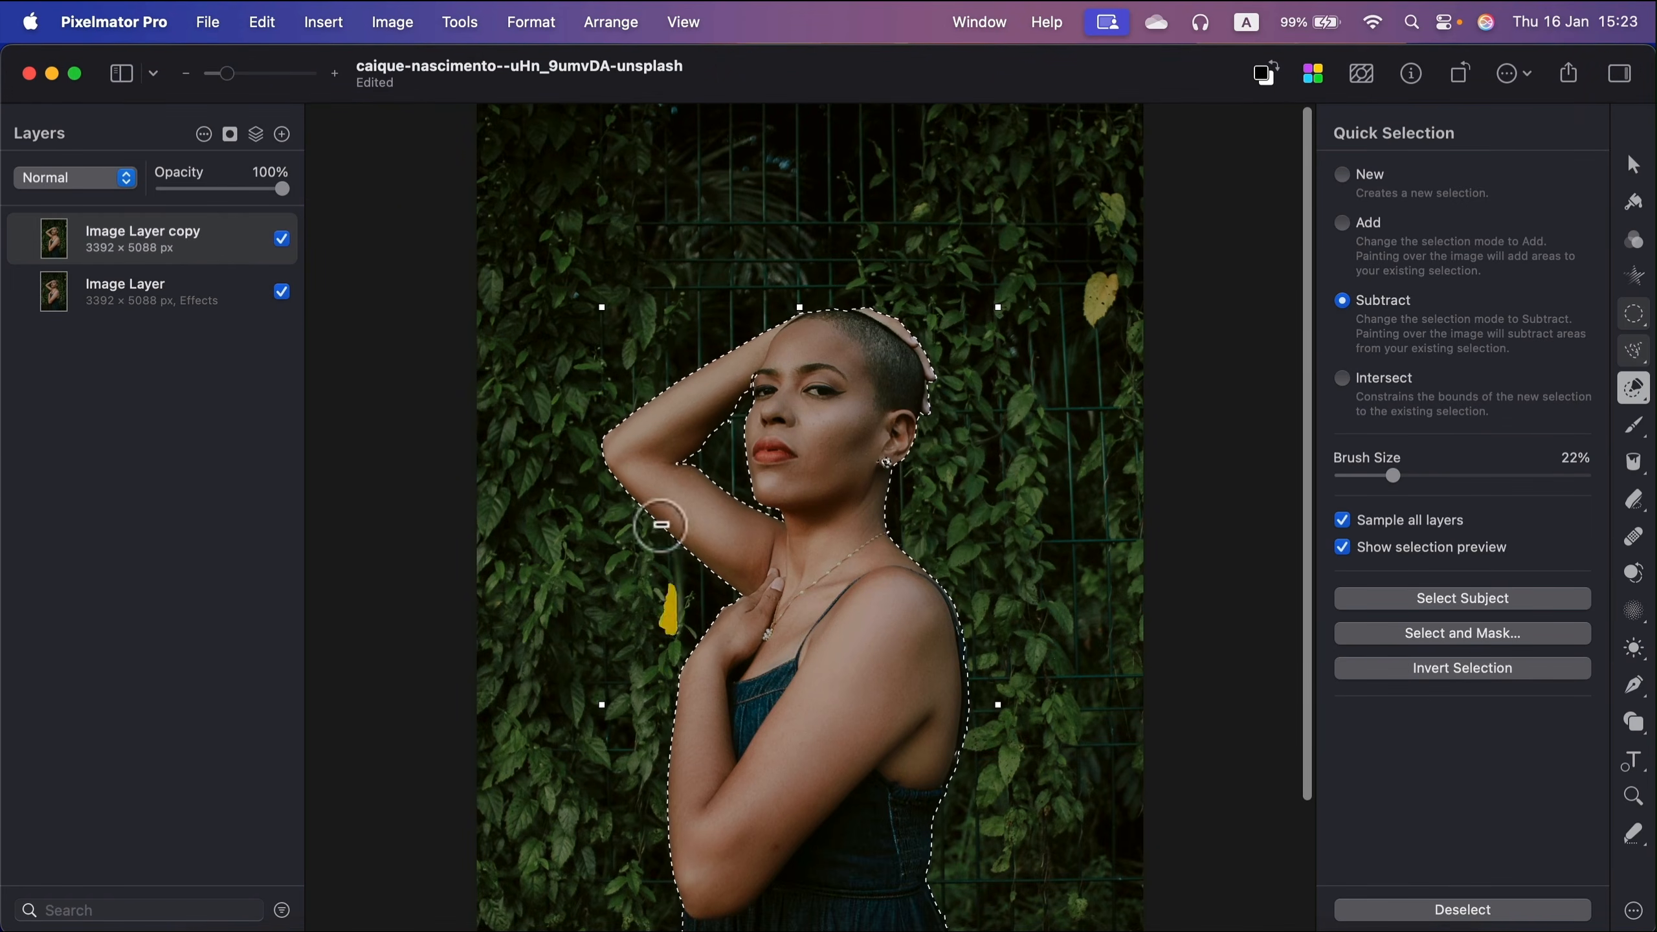
scroll(803, 499, "down", 5)
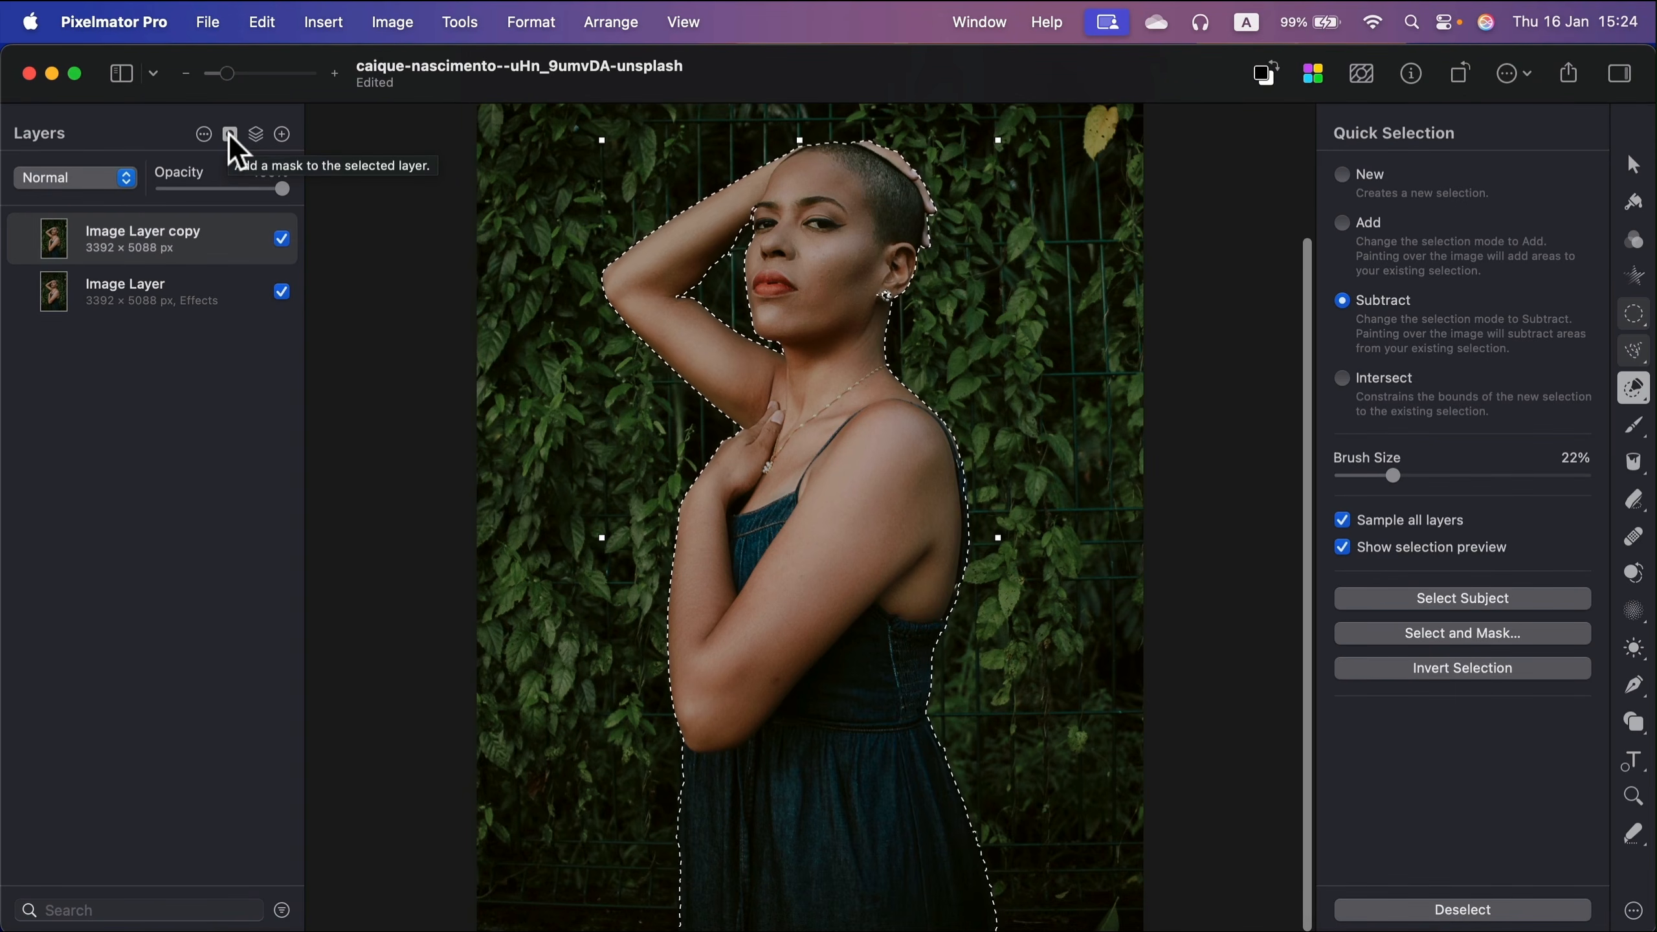
- Add a mask to Image Layer copy from the selection and finish editing the mask
left_click(230, 136)
left_click(252, 171)
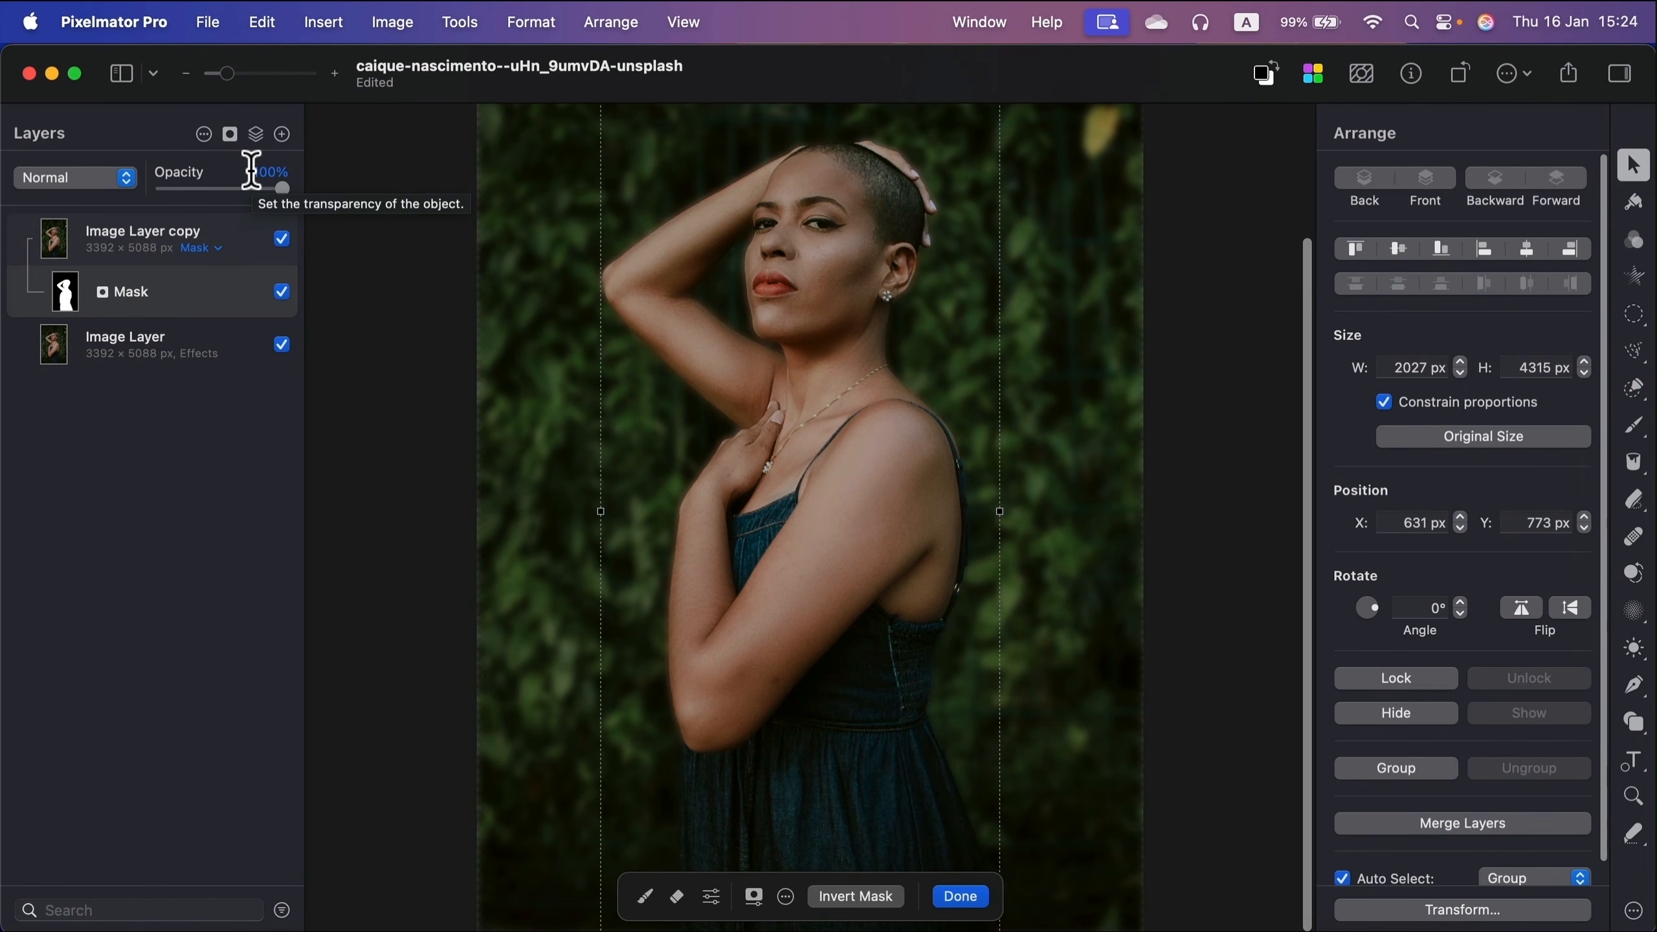
left_click(971, 898)
scroll(540, 405, "up", 5)
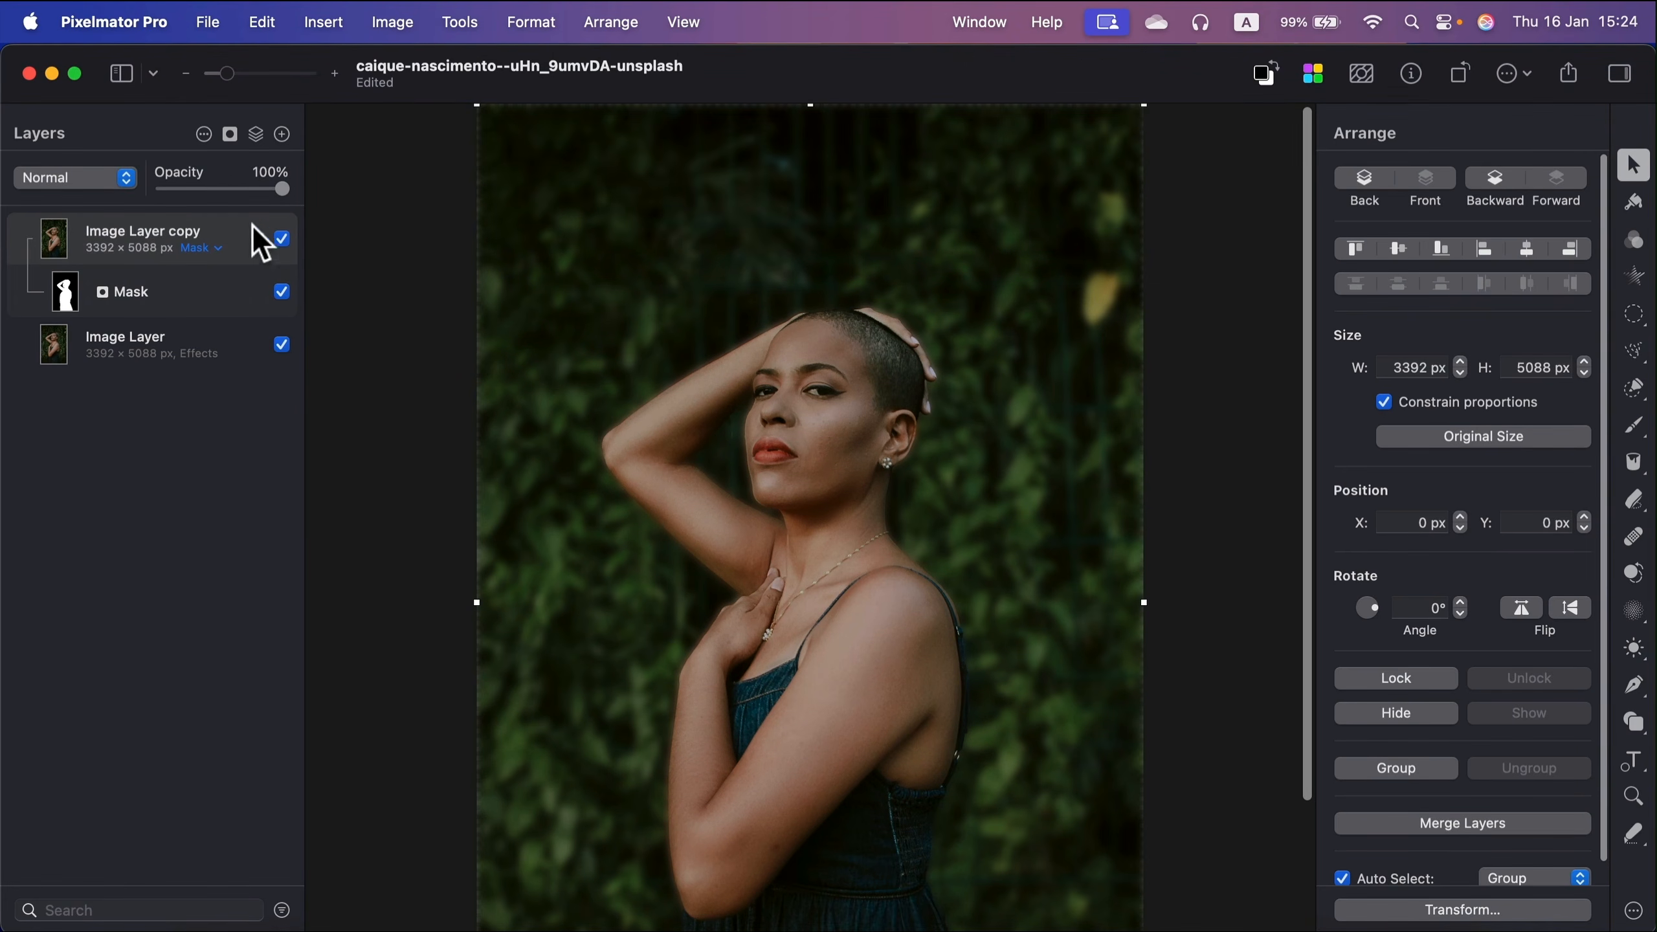
- Compare the photo with Image Layer copy hidden and shown, and with its mask turned off and on
left_click(282, 239)
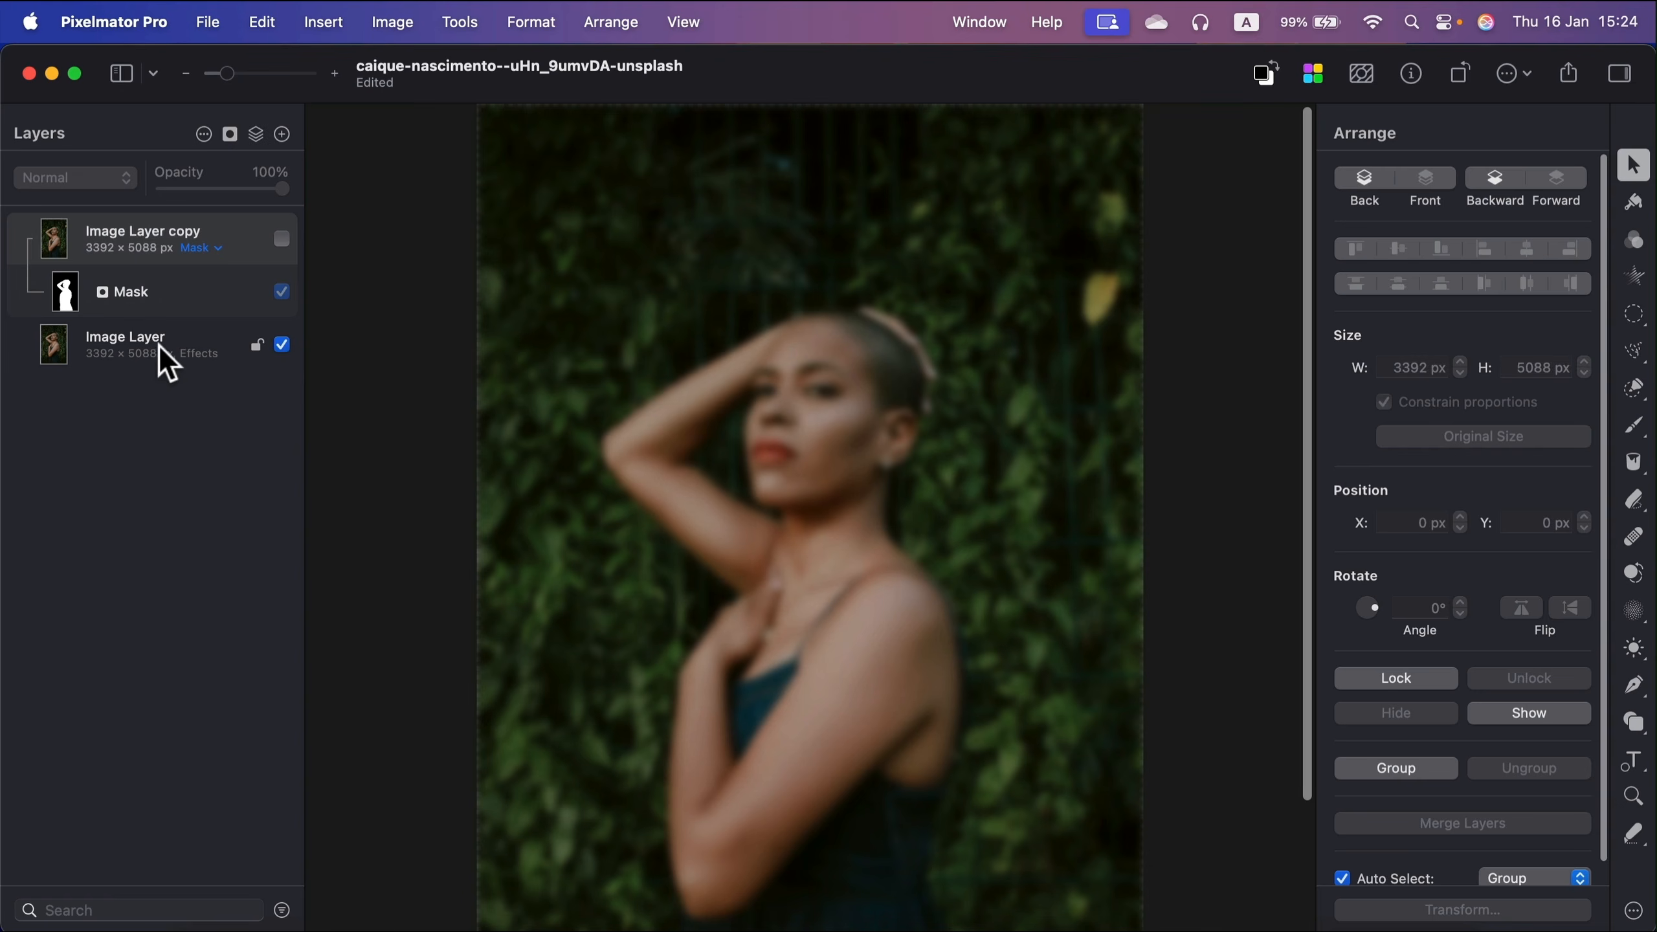
left_click(163, 346)
left_click(282, 239)
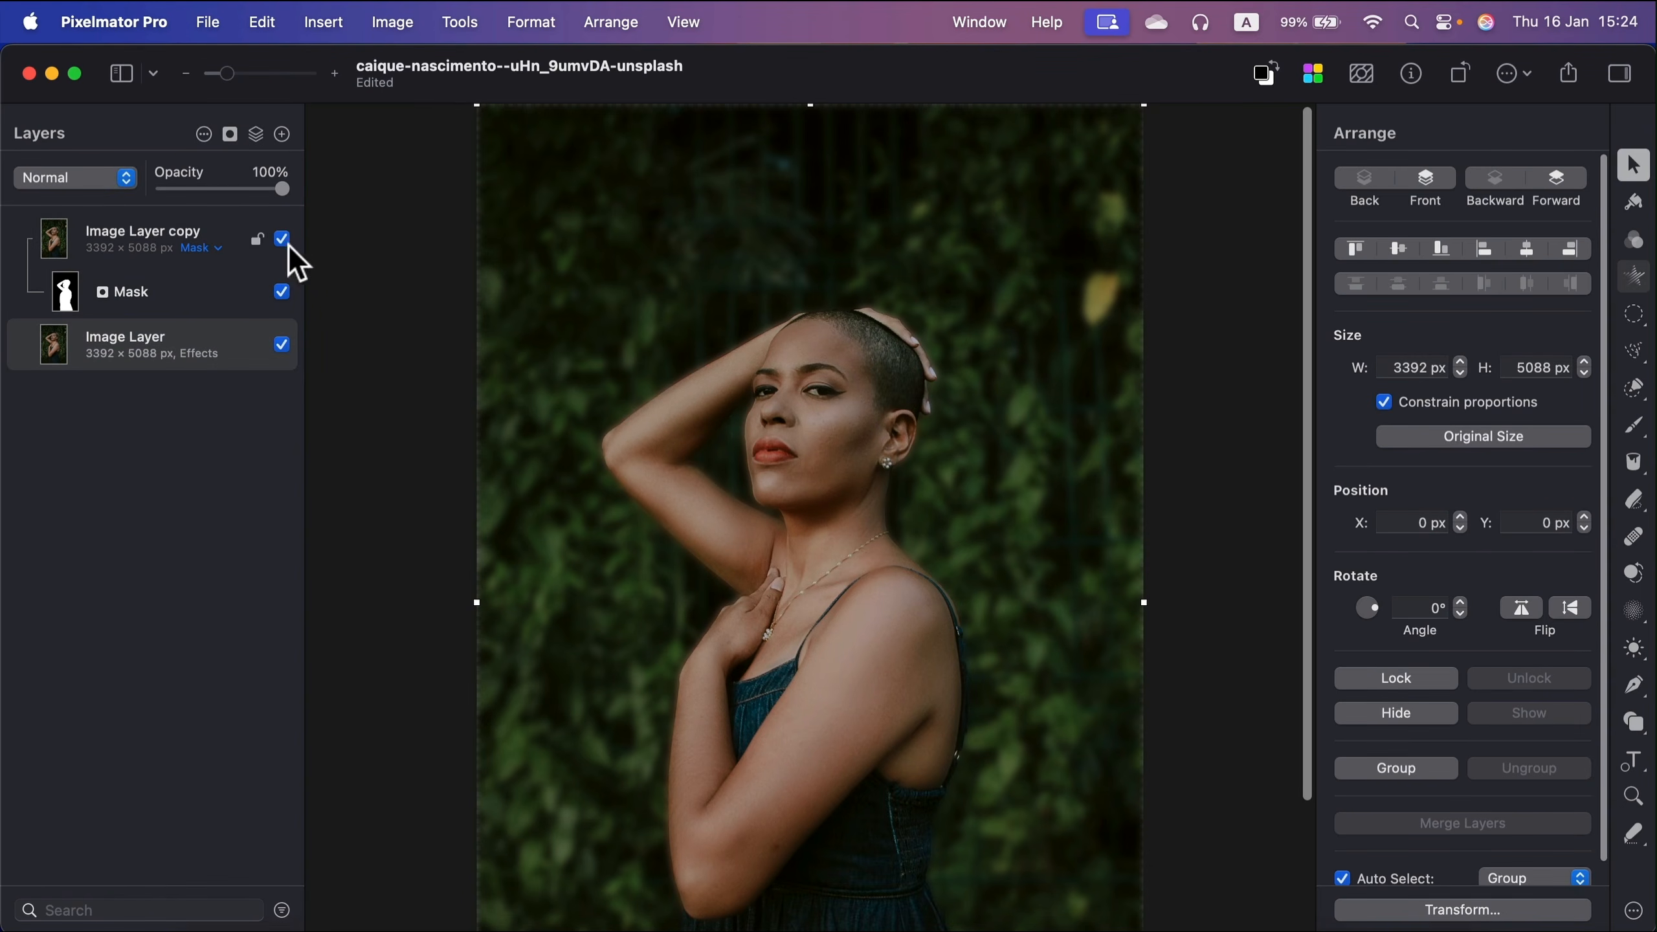
left_click(282, 291)
left_click(280, 290)
left_click(281, 289)
left_click(281, 289)
scroll(834, 689, "down", 5)
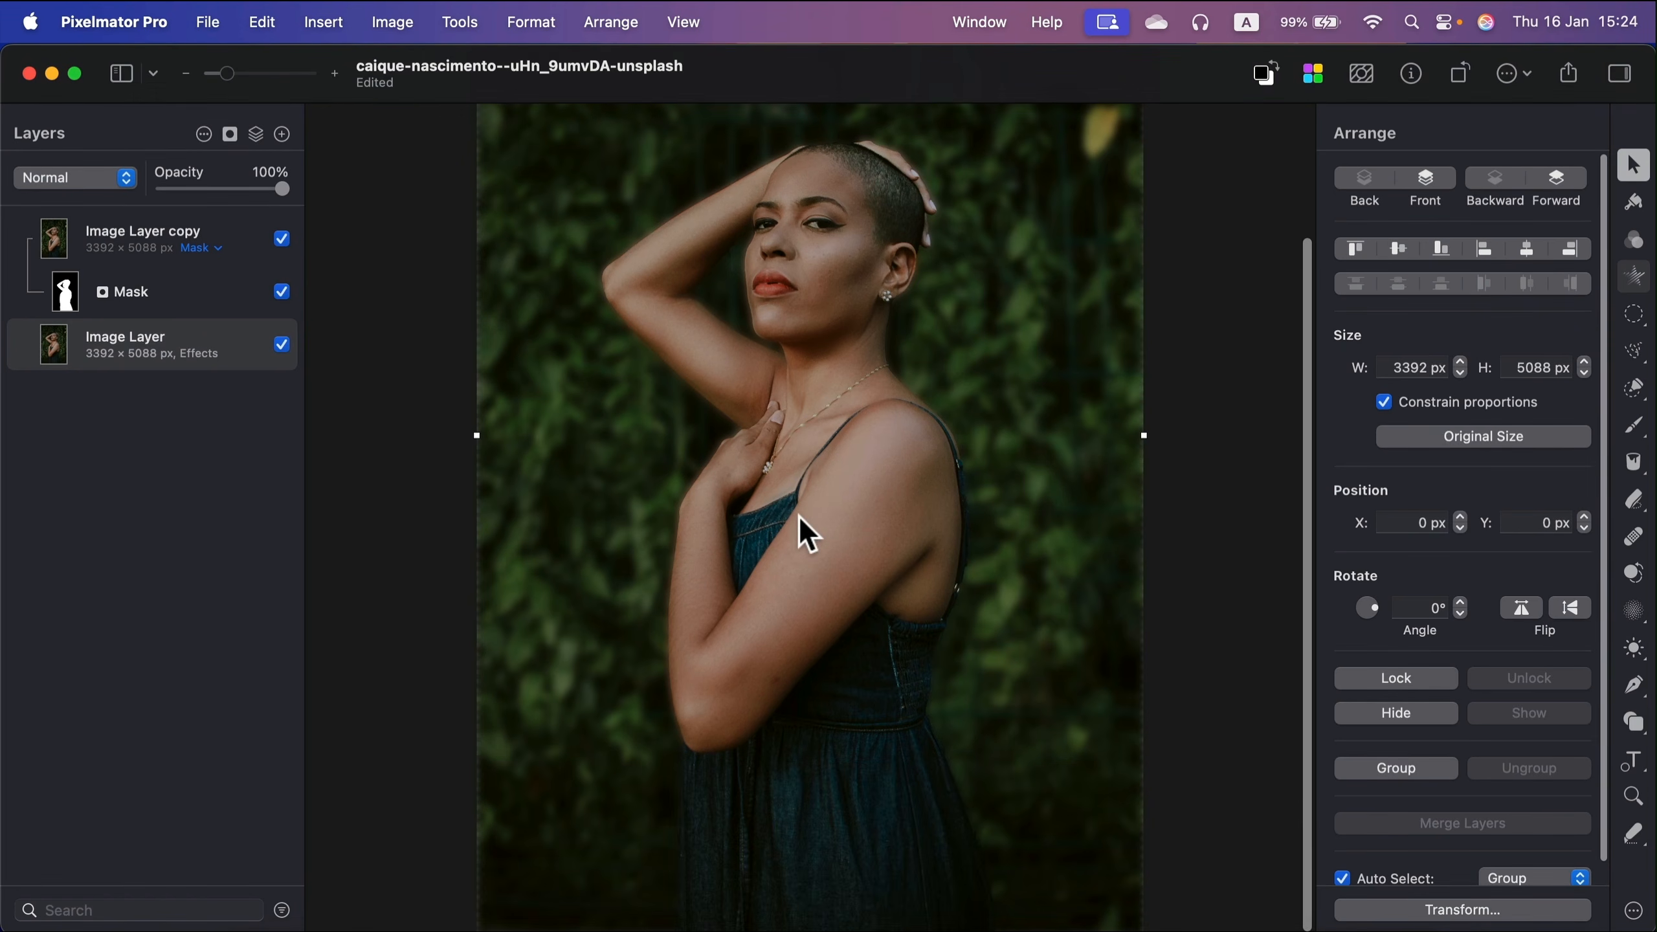
scroll(800, 517, "up", 5)
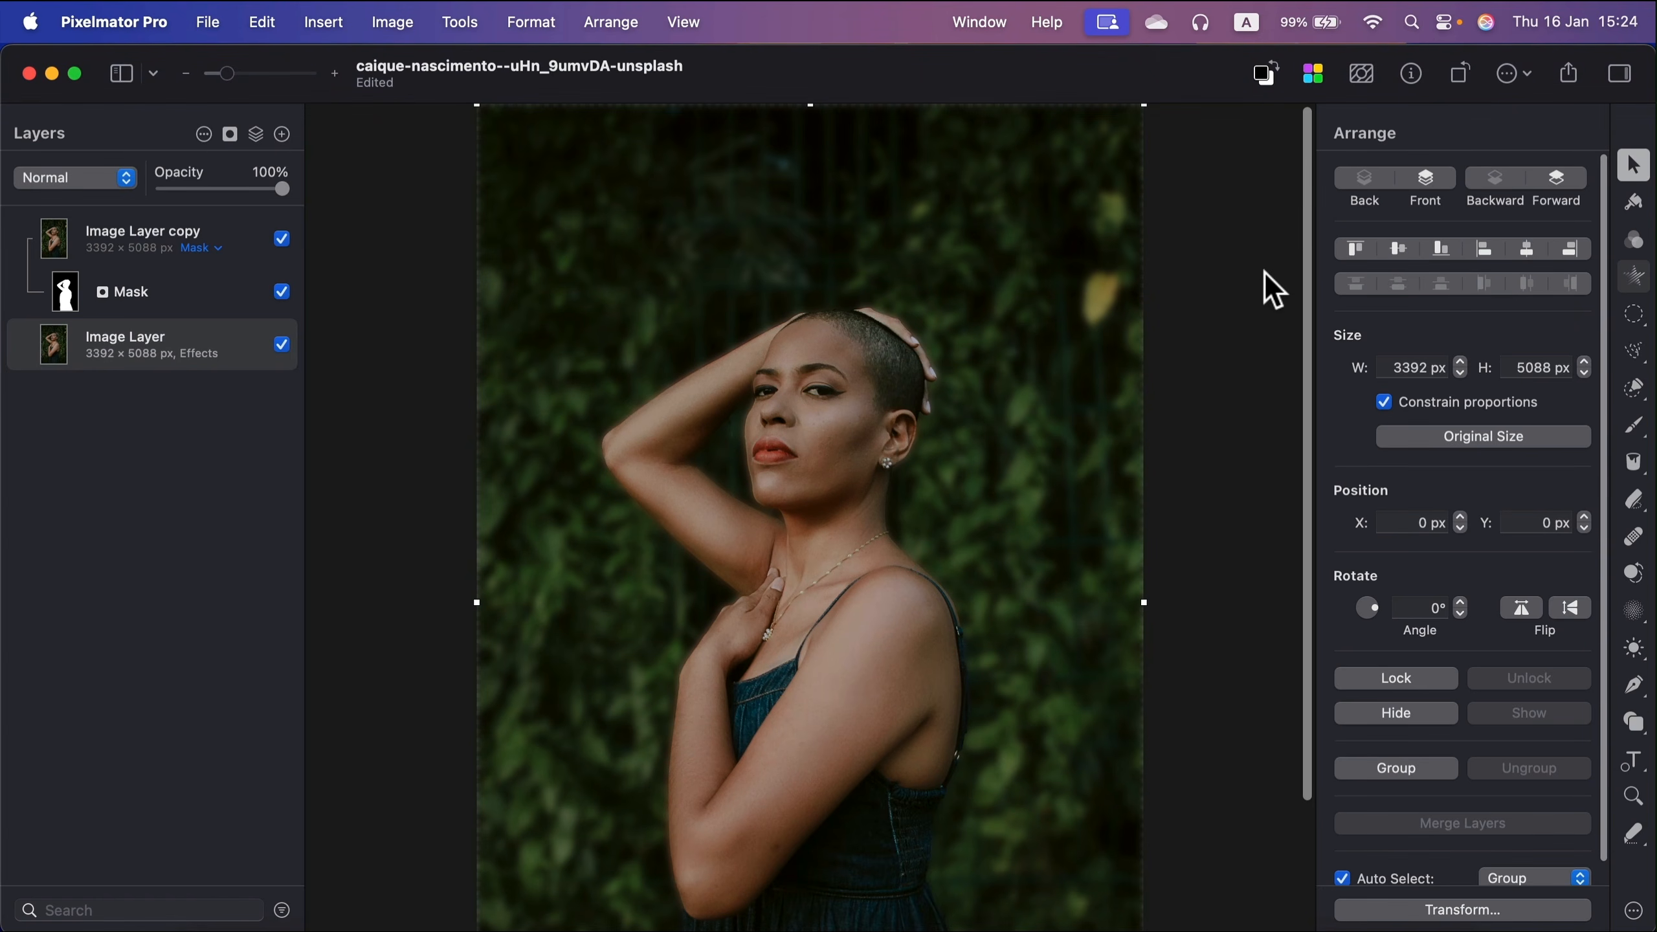
left_click(211, 21)
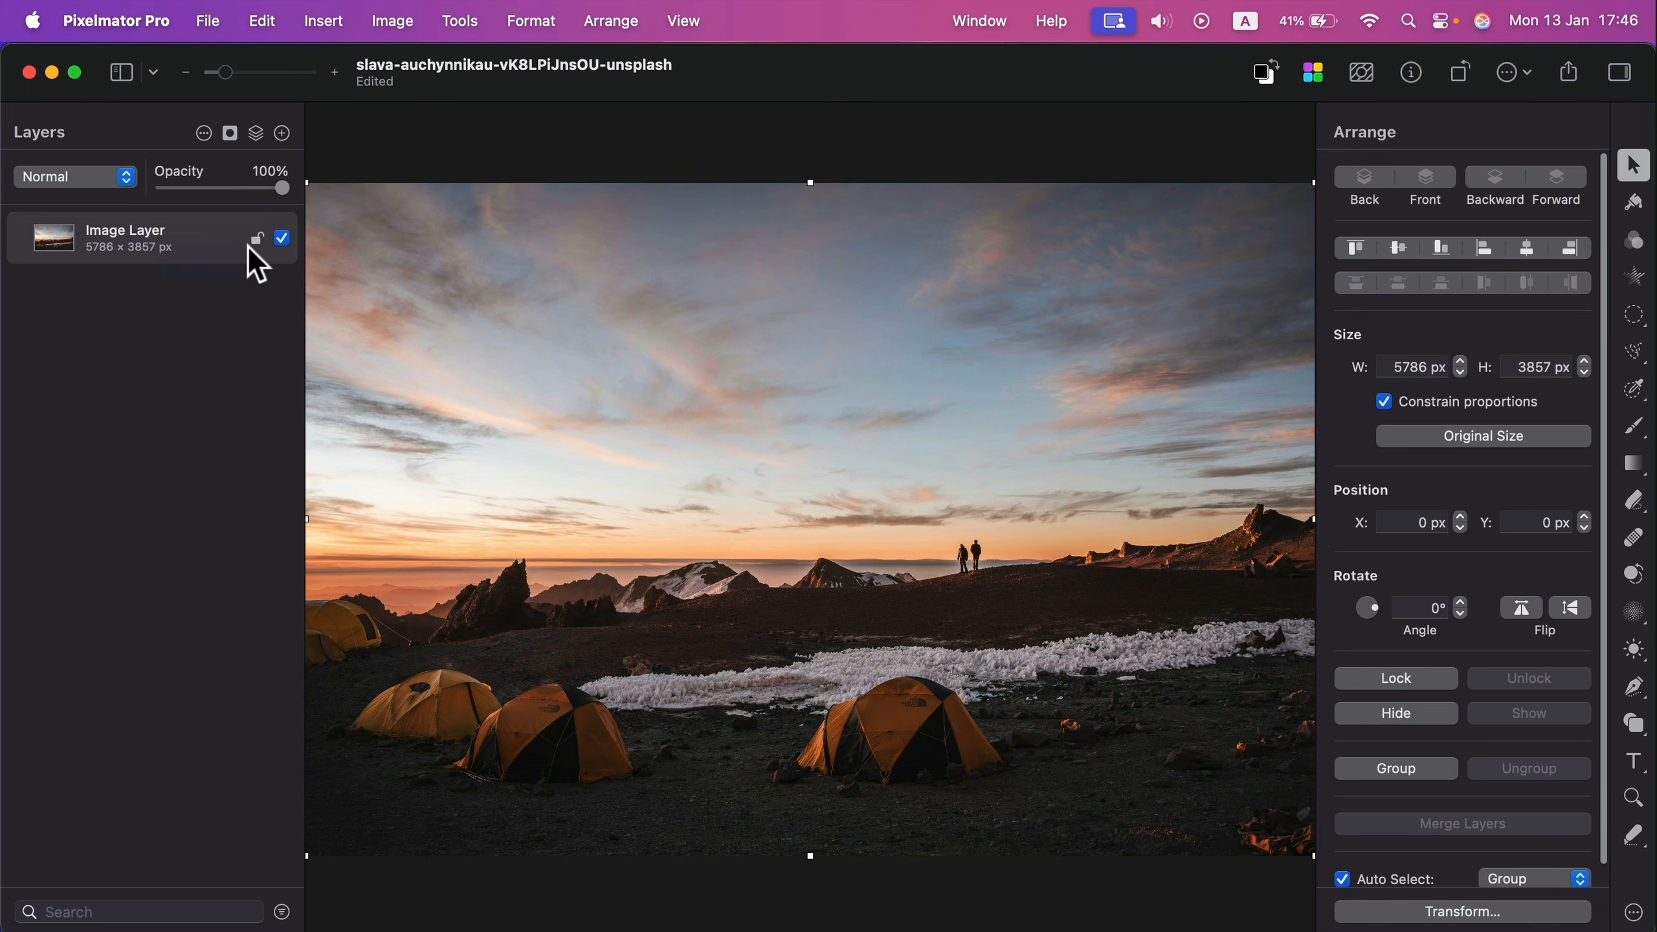
- Add a mask to the sunset tent photo's layer and select the mask for editing
left_click(230, 134)
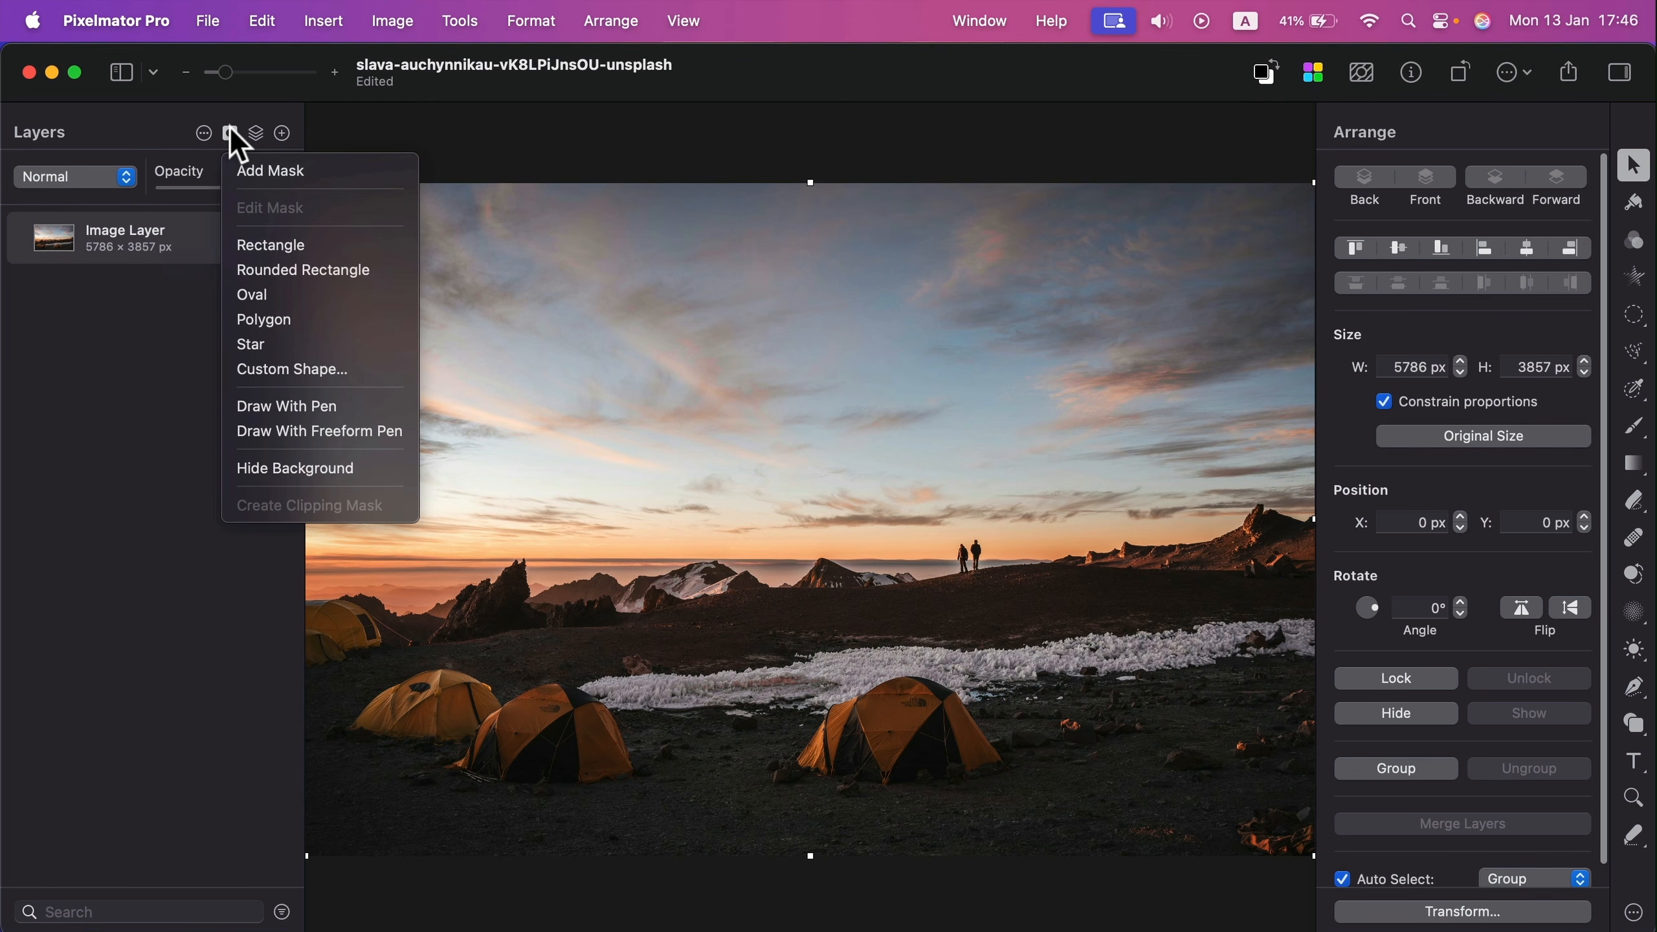
left_click(287, 169)
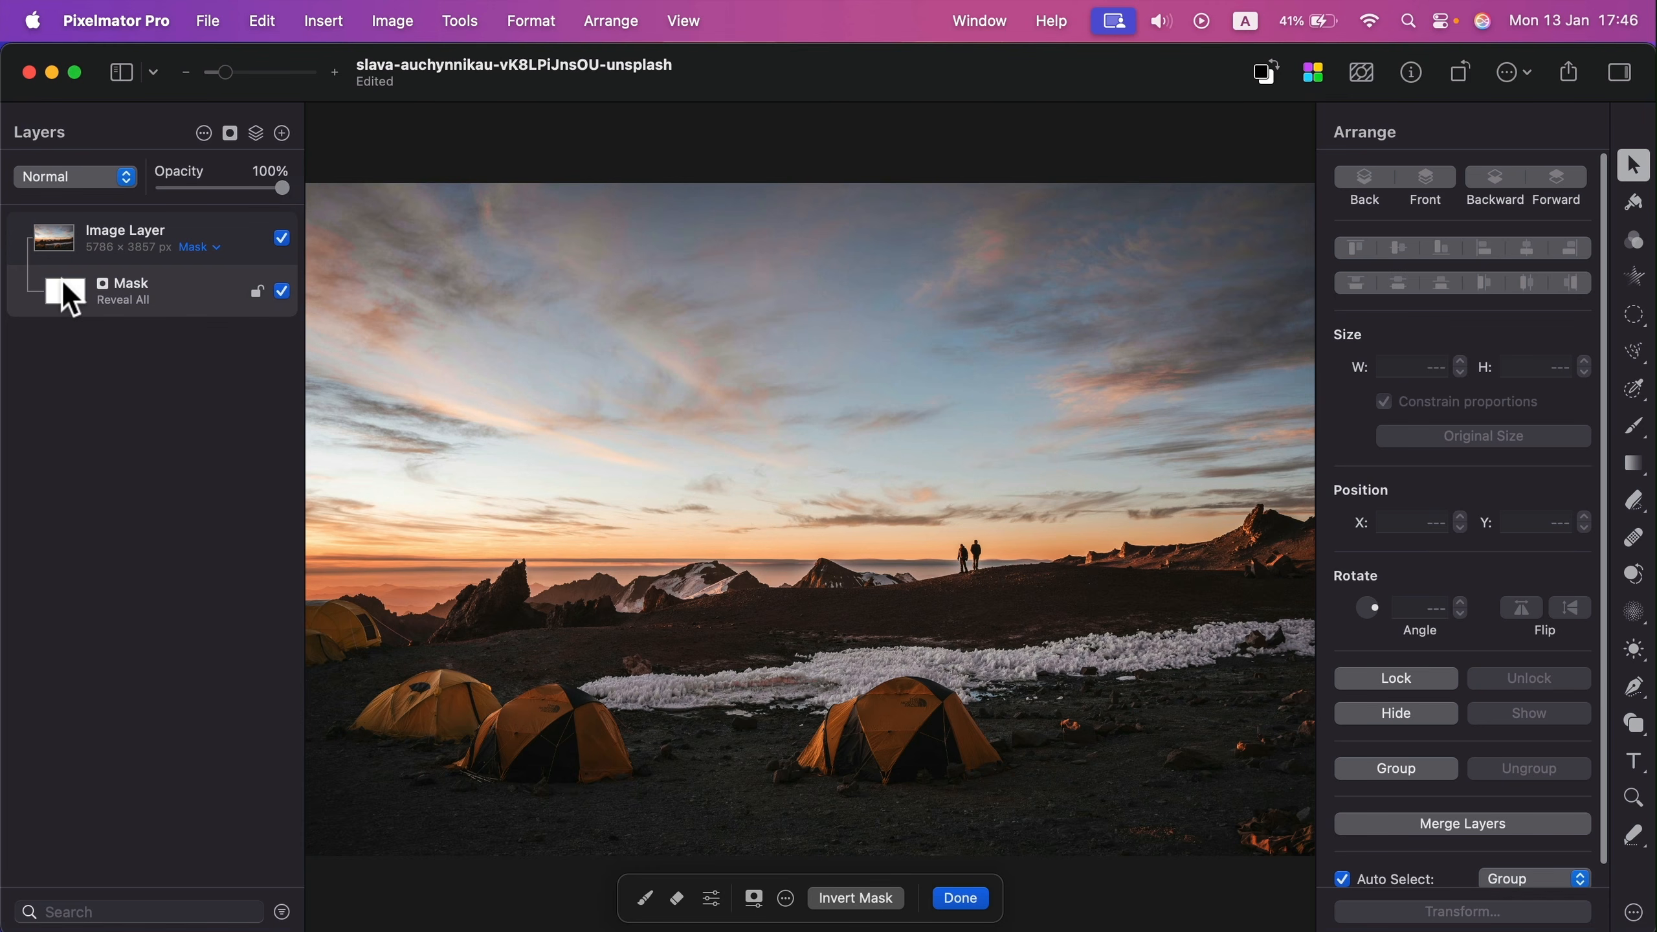
left_click(104, 246)
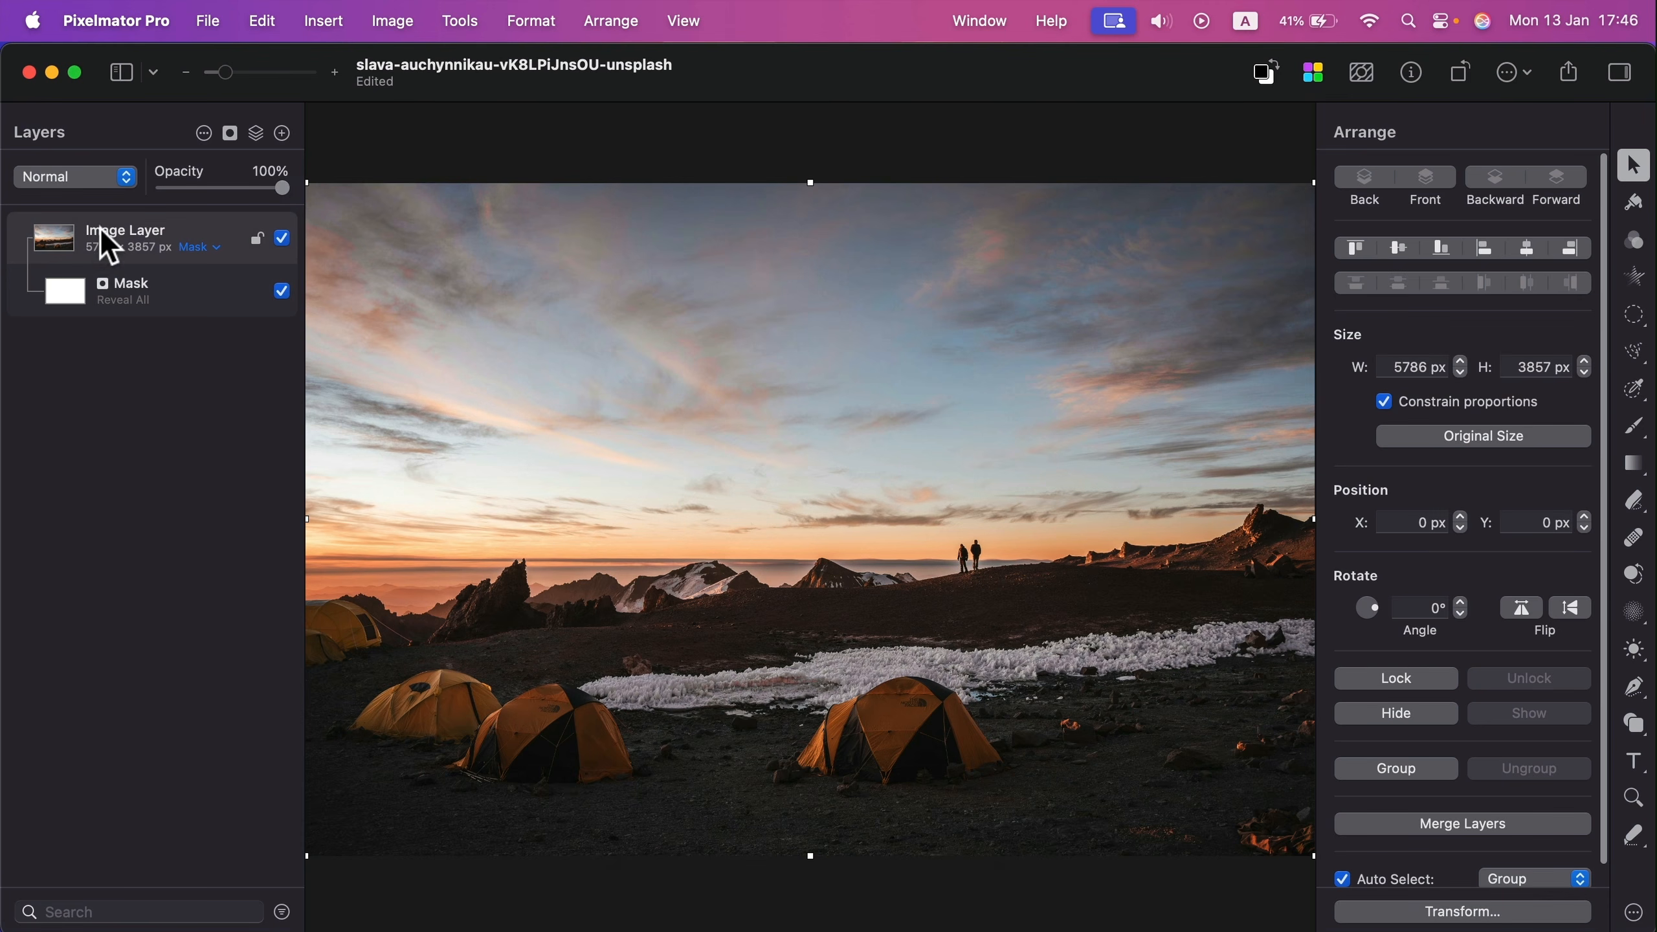
left_click(208, 286)
left_click(199, 232)
left_click(204, 279)
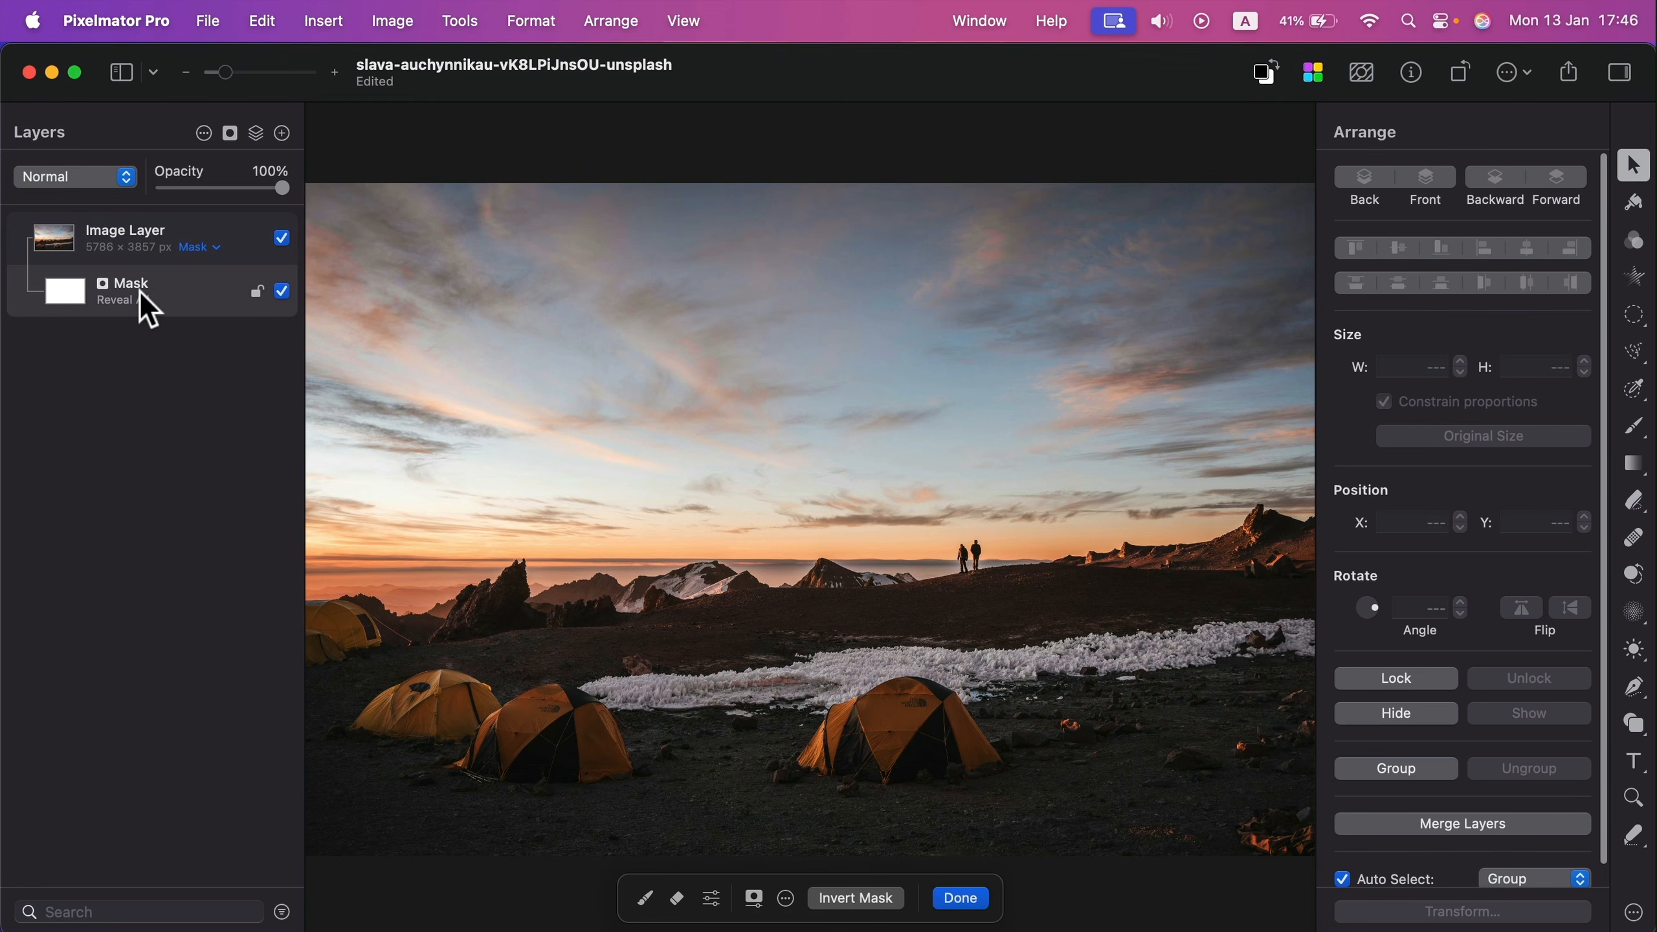
- Try linear black-to-white gradient fills of different lengths and directions on the mask, ending with a roughly horizontal one that fades out the photo's right side
left_click(1635, 467)
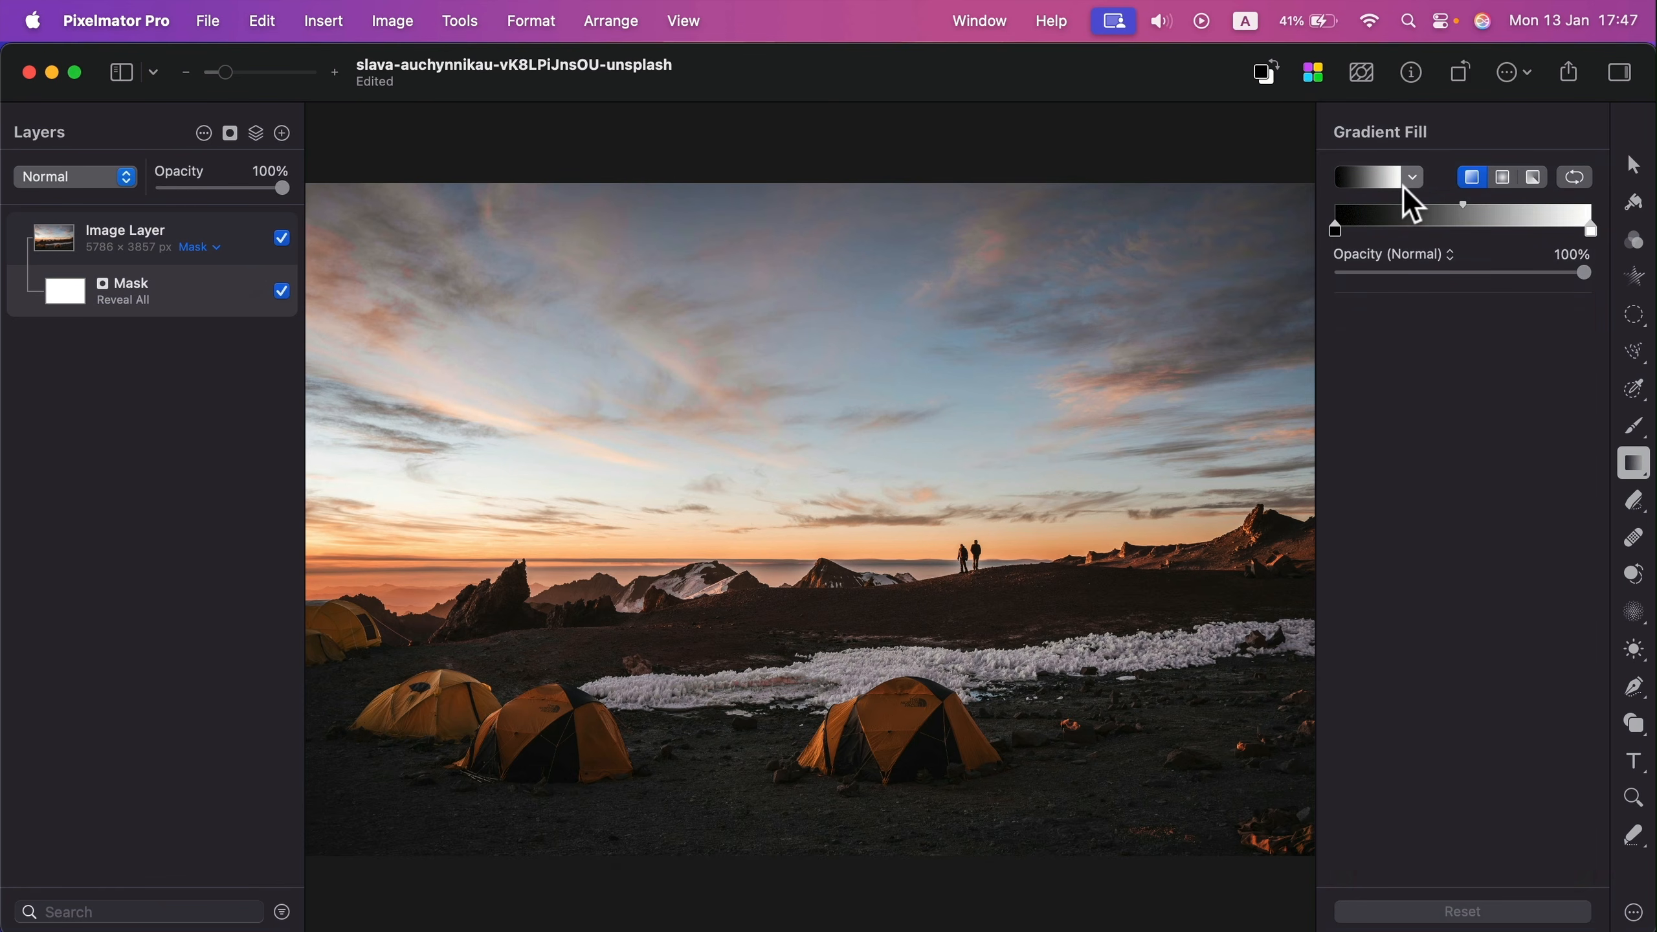
left_click_drag(844, 475, 555, 475)
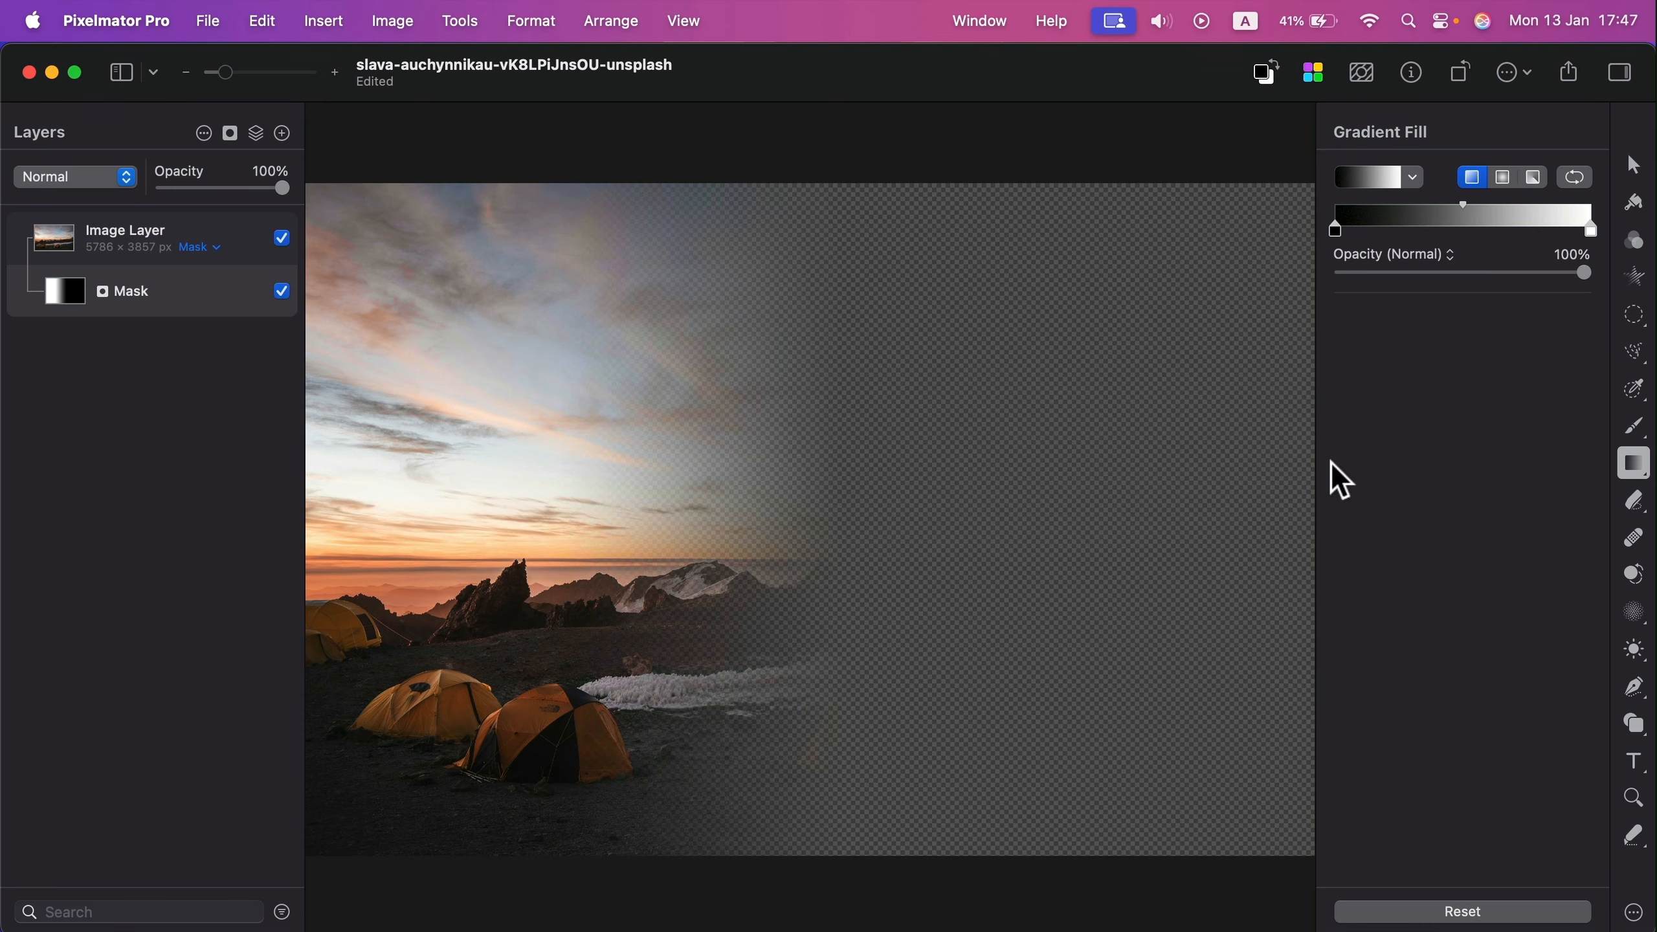
left_click_drag(1276, 468, 681, 472)
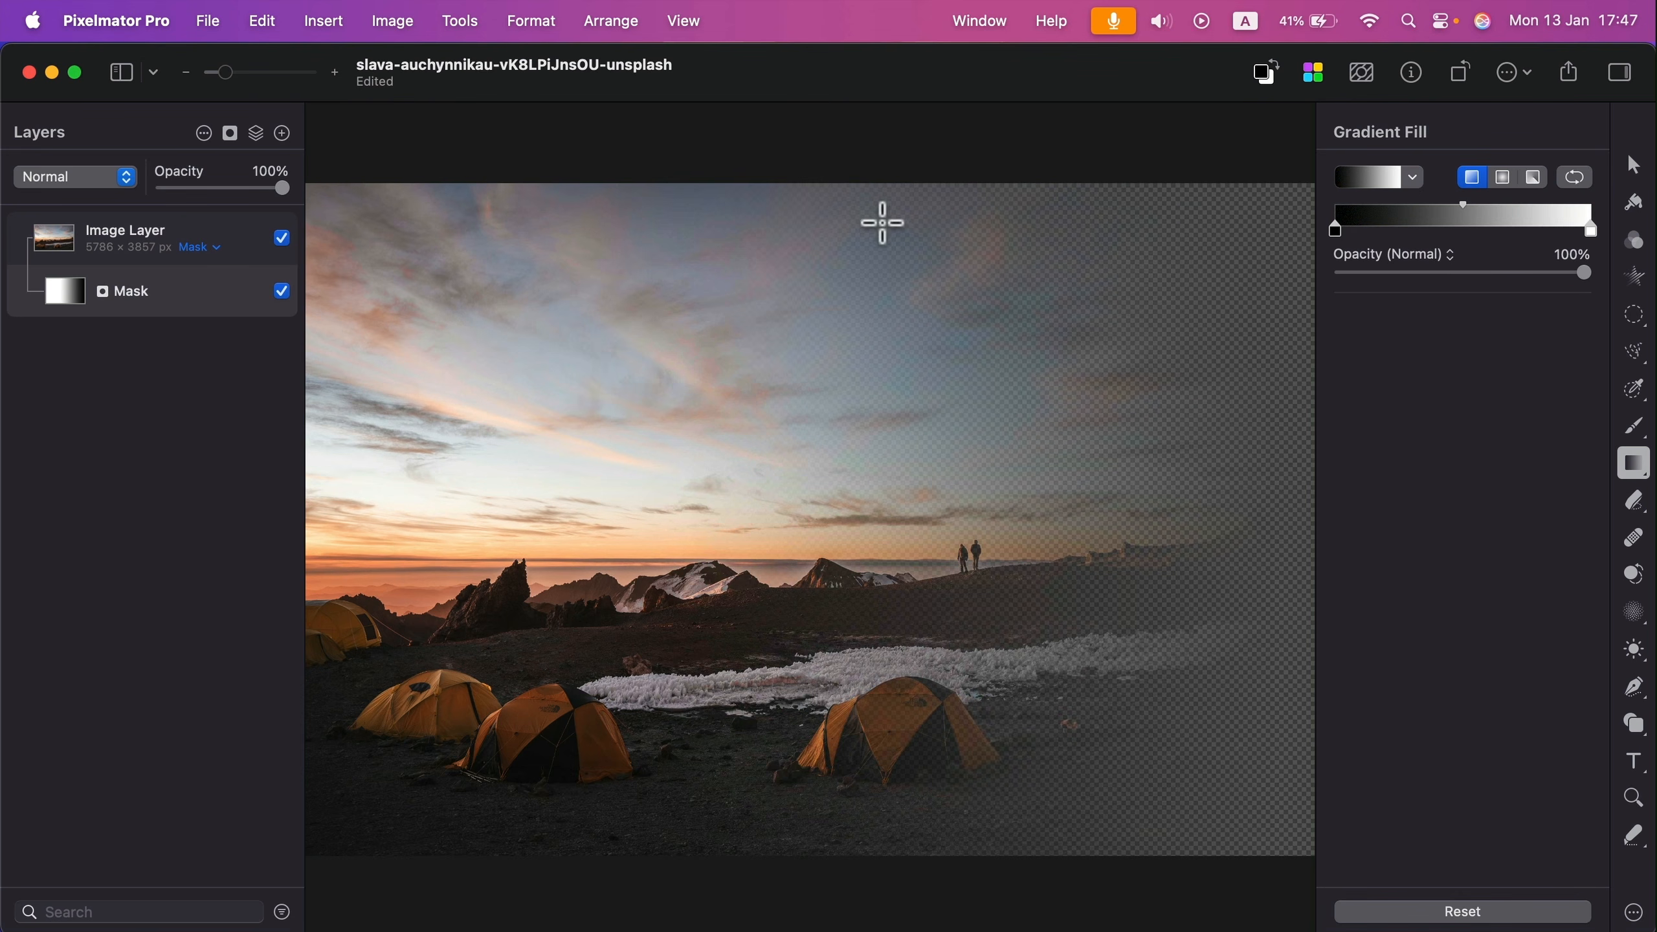
left_click_drag(797, 770, 795, 397)
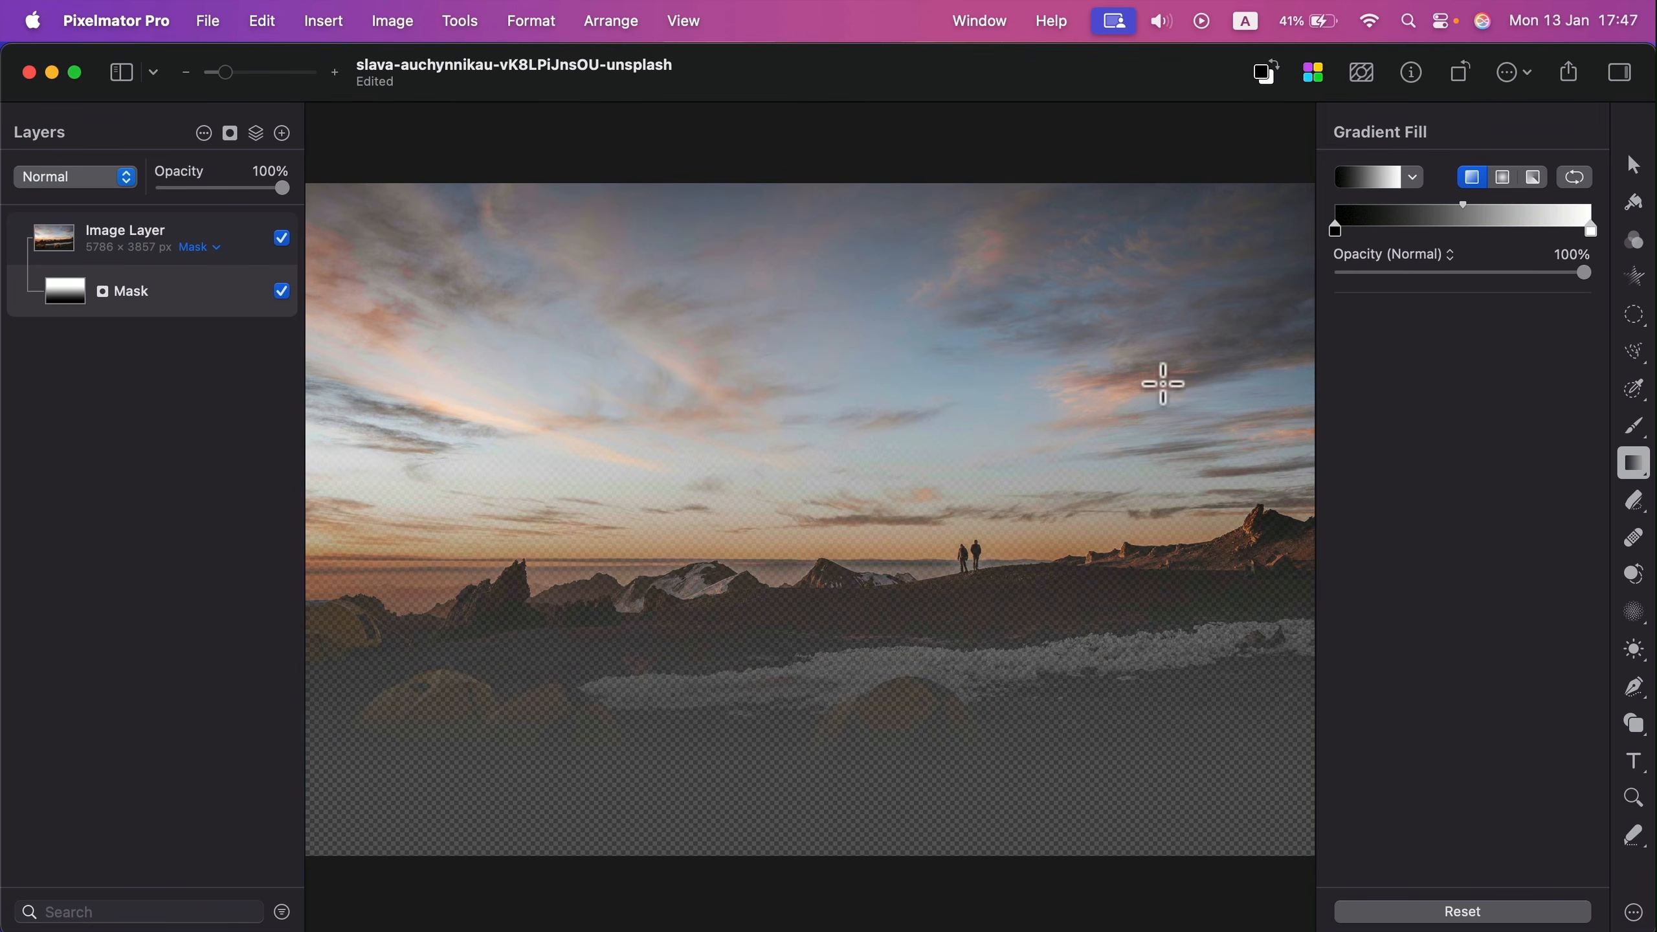
left_click_drag(1175, 381, 747, 398)
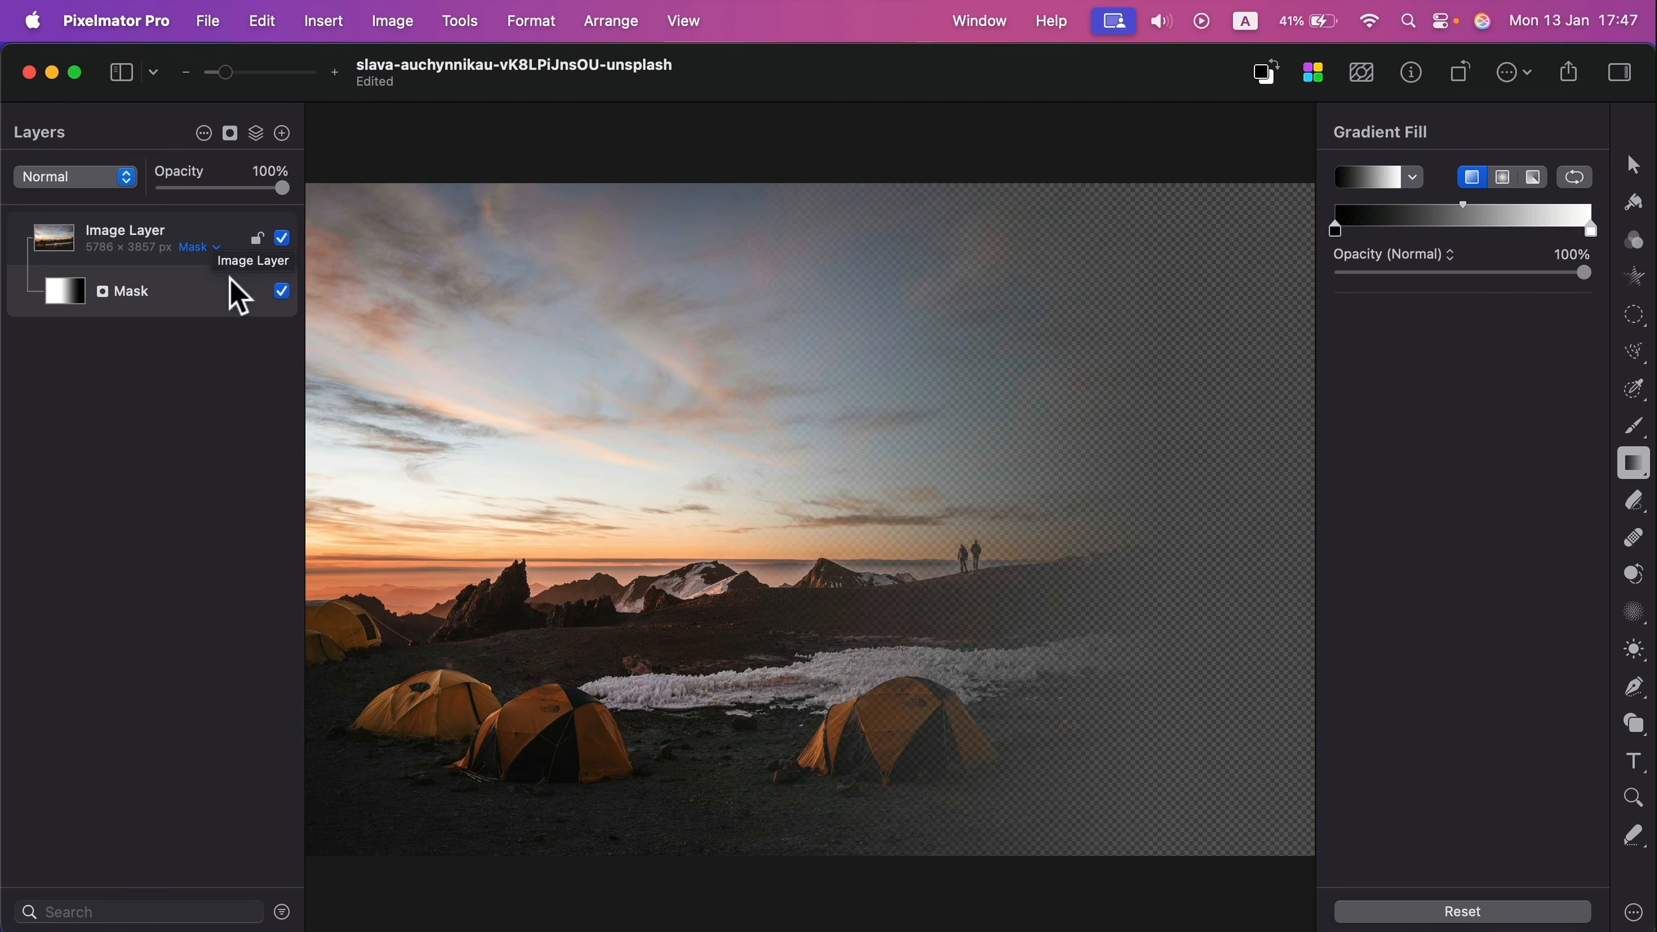
- Insert a new empty layer and move it below the masked photo layer
left_click(257, 137)
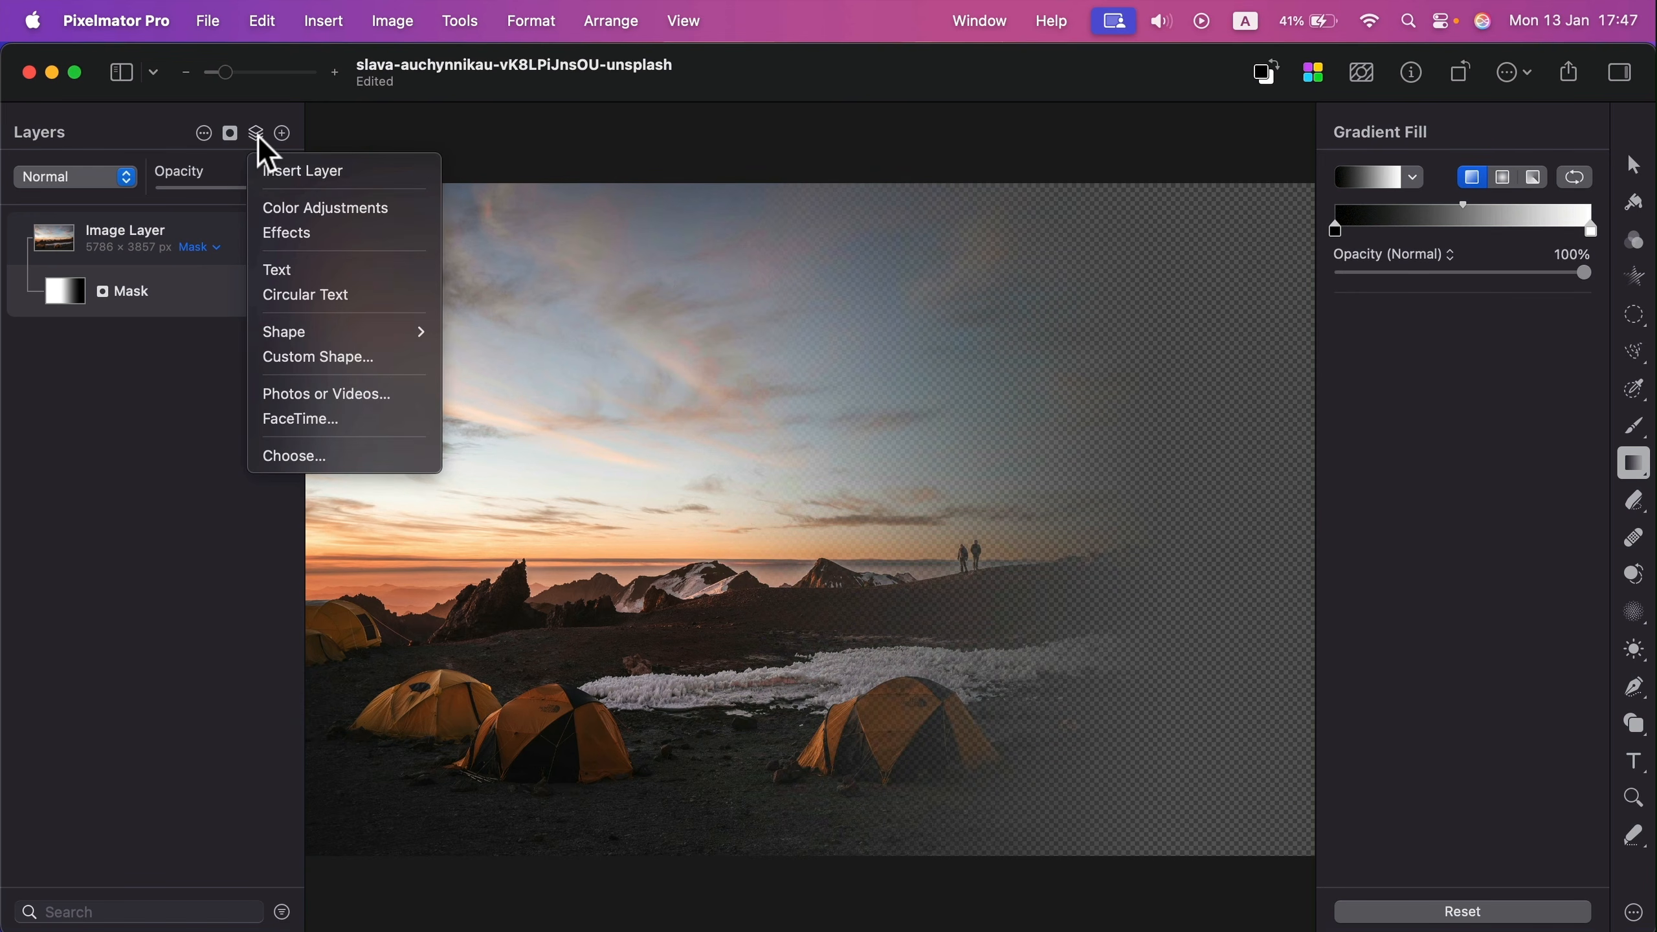
left_click(282, 172)
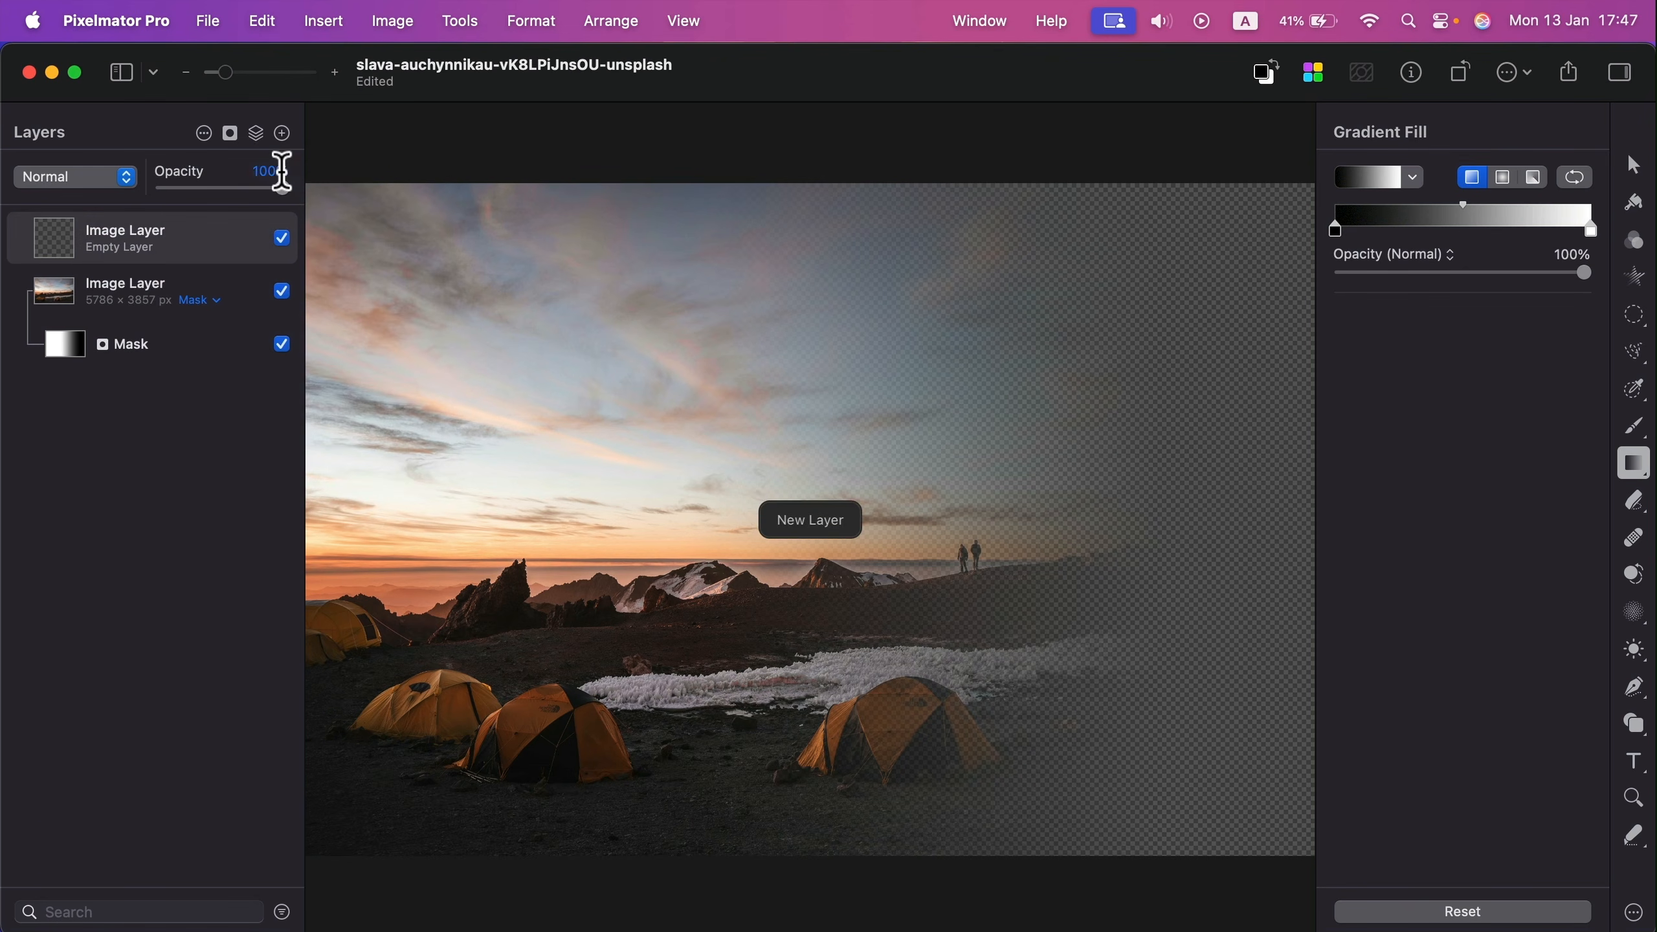
left_click_drag(213, 254, 200, 404)
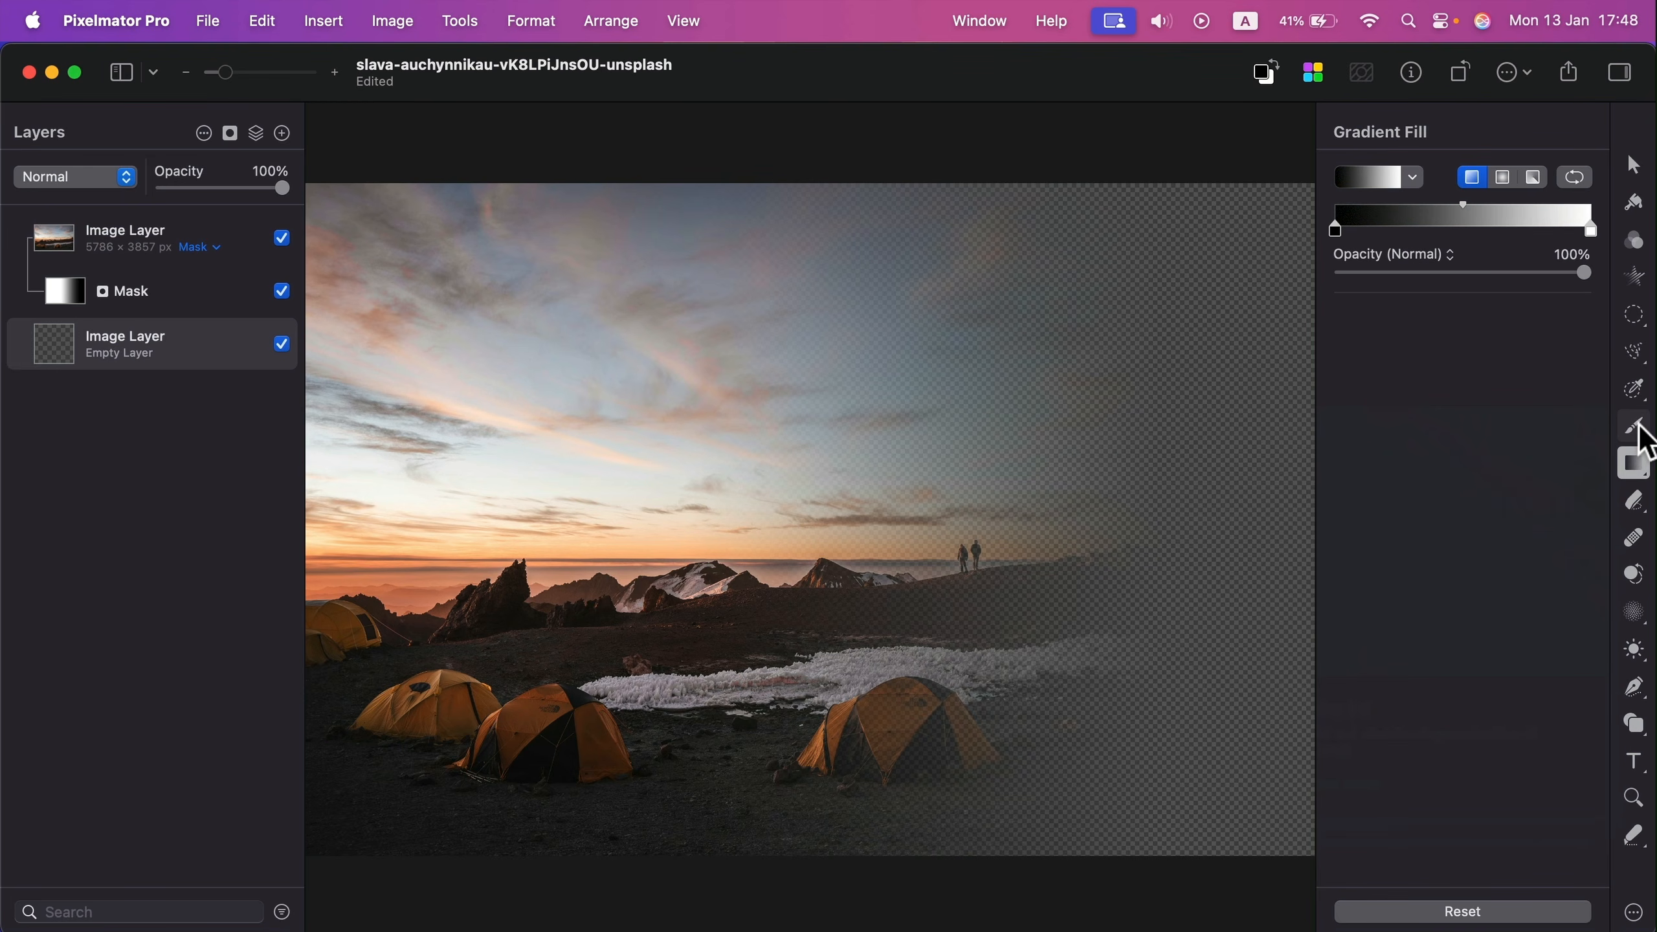
- Fill the empty bottom layer with the dark blue Basic swatch using Color Fill
left_click(1636, 464)
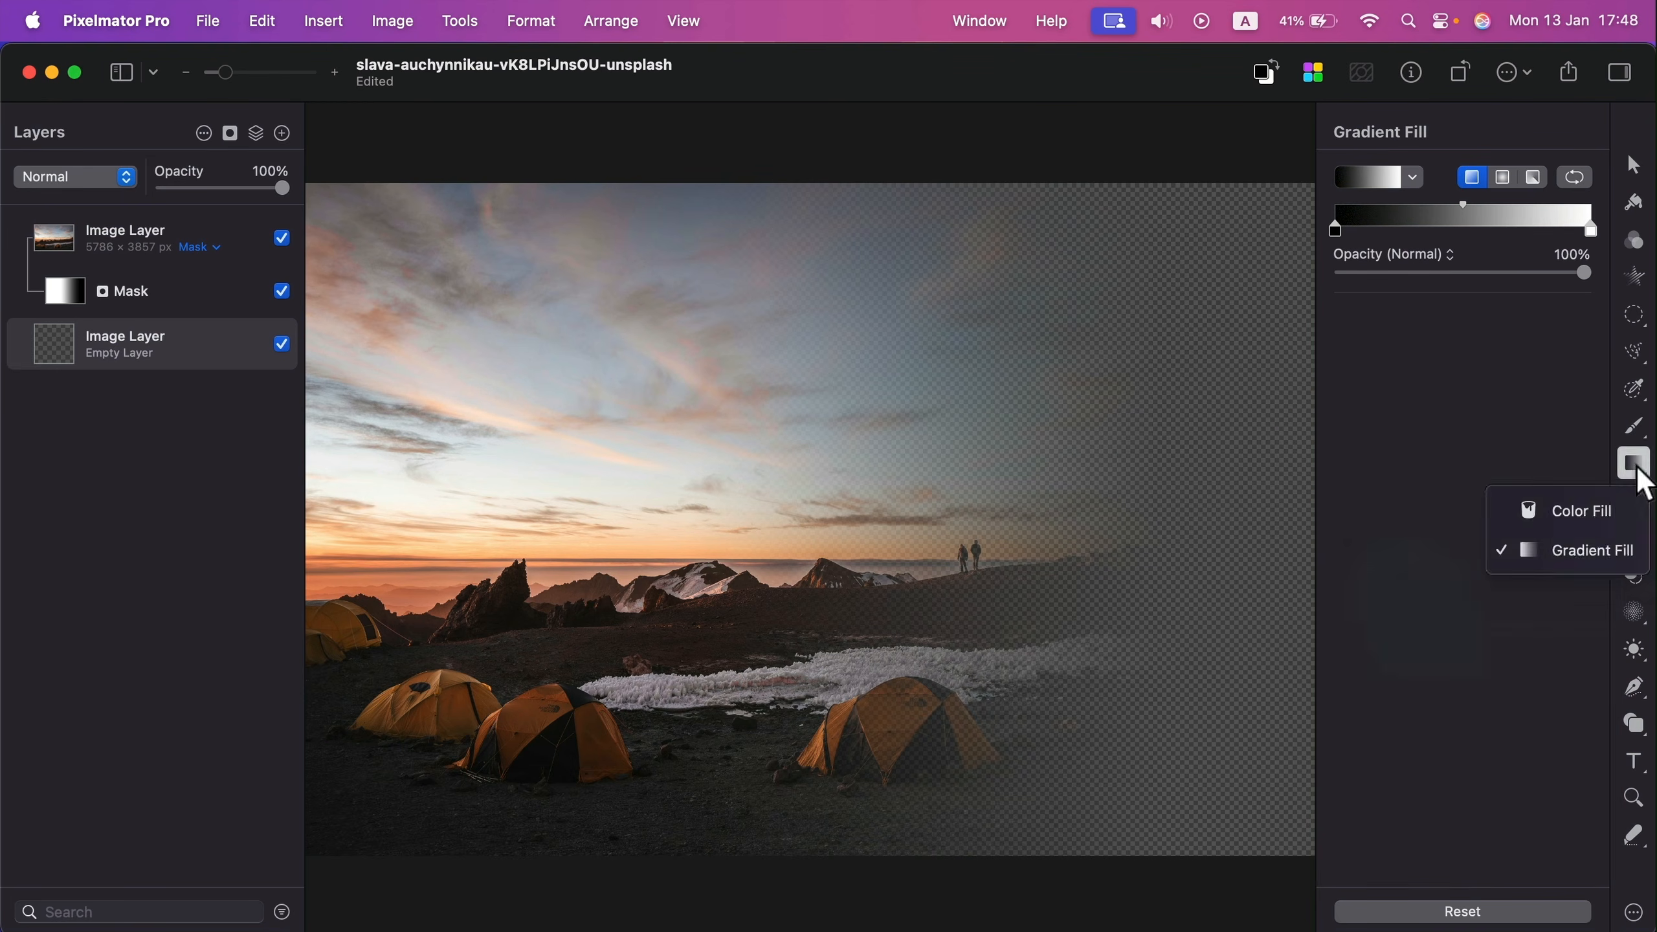
left_click(1574, 513)
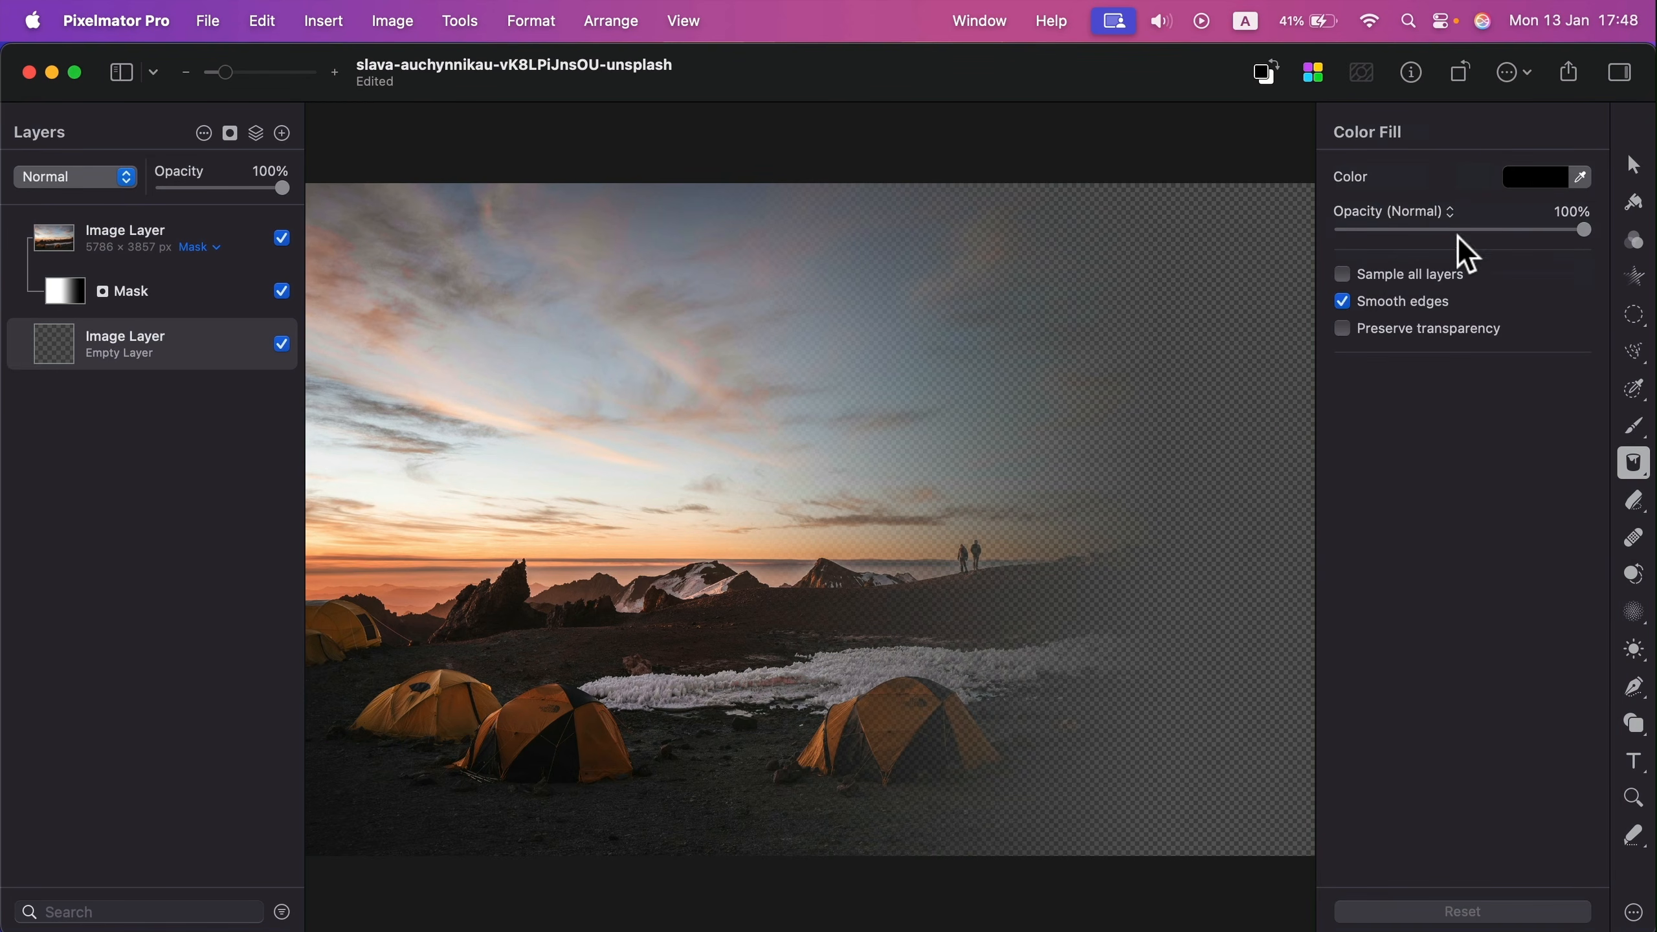
left_click(1528, 178)
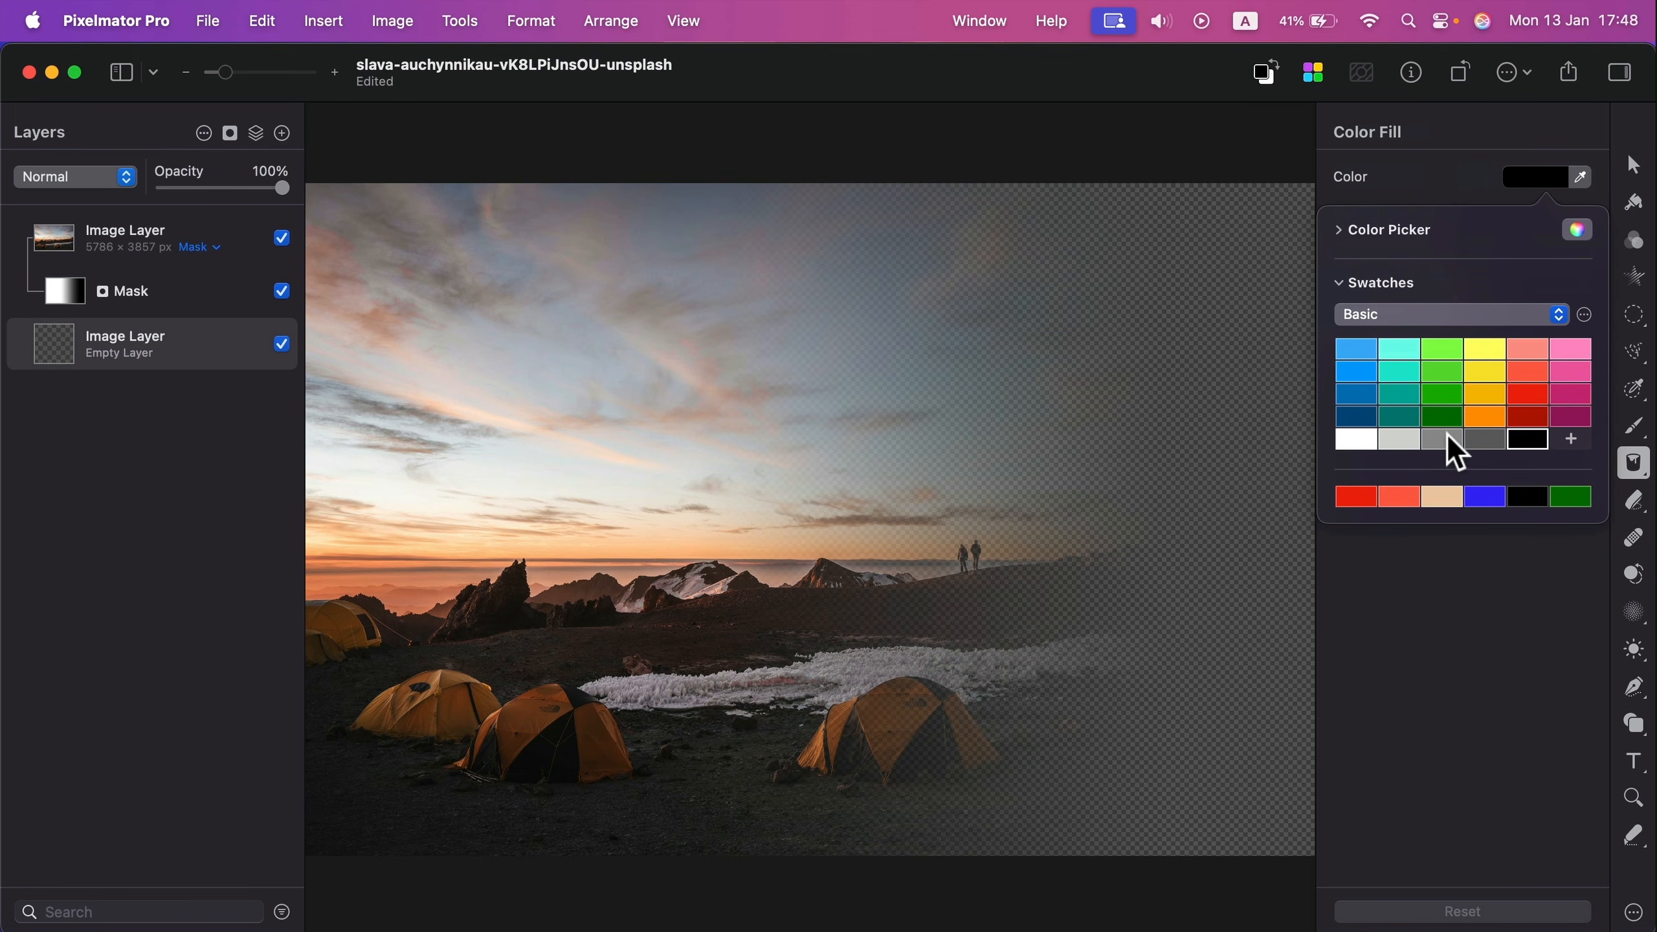
left_click(1344, 417)
left_click(1005, 434)
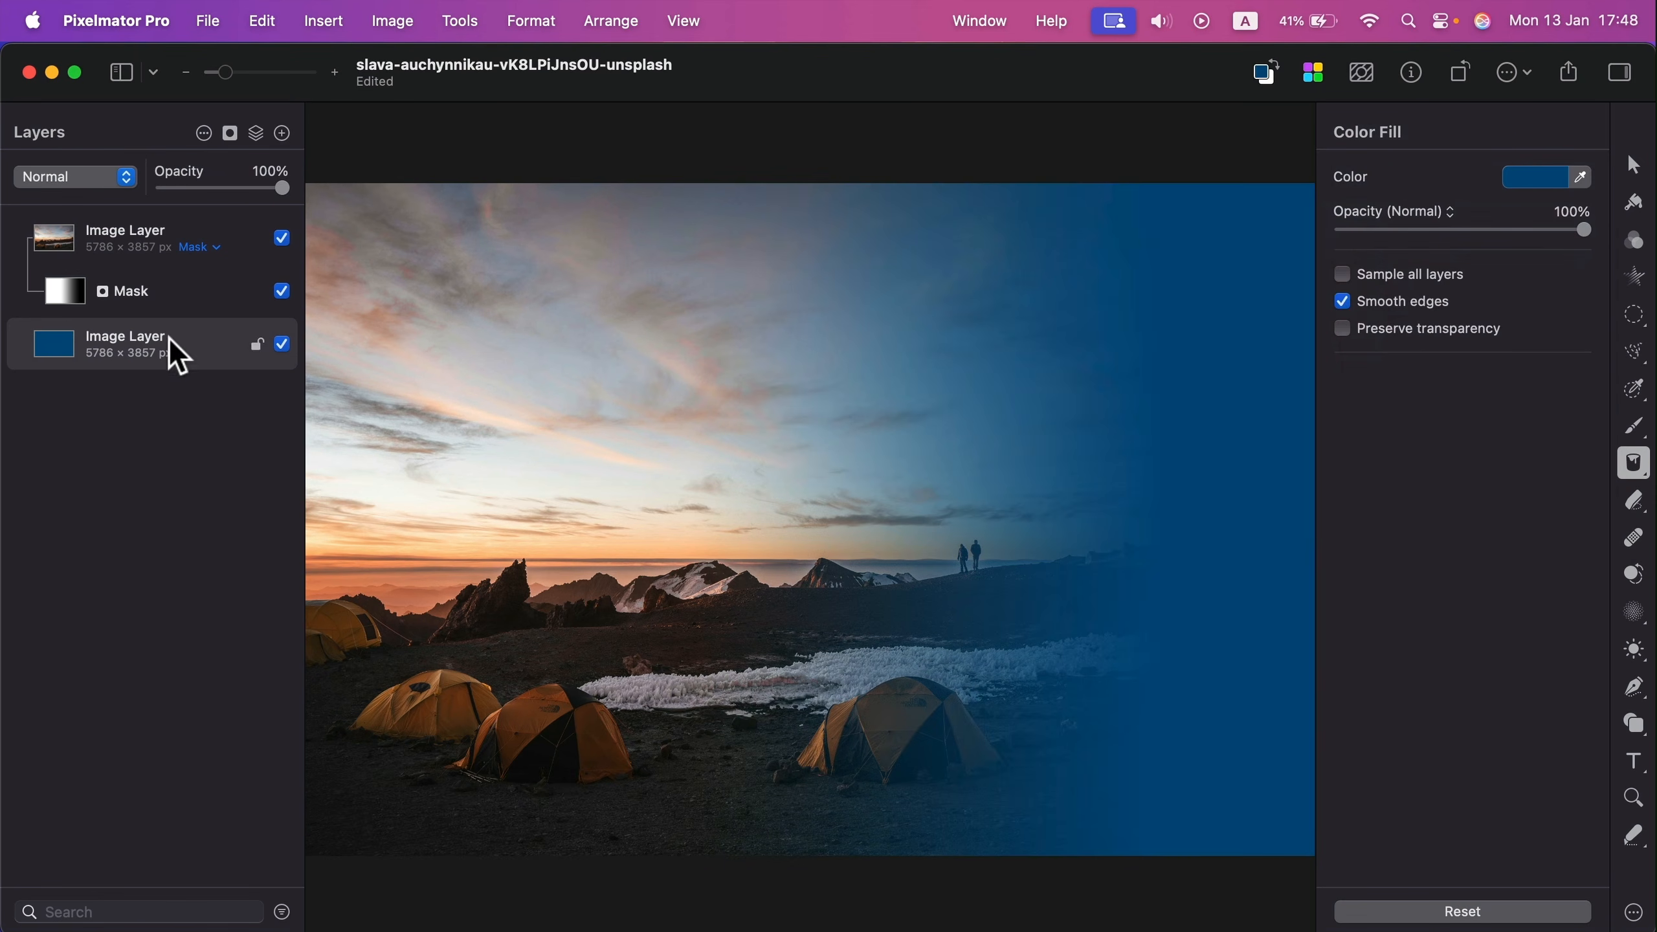
- Compare the blend with the gradient mask turned off and on, and hide the dark blue layer
left_click(282, 290)
left_click(282, 290)
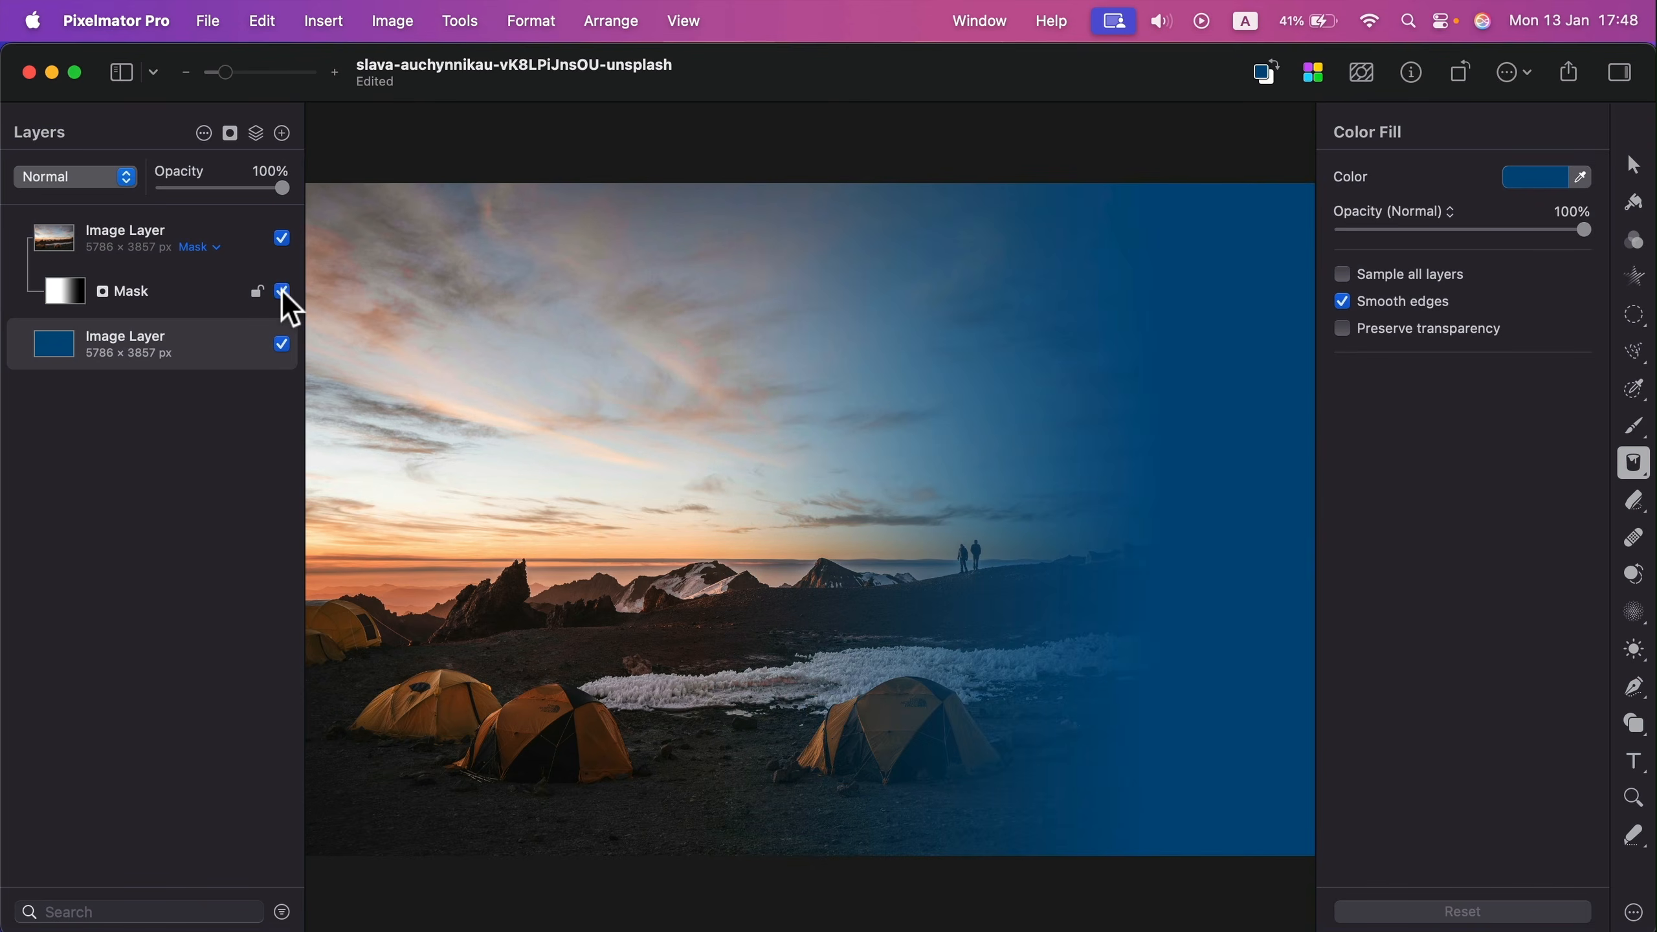
left_click(283, 290)
left_click(282, 290)
left_click(281, 344)
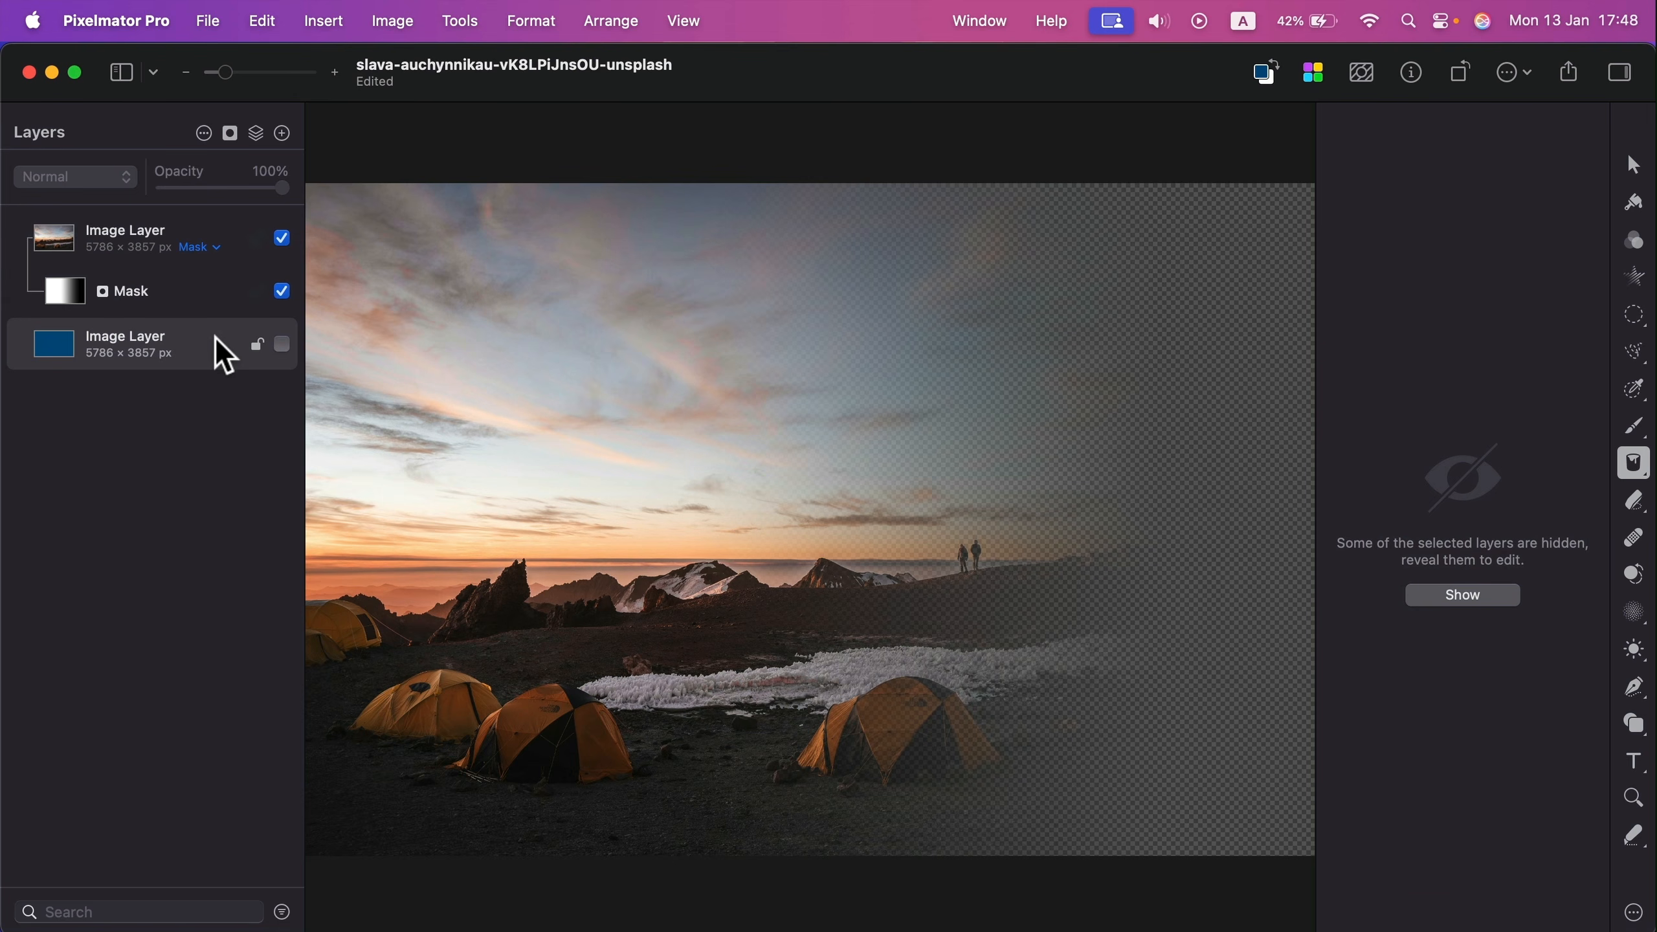
- Delete the dark blue layer and replace the photo's gradient mask with a new Reveal All mask
key("Delete")
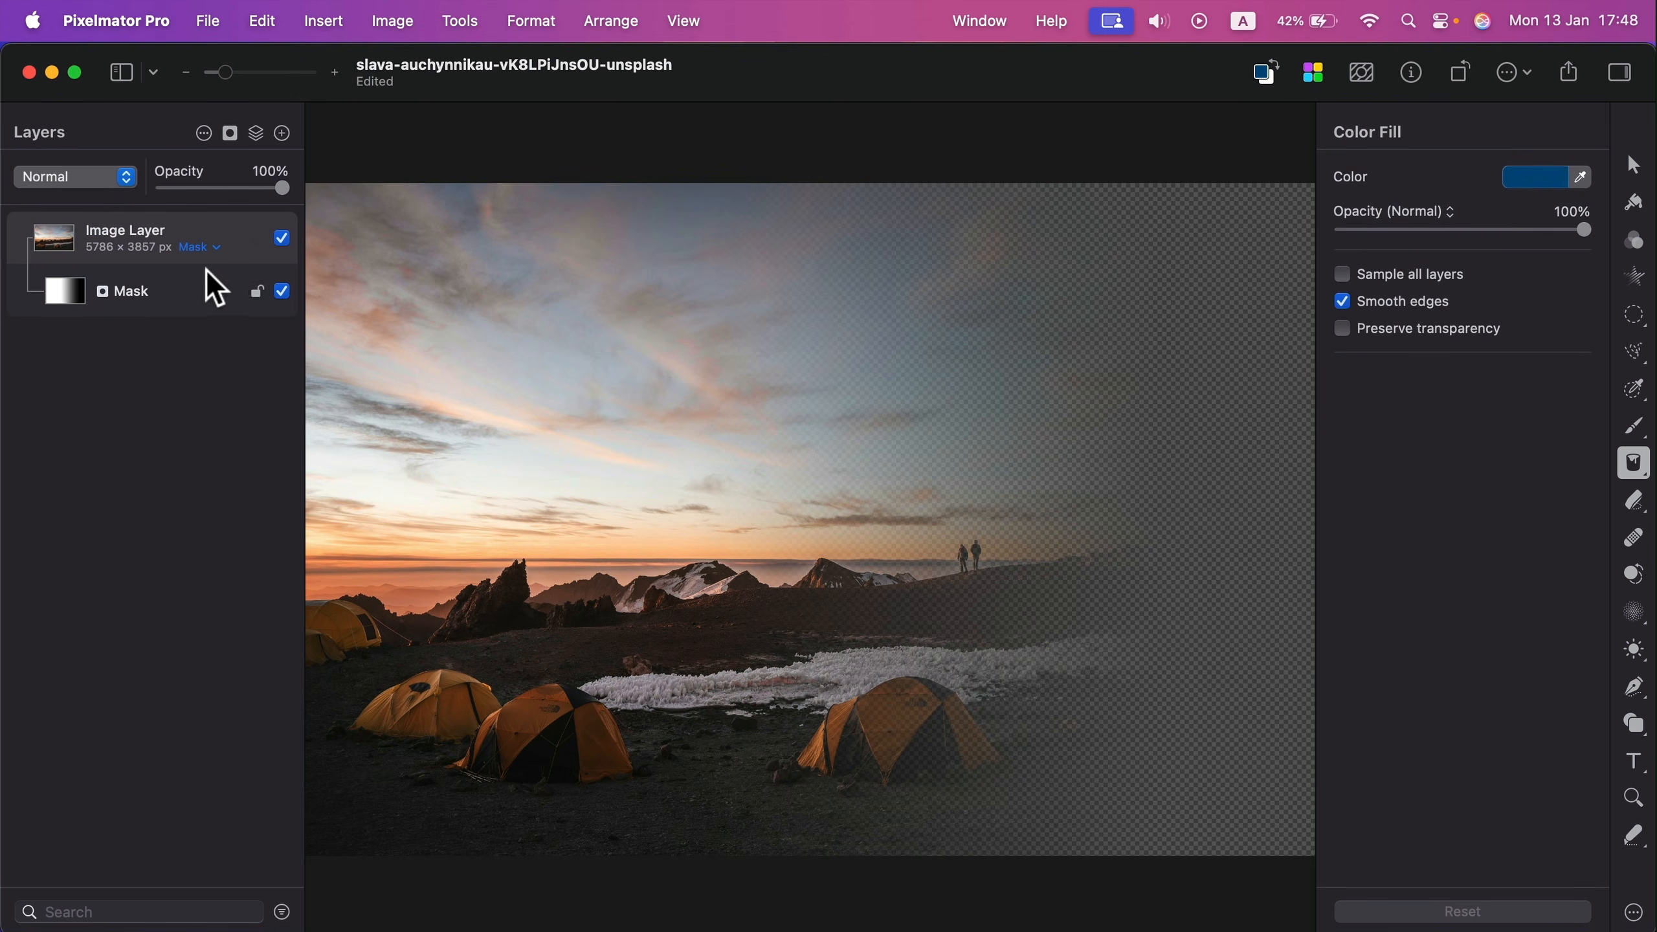
left_click(214, 291)
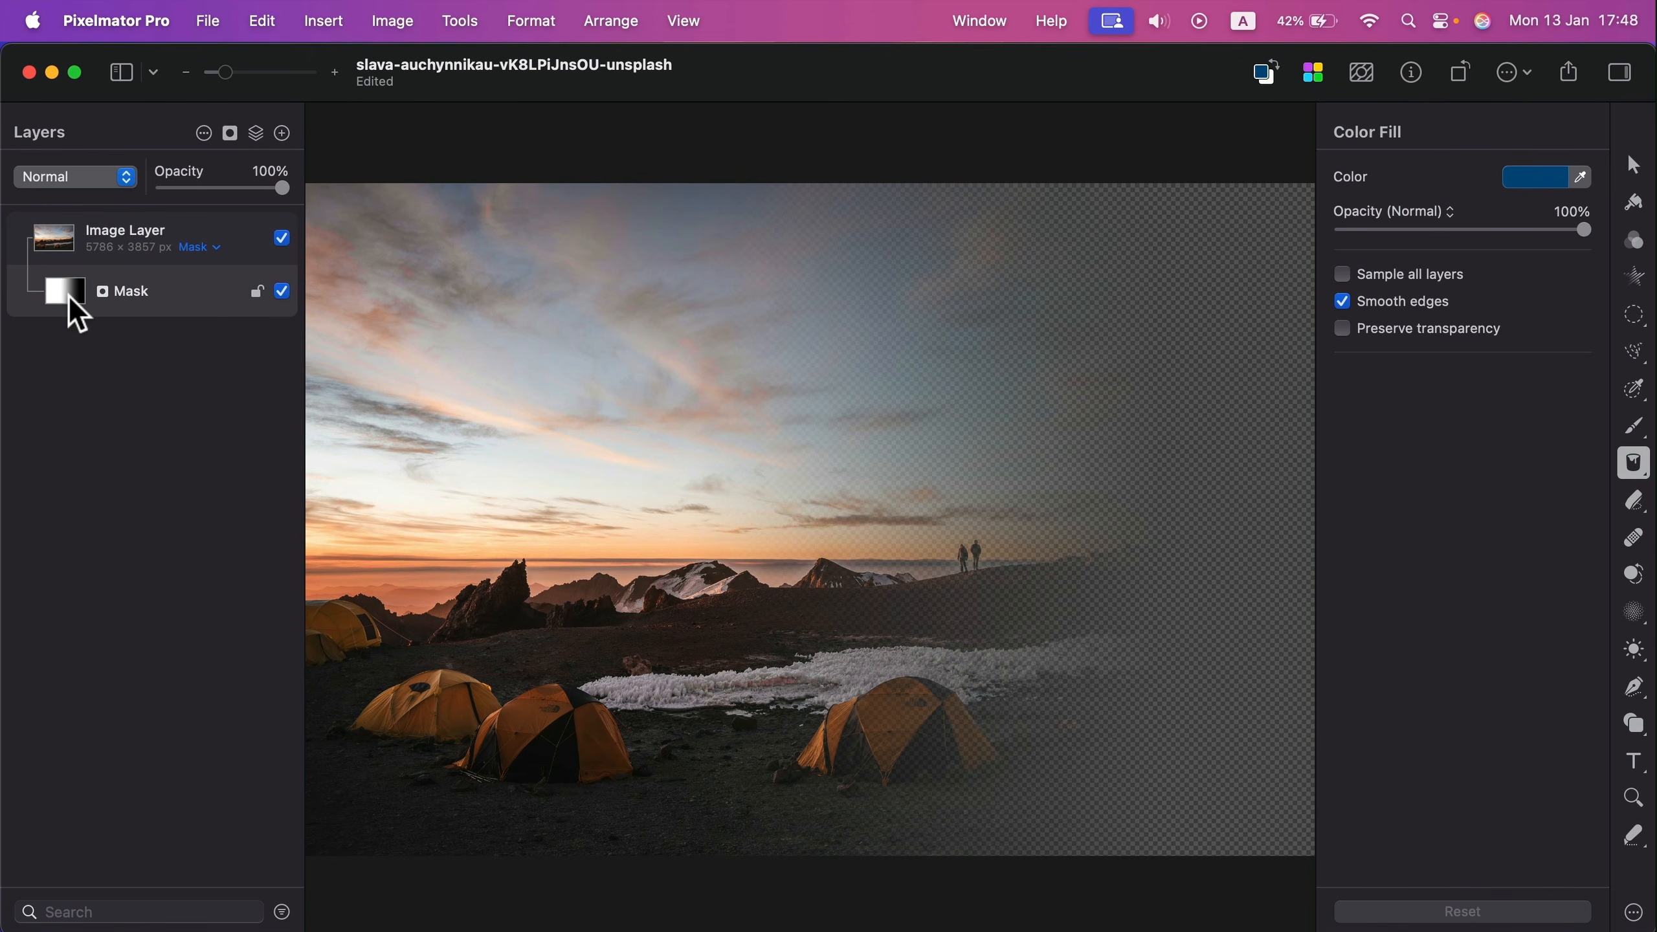
key("Delete")
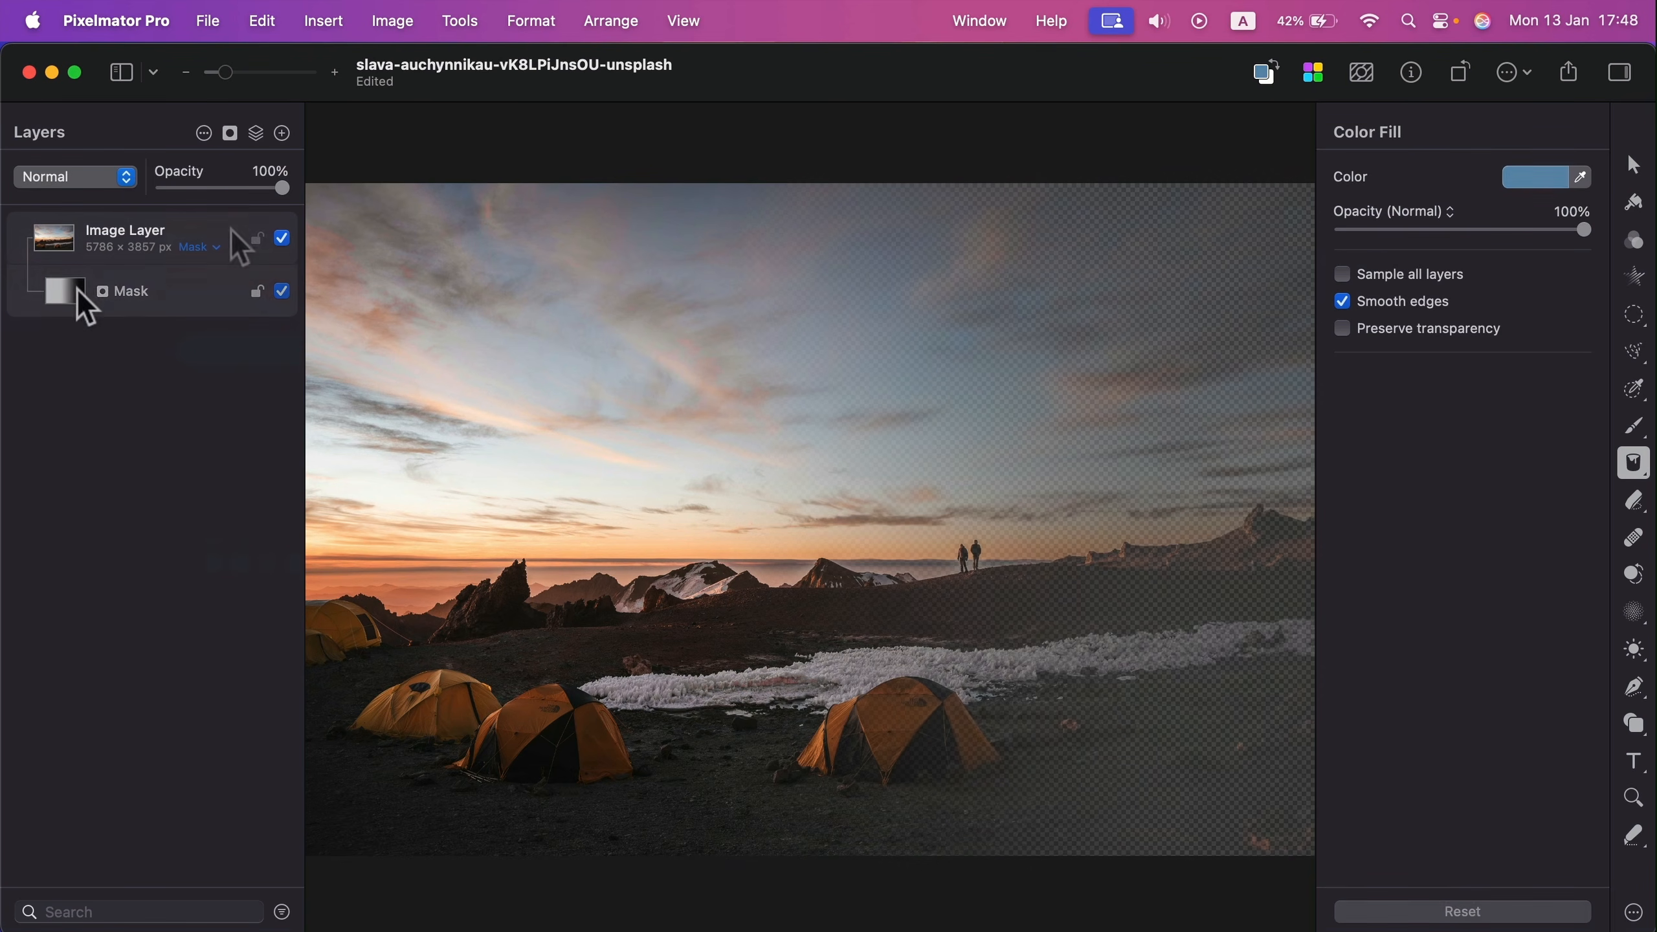
left_click(231, 133)
left_click(248, 173)
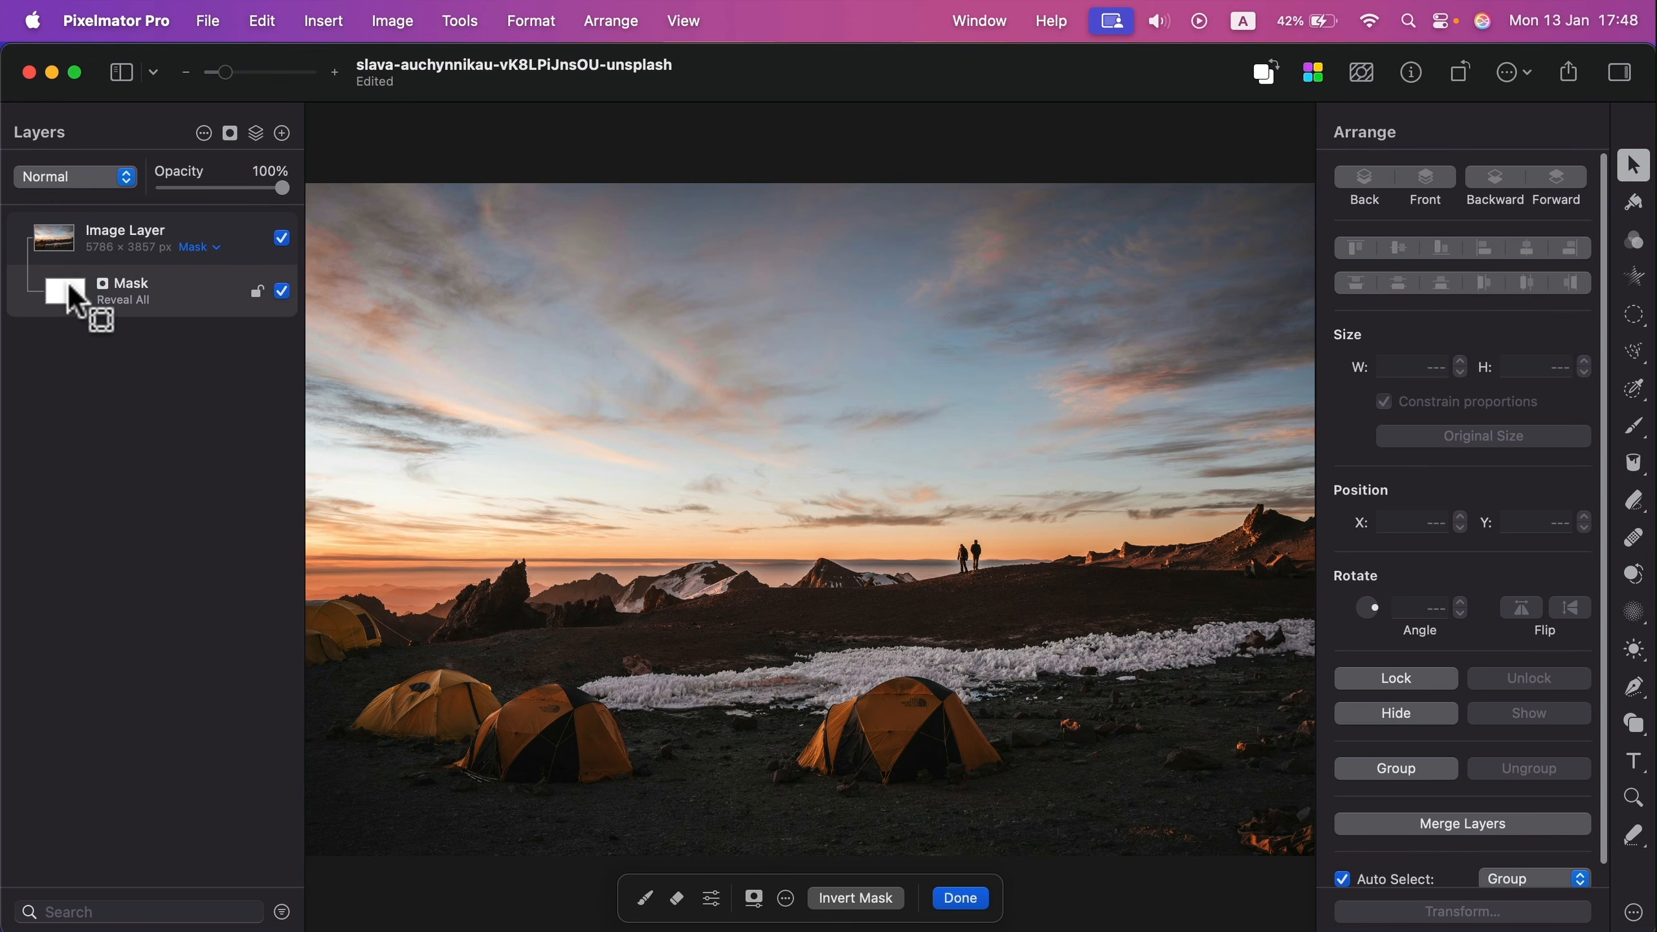
- Load the mask as a selection, shrink it to an inset rectangle with a margin on all sides, and invert it
left_click(83, 297, "super")
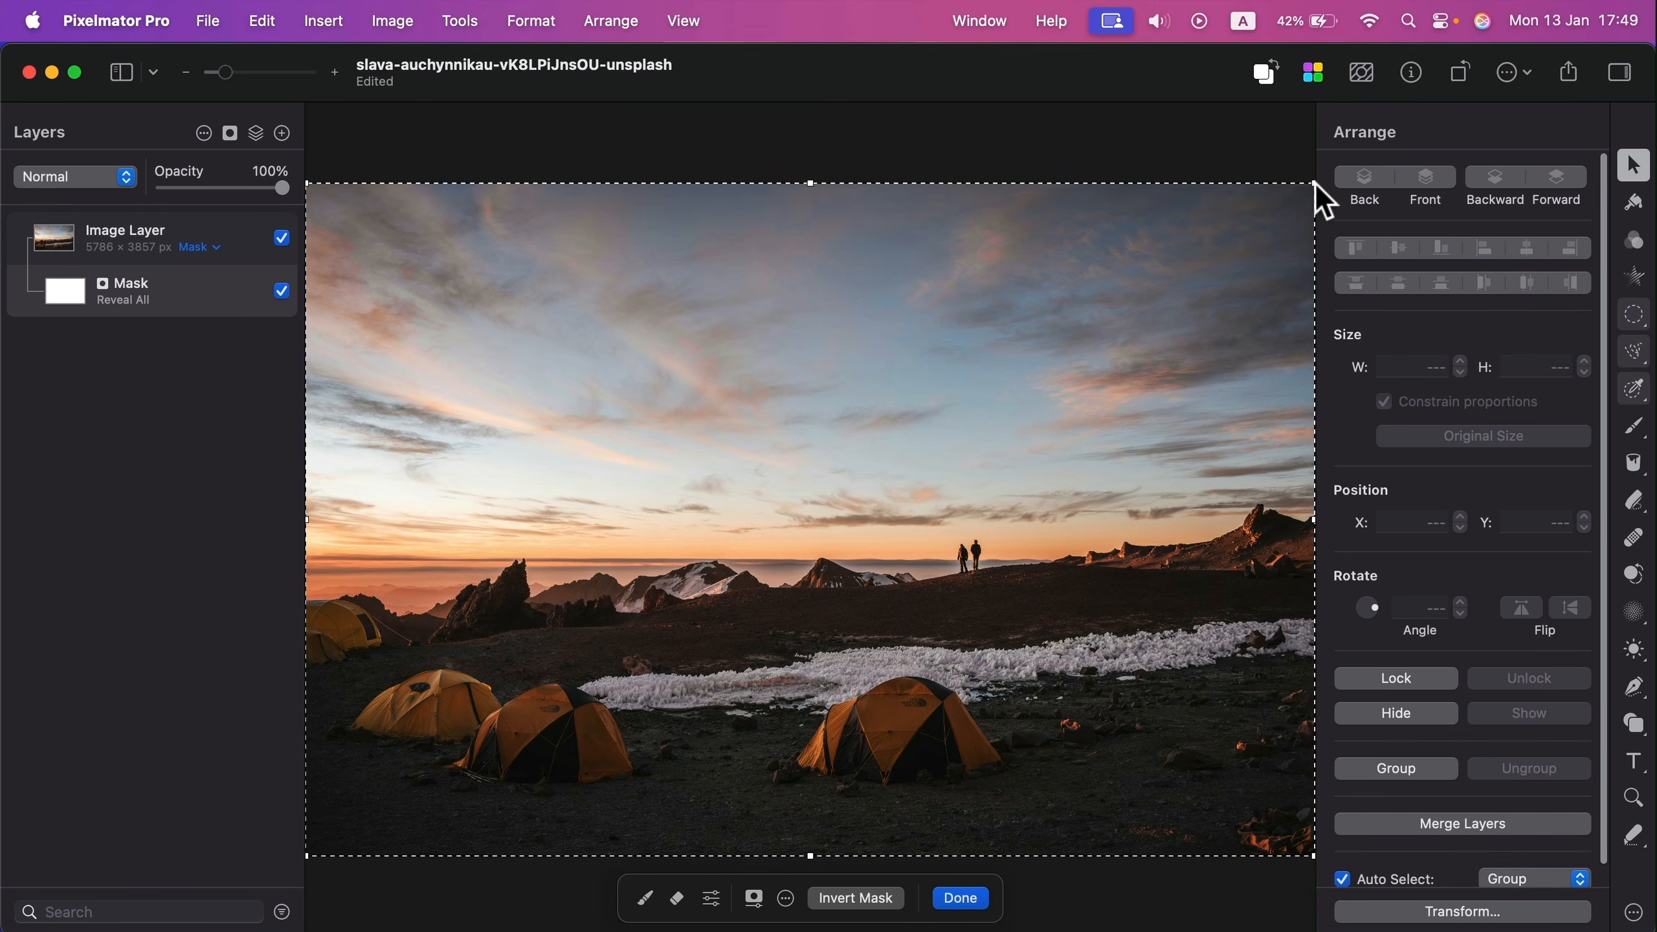
left_click_drag(1305, 189, 1242, 241)
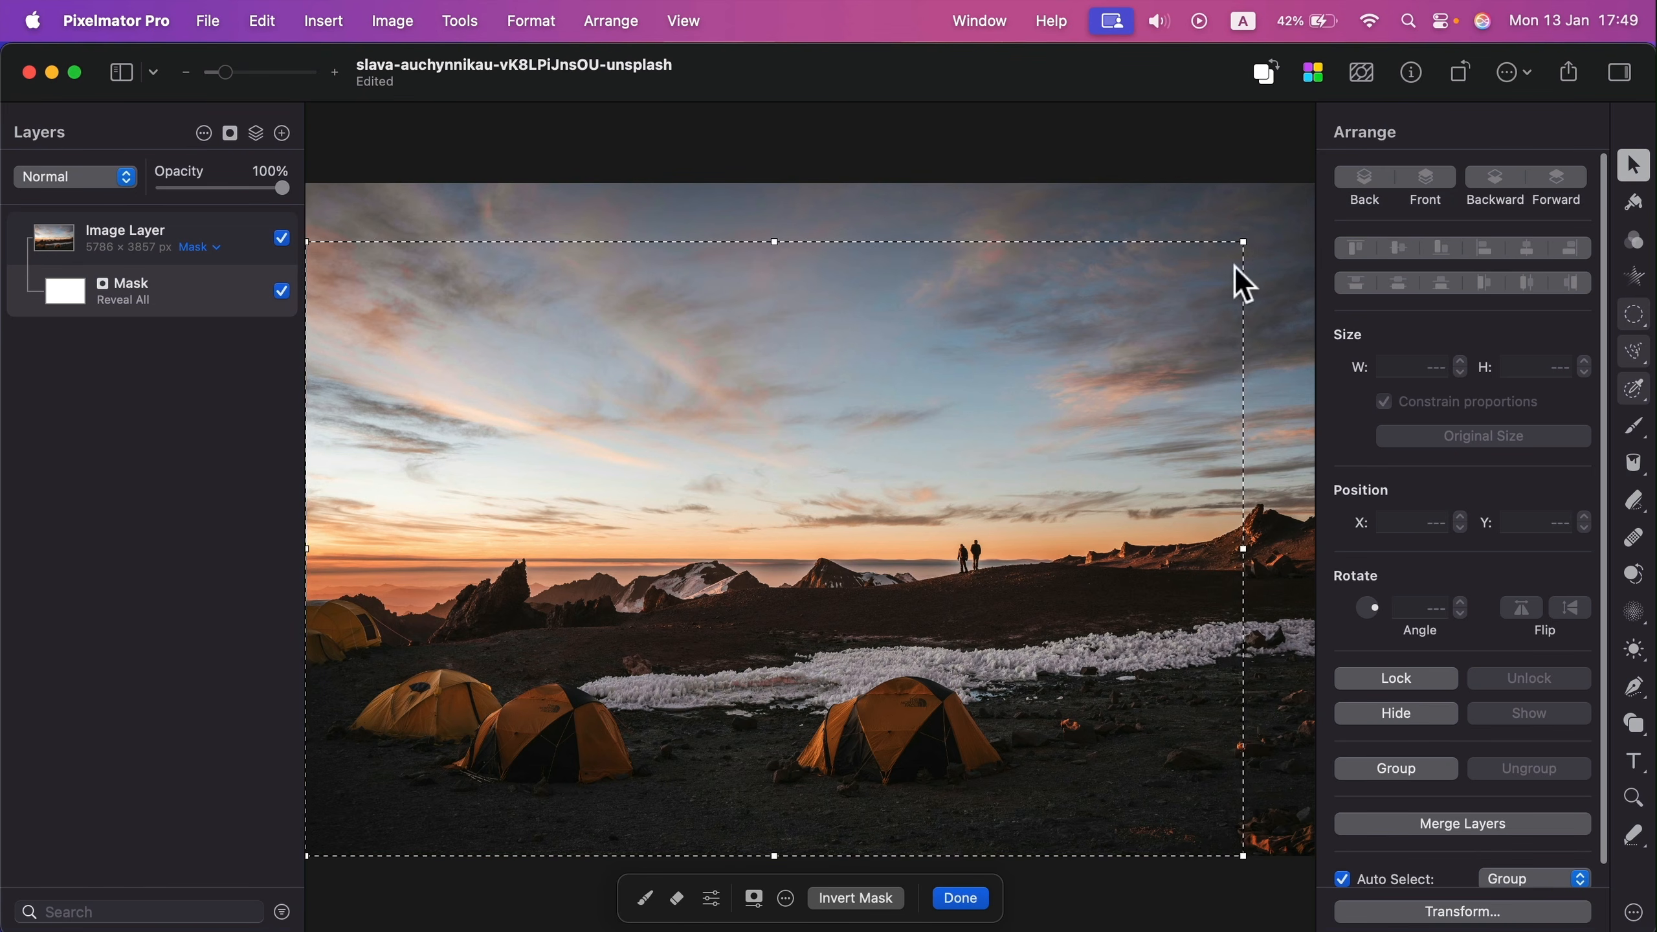
left_click_drag(307, 857, 395, 822)
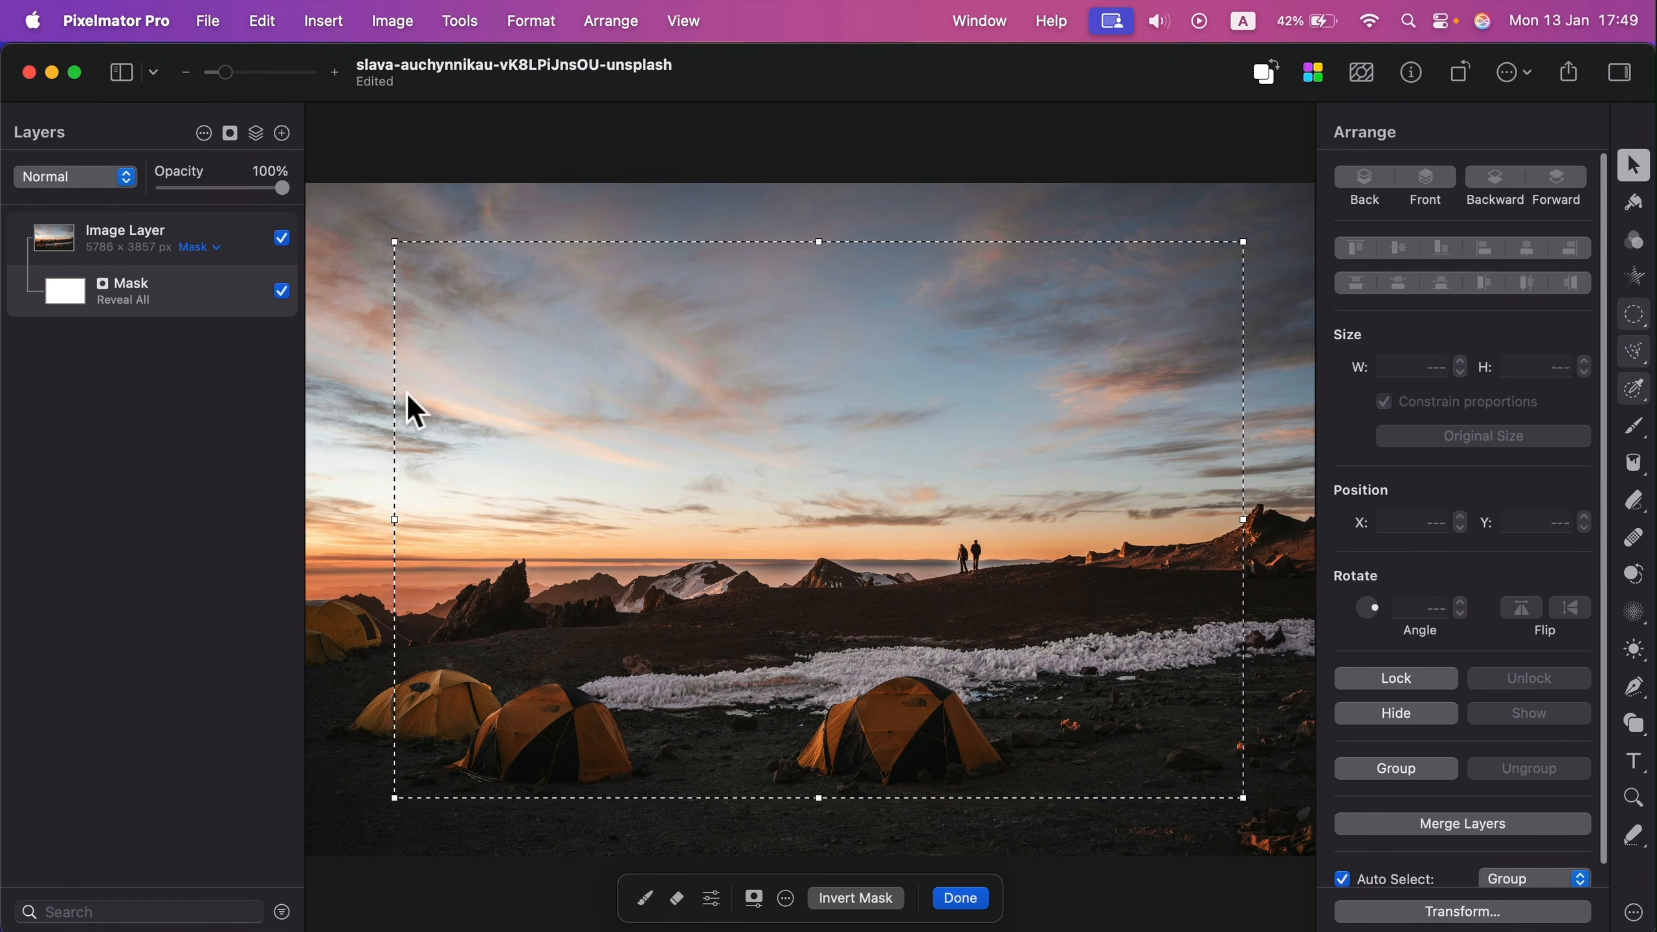
left_click(263, 21)
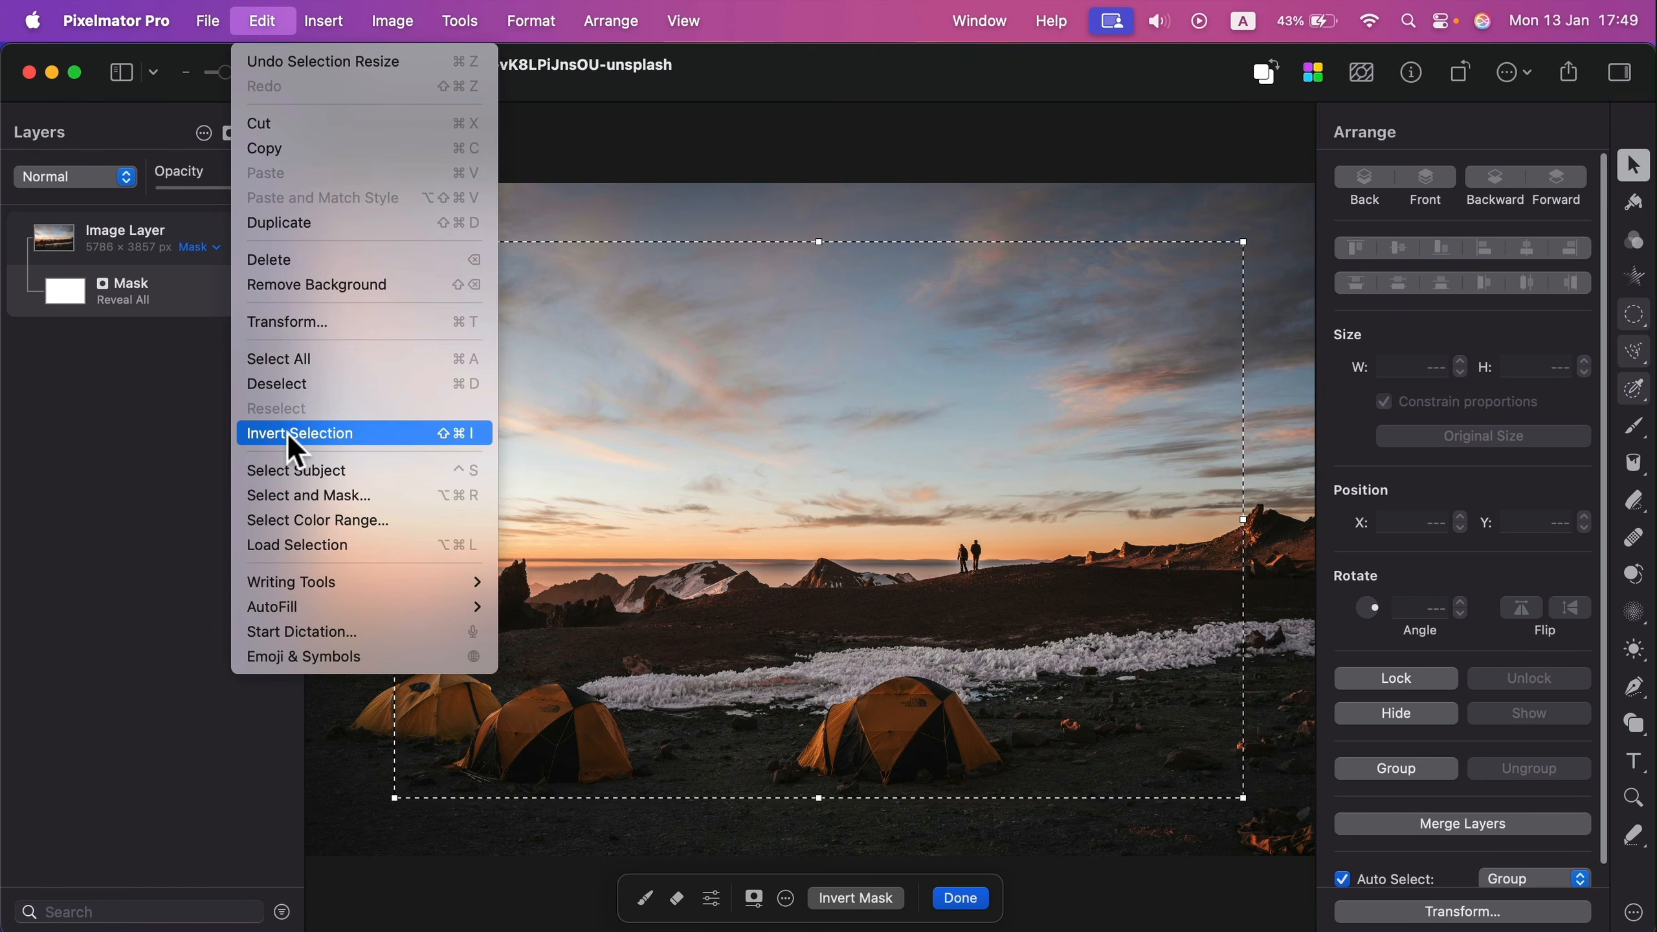
left_click(341, 438)
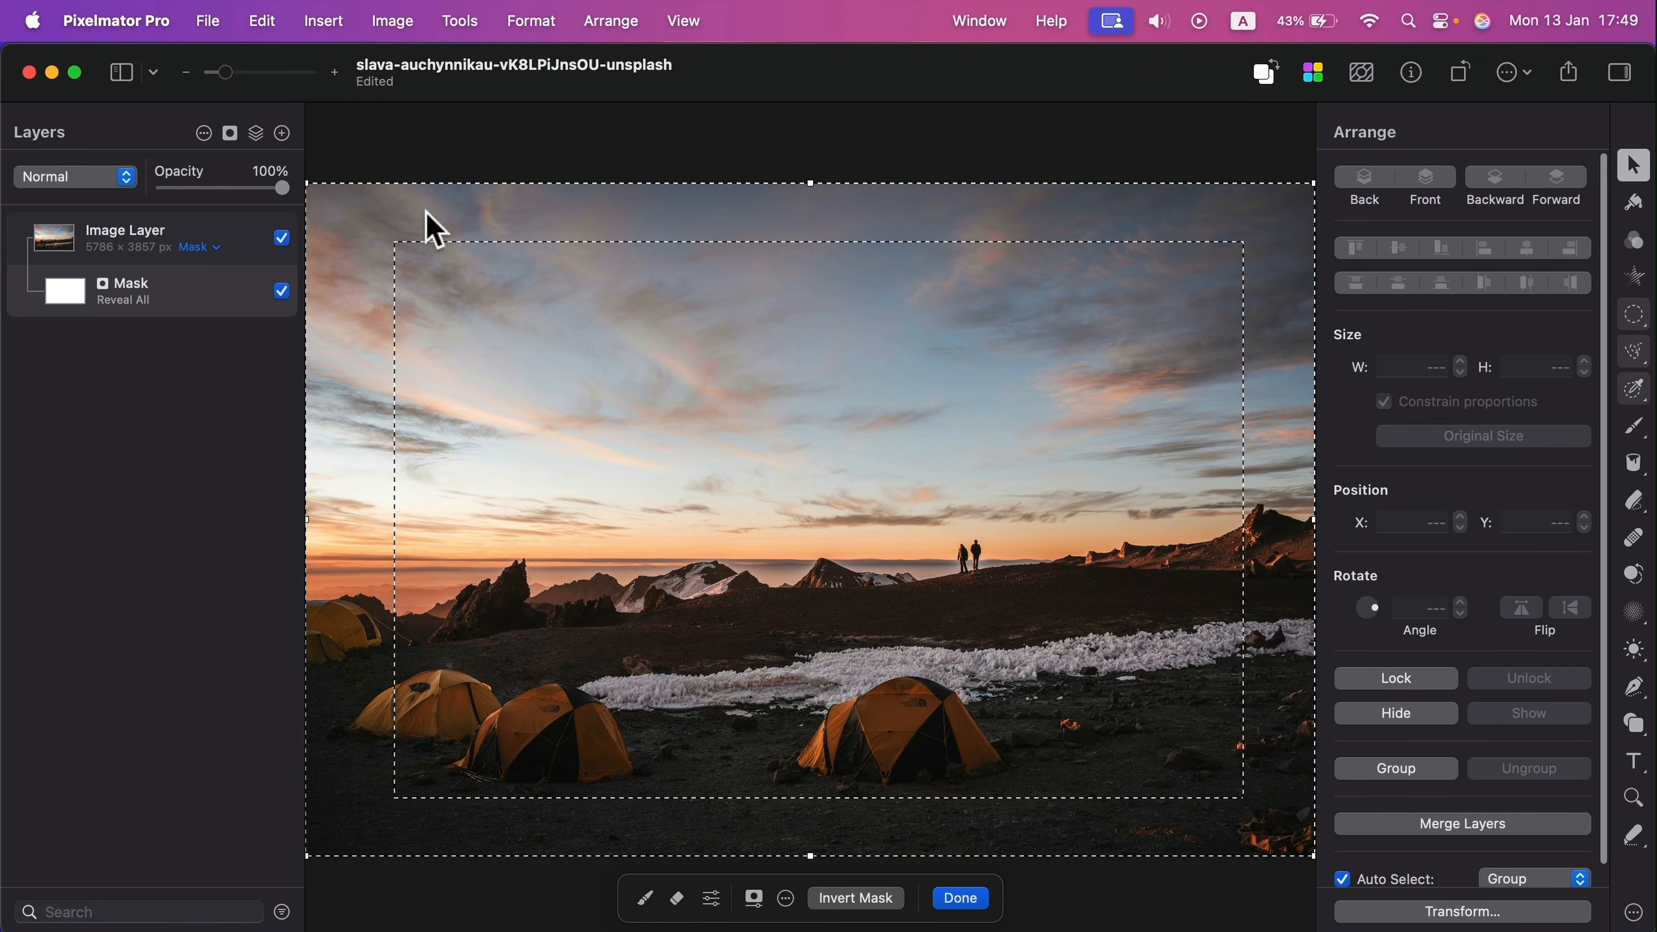
- Fill the selected border of the mask with the black Basic swatch using Color Fill, then deselect
left_click(1636, 464)
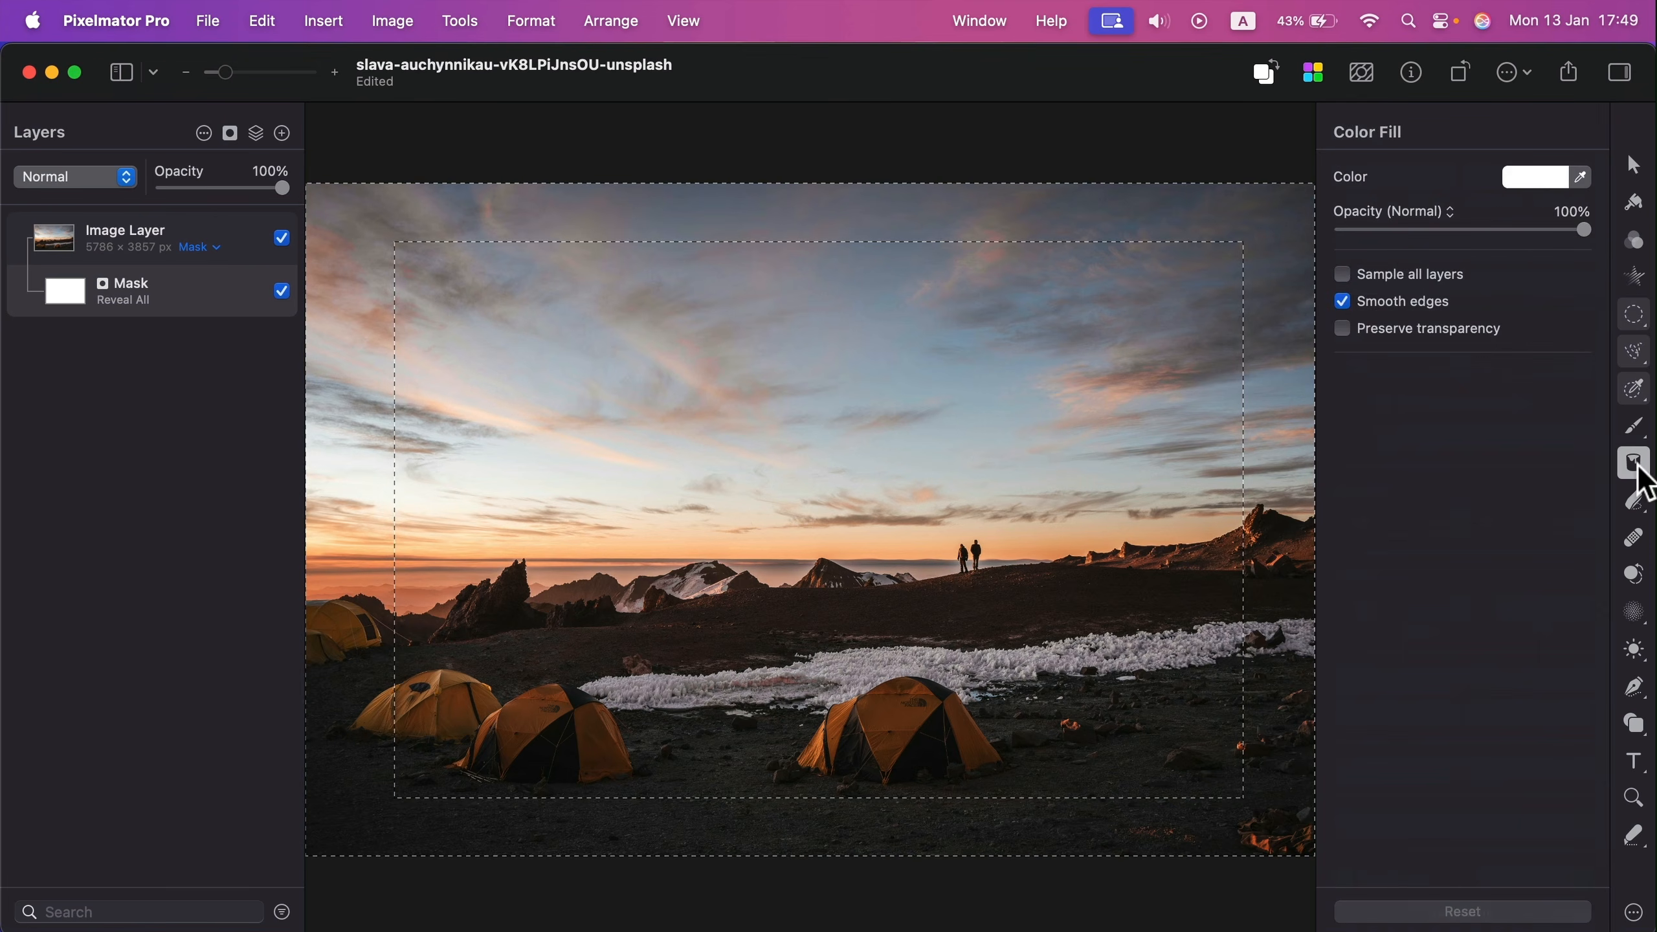
left_click(1554, 189)
left_click(1530, 444)
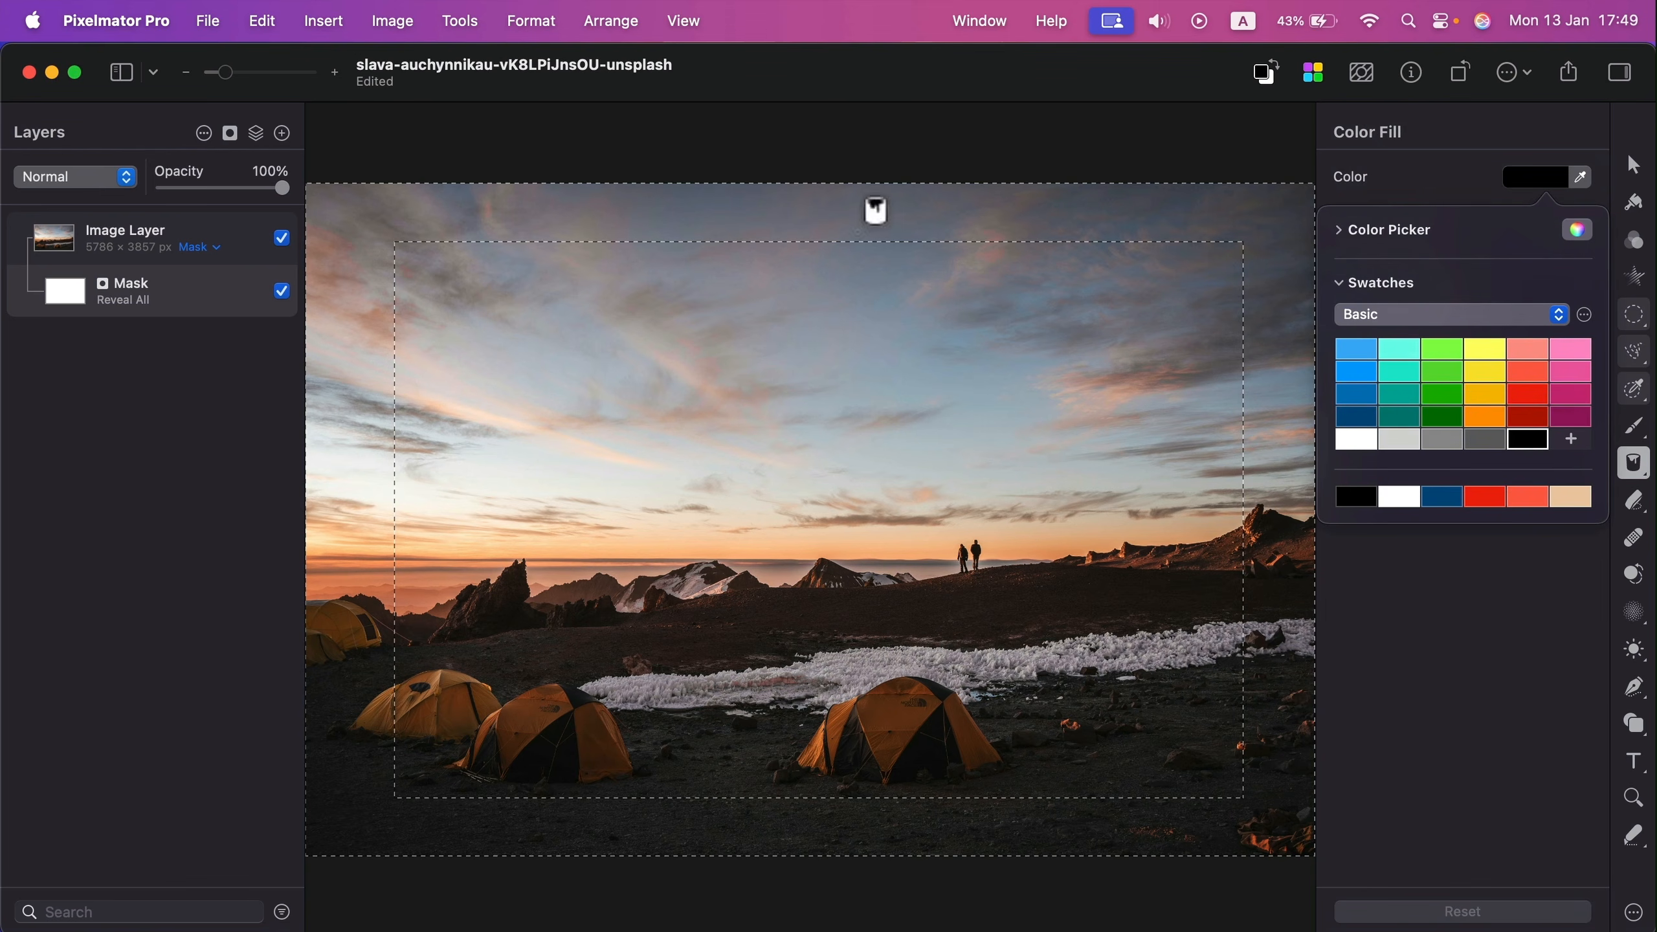
left_click(858, 232)
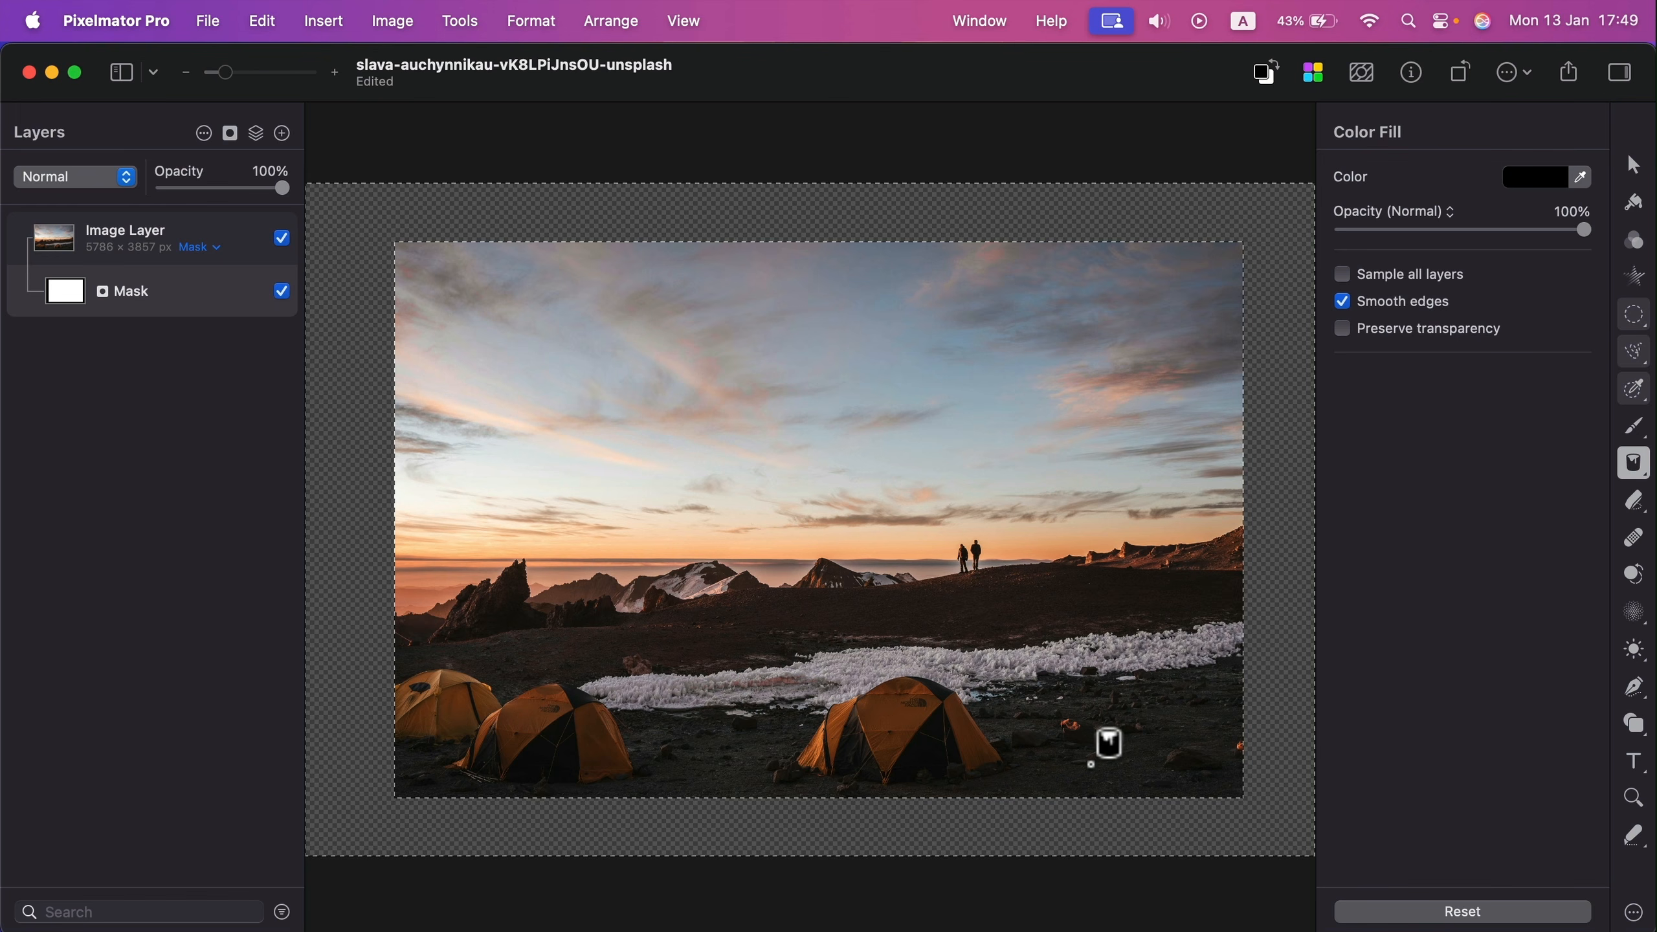
key("super+d")
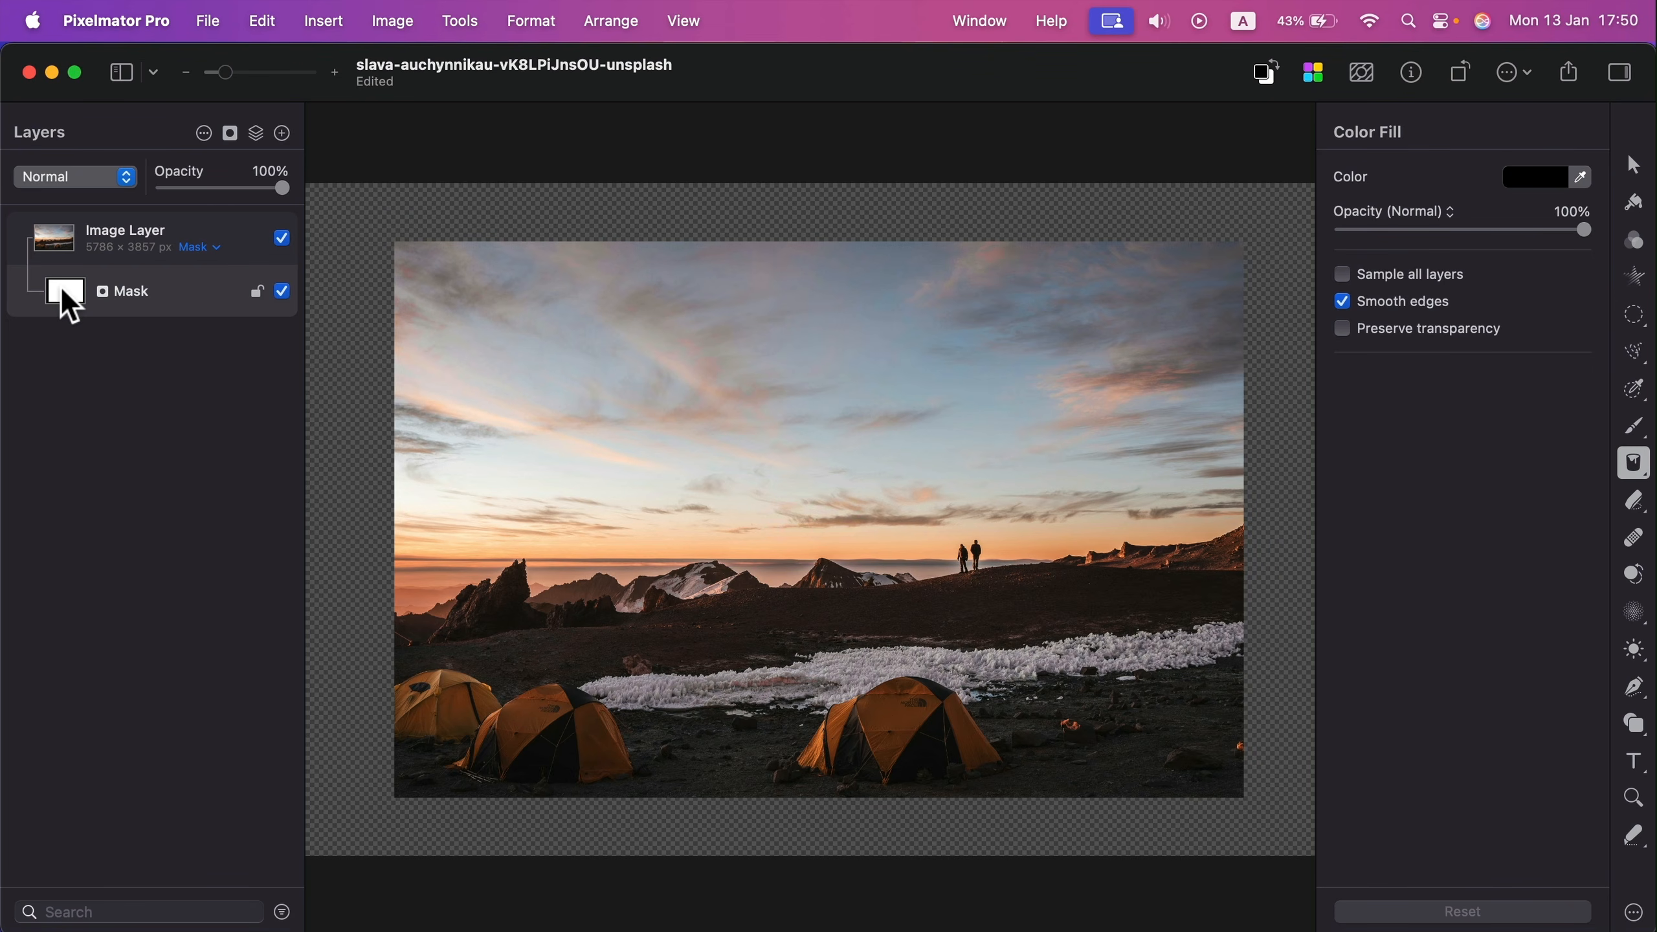
- Soften the mask's edges with a Gaussian blur effect of 100 px radius and finish editing the mask
key("v")
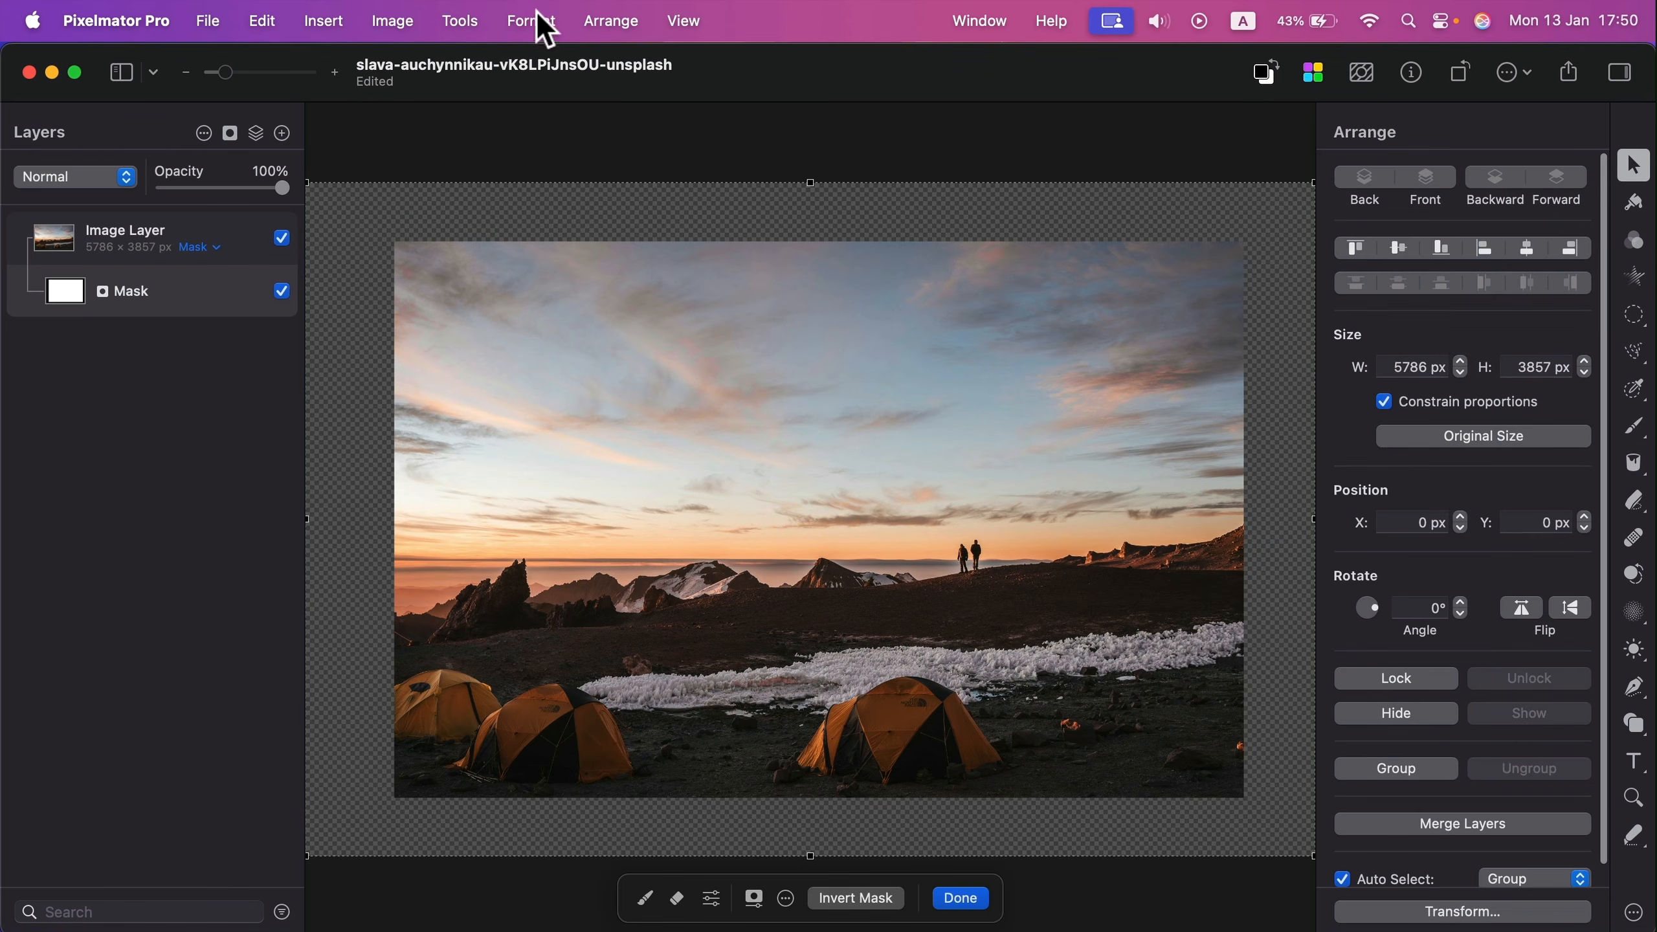
left_click(545, 29)
mouse_move(611, 322)
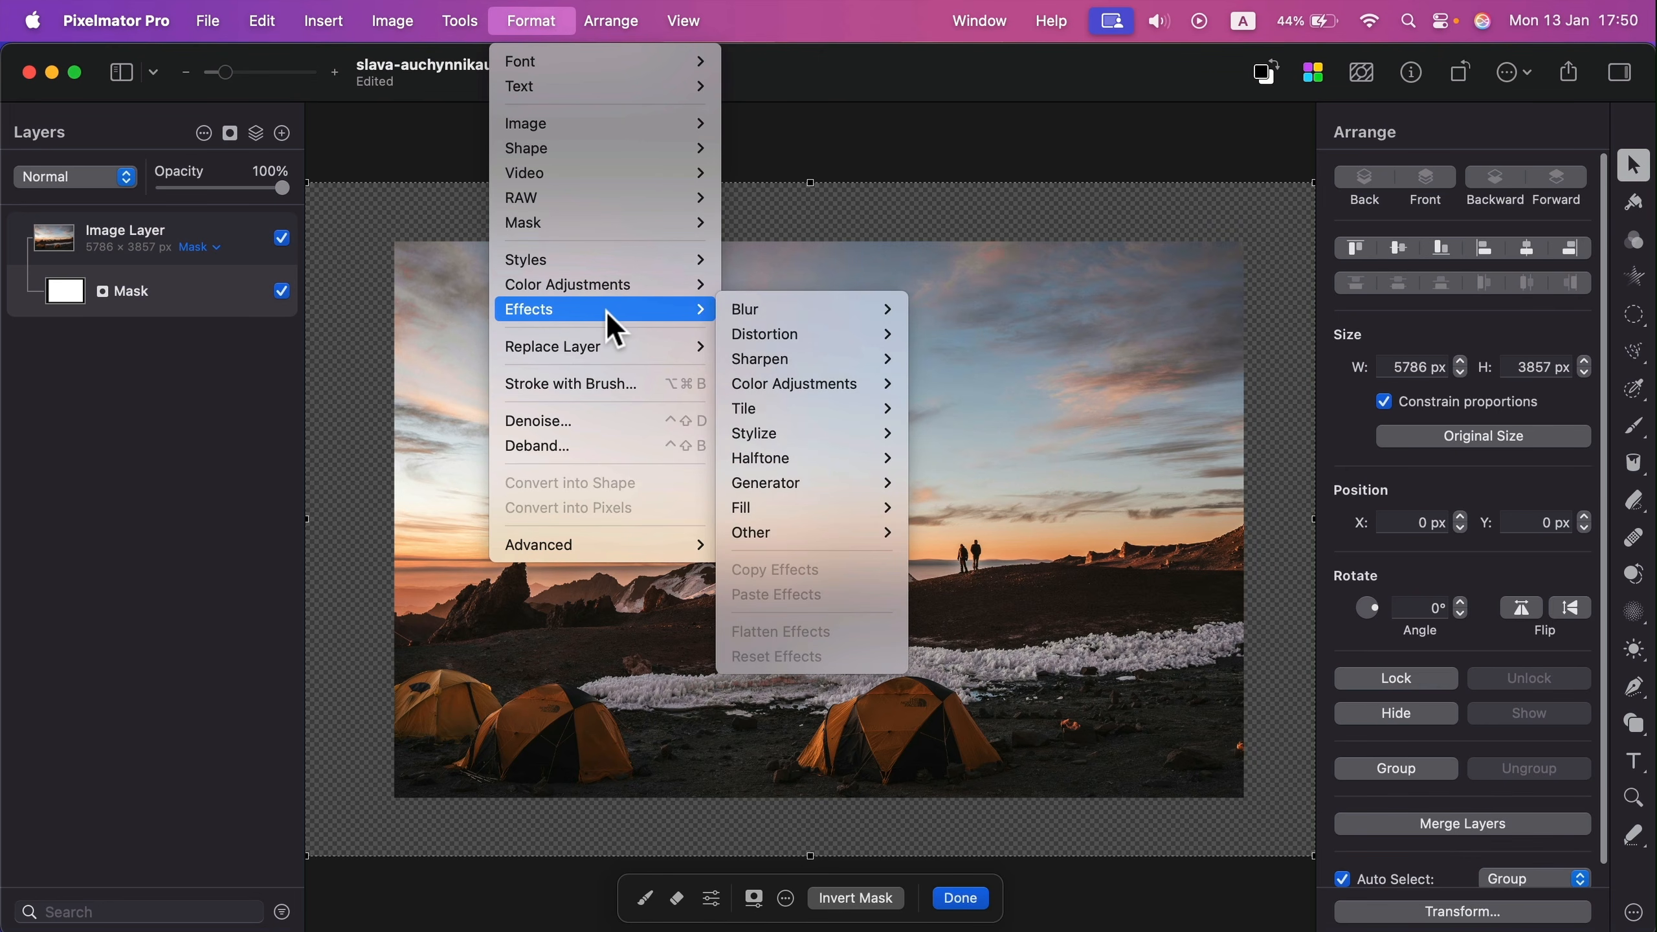
mouse_move(901, 309)
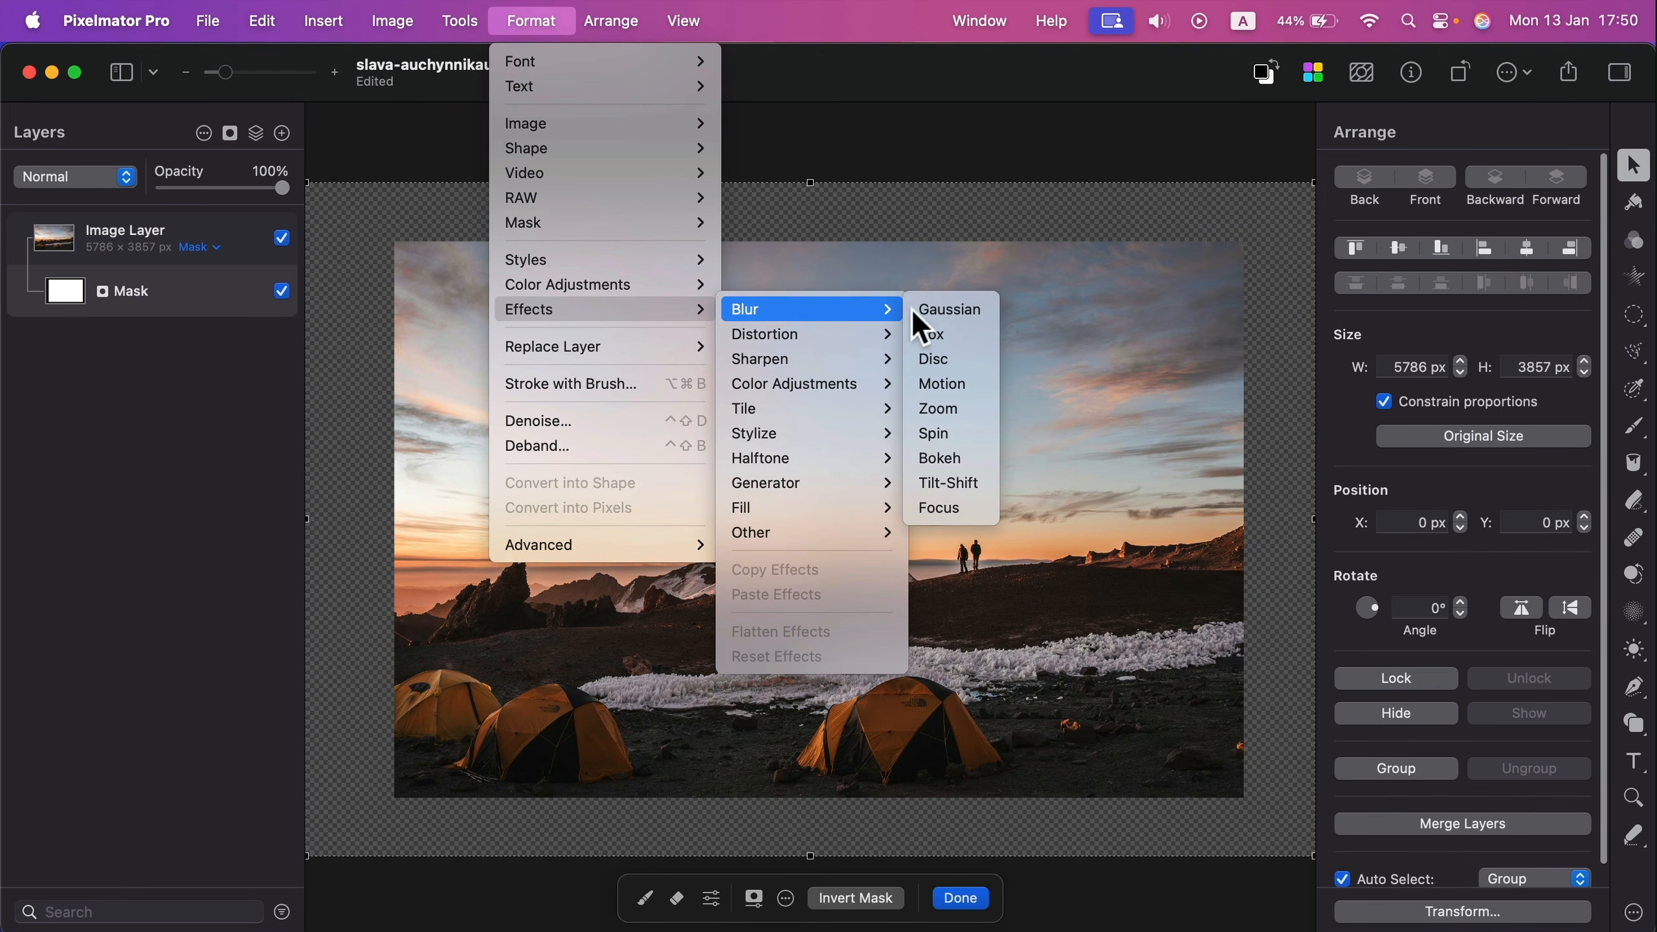
left_click(965, 310)
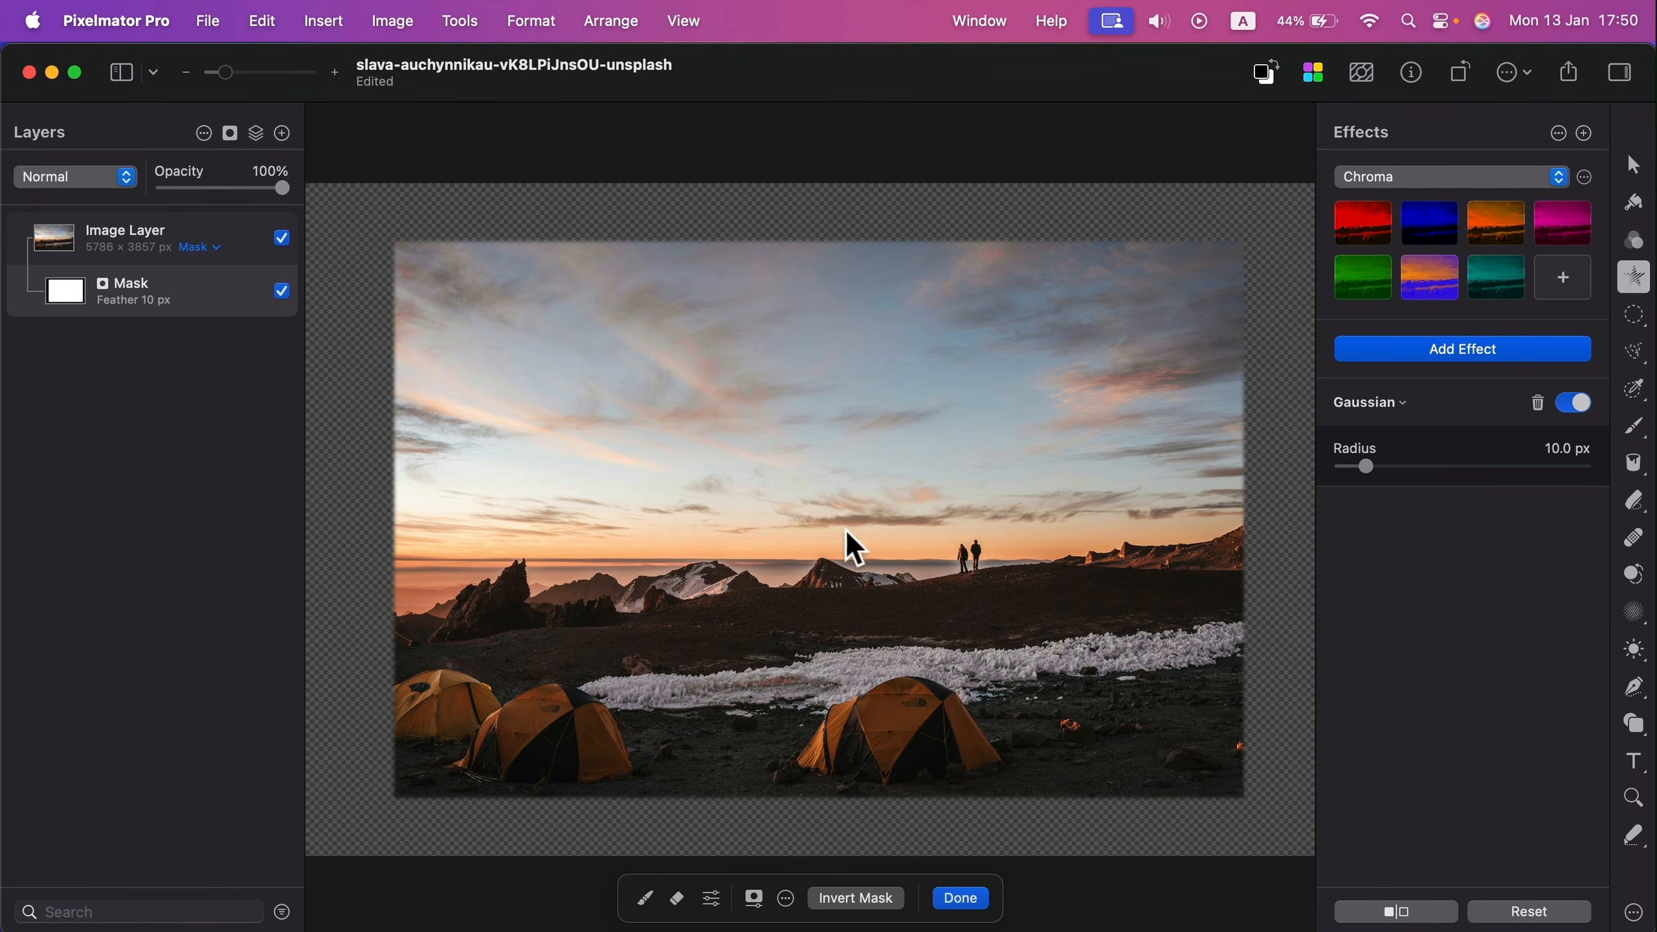
left_click_drag(1370, 468, 1584, 467)
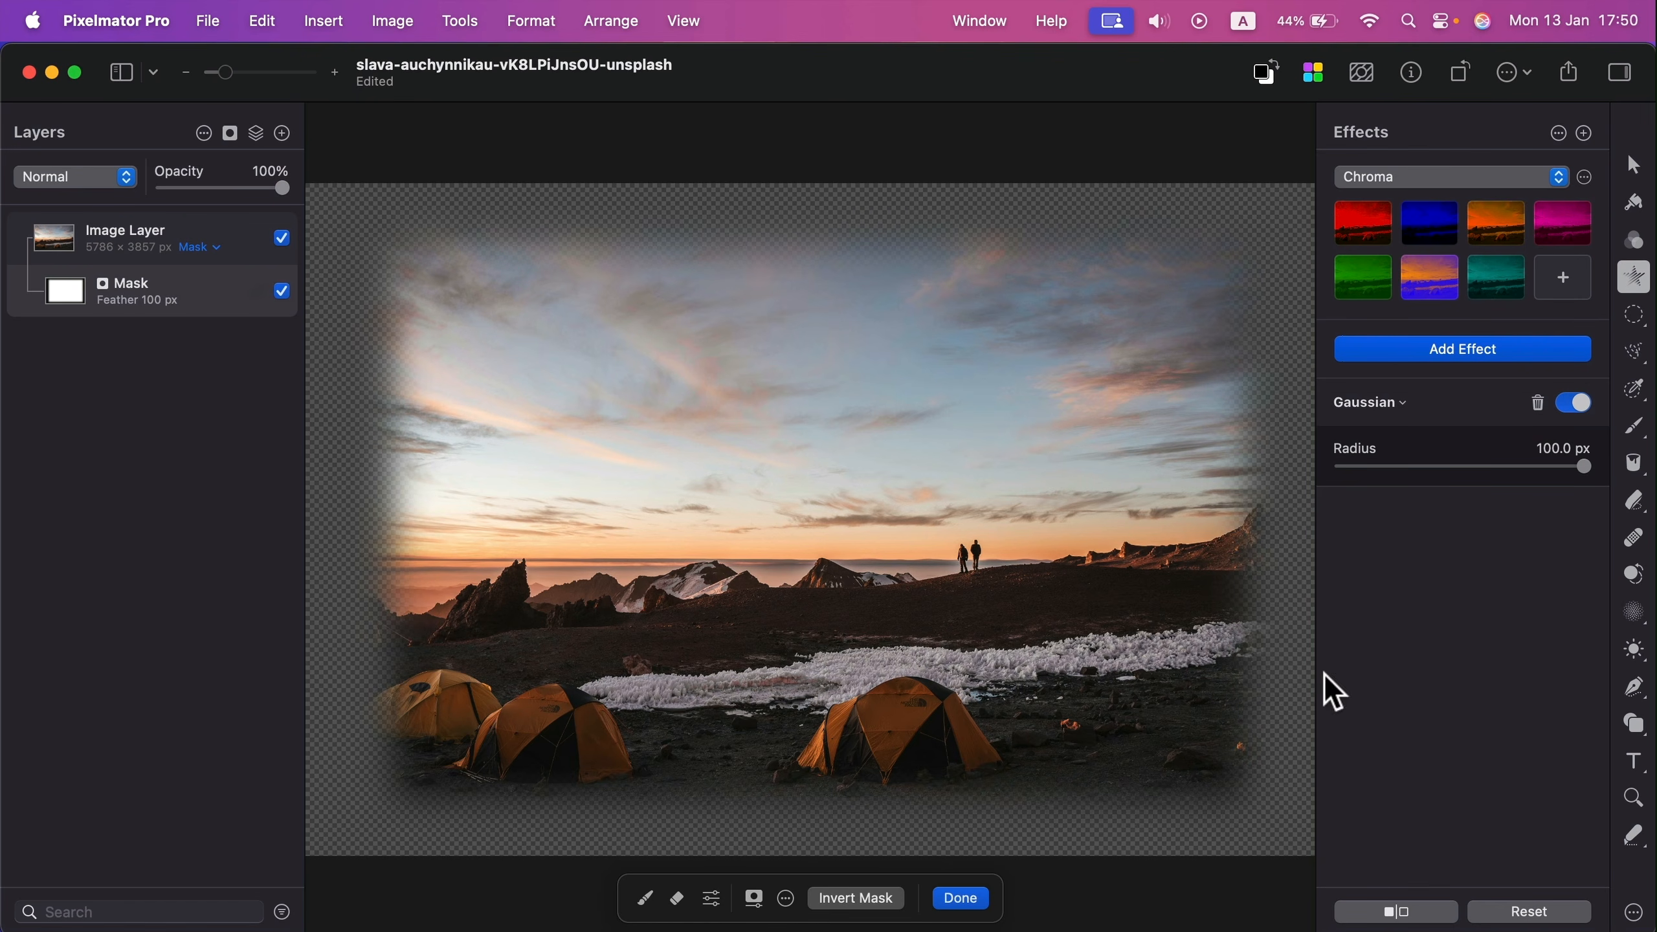
left_click(986, 896)
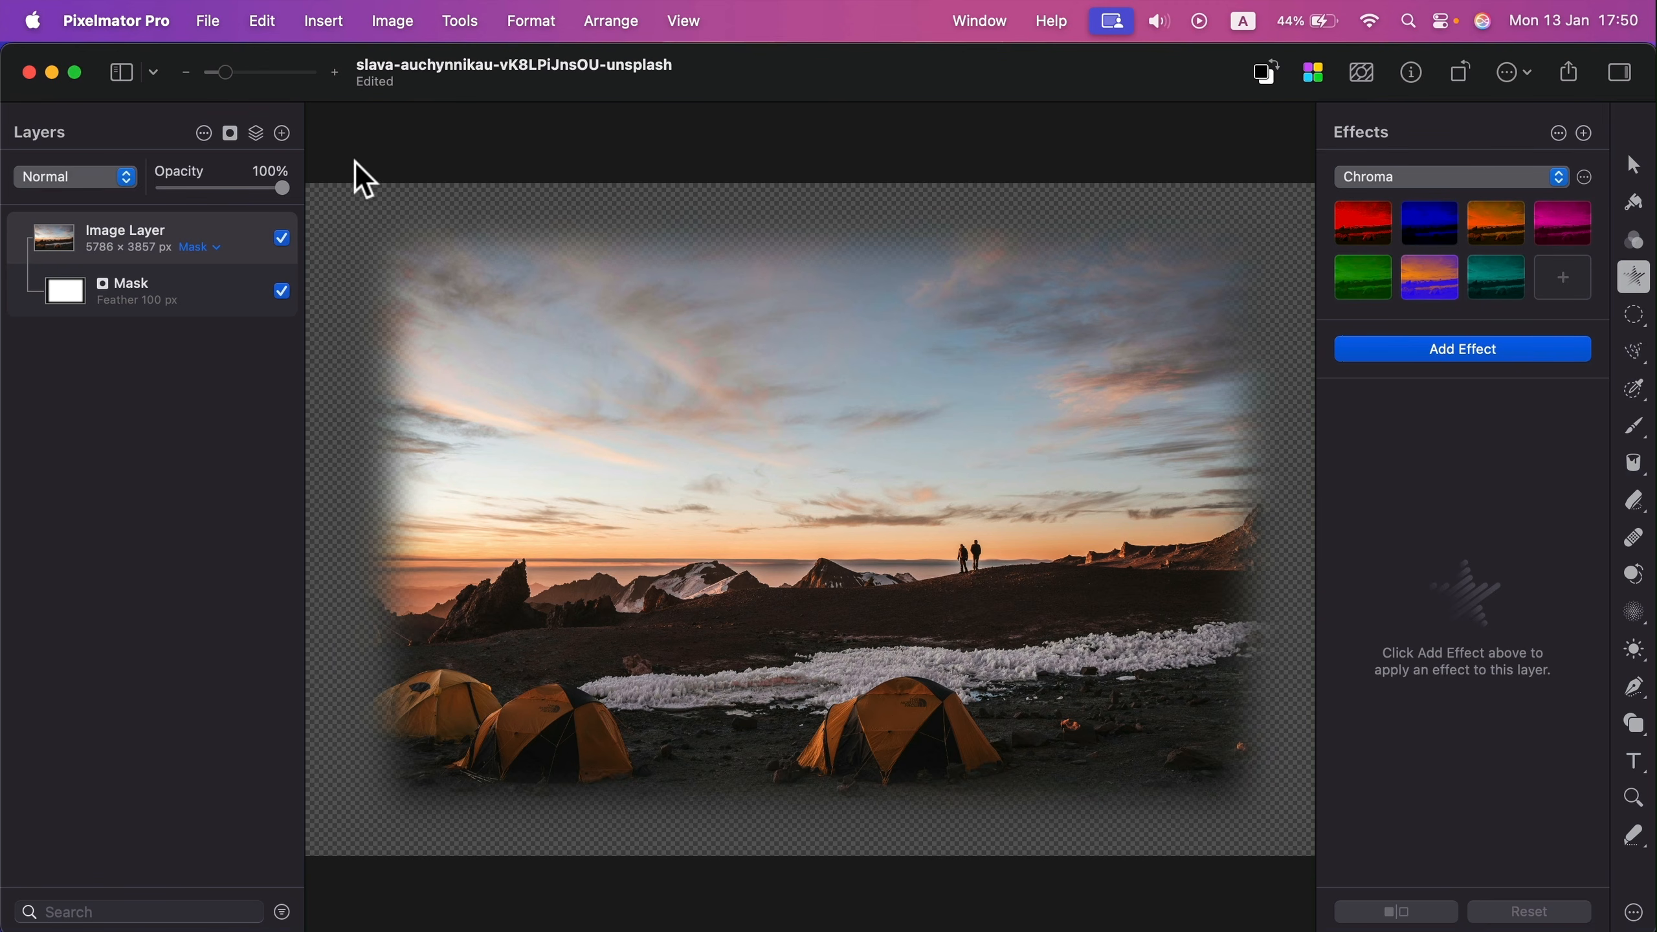
left_click(209, 23)
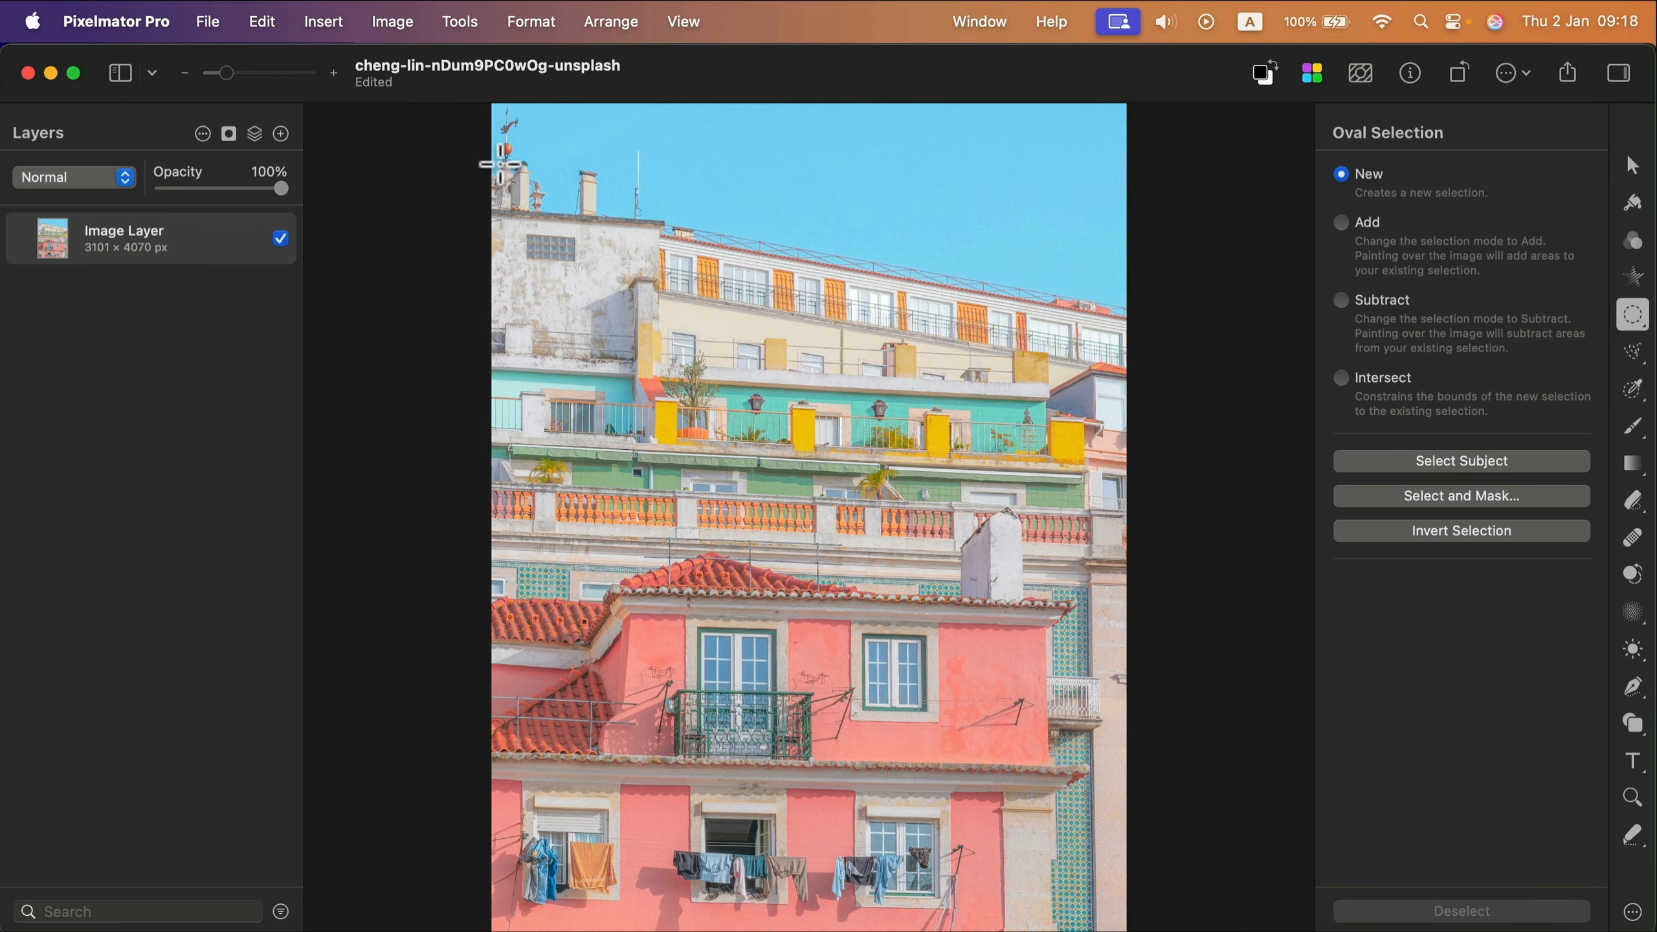
- Open Color Adjustments for the colourful building photo and try three of the Urban presets
left_click(460, 21)
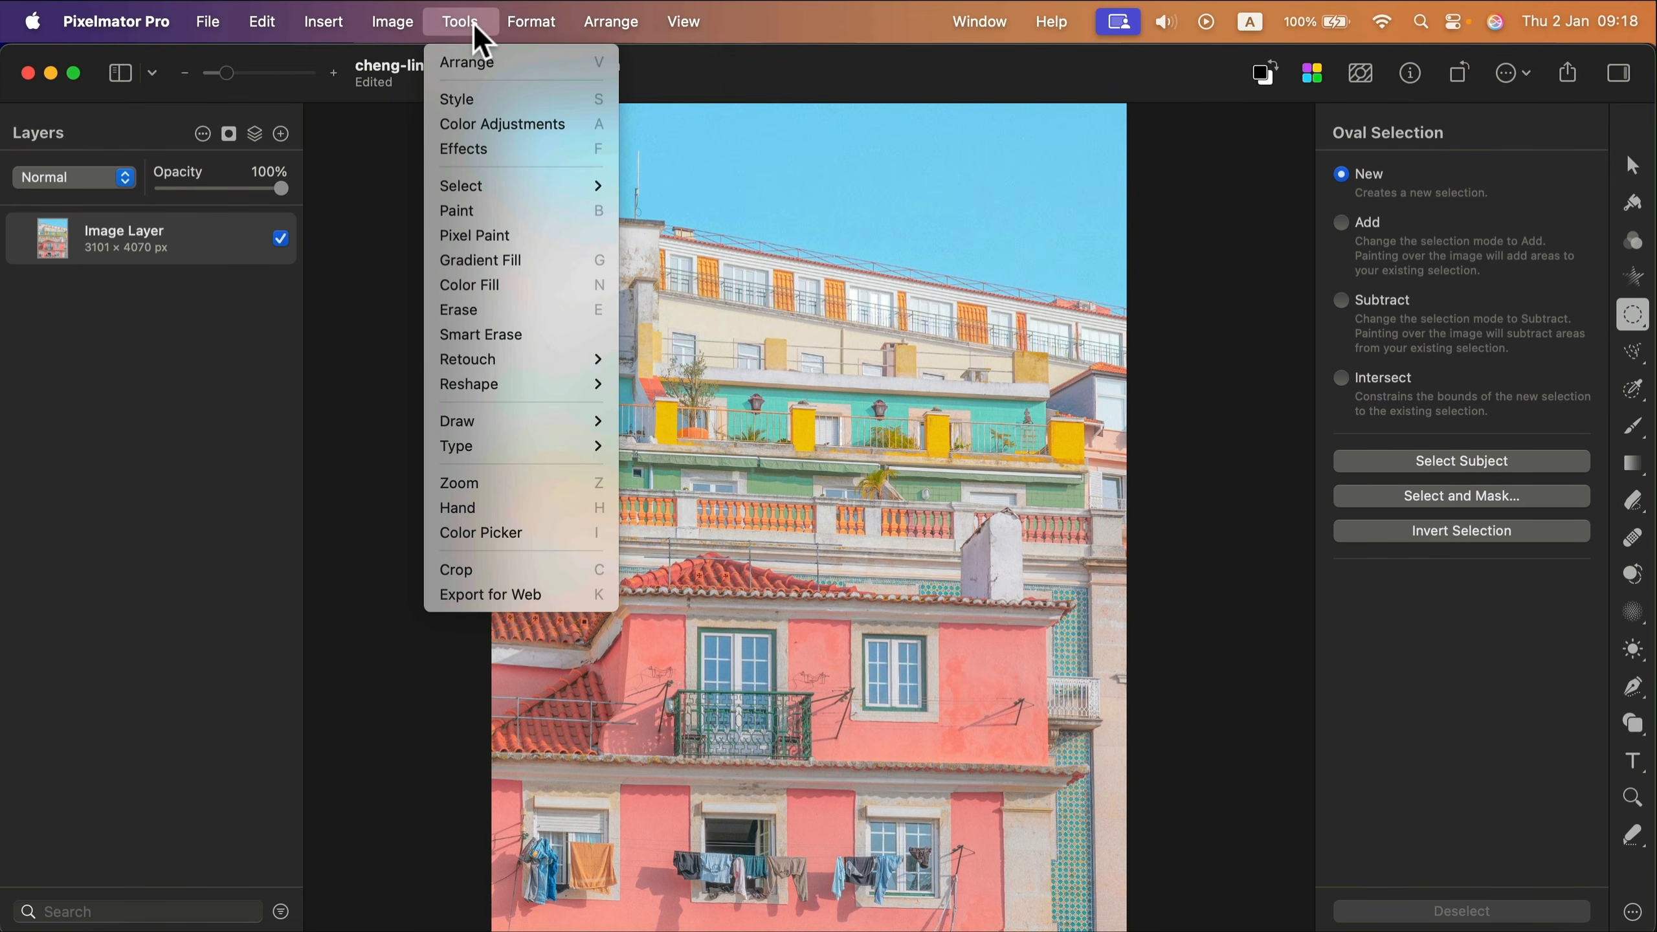
left_click(505, 126)
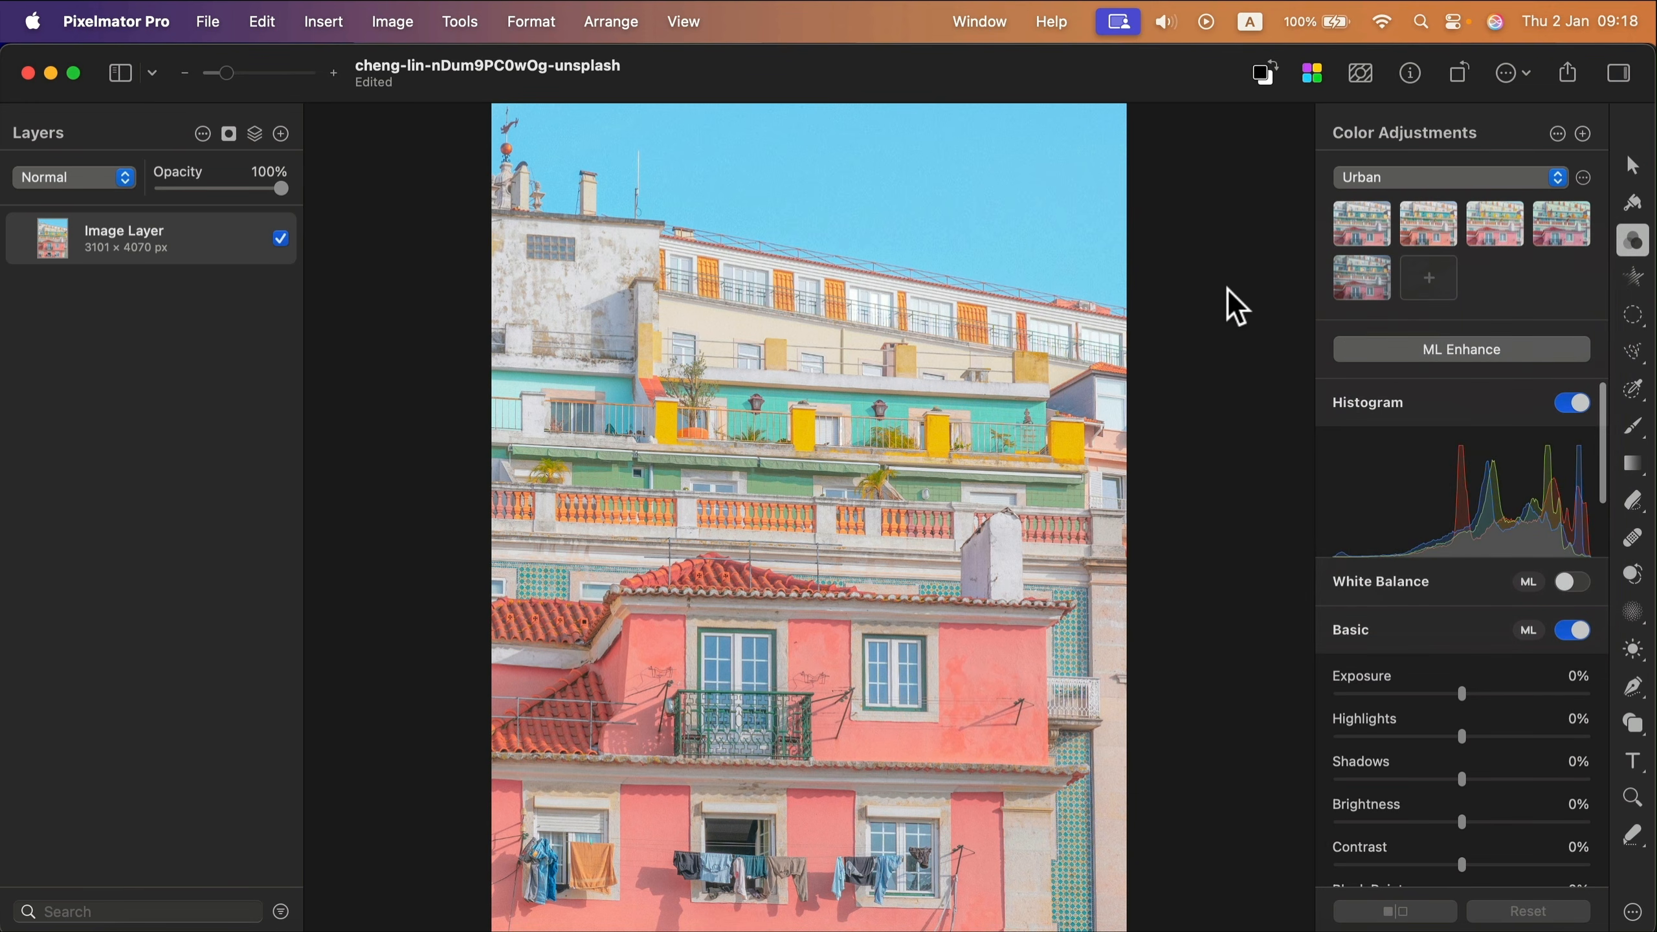
left_click(1541, 225)
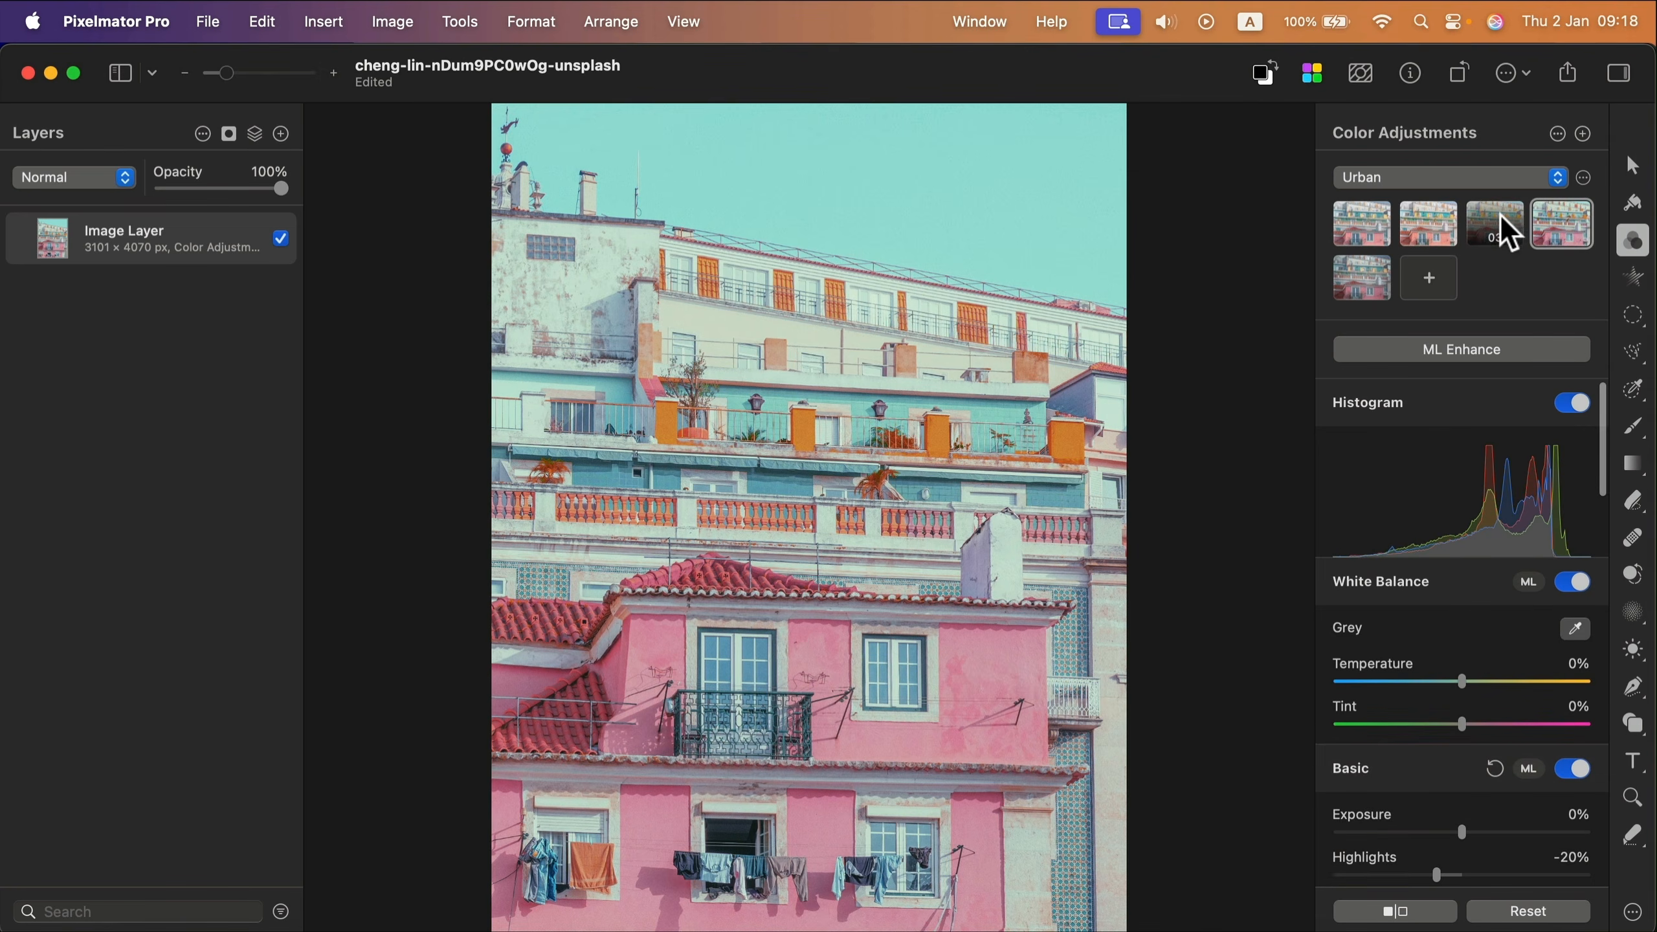
left_click(1507, 232)
left_click(1434, 222)
- Switch to the Classic Films presets, try the first three, and apply the fourth to the photo
left_click(1374, 183)
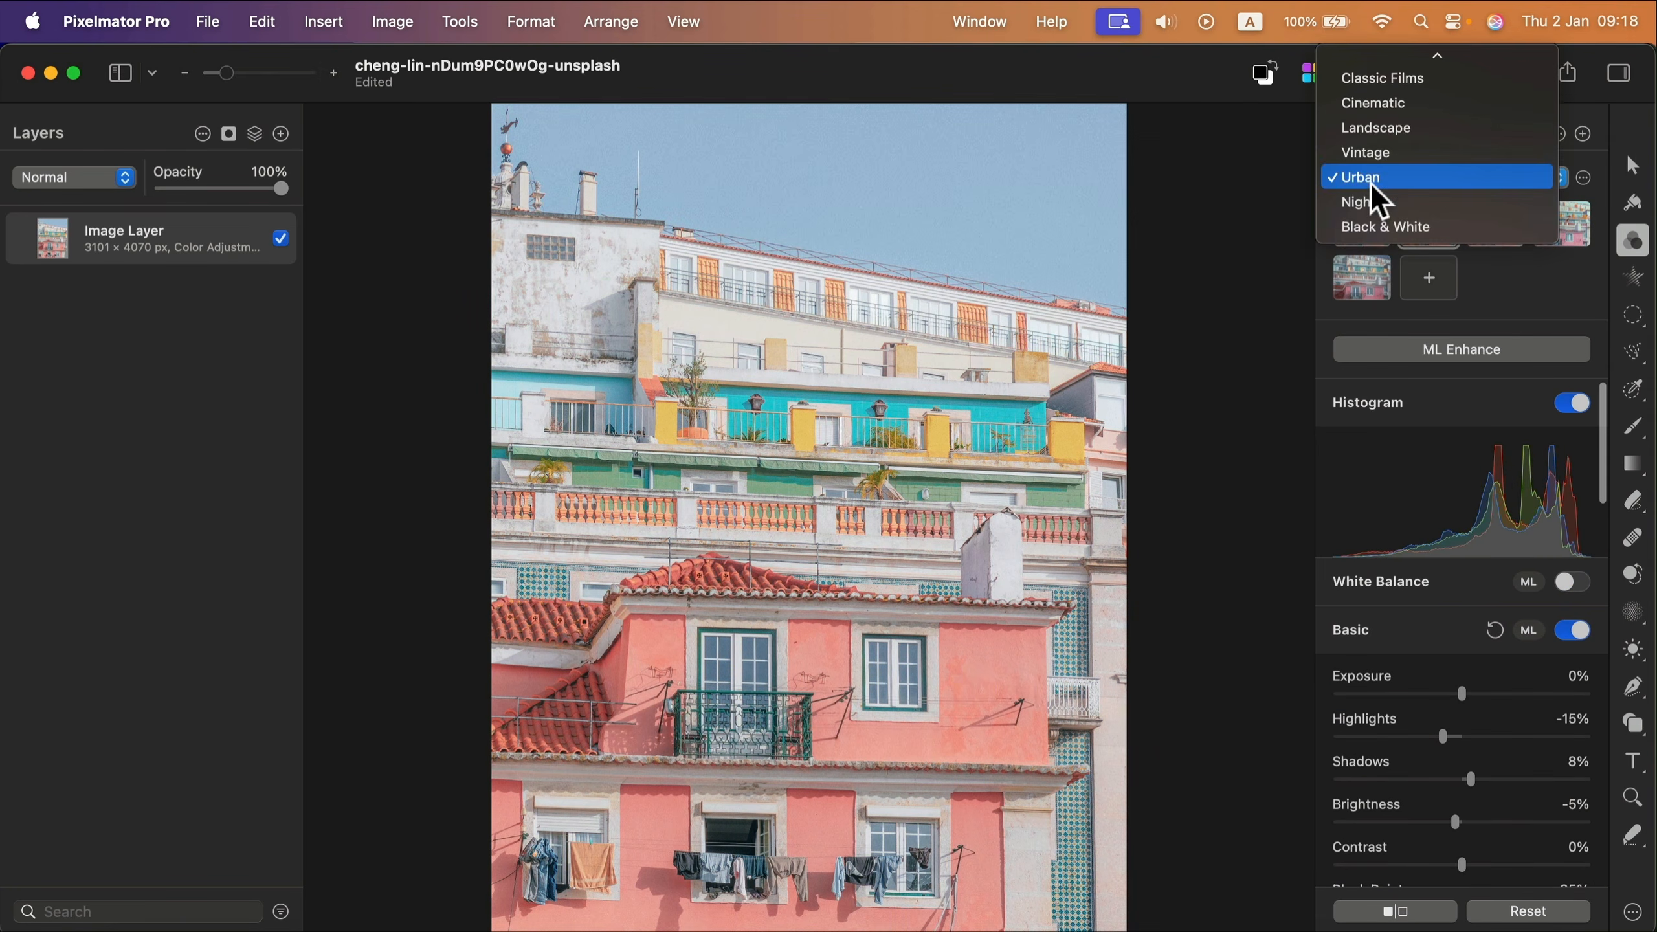
left_click(1382, 81)
left_click(1360, 220)
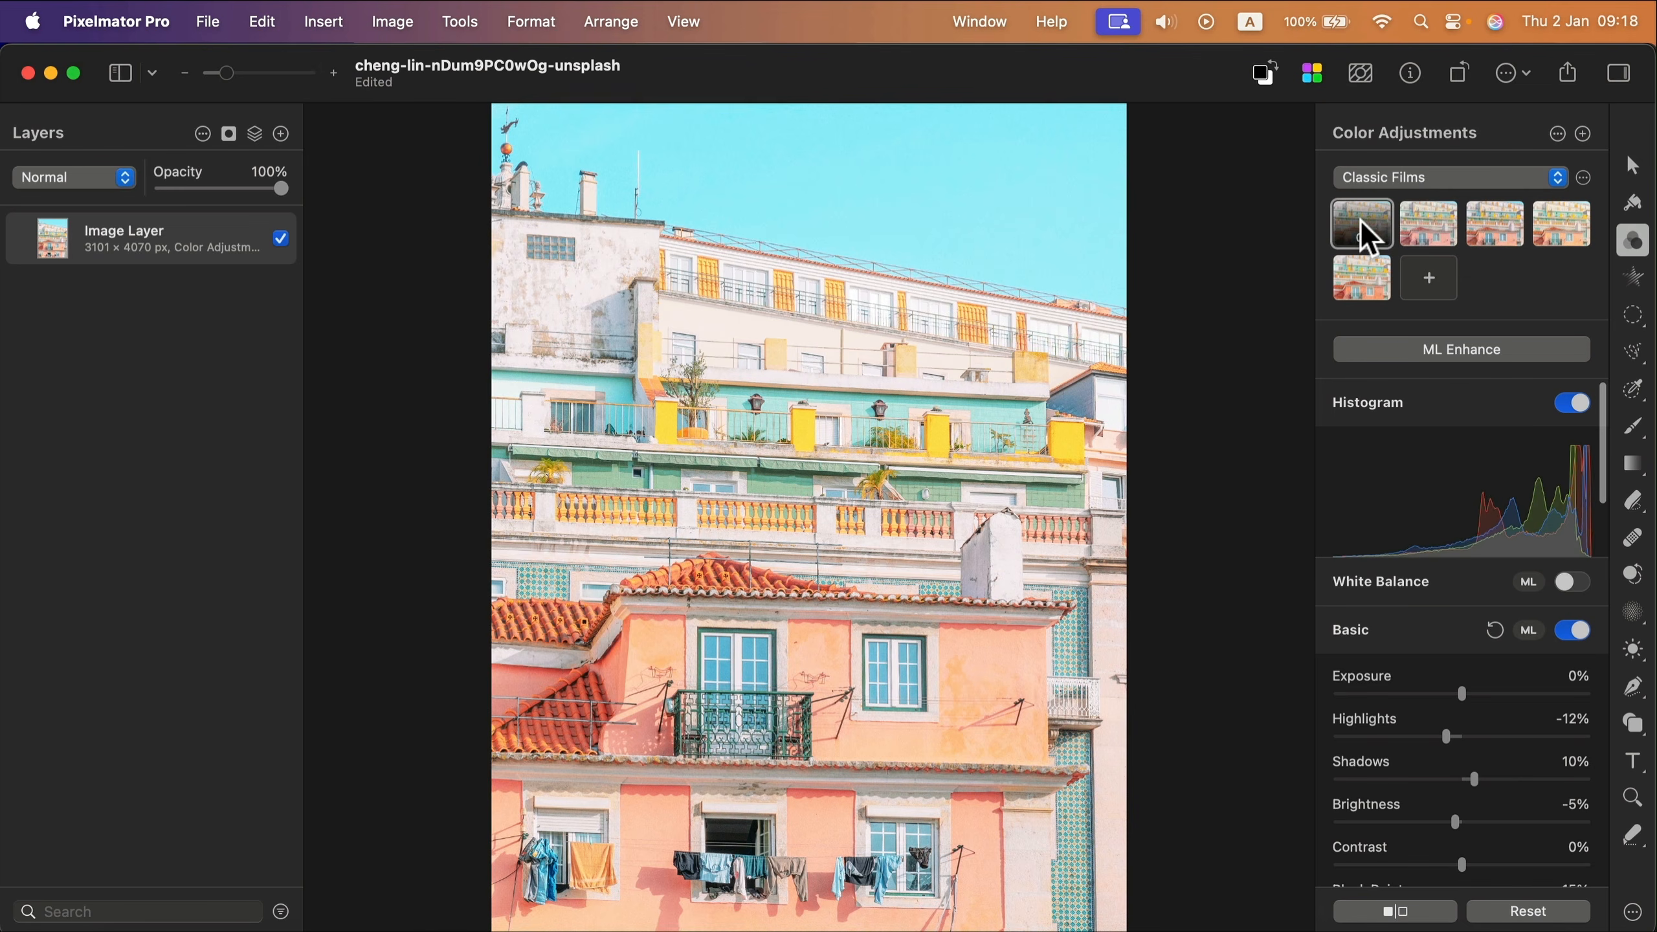
left_click(1438, 222)
left_click(1484, 228)
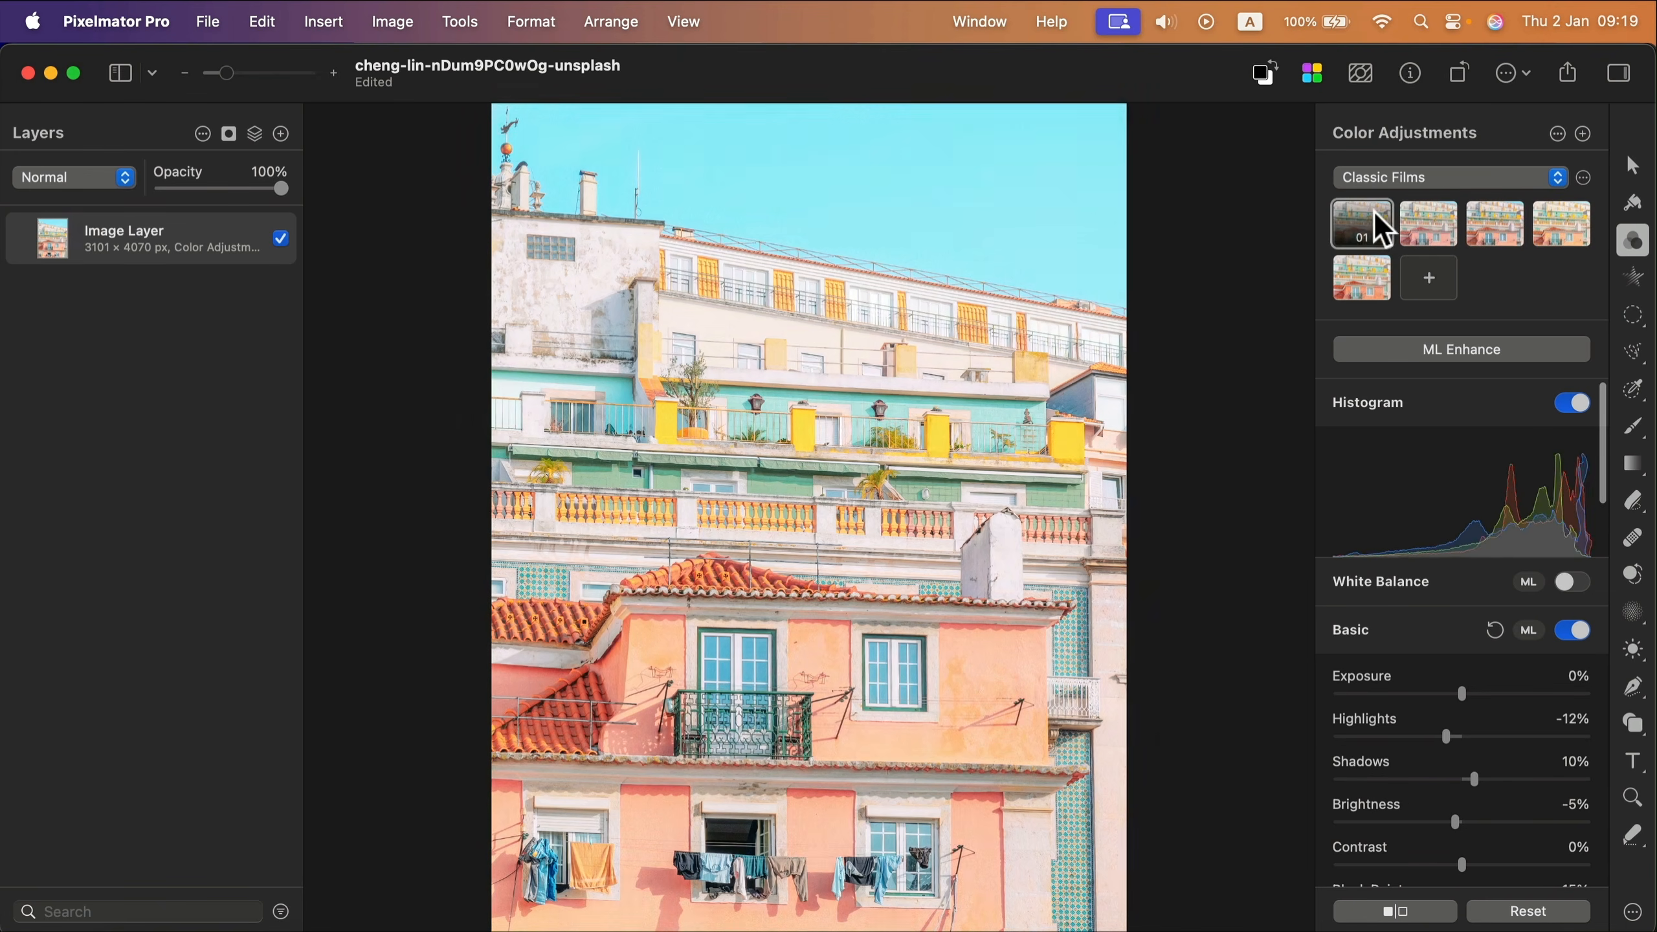
left_click(1374, 215)
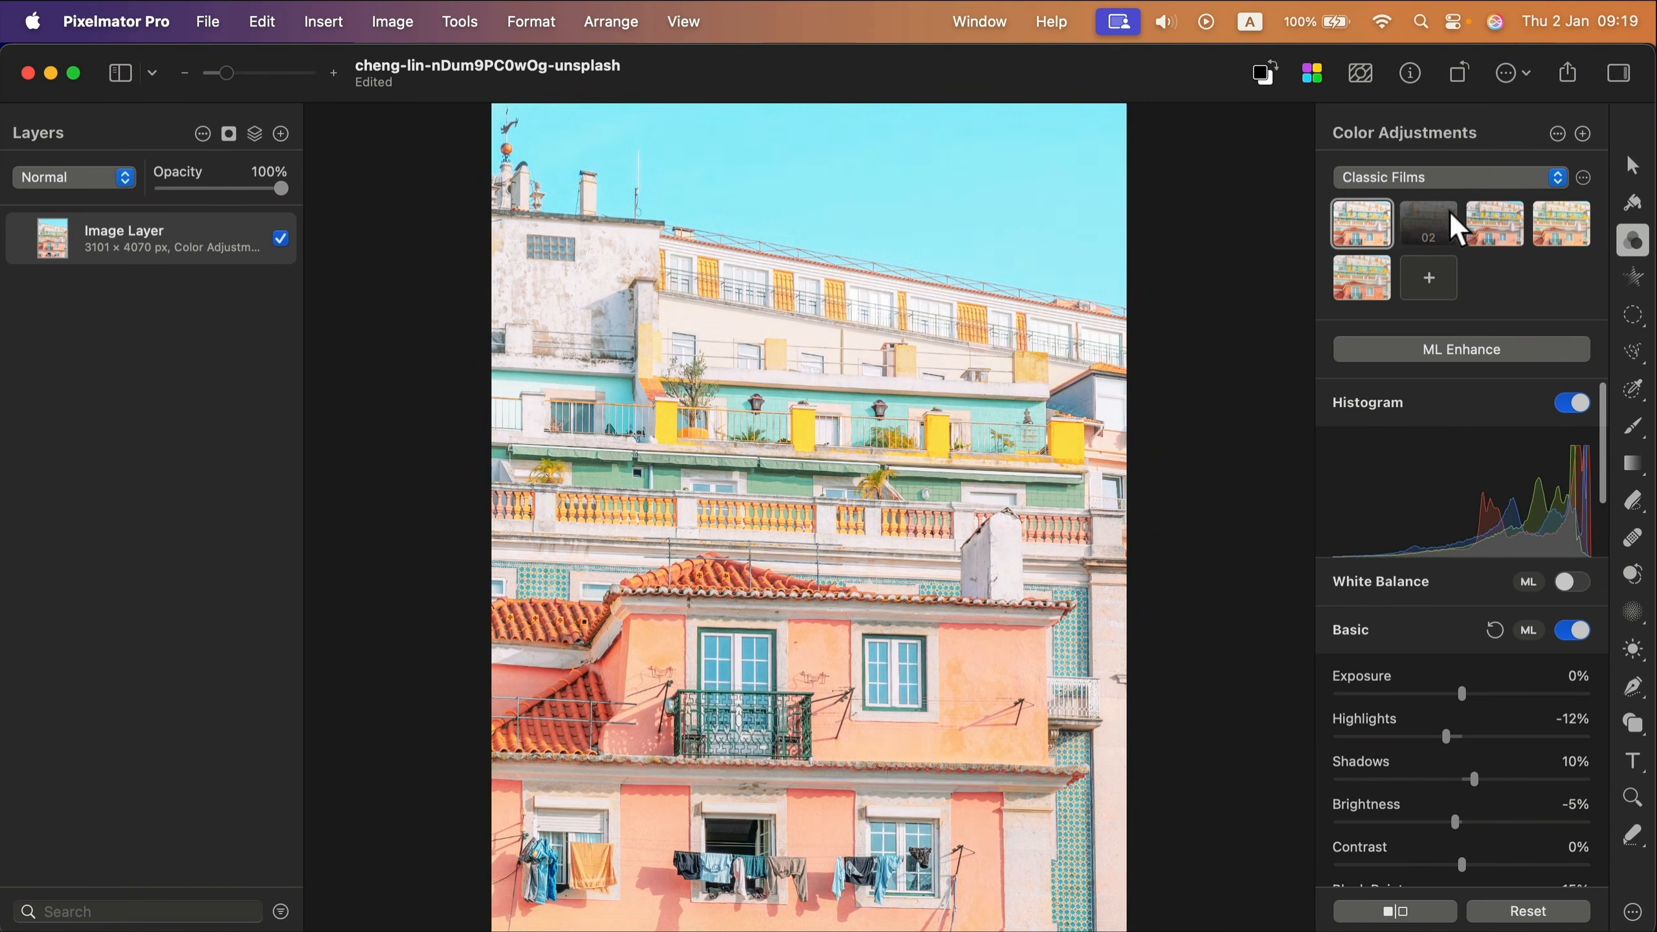
left_click(1566, 223)
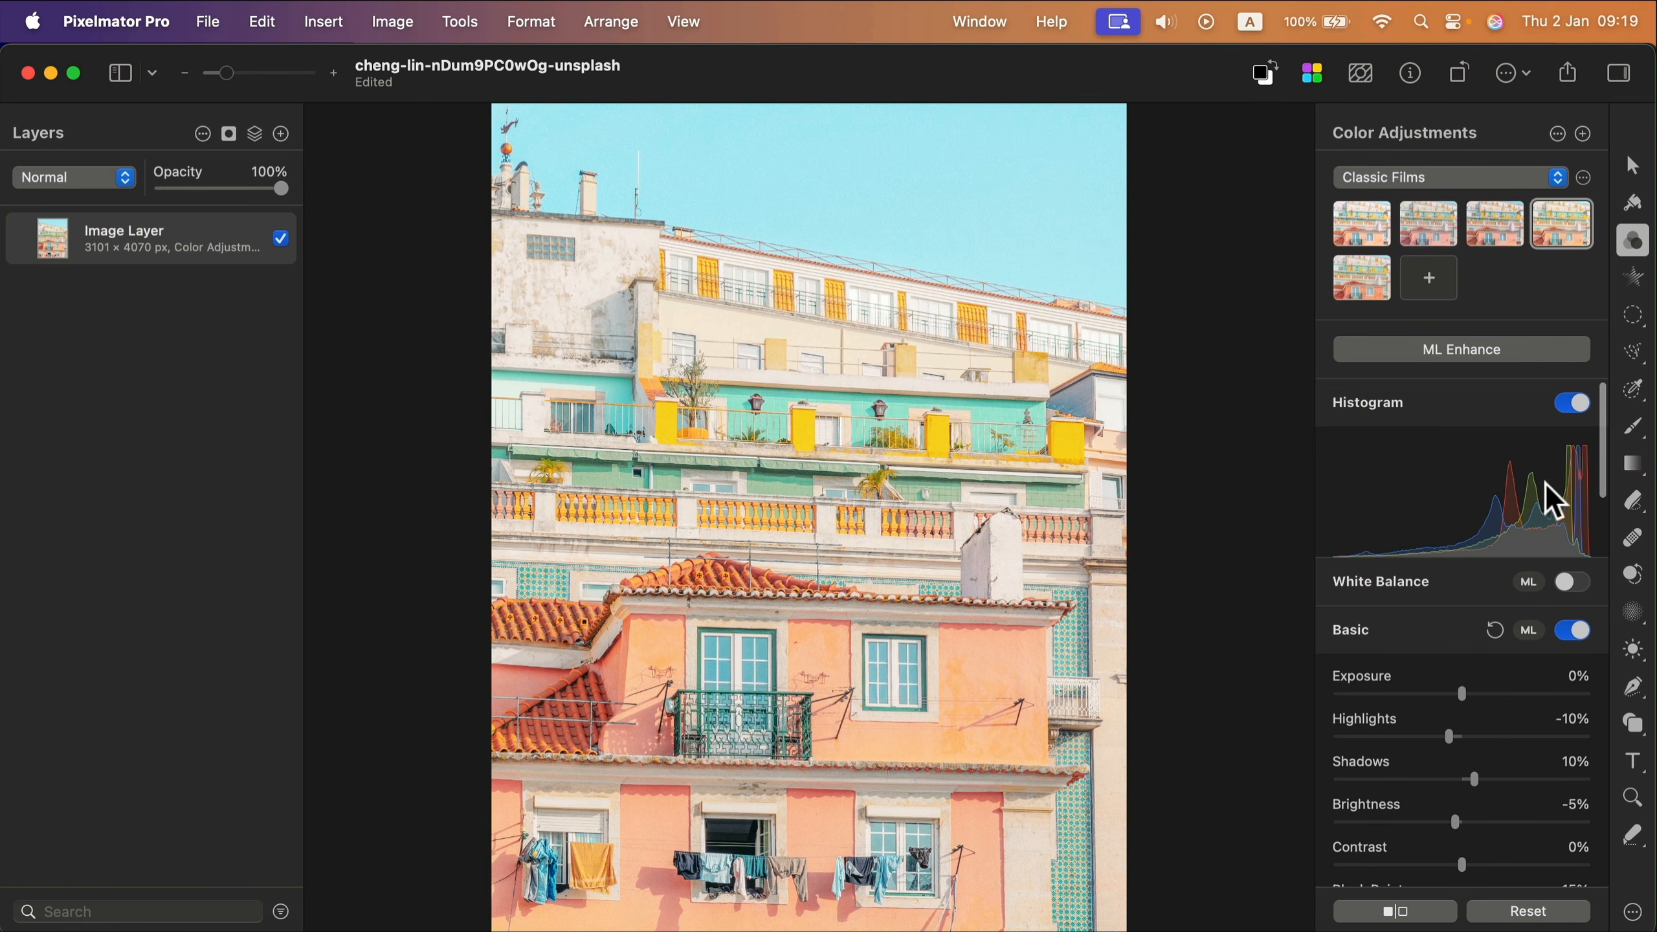
- Set the photo's Basic adjustments to Exposure -73%, Shadows 16% and Highlights 6%
scroll(1491, 741, "down", 5)
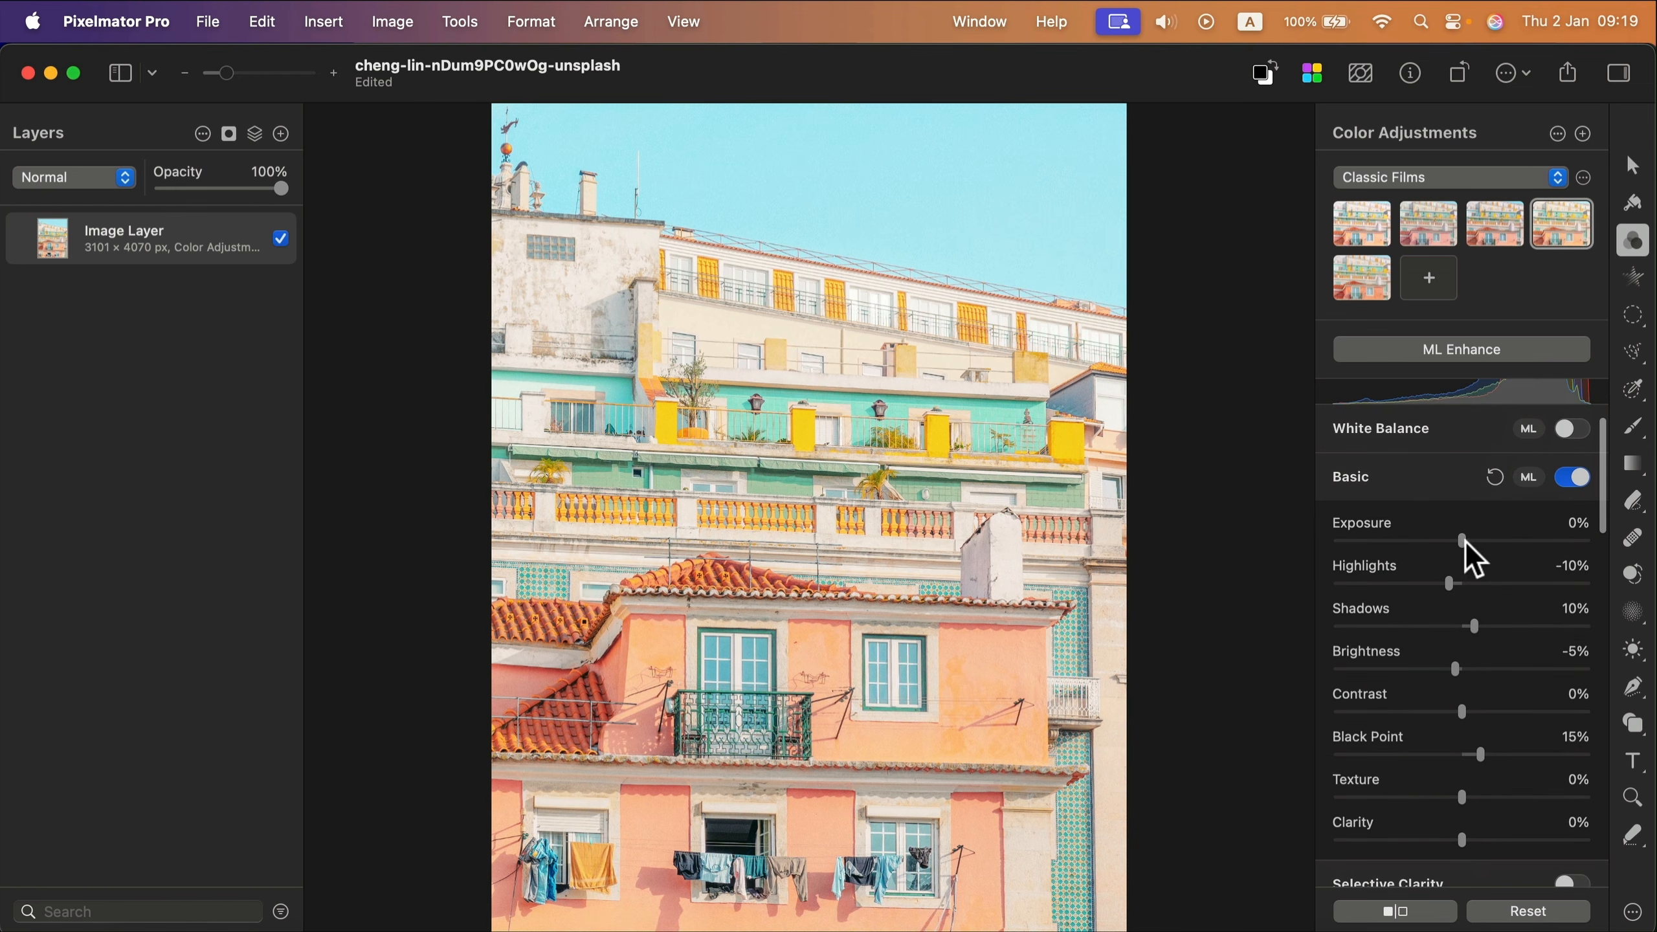
left_click_drag(1466, 544, 1416, 538)
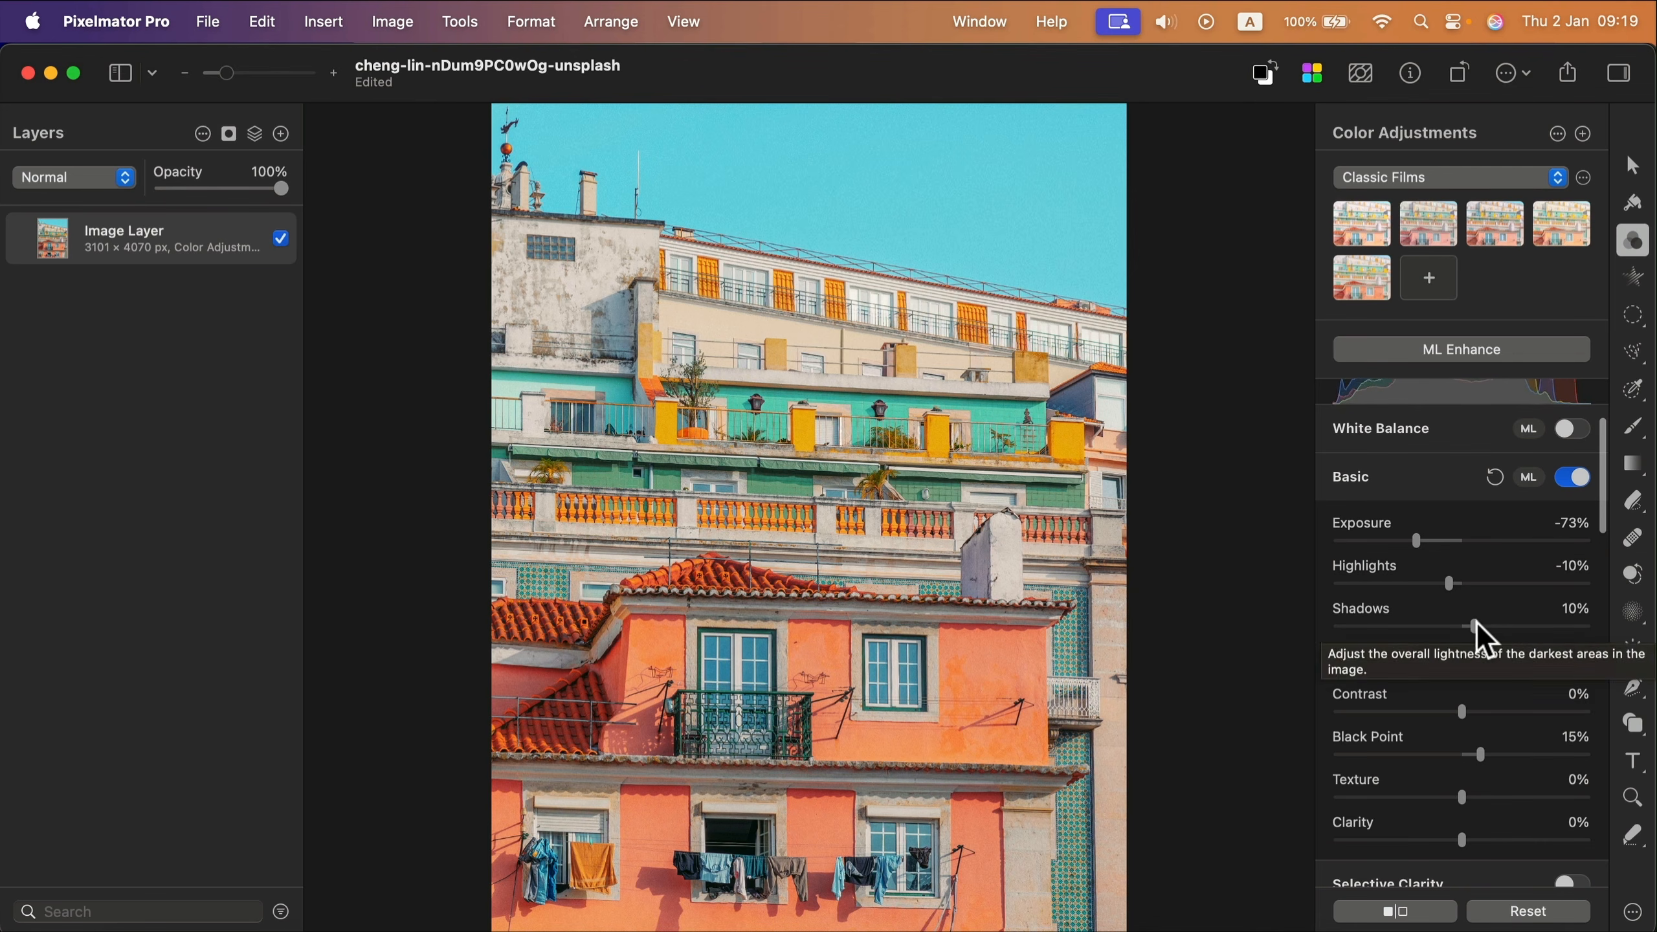
left_click_drag(1475, 625, 1470, 580)
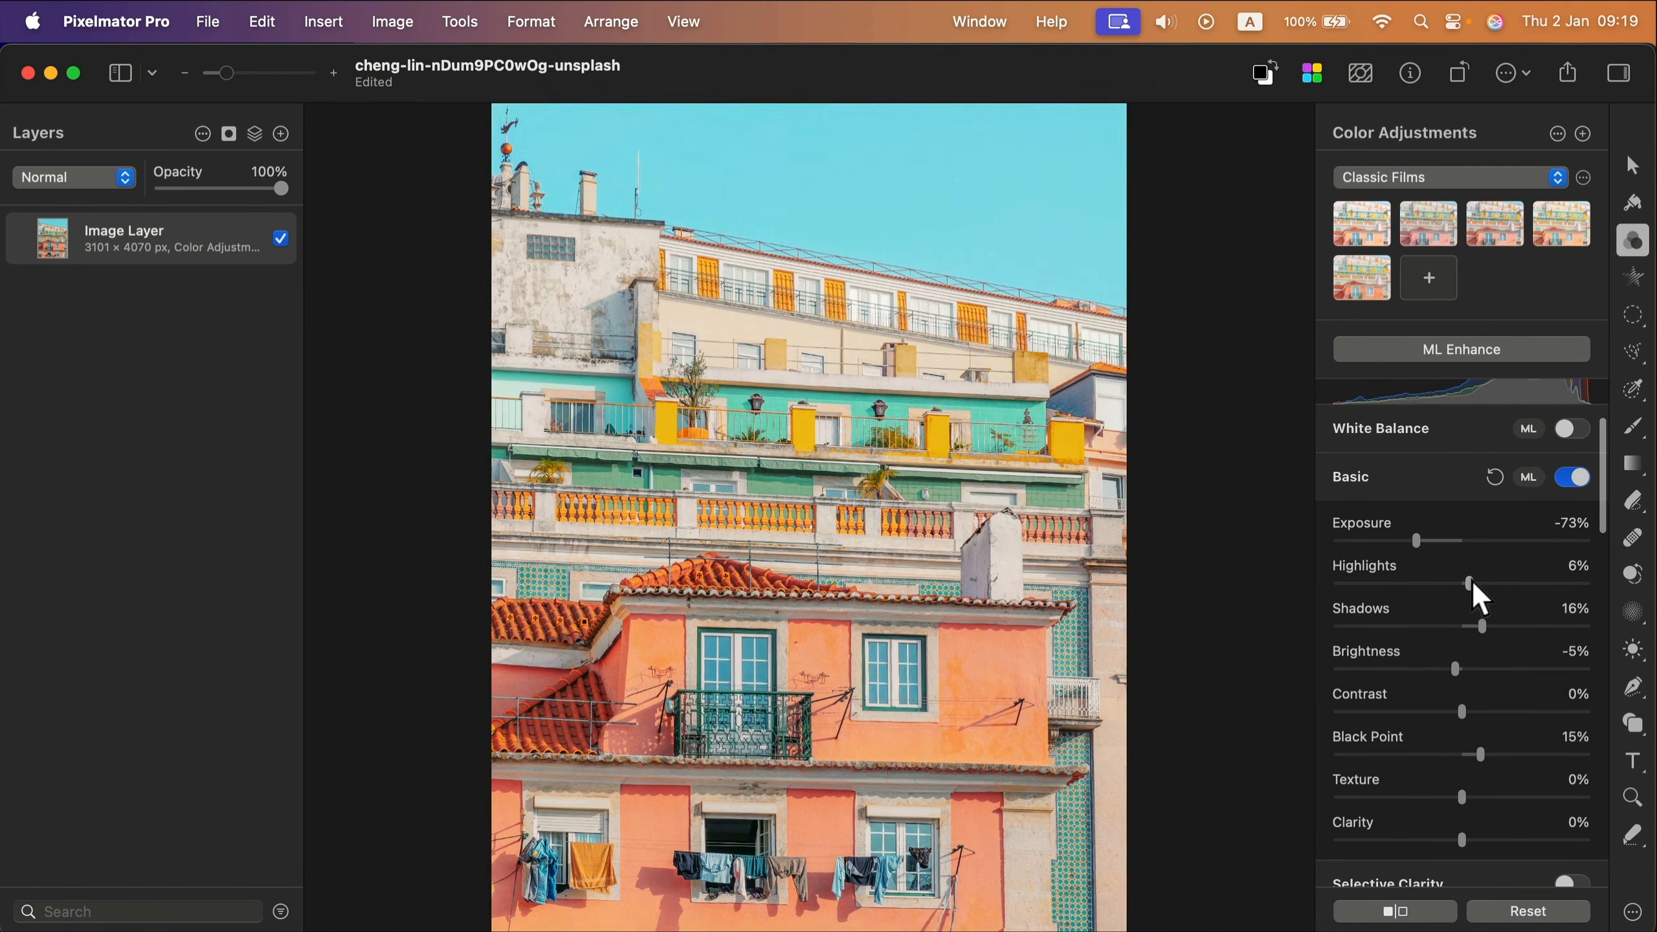
- In Selective Color, set the photo's yellows to Hue -100%, Saturation 21% and Brightness -33%
scroll(1483, 707, "down", 2)
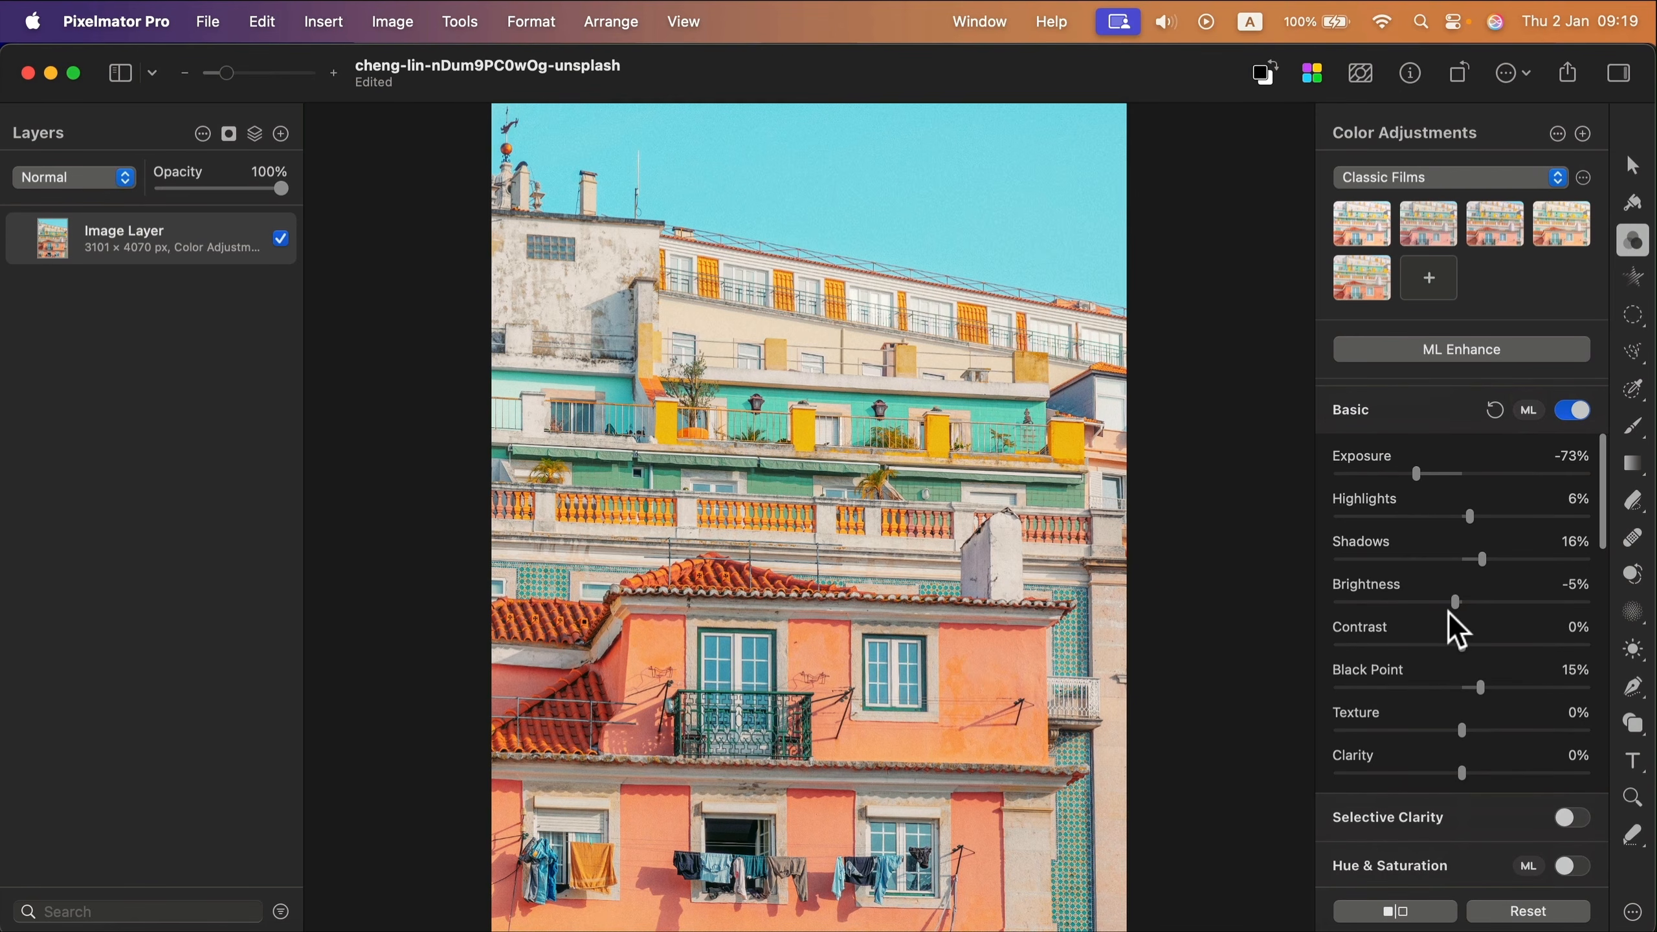
scroll(1448, 611, "down", 6)
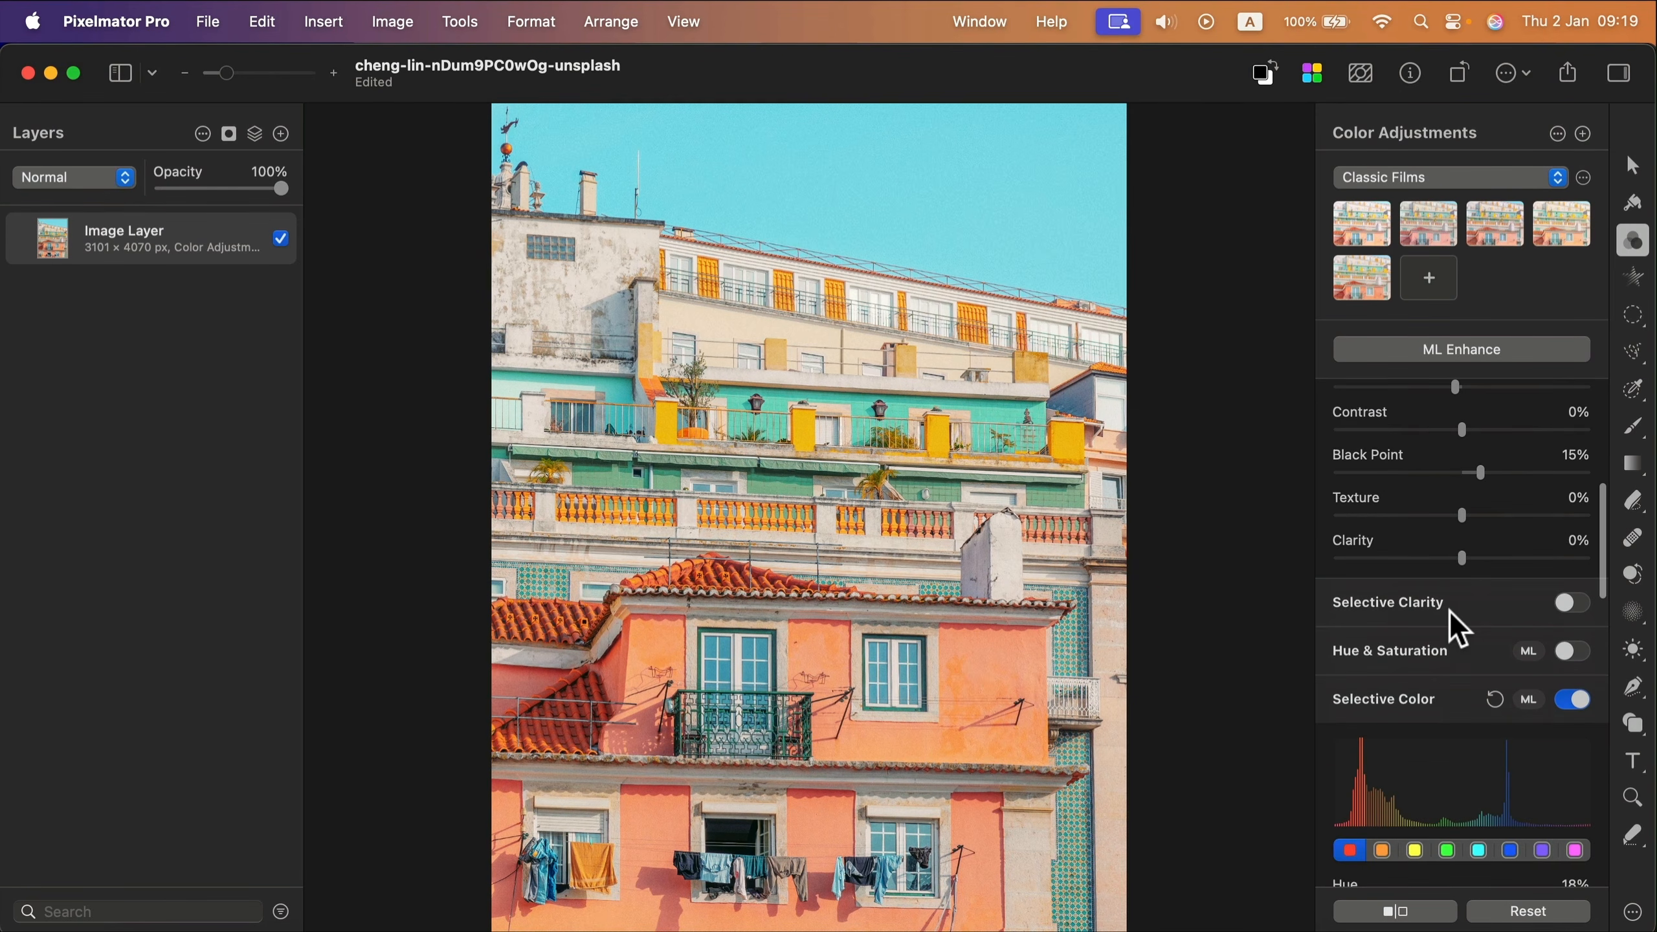
scroll(1377, 757, "down", 2)
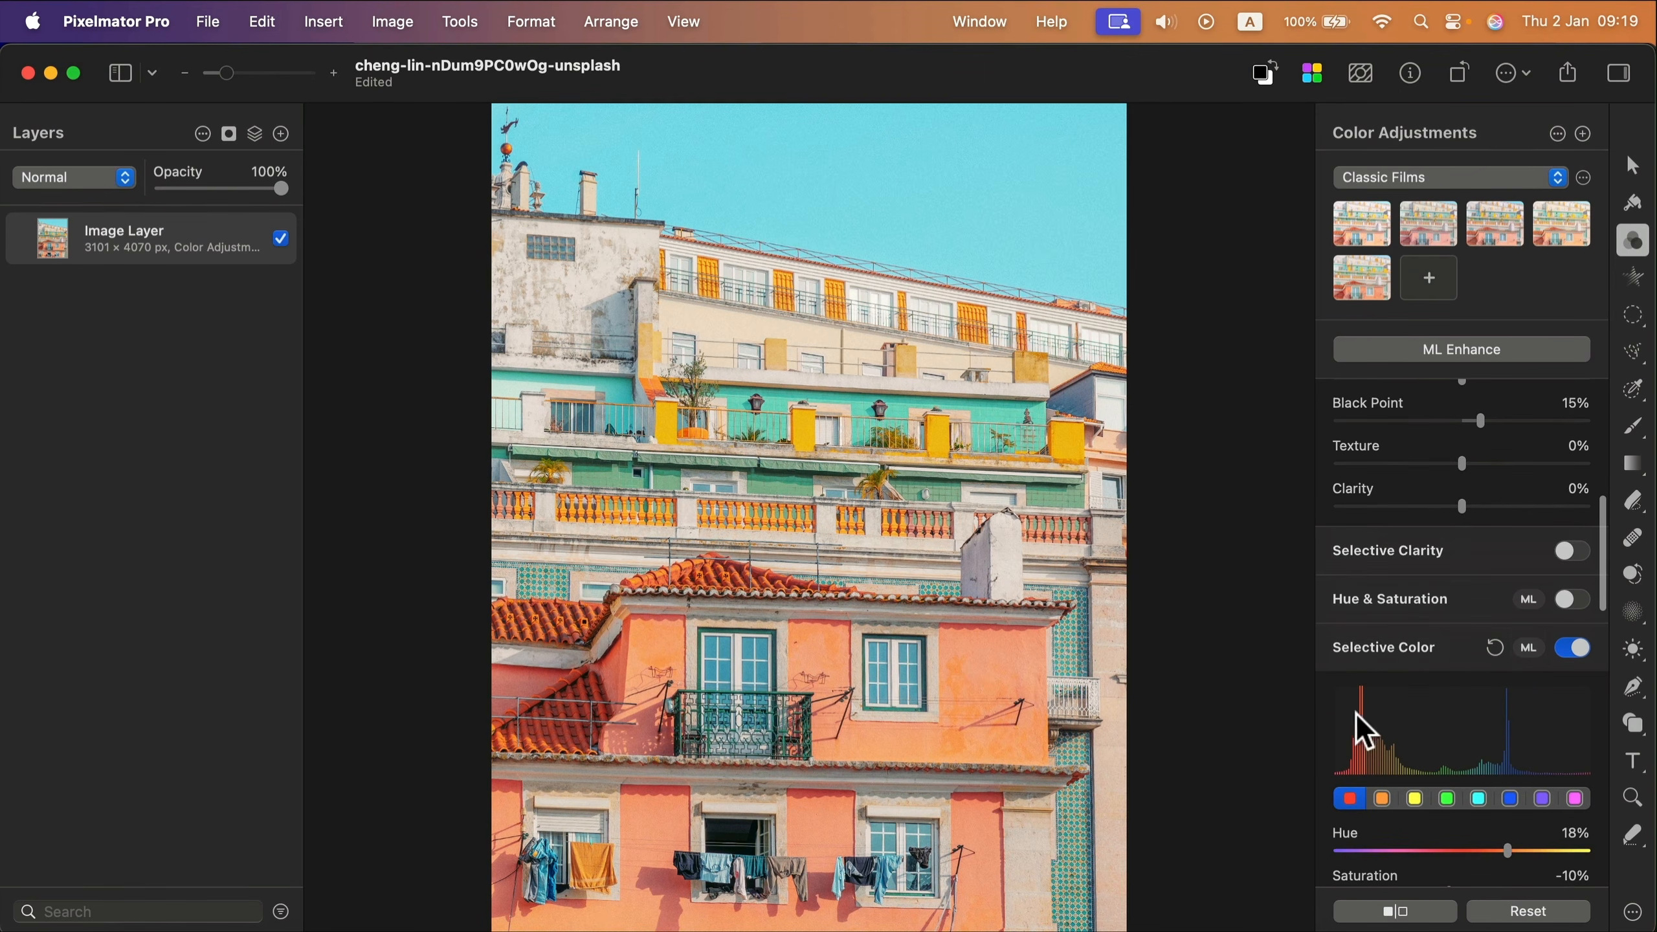
scroll(1367, 720, "down", 2)
scroll(1360, 754, "down", 1)
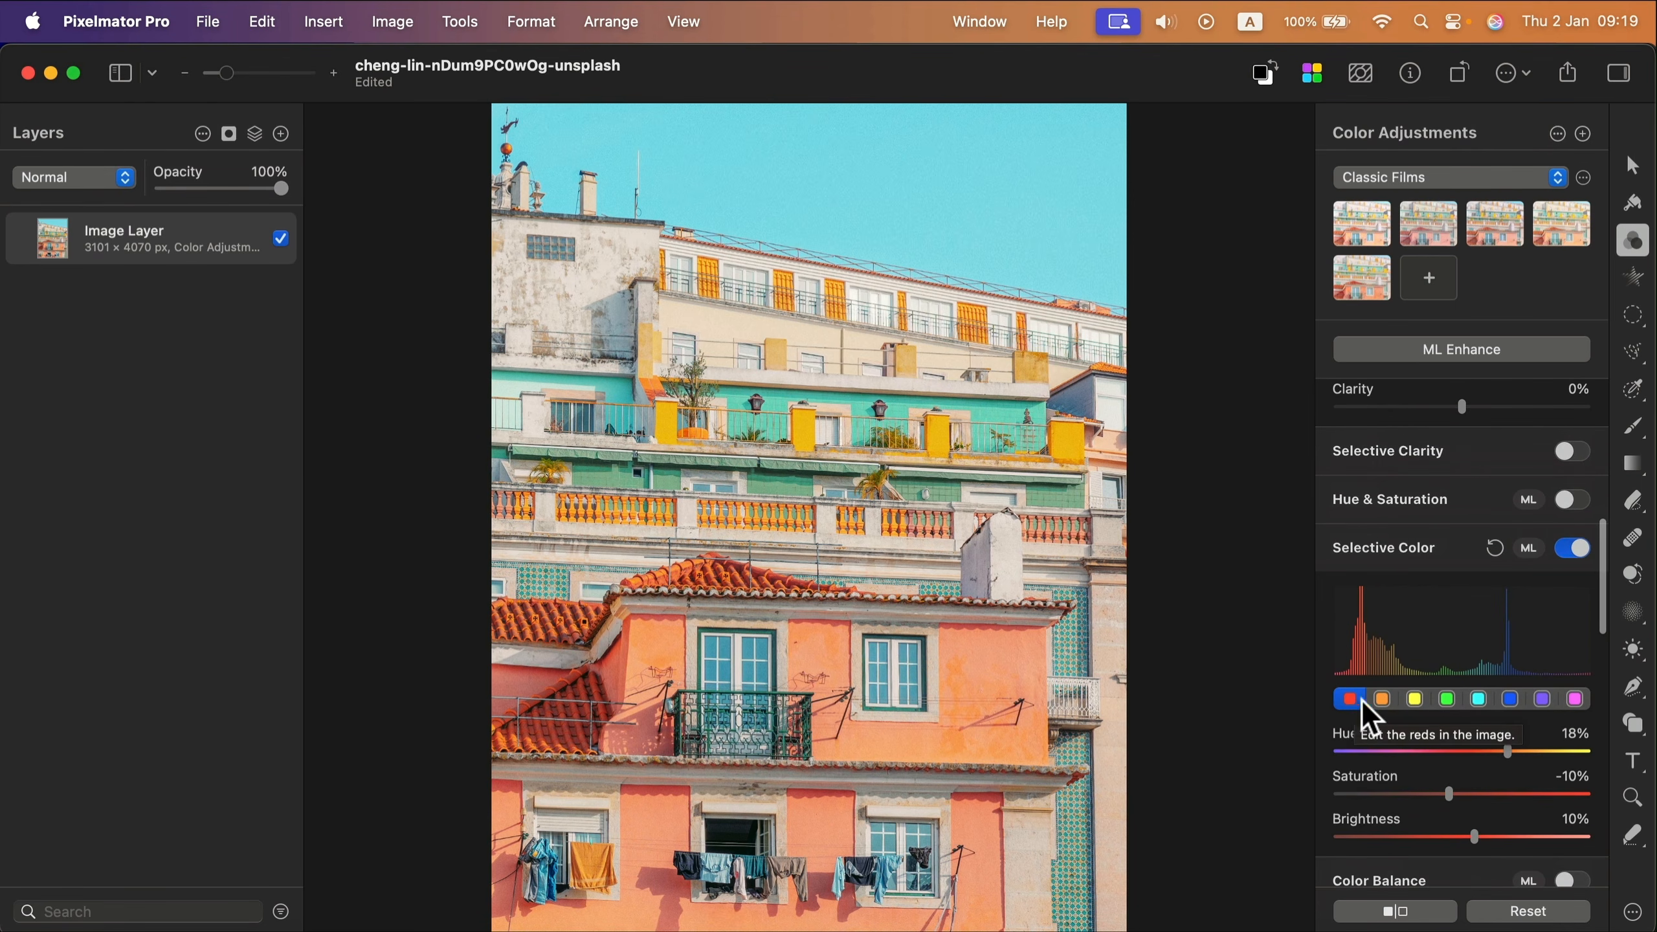
left_click(1413, 701)
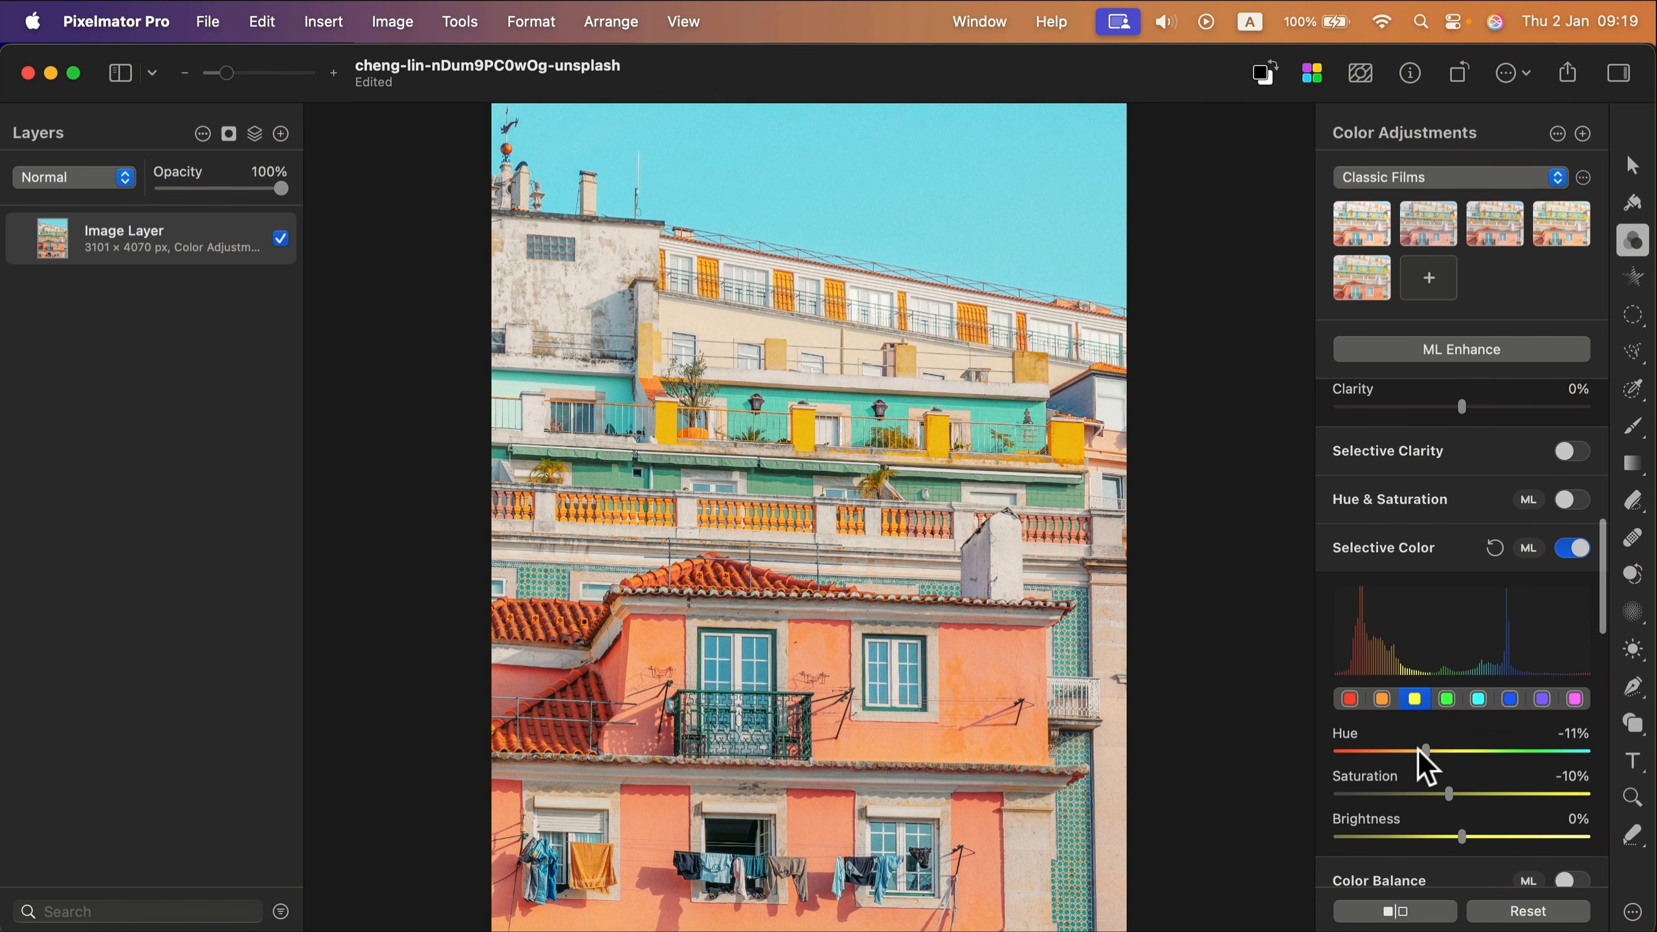
left_click_drag(1422, 746, 1290, 744)
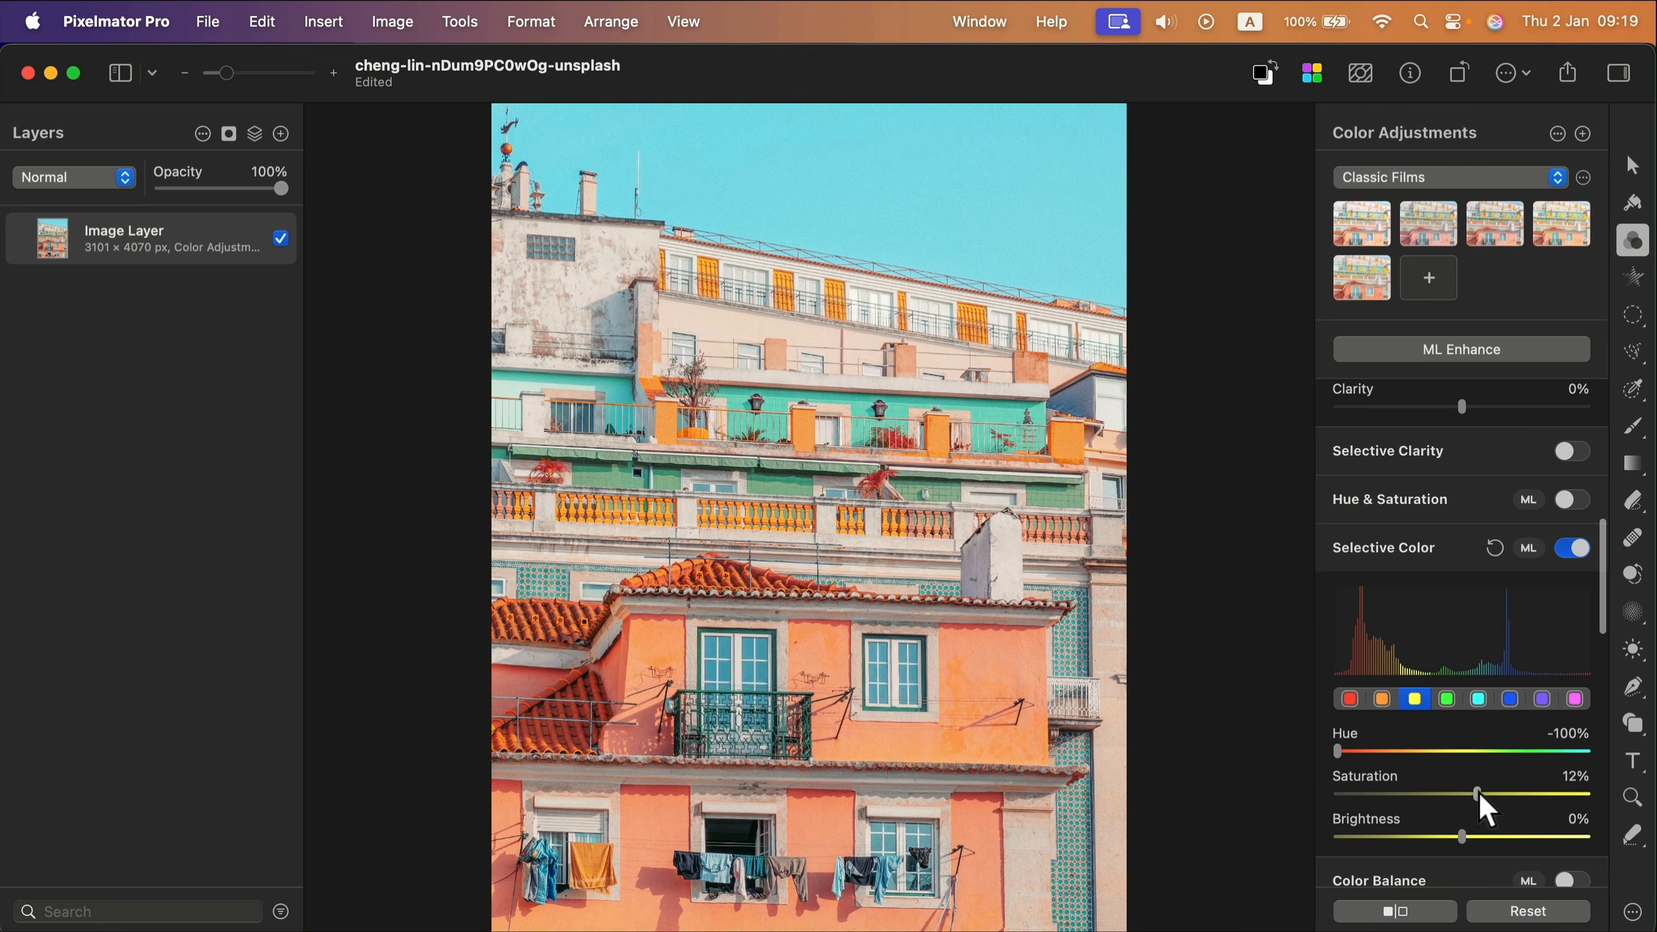
left_click_drag(1472, 828, 1427, 832)
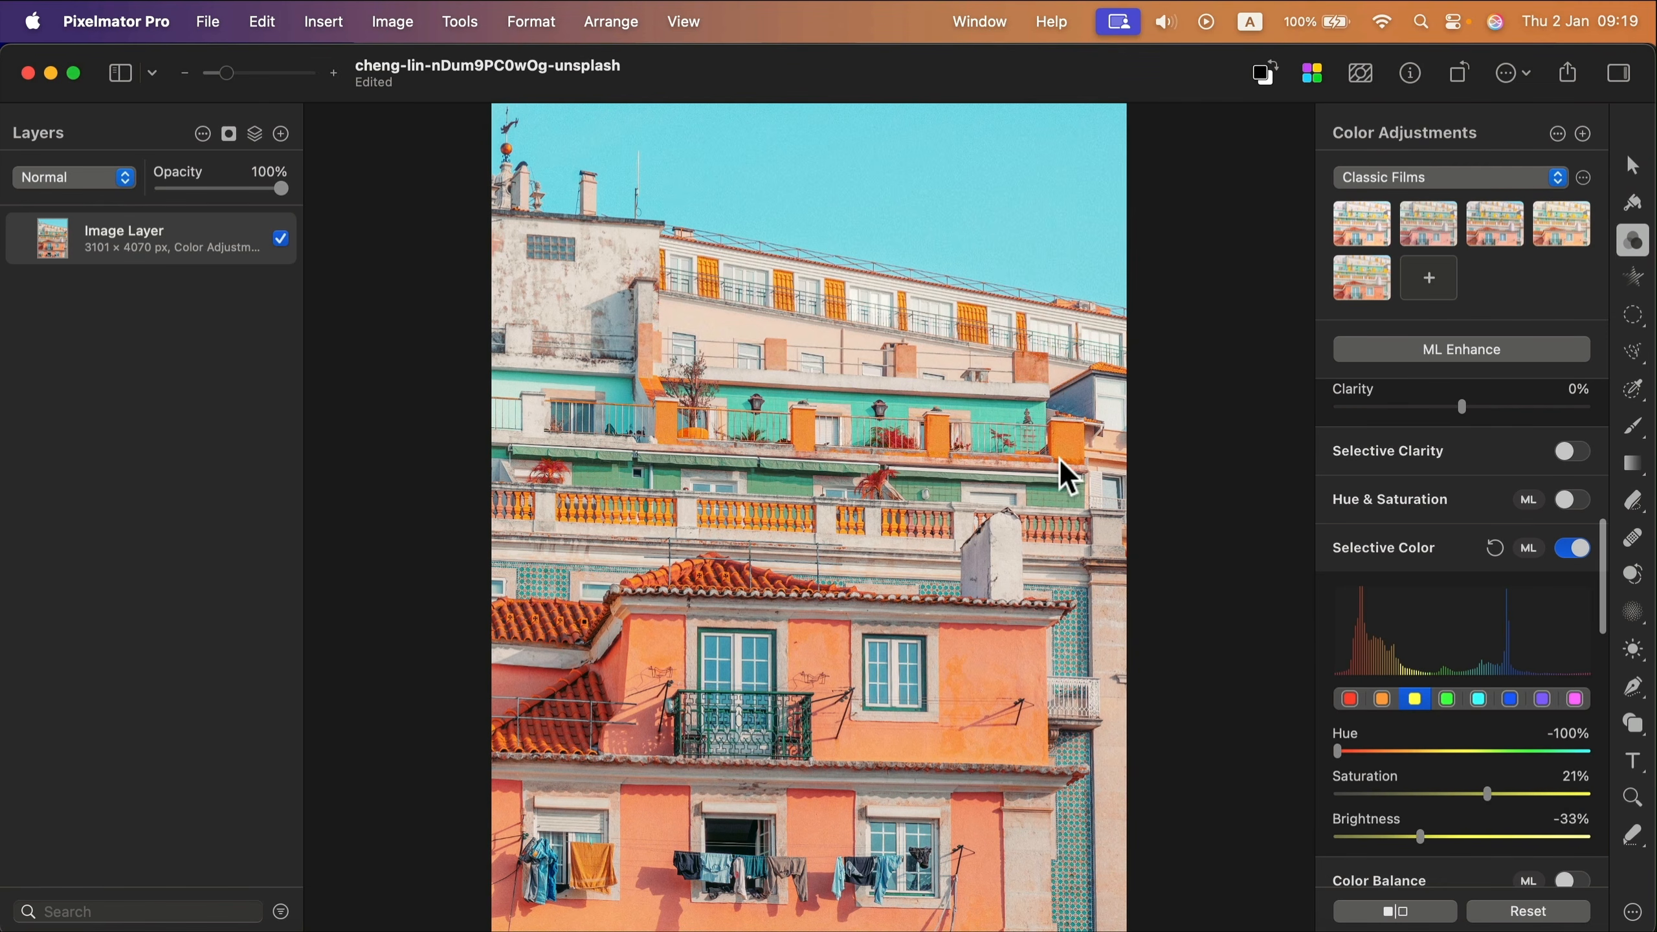
- In Selective Color, shift the Hue of both the oranges and the blues to -100%
left_click(1380, 704)
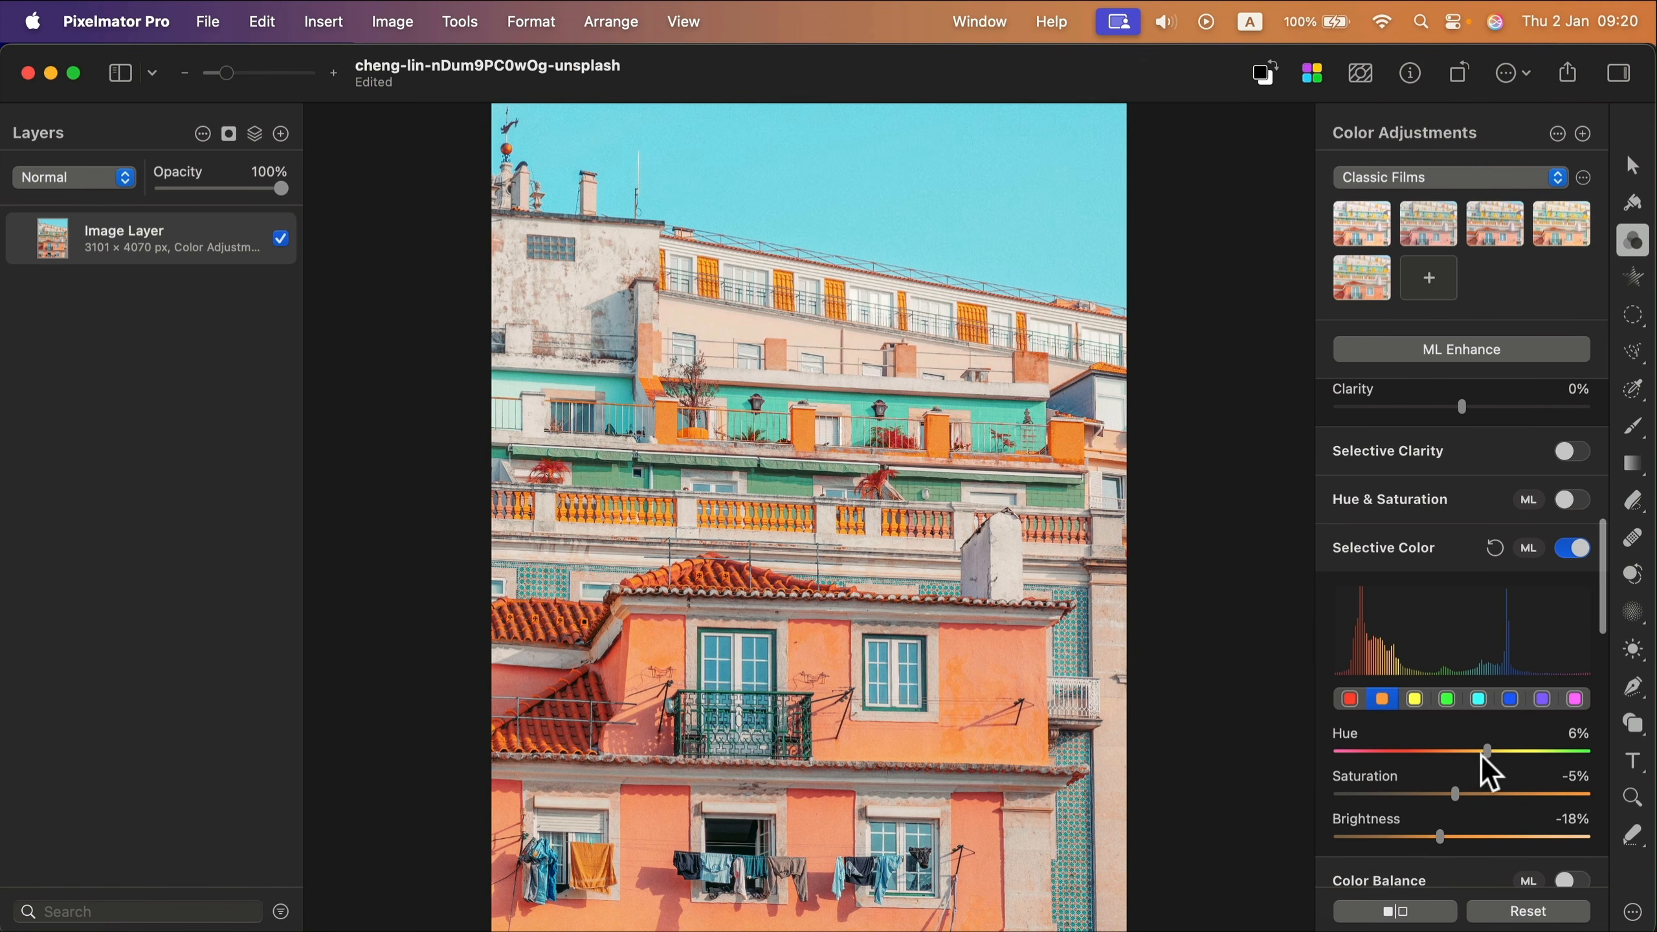
left_click_drag(1486, 752, 1293, 743)
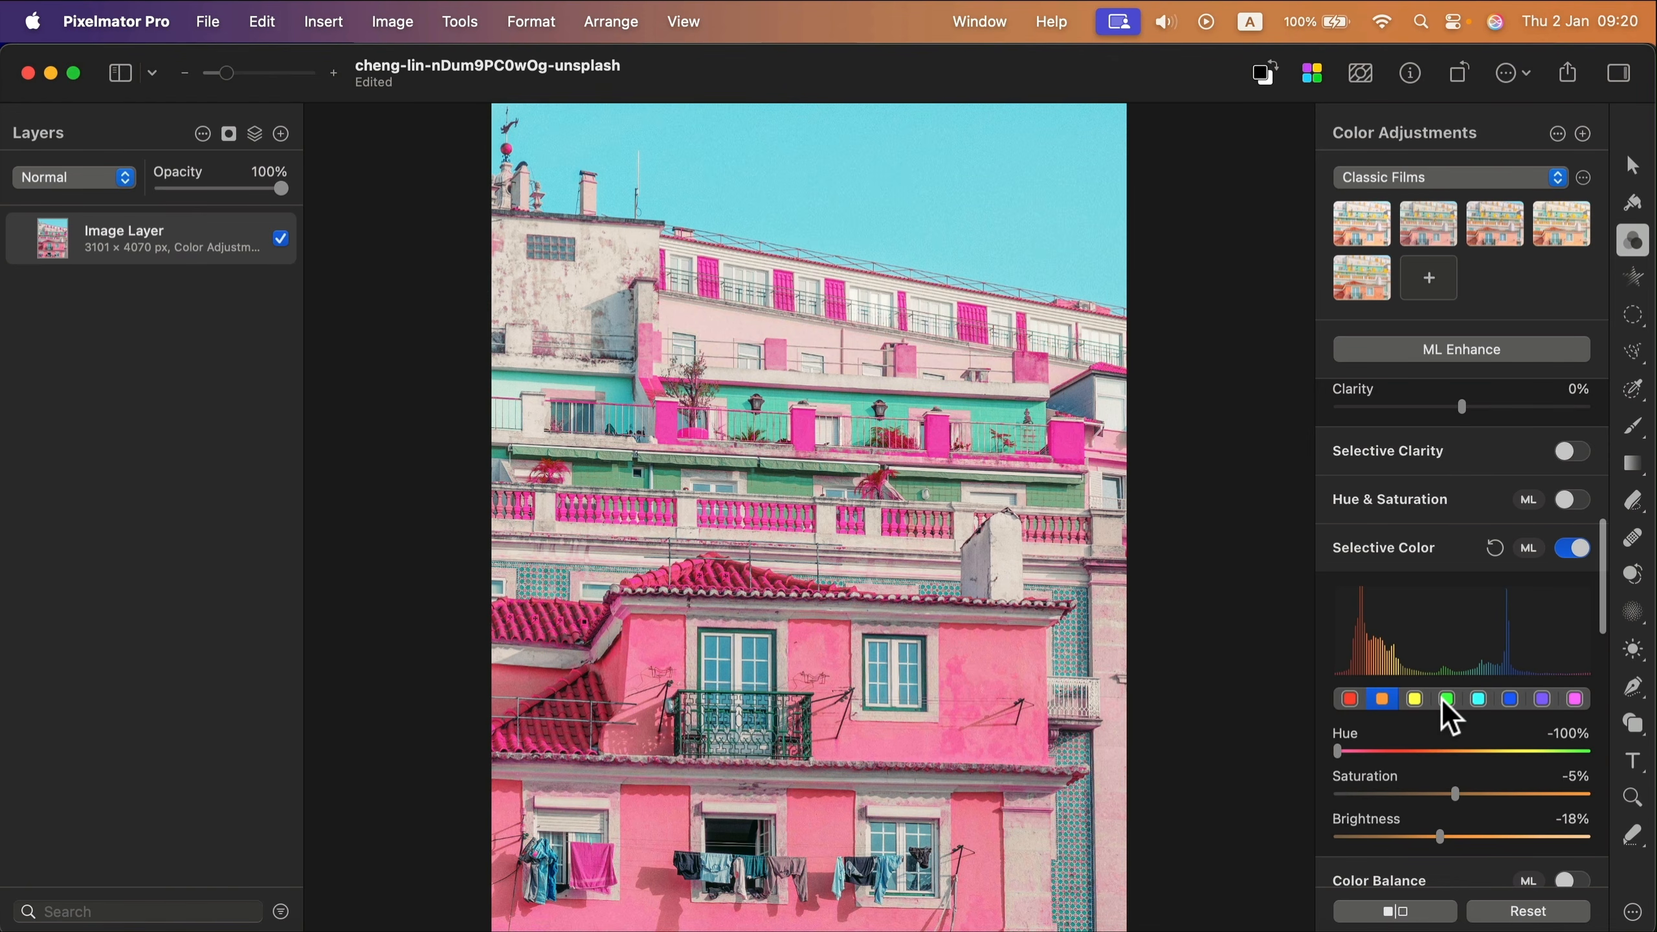
left_click(1511, 699)
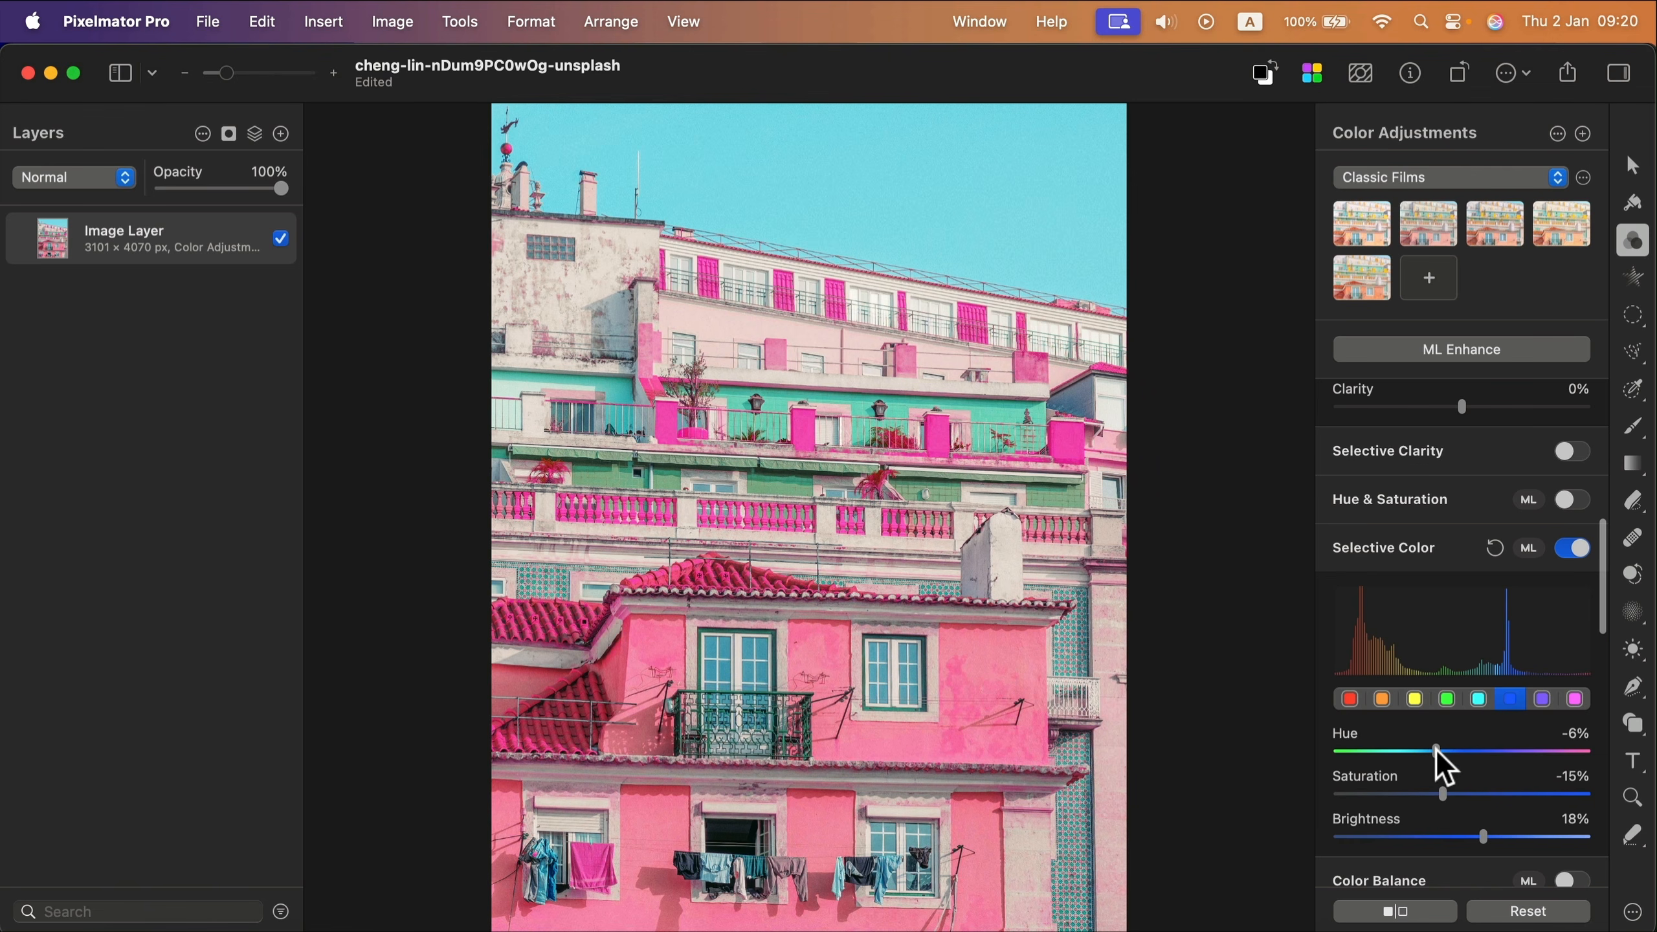
left_click_drag(1435, 750, 1302, 755)
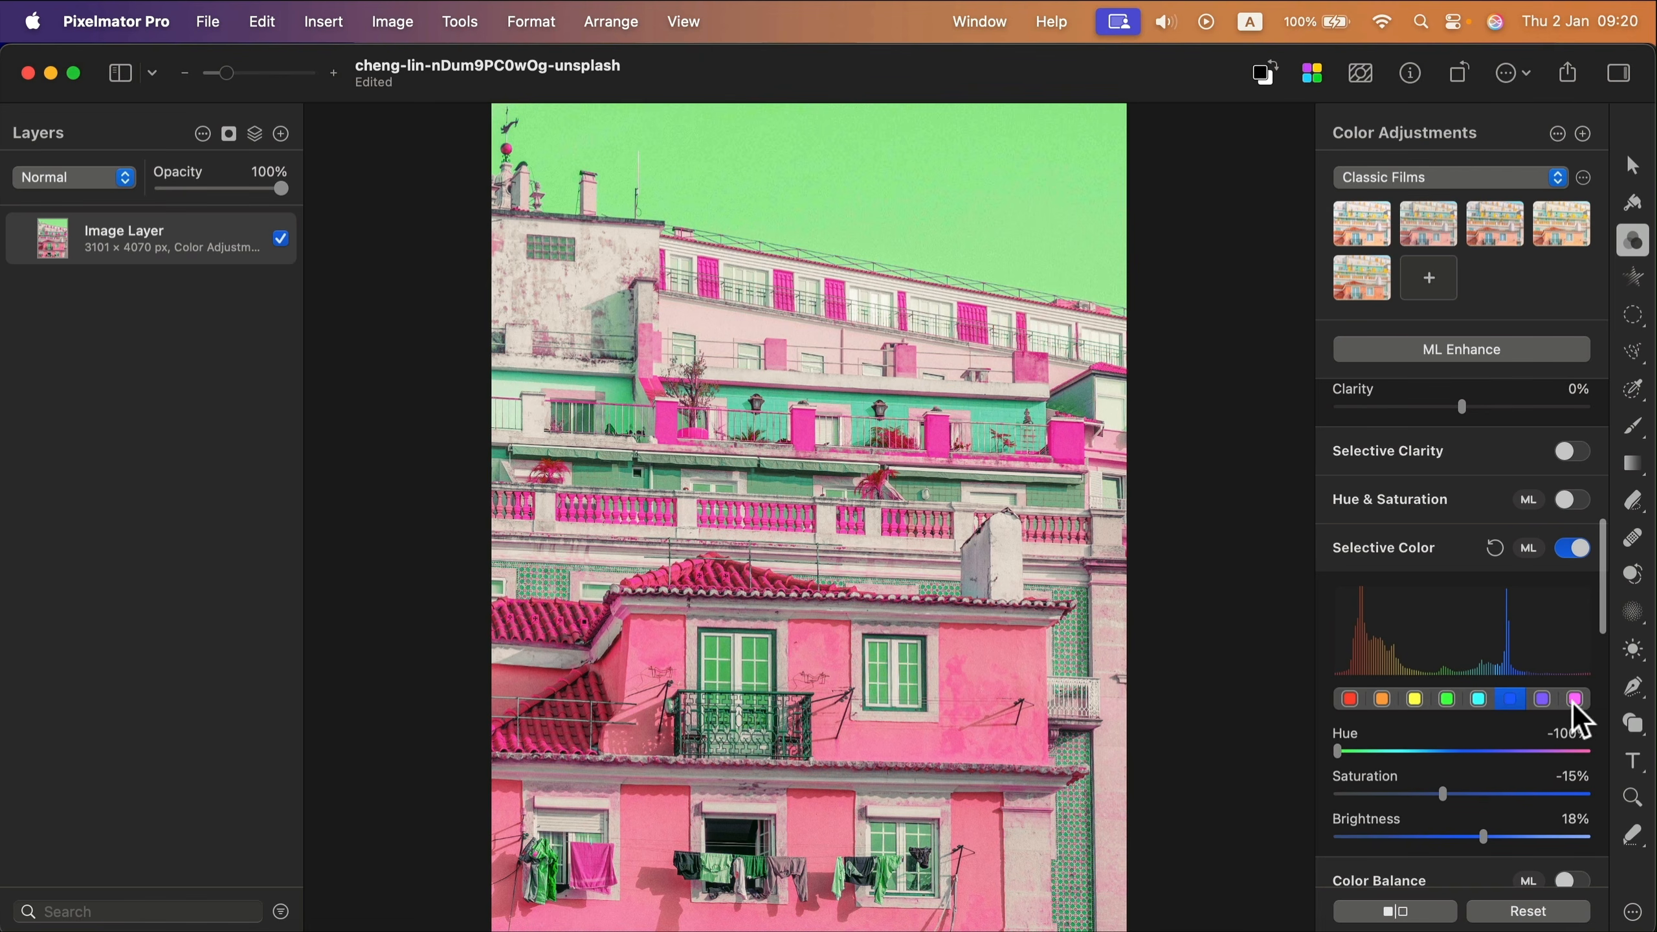
- Reset Selective Color, and set the reds to Hue 100%, Saturation -100% and Brightness -34%
left_click(1494, 550)
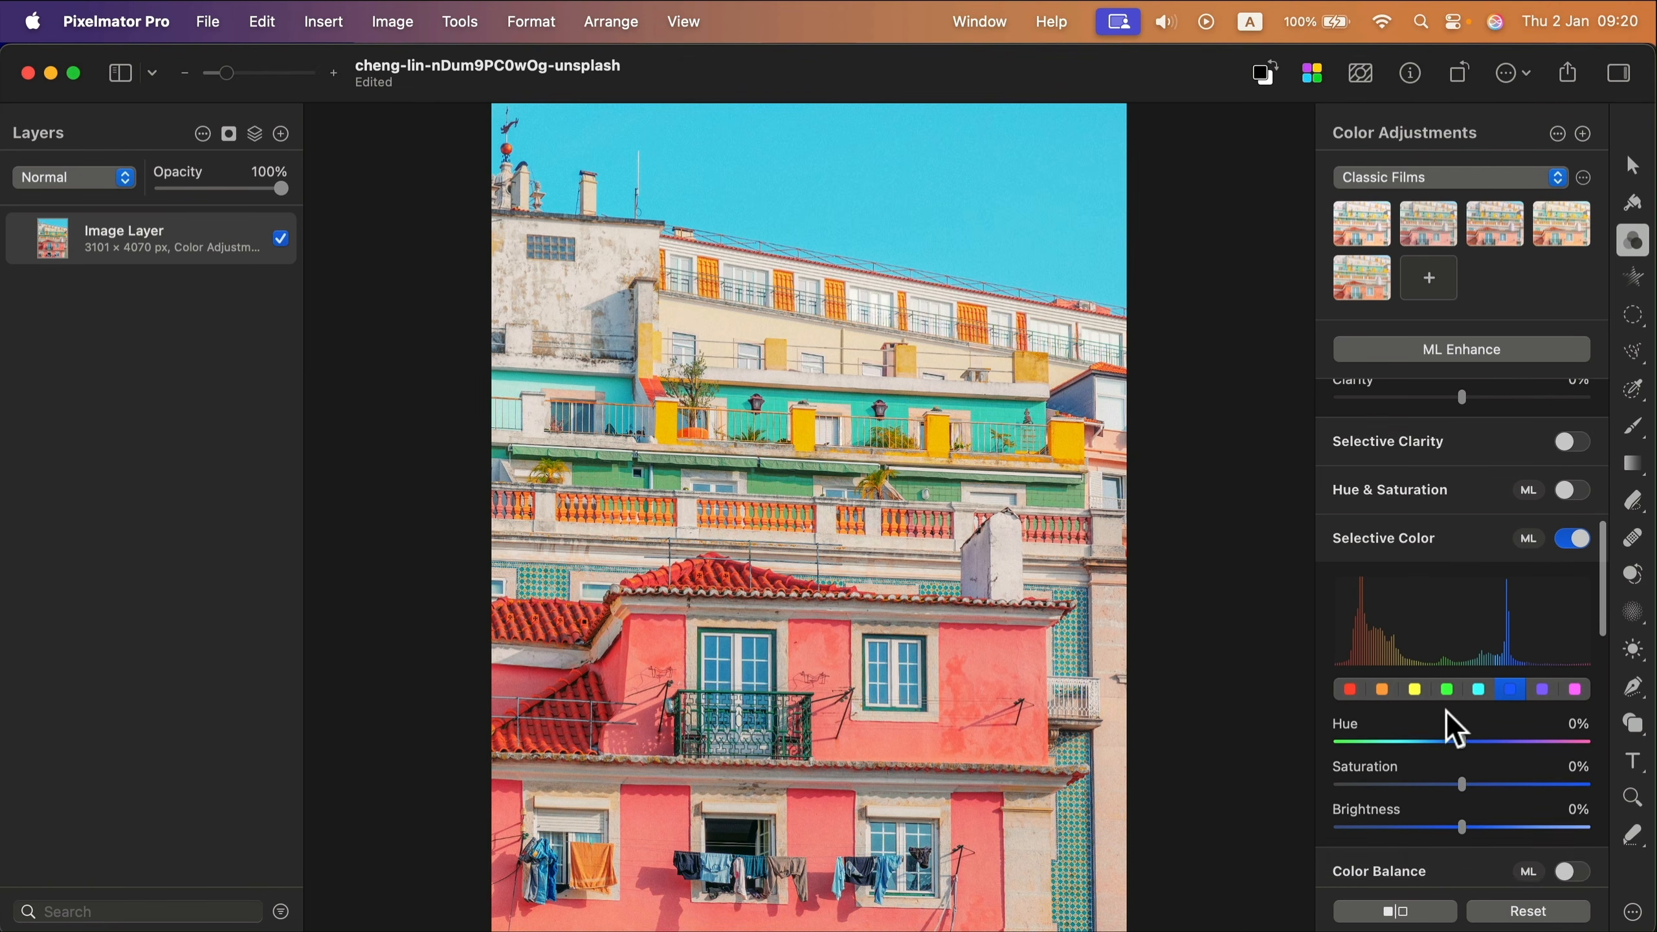
scroll(1448, 712, "down", 2)
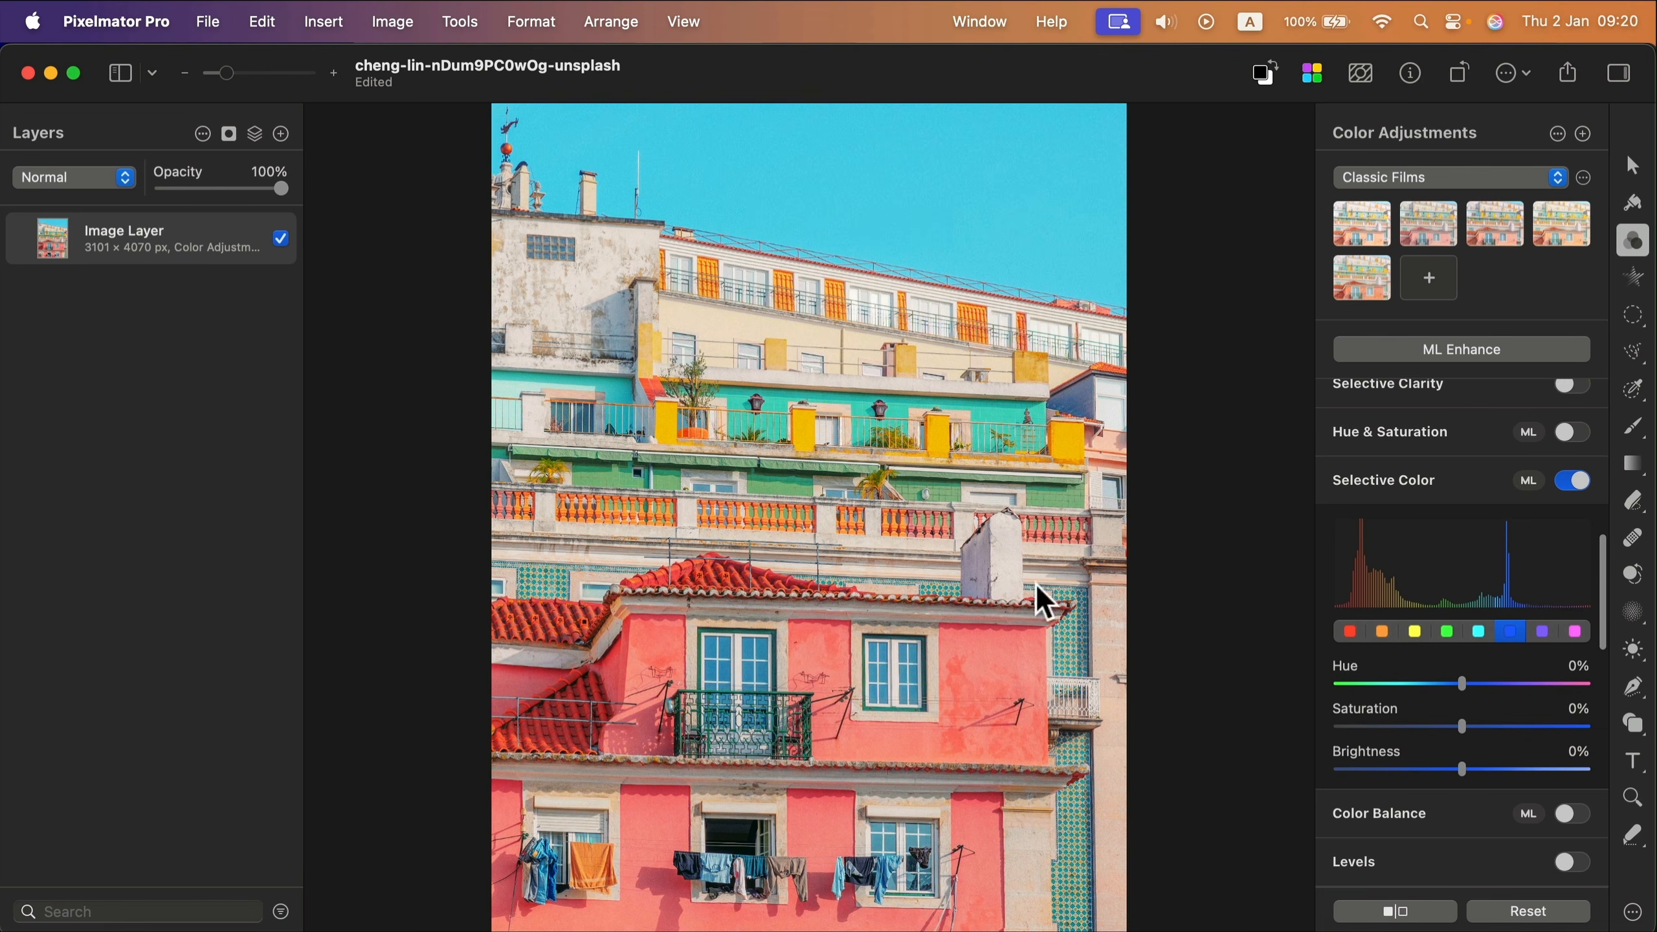
left_click(1544, 633)
left_click(1571, 632)
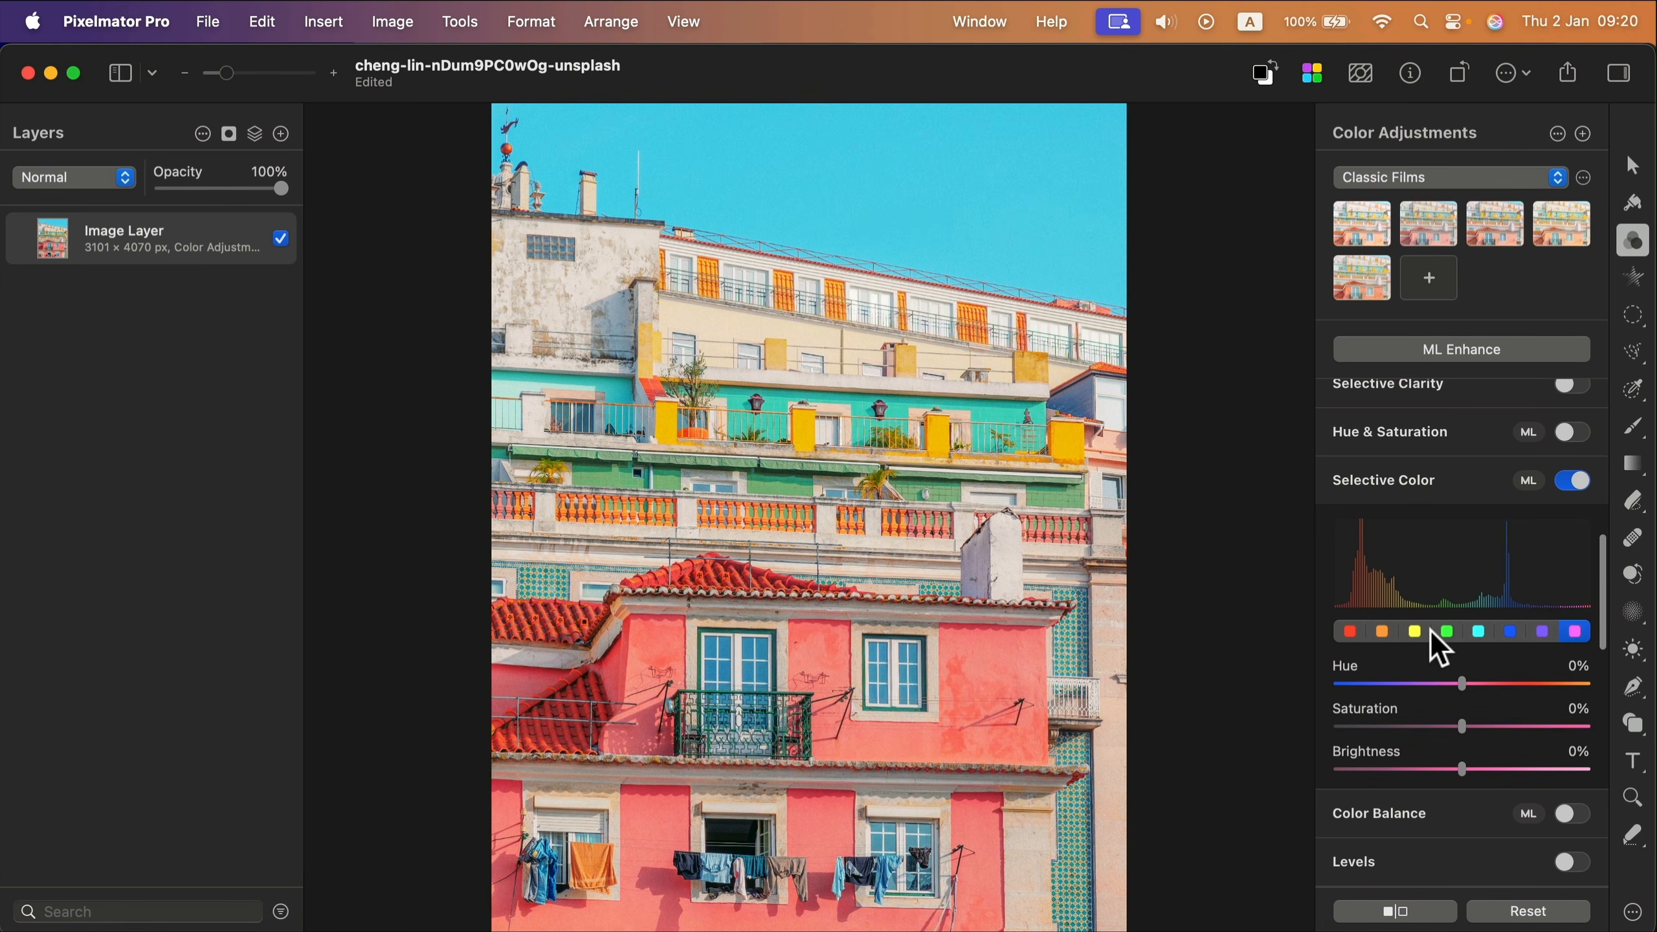
left_click(1350, 631)
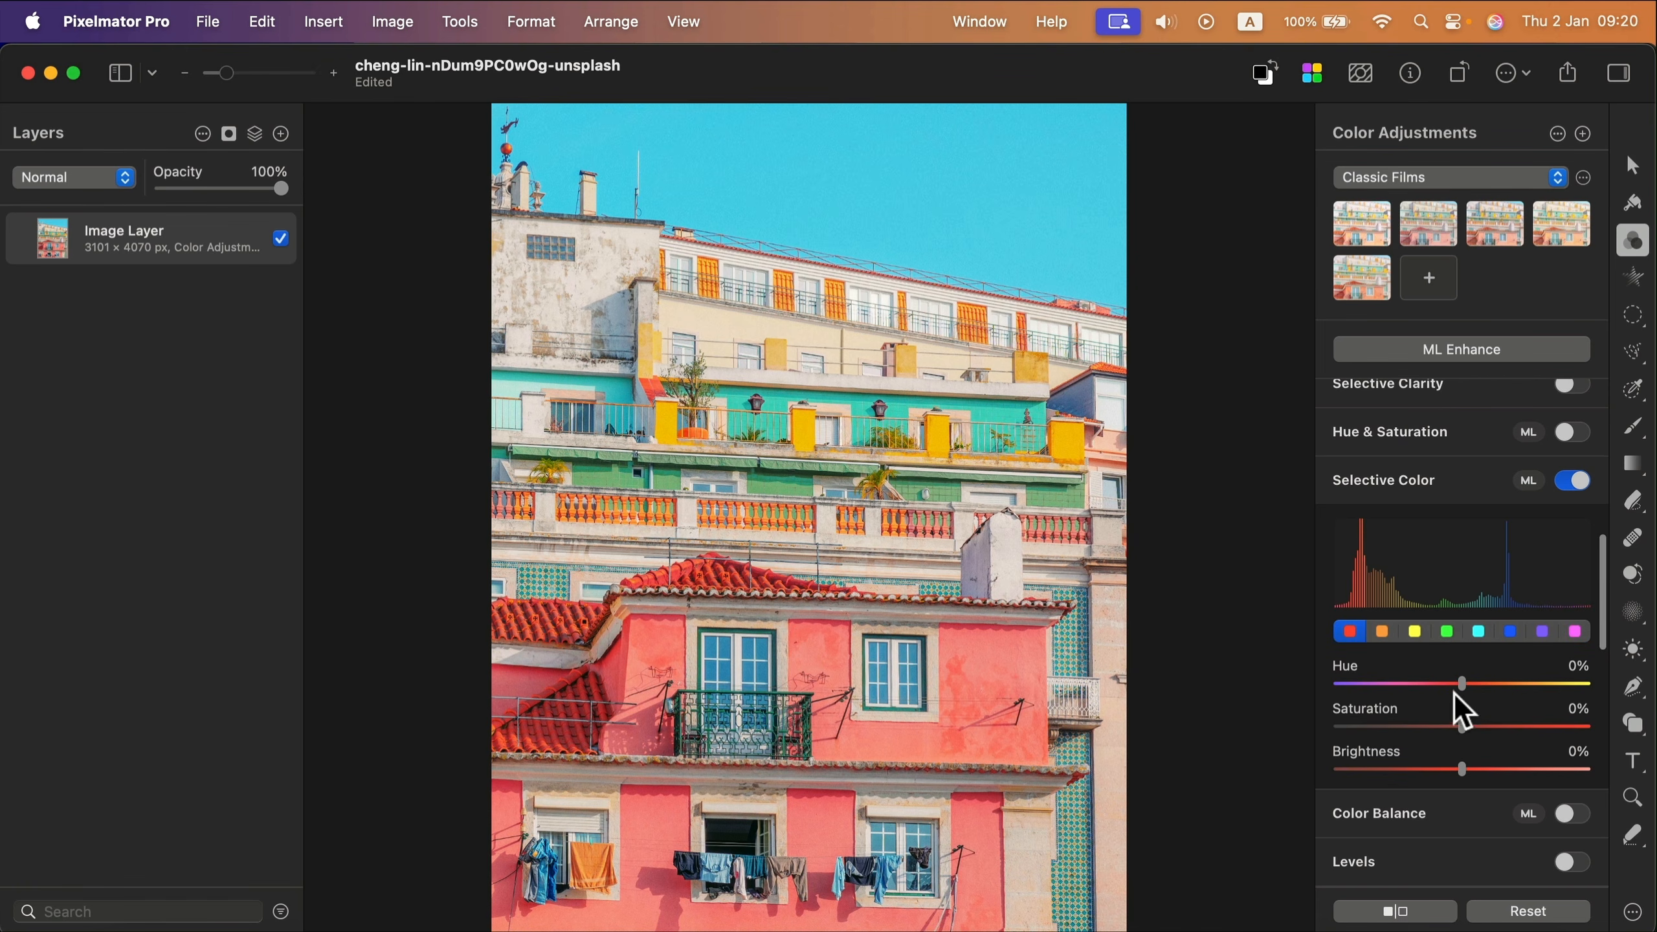
left_click_drag(1480, 689, 1599, 707)
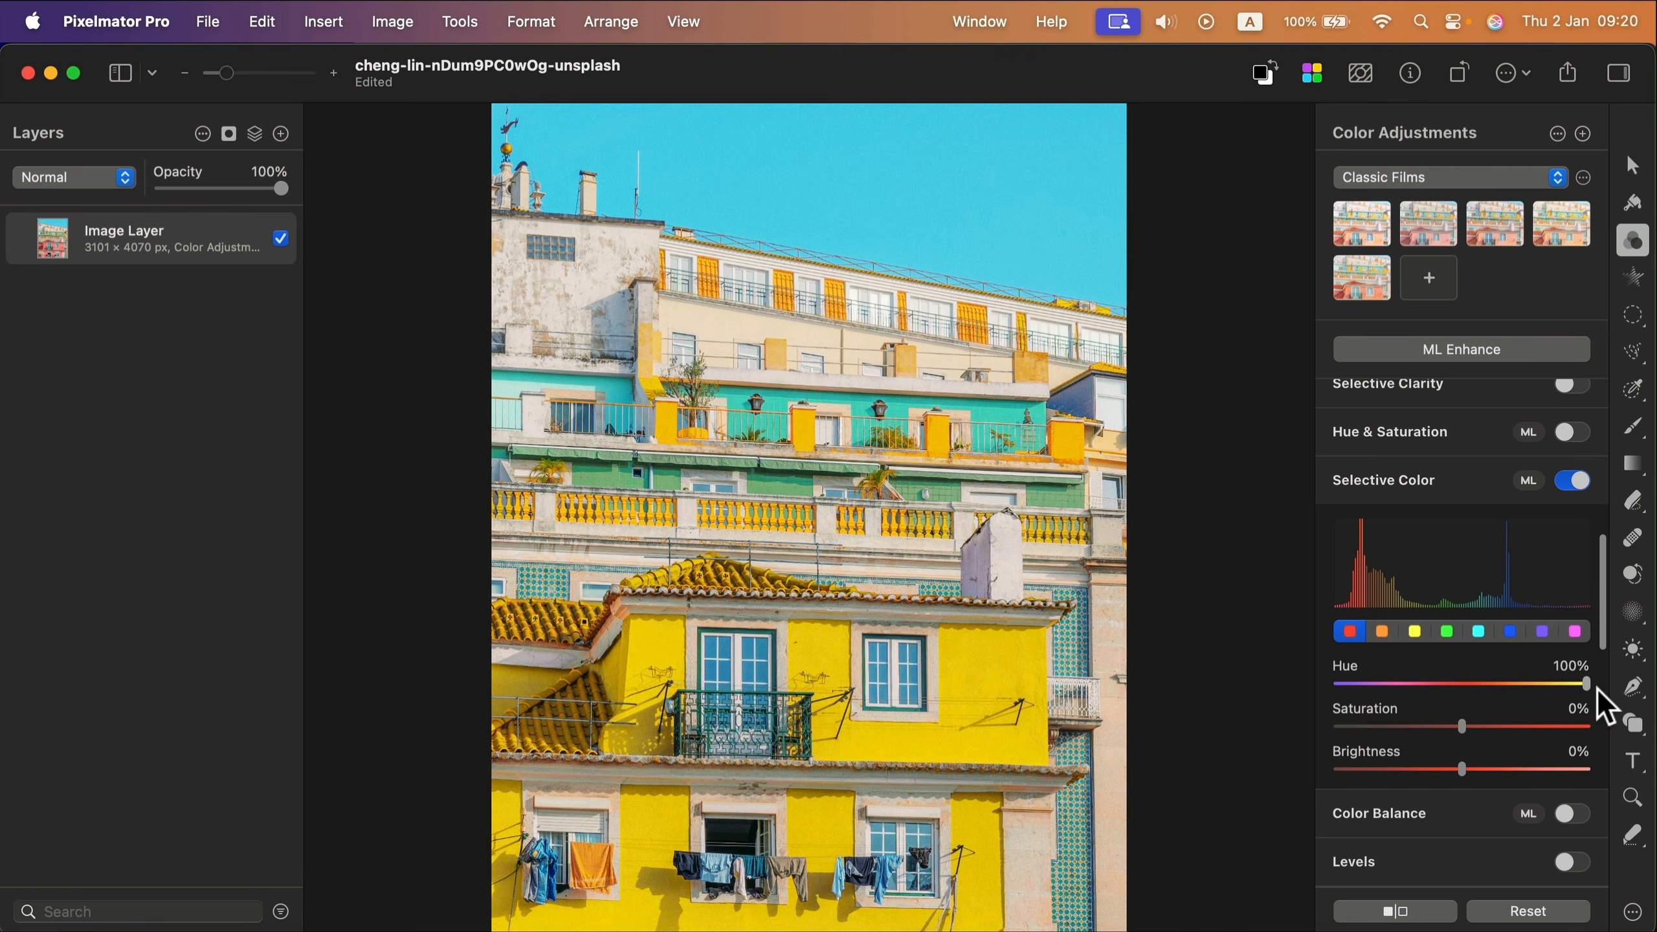
left_click_drag(1465, 725, 1228, 711)
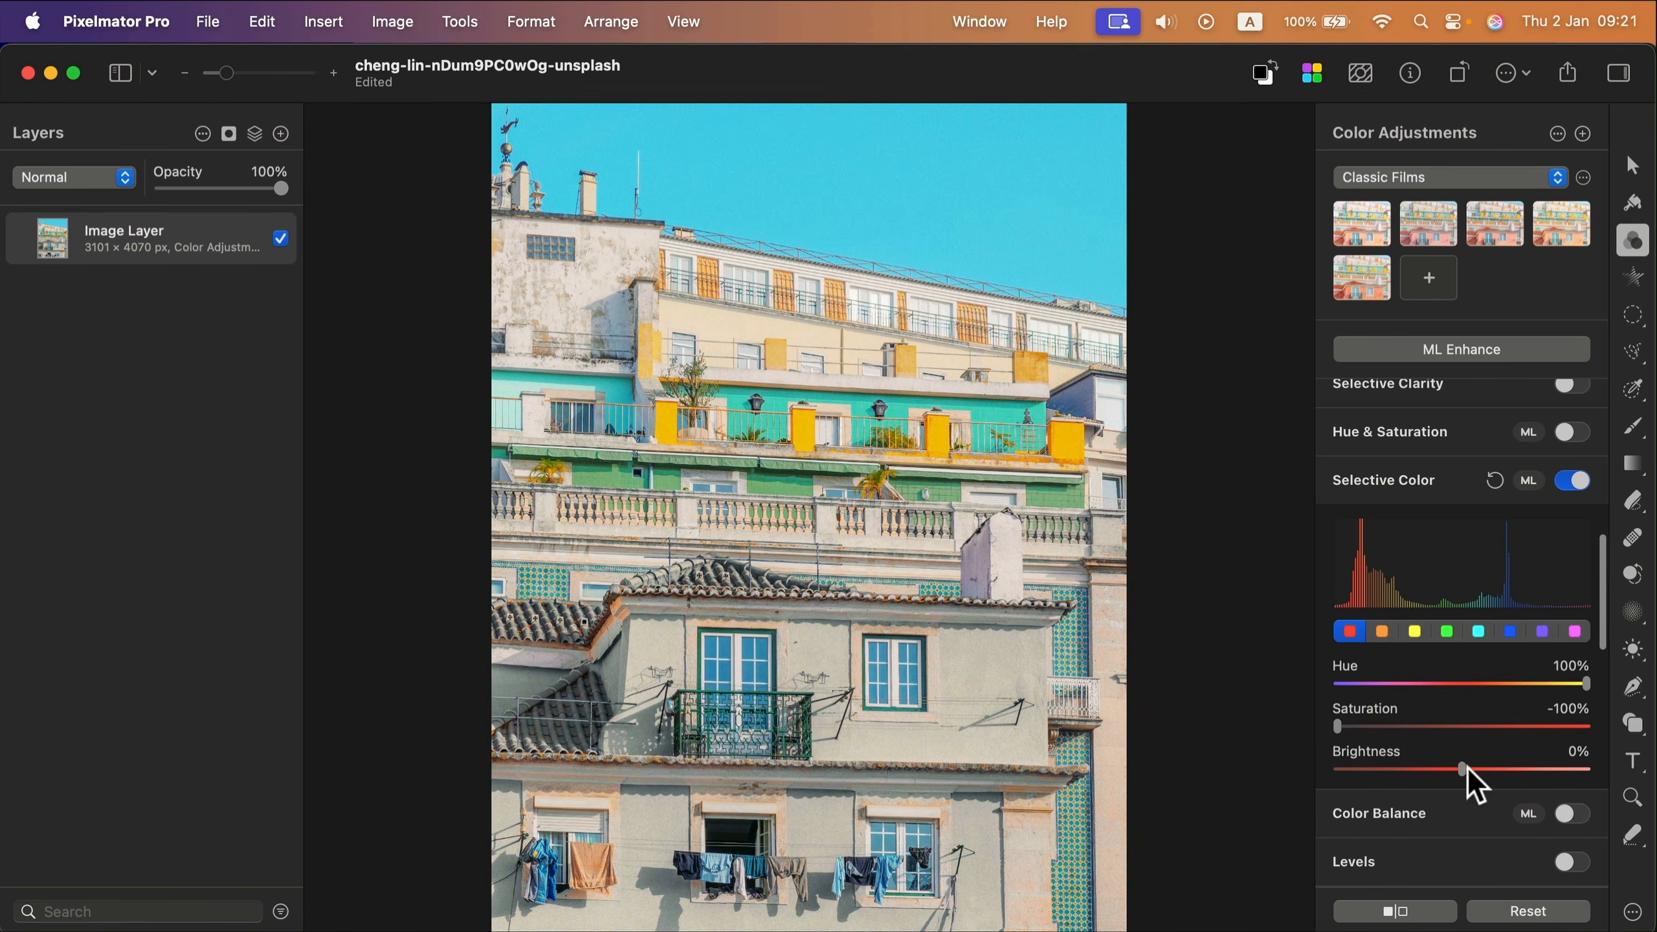
left_click_drag(1468, 770, 1419, 765)
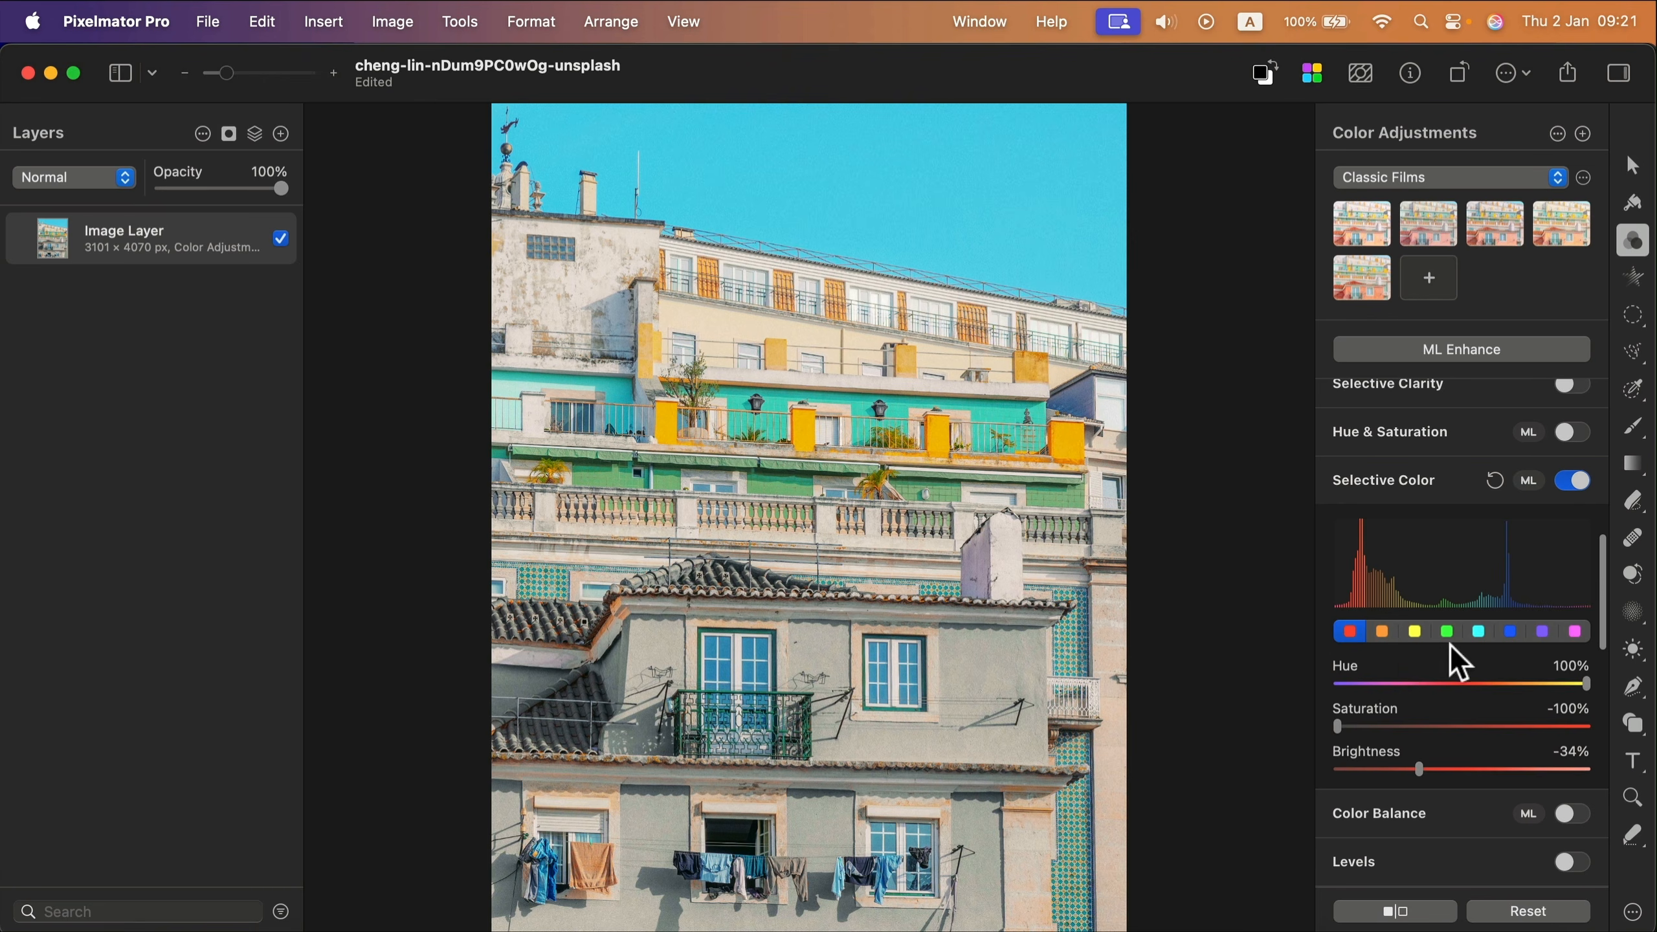
- In Selective Color, set Saturation to -100% for cyans, blues, greens, purples and magentas, 31% for yellows and 44% for oranges
left_click(1479, 633)
left_click_drag(1463, 721, 1243, 723)
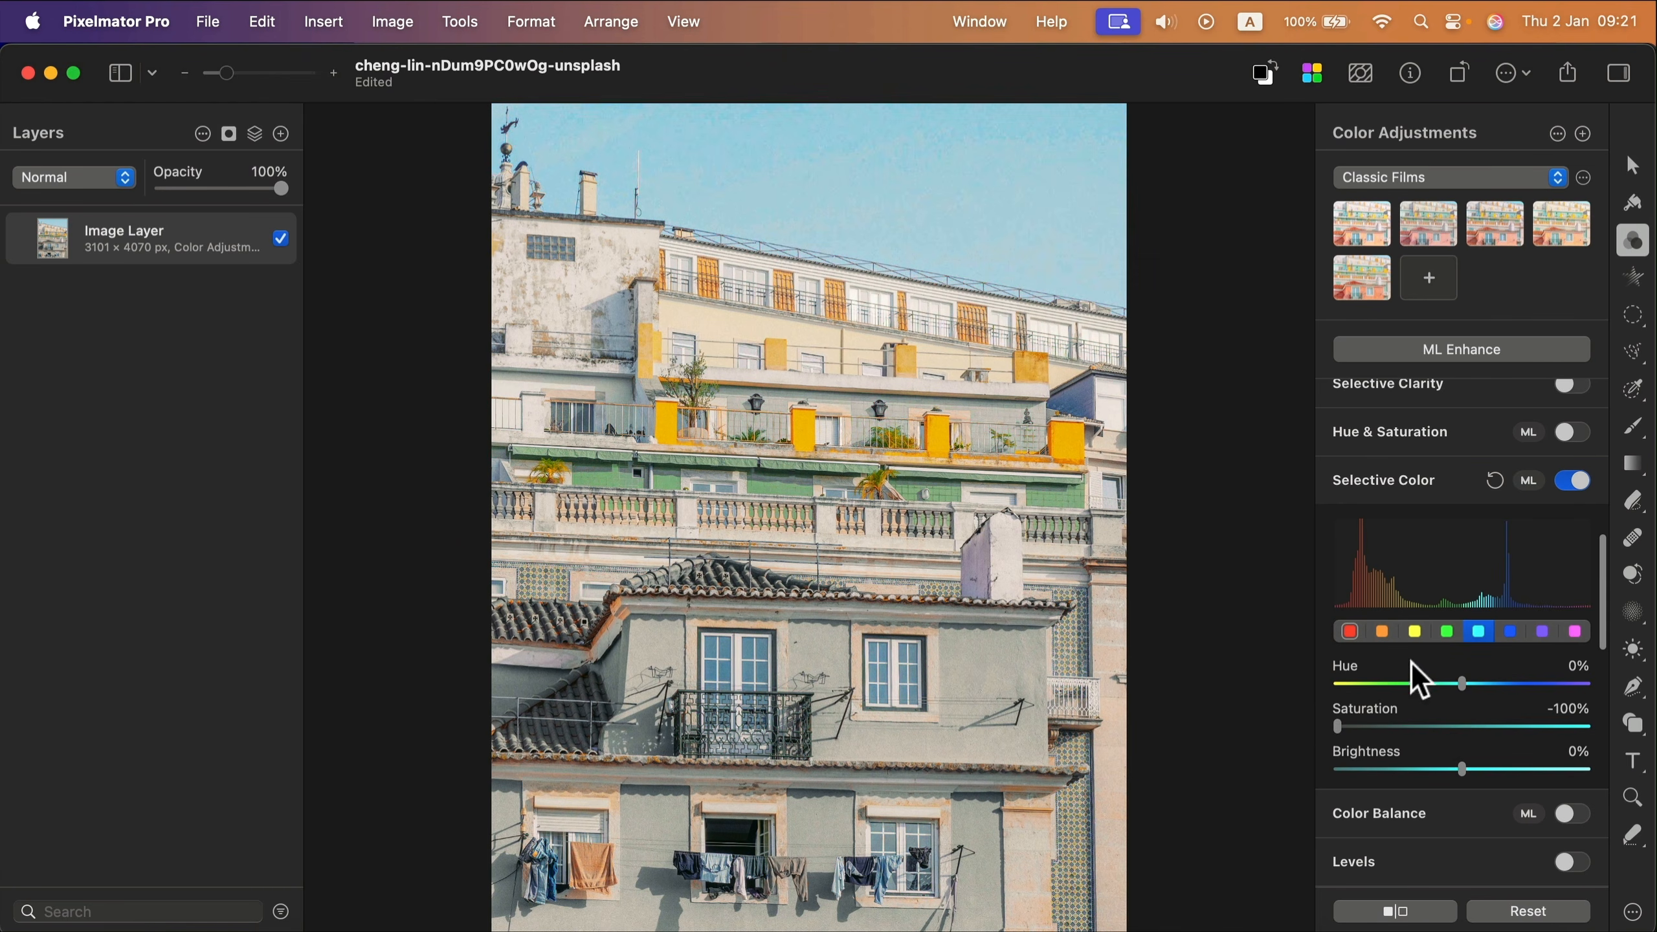
left_click(1510, 632)
left_click_drag(1463, 725, 1213, 717)
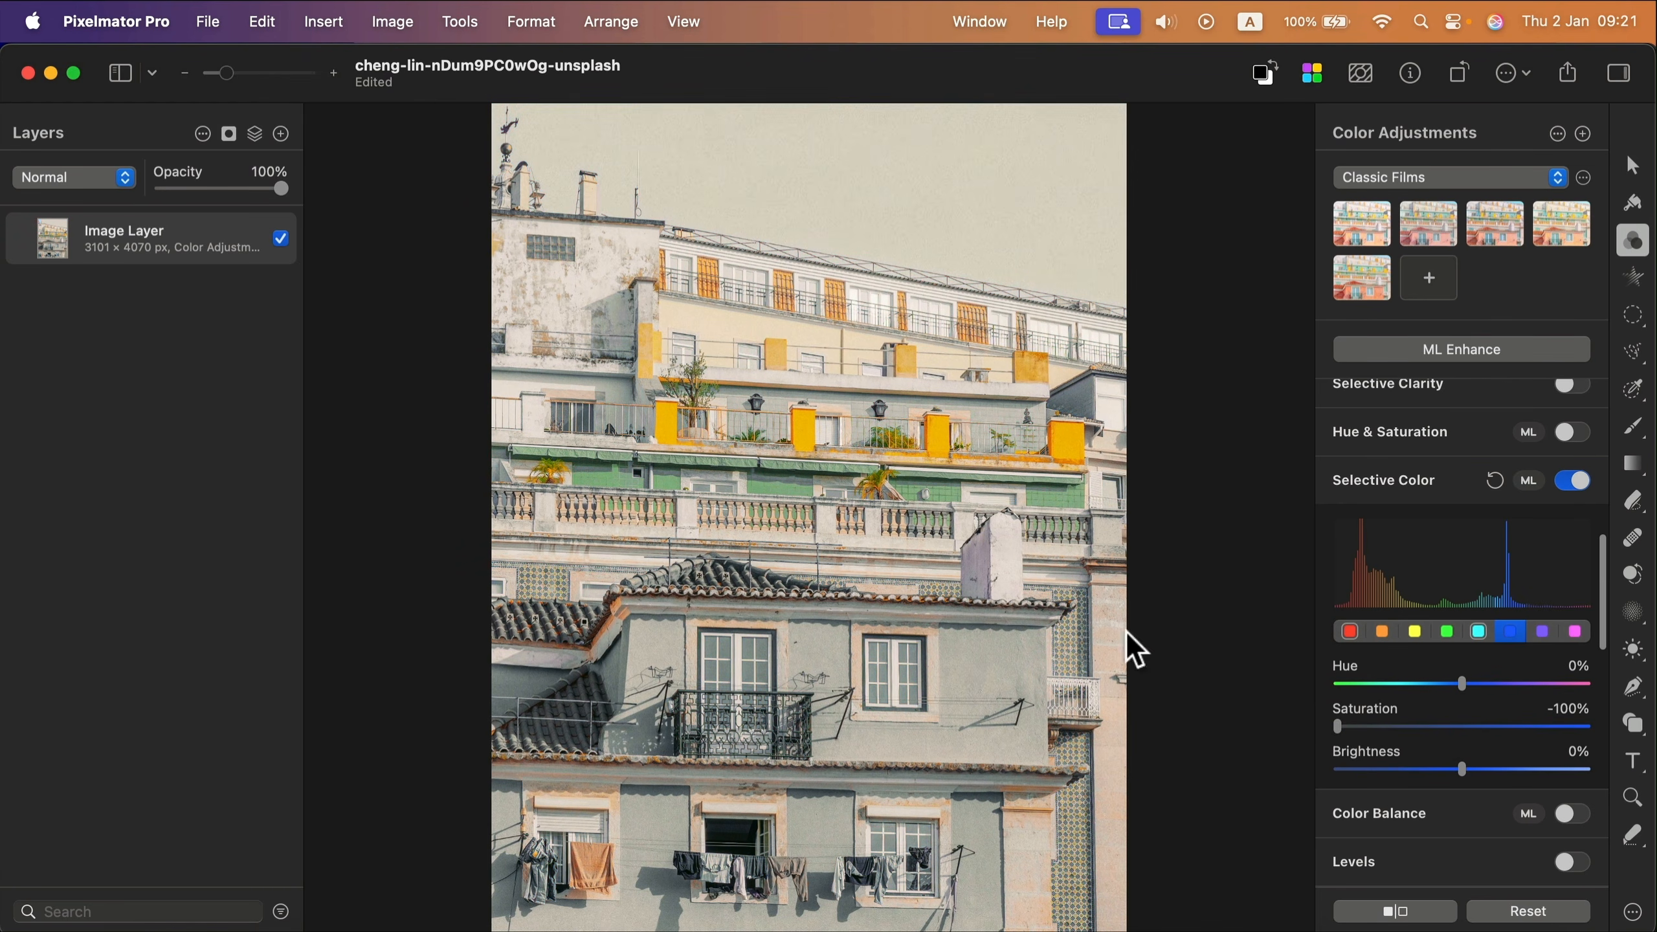
left_click(1446, 632)
left_click_drag(1462, 726, 1169, 719)
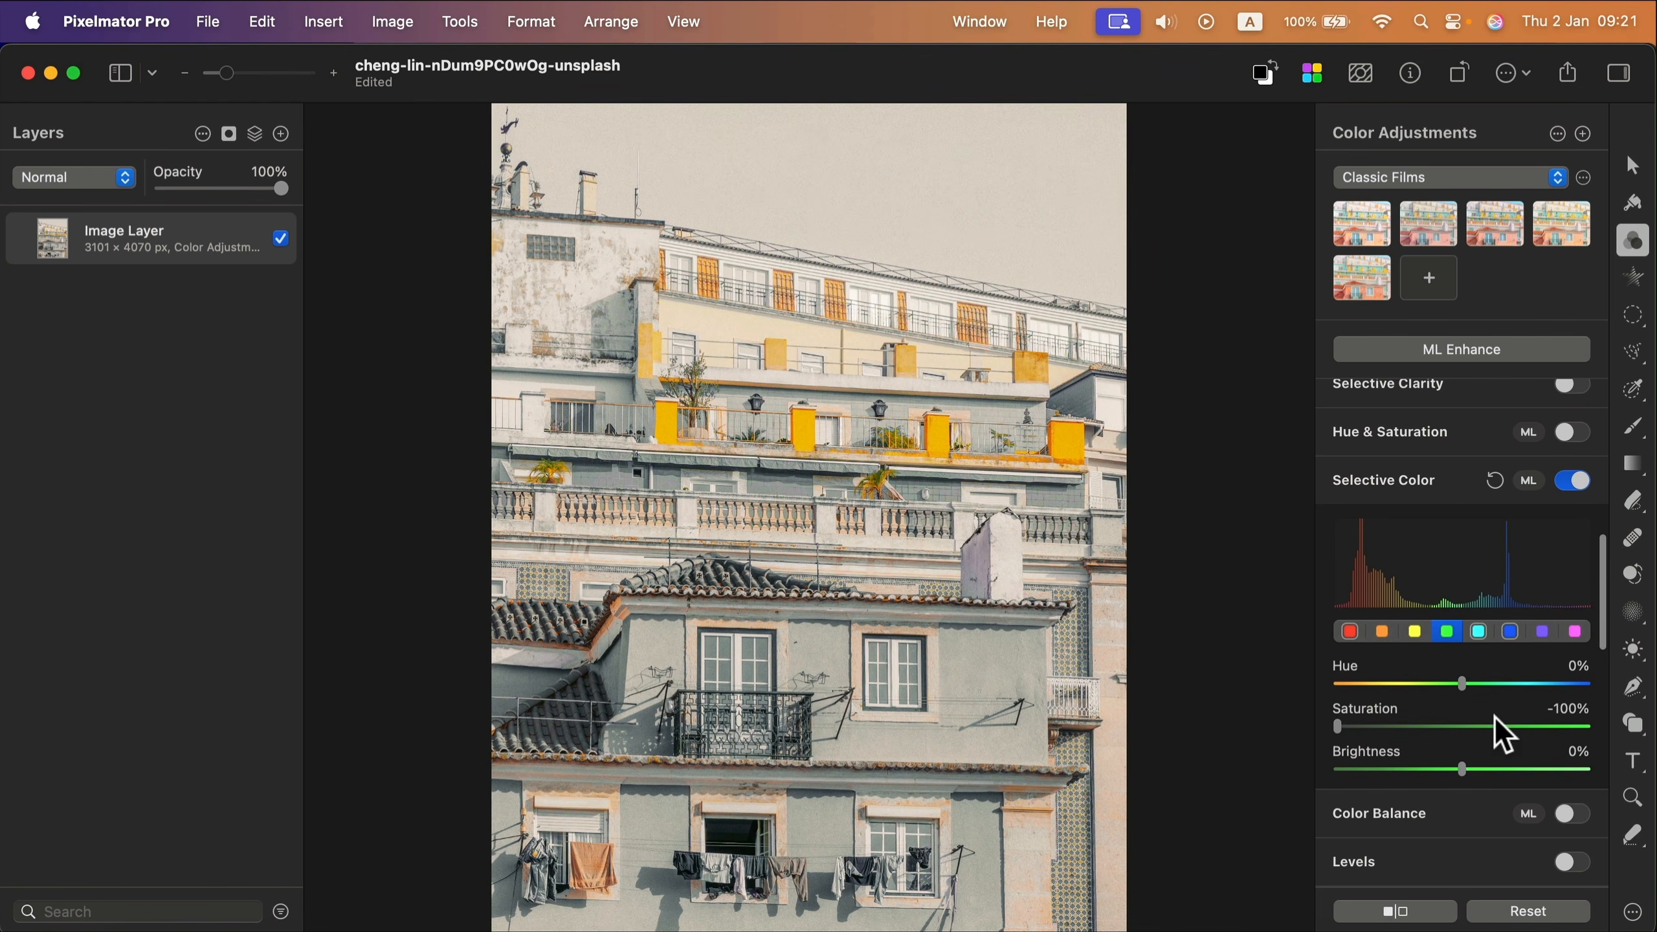
left_click(1542, 632)
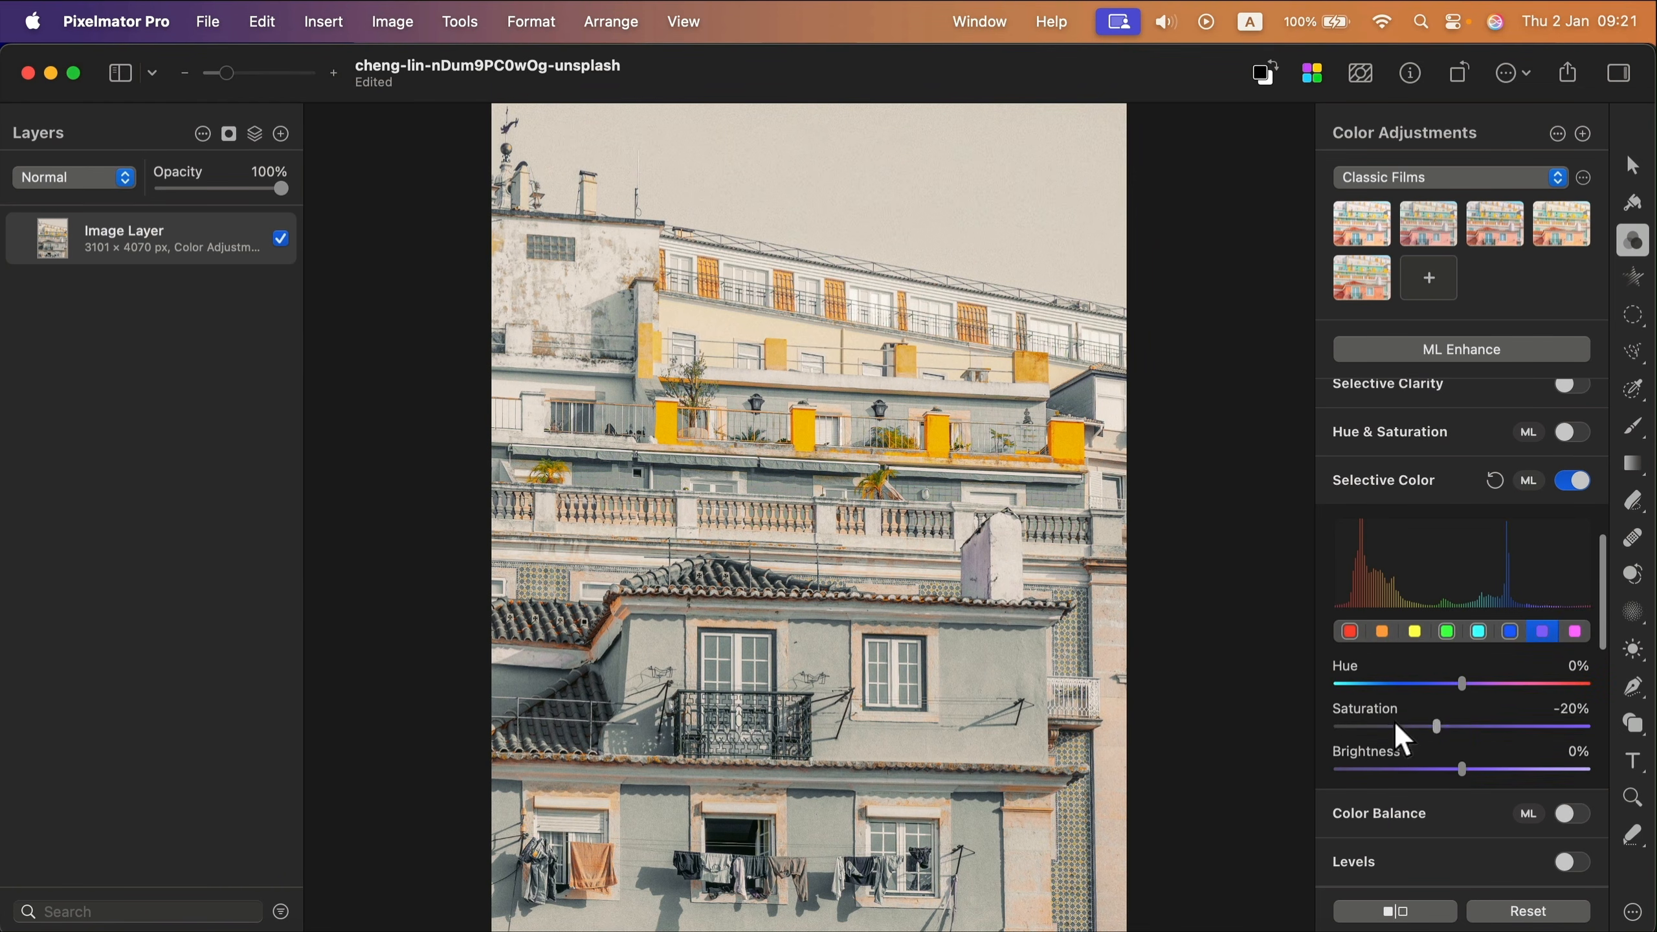
left_click_drag(1396, 723, 1215, 721)
left_click(1575, 631)
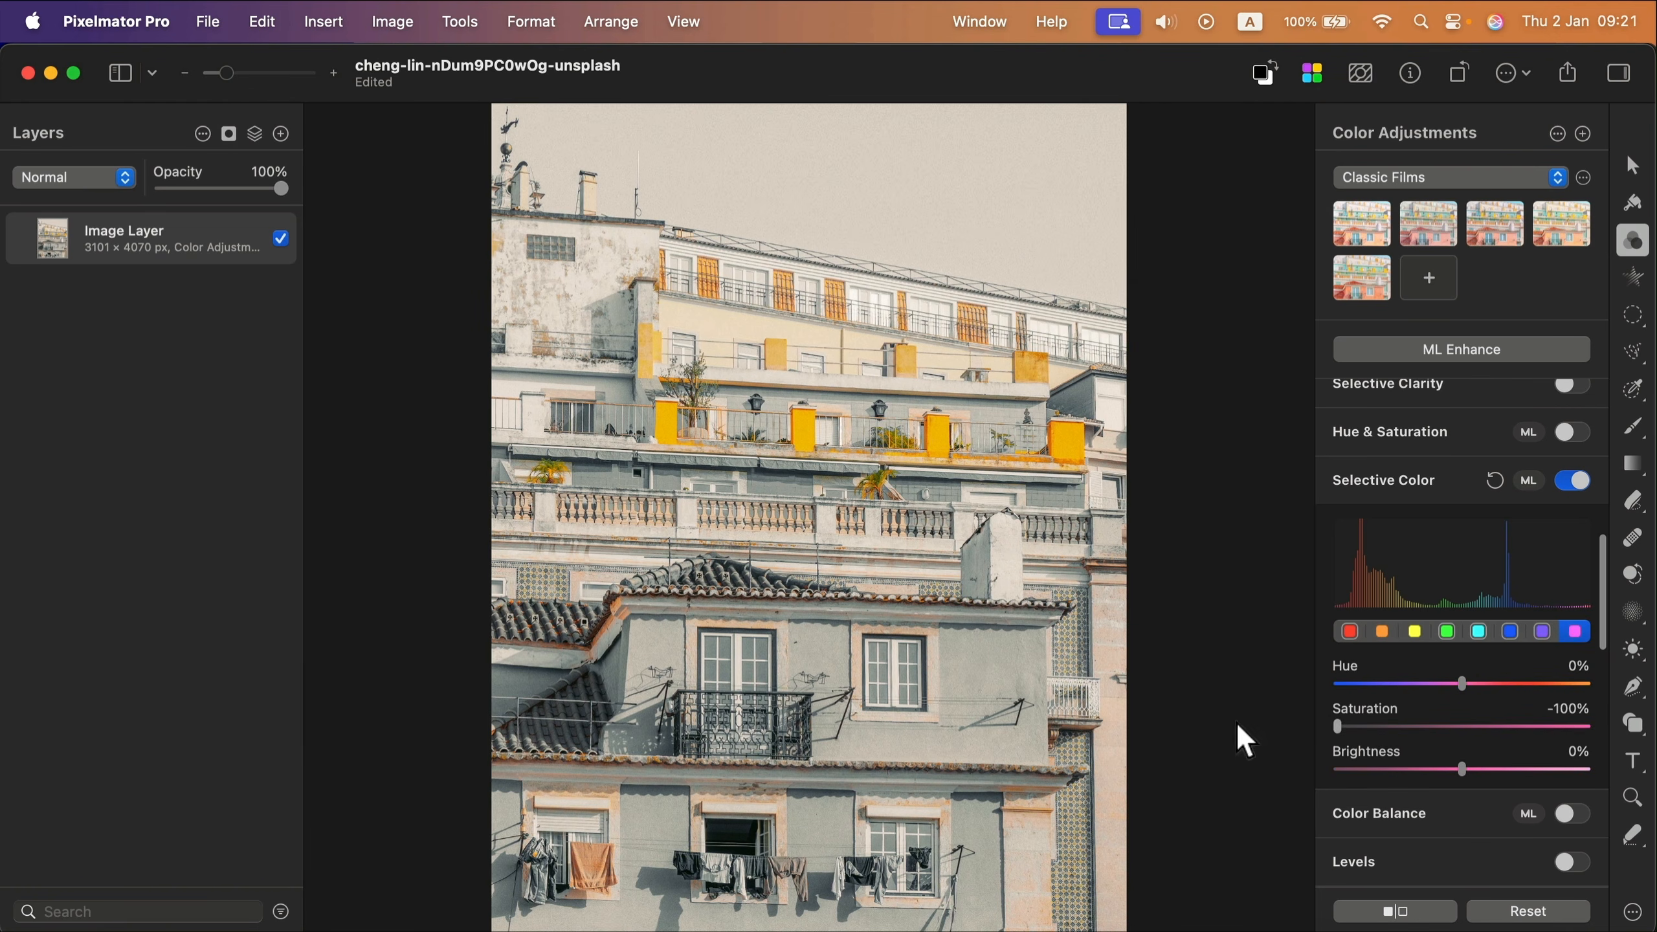
left_click(1414, 632)
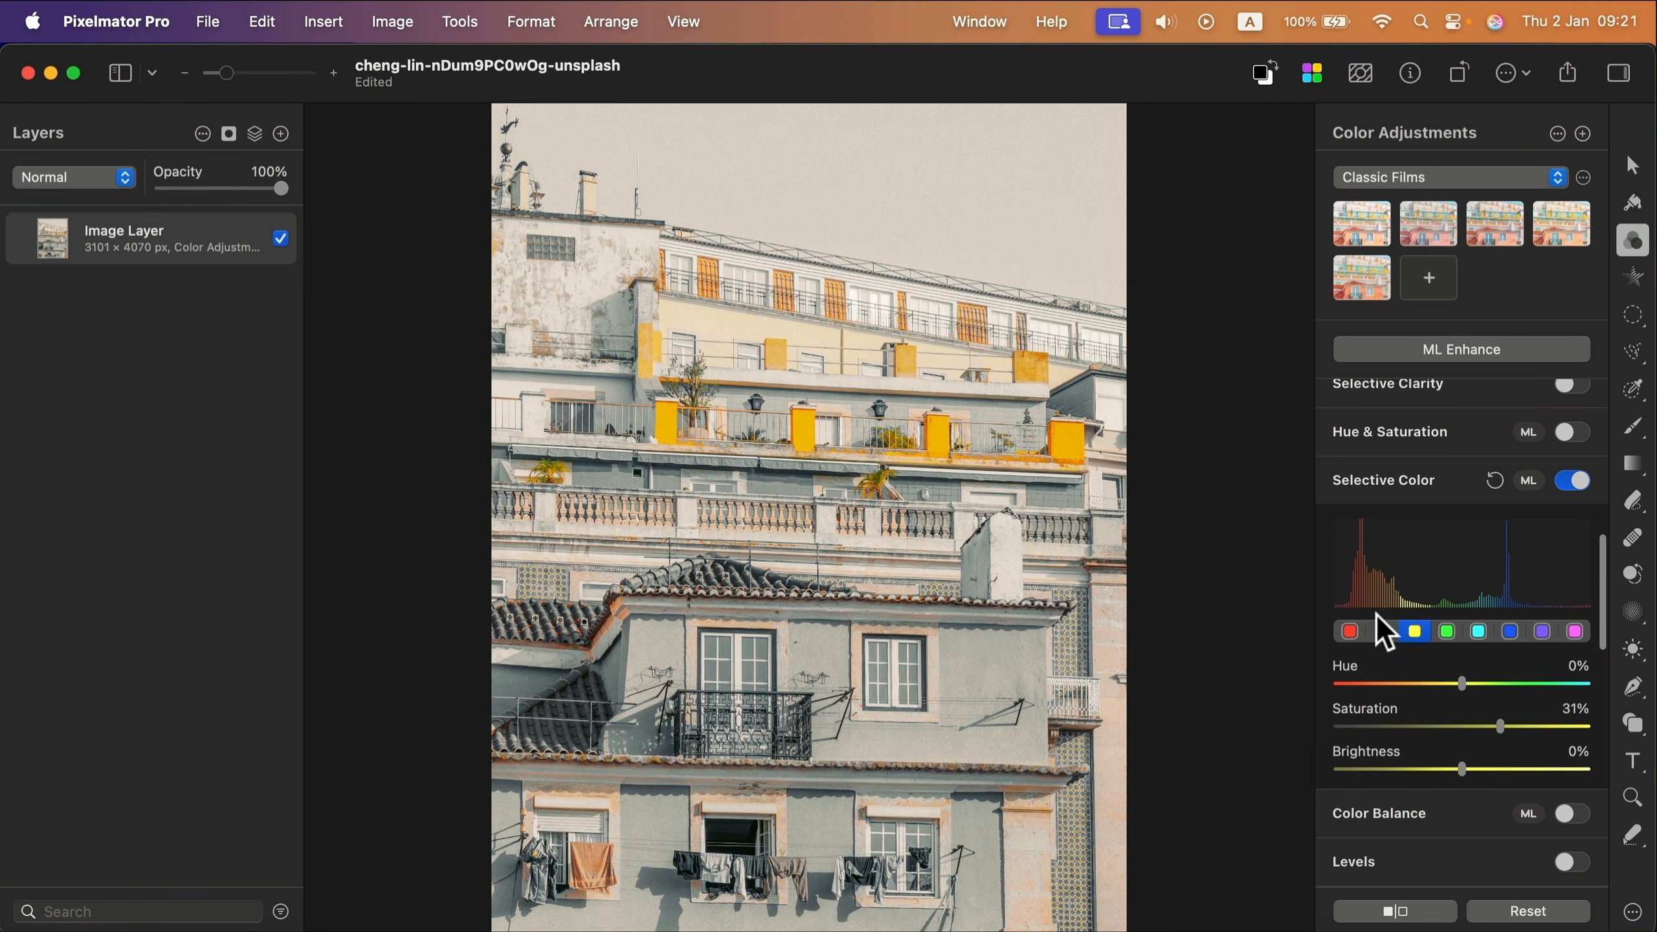
left_click(1382, 631)
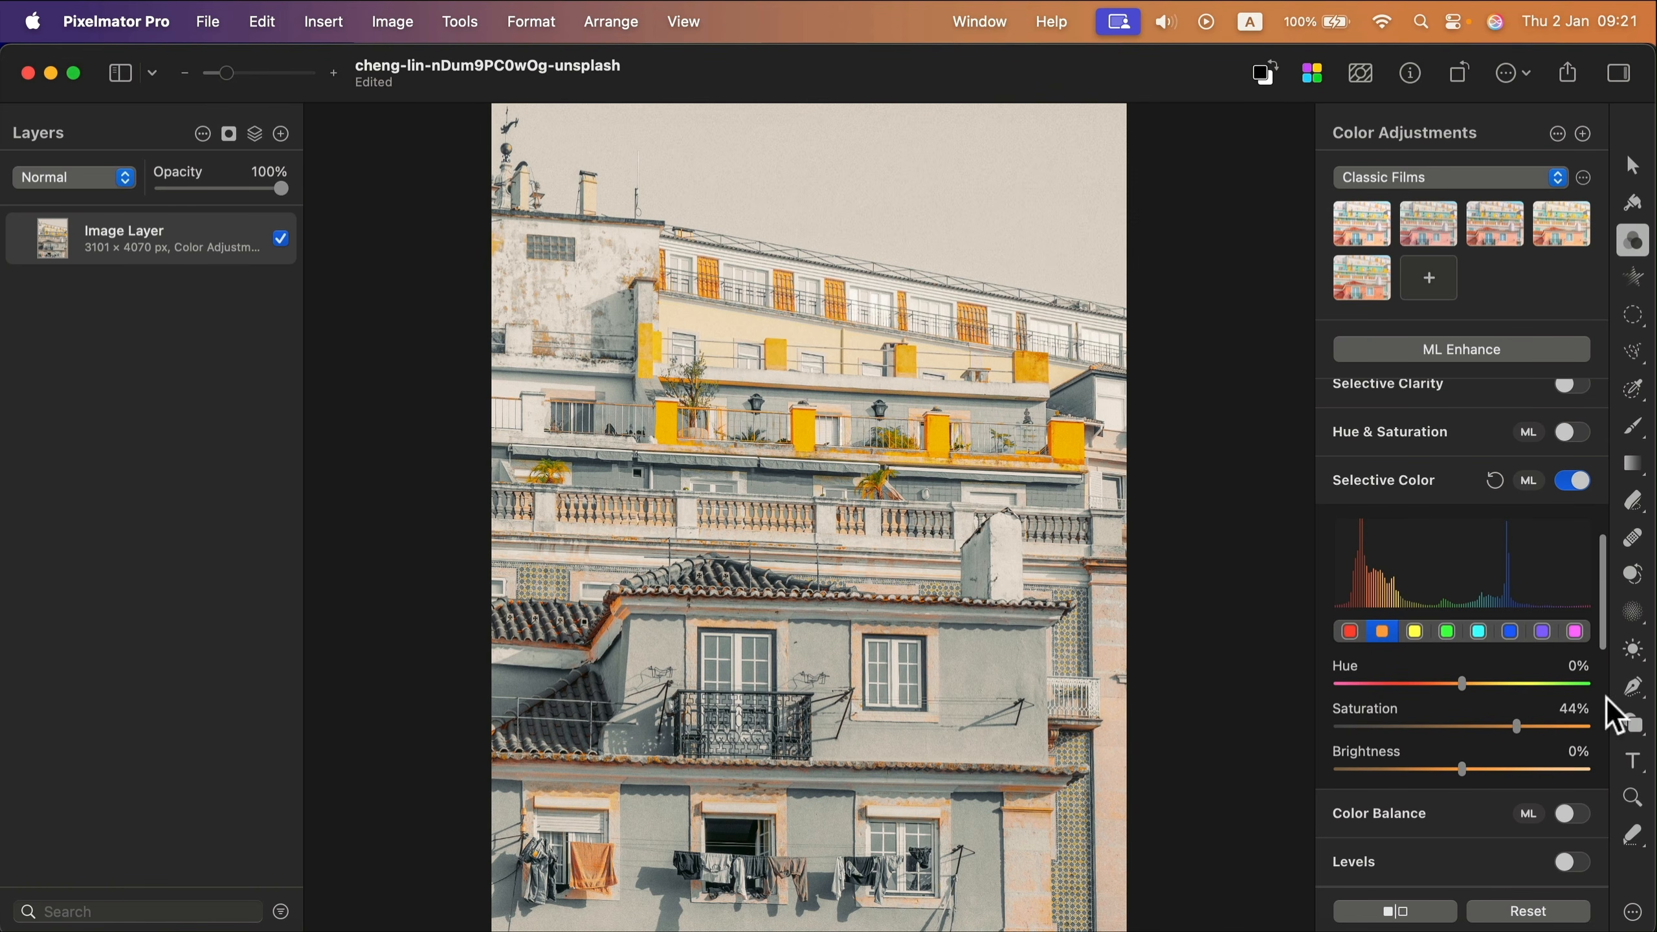
- Reset all Selective Color adjustments on the photo
scroll(1494, 685, "down", 4)
scroll(1503, 715, "down", 8)
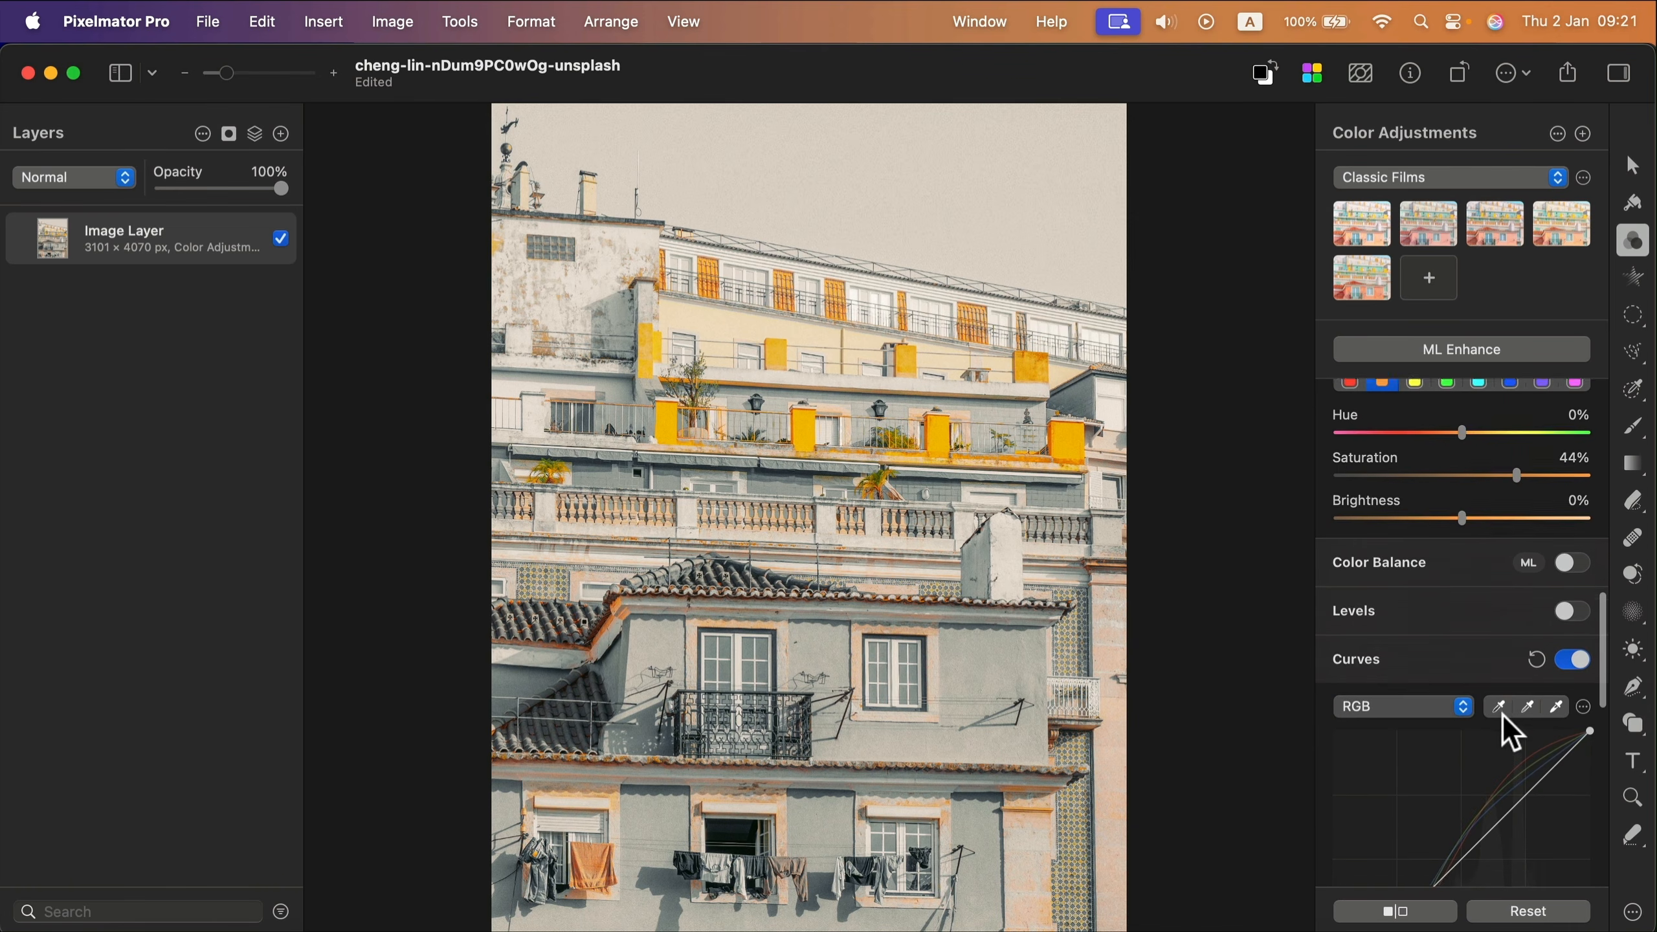
scroll(1468, 692, "up", 6)
scroll(1431, 676, "up", 2)
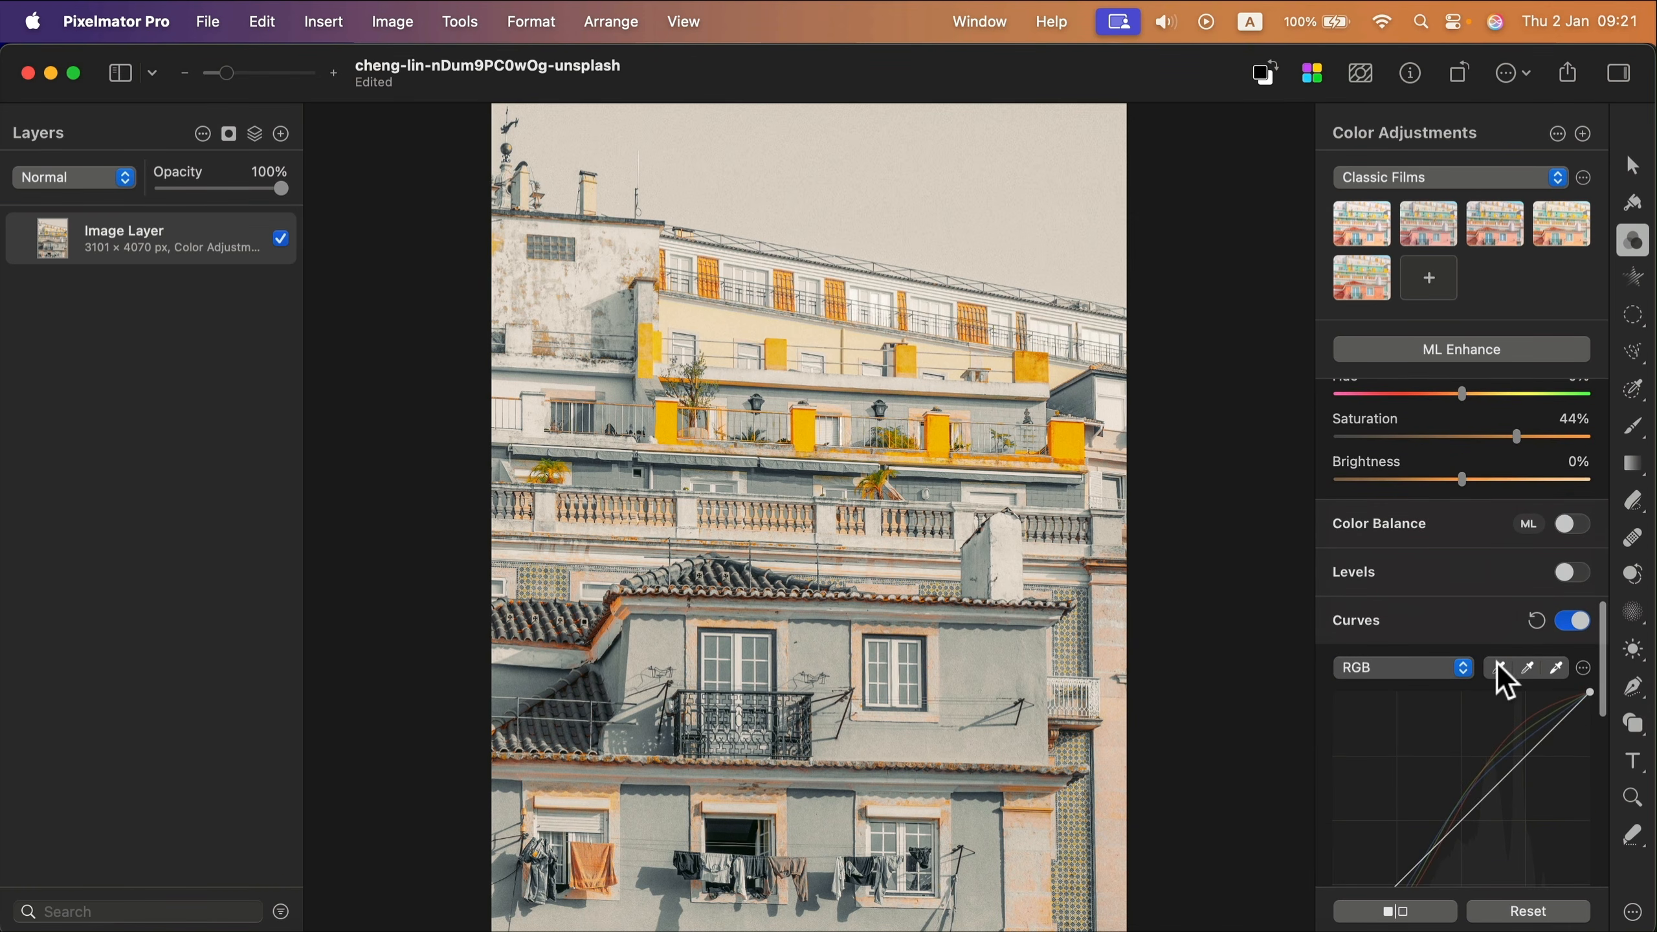
scroll(1501, 614, "up", 5)
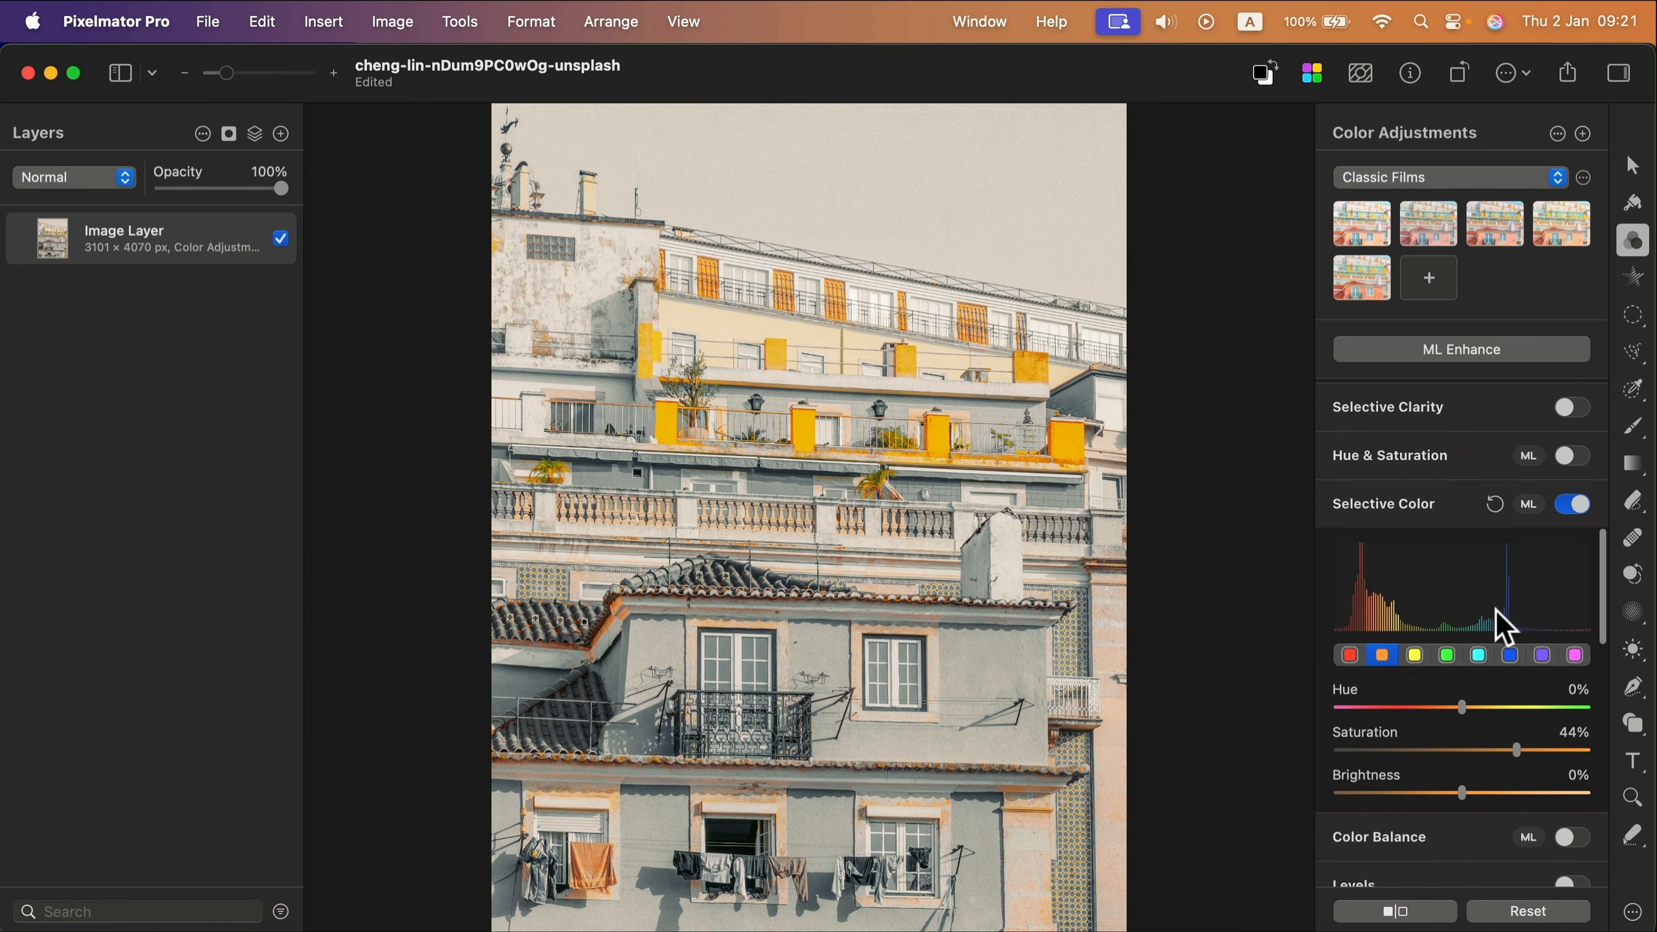
left_click(1495, 503)
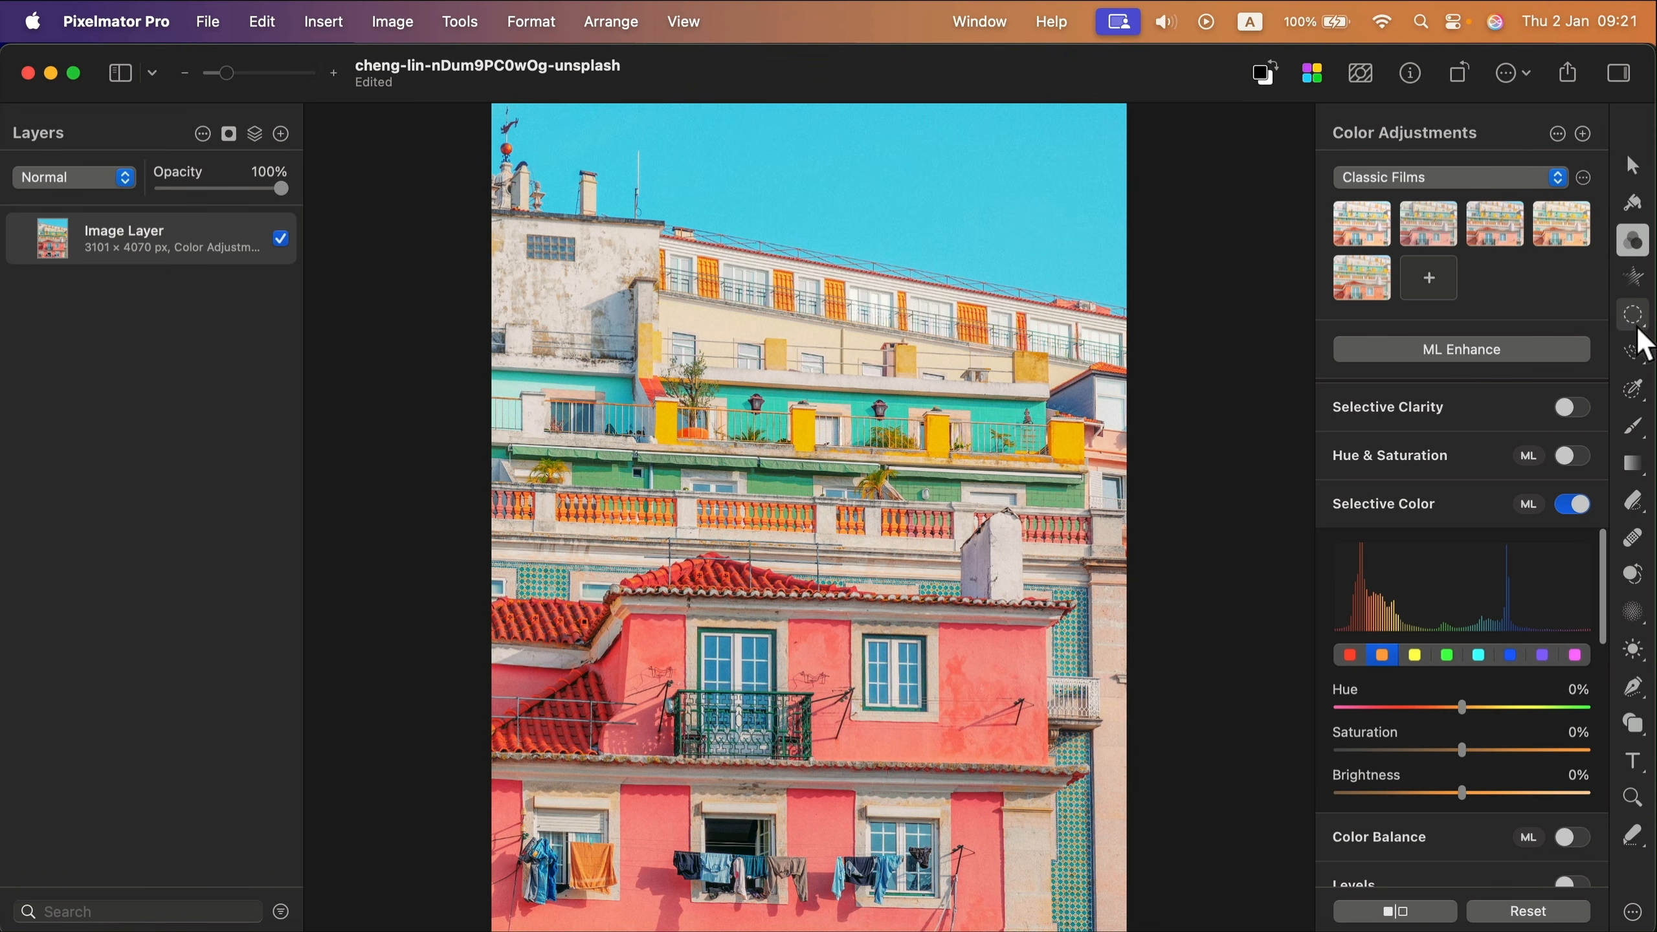
- Select the pink wall around the upper-floor window beside the balcony with the Color Selection tool
left_click(1625, 317)
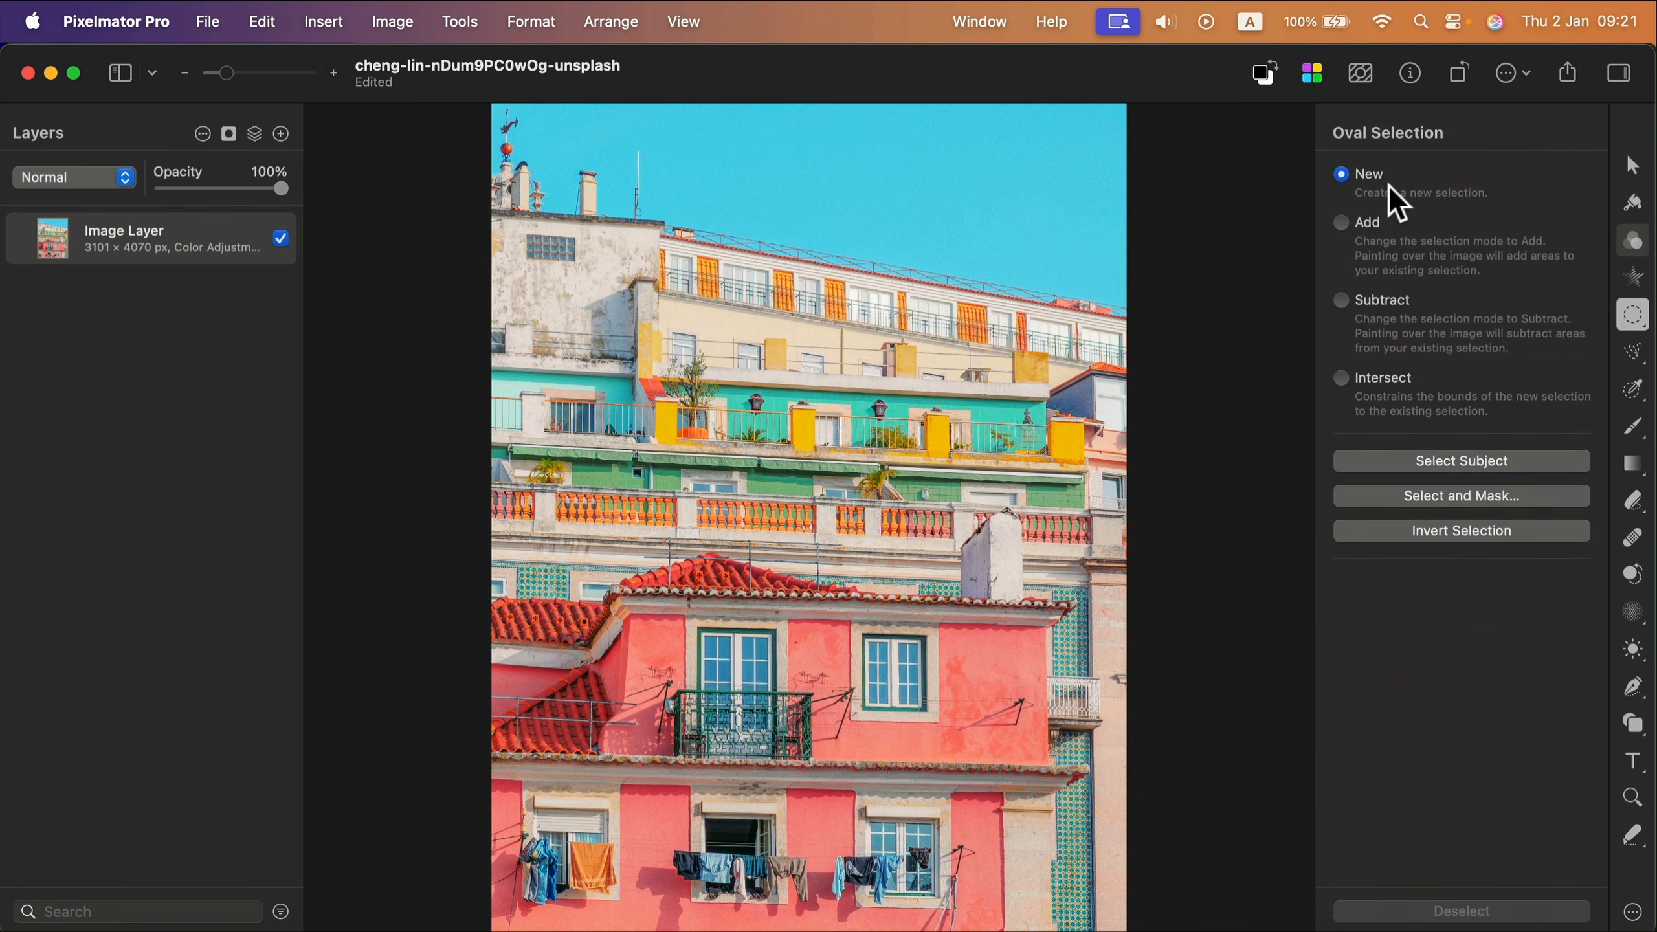
left_click(1636, 356)
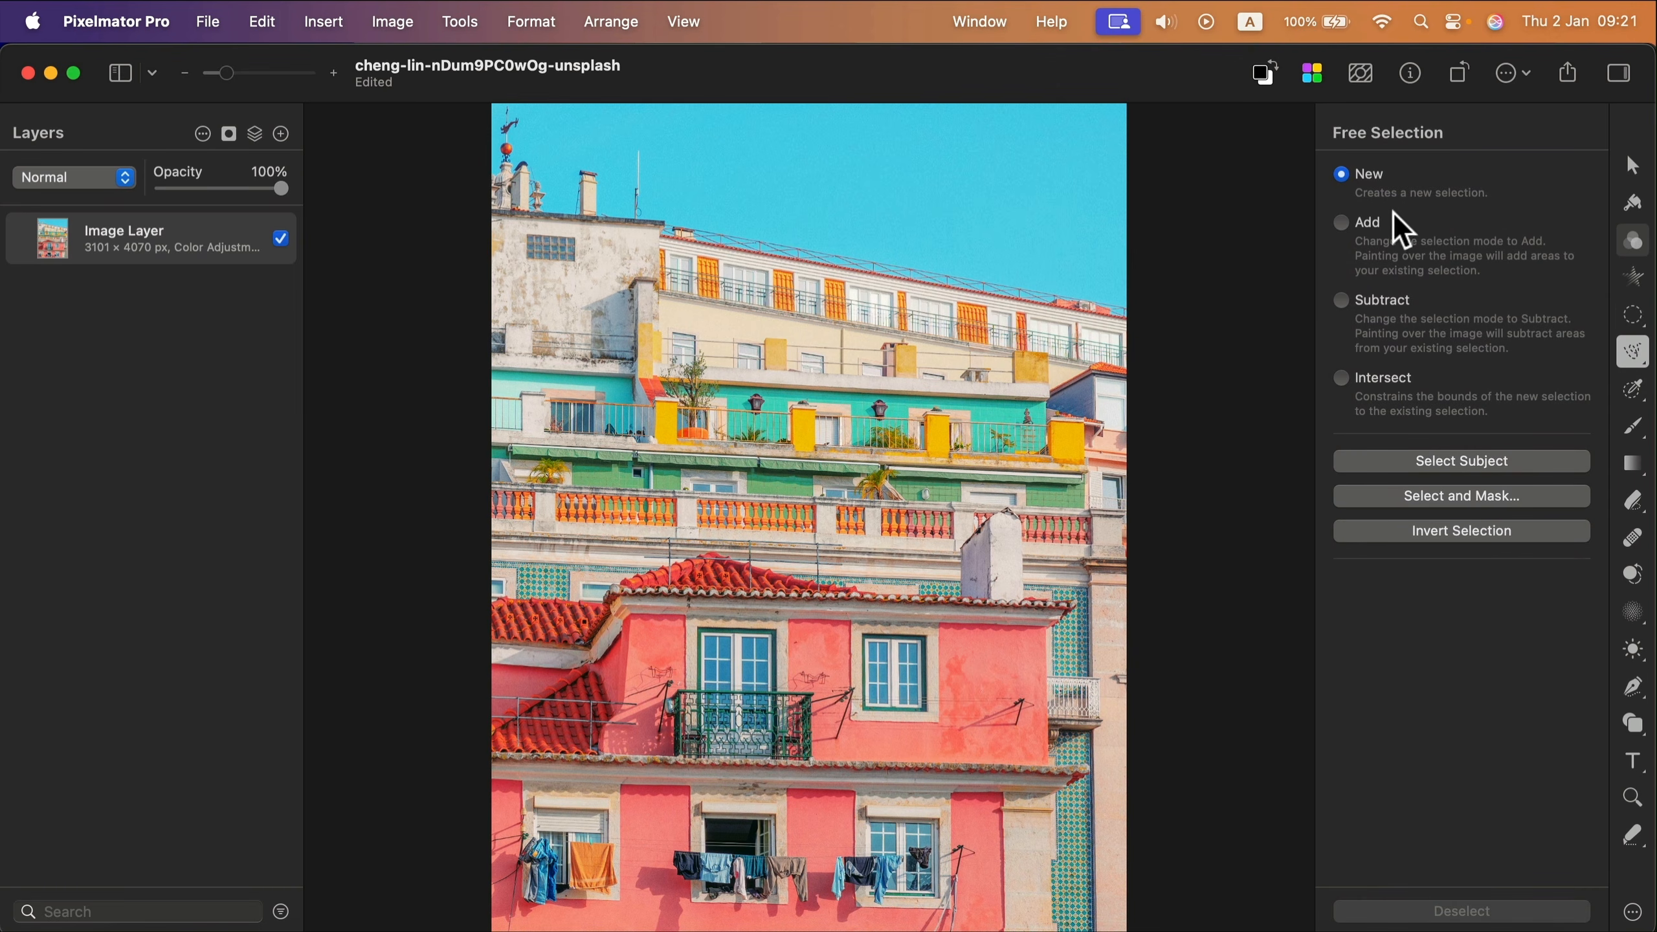
left_click(1633, 390)
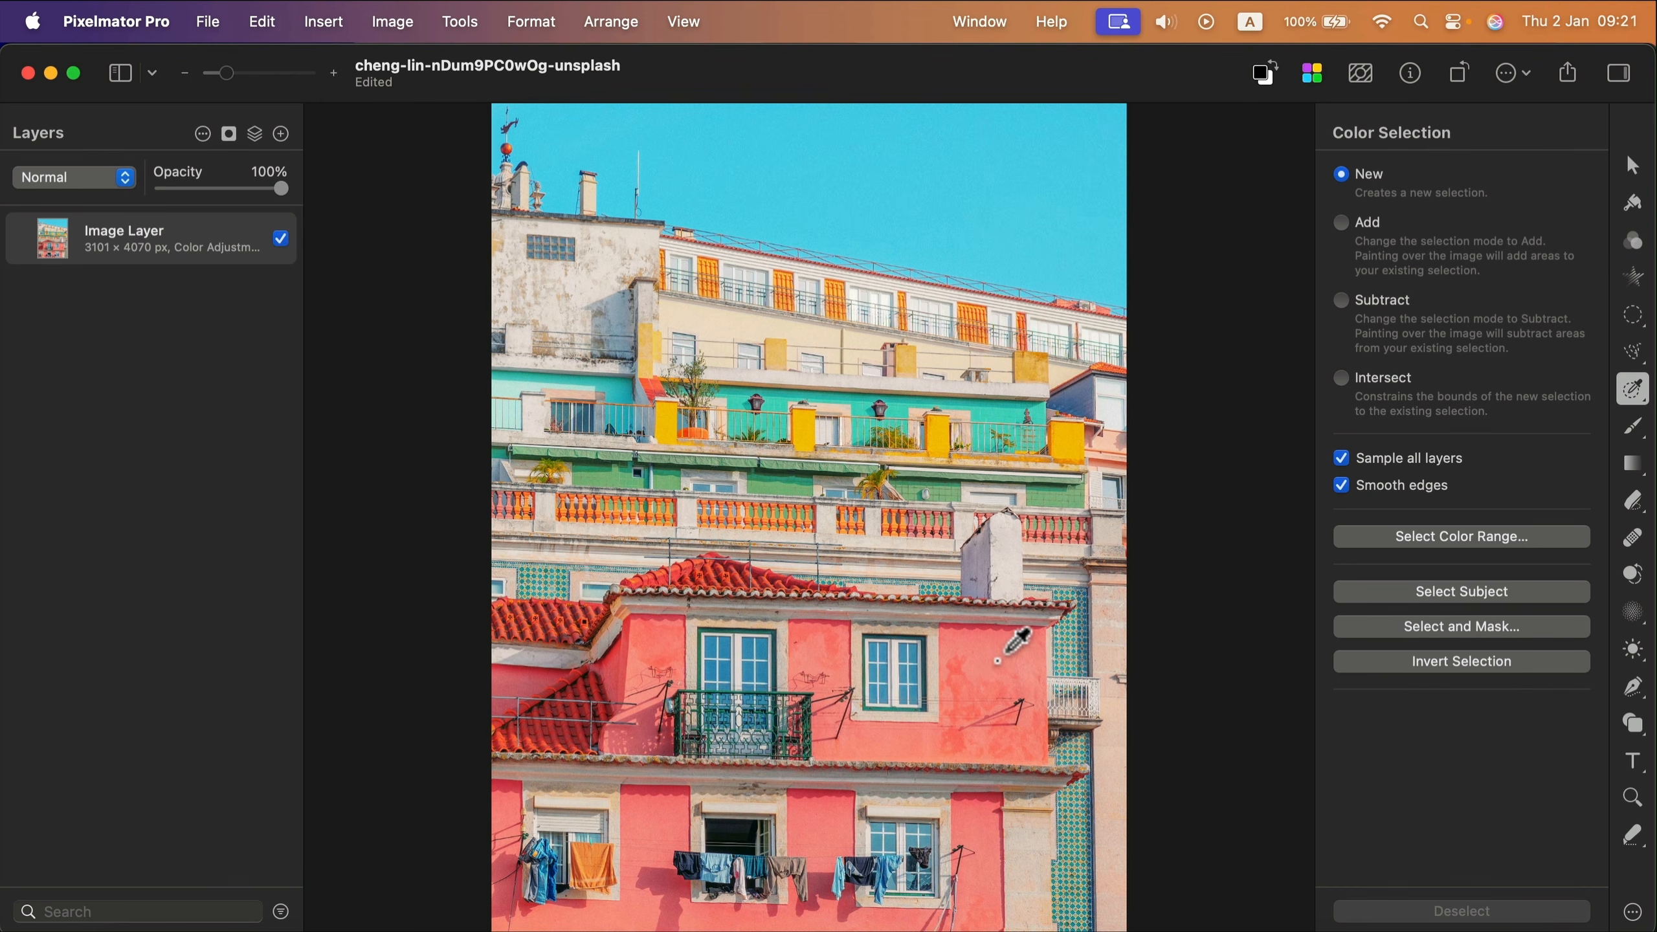
left_click_drag(997, 662, 983, 607)
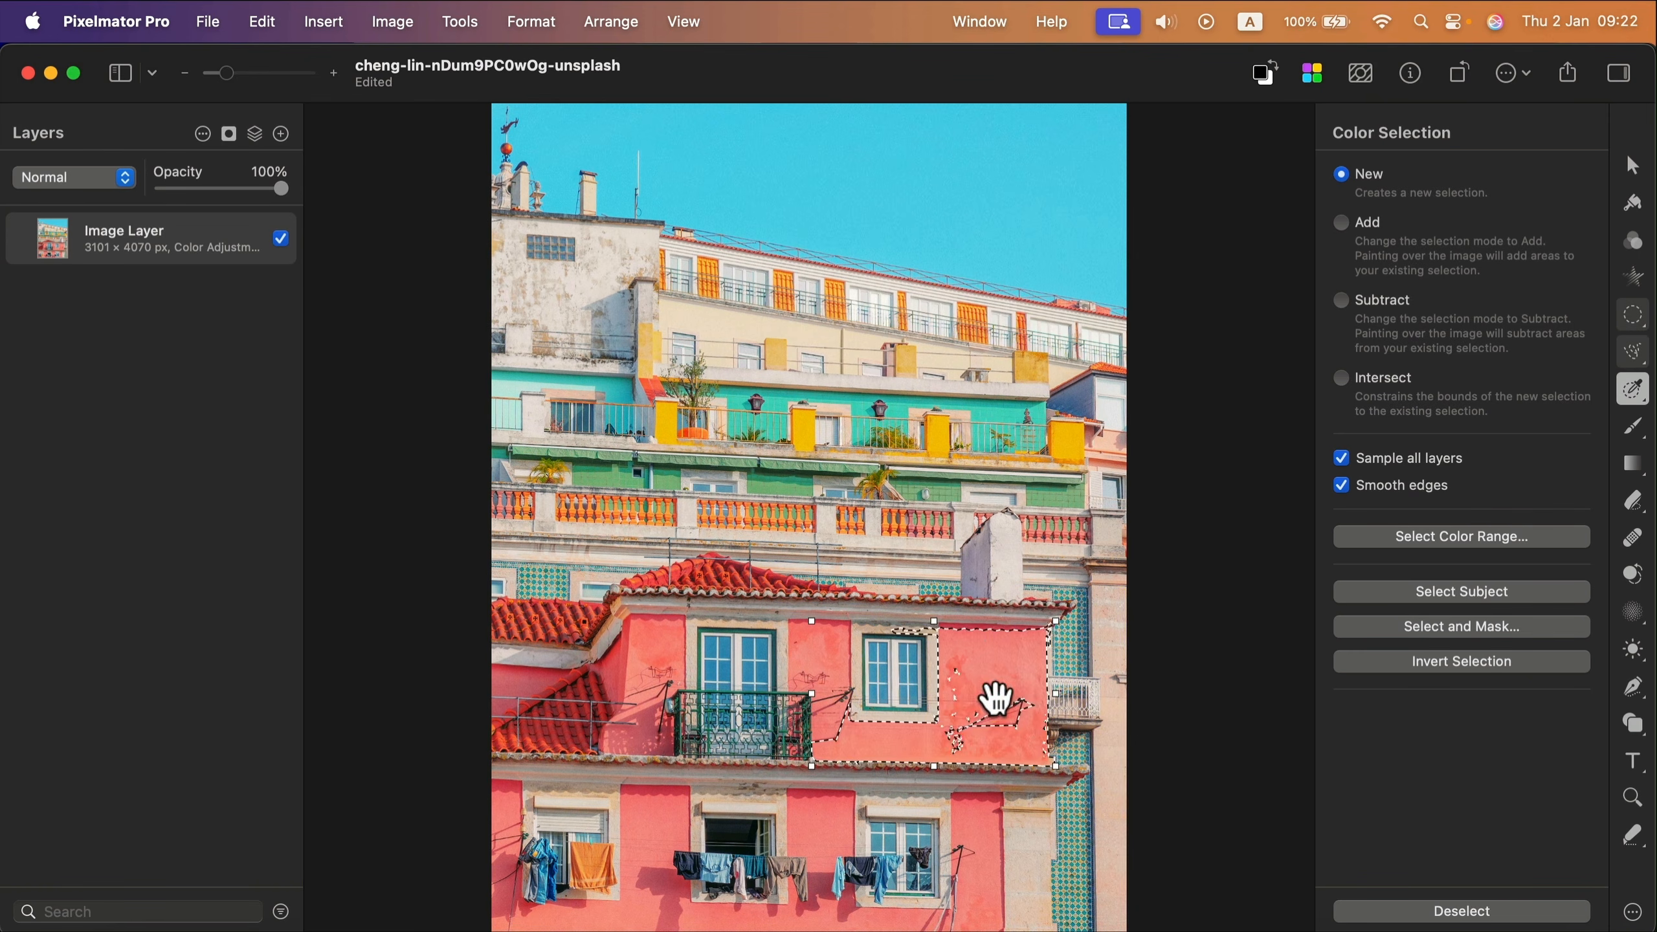
- In Selective Color, set the selected wall's oranges to Hue 80%, Saturation 100% and Brightness -34%, and deselect the wall
left_click(1629, 246)
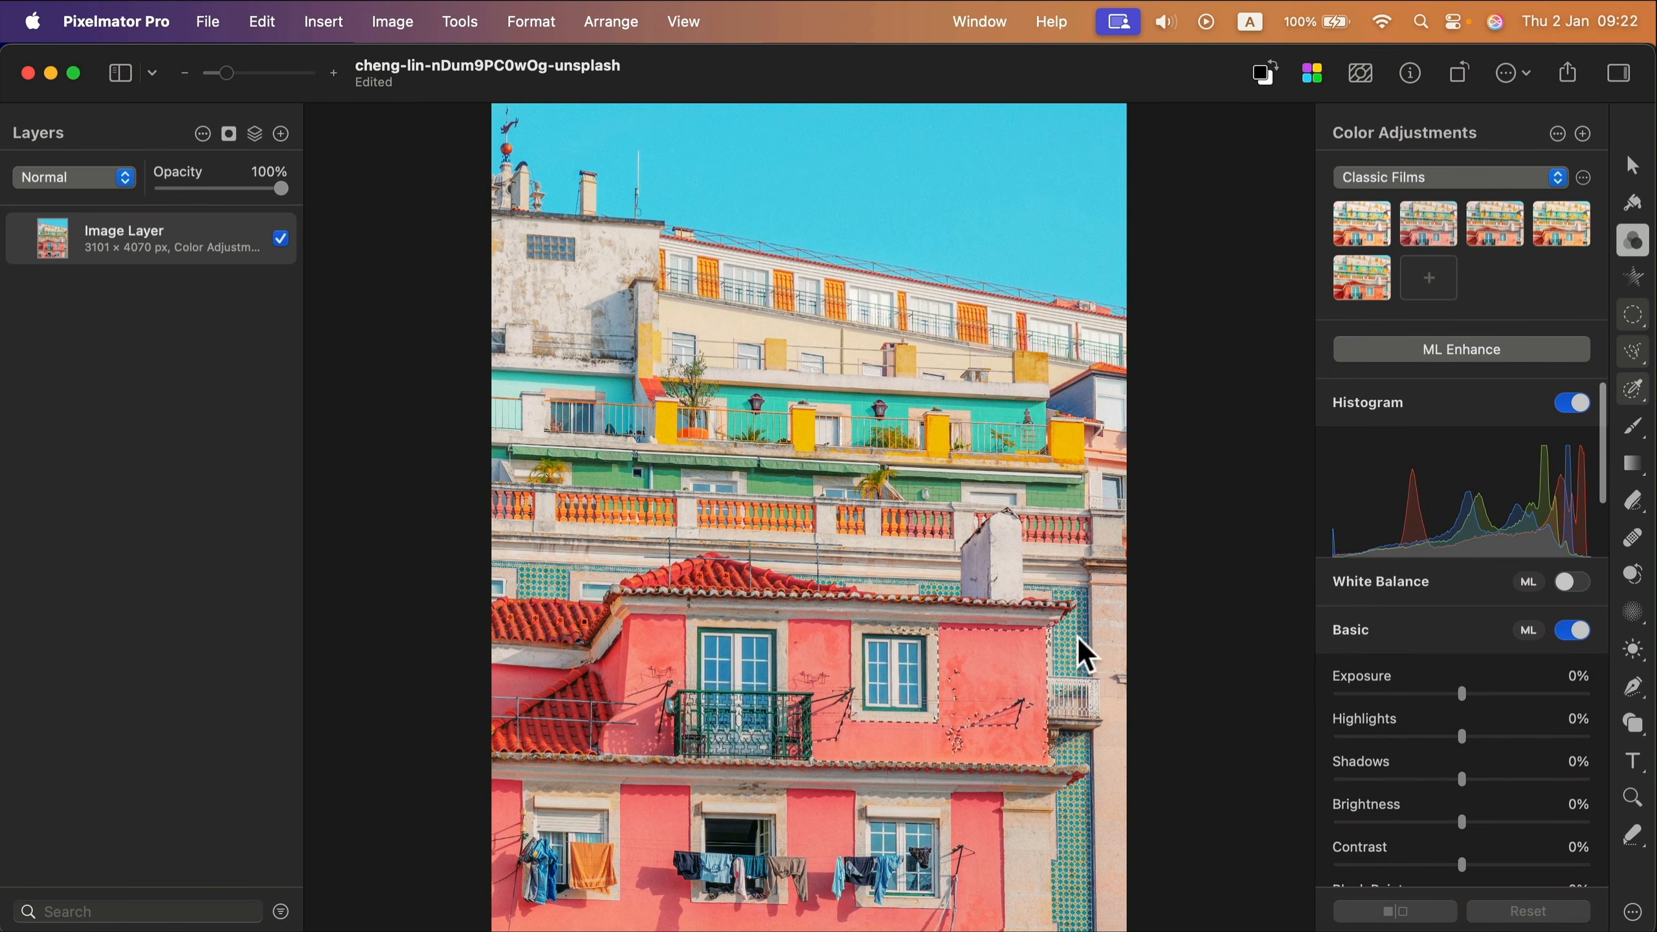
scroll(1455, 764, "down", 15)
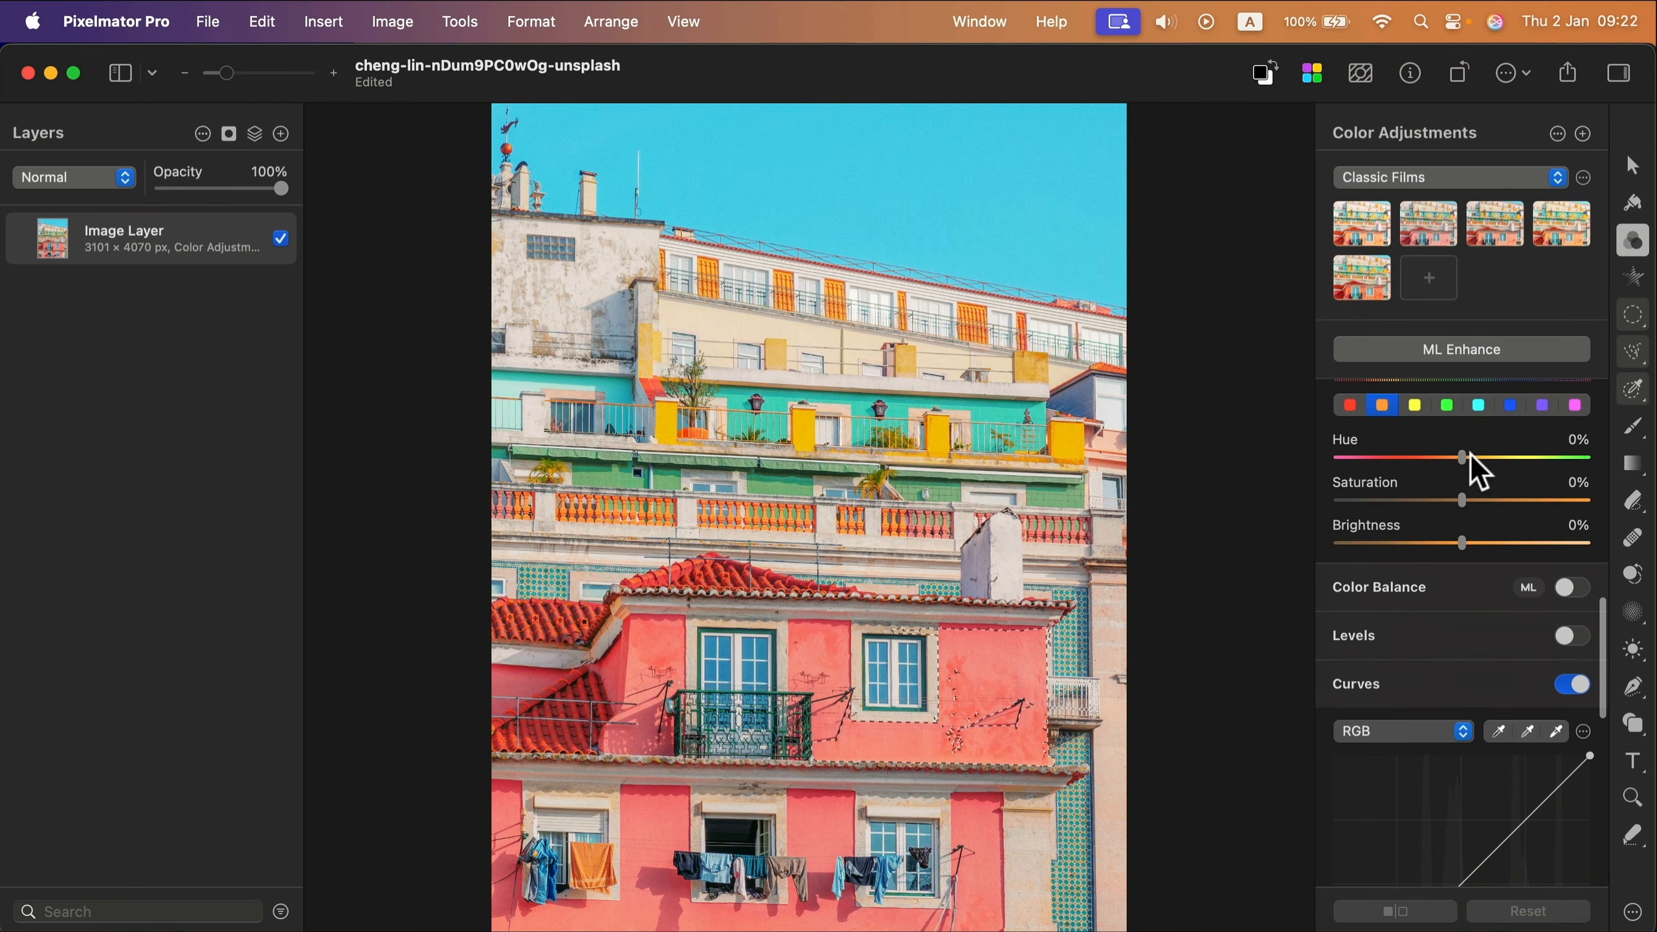
left_click_drag(1471, 455, 1551, 457)
left_click_drag(1437, 459, 1571, 460)
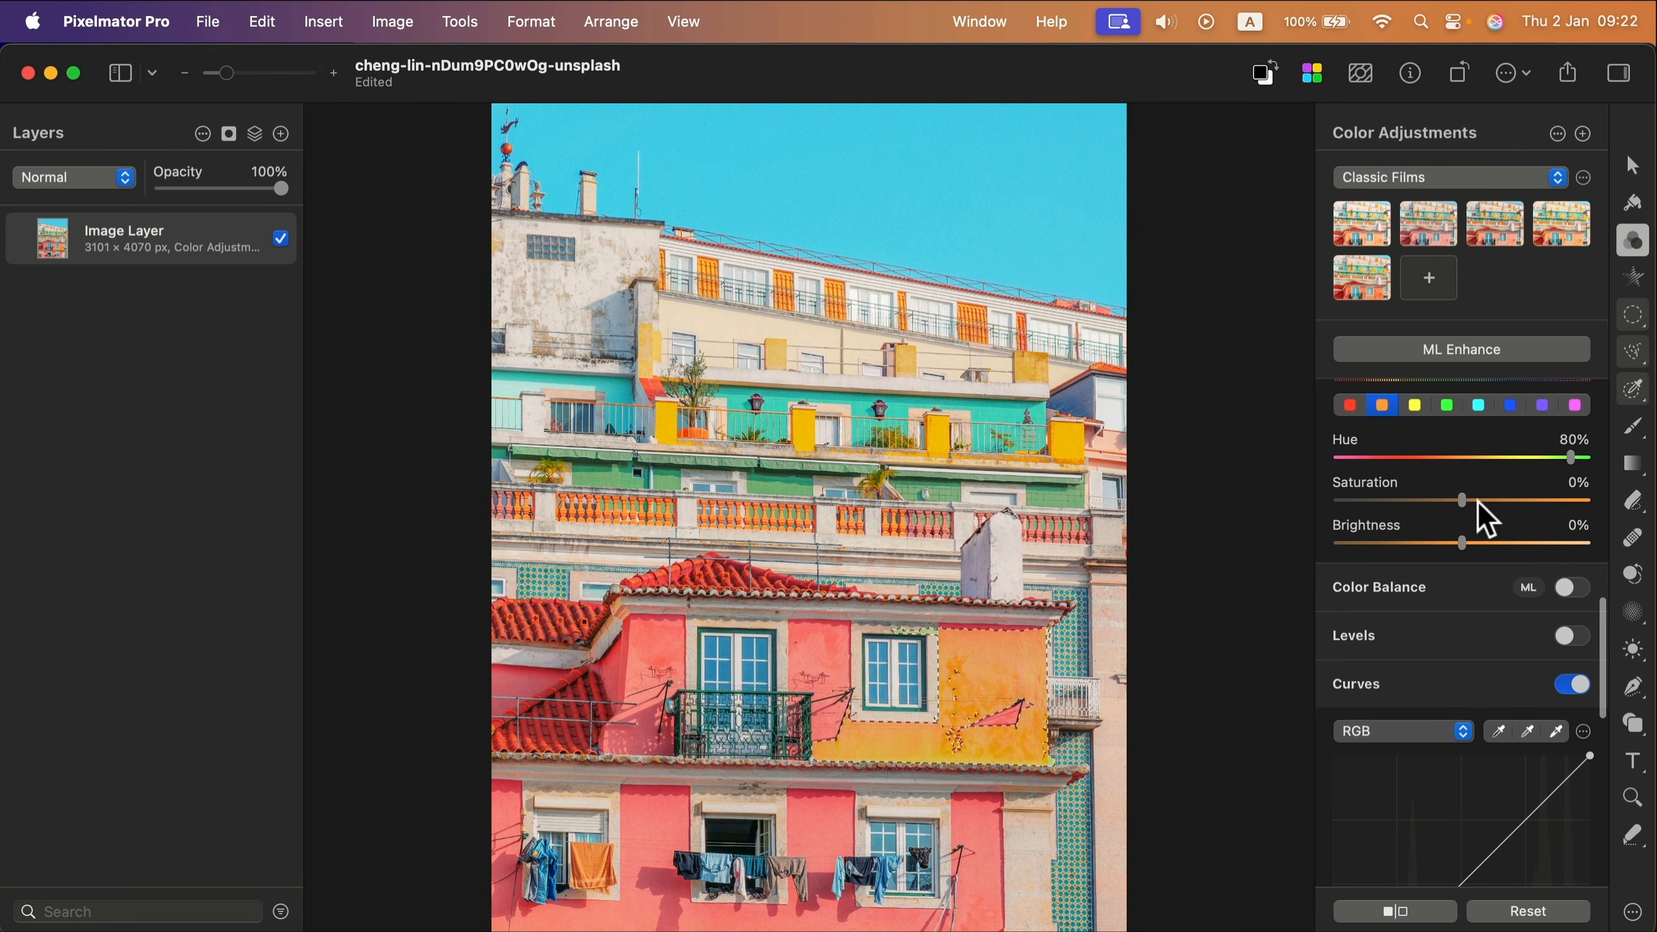
left_click_drag(1479, 502, 1592, 501)
left_click_drag(1465, 543, 1422, 542)
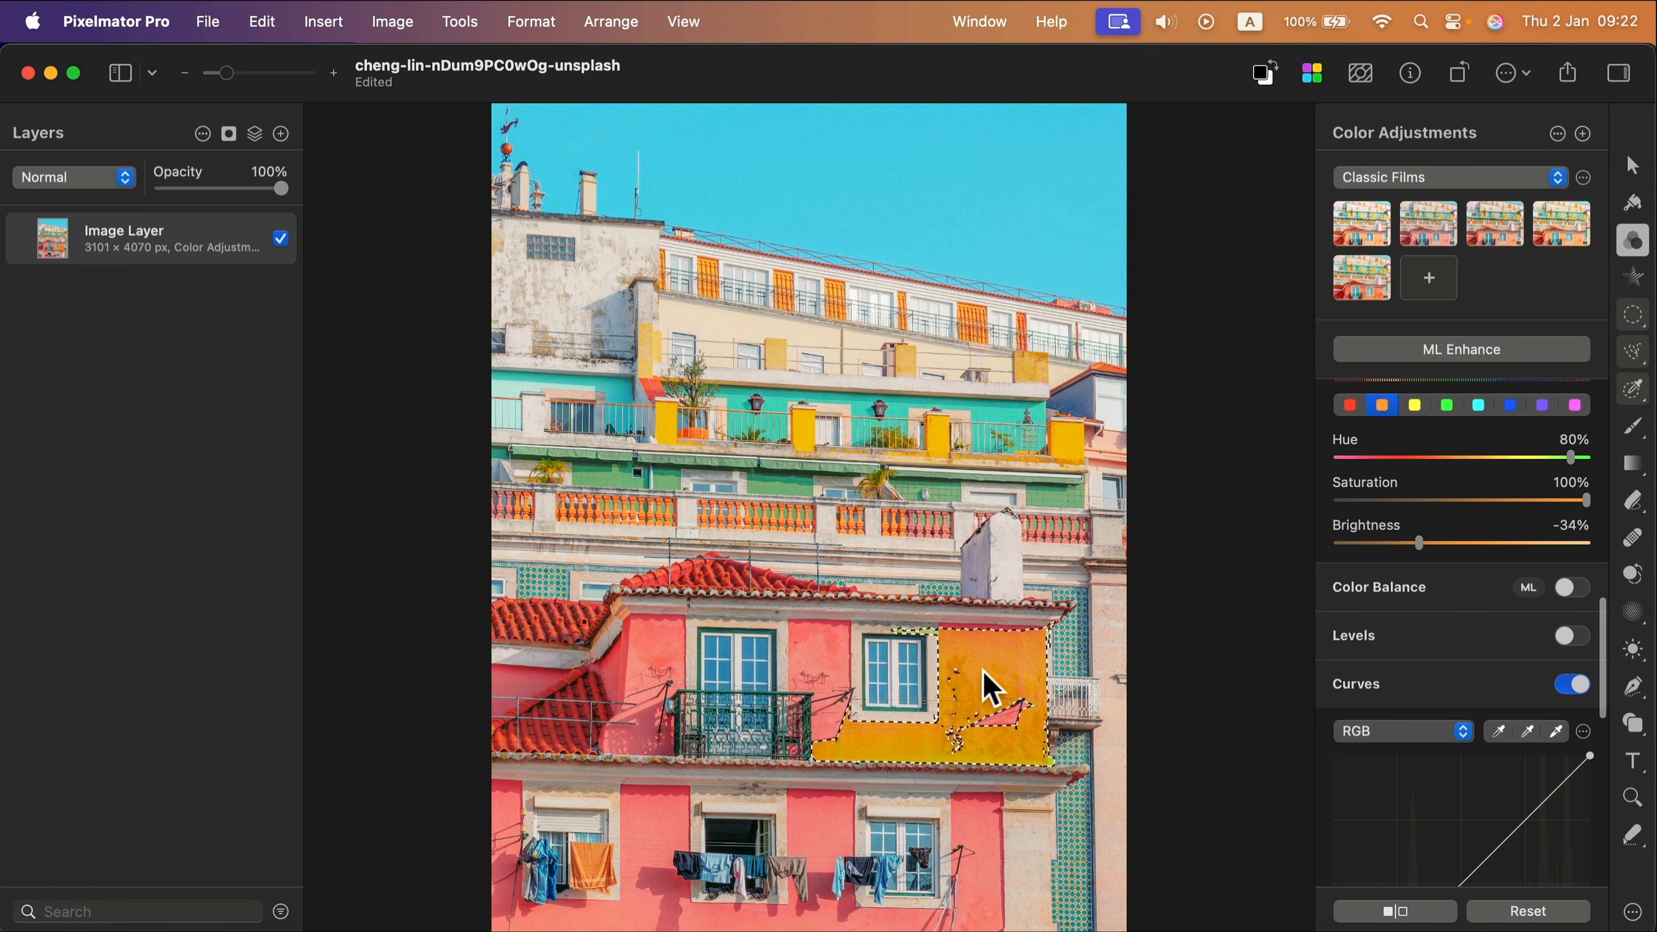
key("super+d")
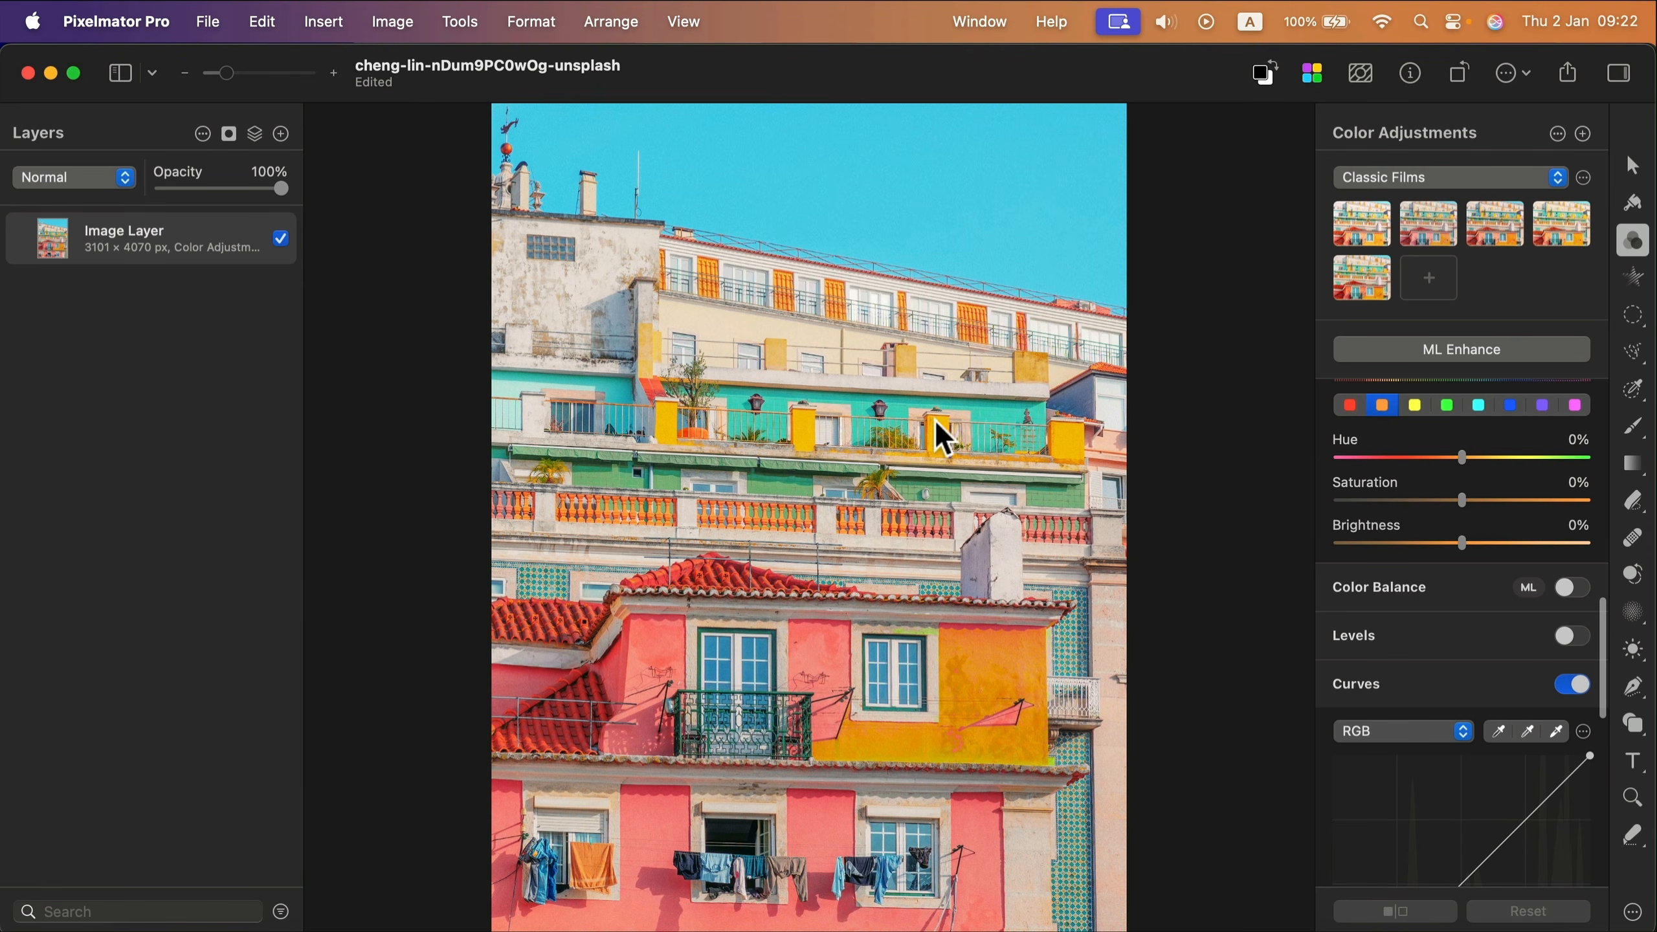
- Draw a rectangle about 2097 × 1410 px over the middle of the building photo and fill it with light red FF634D
left_click(1633, 732)
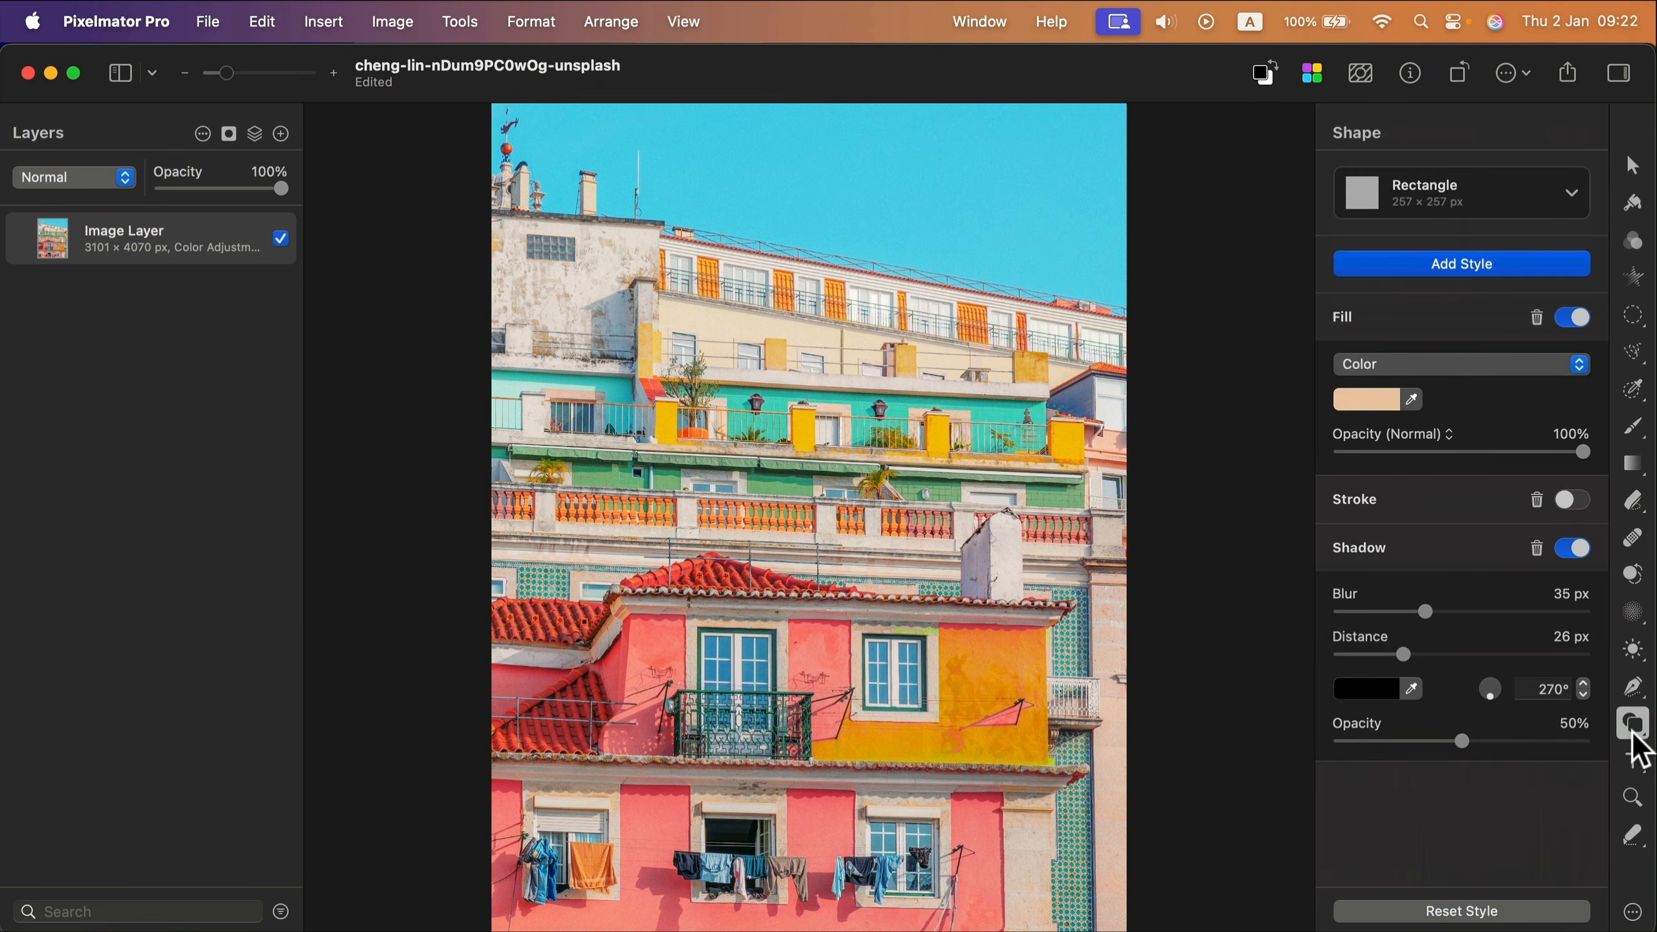
left_click_drag(617, 273, 1047, 562)
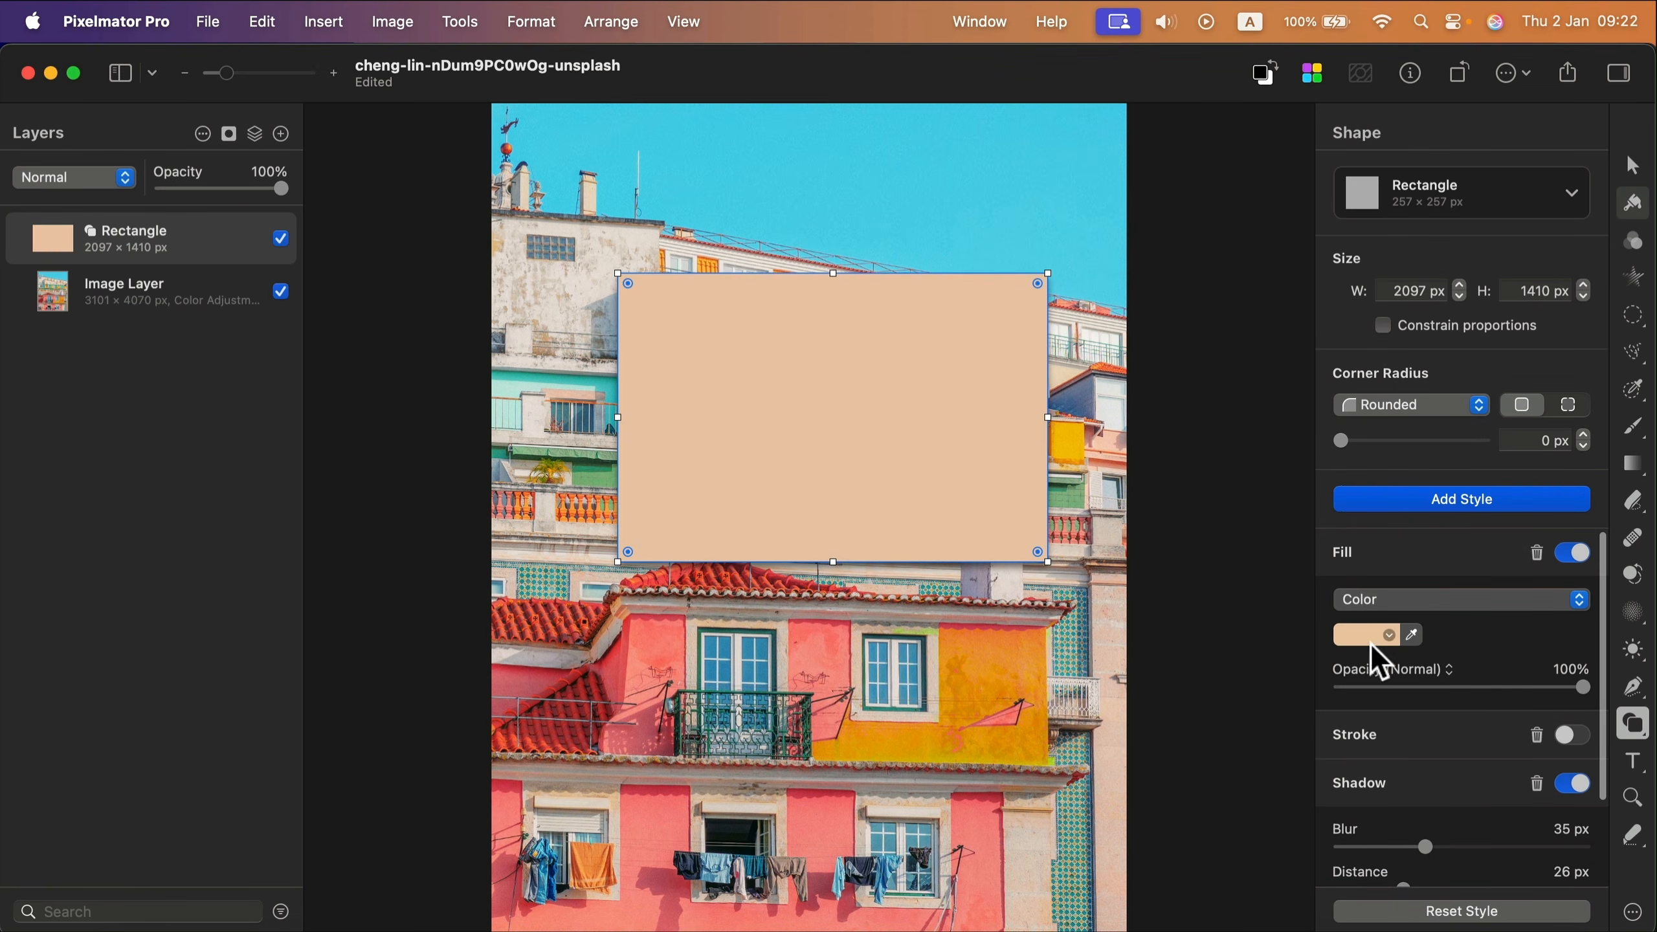
left_click(1388, 640)
left_click(1235, 758)
left_click(1142, 804)
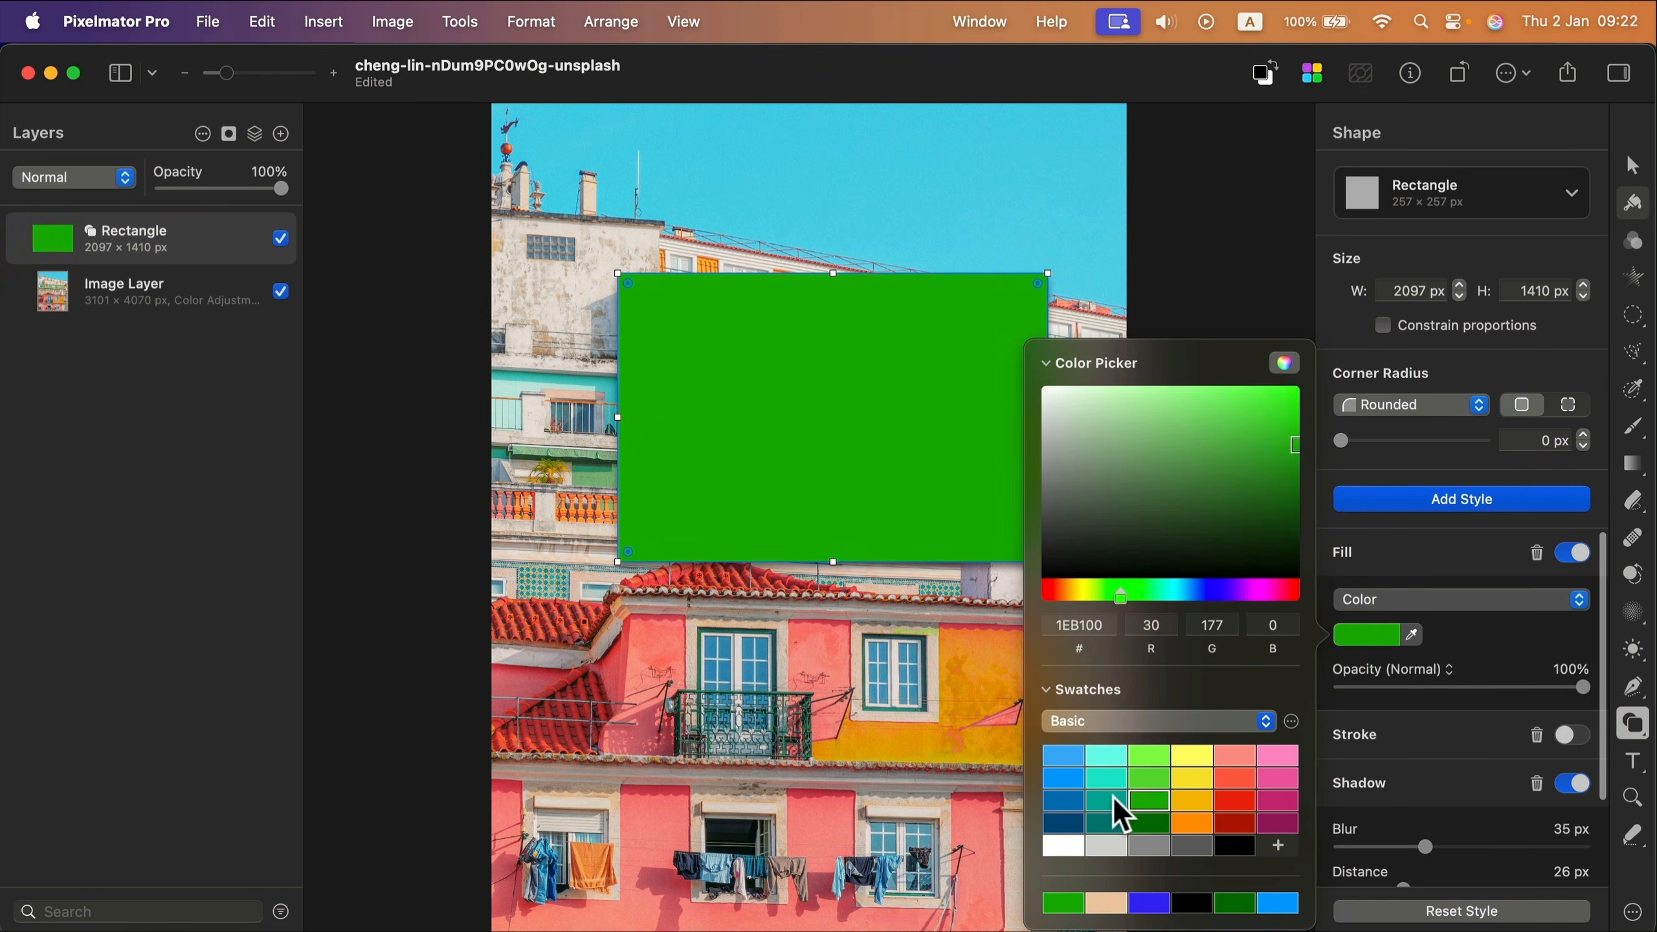
left_click(1069, 777)
left_click(1235, 778)
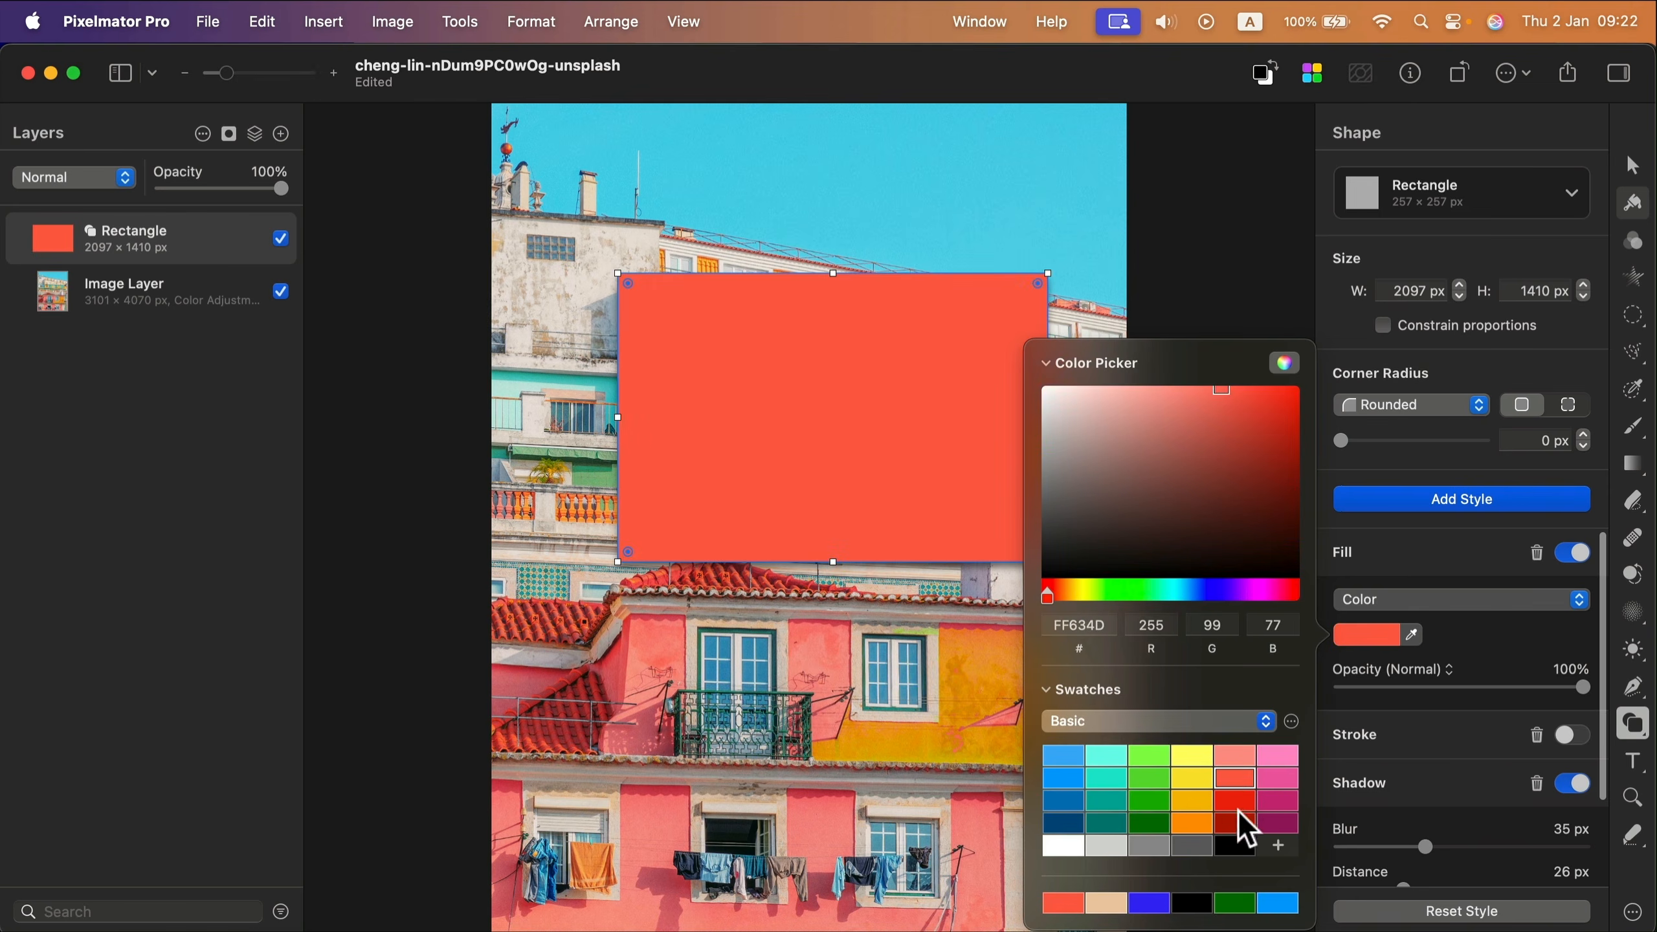
left_click(1046, 363)
- Add a text layer reading "Text" in the sky above the rectangle and color the text red
left_click(1633, 760)
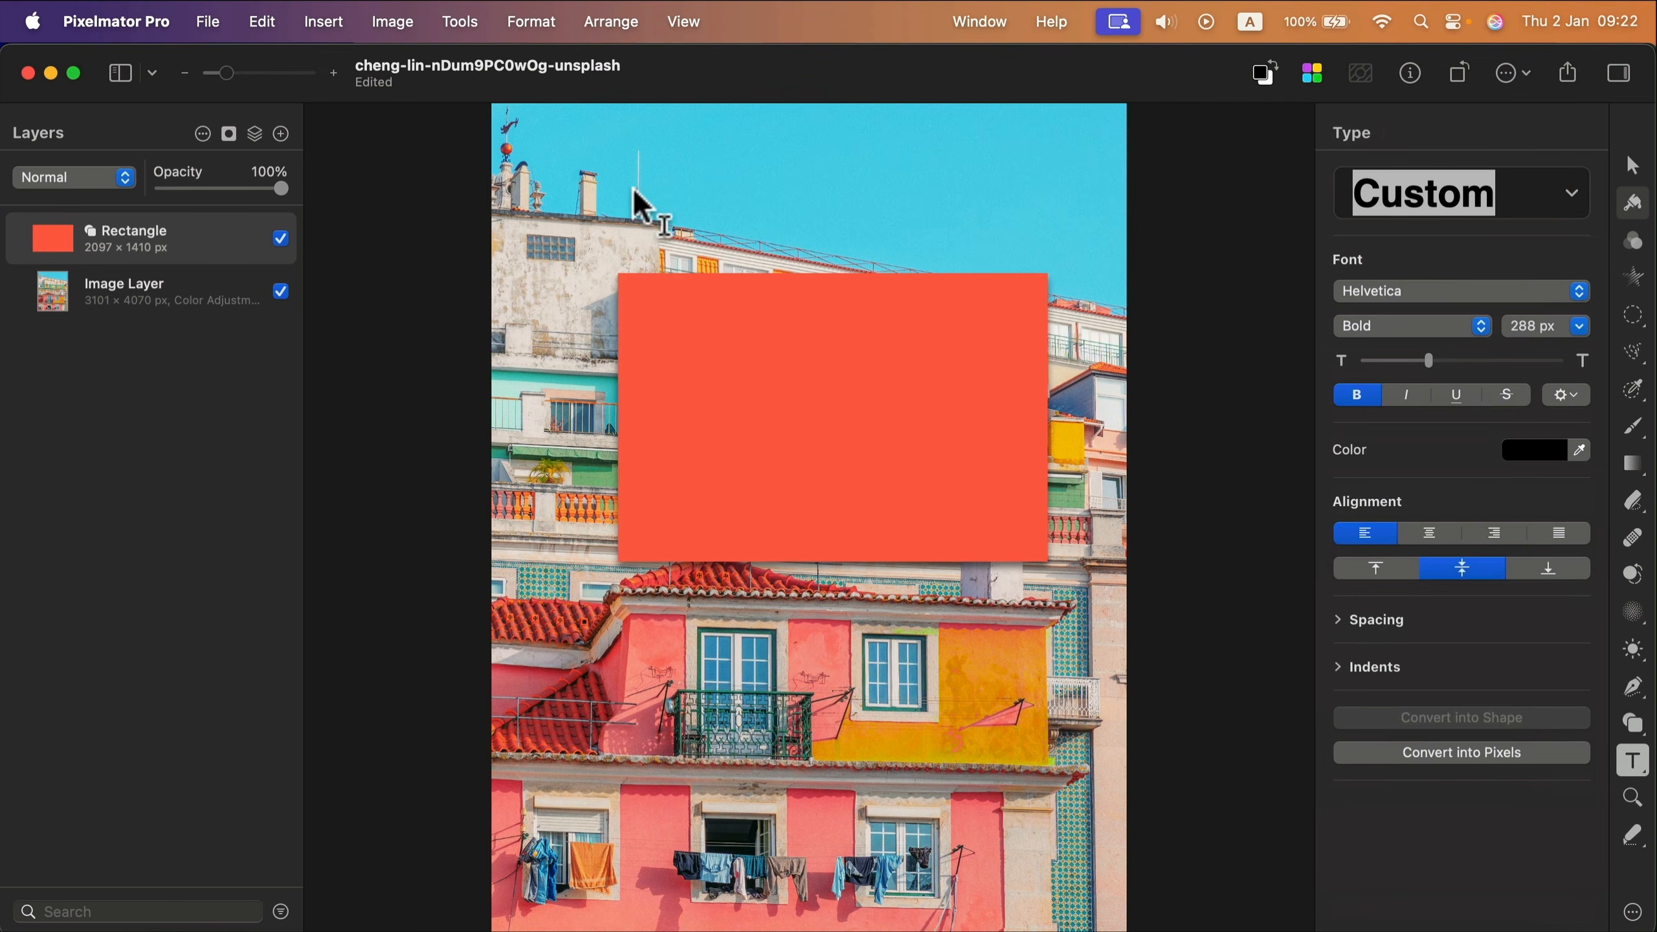
left_click(654, 189)
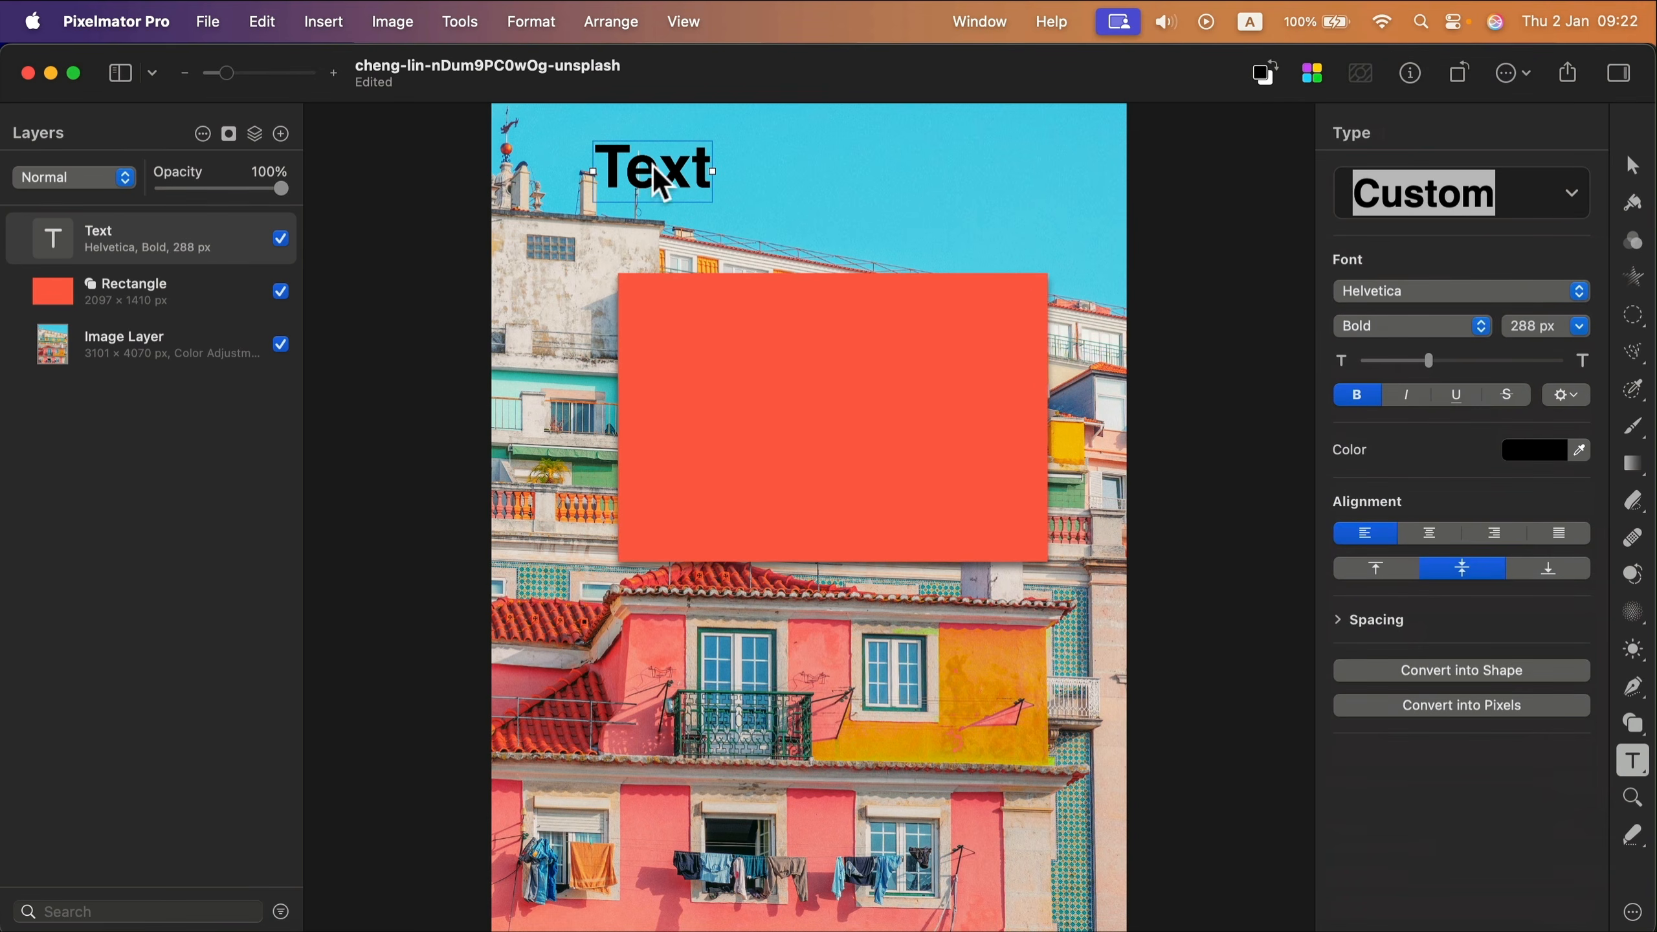
double_click(682, 167)
left_click(1549, 456)
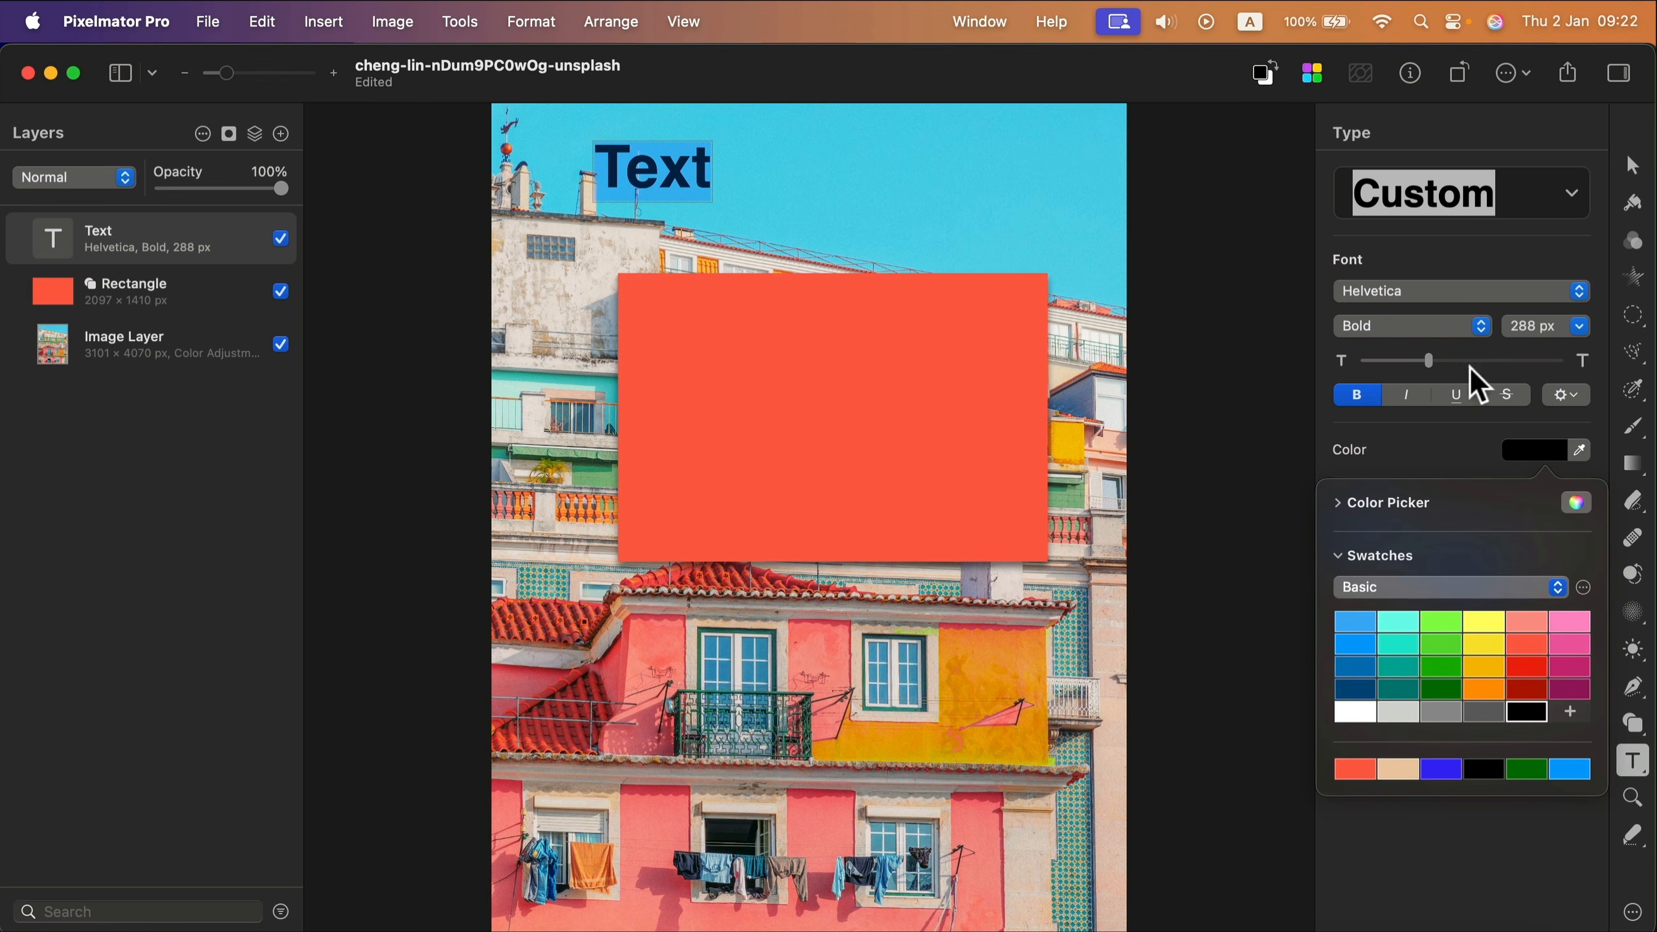
left_click(1572, 646)
left_click(1425, 666)
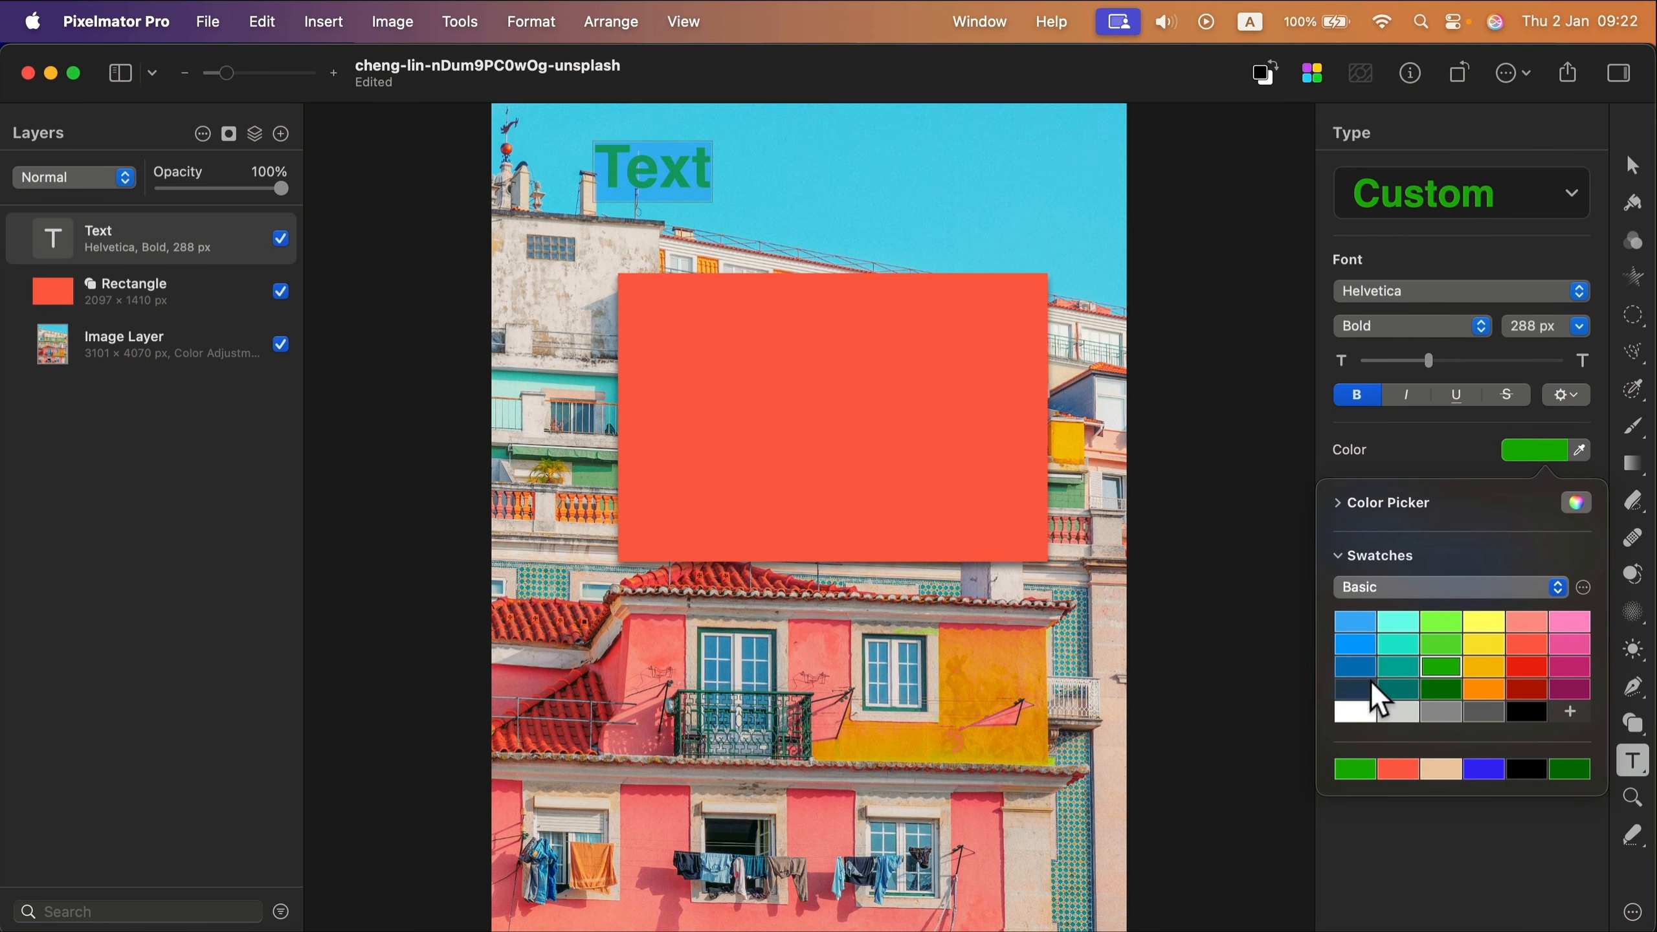
left_click(1365, 667)
left_click(1484, 621)
left_click(1482, 662)
left_click(1541, 669)
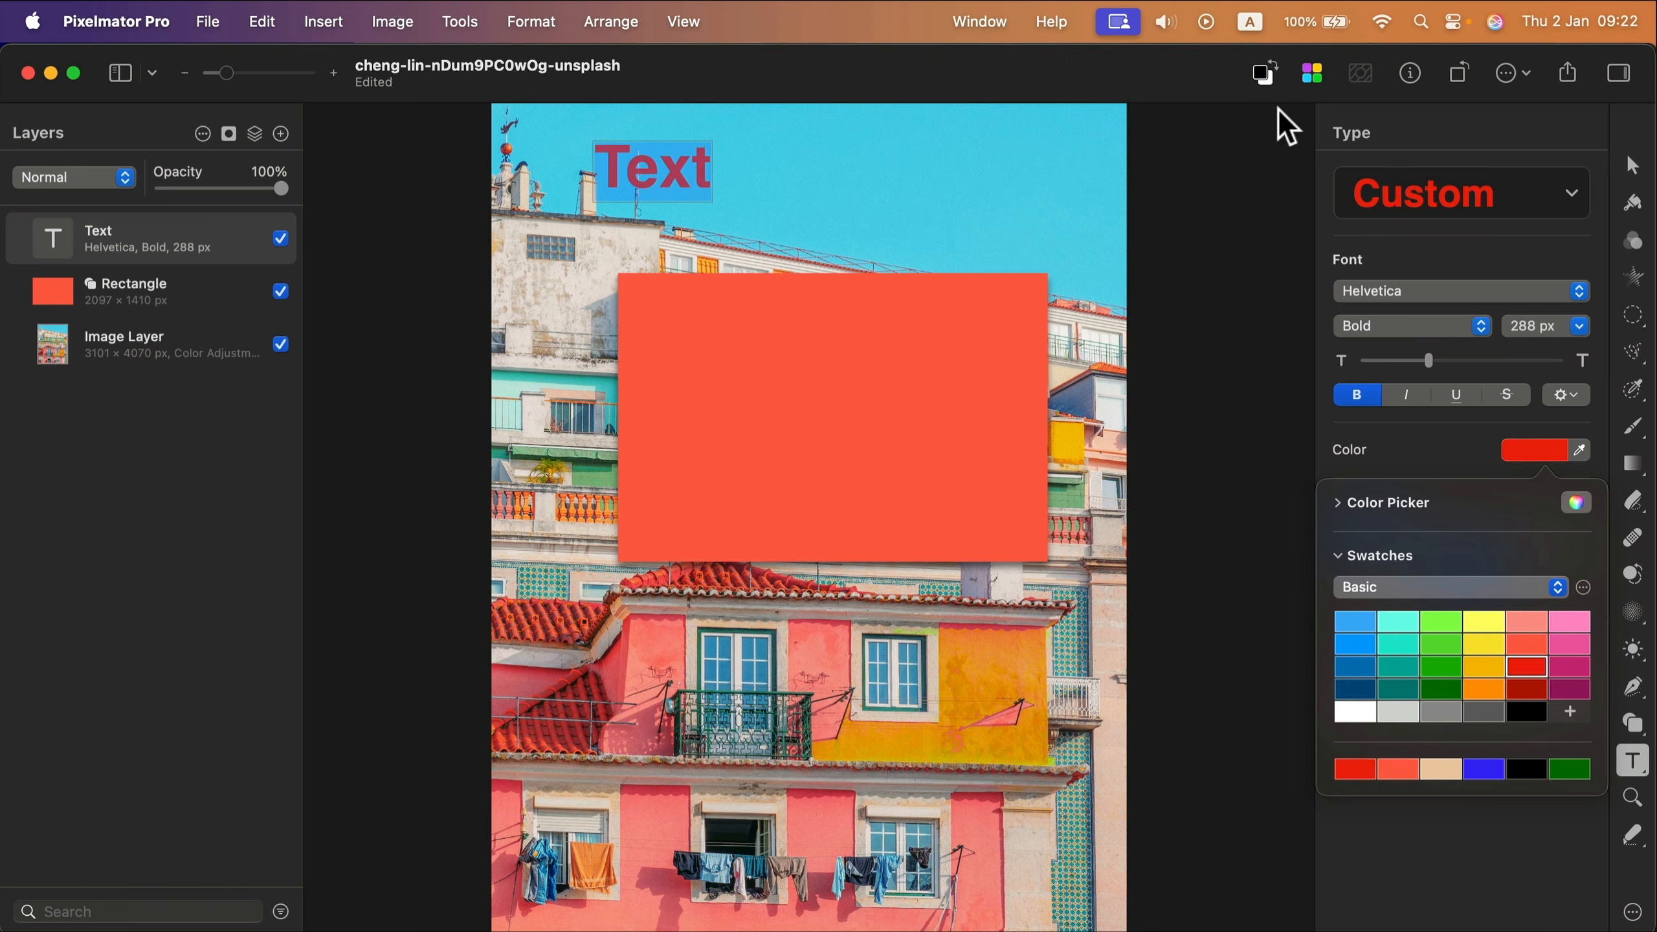
left_click(1038, 209)
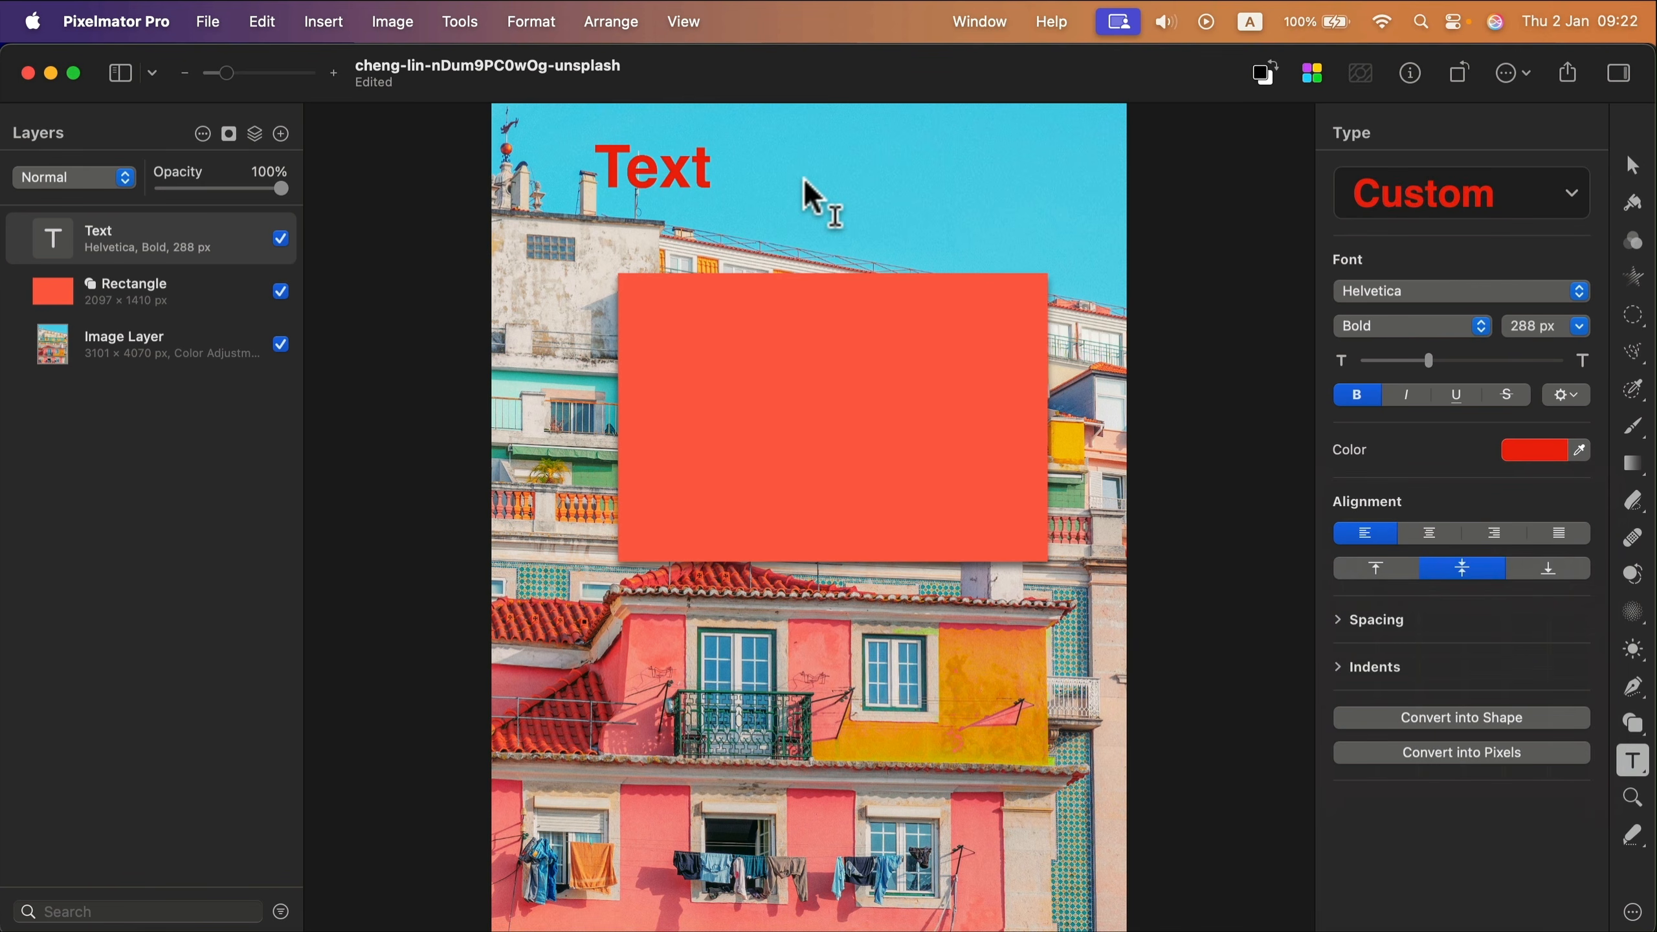
- In the Untitled portrait document, add a Stroke style to the Face layer
mouse_move(237, 257)
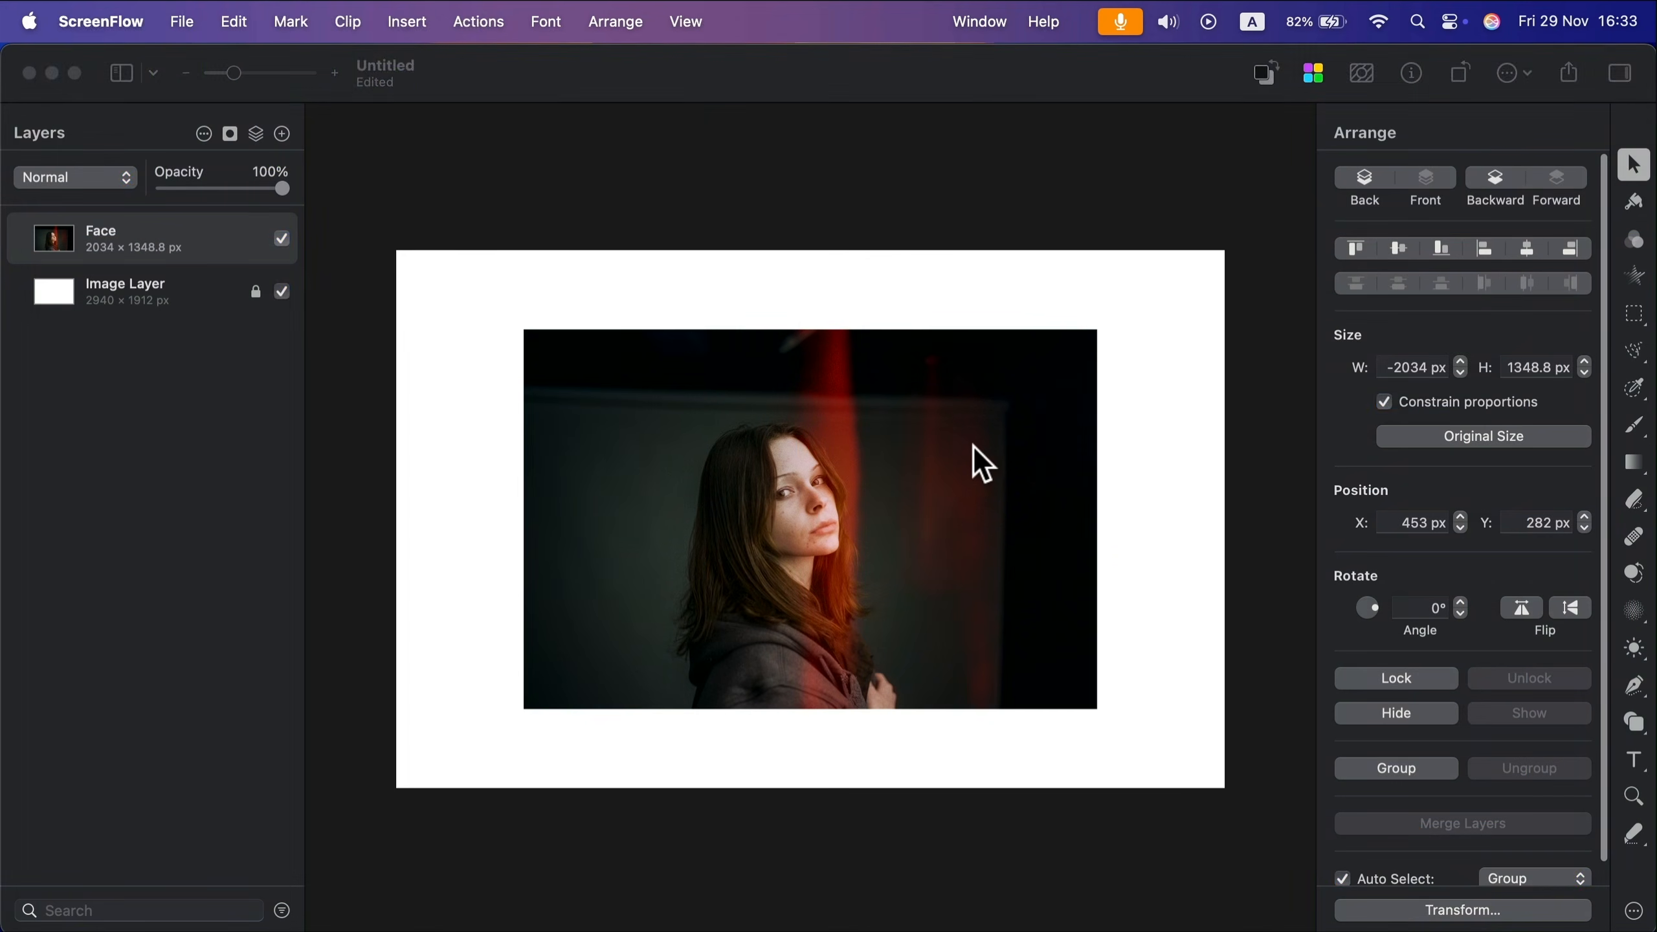
left_click(965, 436)
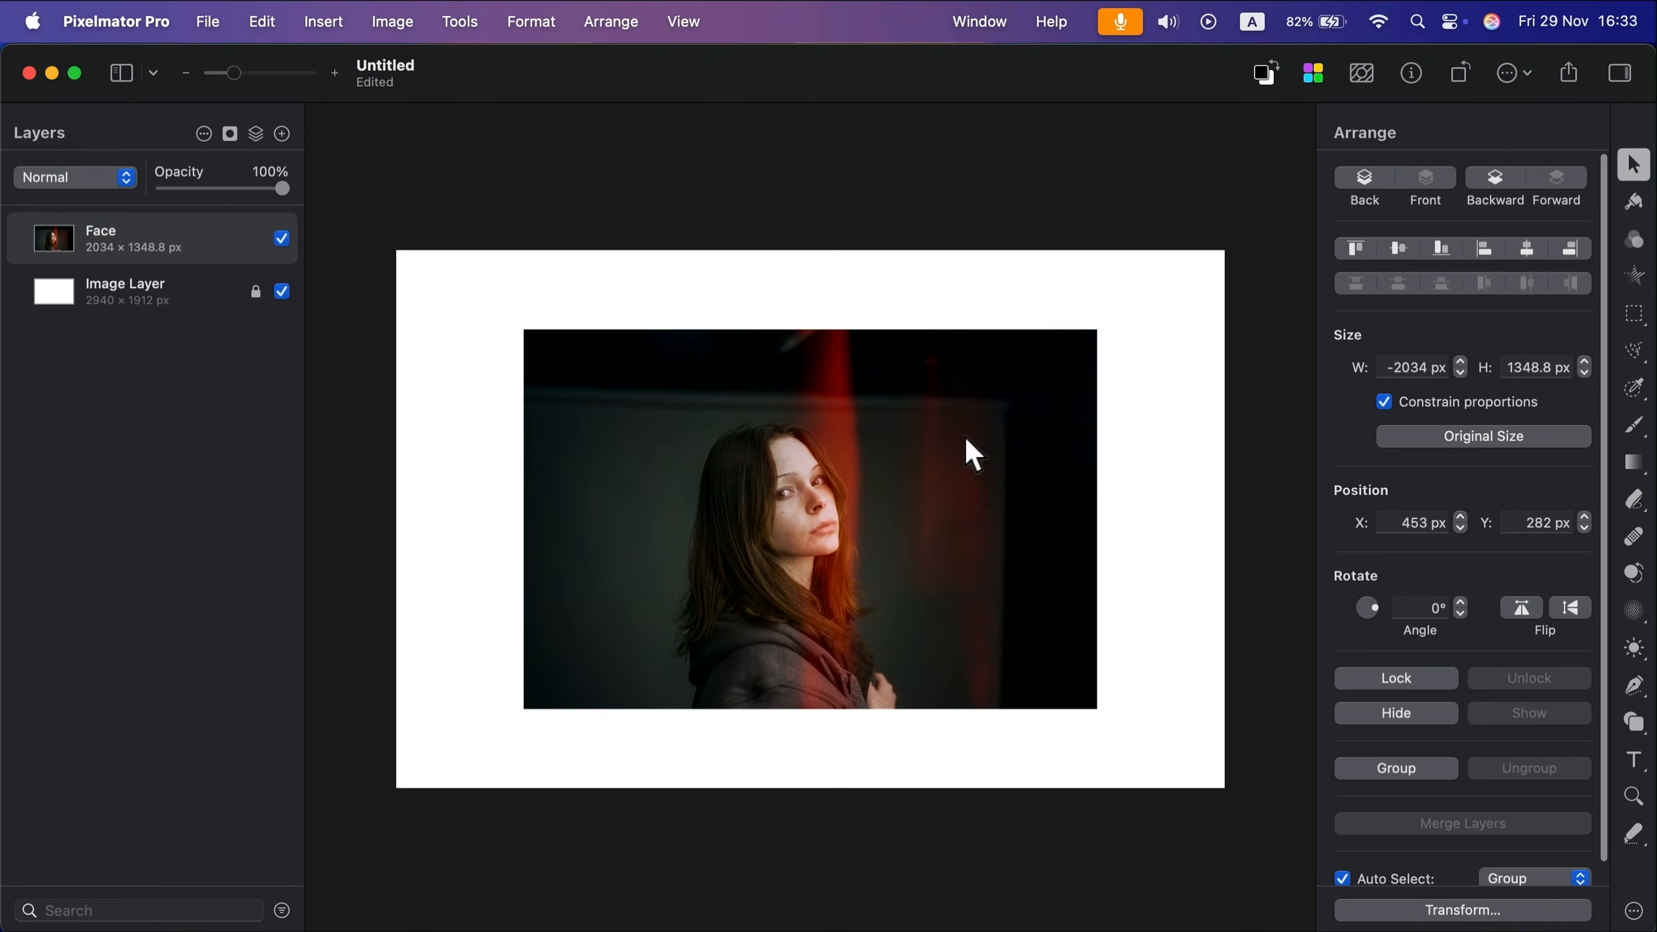
left_click(966, 433)
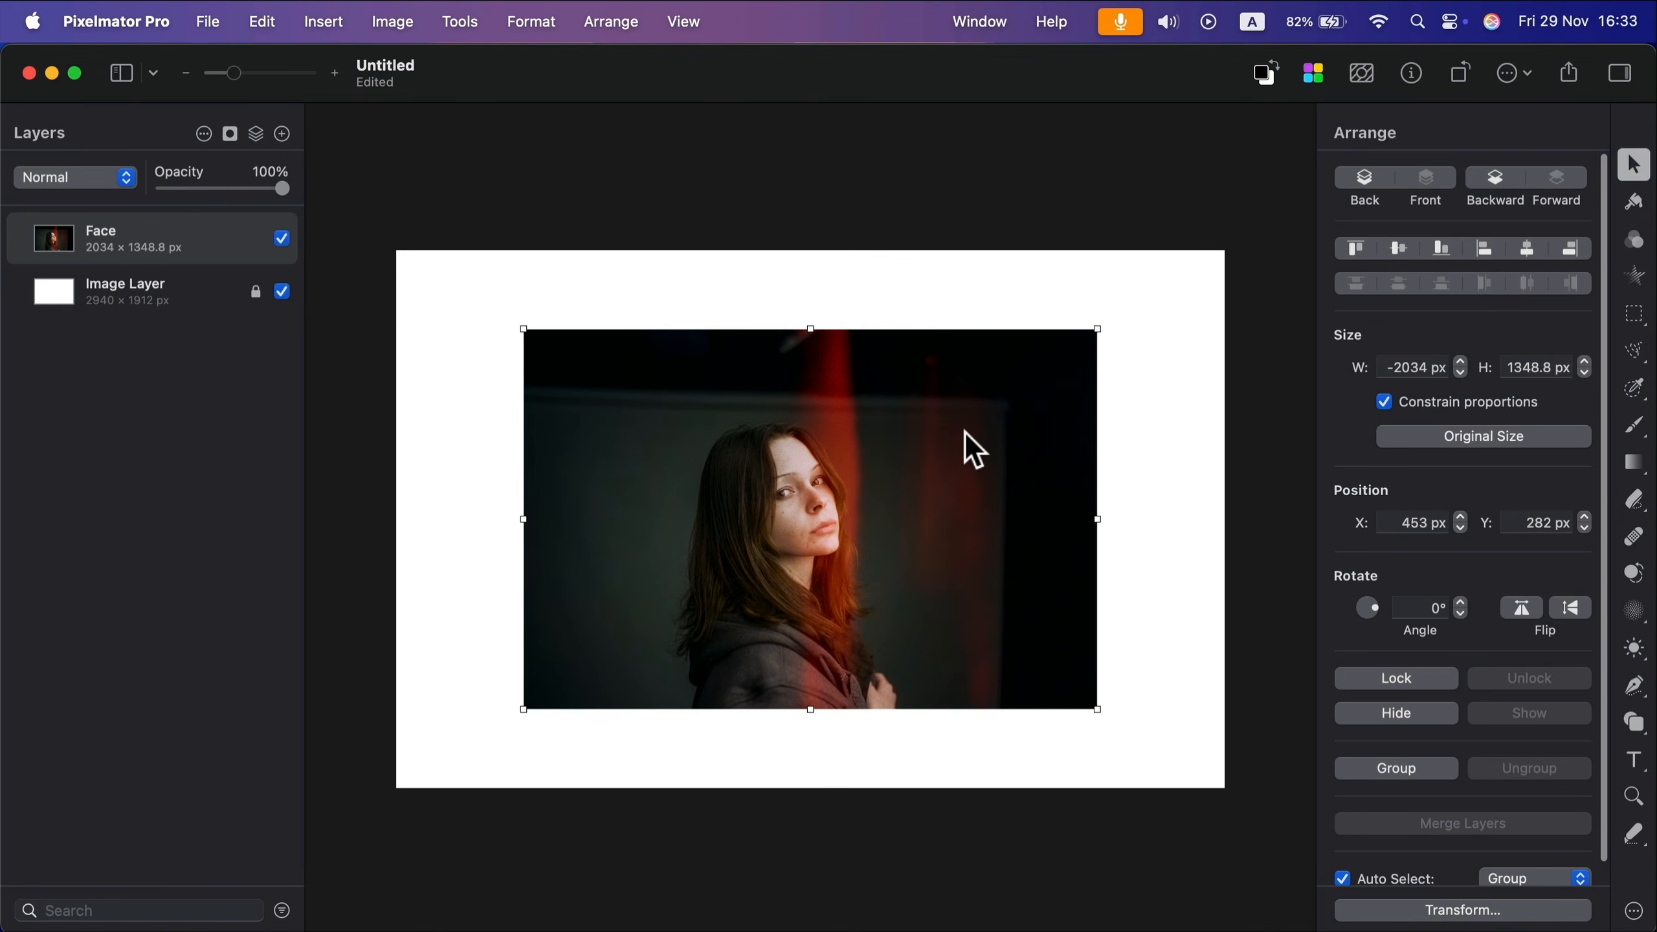
left_click(1636, 206)
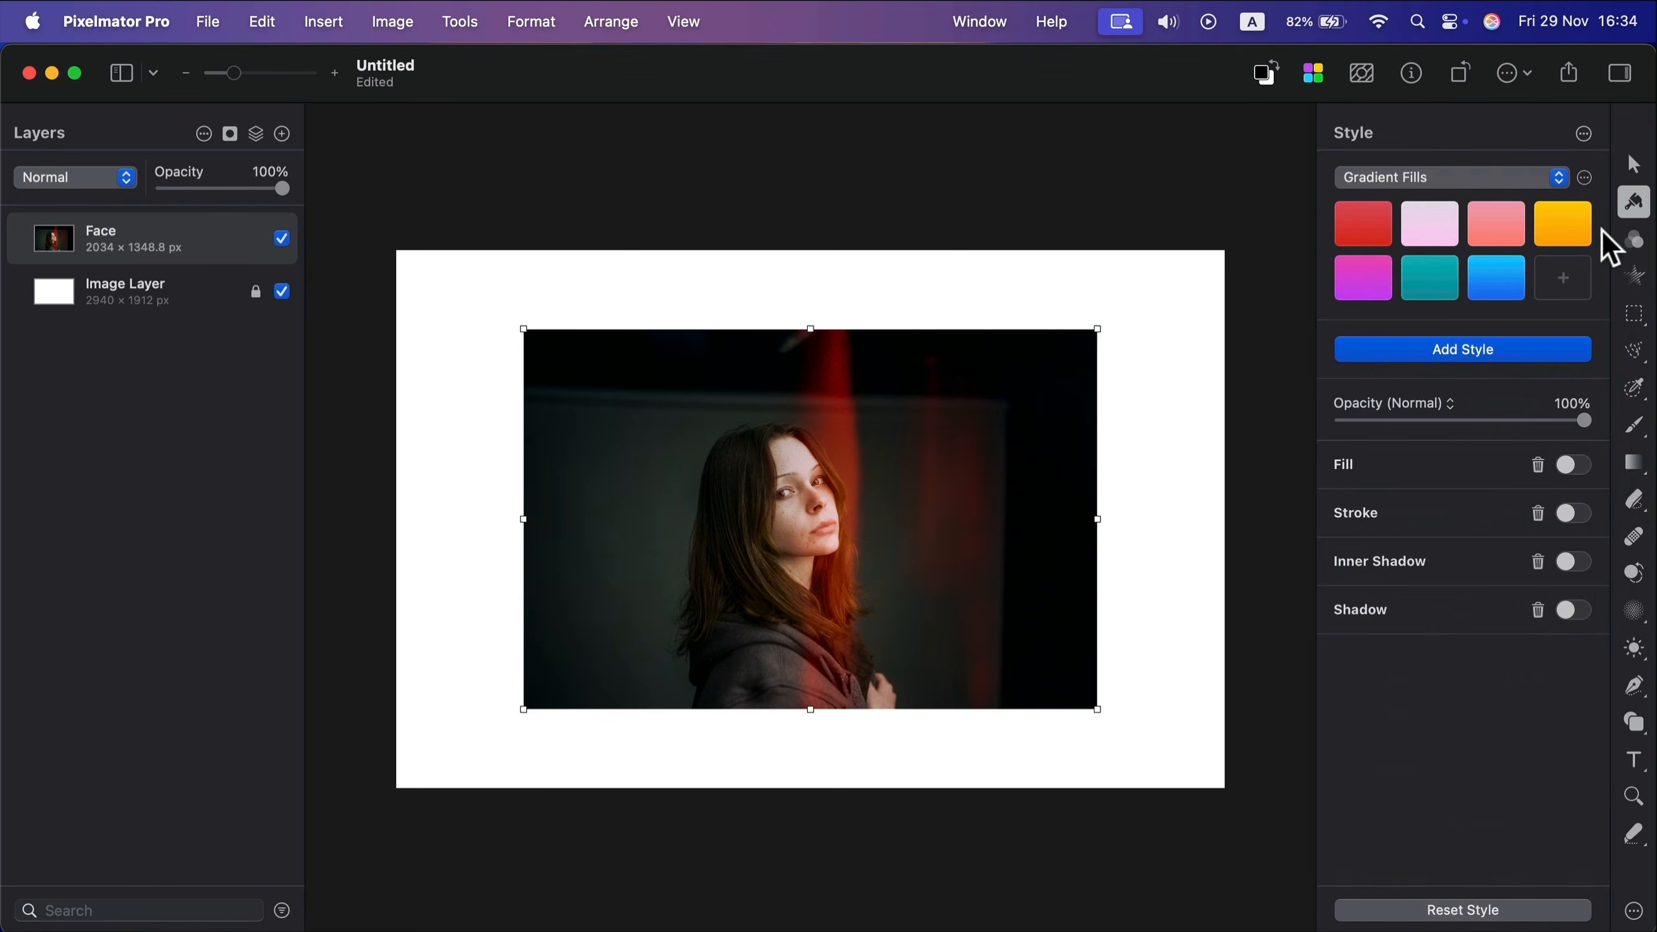
left_click(1499, 347)
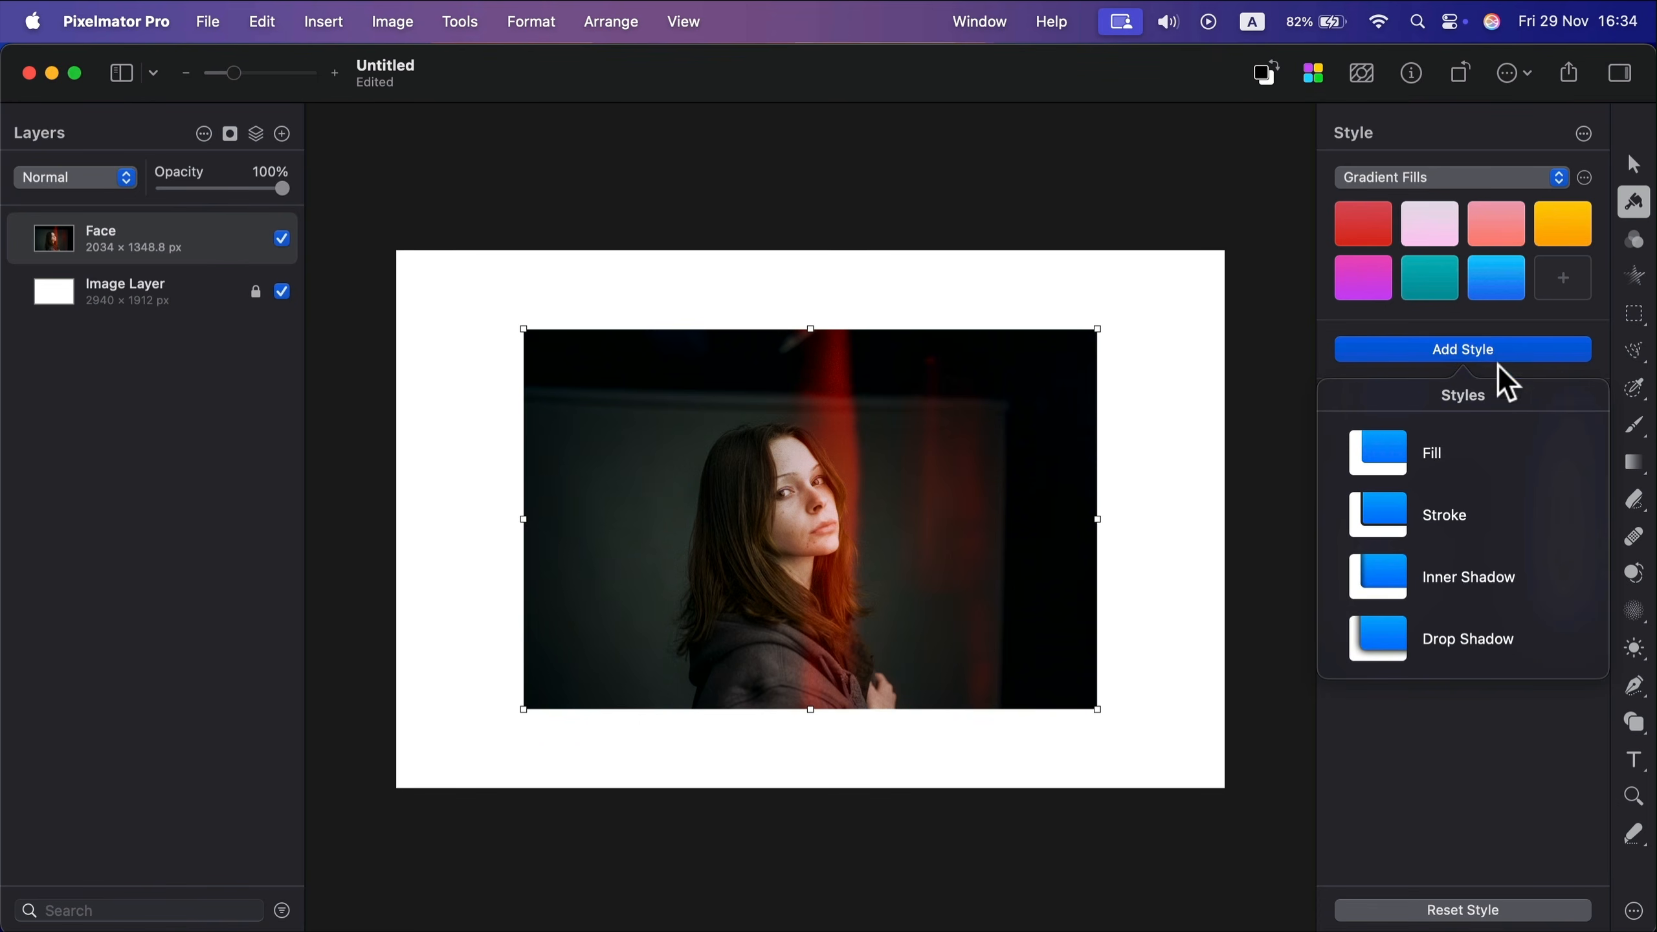
left_click(1393, 510)
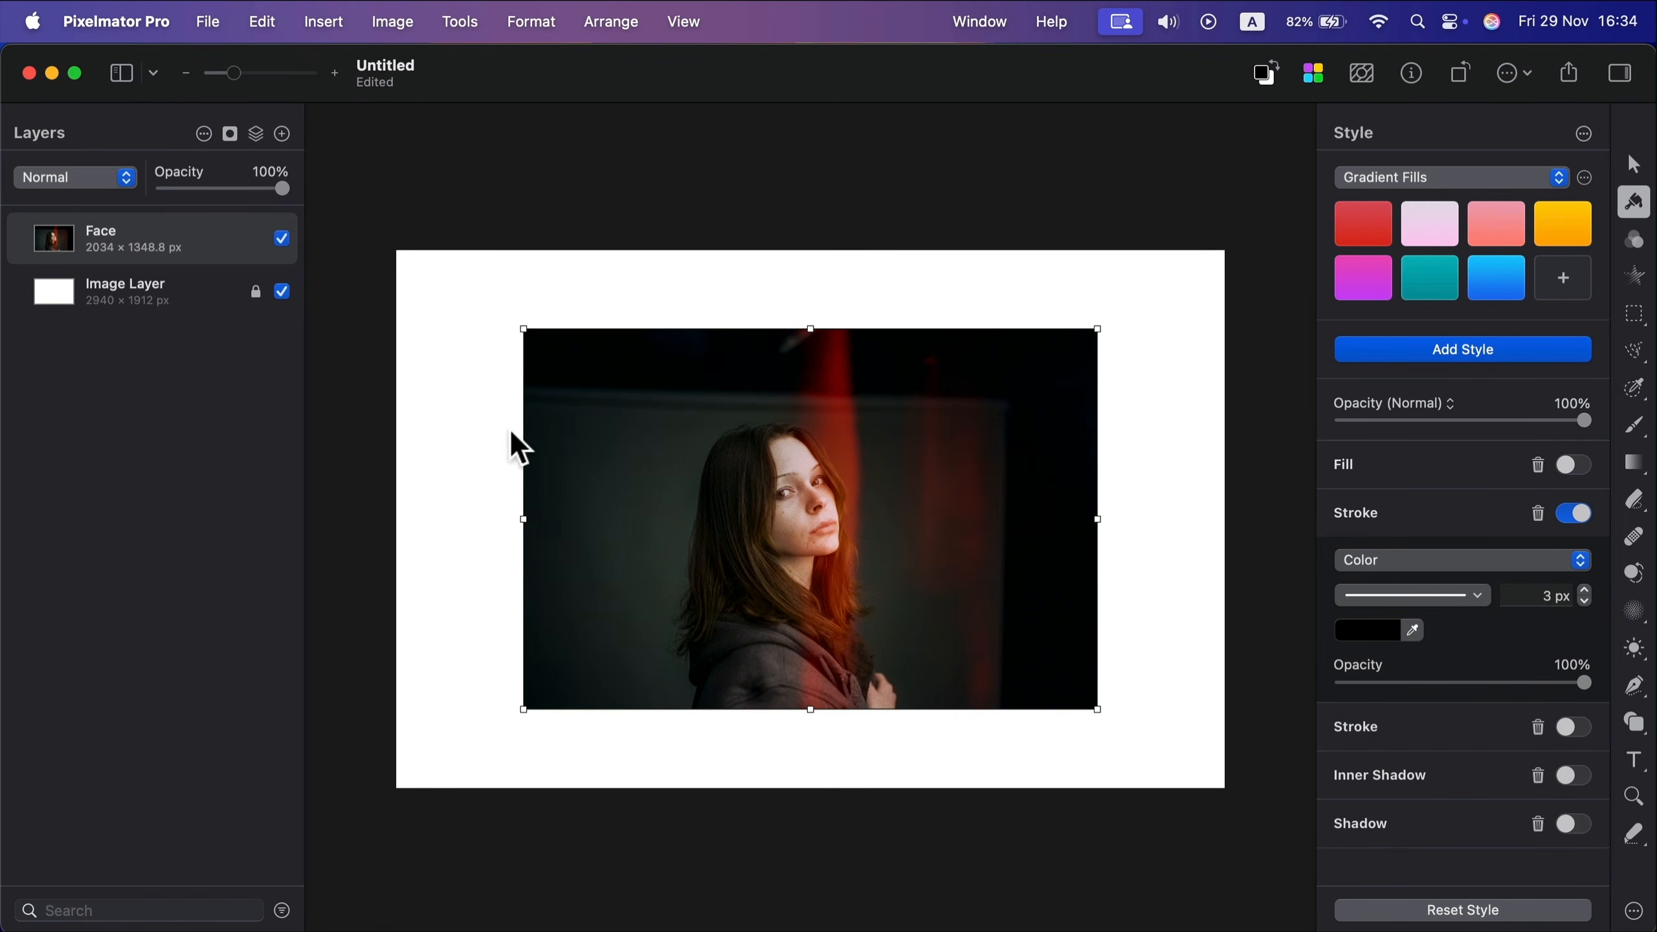
- Increase the Face layer's stroke width to 30 px
left_click(1585, 589)
left_click(1585, 589)
left_click(1584, 588)
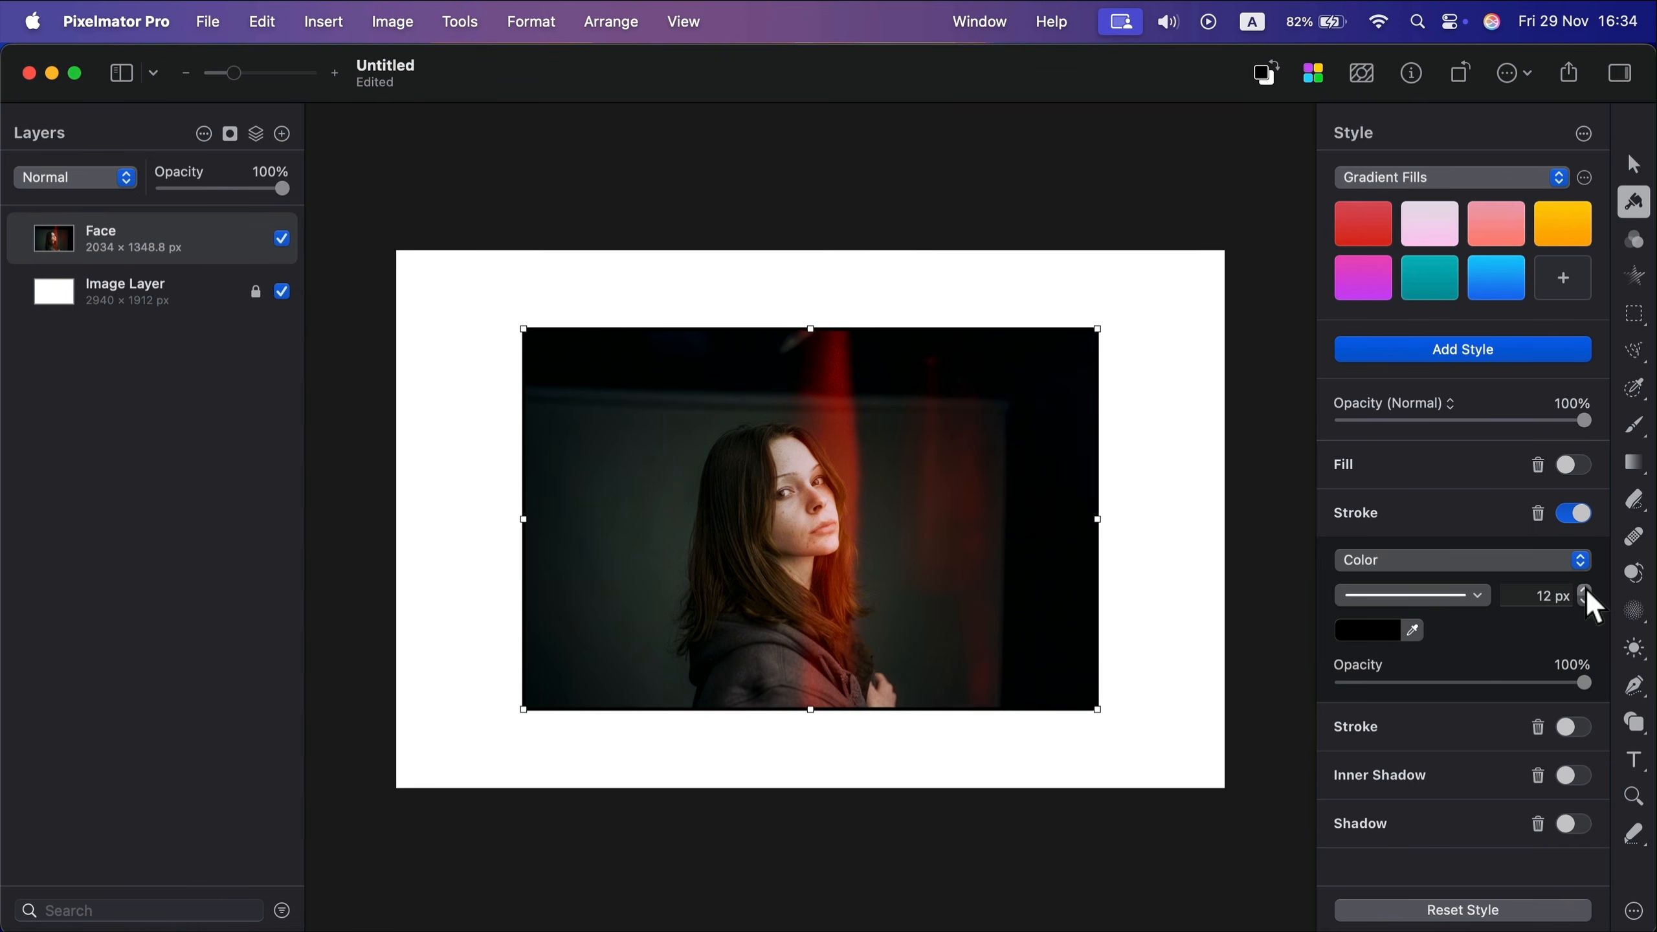
left_click(1585, 587)
left_click(1585, 590)
left_click(1585, 589)
left_click(1585, 590)
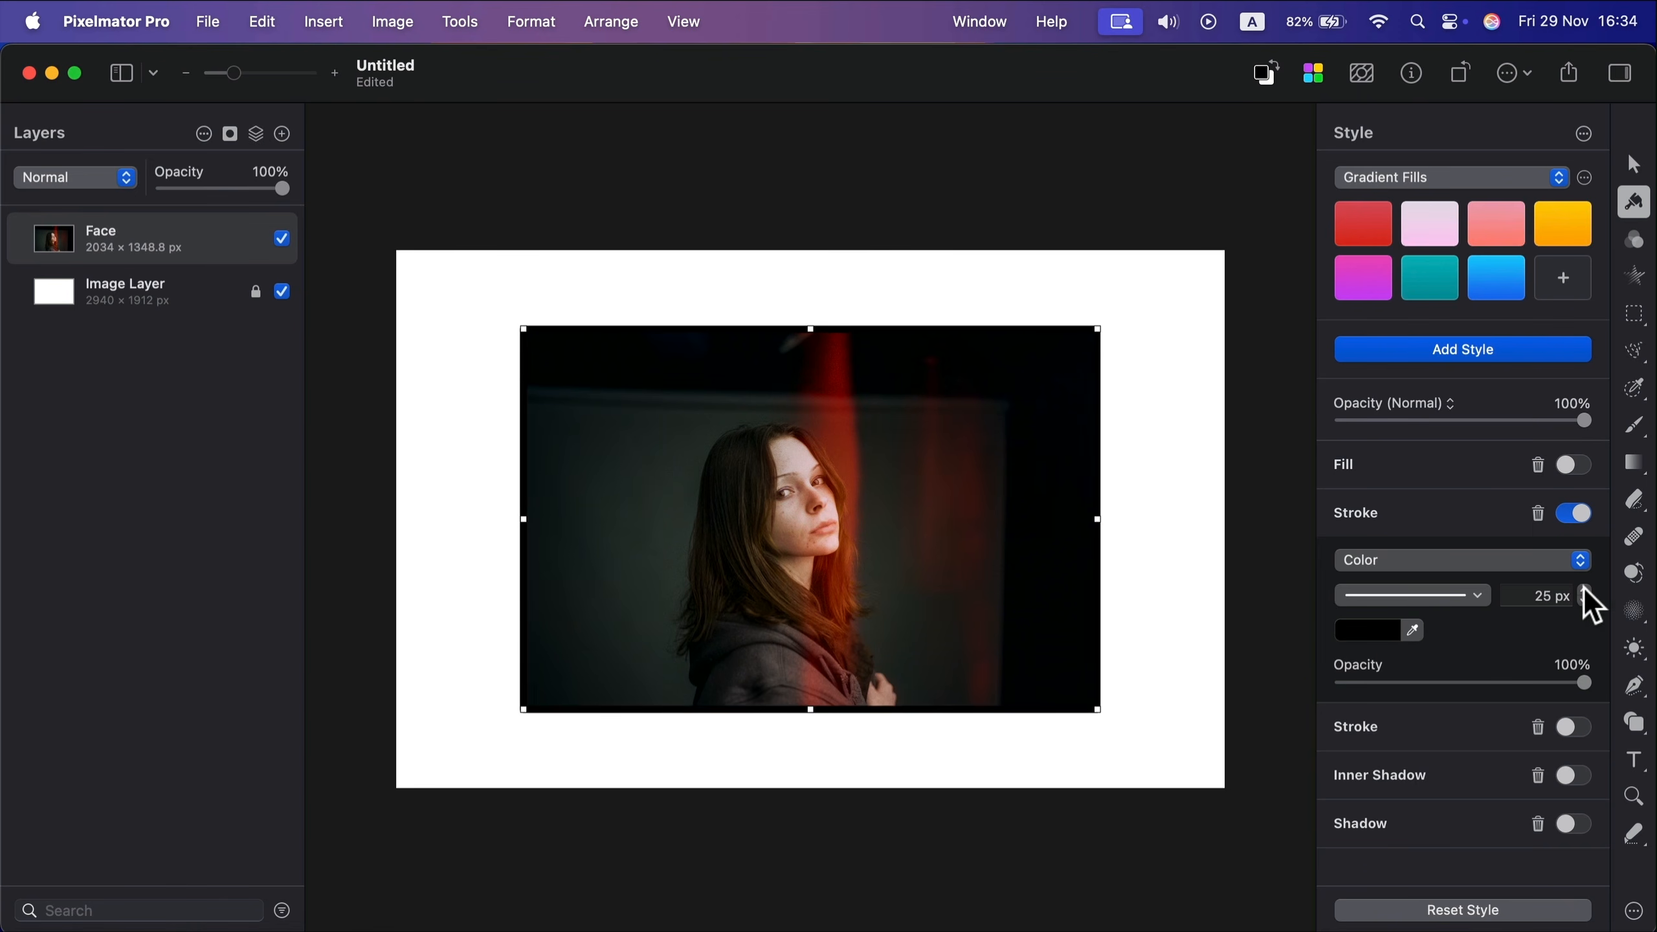
left_click(1585, 590)
left_click(1585, 589)
left_click(1585, 590)
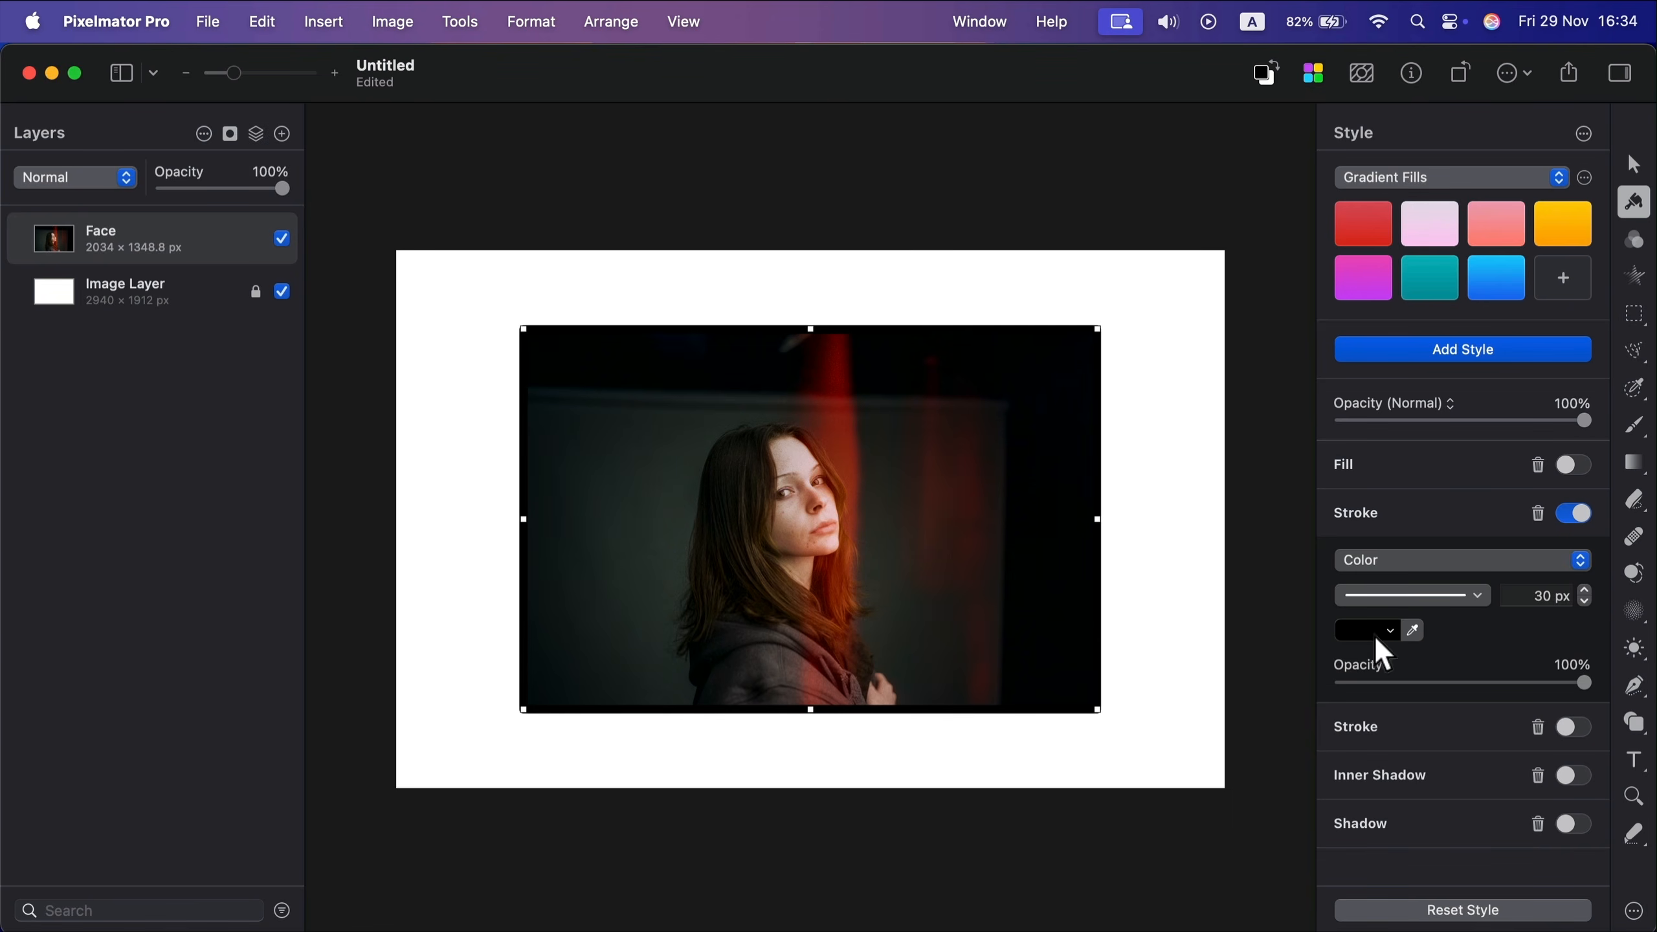
- Try red and purple for the Face layer's stroke, and settle on a saturated blue
left_click(1374, 632)
left_click(1239, 798)
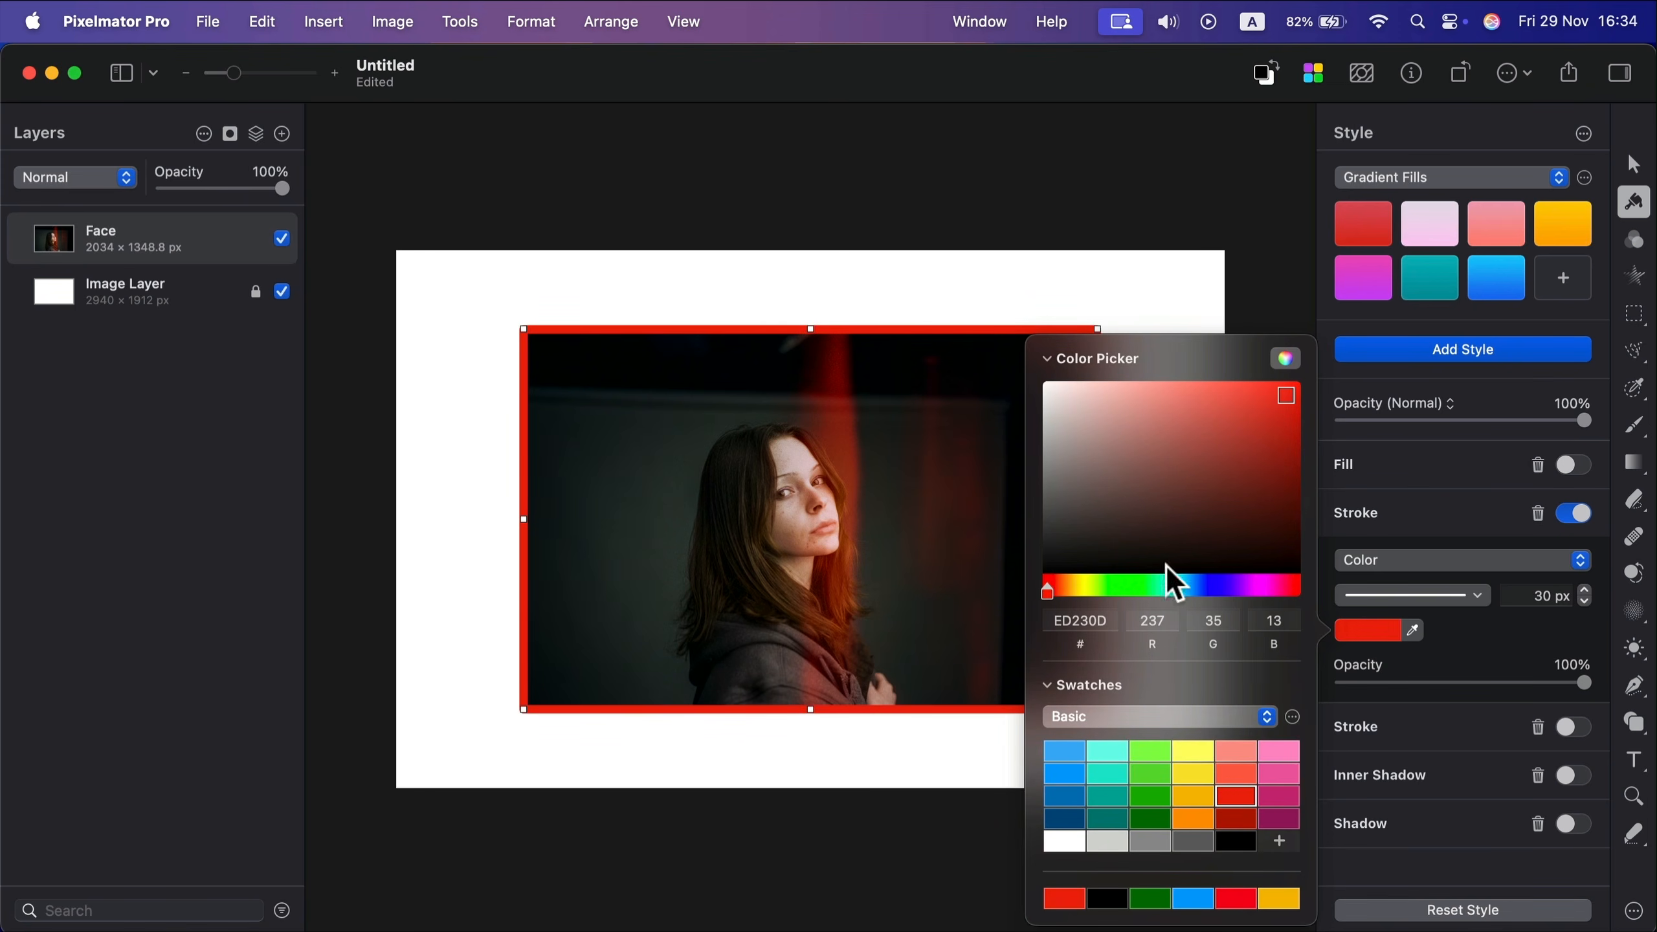
mouse_move(1264, 471)
left_mouse_down()
mouse_move(1252, 477)
mouse_move(1233, 389)
mouse_move(1259, 391)
left_mouse_up()
left_click(1219, 586)
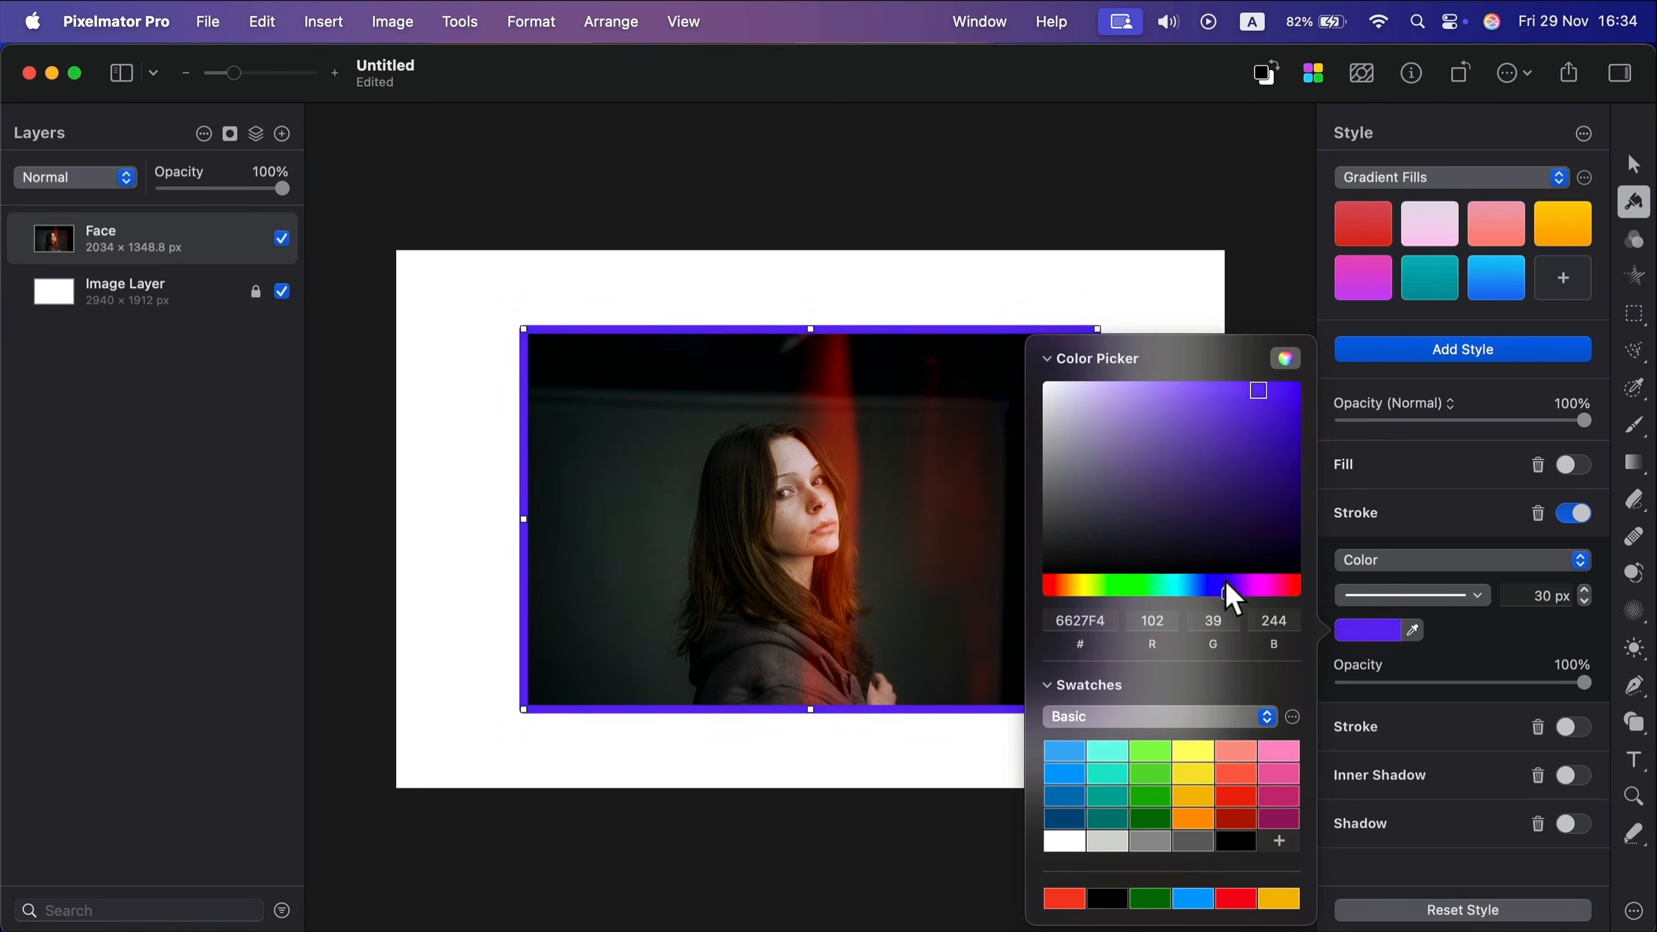
left_click(1253, 267)
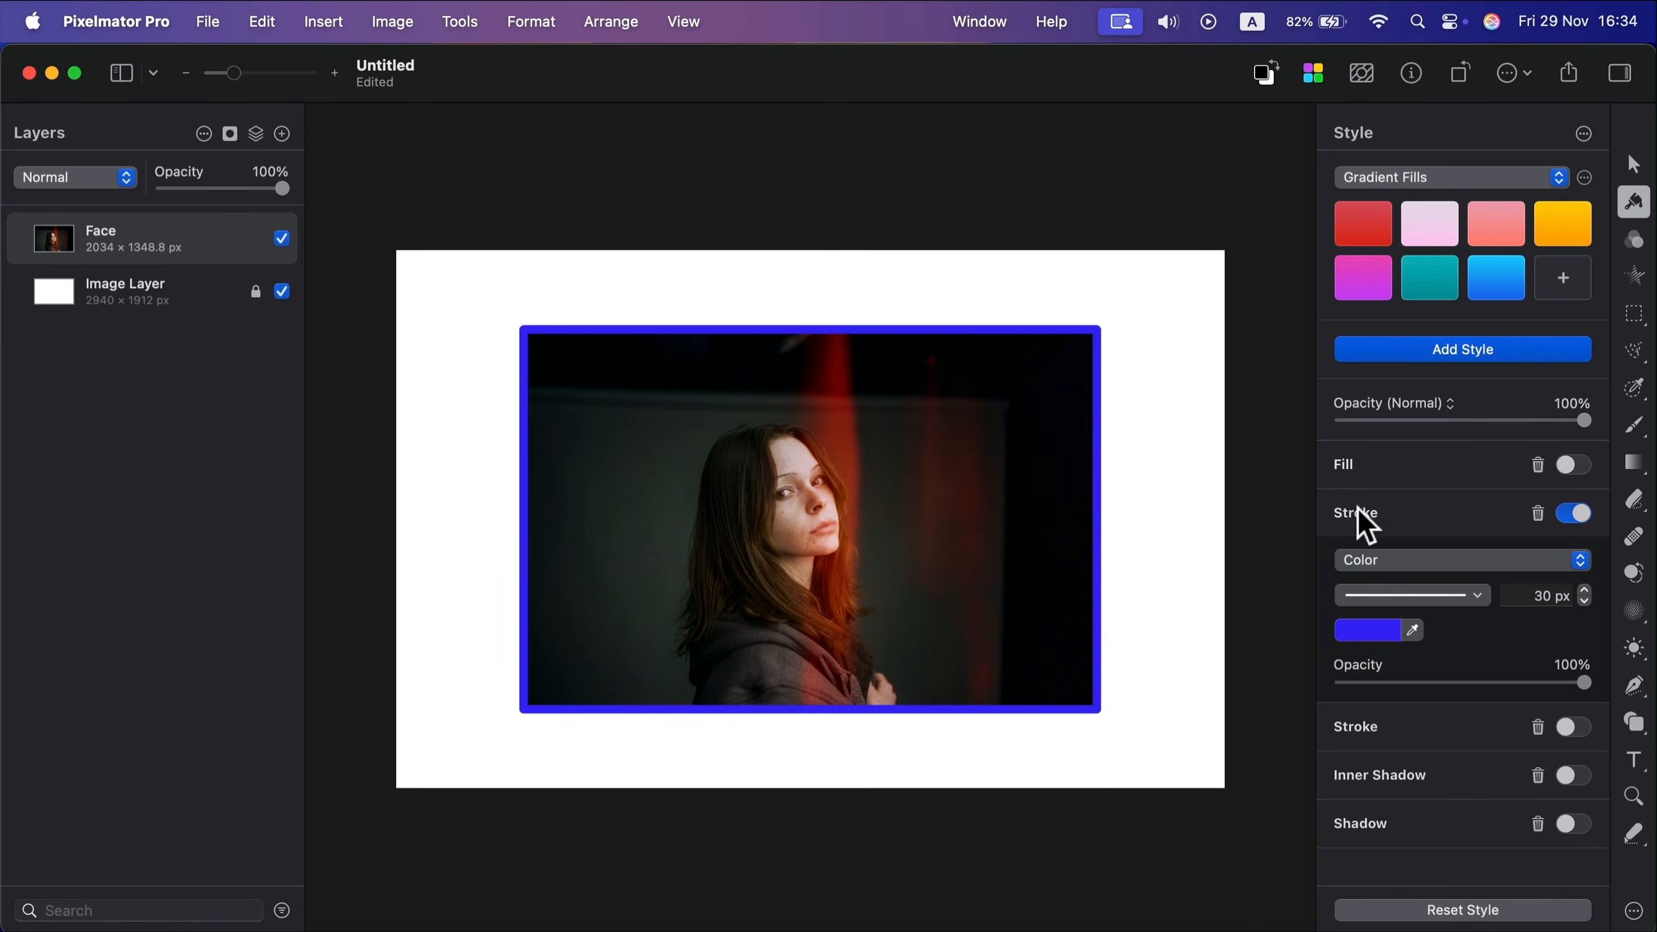
- Keep the stroke's opacity at 100% and try its alignment as Inside and as Outside
mouse_move(1582, 683)
left_mouse_down()
mouse_move(1438, 679)
mouse_move(1609, 695)
left_mouse_up()
left_click(1479, 596)
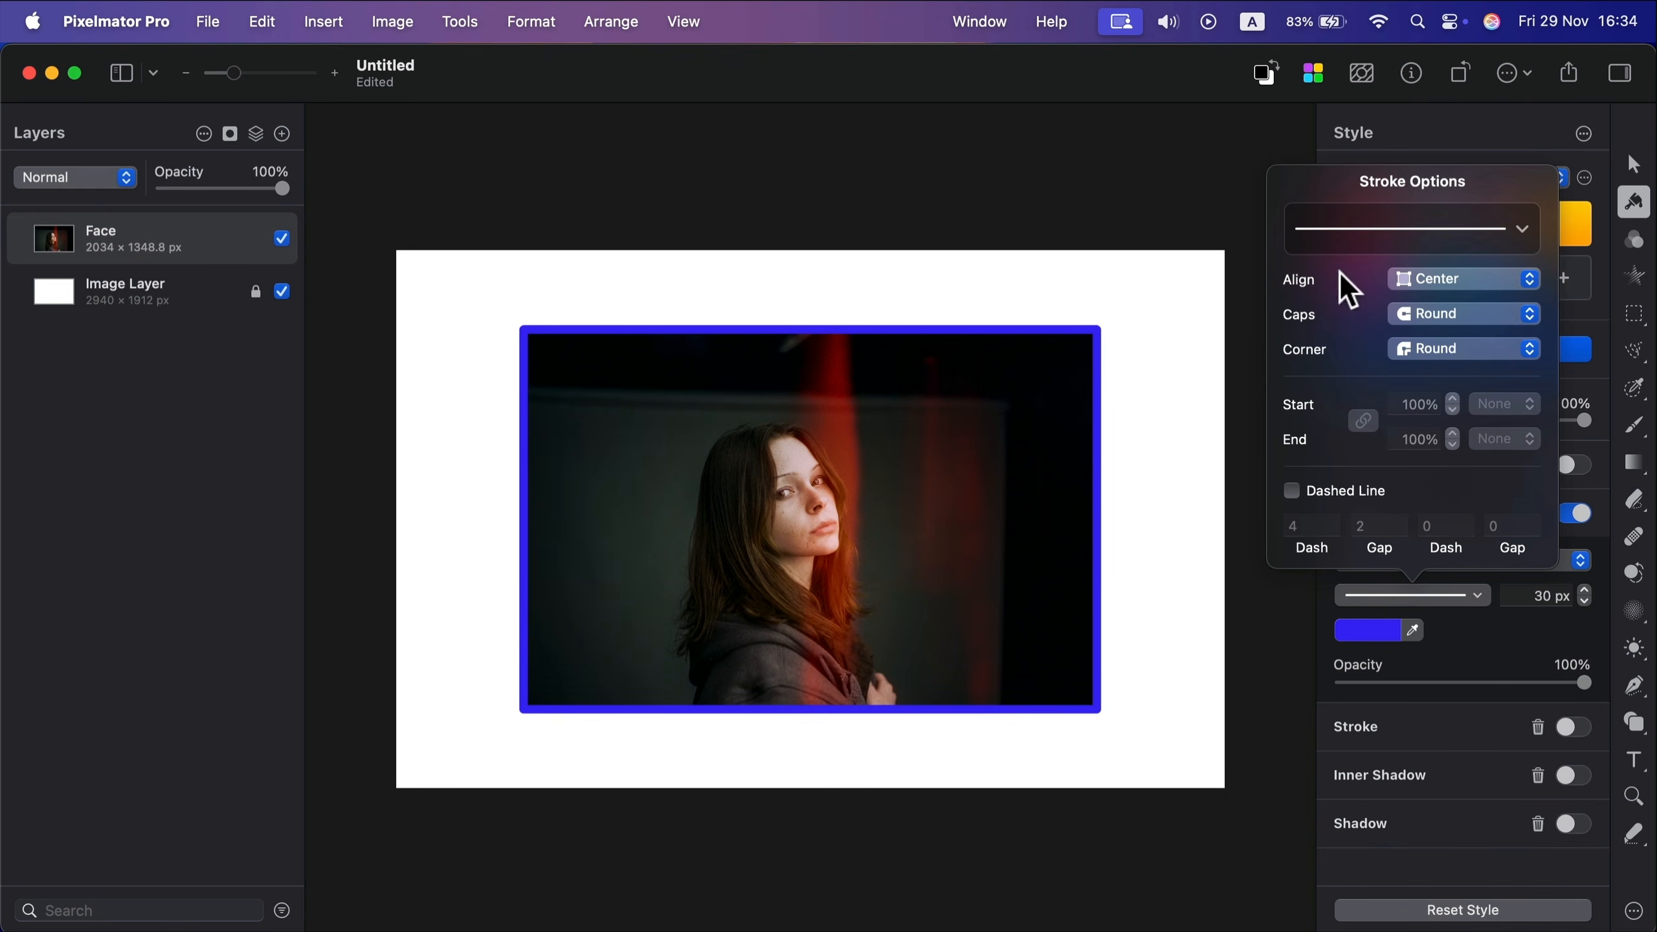
left_click(1504, 279)
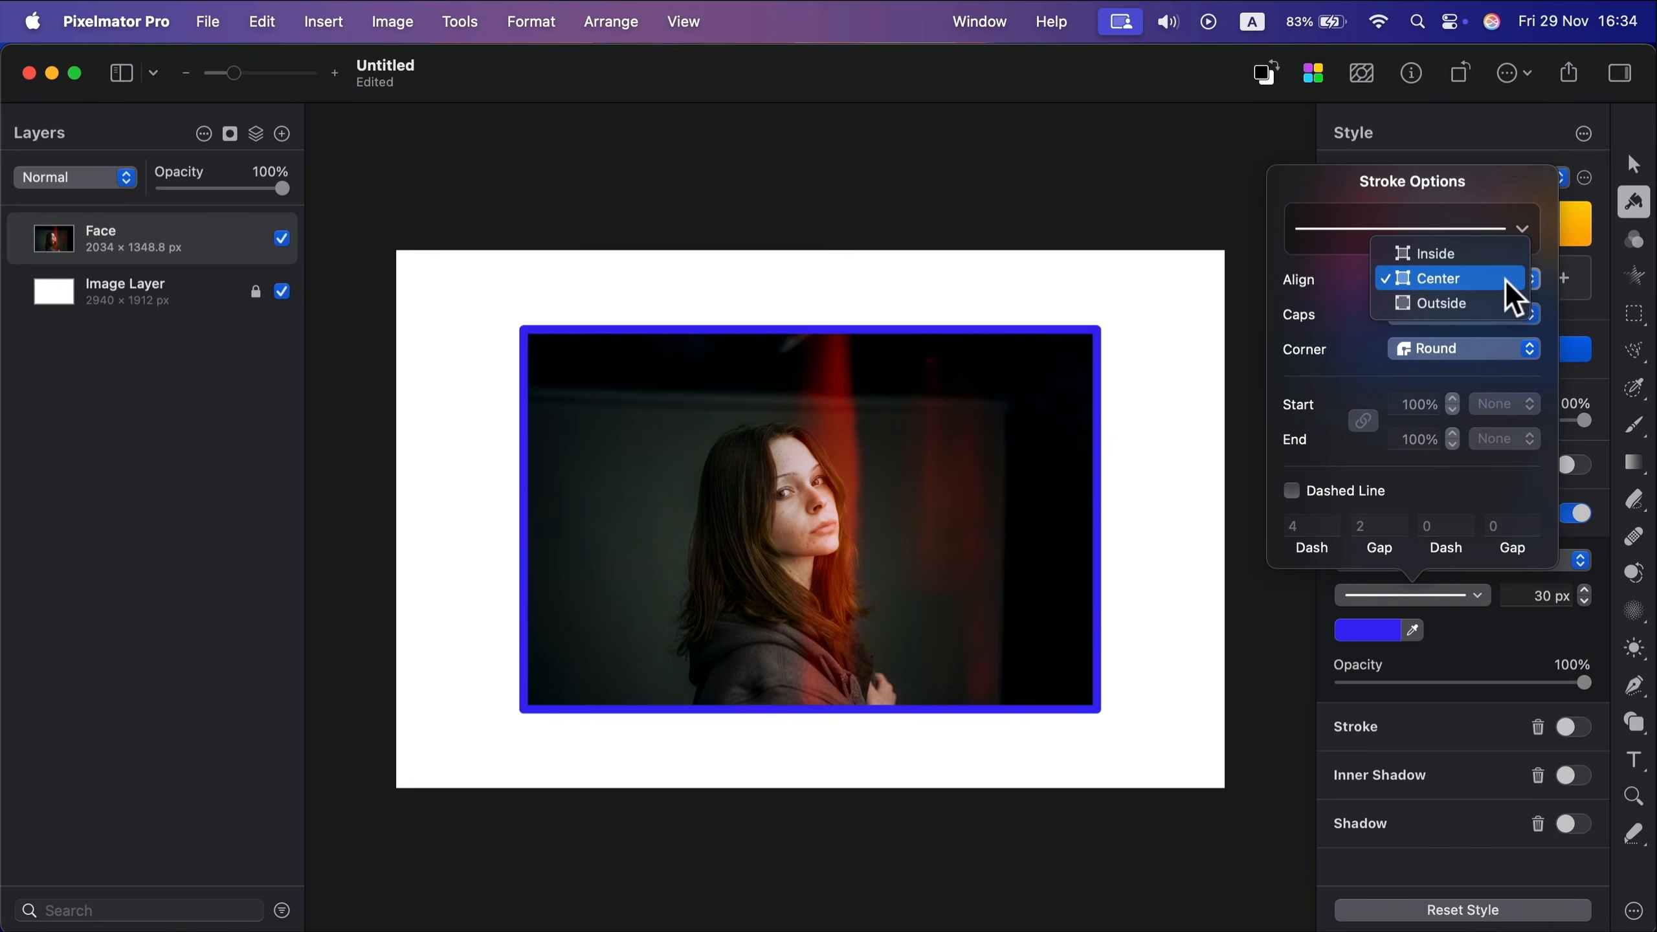
left_click(1449, 254)
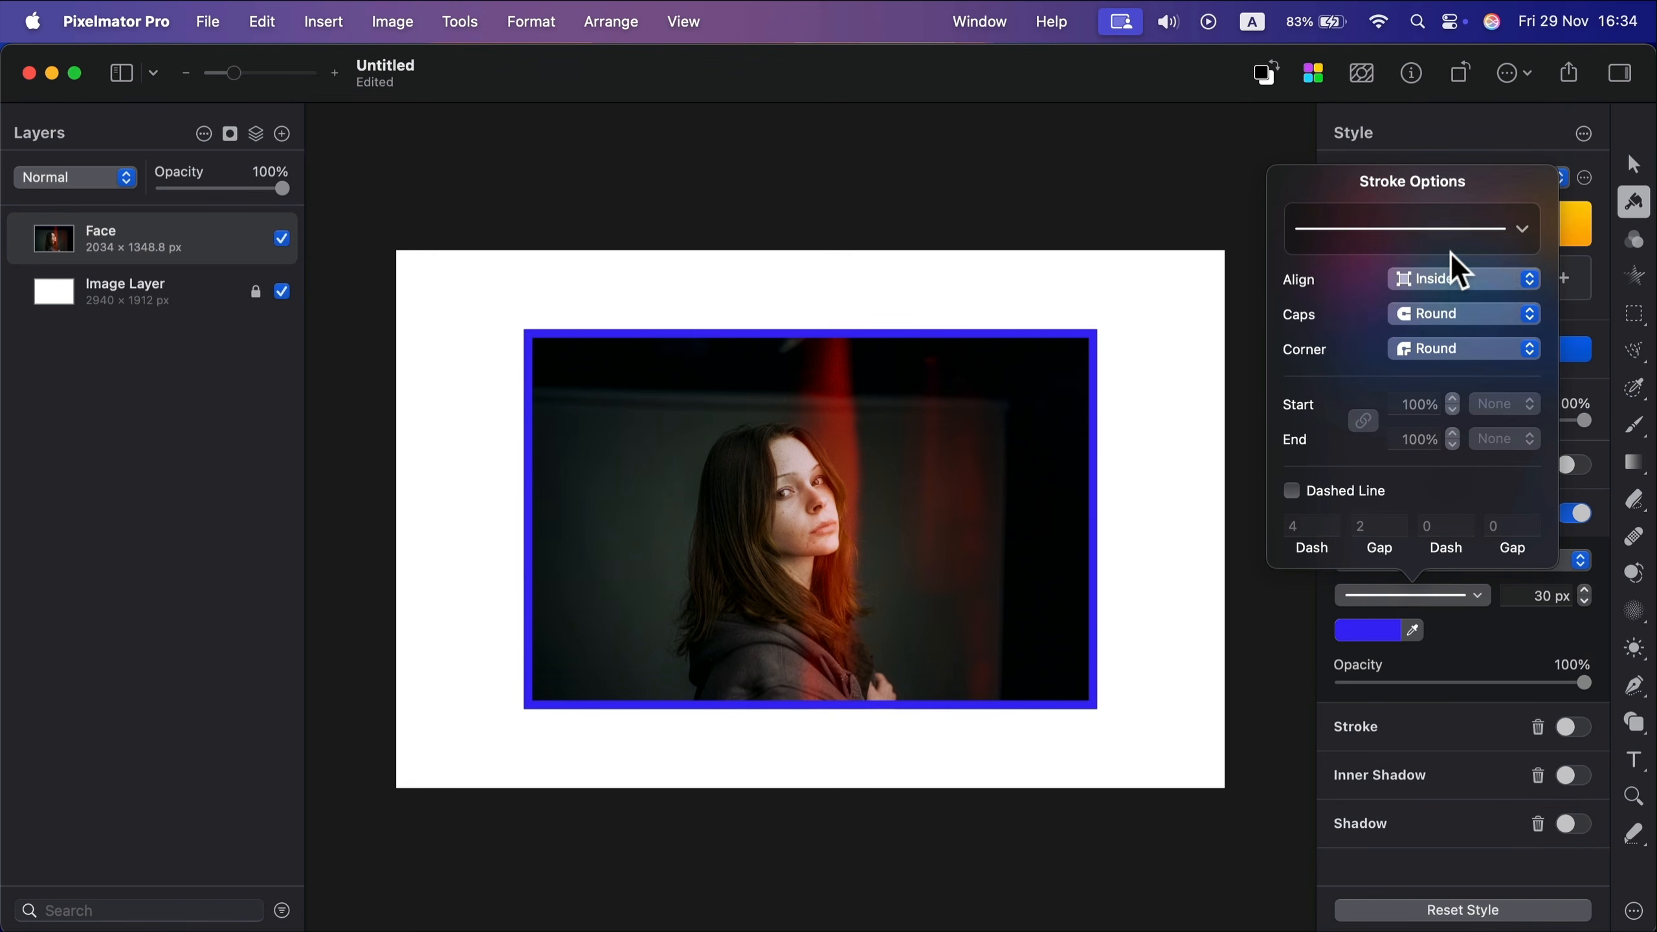
left_click(1452, 278)
left_click(1447, 325)
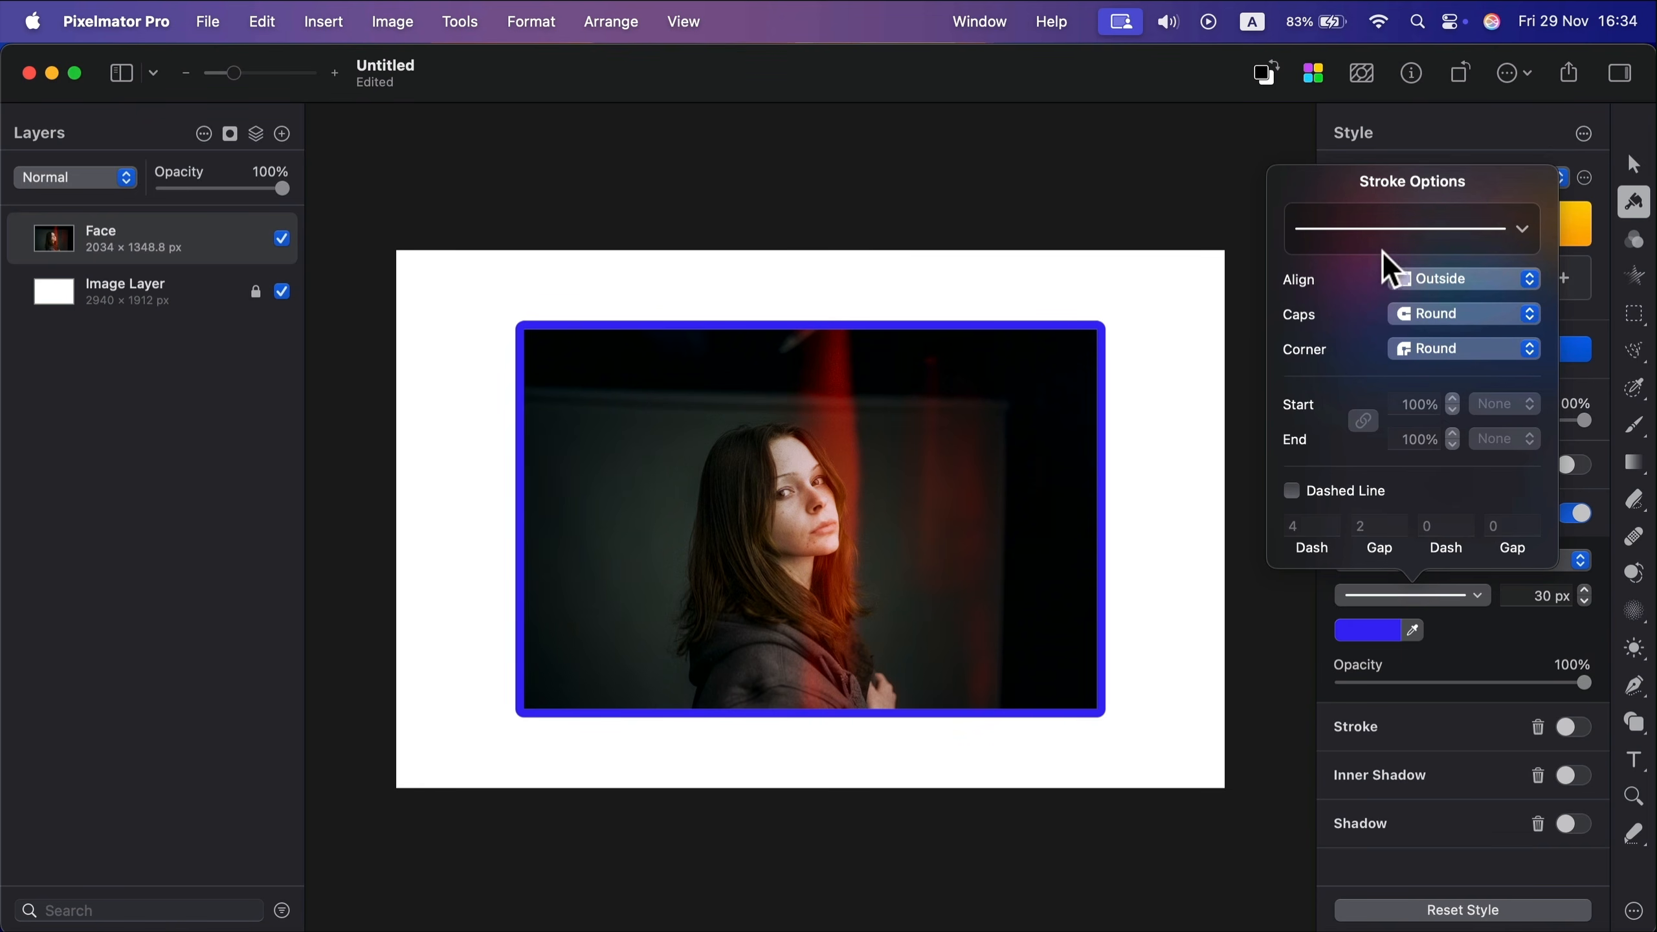
- Enlarge the Face photo to about 2883 × 1912 px so it fills the canvas height from the left edge
mouse_move(969, 453)
left_mouse_down()
mouse_move(929, 468)
mouse_move(862, 375)
mouse_move(844, 378)
left_mouse_up()
left_click_drag(970, 630, 1208, 785)
left_click_drag(1131, 739, 1132, 735)
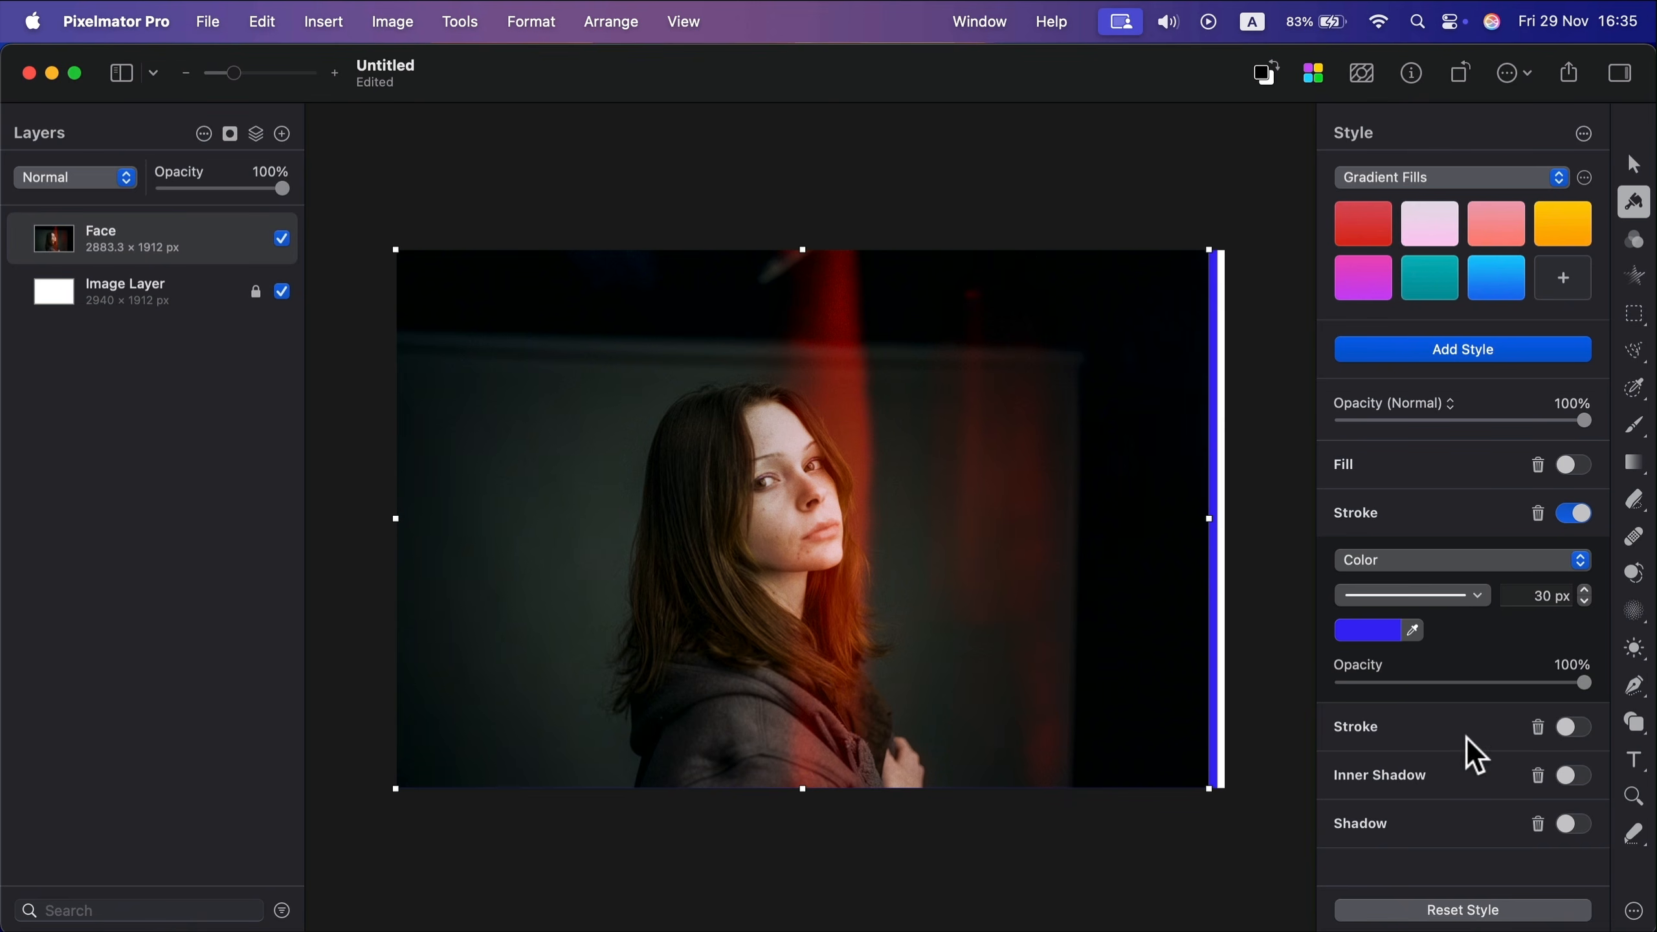
- Align the stroke to Inside and scale the Face photo down to about 2307 × 1530 px, centered on the canvas
left_click(1398, 595)
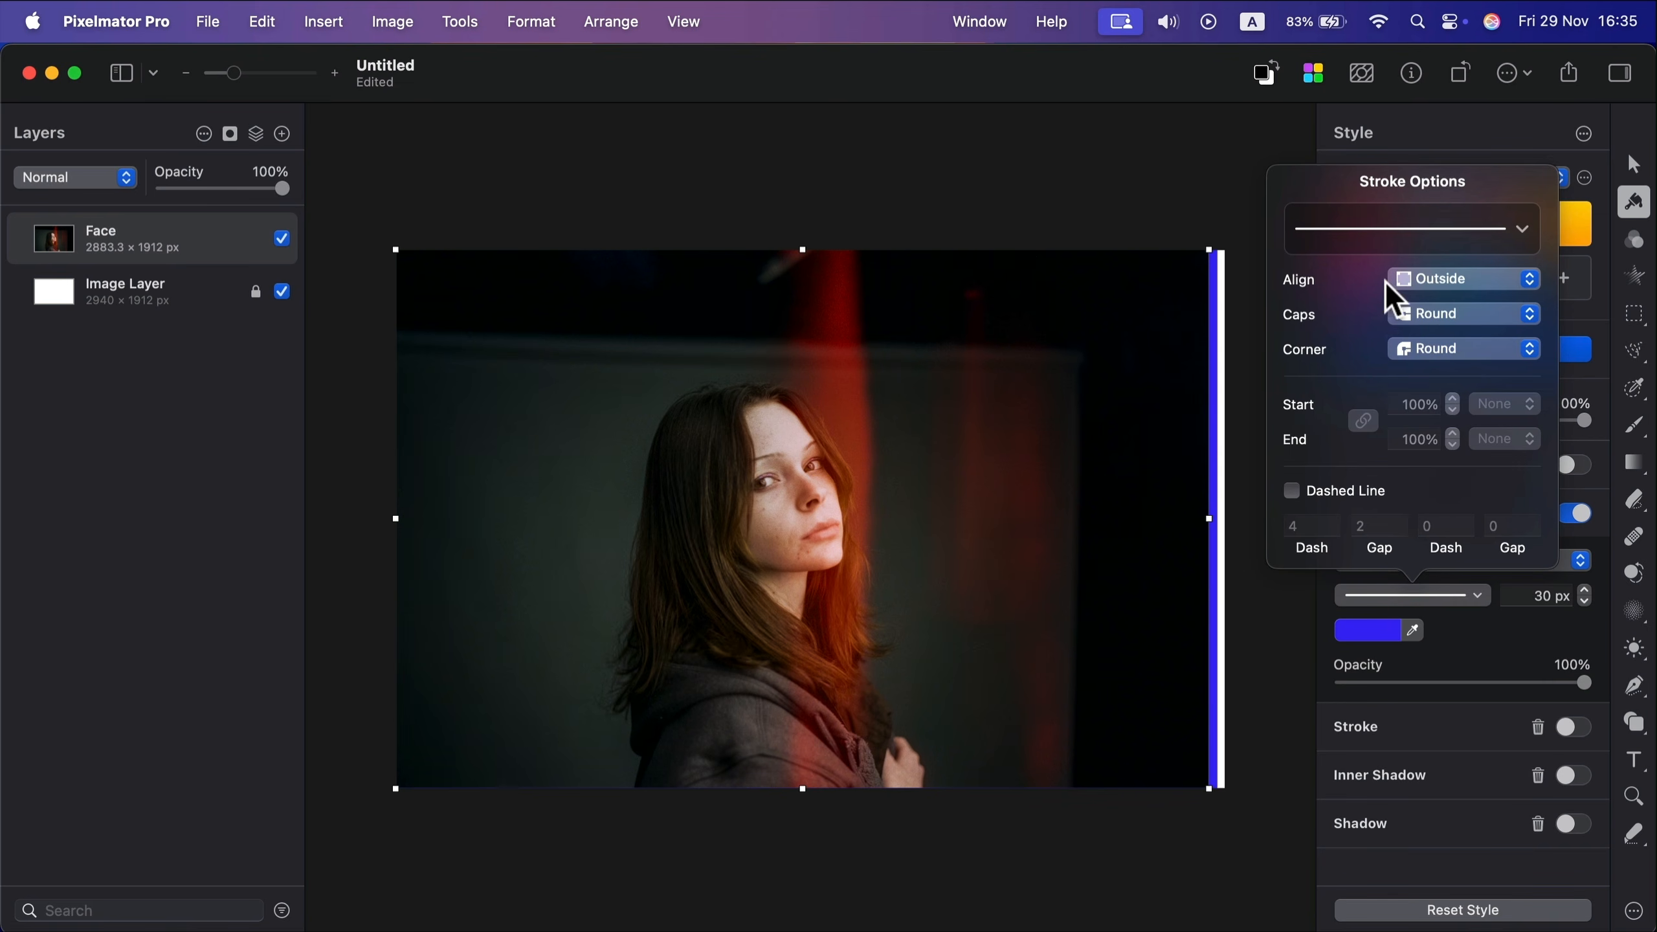
left_click(1473, 268)
left_click(1470, 230)
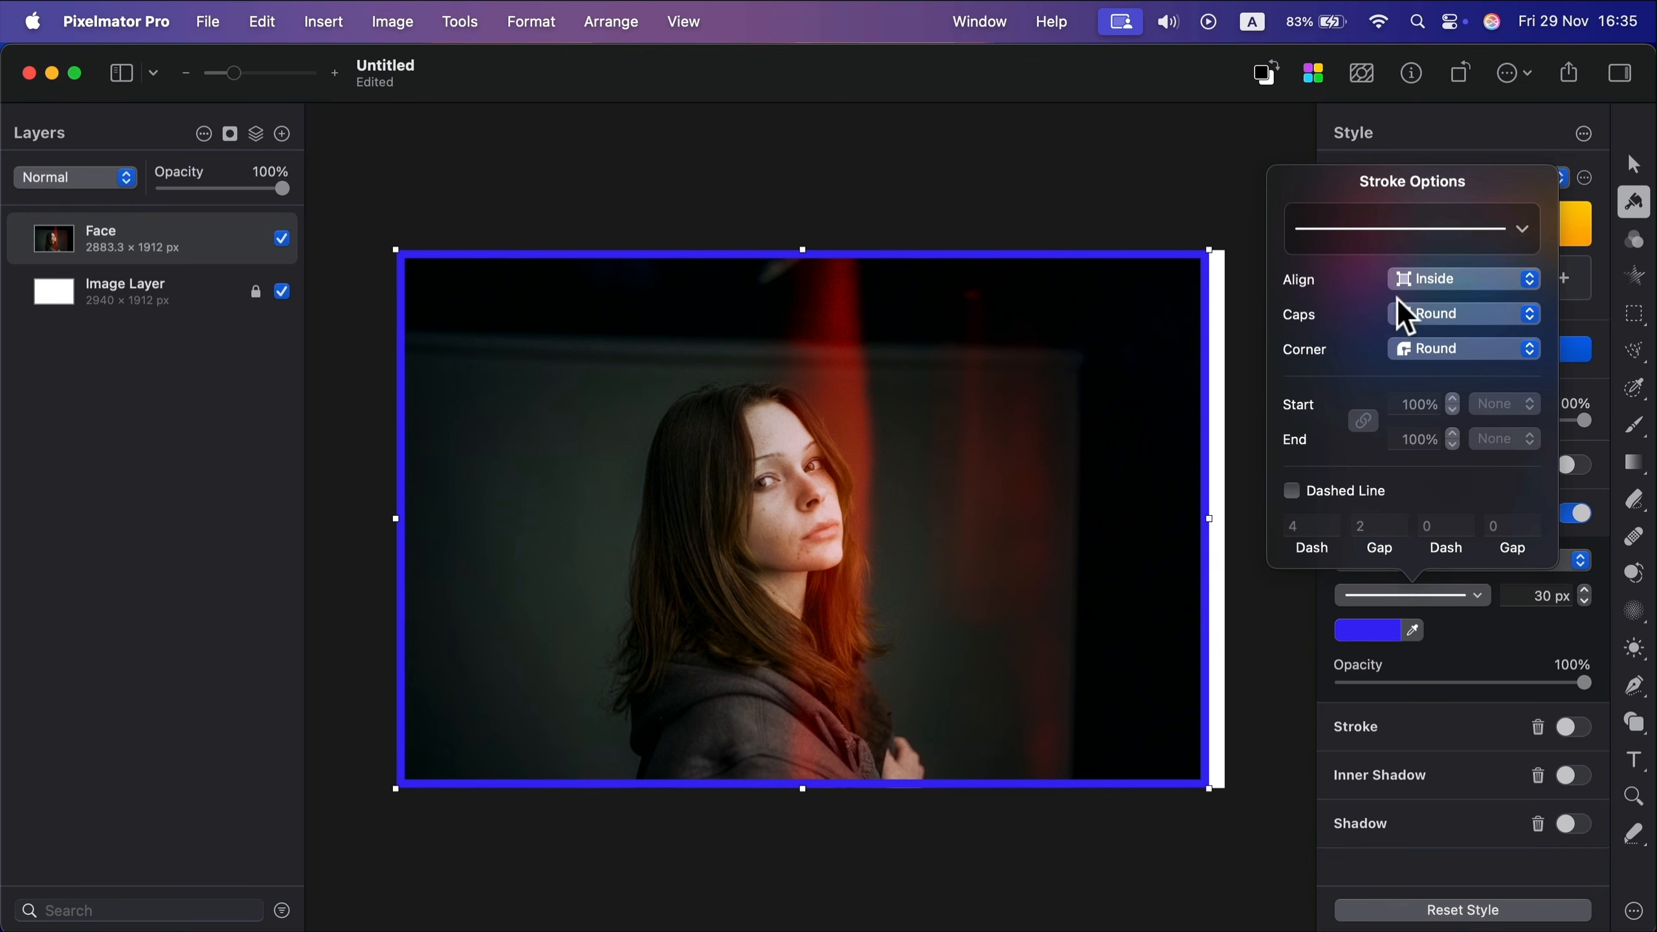
mouse_move(1209, 789)
left_mouse_down()
mouse_move(999, 604)
mouse_move(1096, 667)
left_mouse_up()
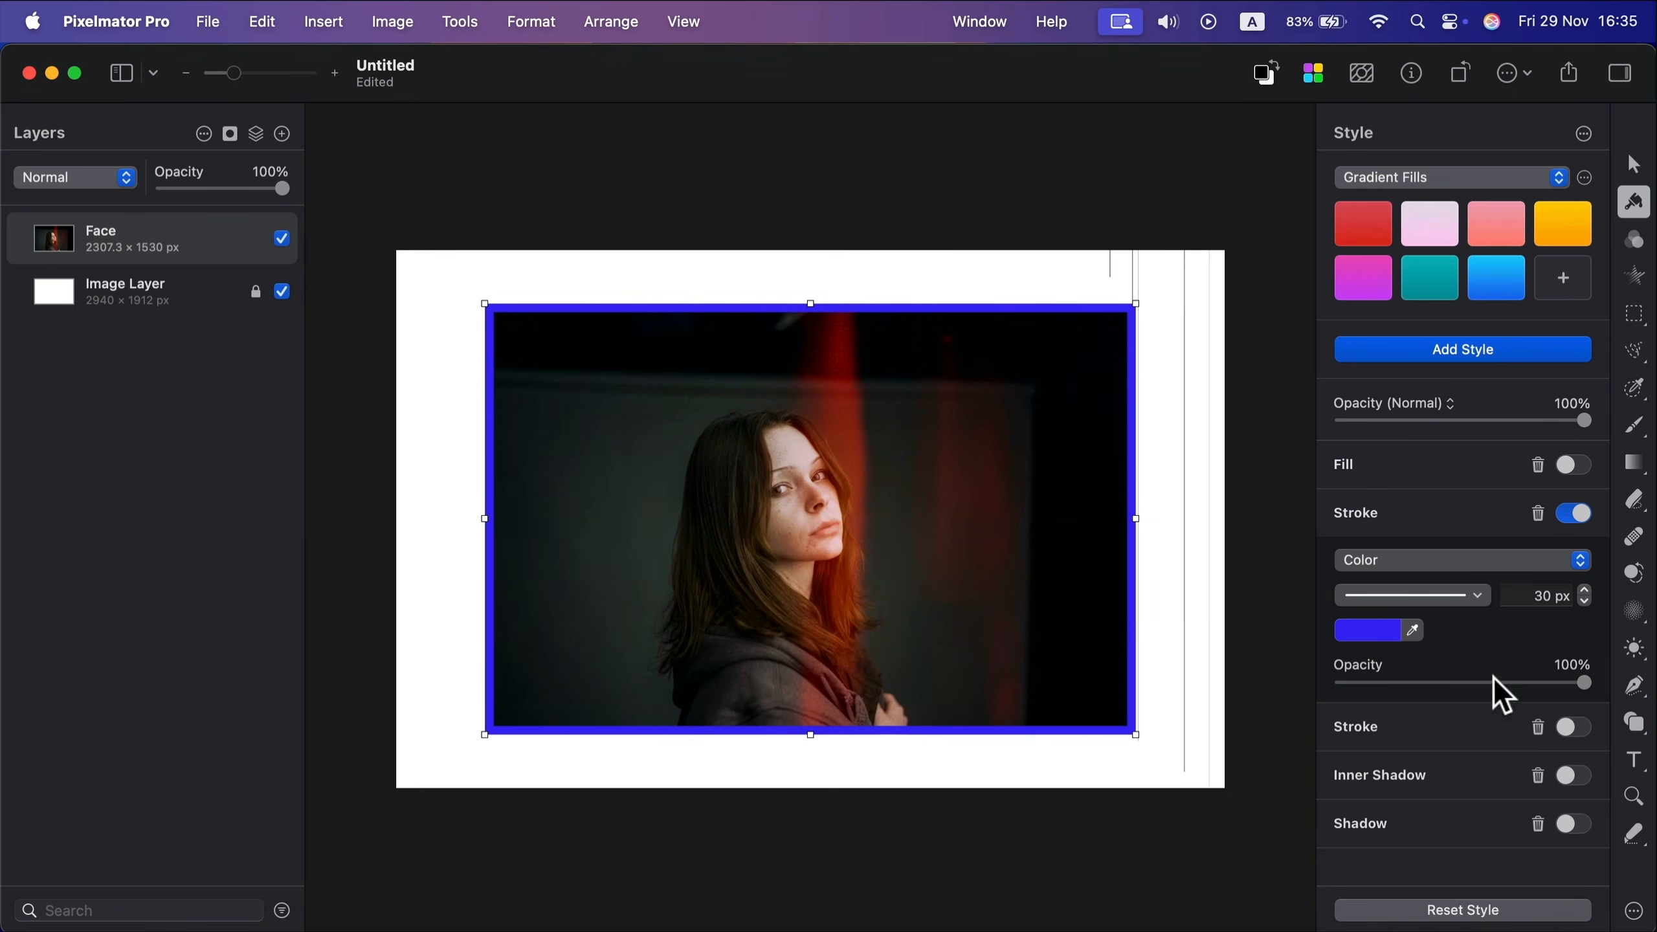
- Try Square corners for the Face layer's stroke, return the corners to Round, and keep the caps Round
left_click(1414, 595)
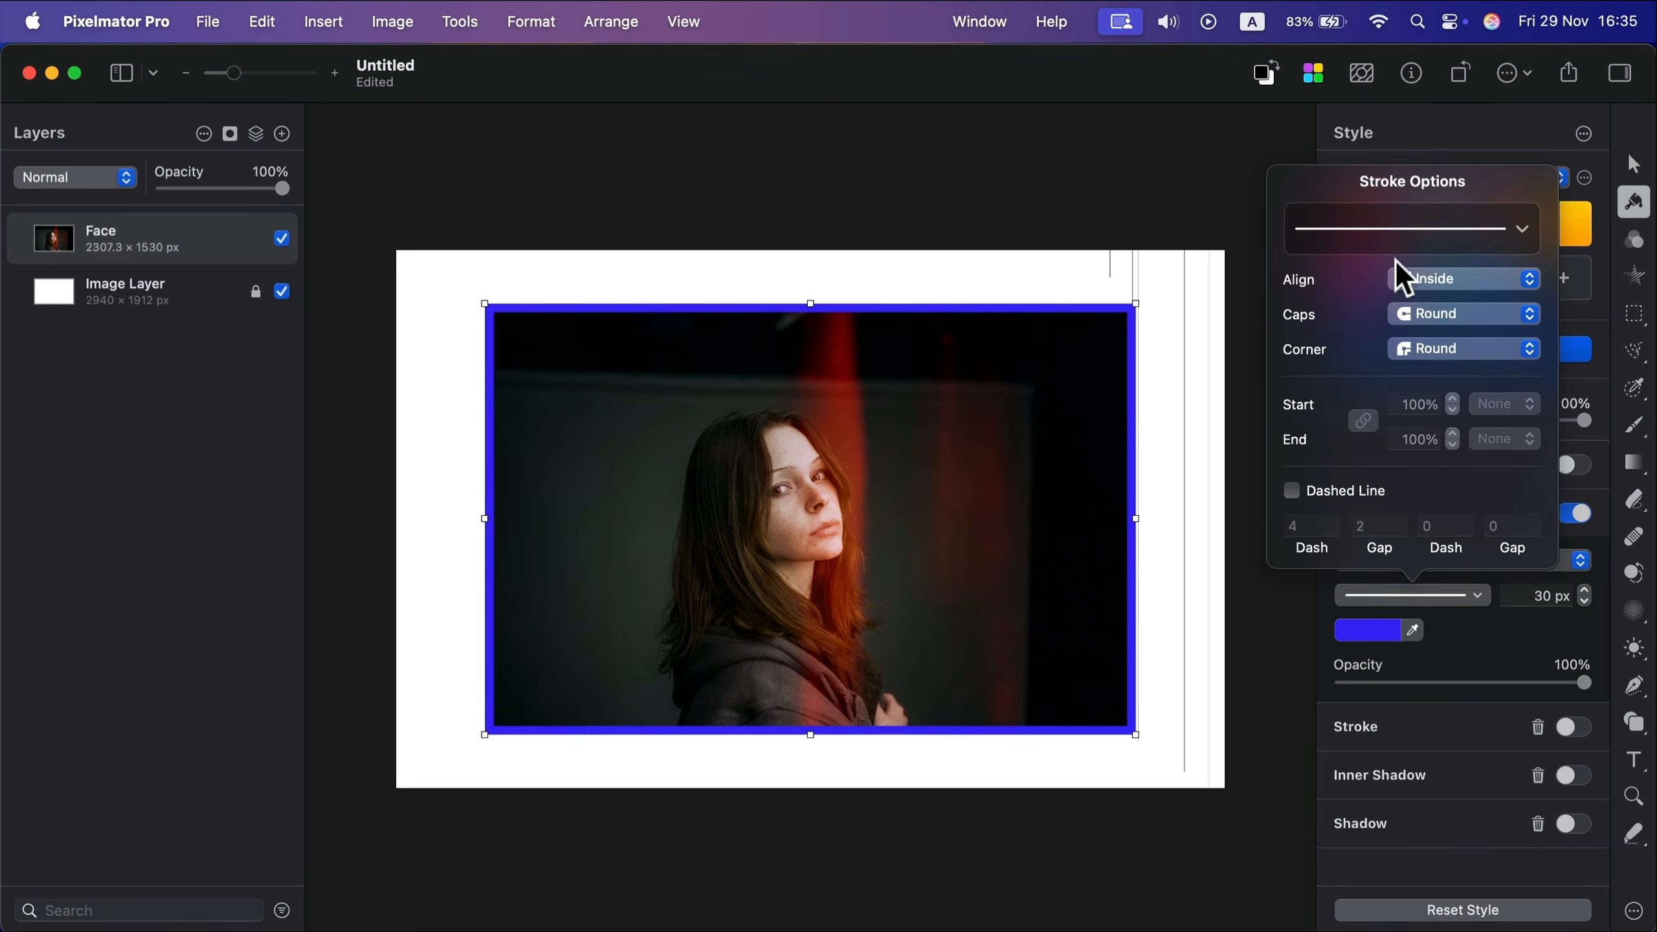
left_click(1457, 344)
left_click(1420, 320)
left_click(1452, 345)
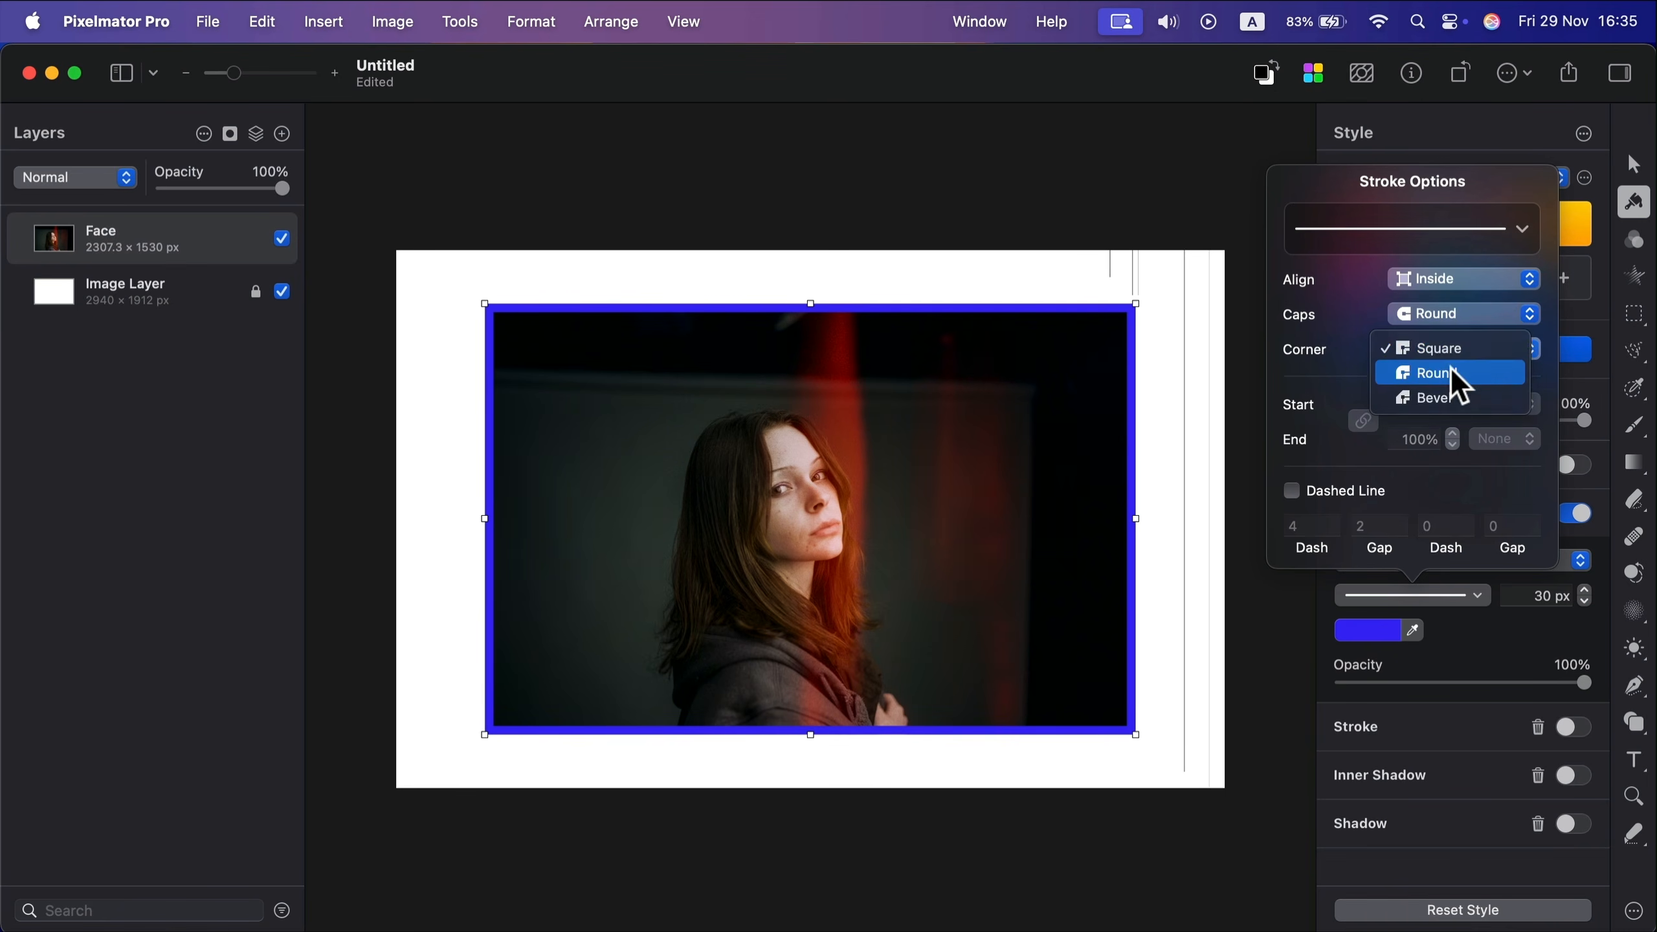
left_click(1451, 370)
left_click(1423, 307)
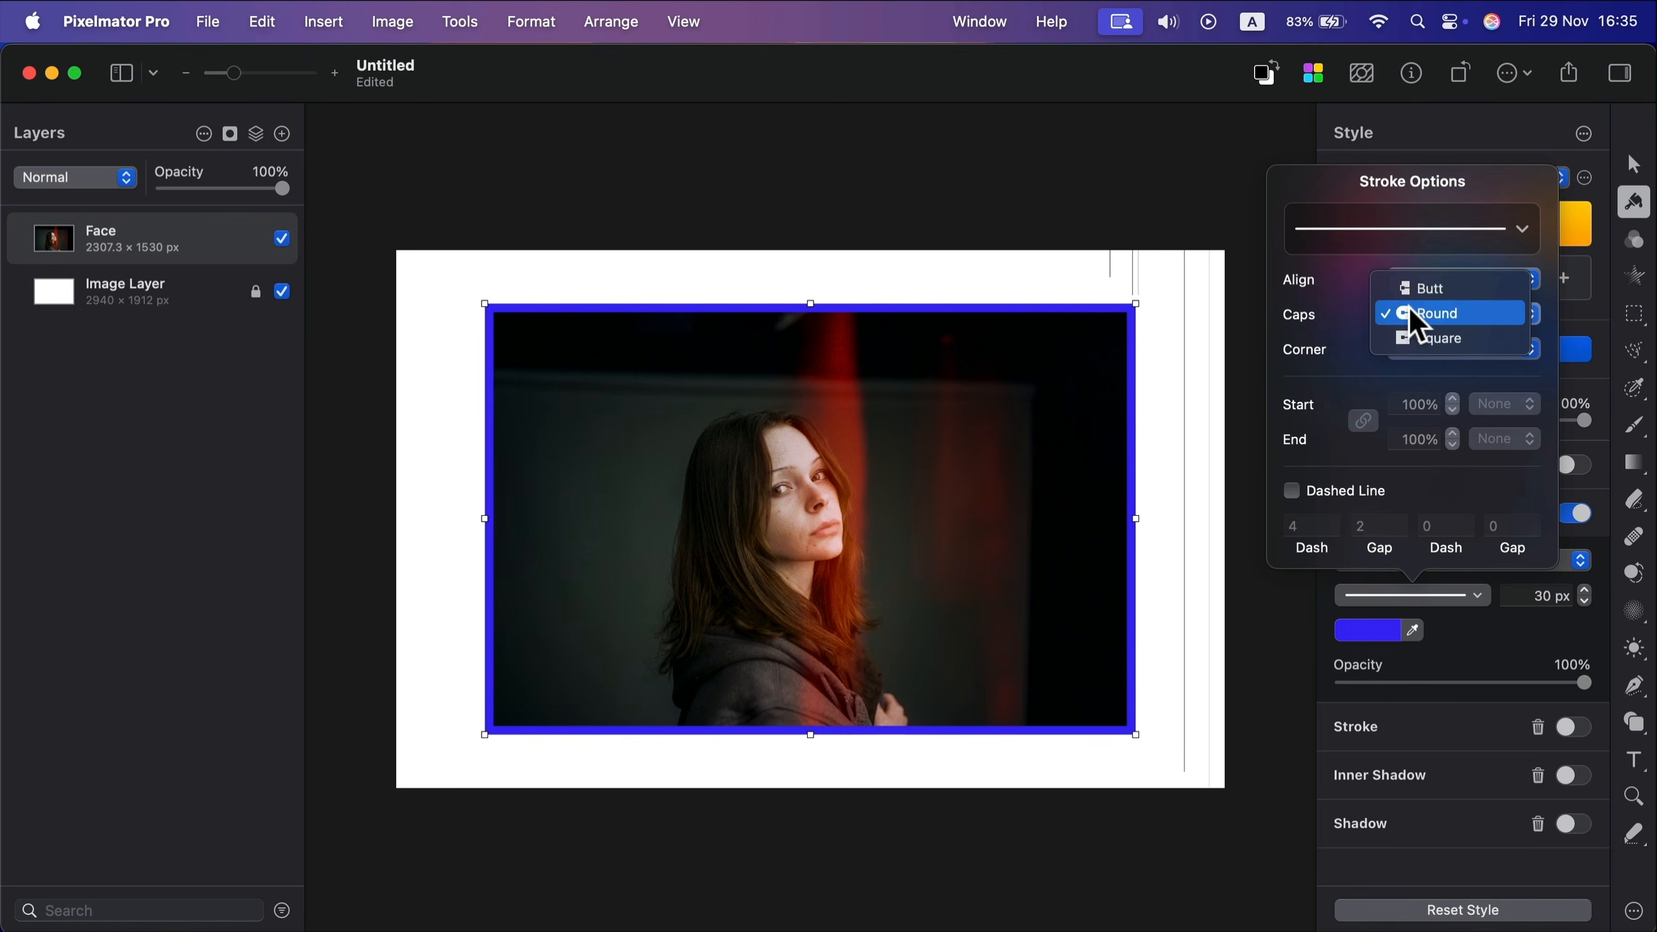
left_click(1408, 308)
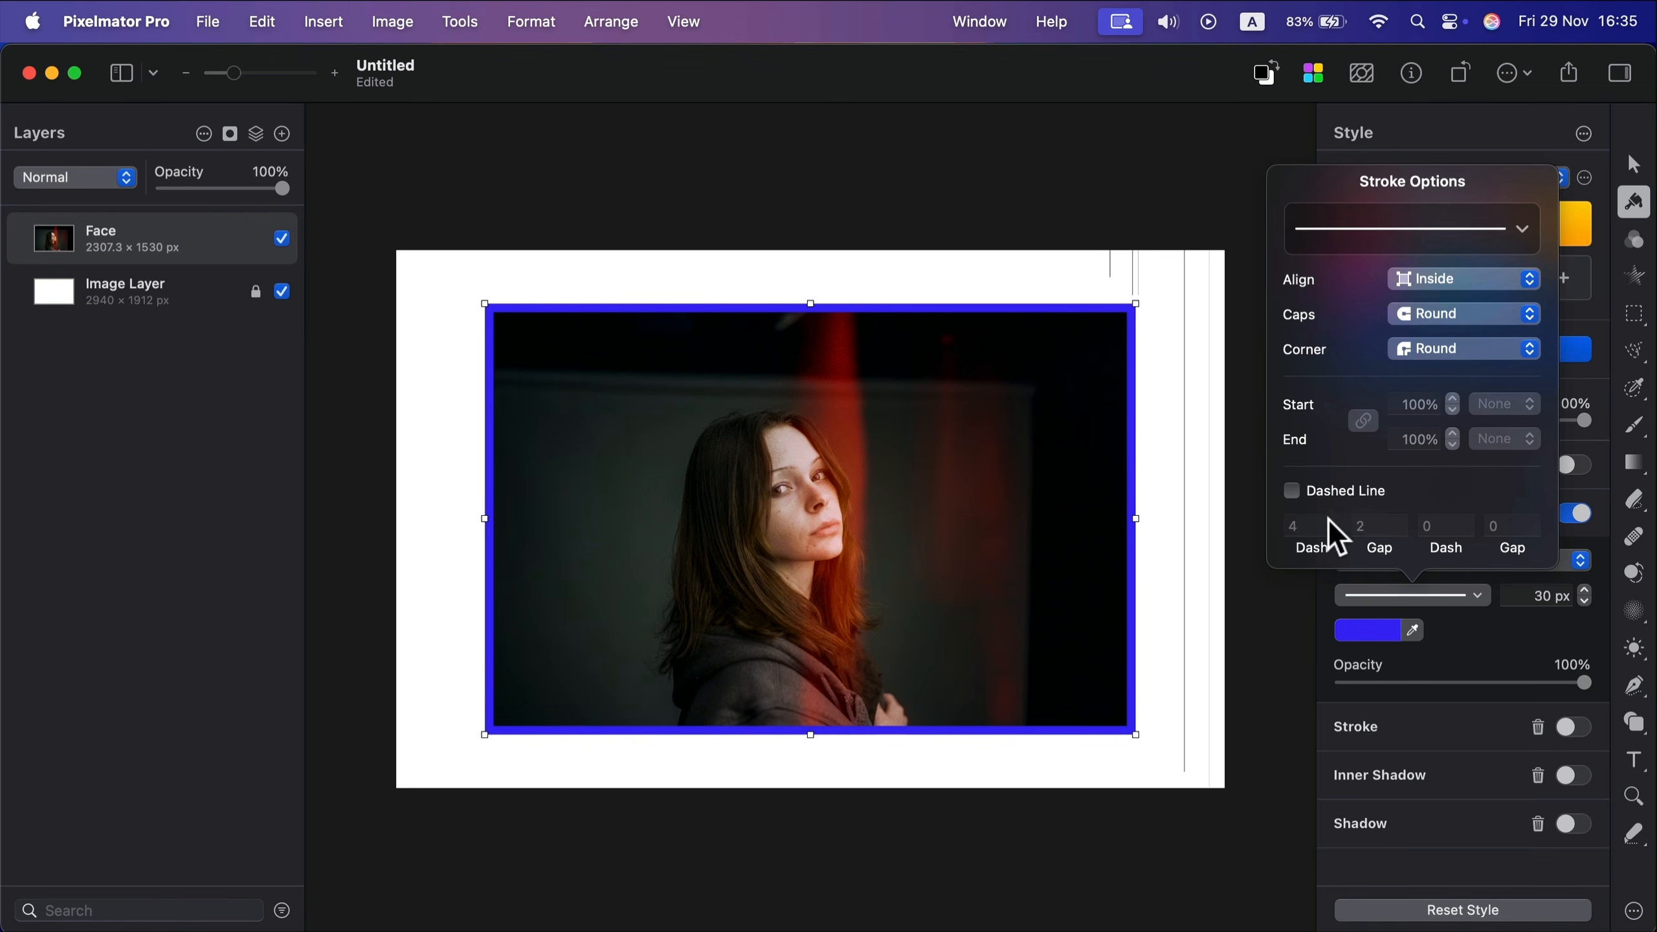
- Try a dashed line for the stroke, switch it back to solid, and set its width to 40 px
left_click(1293, 491)
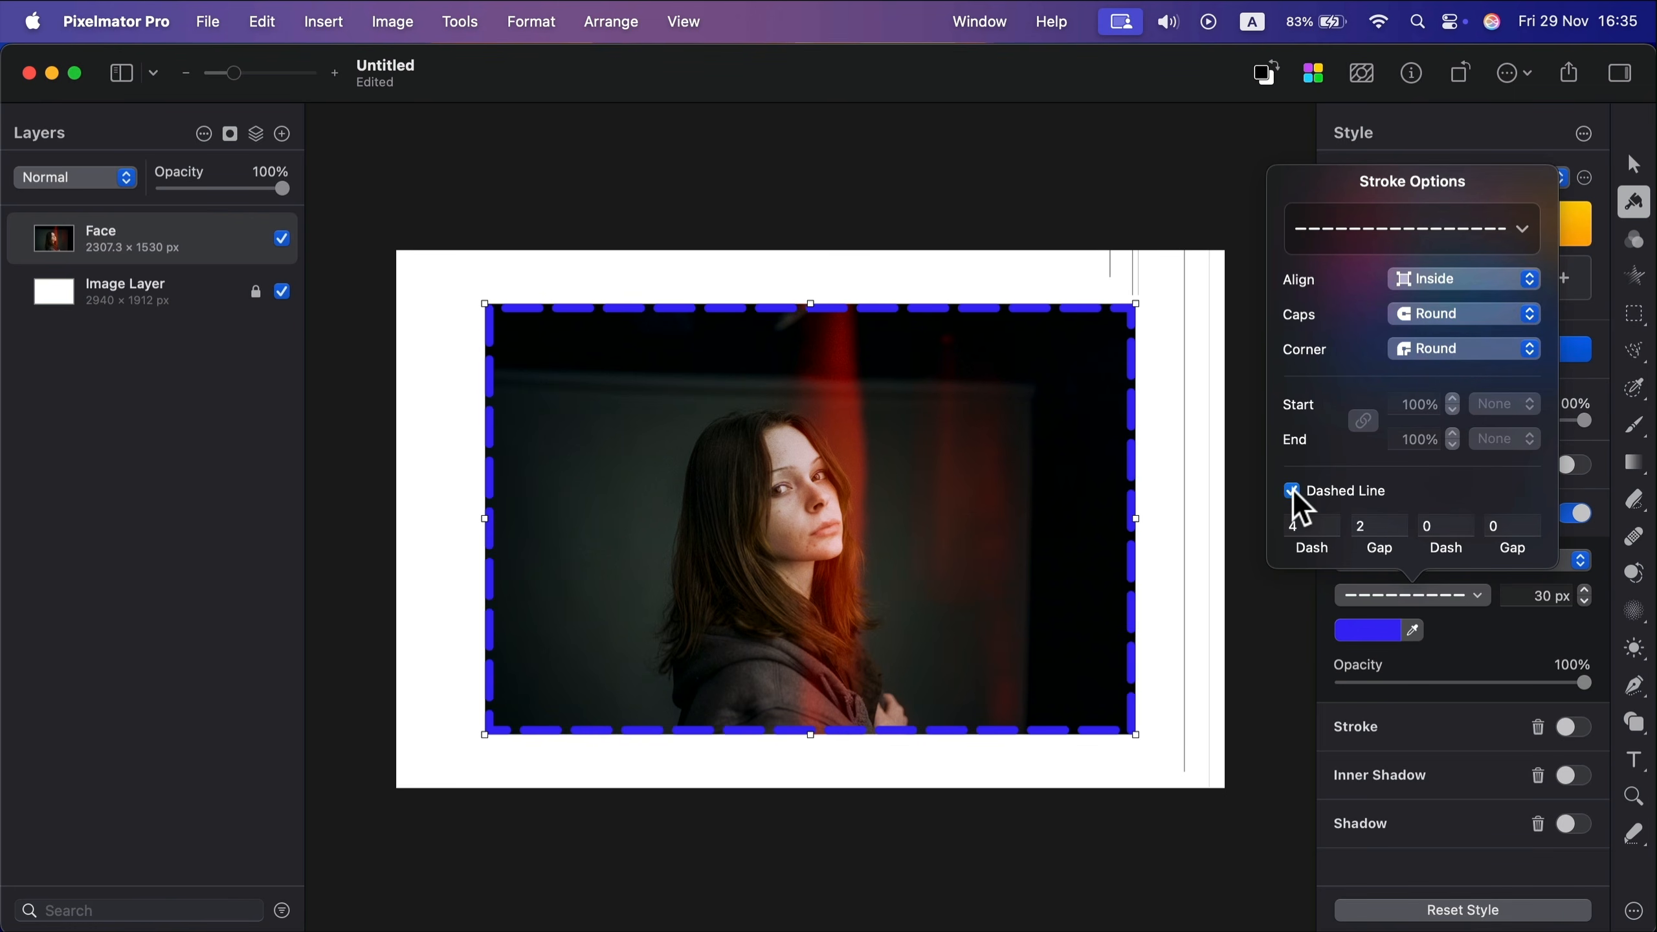
left_click(1292, 490)
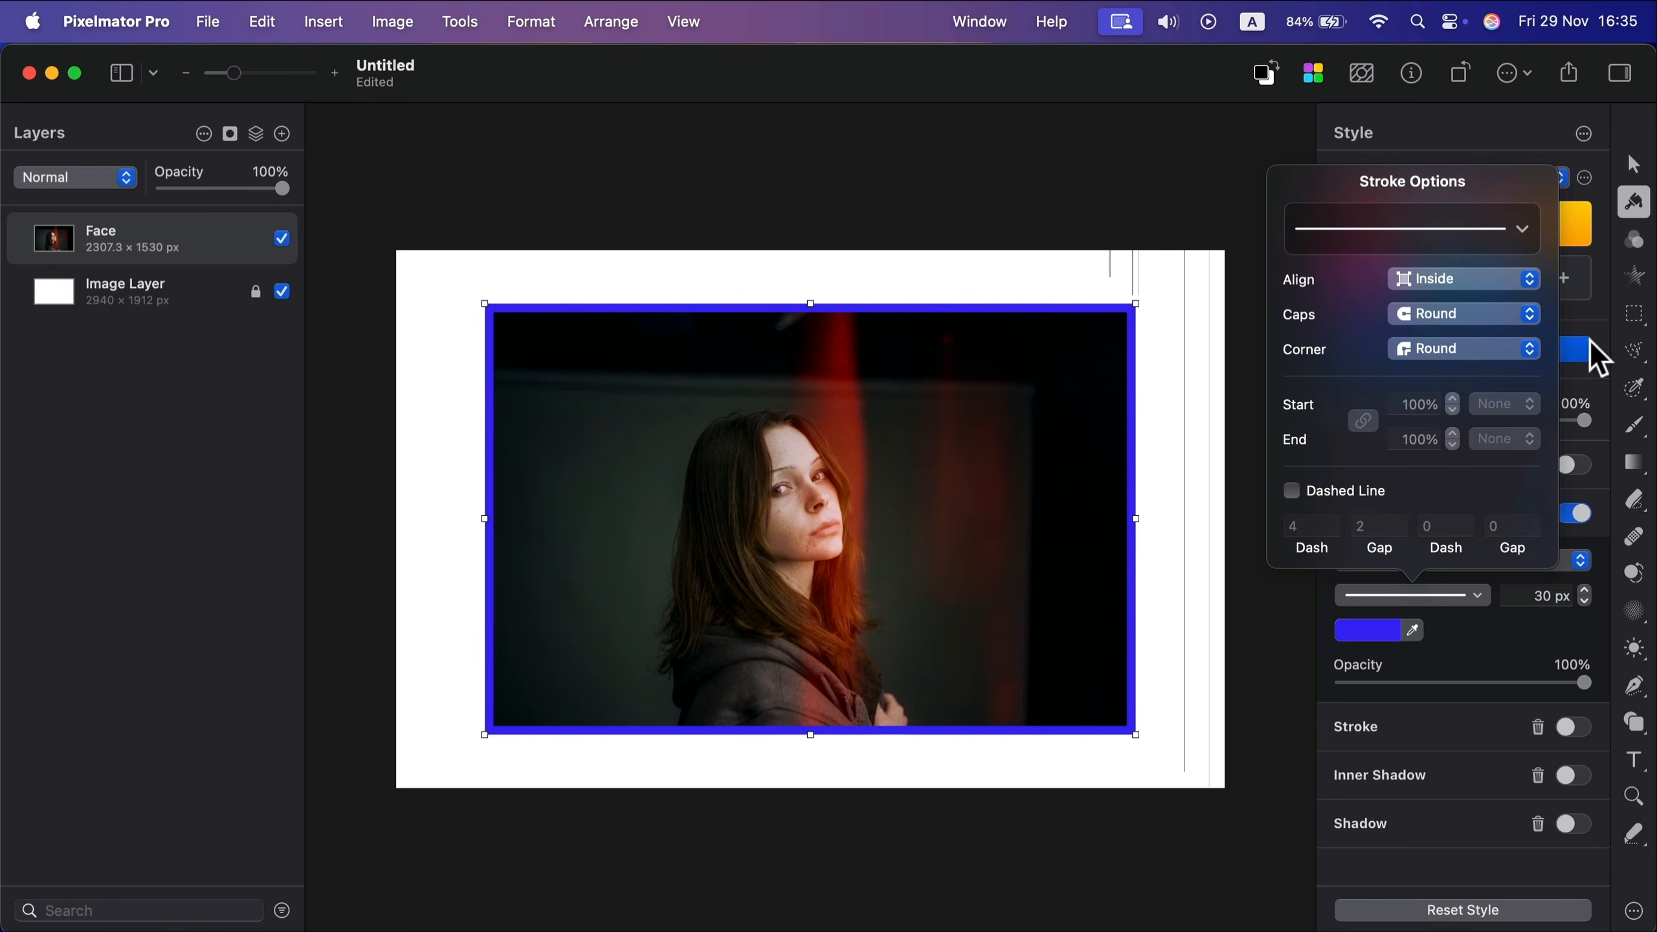
left_click(1598, 321)
left_click(1589, 588)
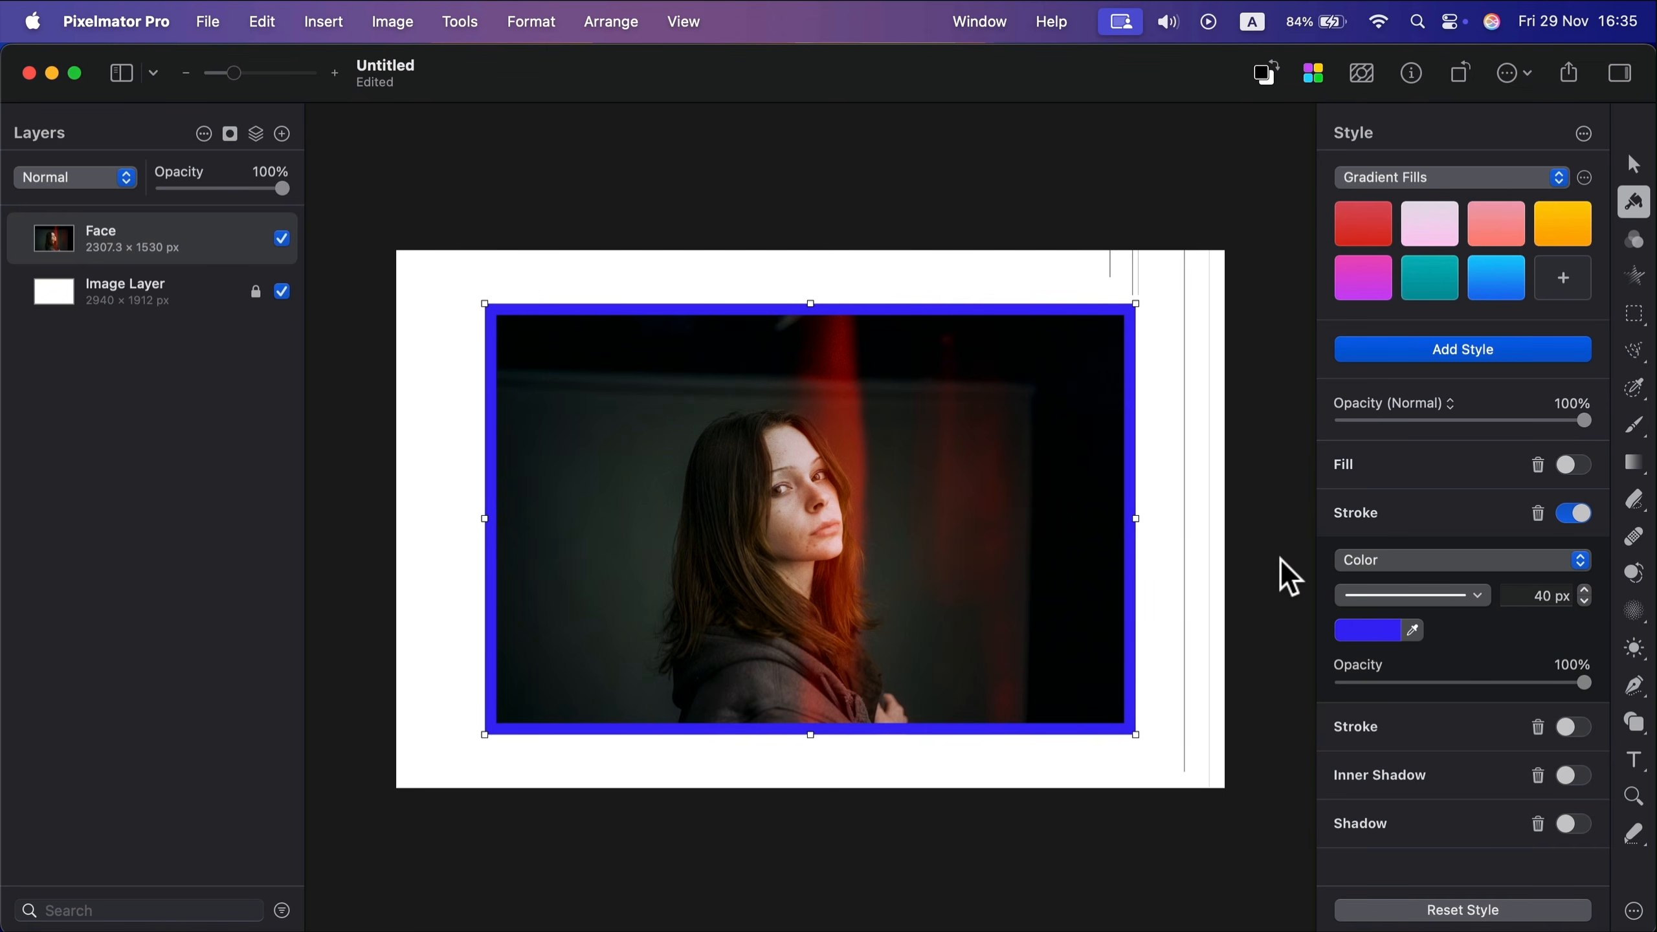
- Remove the blue stroke from the Face layer and move the photo up, keeping it horizontally centered on the canvas
left_click(1539, 514)
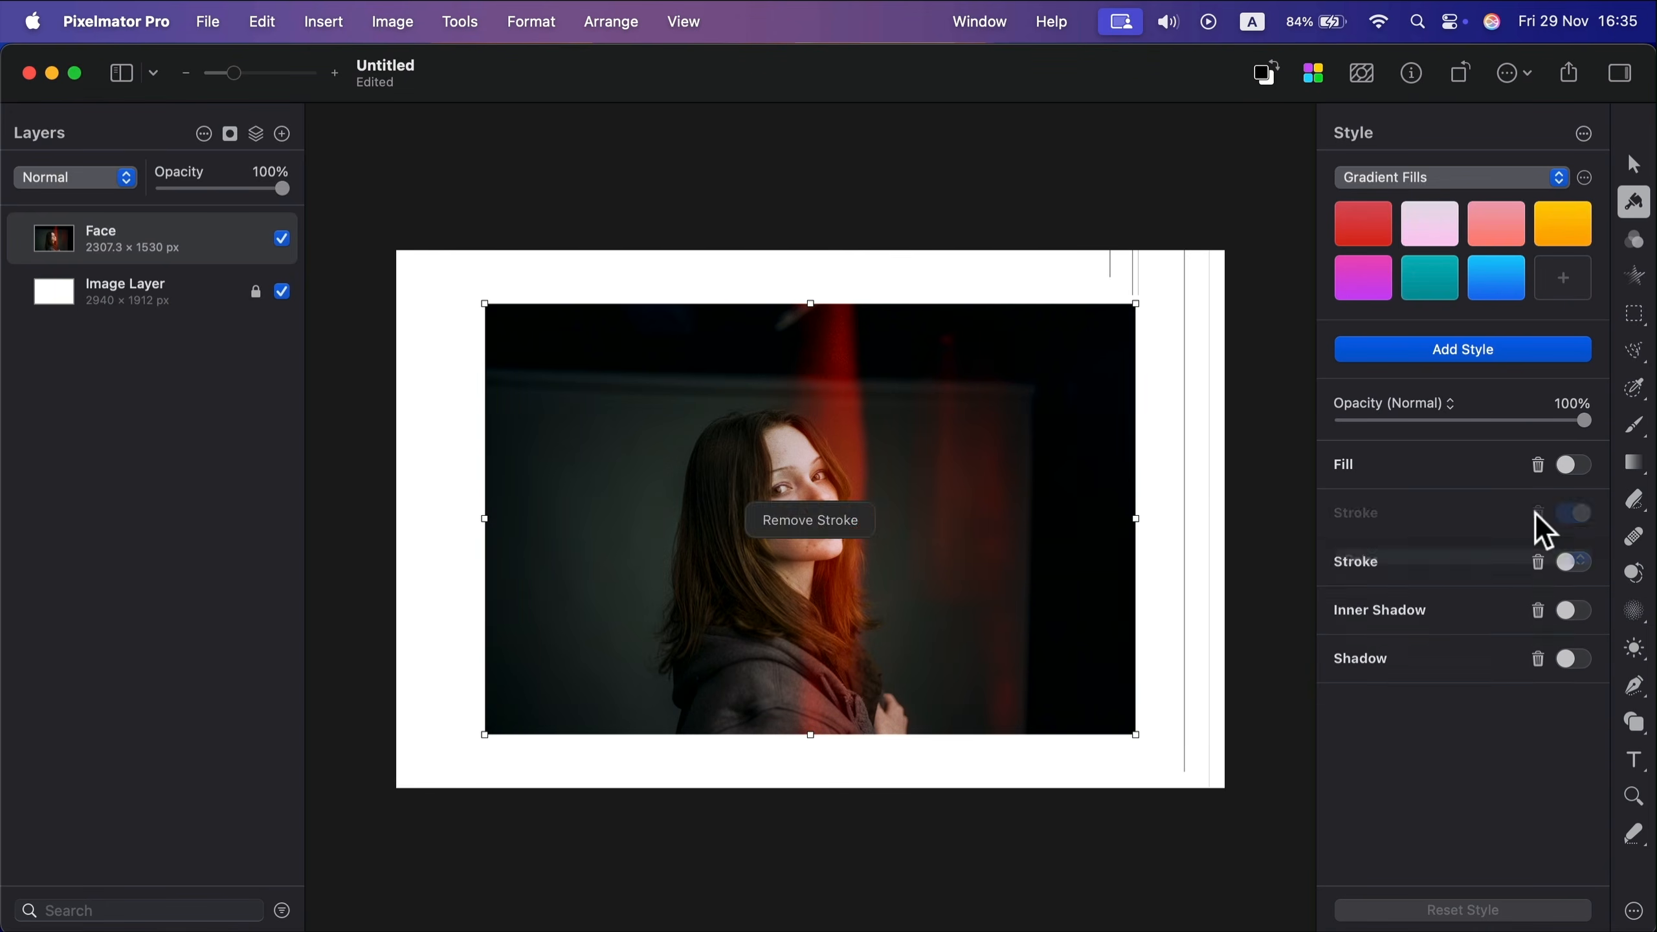
left_click_drag(966, 433, 965, 418)
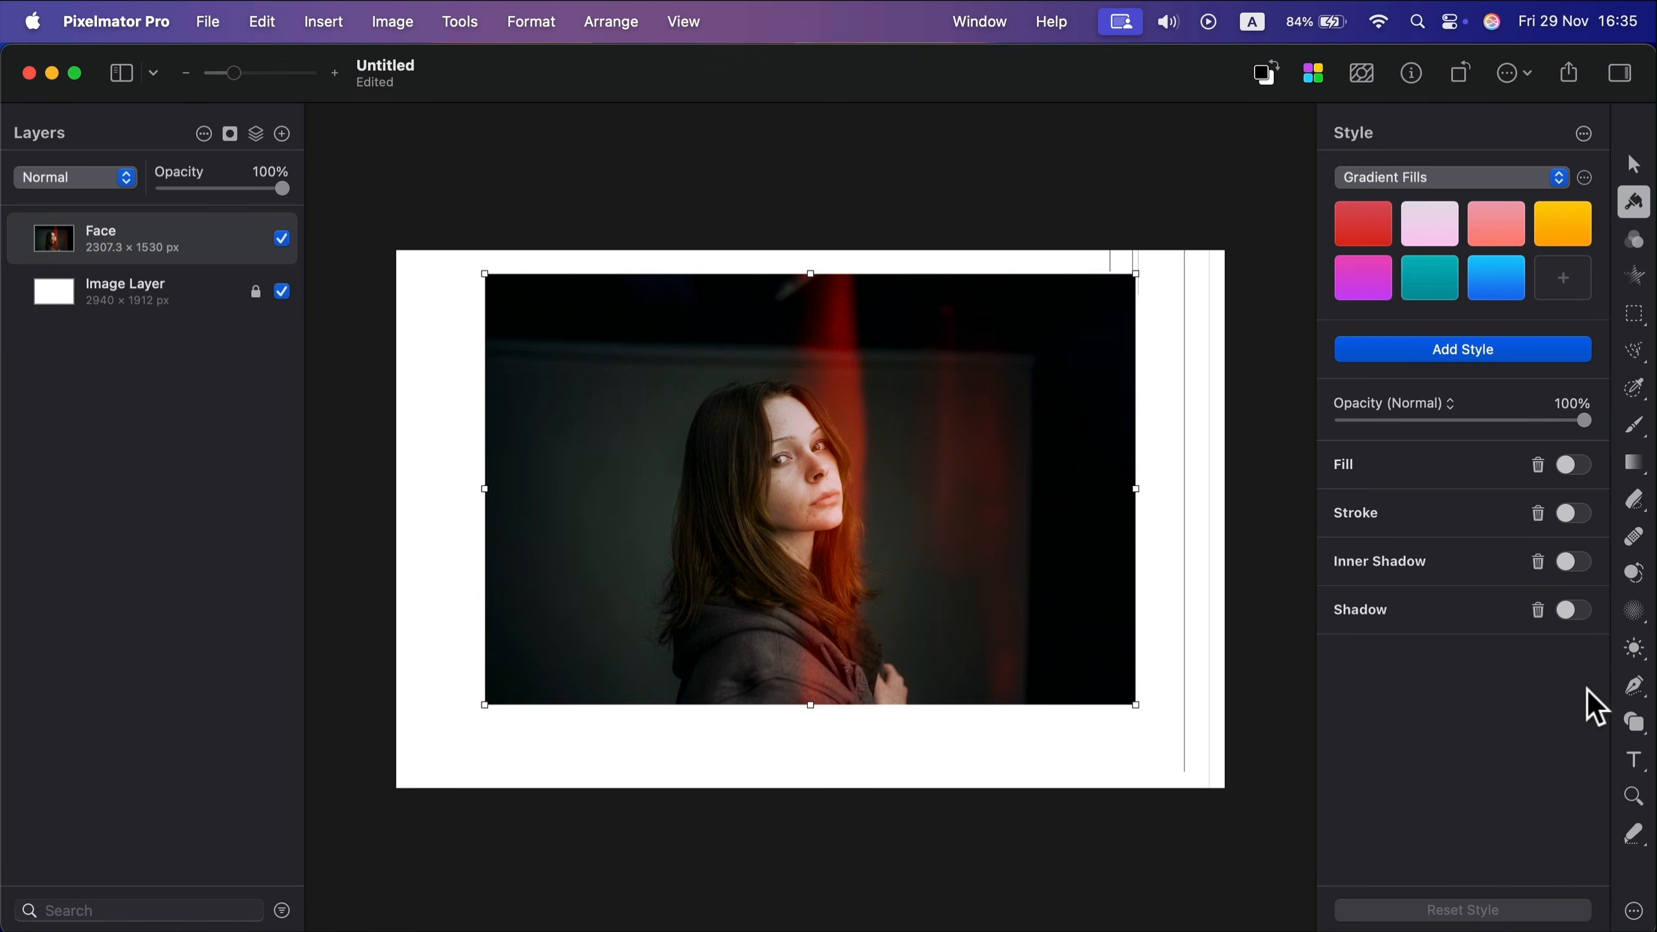
- Draw a rectangle shape of about 2466 × 1812 px that extends past the Face photo on all sides
left_click(1634, 722)
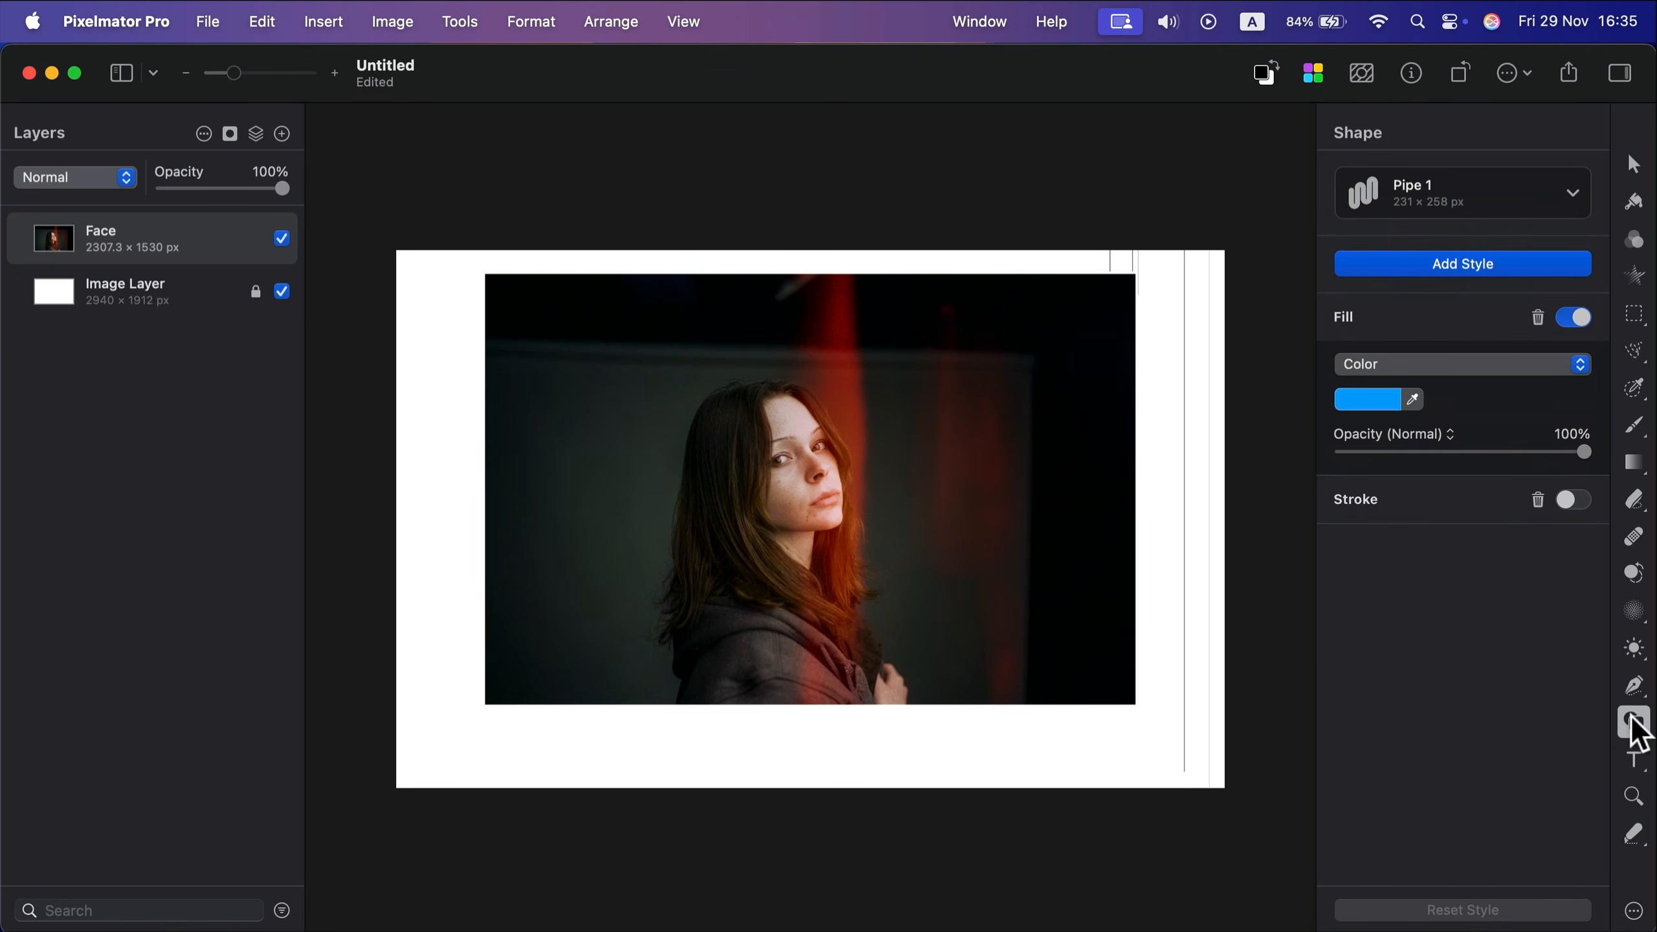
left_click(1531, 200)
left_click(1210, 301)
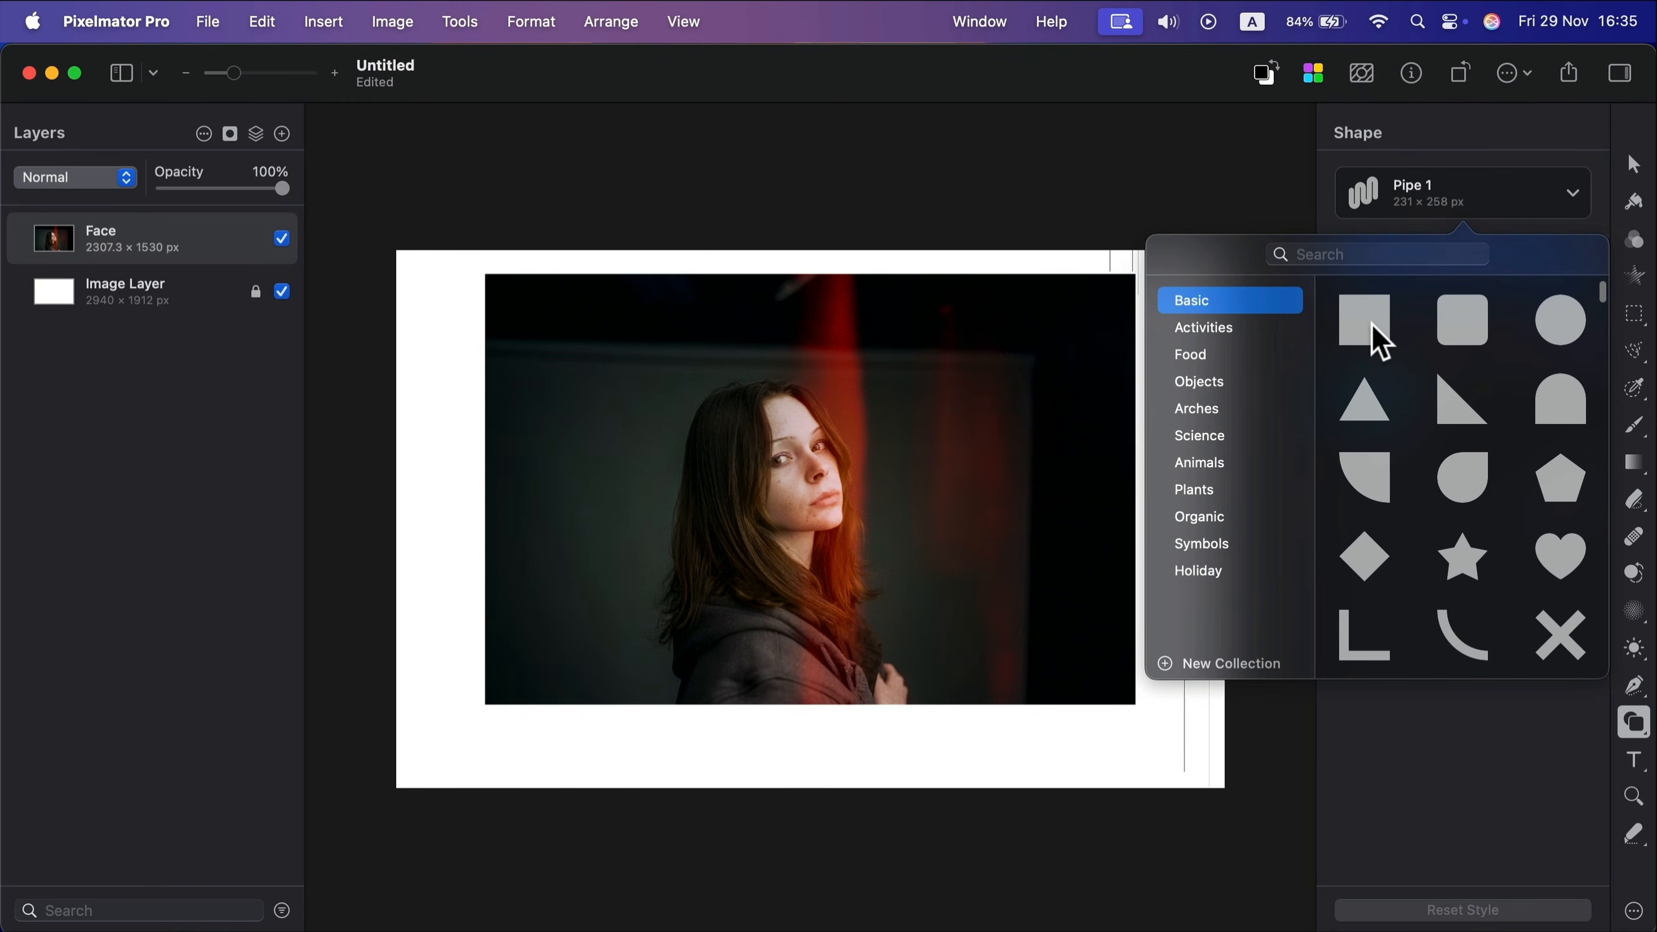
left_click(1381, 340)
left_click_drag(462, 260, 1158, 771)
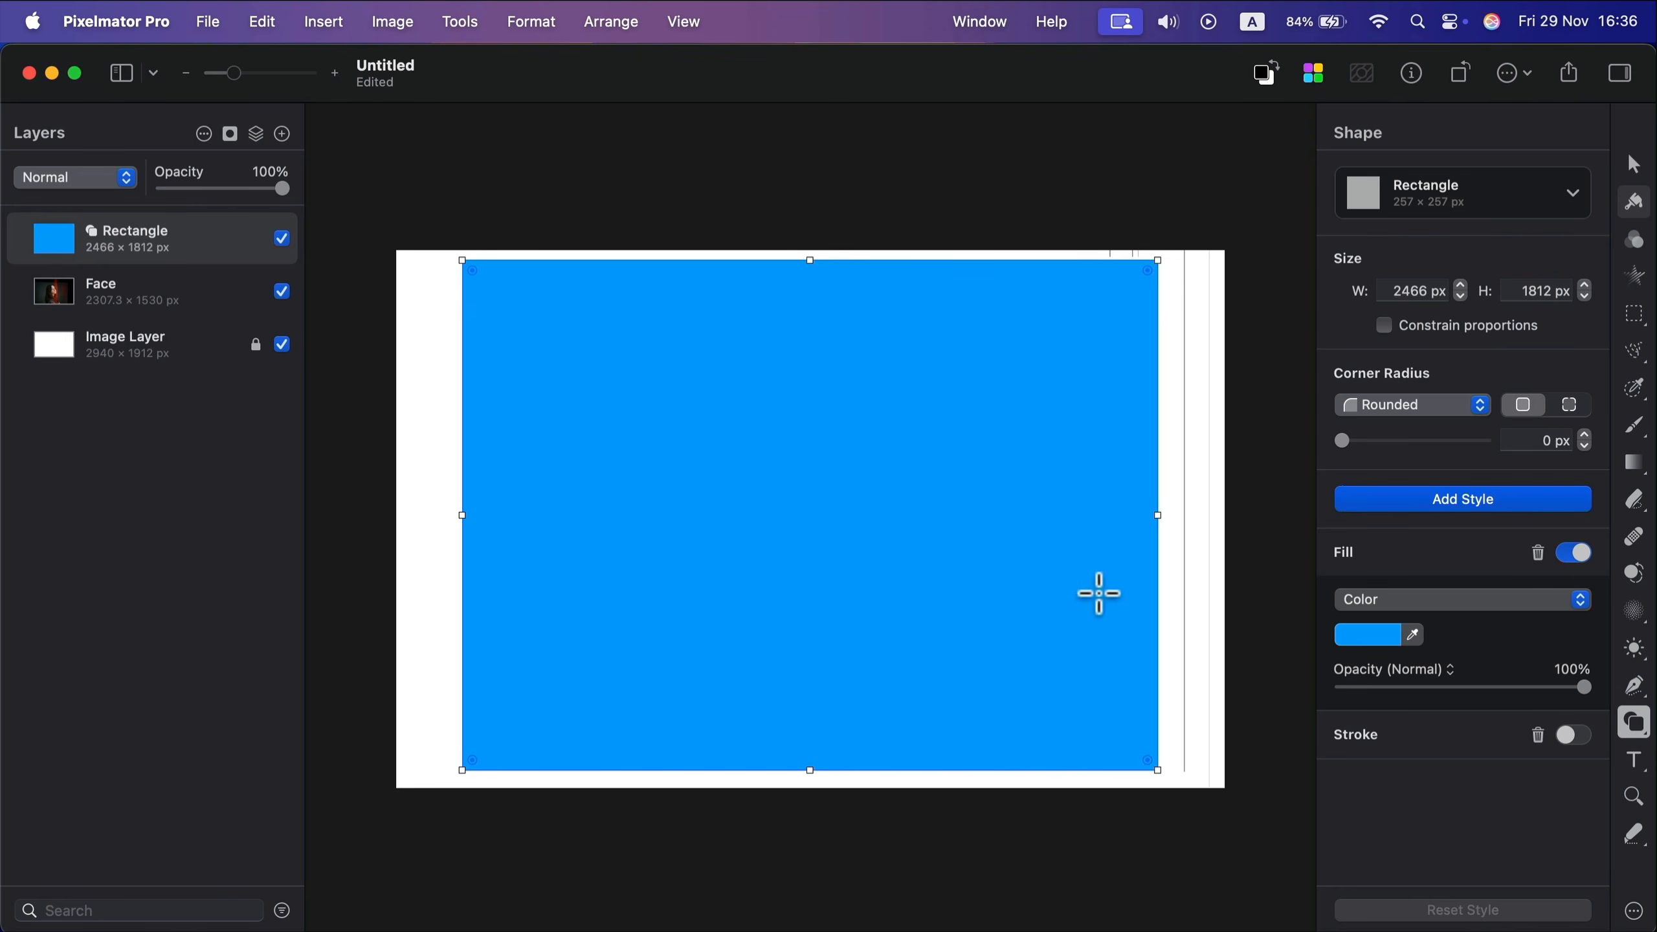
- Move the rectangle layer beneath the Face layer and change its fill to peach, #ECC9AA
left_click_drag(215, 237, 225, 321)
left_click(1378, 637)
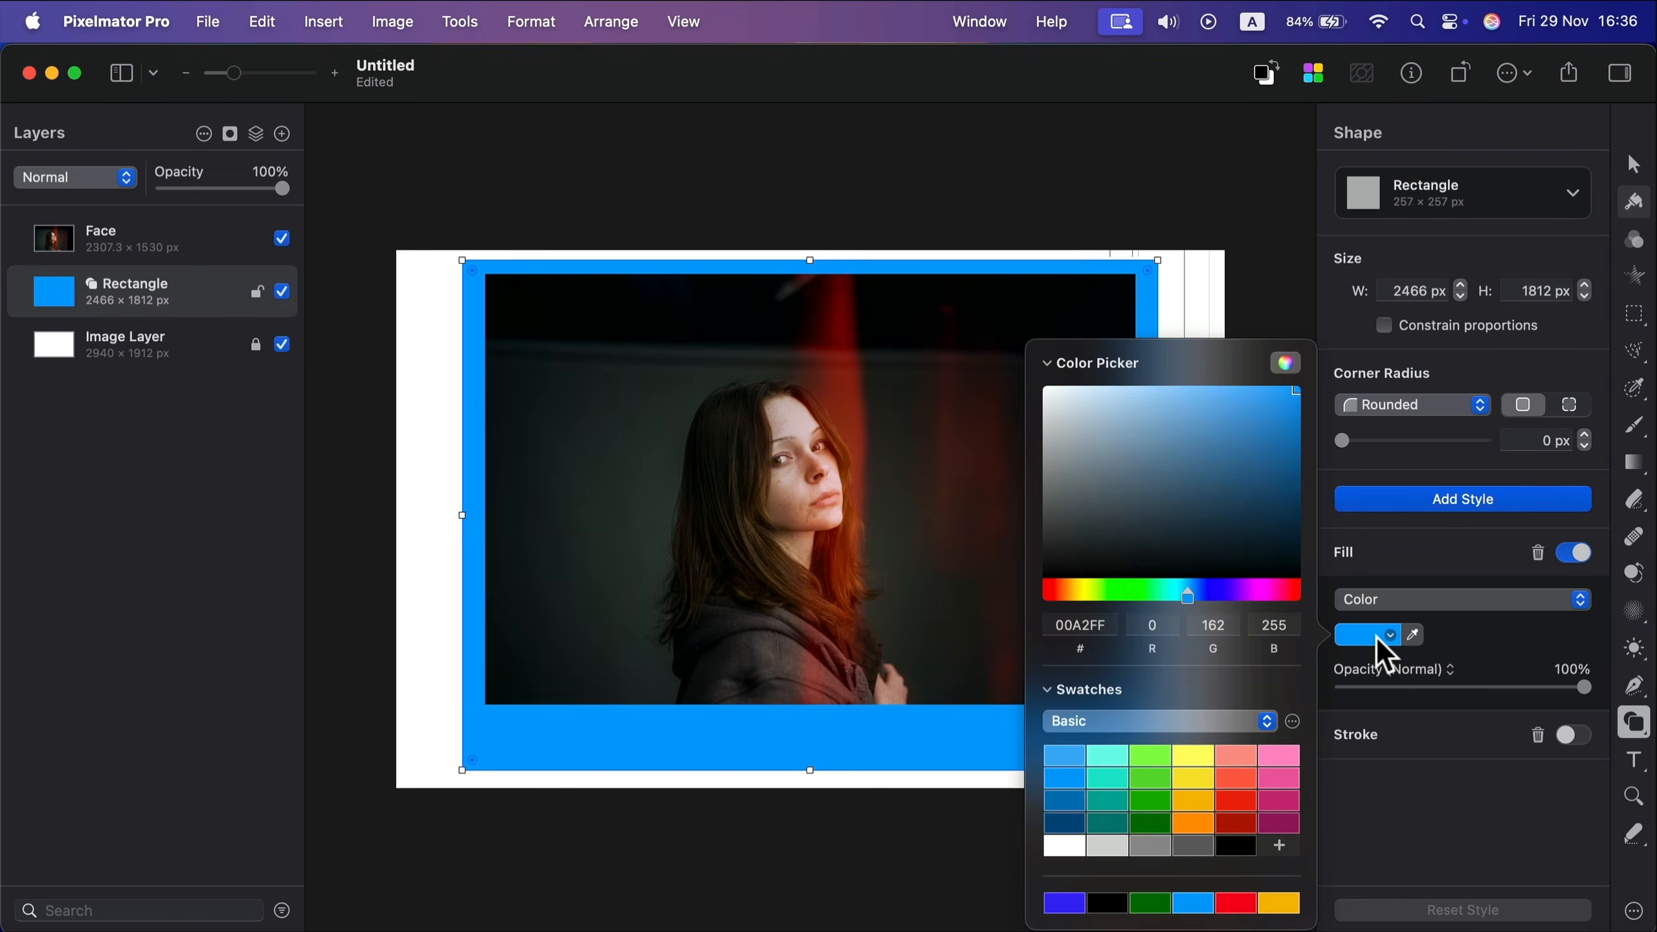
left_click(1066, 594)
left_click_drag(1136, 396, 1114, 399)
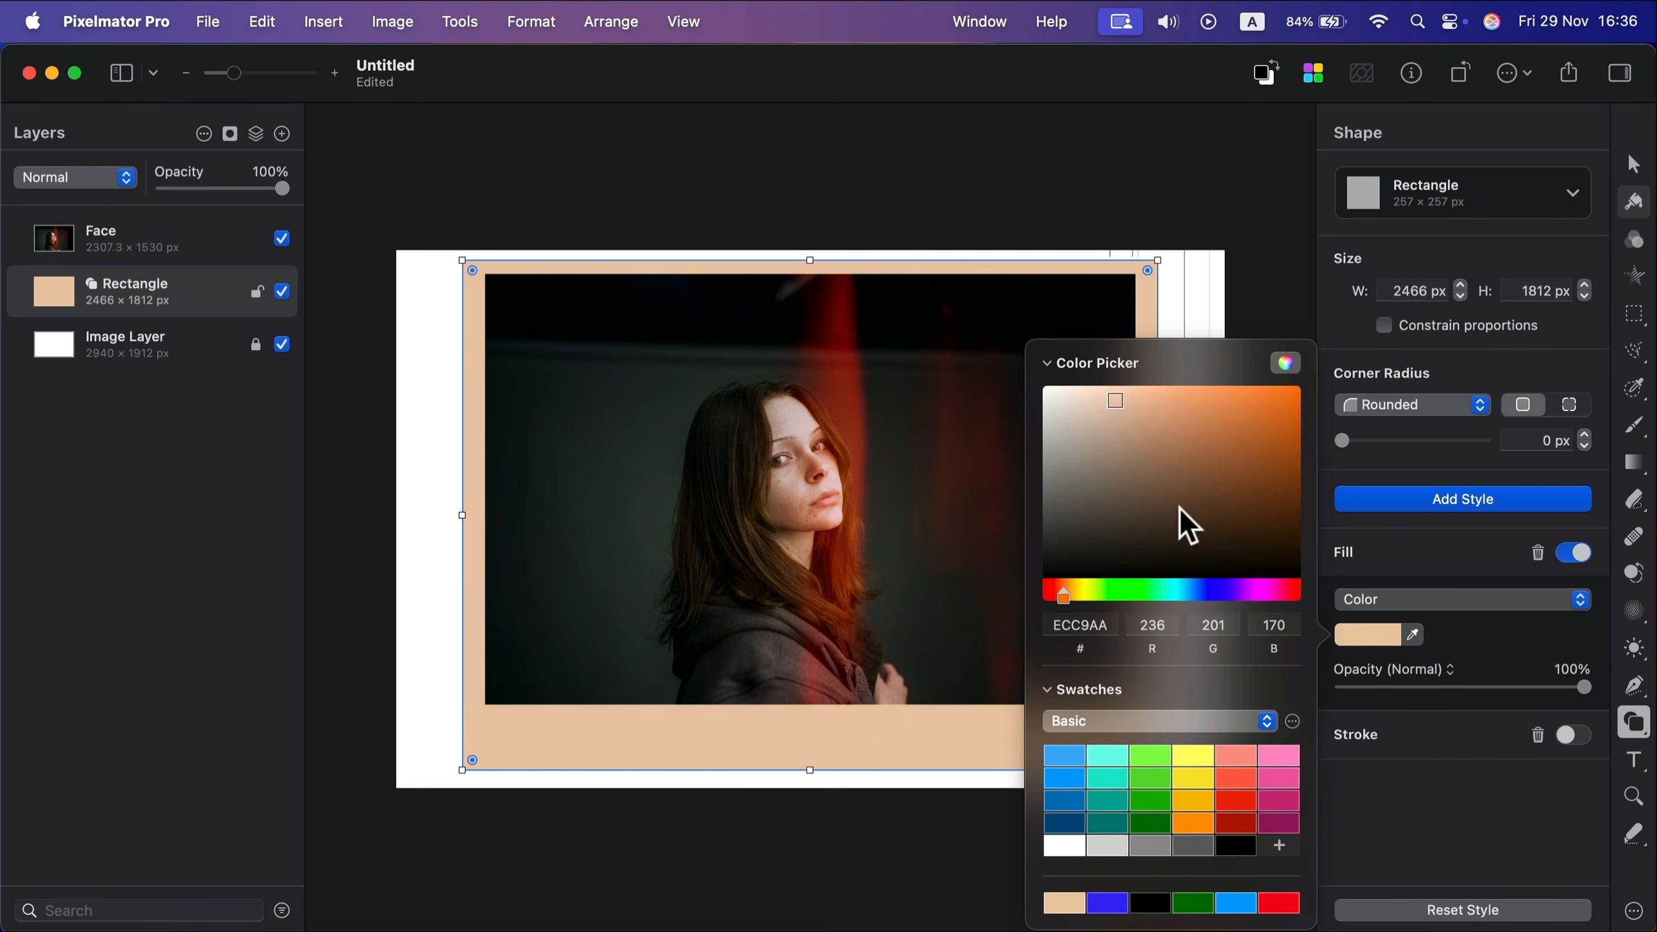
left_click(1333, 332)
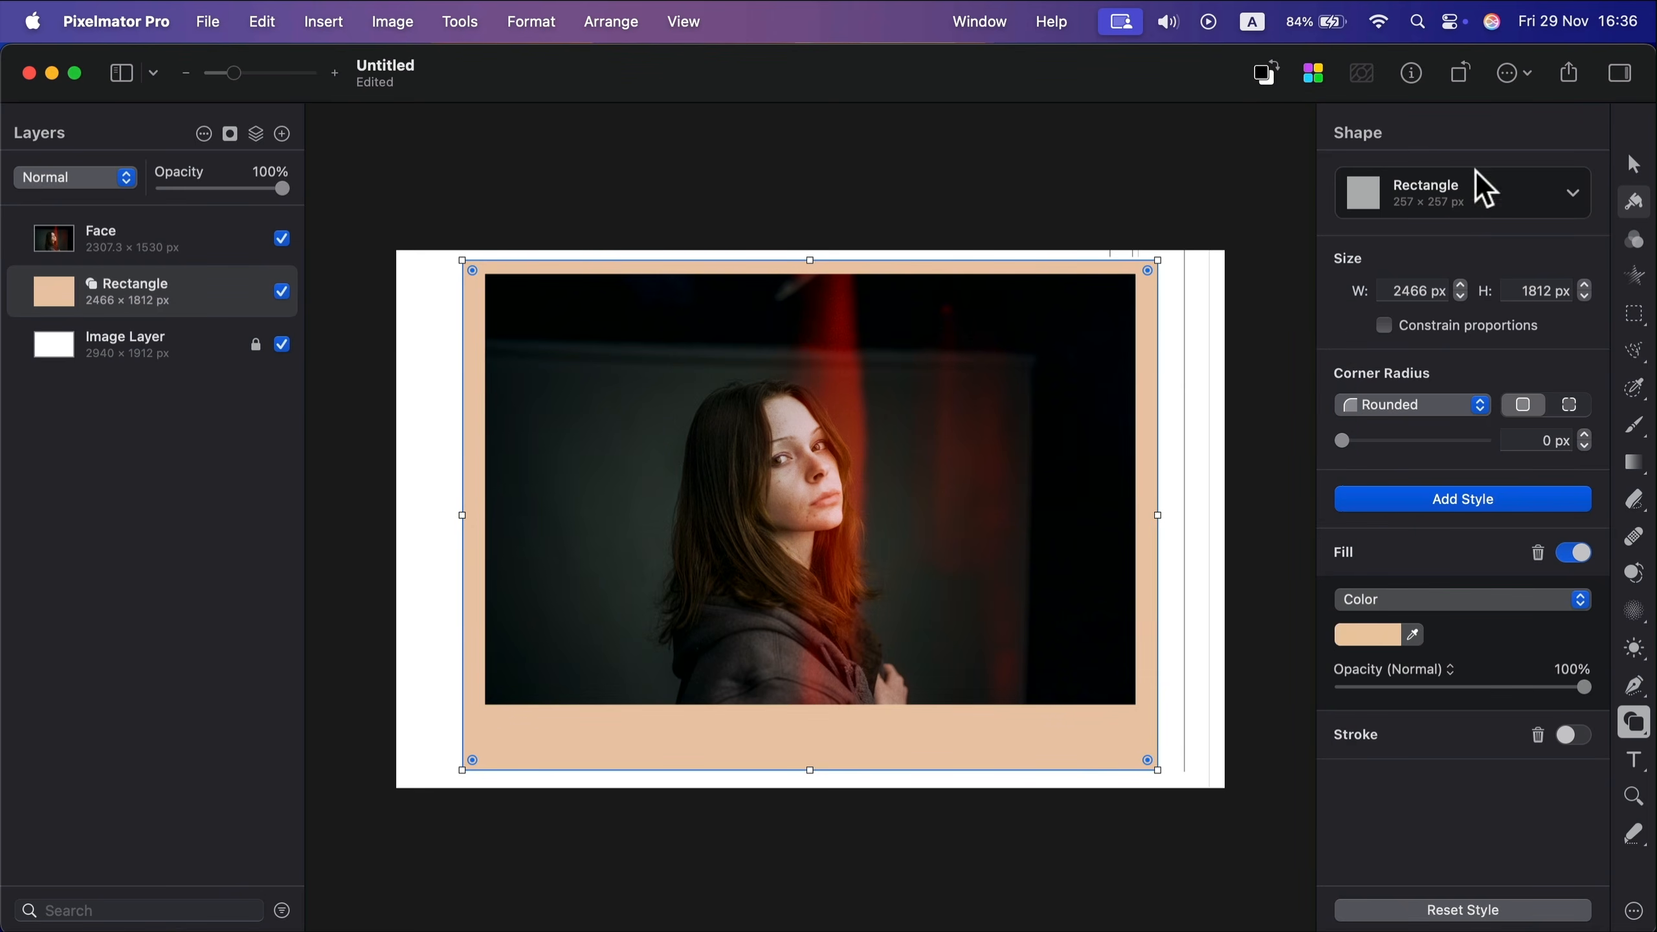
- Position the rectangle at X 237 px, Y 34 px so that it frames the photo with a deeper lower border
left_click(1633, 163)
left_click_drag(1101, 729, 1110, 728)
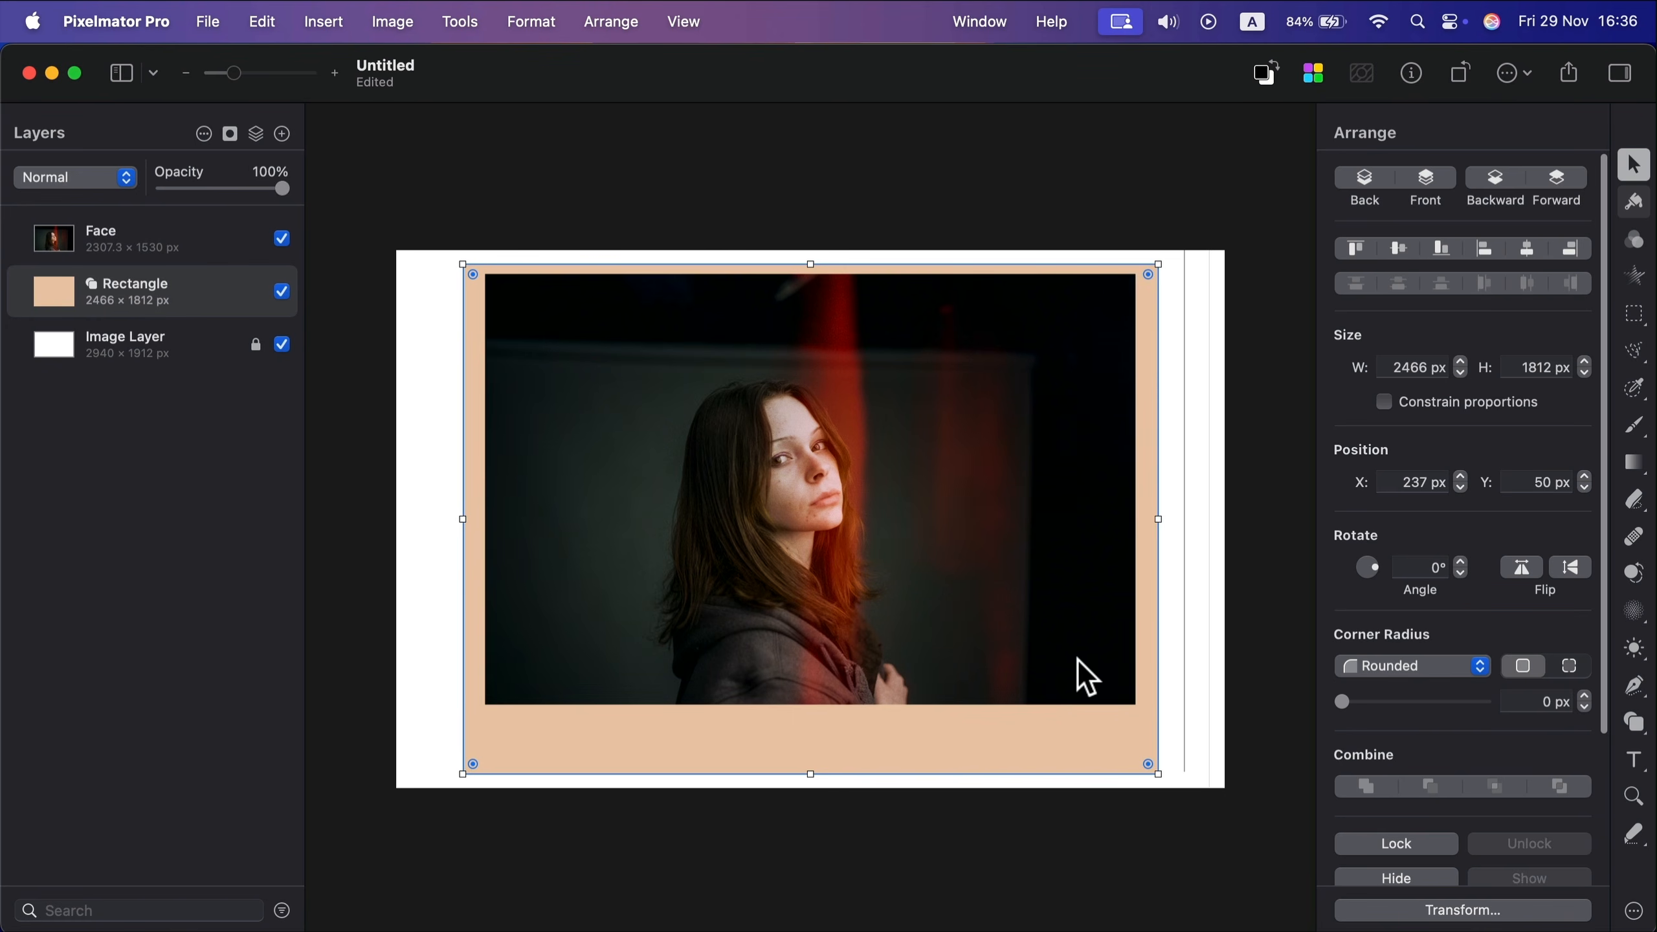
key("Up")
key("Up")
key("Up")
key("Up")
key("Up")
key("Up")
key("Up")
key("Up")
key("Up")
key("Up")
key("Up")
key("Up")
key("Up")
key("Up")
key("Up")
key("Up")
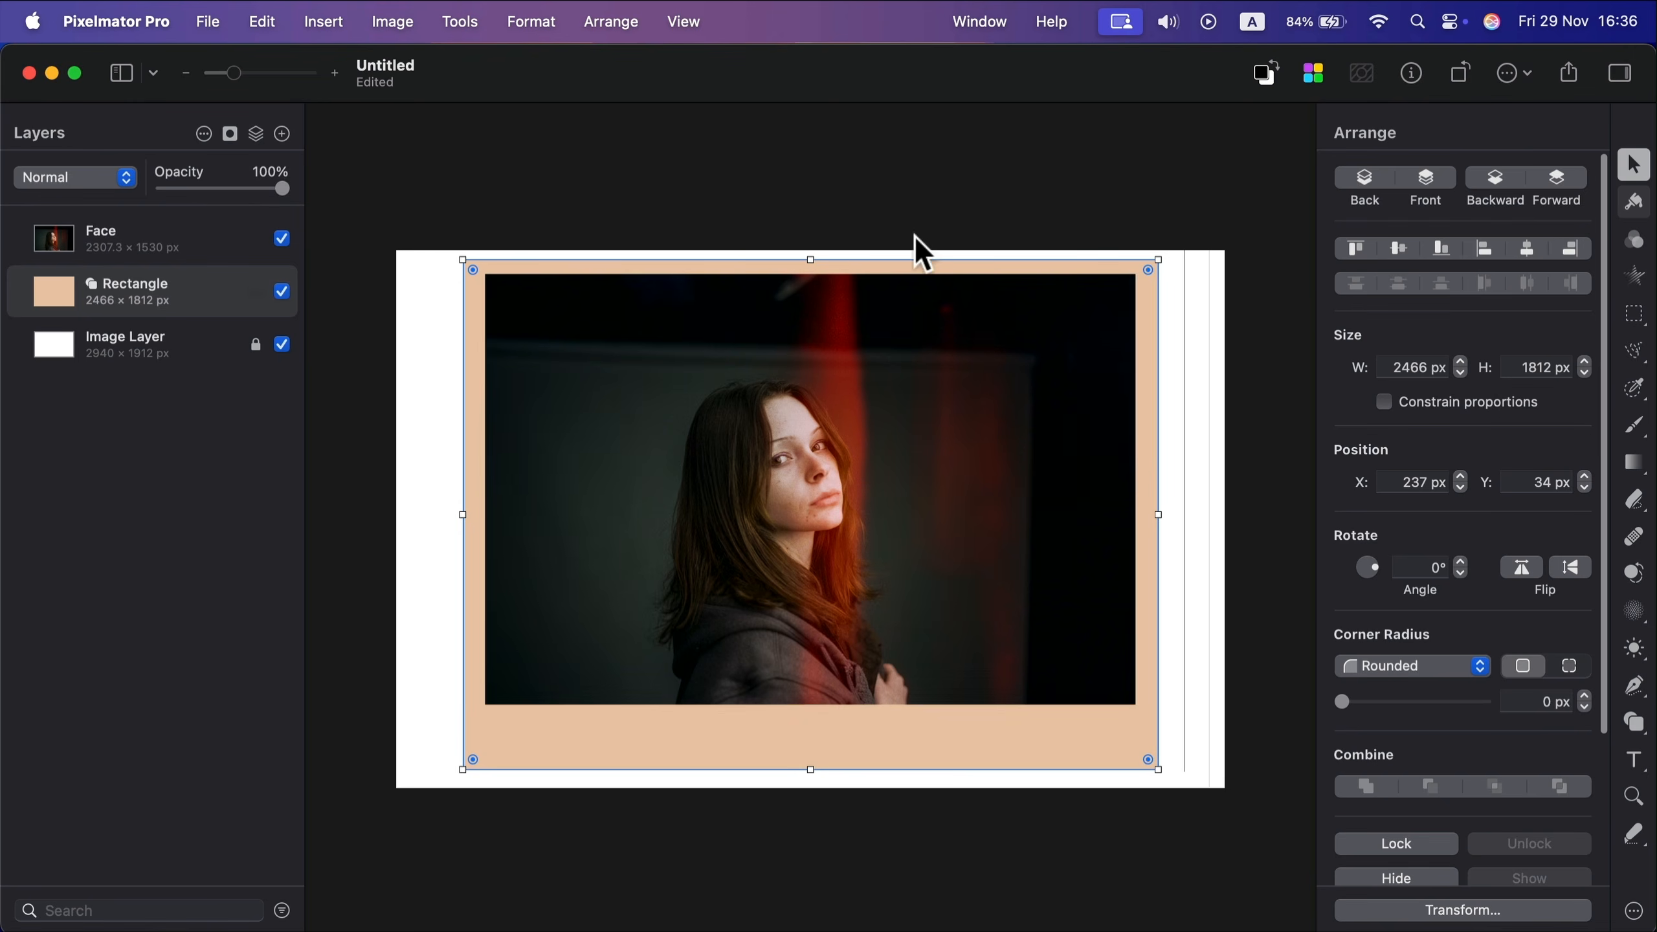
- Add a Drop Shadow to the rectangle with a 35 px blur and a 26 px distance
left_click(1635, 204)
left_click(1502, 348)
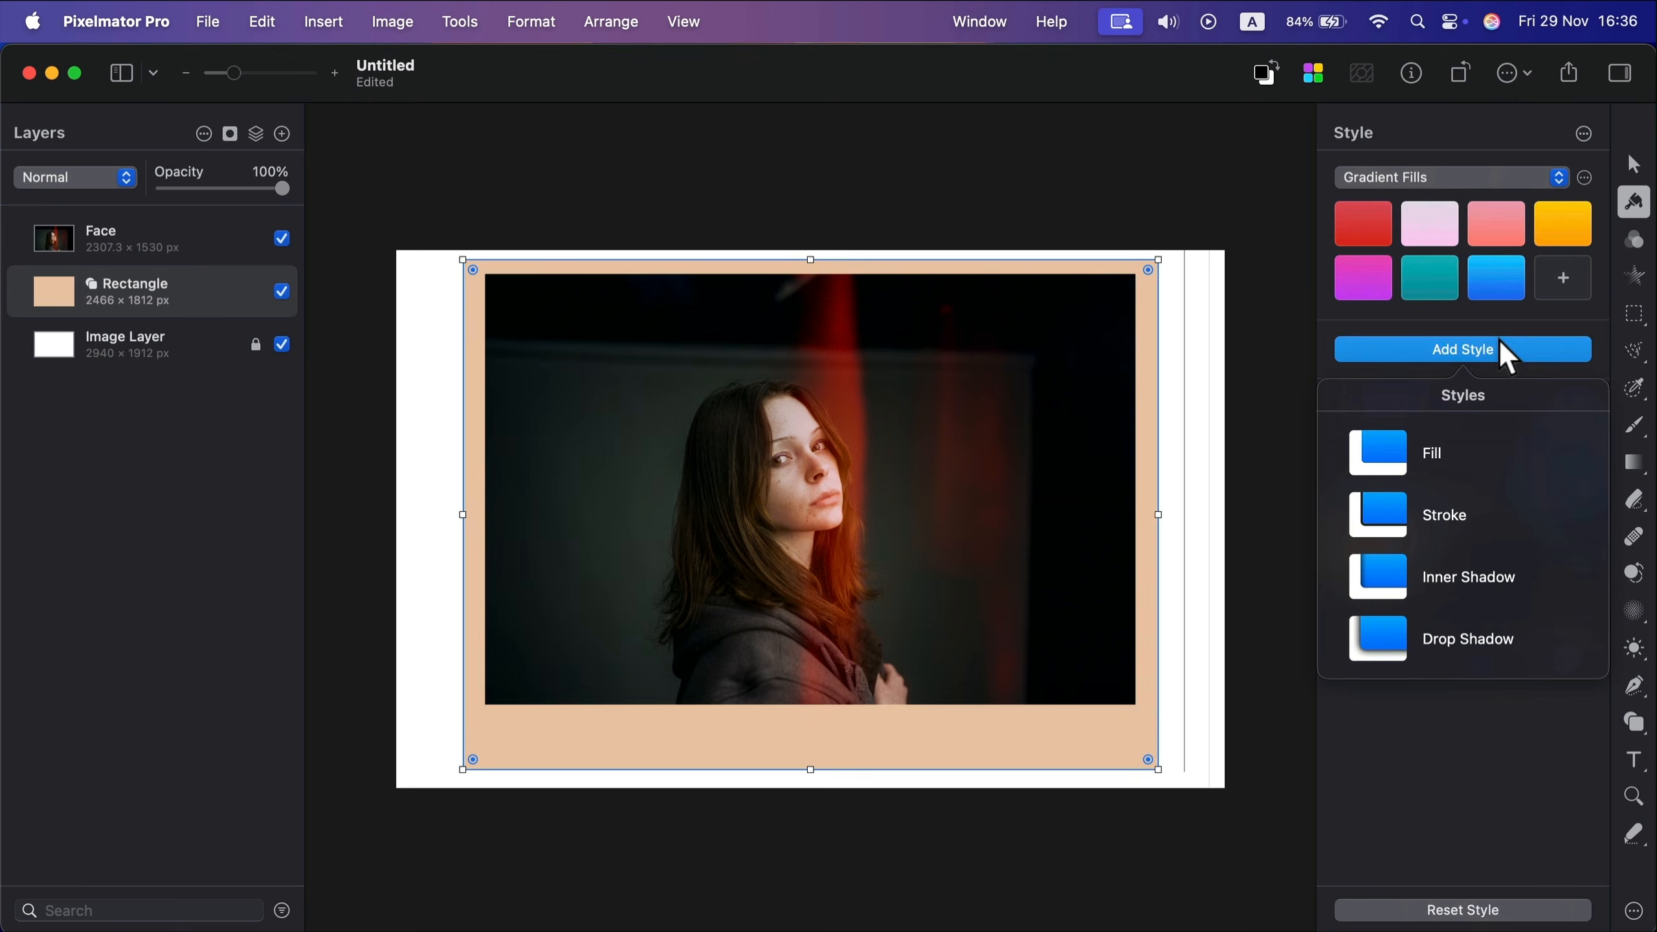
left_click(1478, 646)
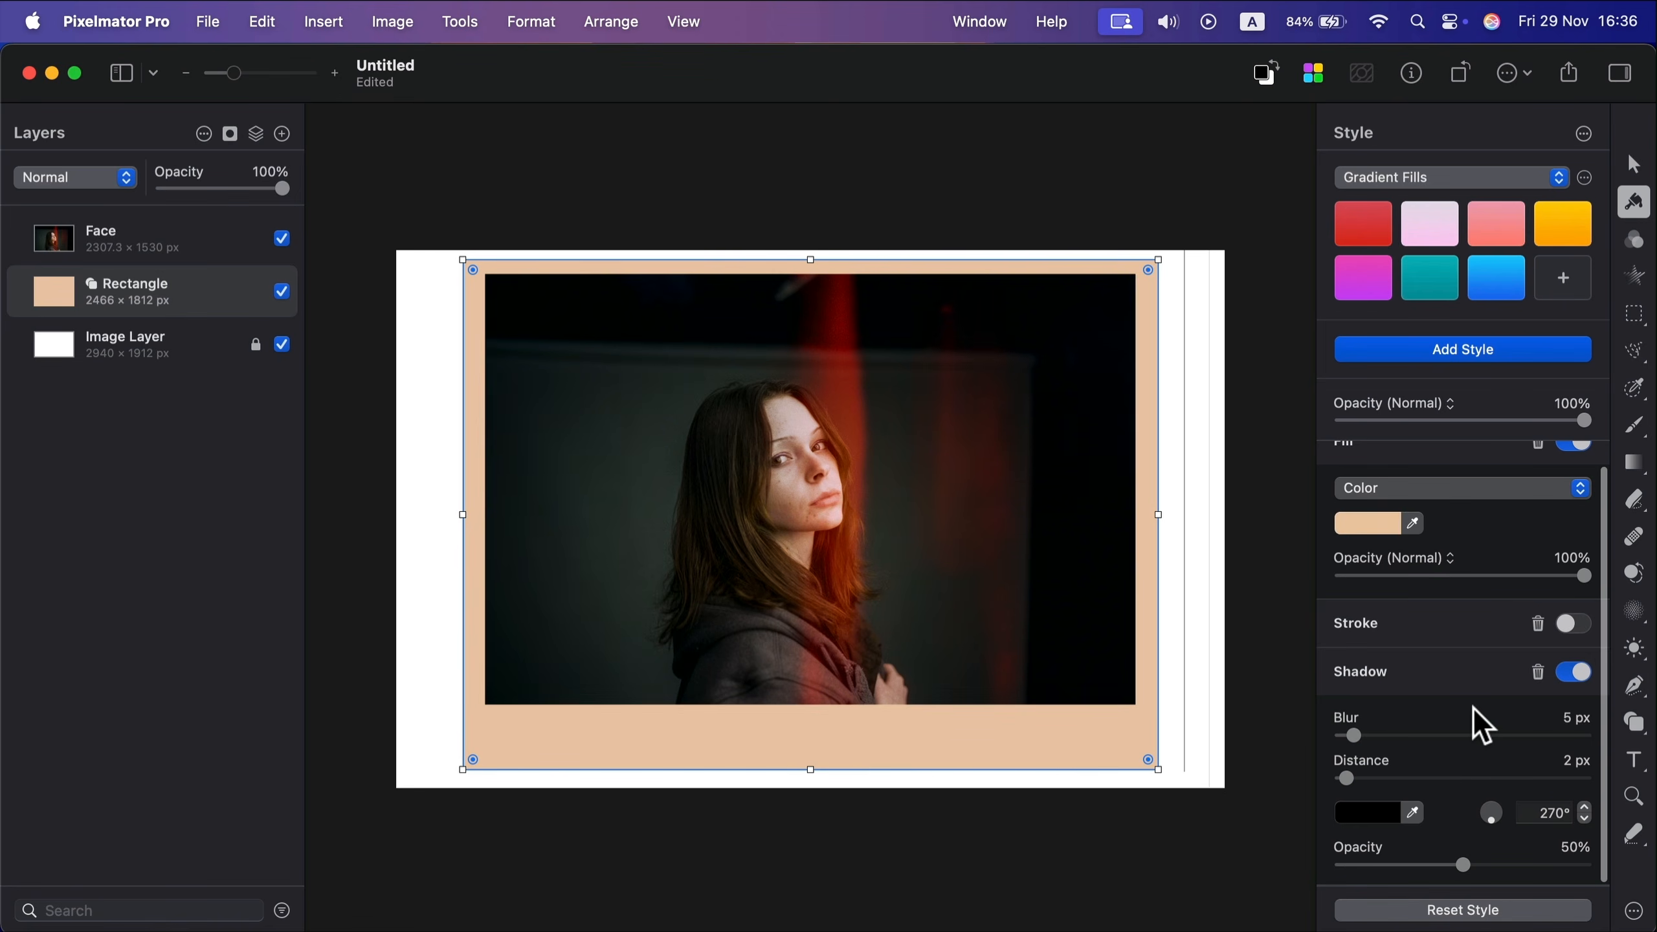
left_click_drag(1347, 778, 1428, 733)
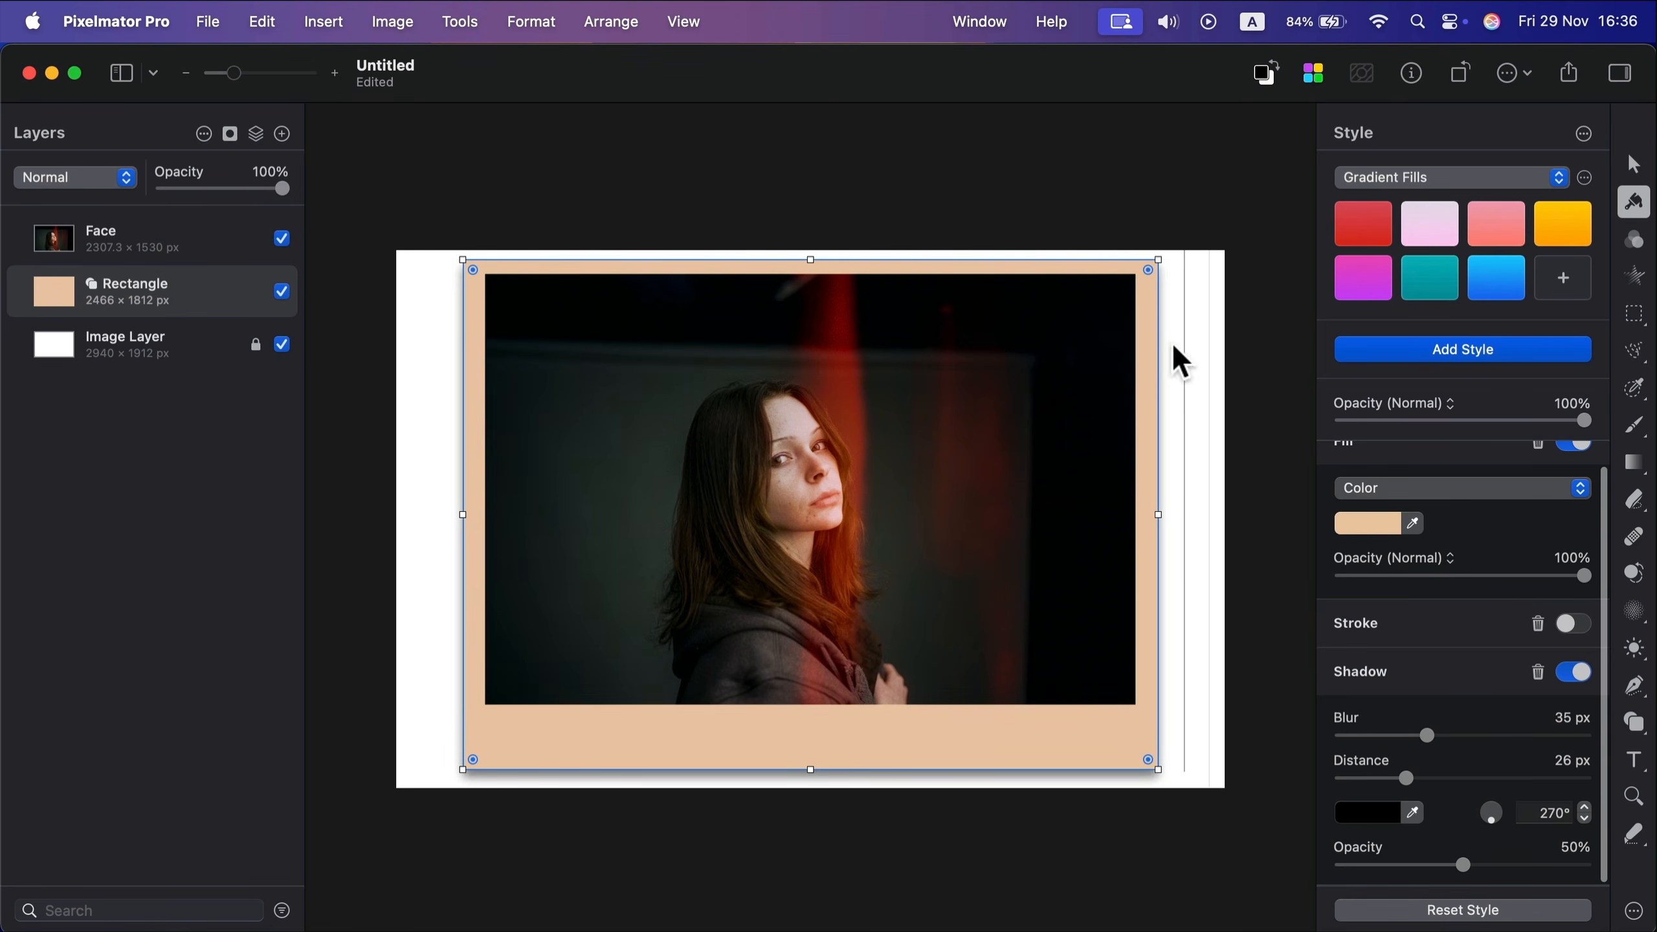
left_click(1059, 504)
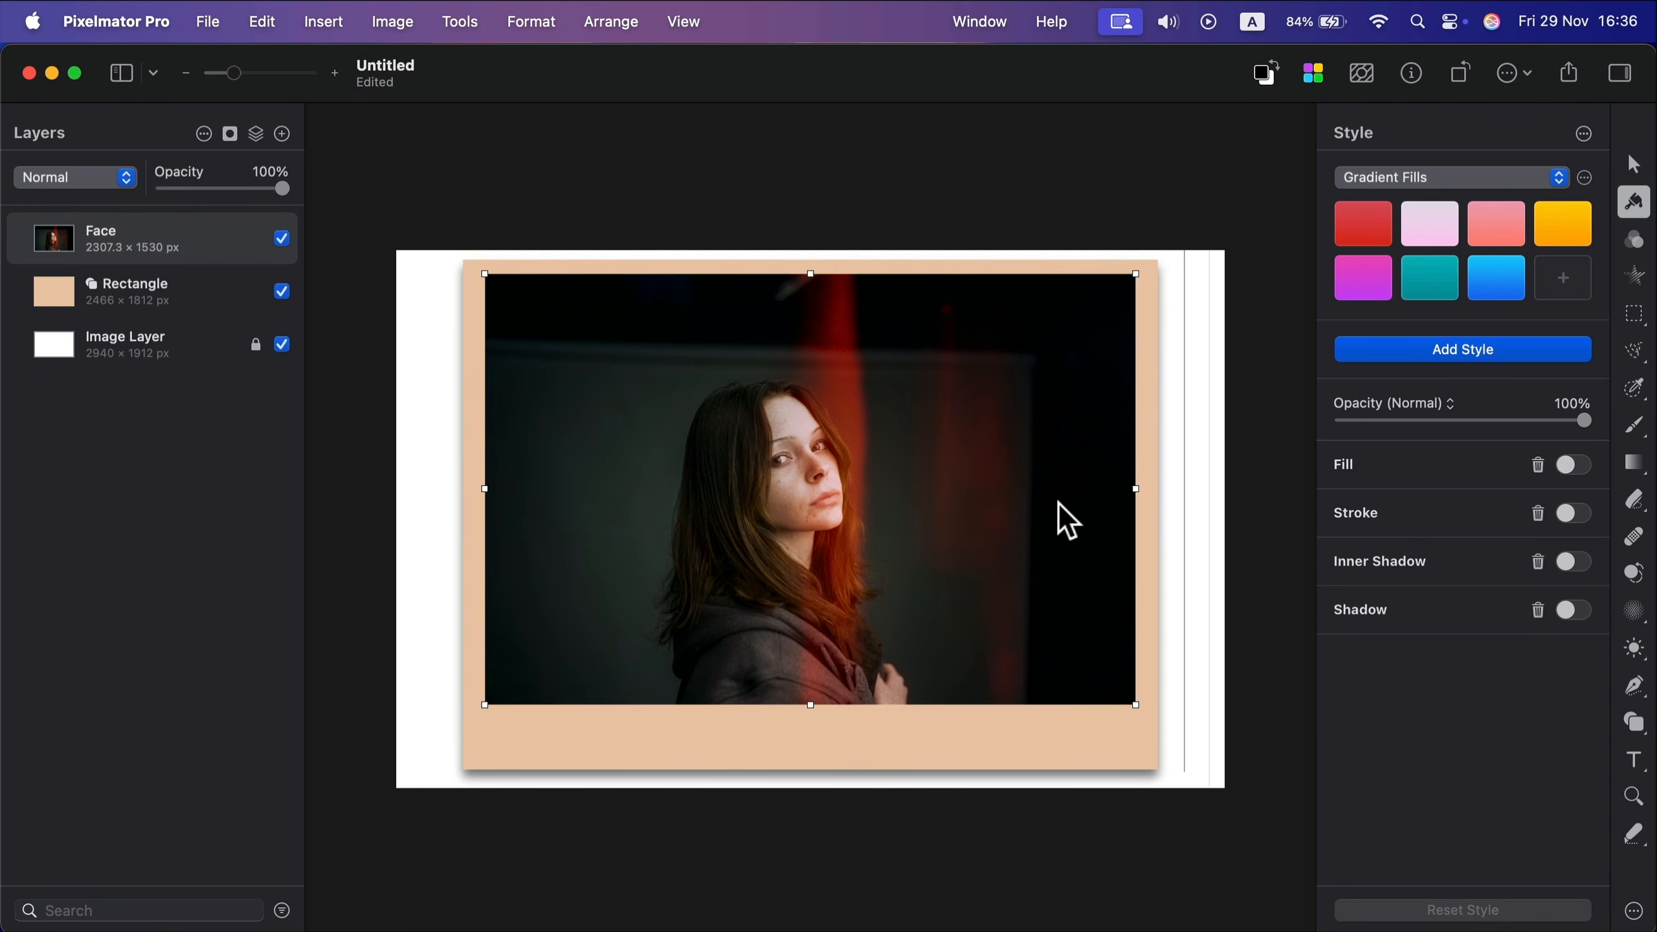
left_click(1540, 356)
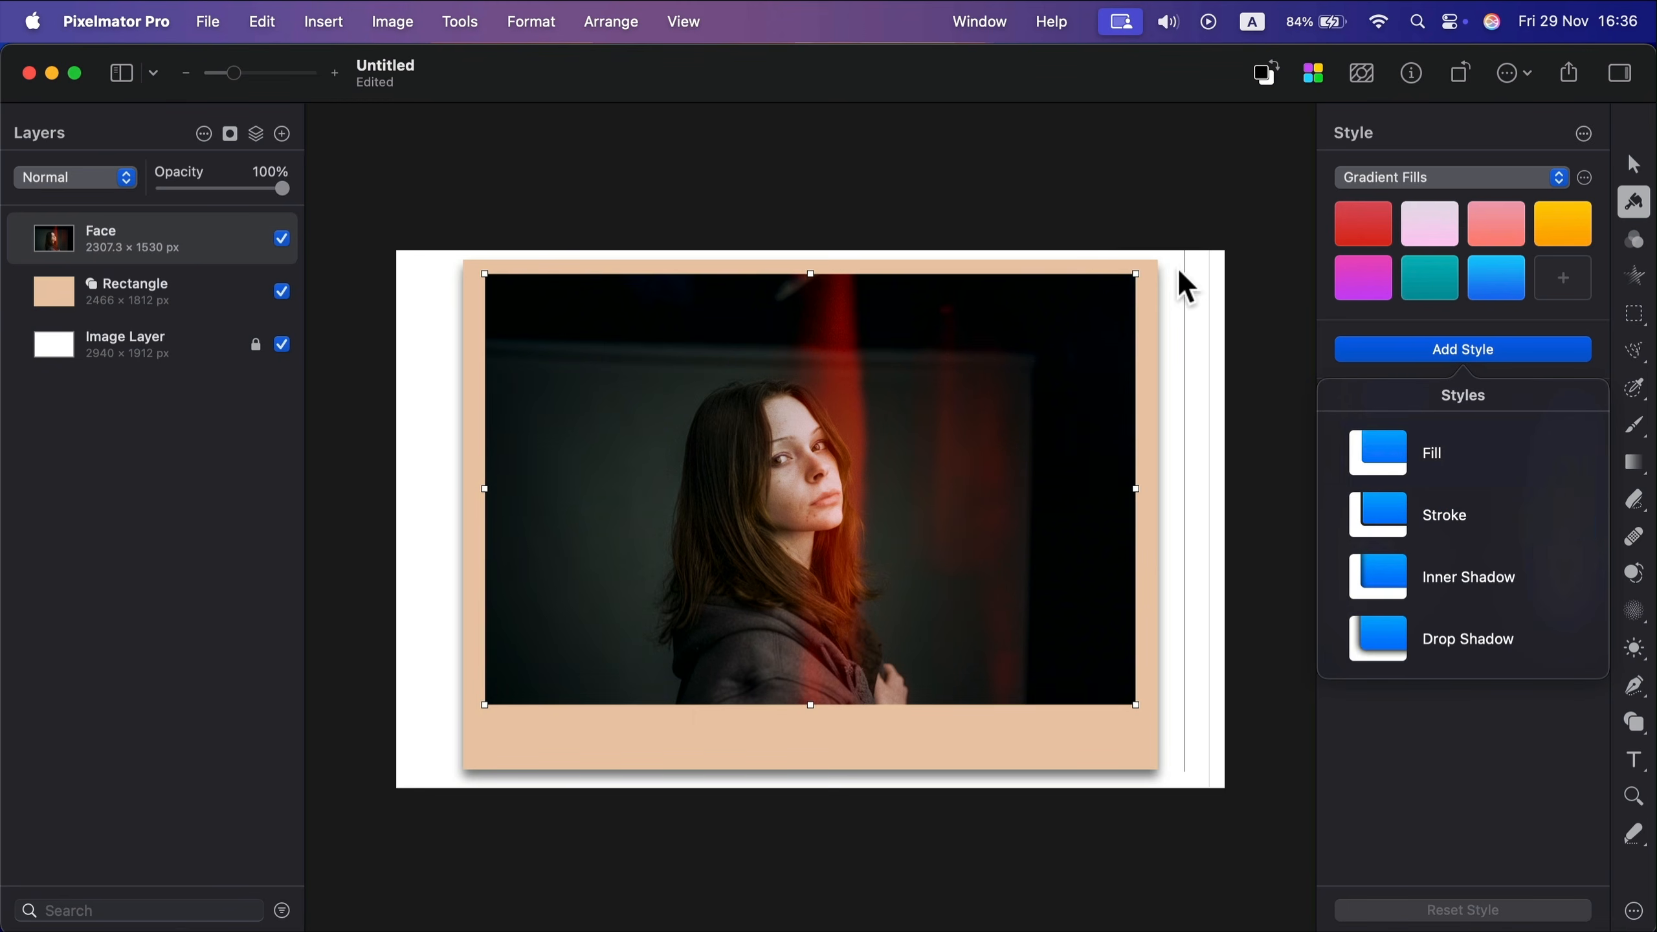
left_click(1075, 190)
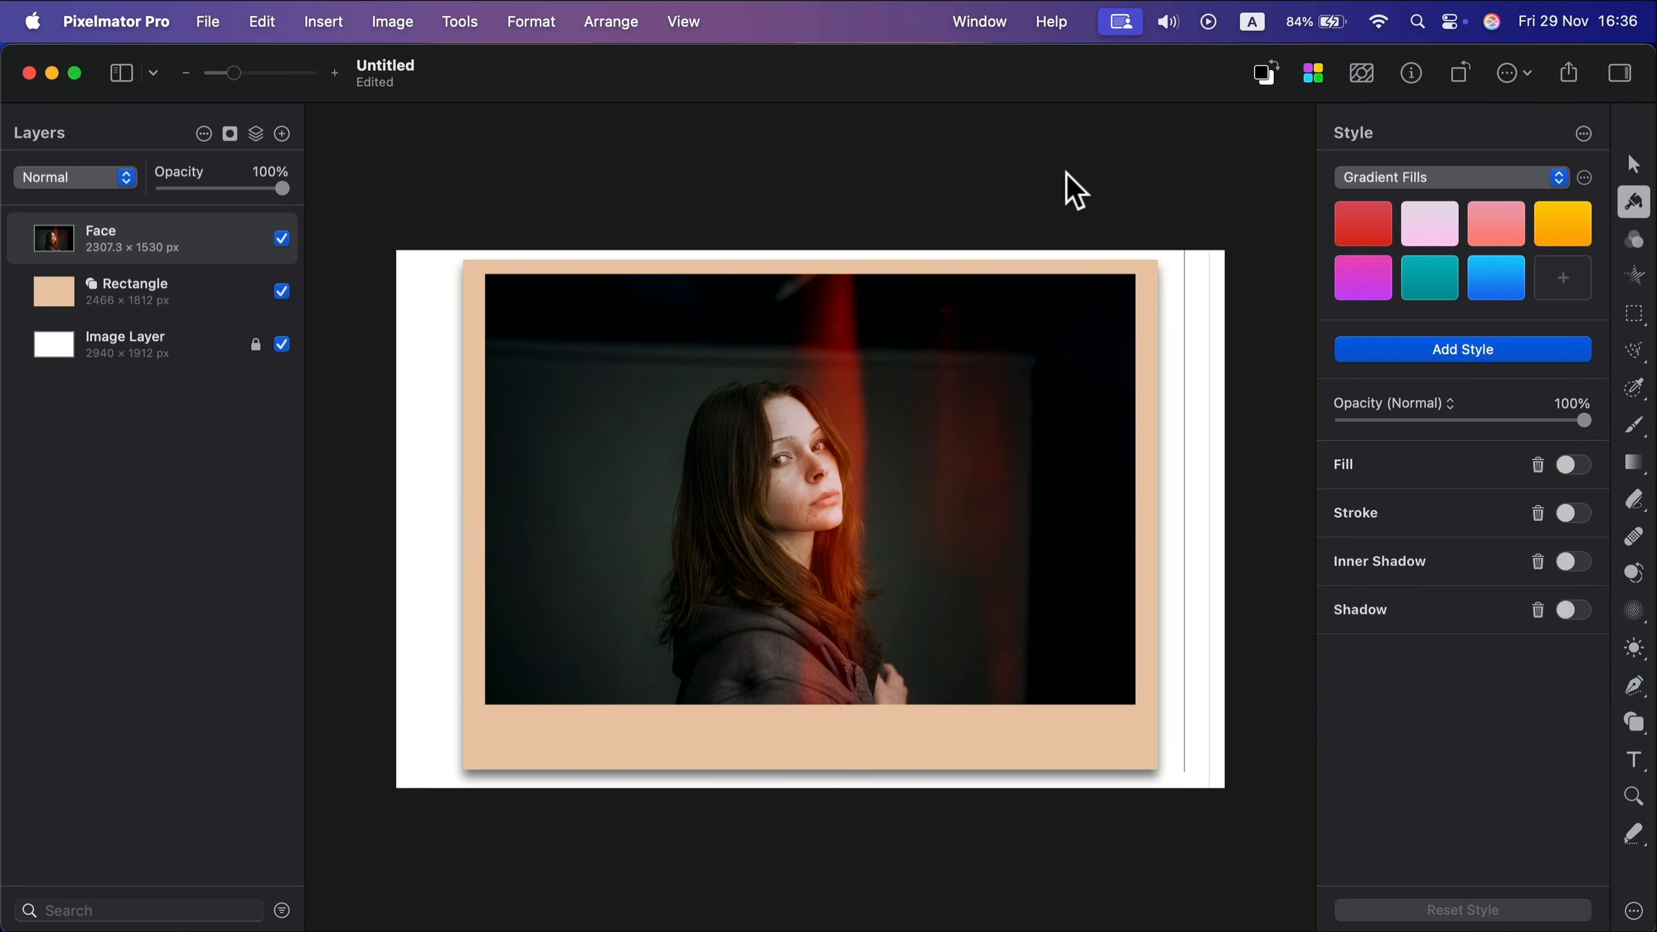
left_click(1152, 297)
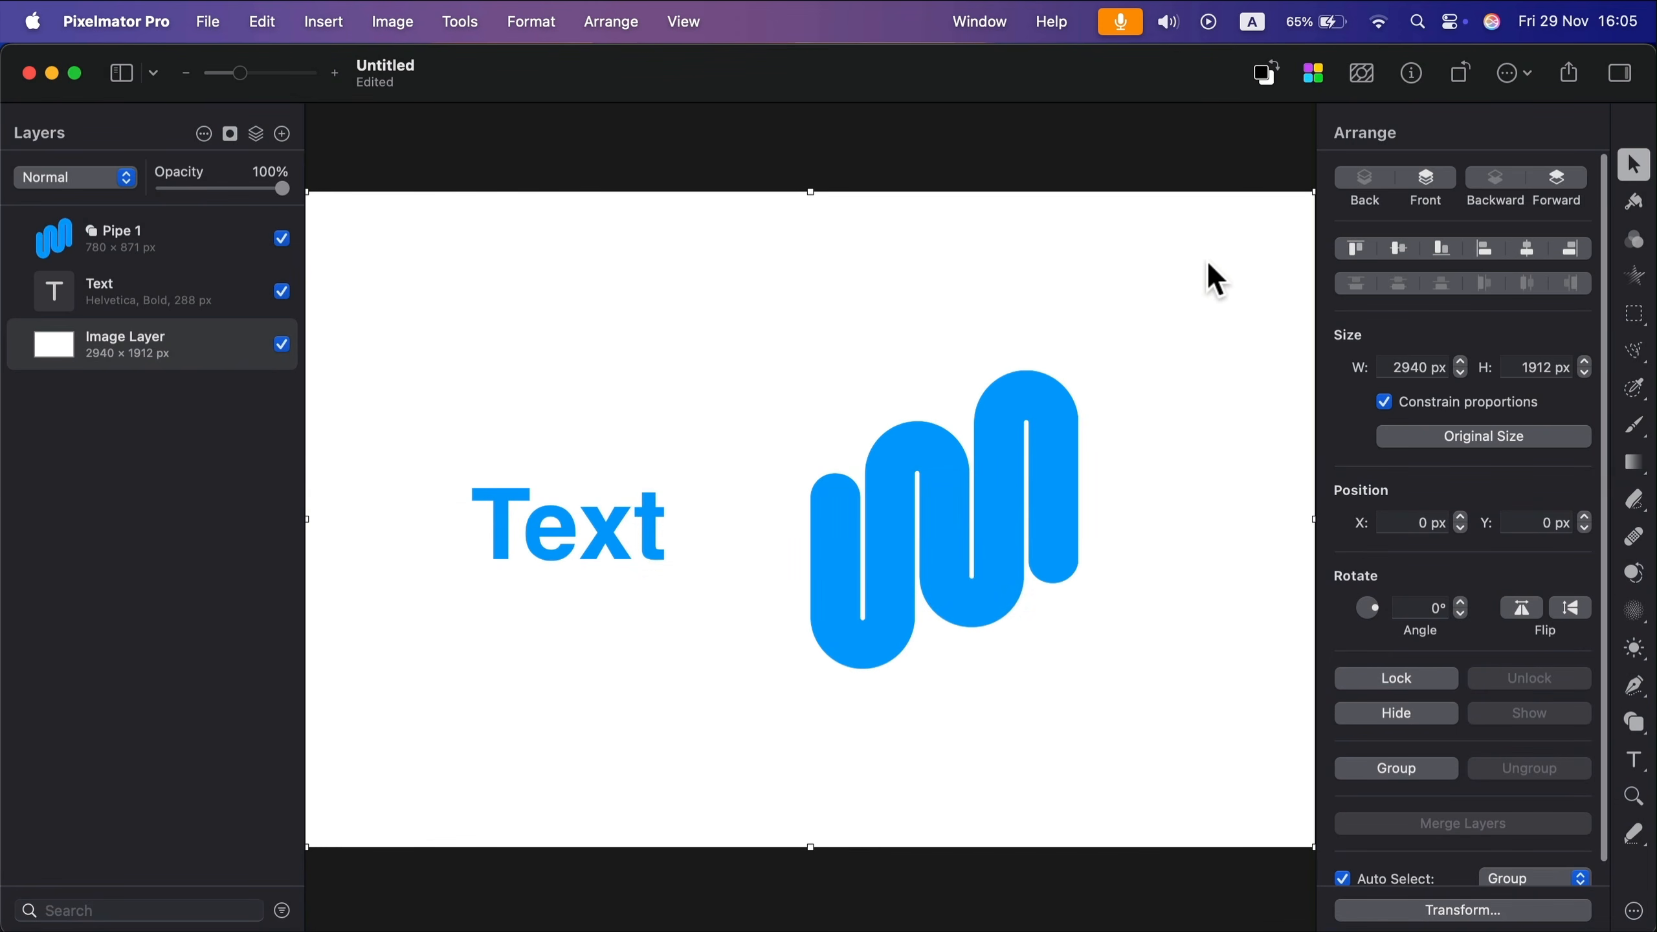
- Add a Drop Shadow style to the blue pipe shape beside the text
left_click(1042, 389)
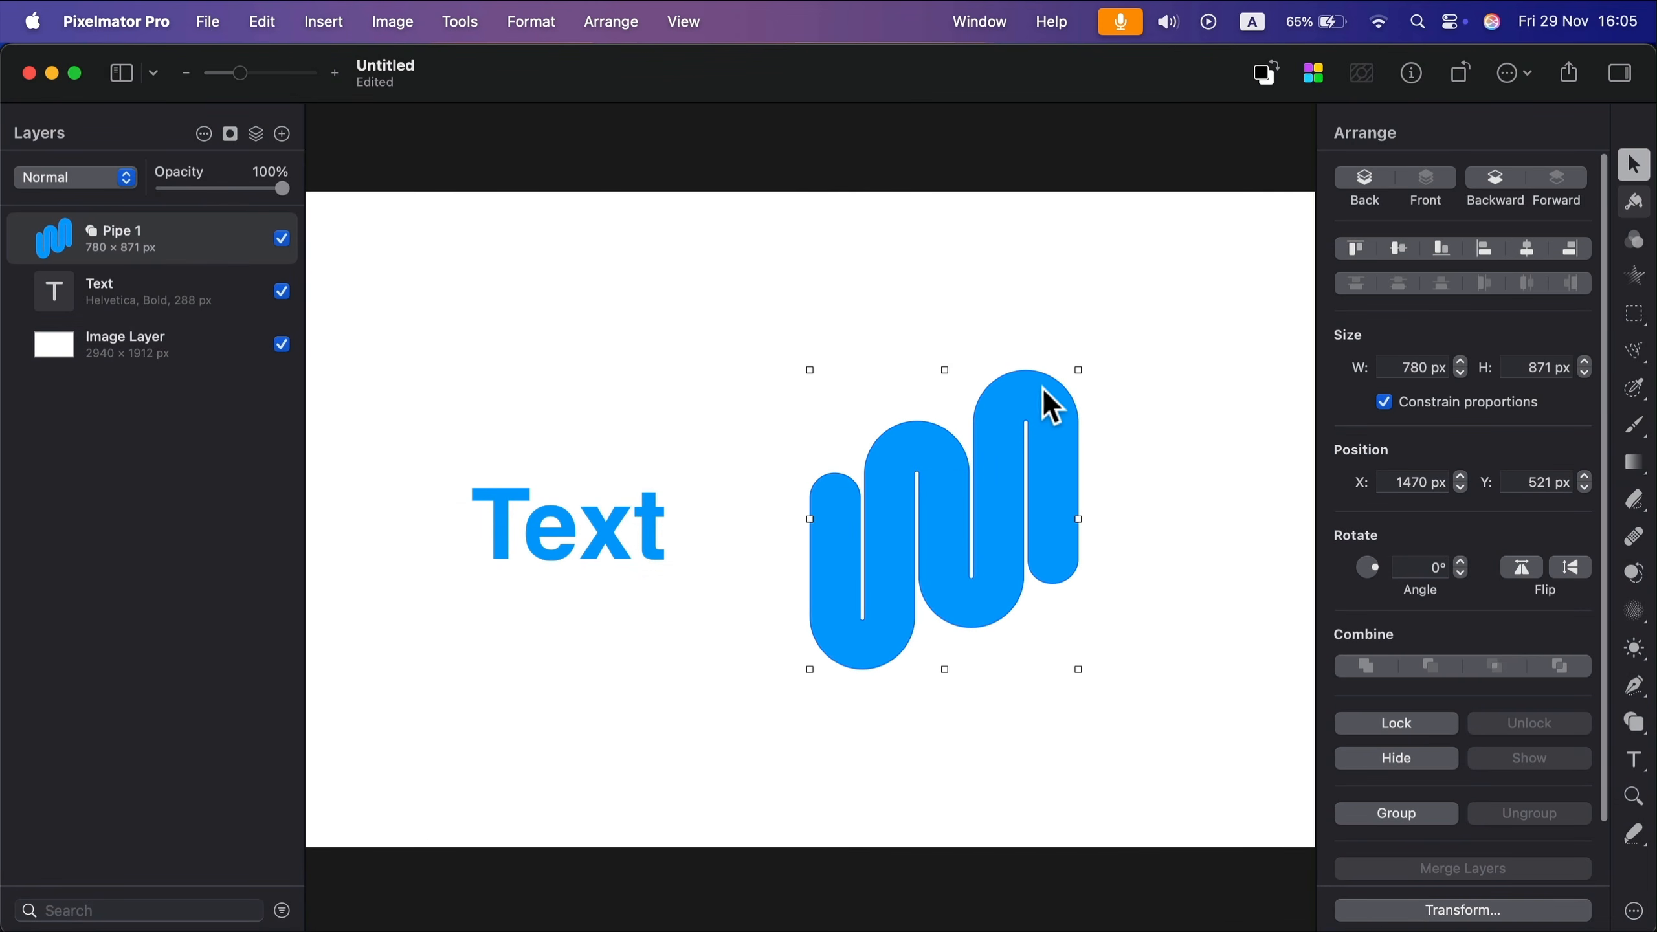
left_click(1635, 204)
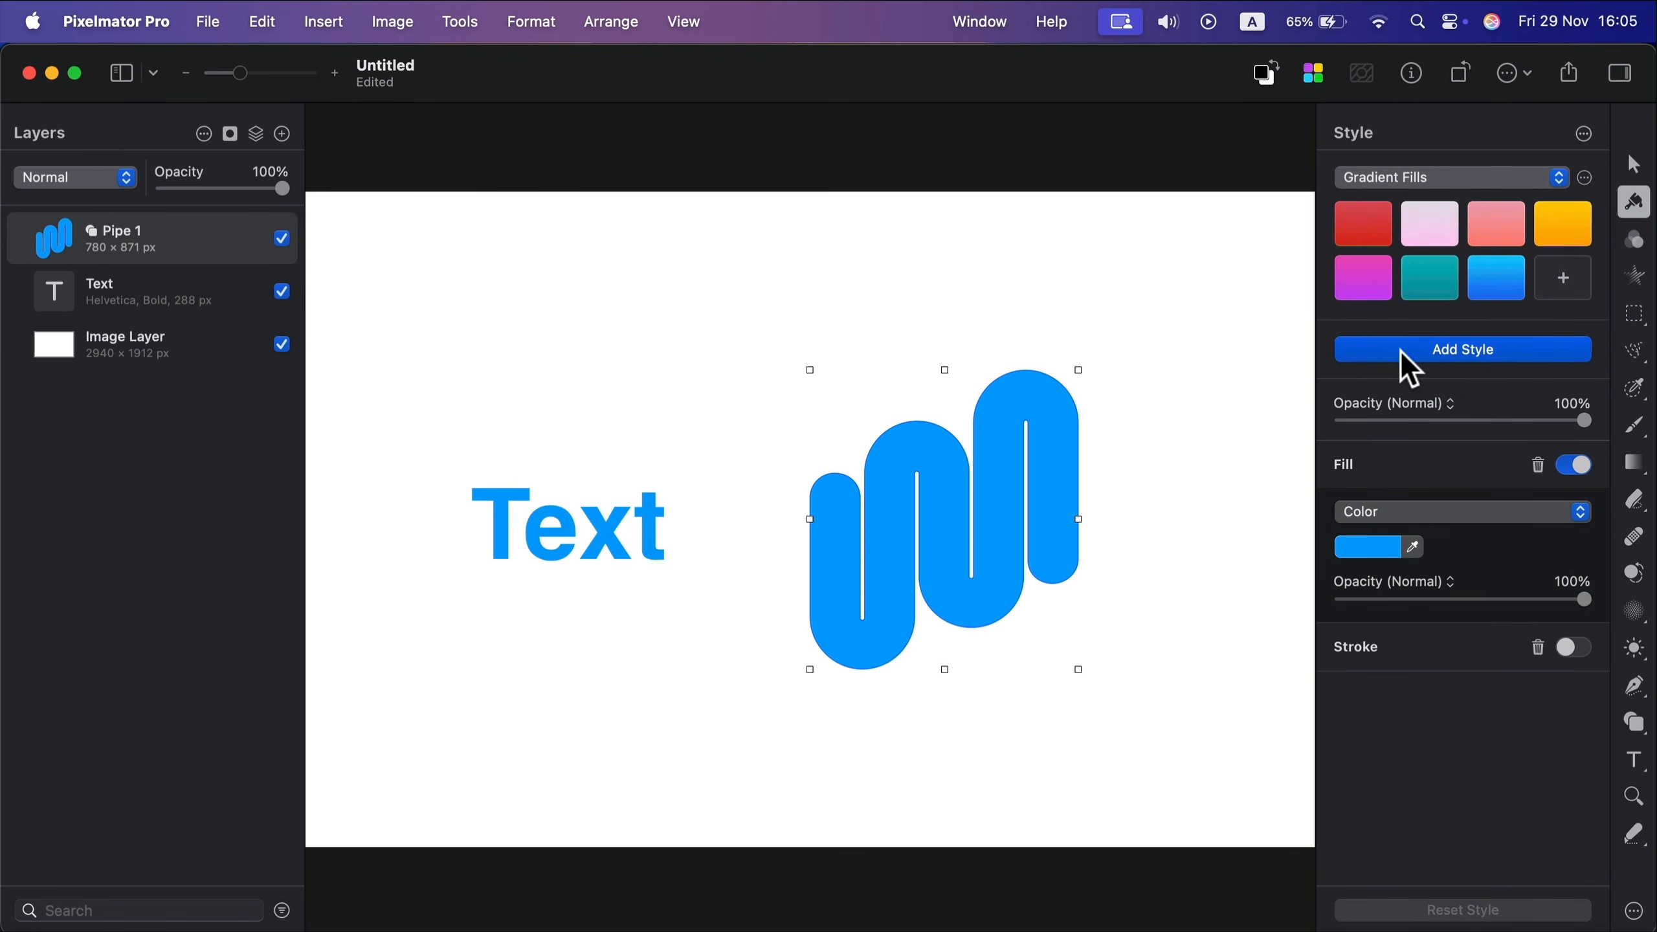
left_click(1509, 348)
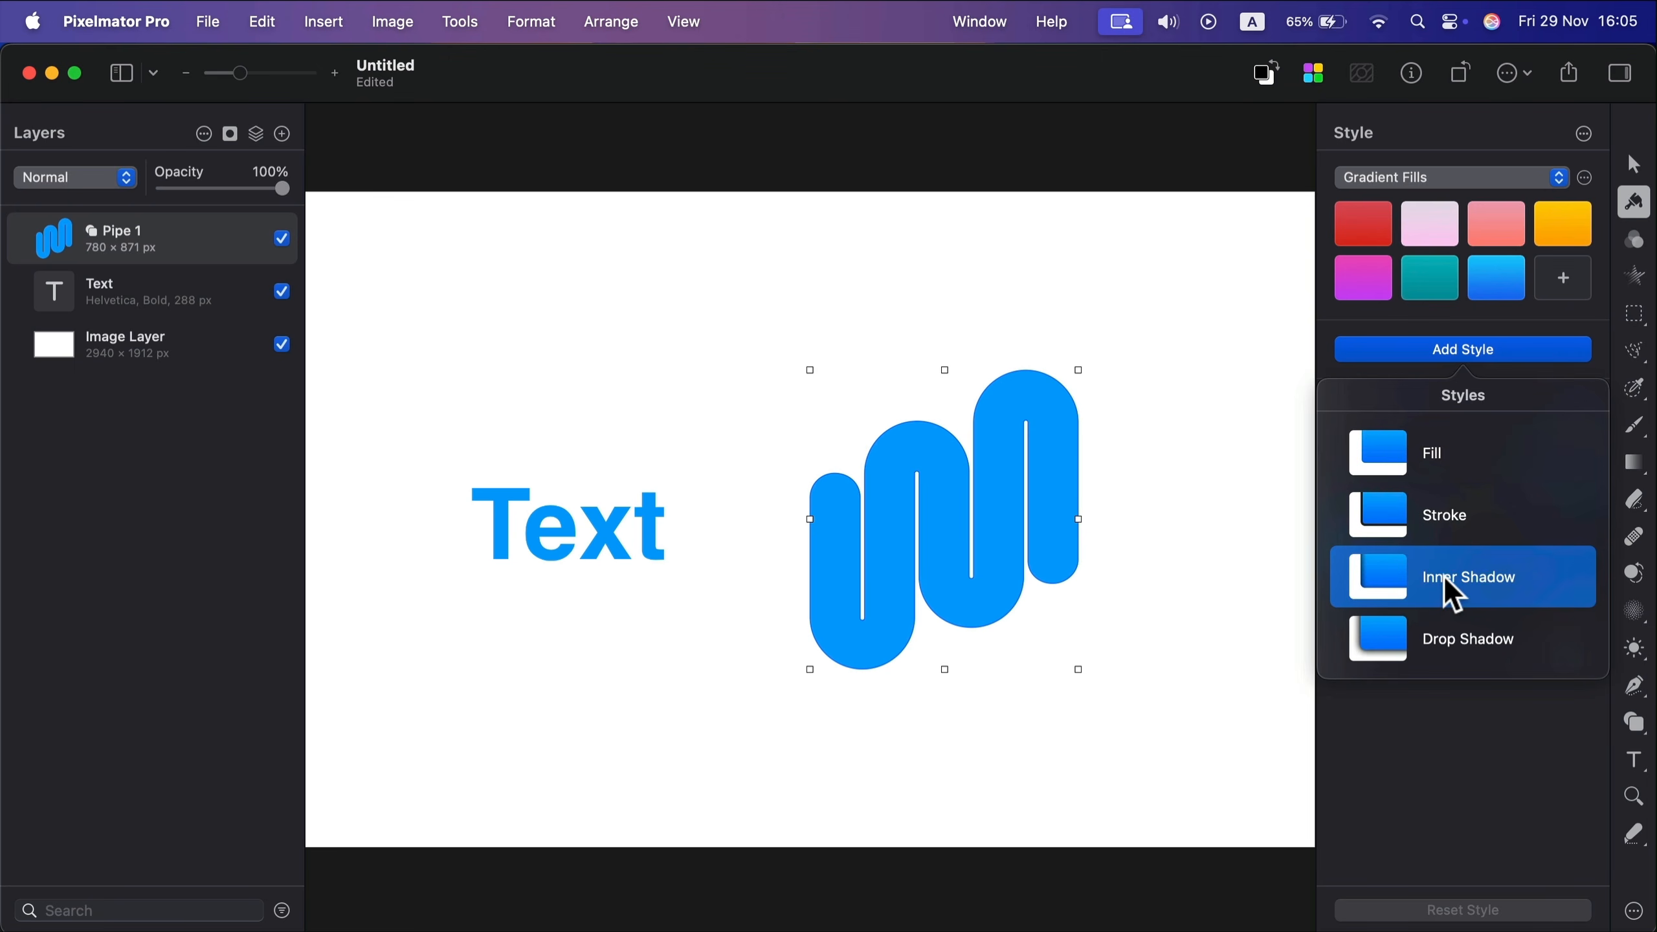
left_click(1481, 648)
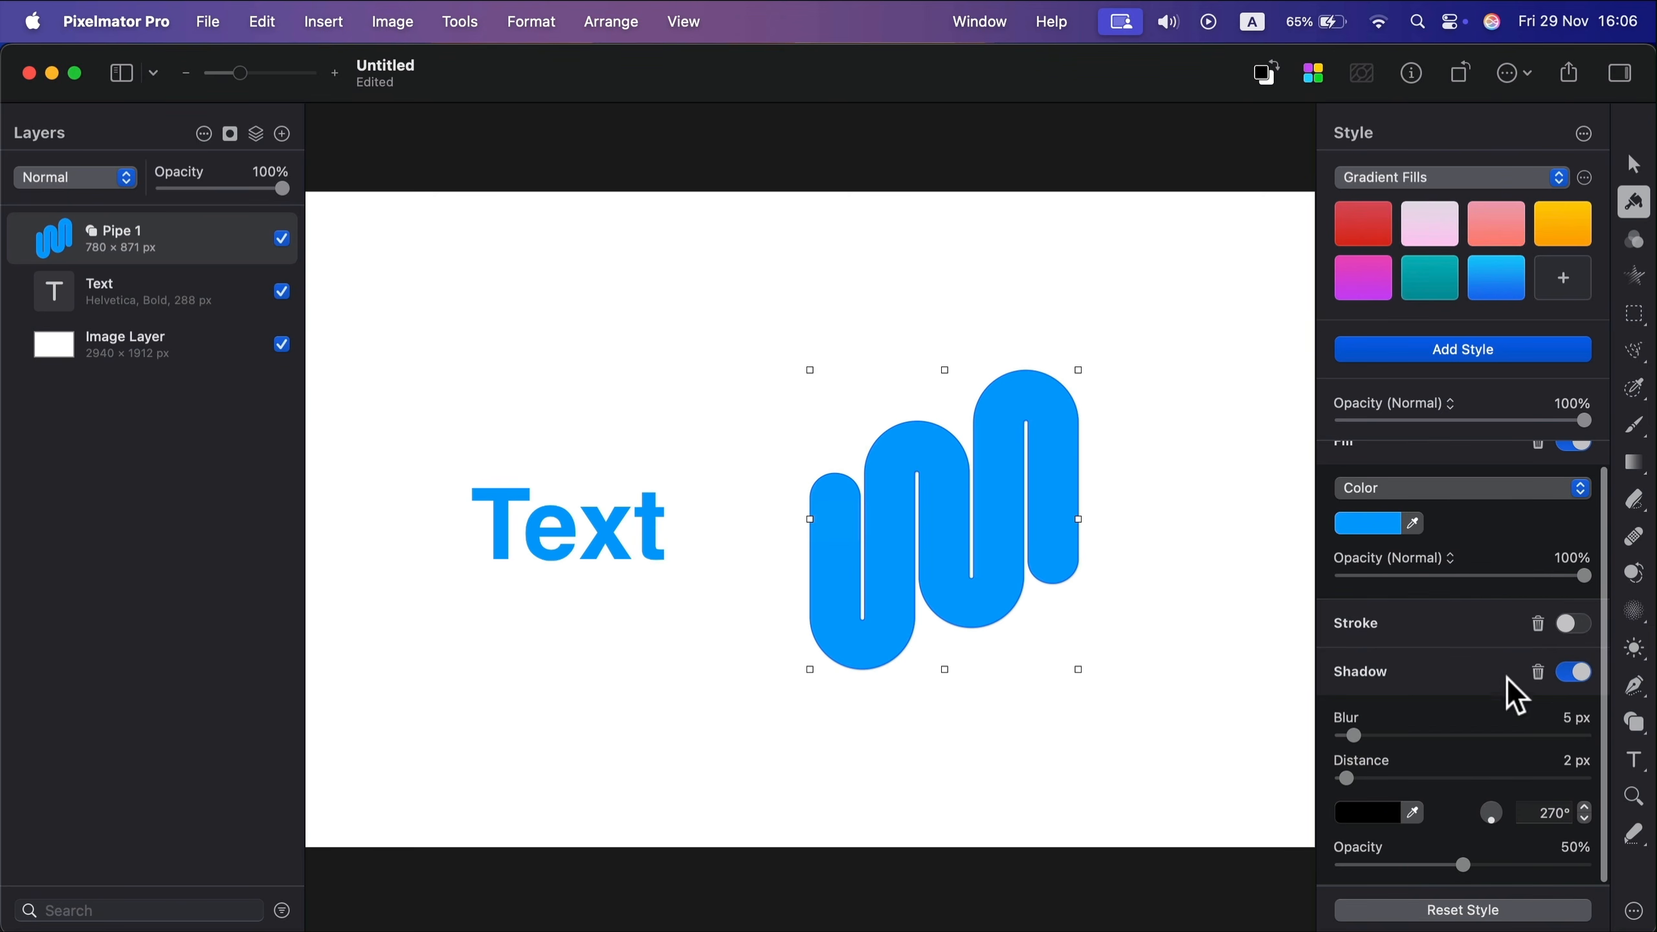
- Toggle the pipe shape's shadow off and back on
left_click(1583, 673)
left_click(1574, 694)
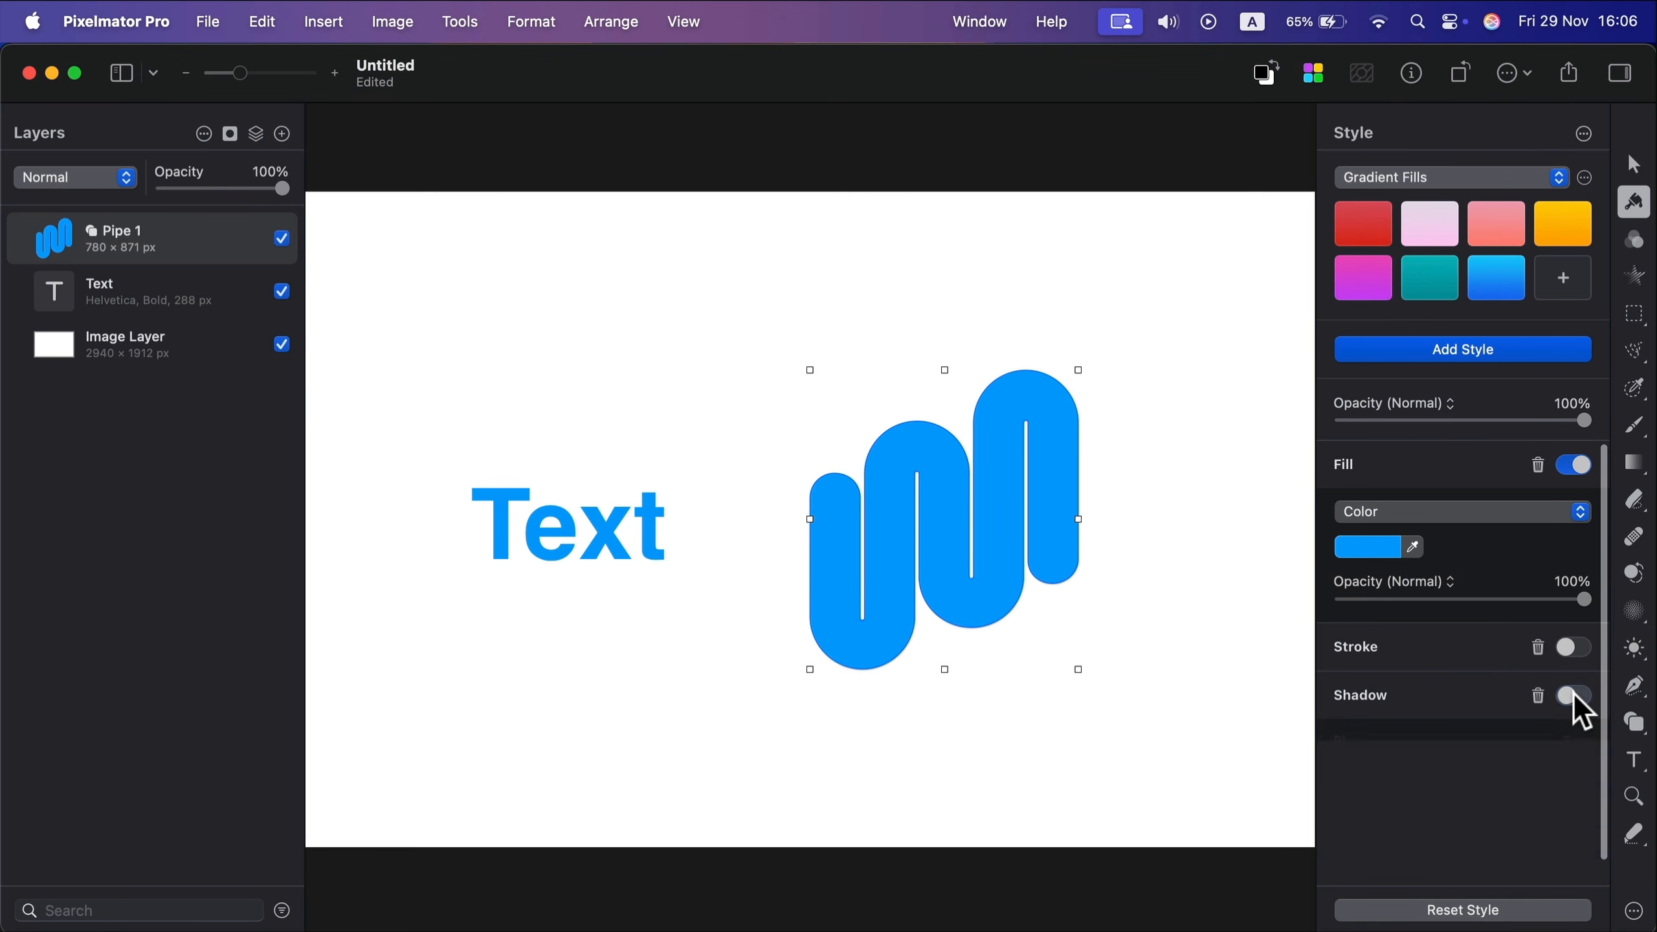
left_click(1574, 695)
left_click(1575, 695)
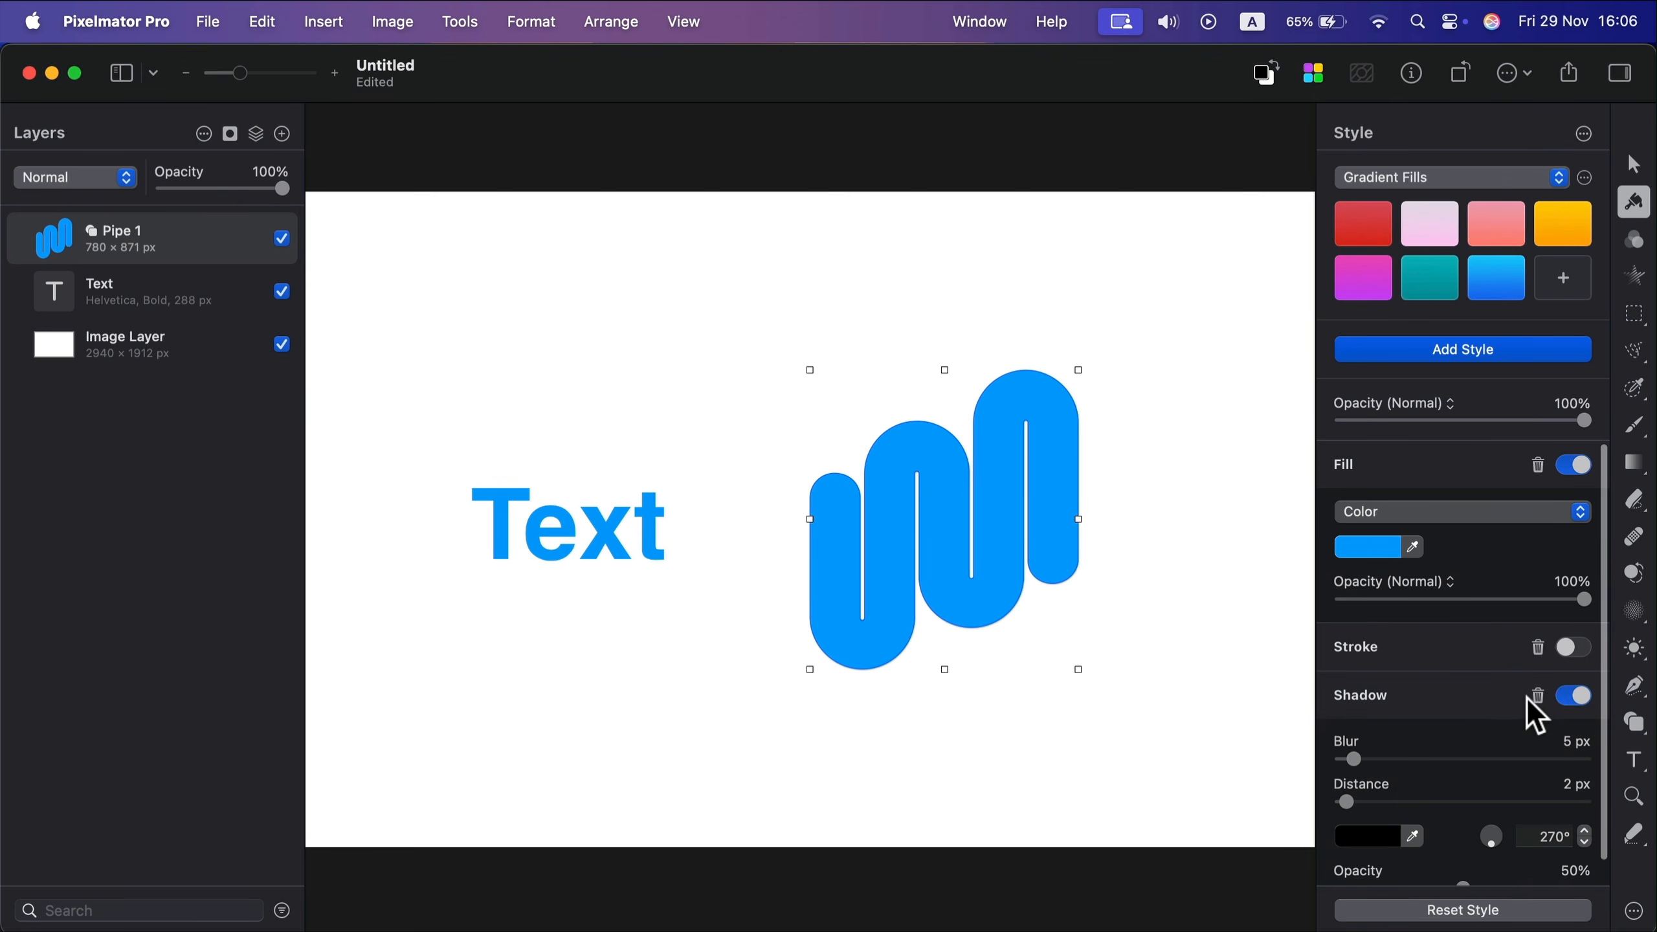
- Set the pipe shape's shadow distance to 24 px and its blur to 19 px
scroll(1435, 729, "down", 1)
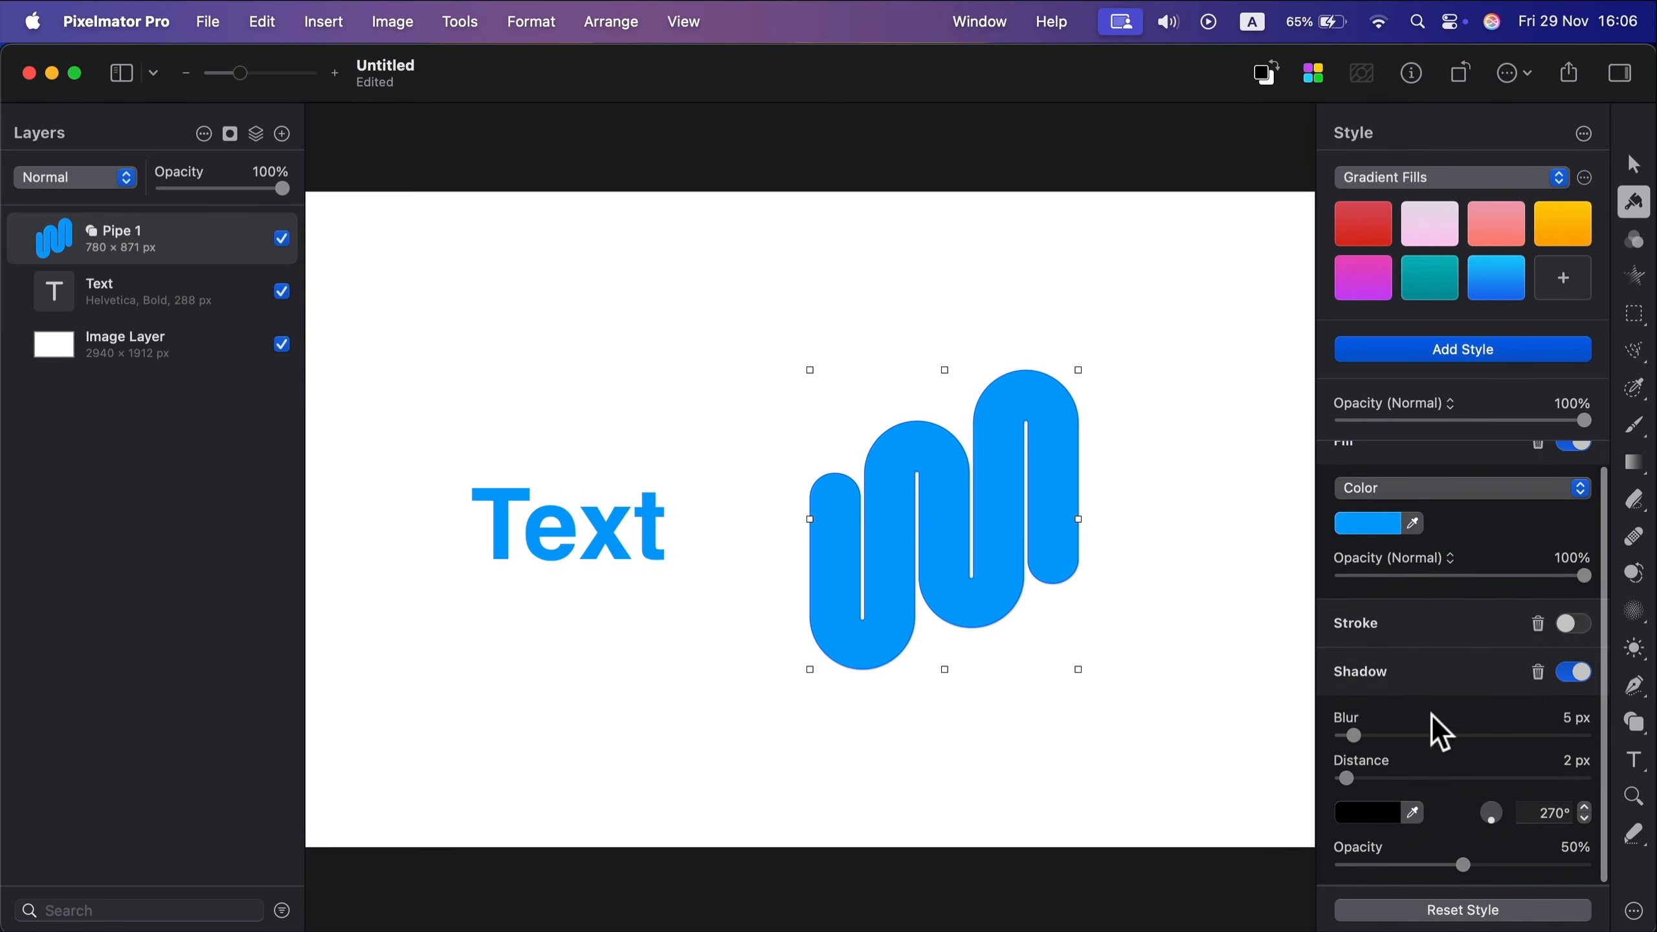
left_click_drag(1351, 775, 1411, 785)
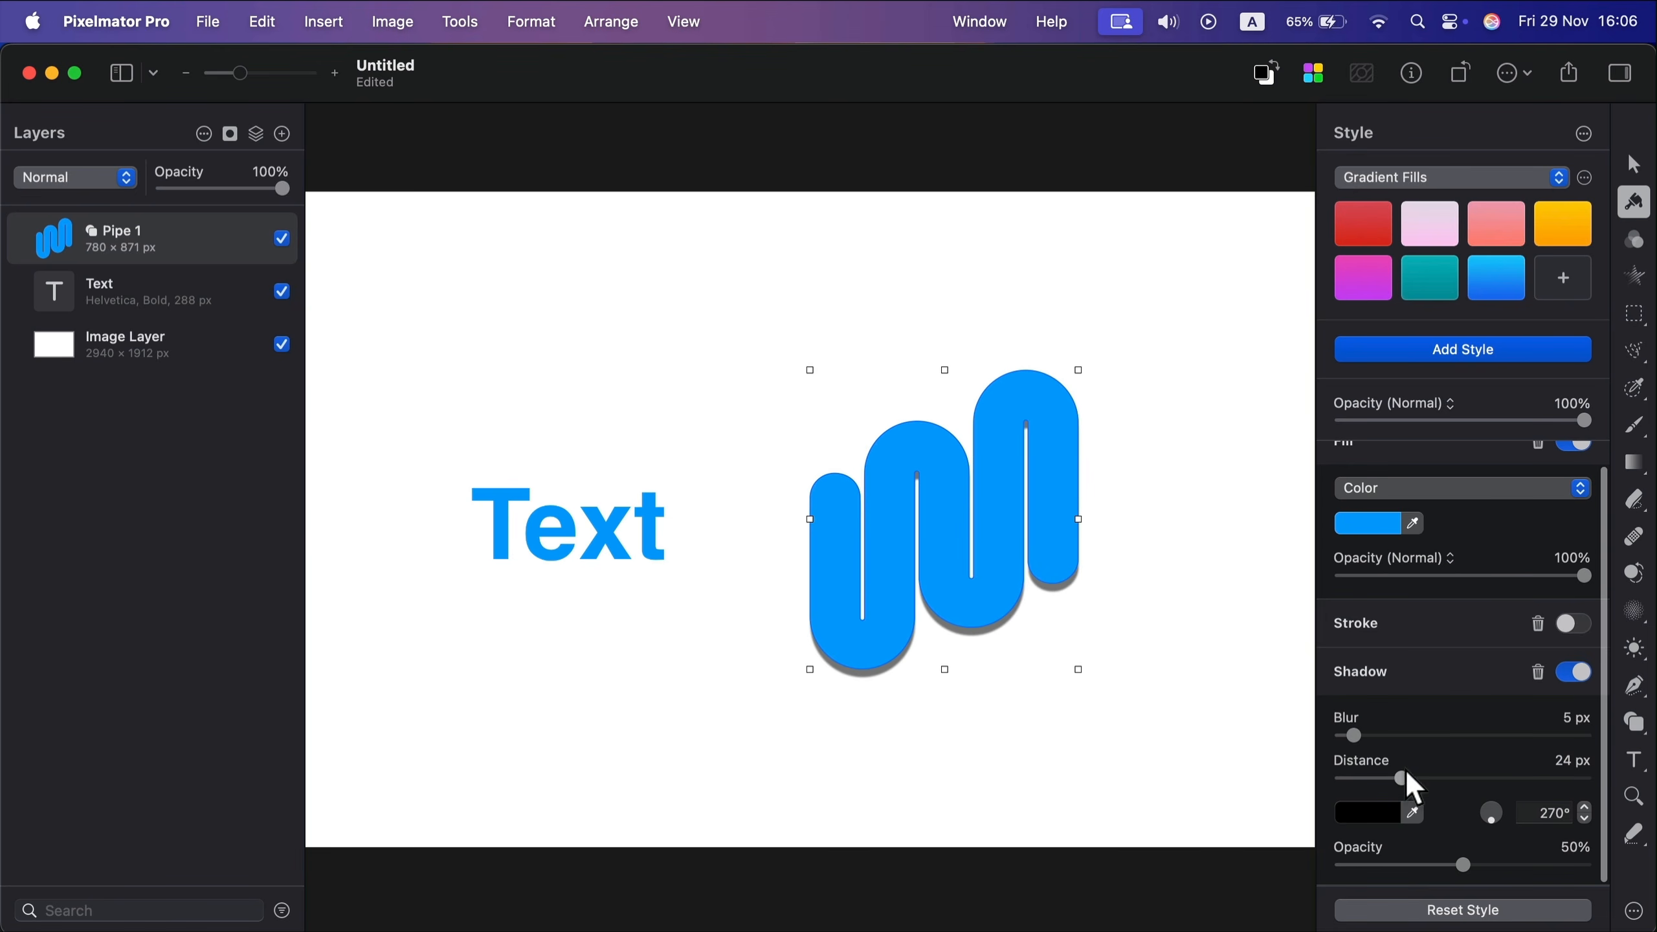
left_click_drag(1354, 734, 1390, 734)
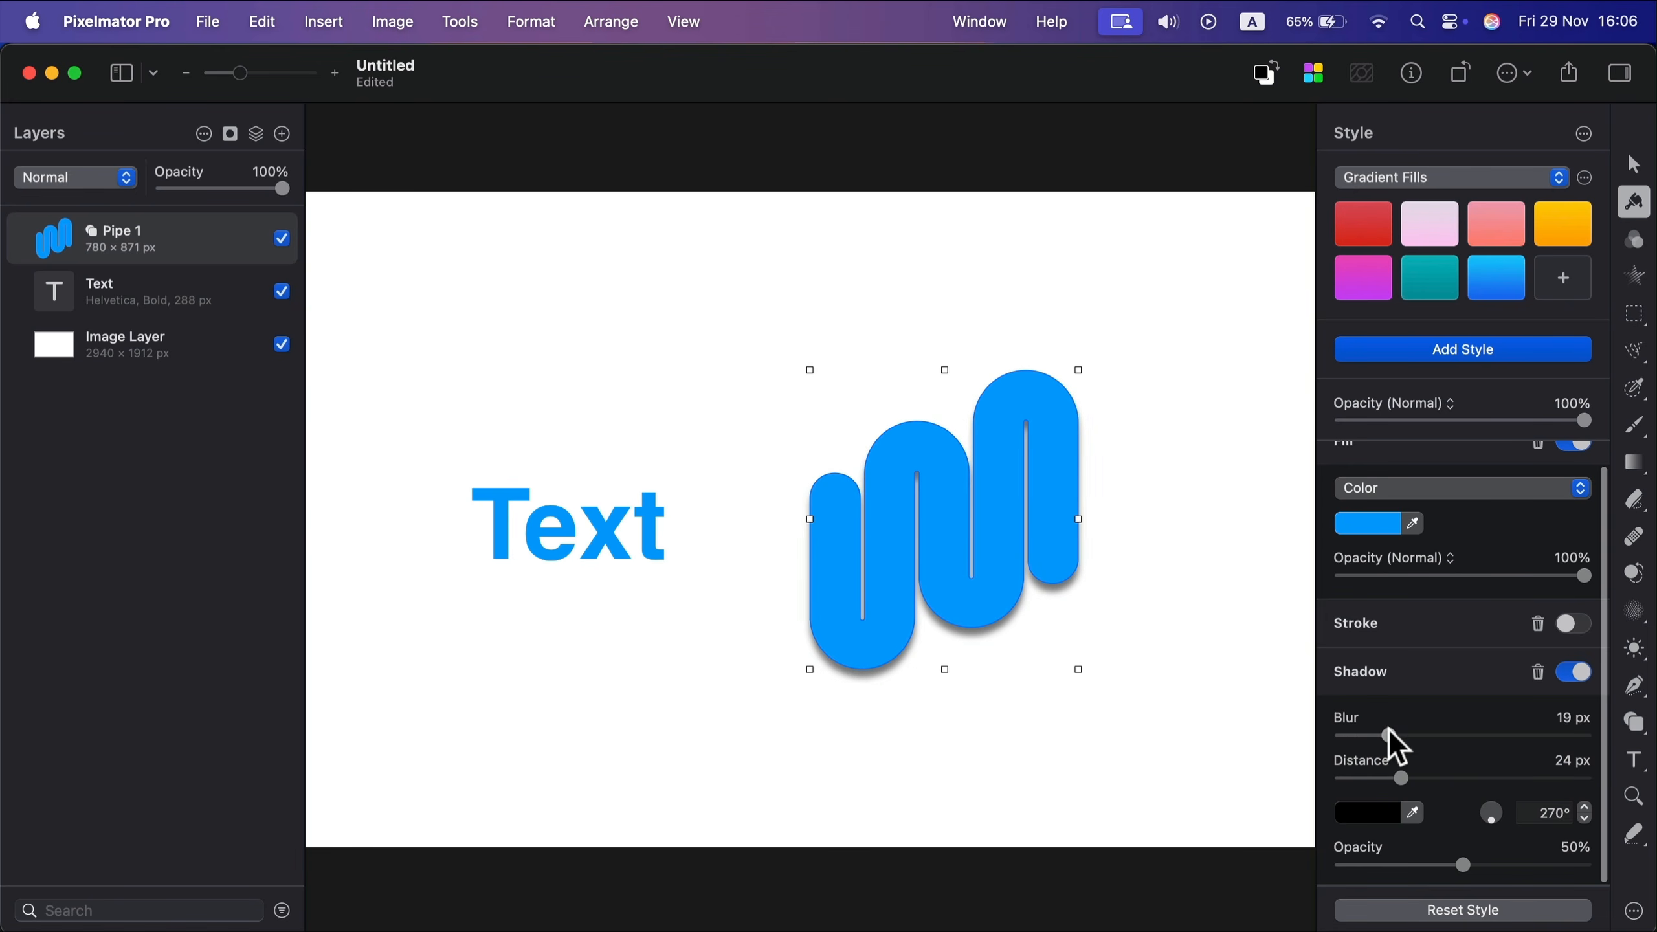
- Set the shadow's angle to 269°, its opacity to 67% and its color to dark green, #047101
left_click(1492, 820)
left_click_drag(1491, 819, 1481, 811)
left_click_drag(1494, 794, 1475, 847)
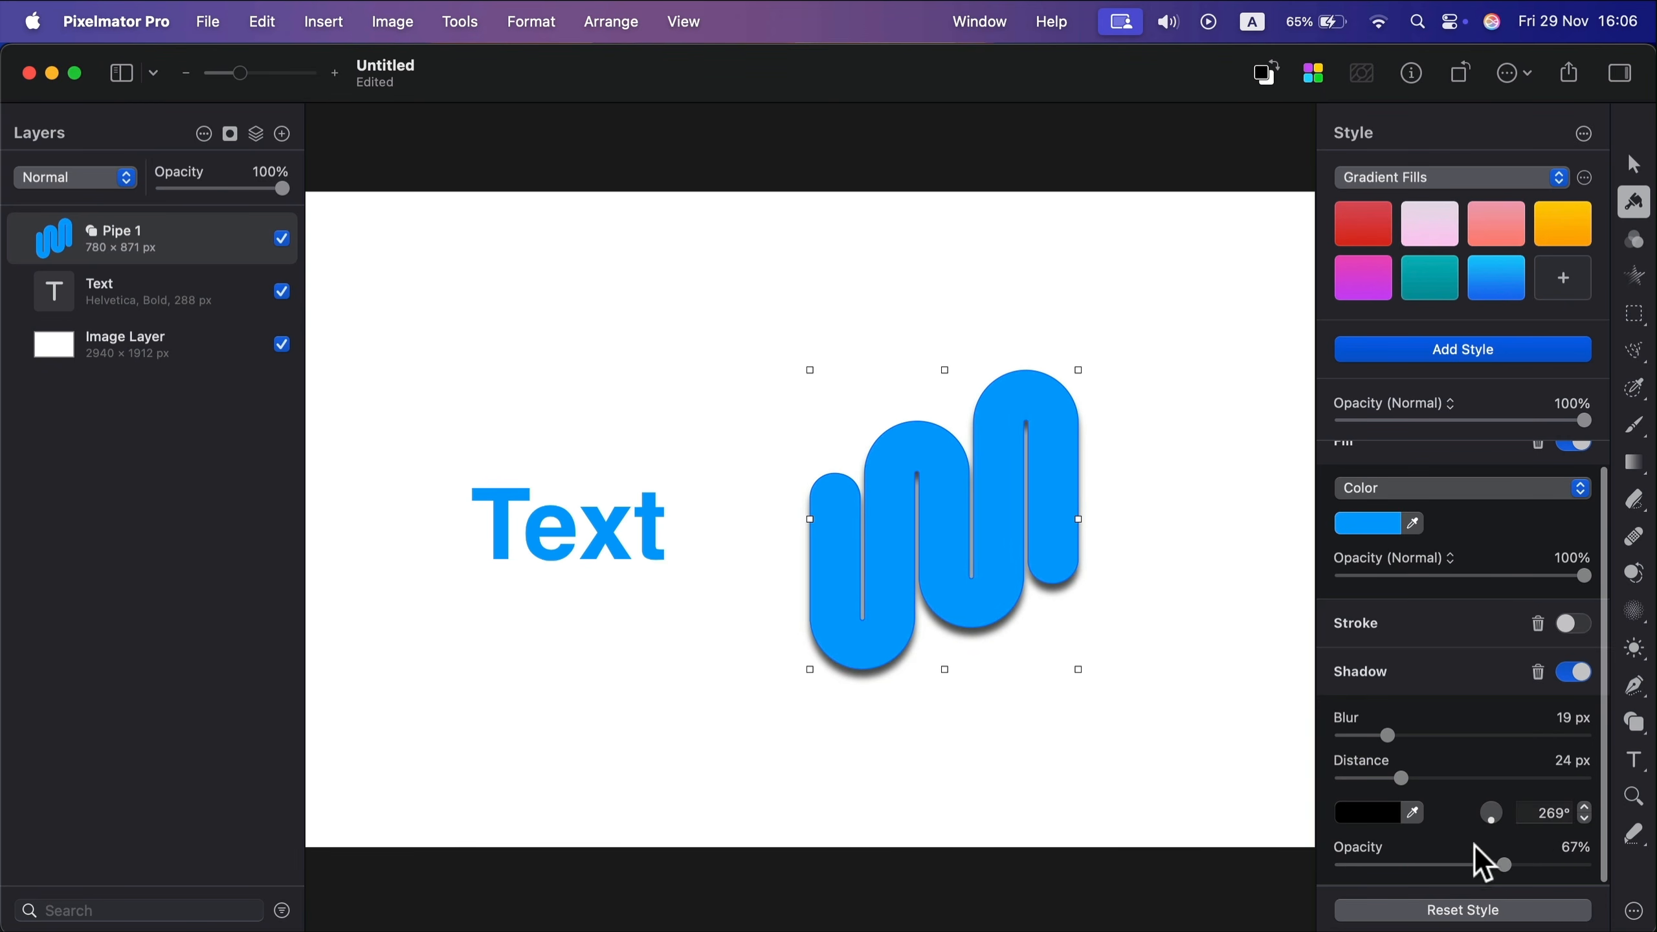
left_click(1382, 819)
left_click(1370, 679)
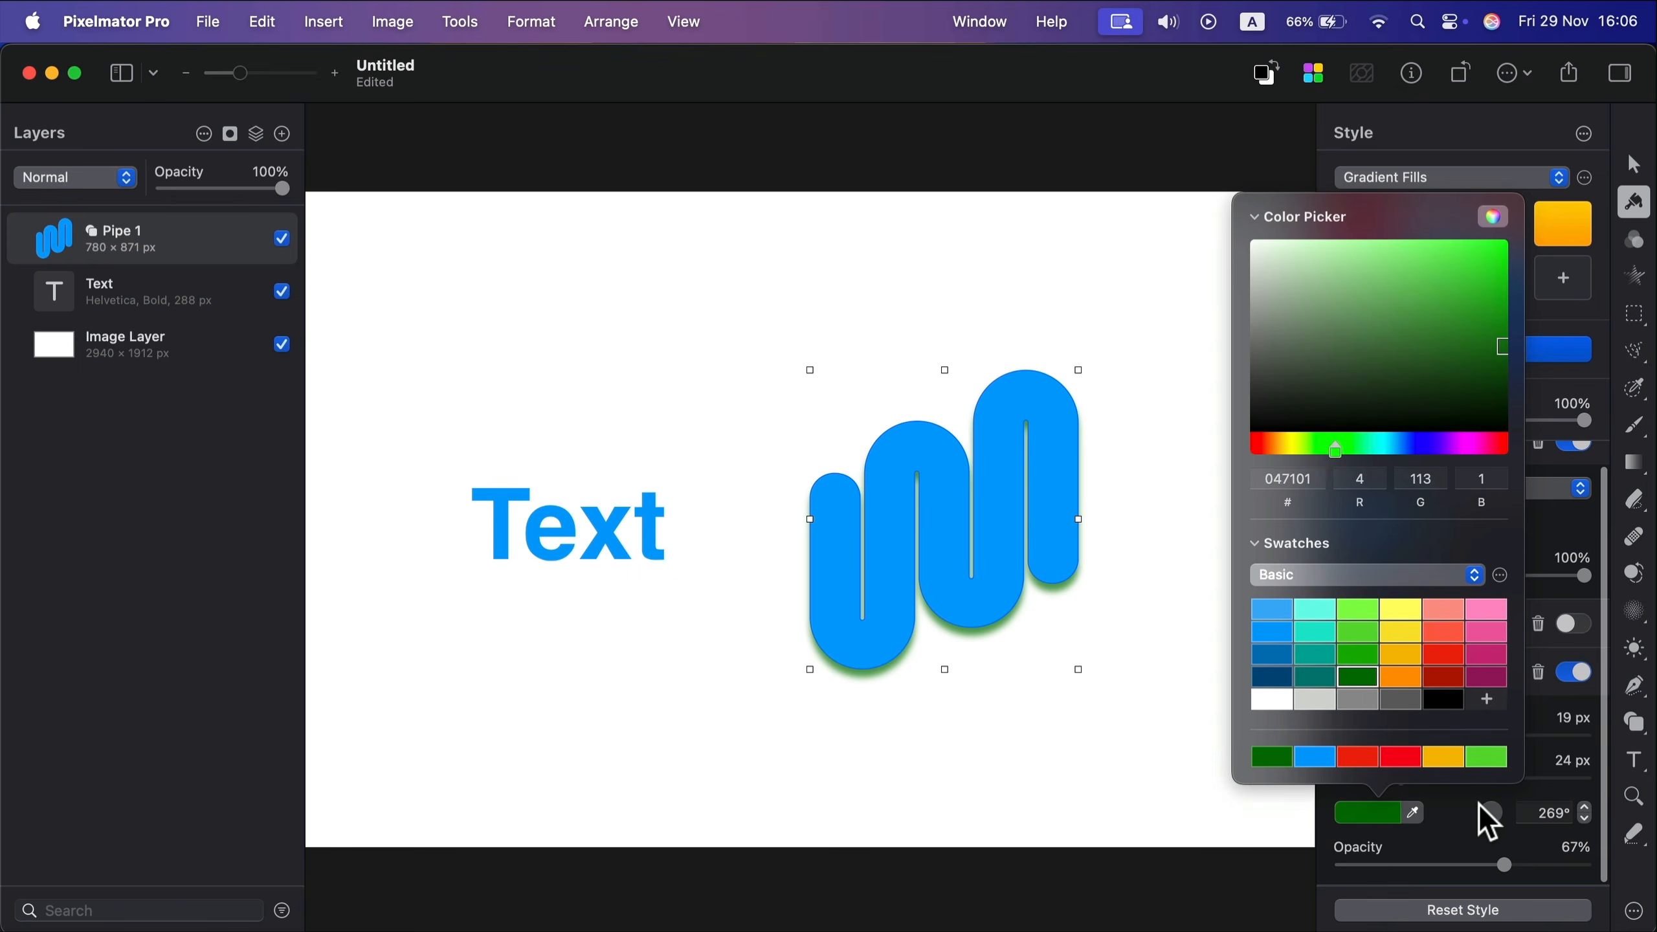
- Reset the pipe shape's style to remove its shadow
left_click(1476, 809)
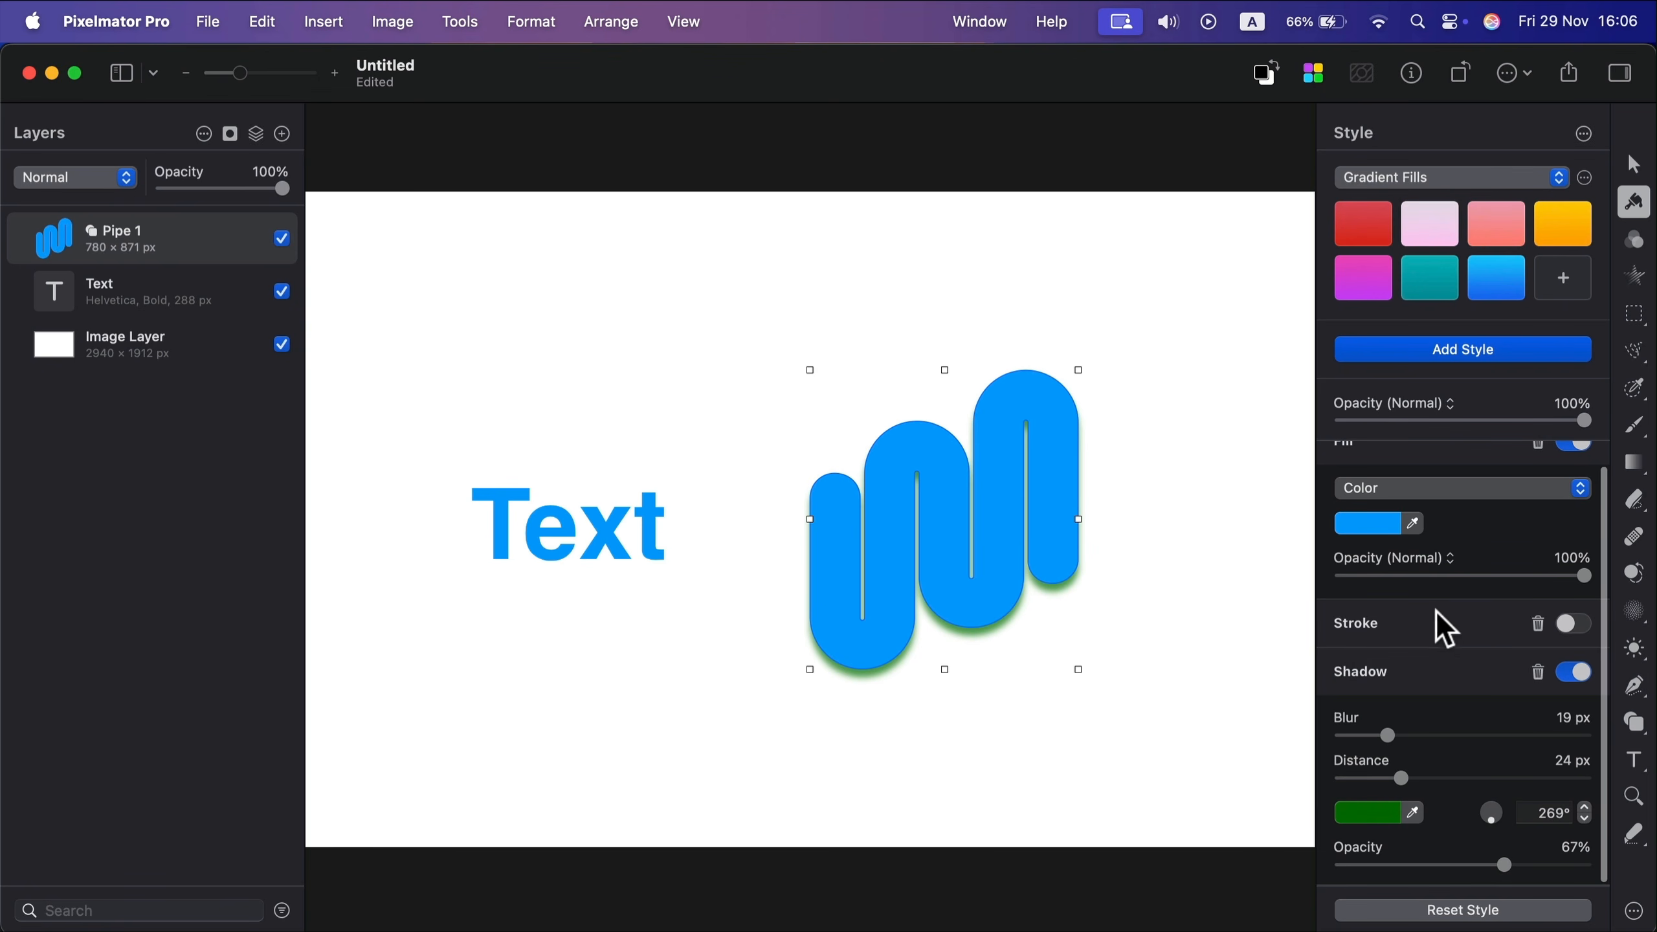
scroll(1452, 624, "up", 1)
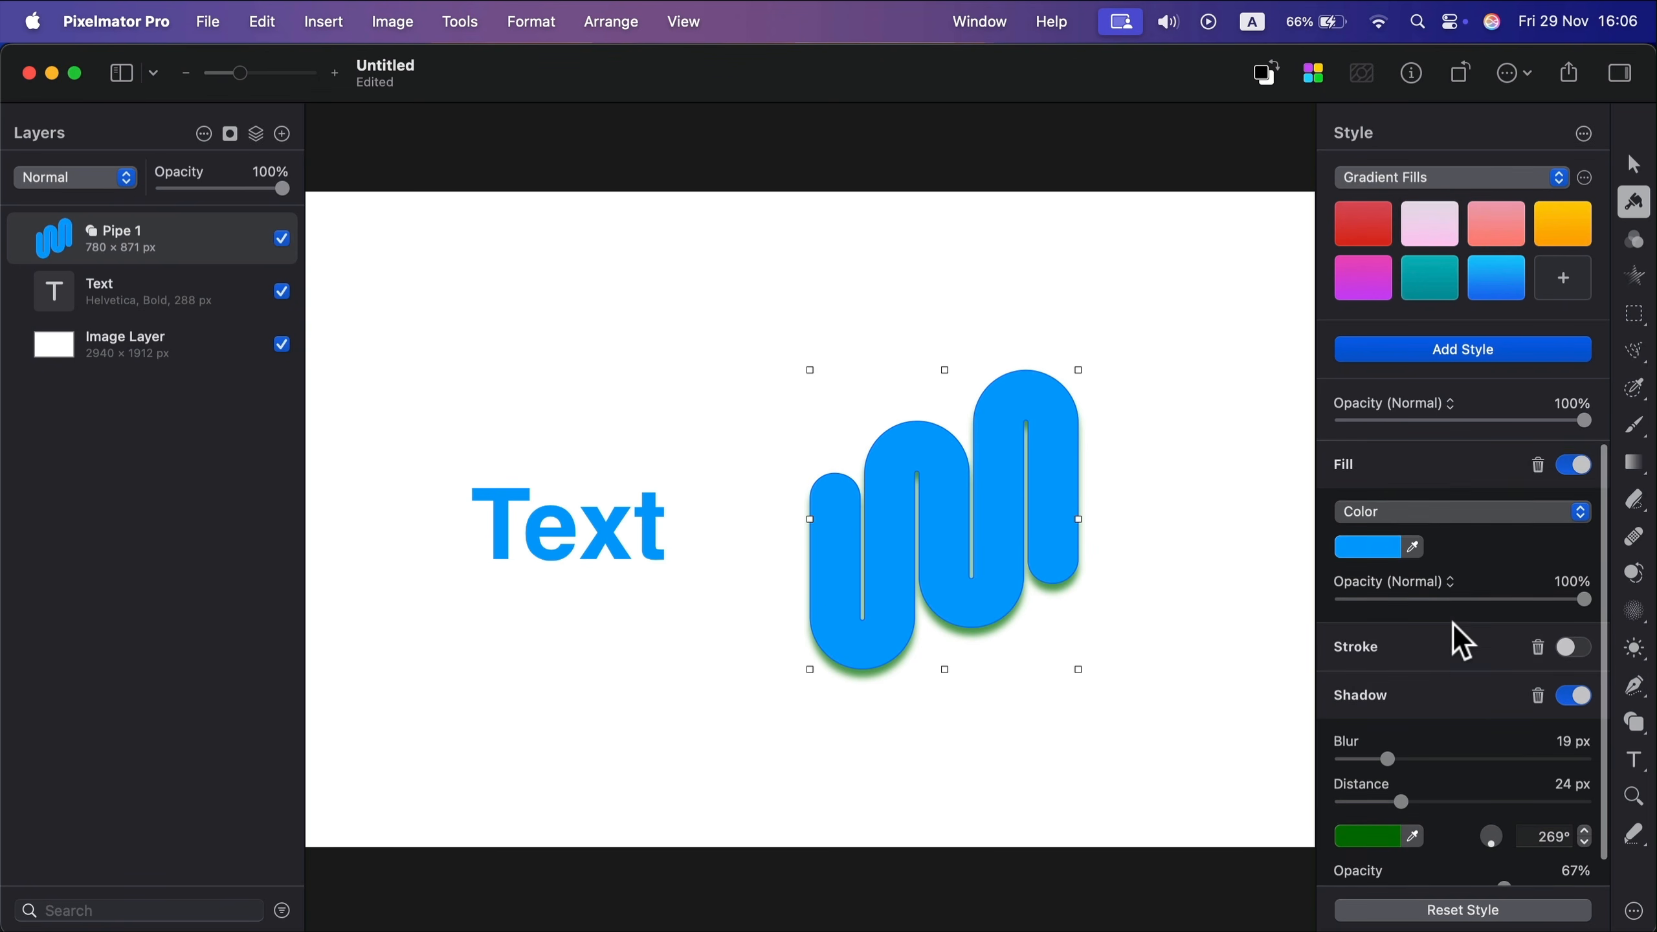
left_click(1465, 914)
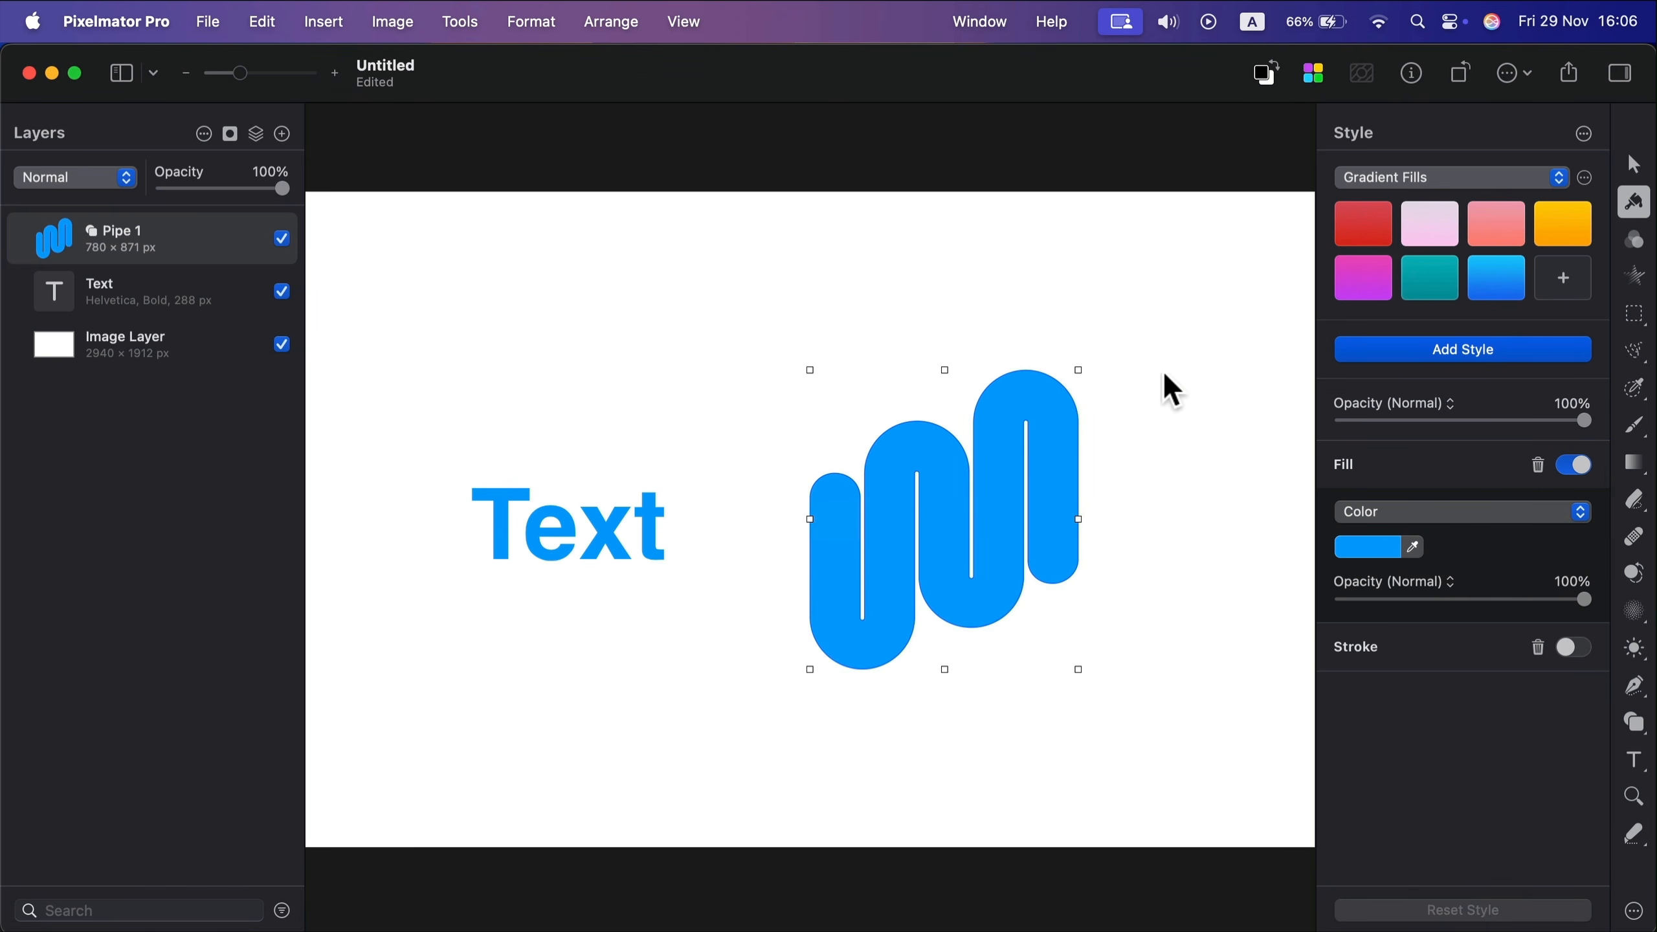
left_click(1027, 319)
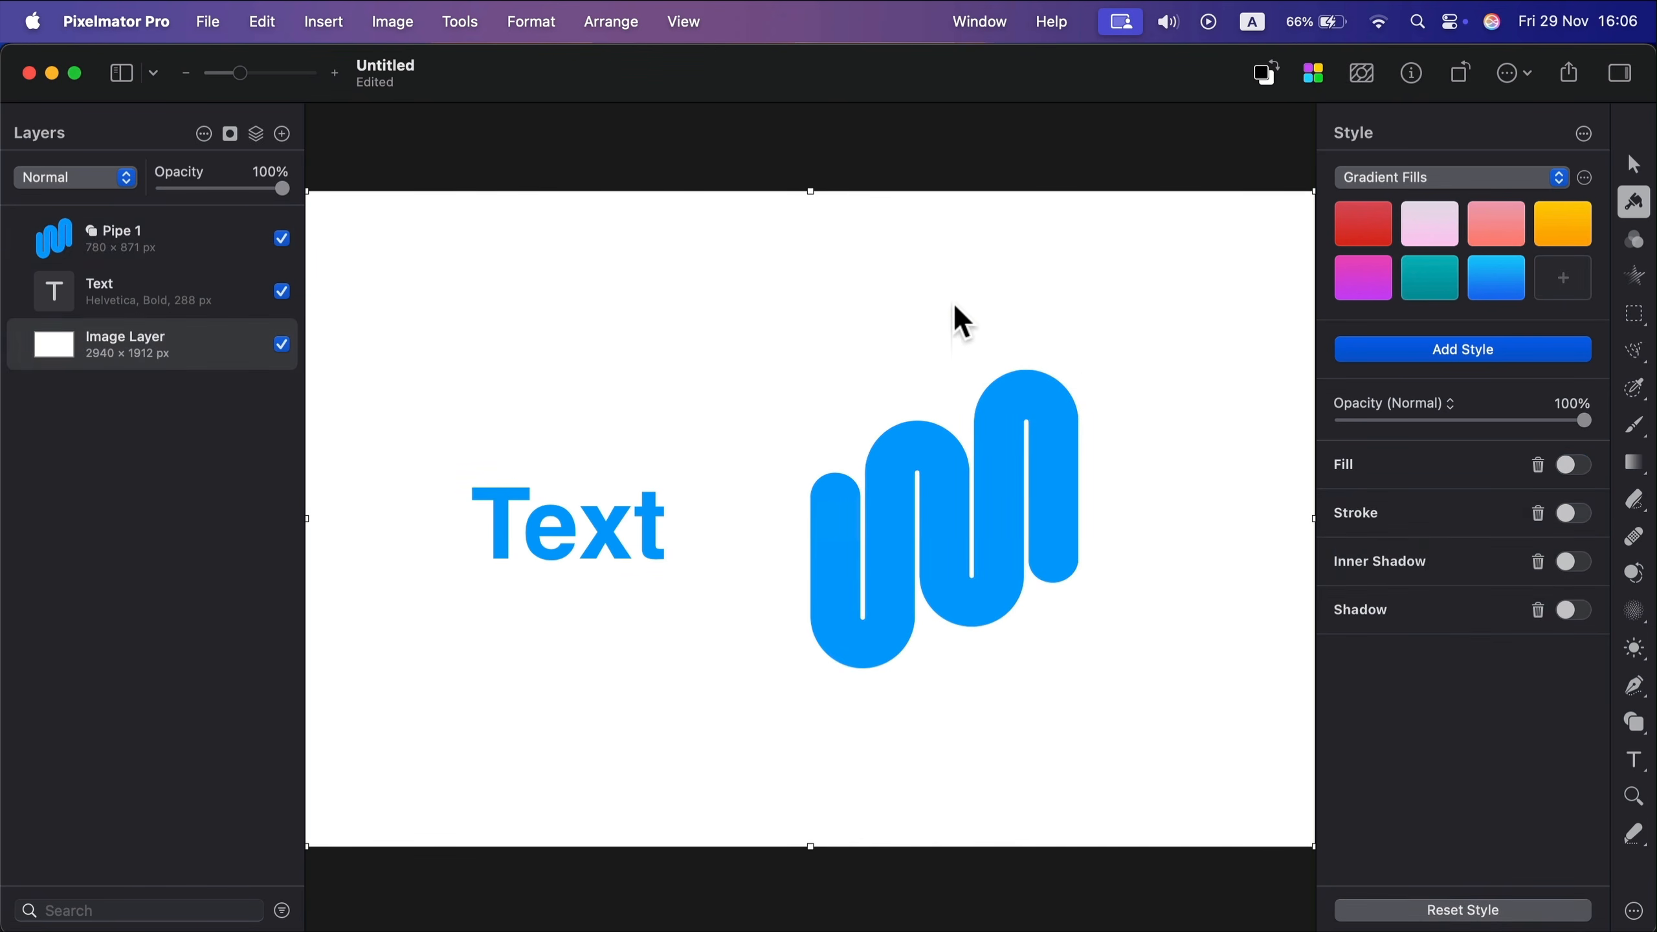
- Try a shadow style with a 56 px distance on the text layer and delete that shadow
left_click(623, 529)
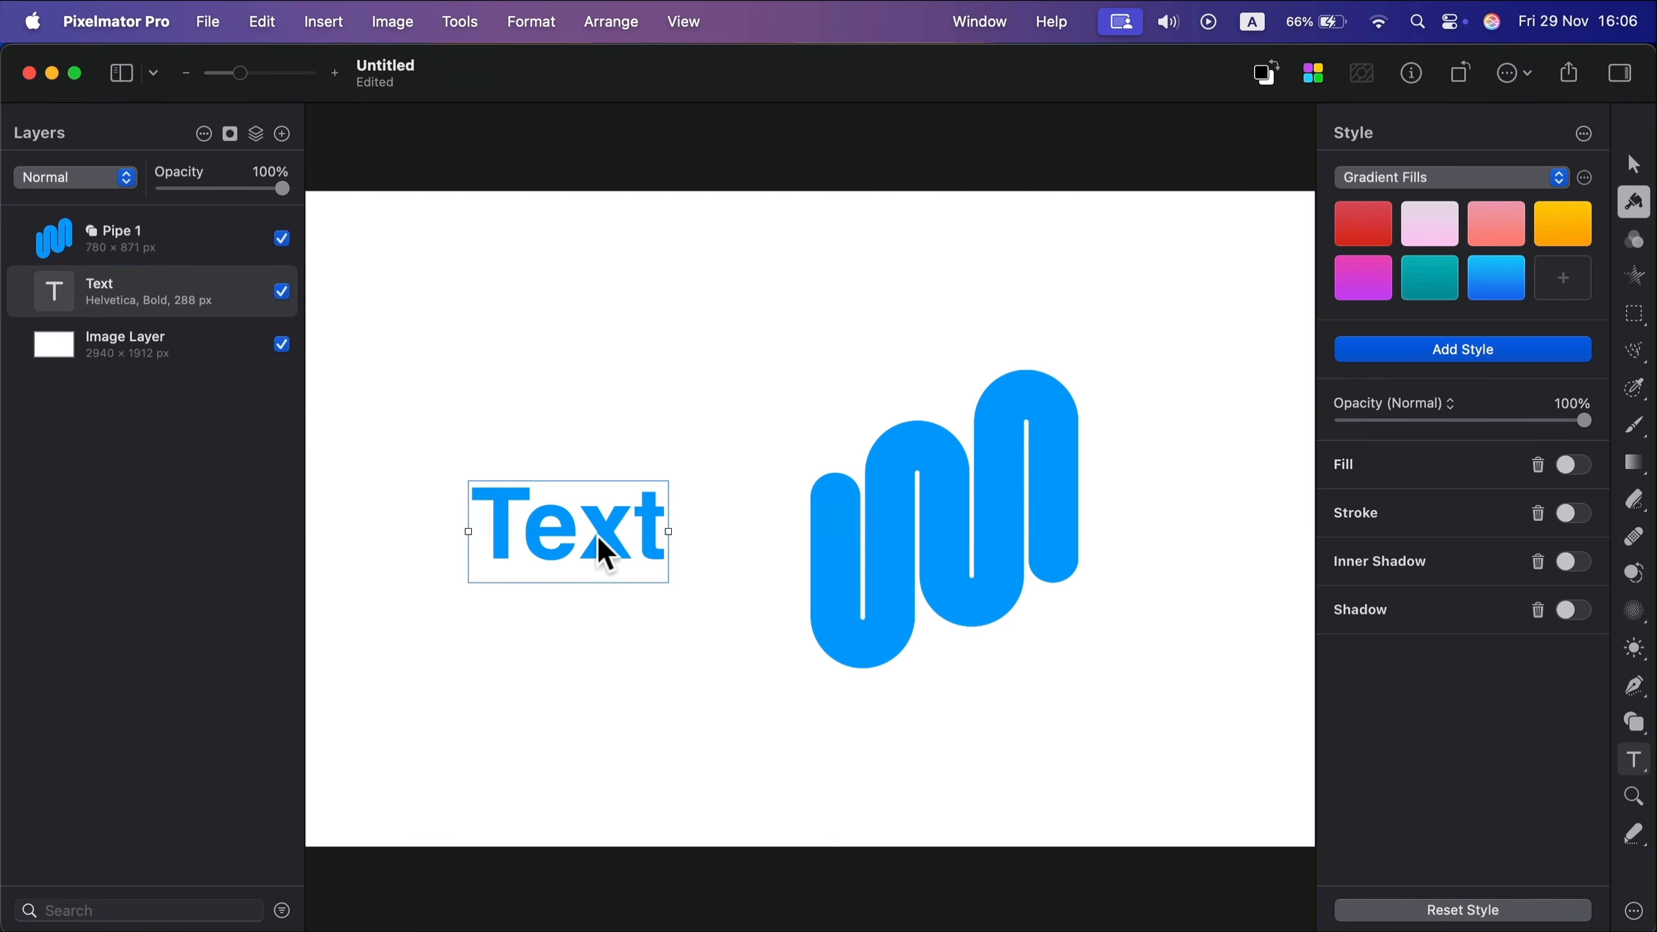
left_click(1426, 353)
left_click(1447, 632)
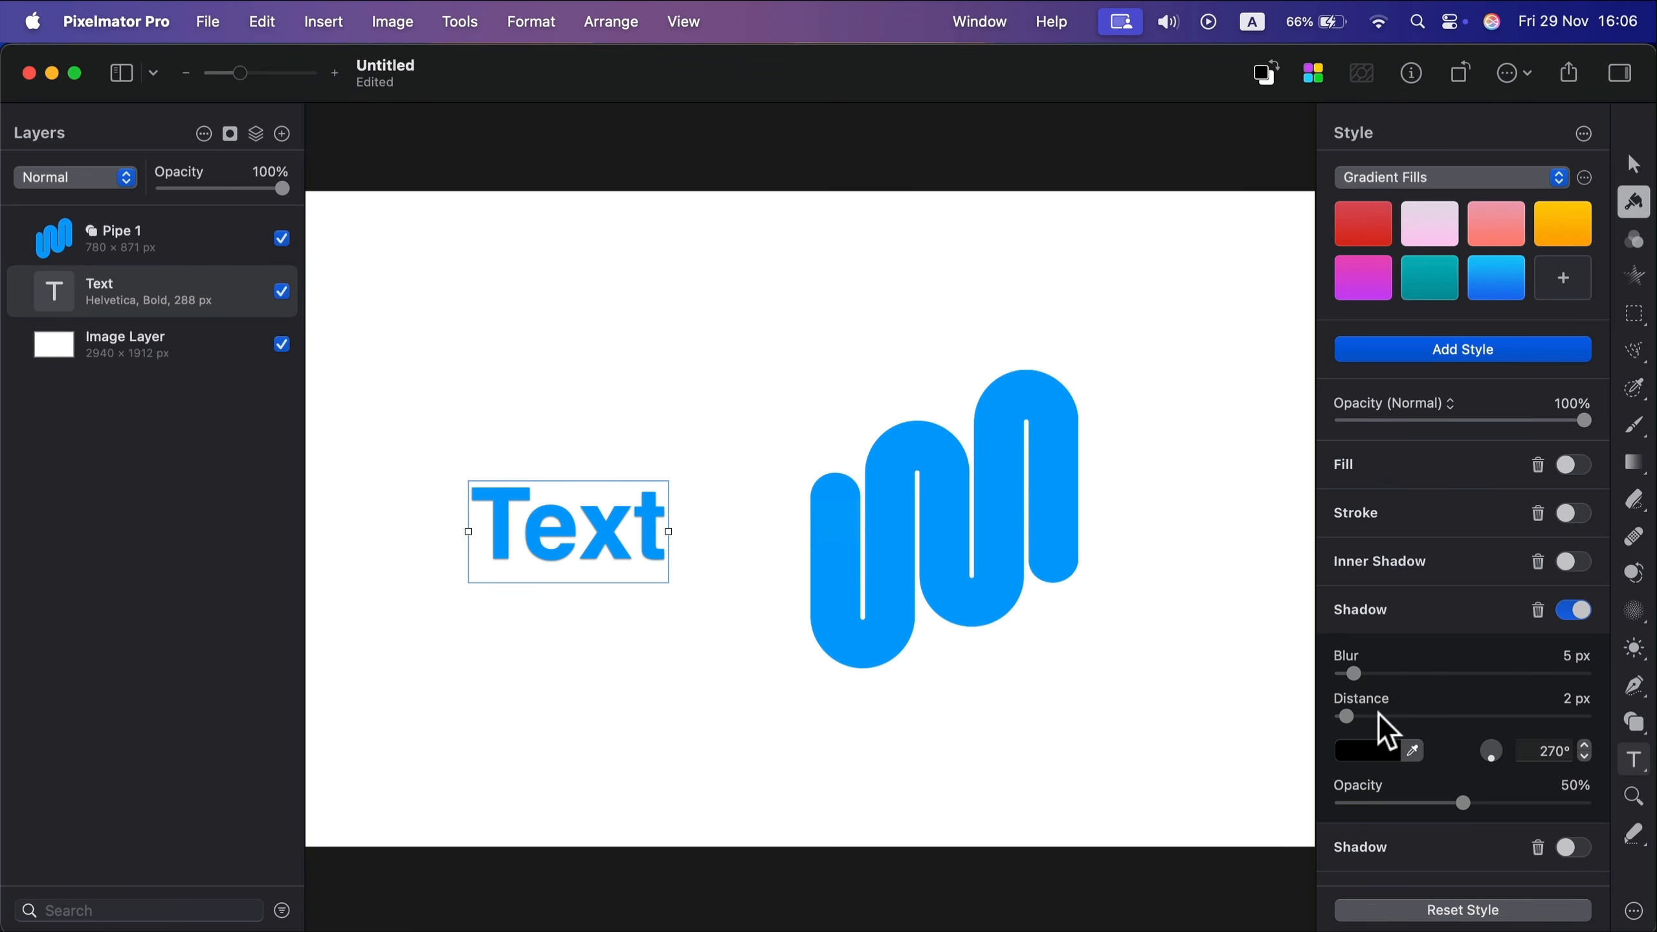
left_click_drag(1379, 716, 1478, 716)
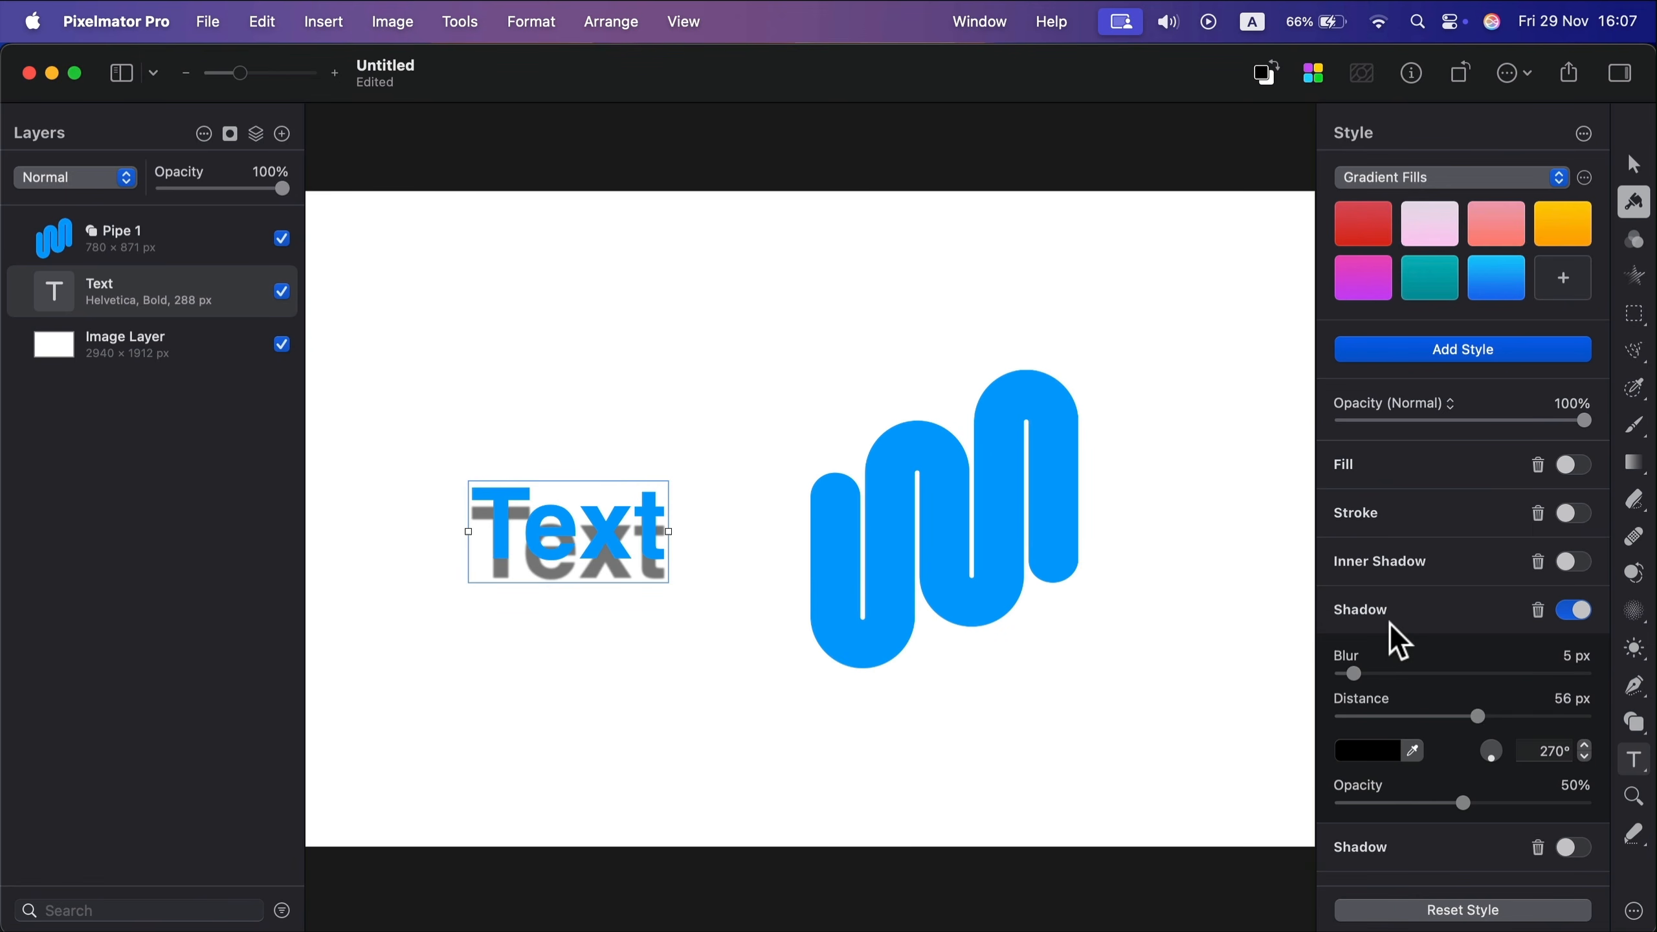
left_click(1538, 610)
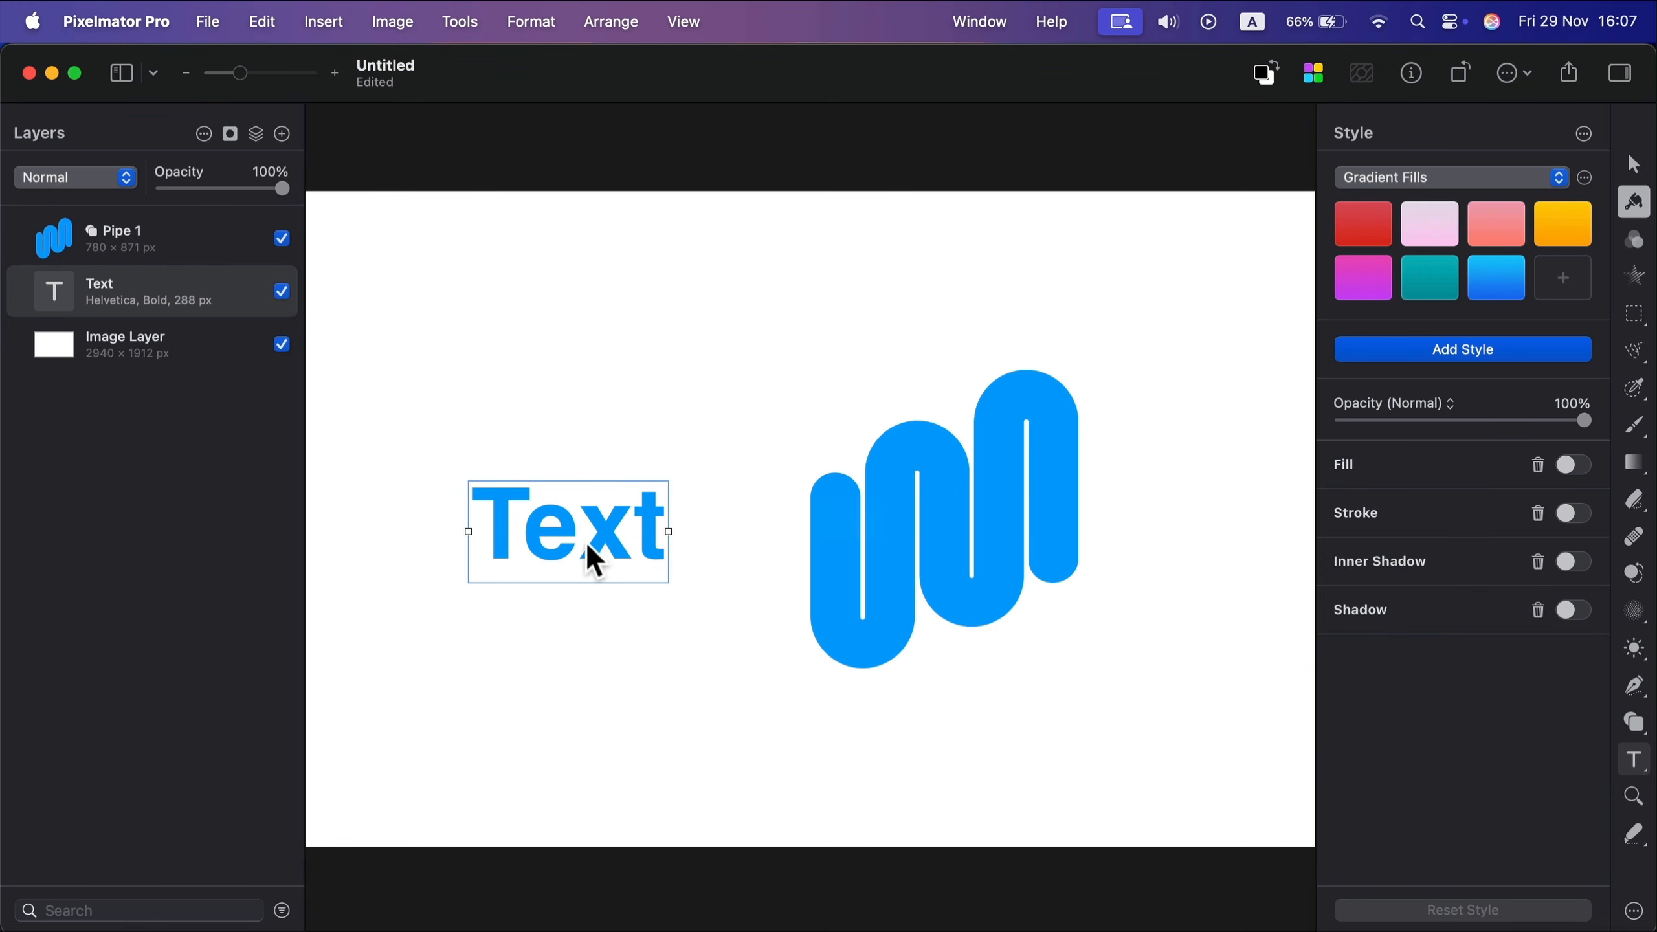
- Duplicate the text layer, keeping one copy directly below the other, and set the lower copy's color to black
left_click_drag(588, 545, 613, 627)
key("super+c")
key("super+v")
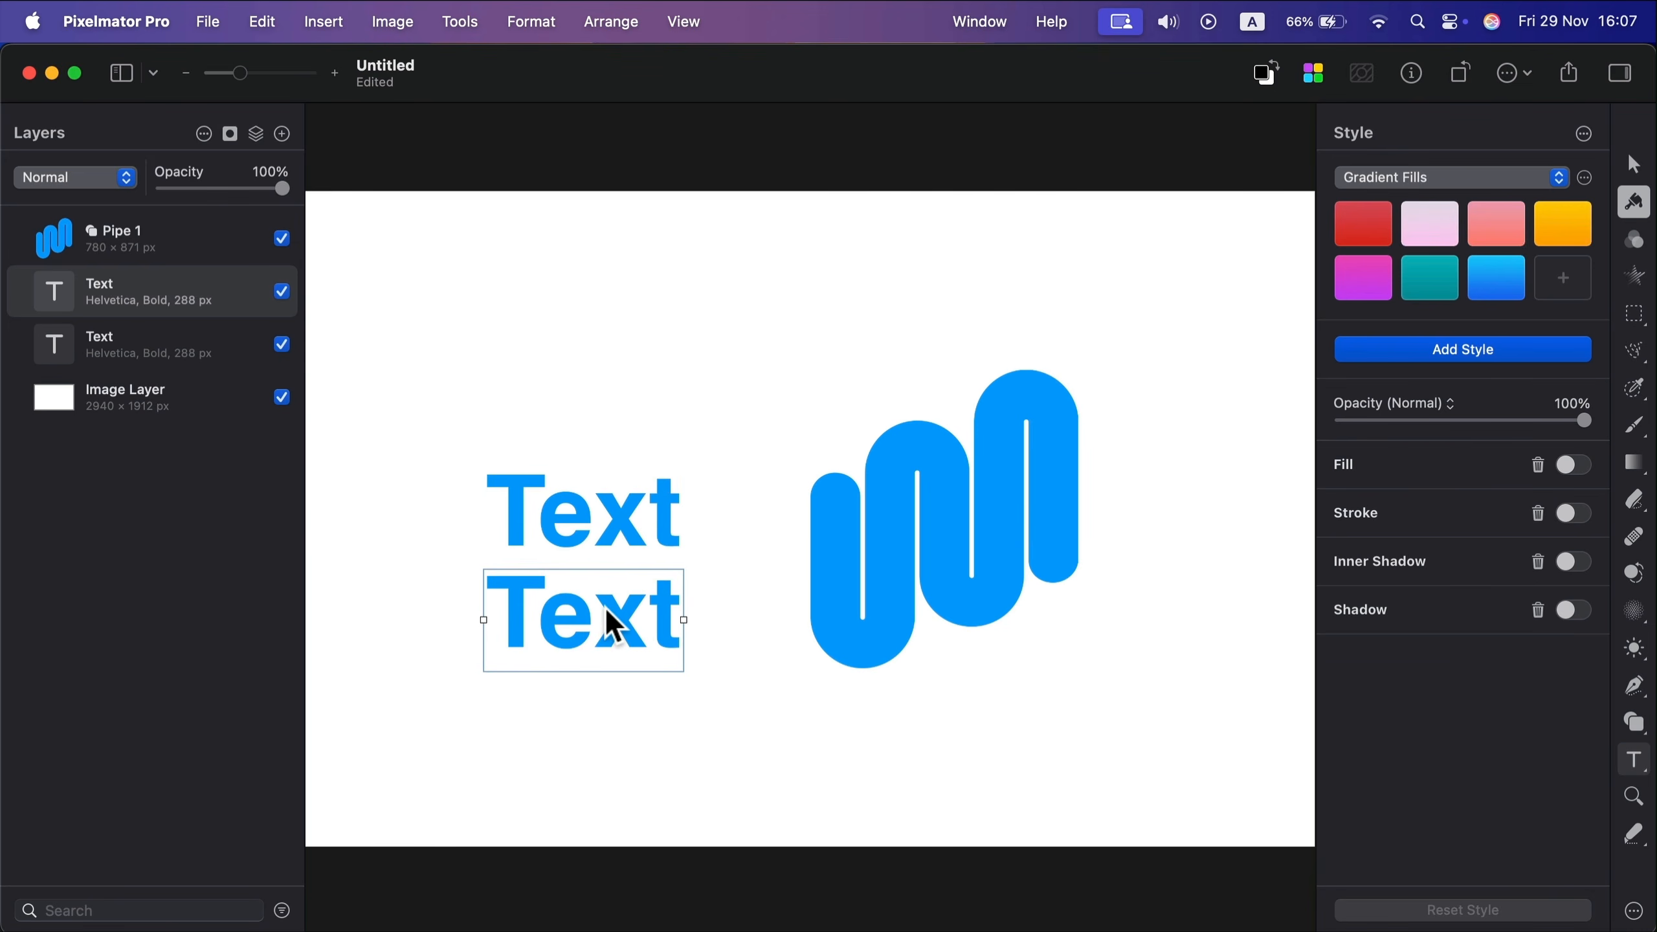
double_click(599, 620)
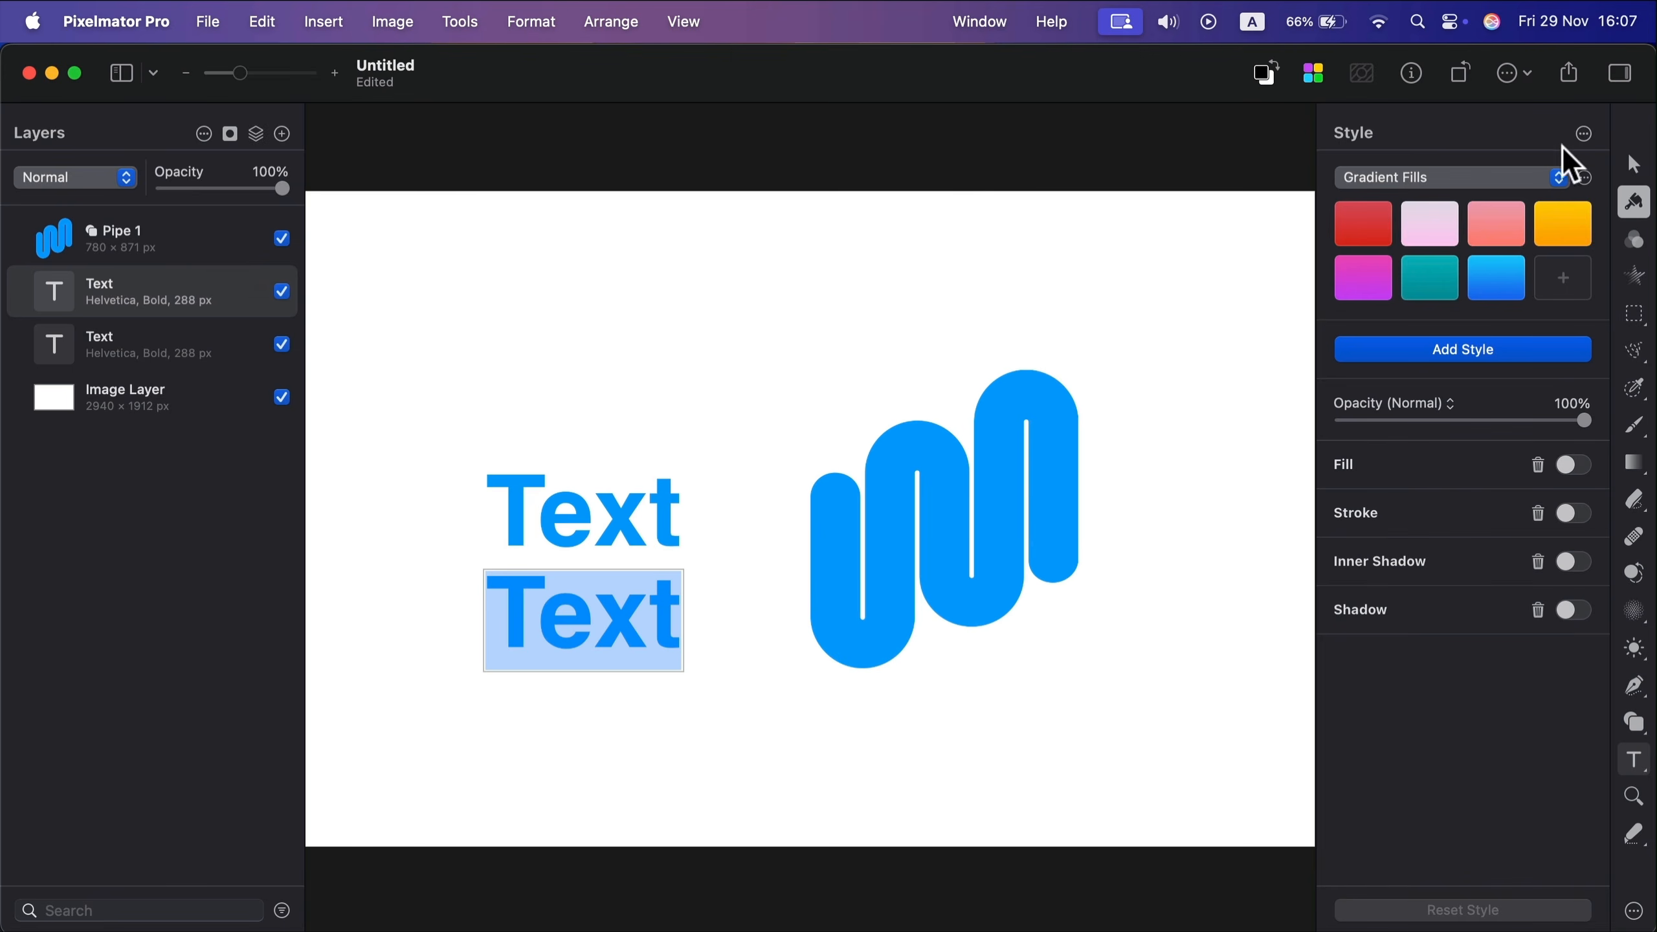
left_click(562, 628)
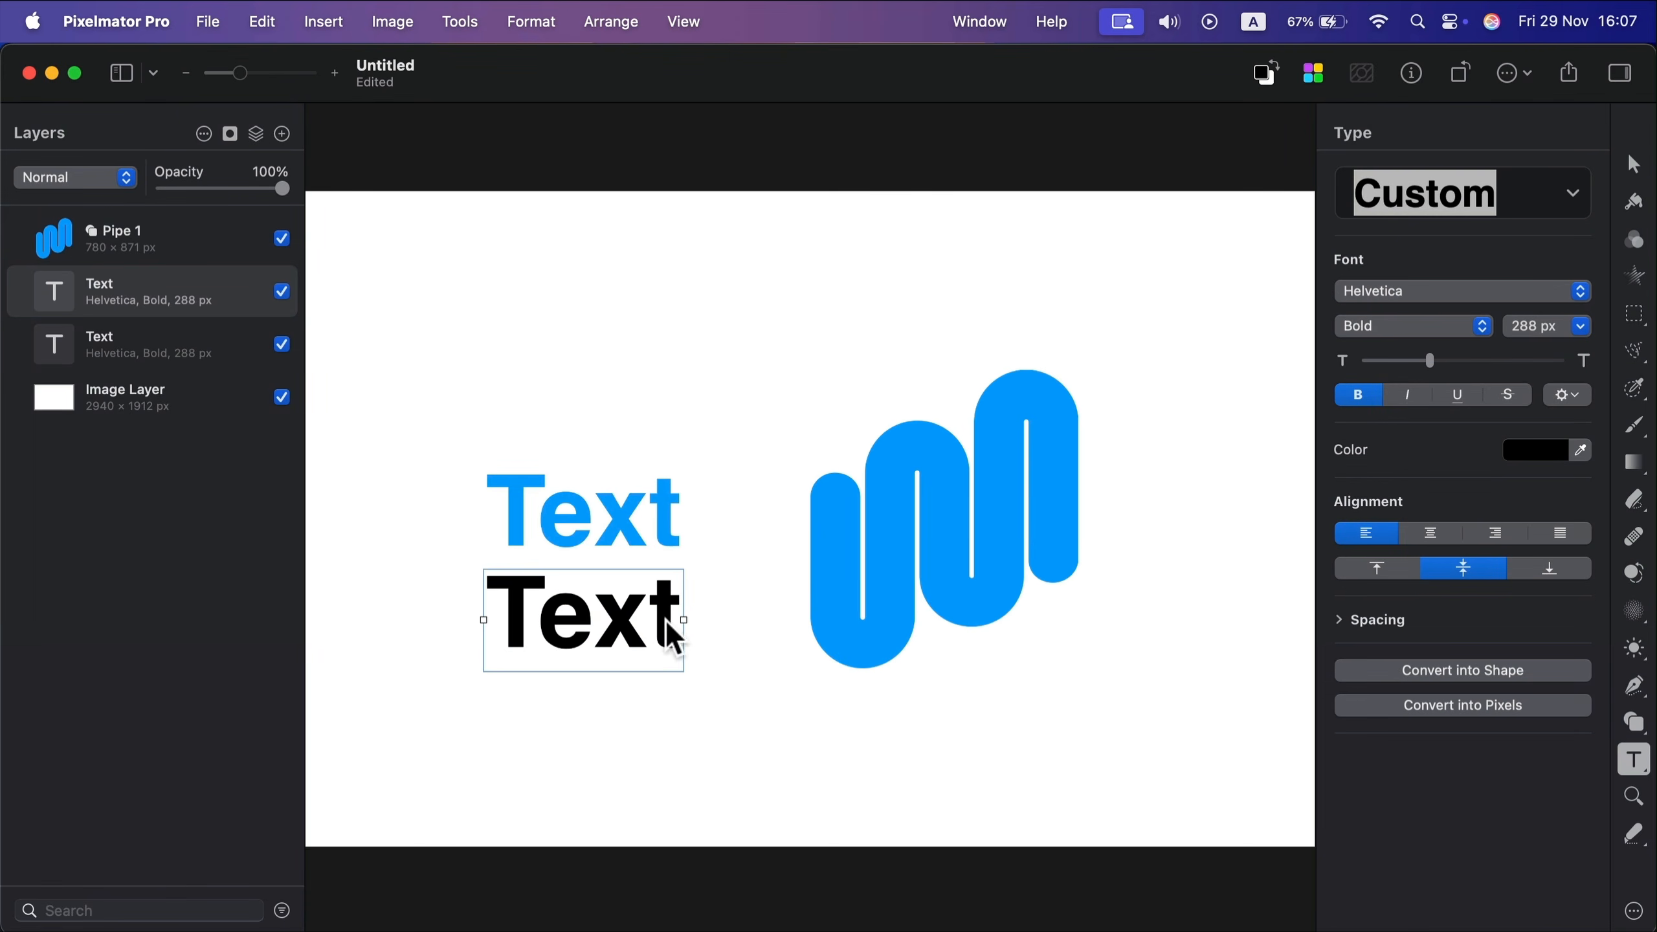
- Apply a Gaussian blur effect with a 15.1 px radius to the black text copy
left_click(546, 21)
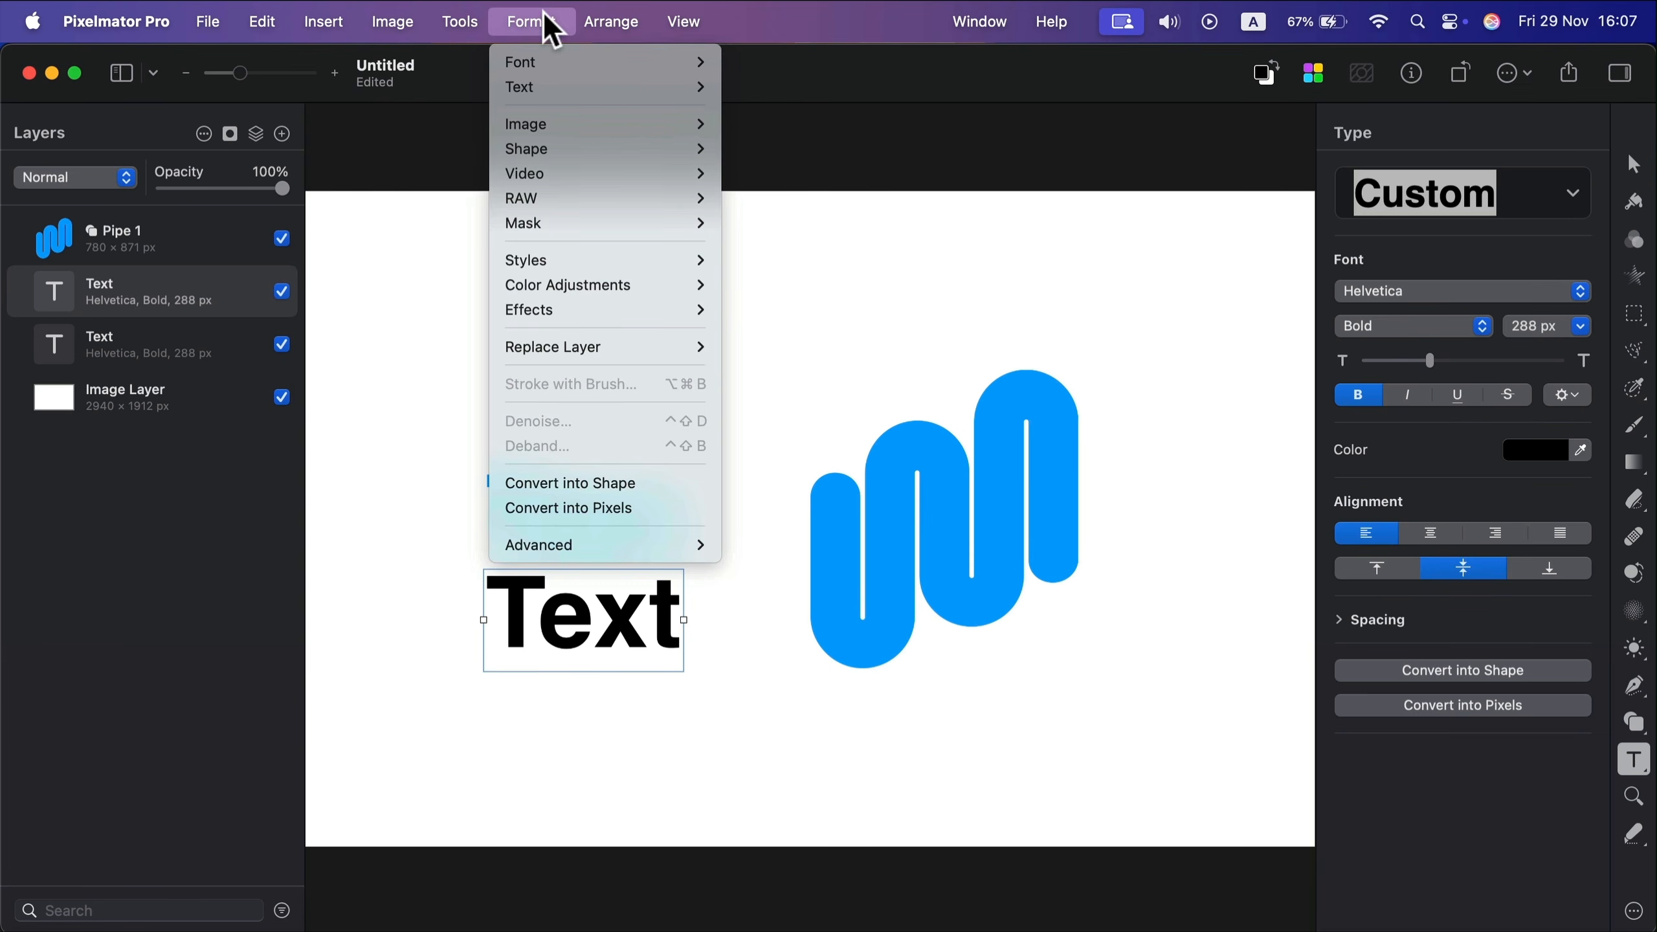
mouse_move(606, 308)
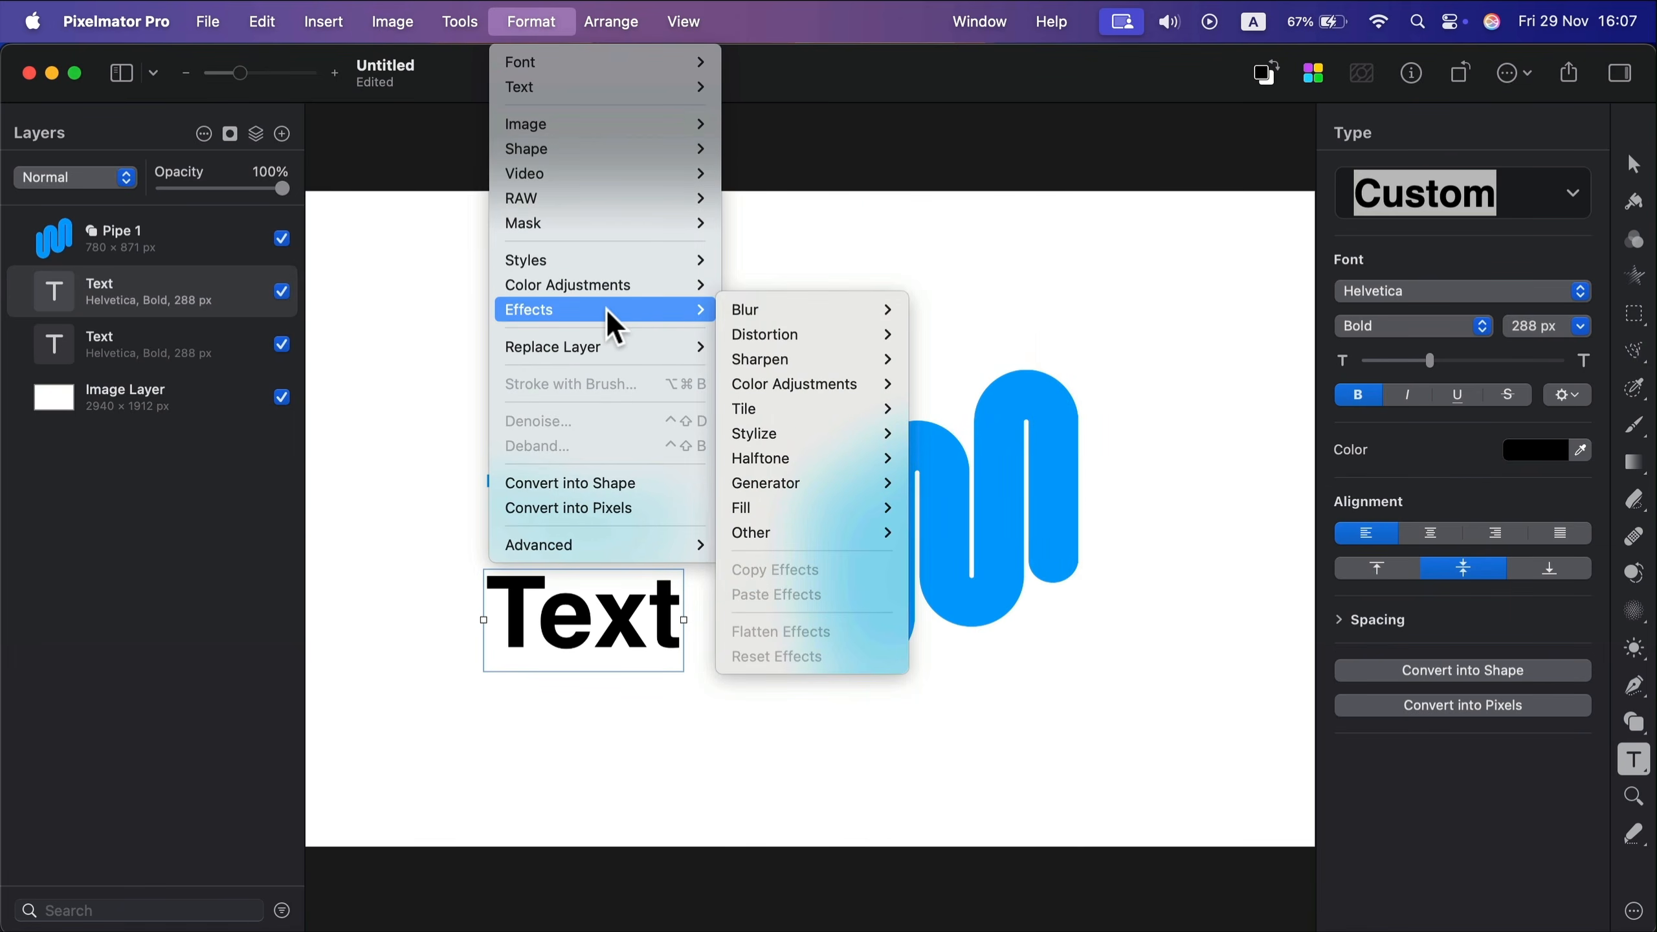
mouse_move(784, 309)
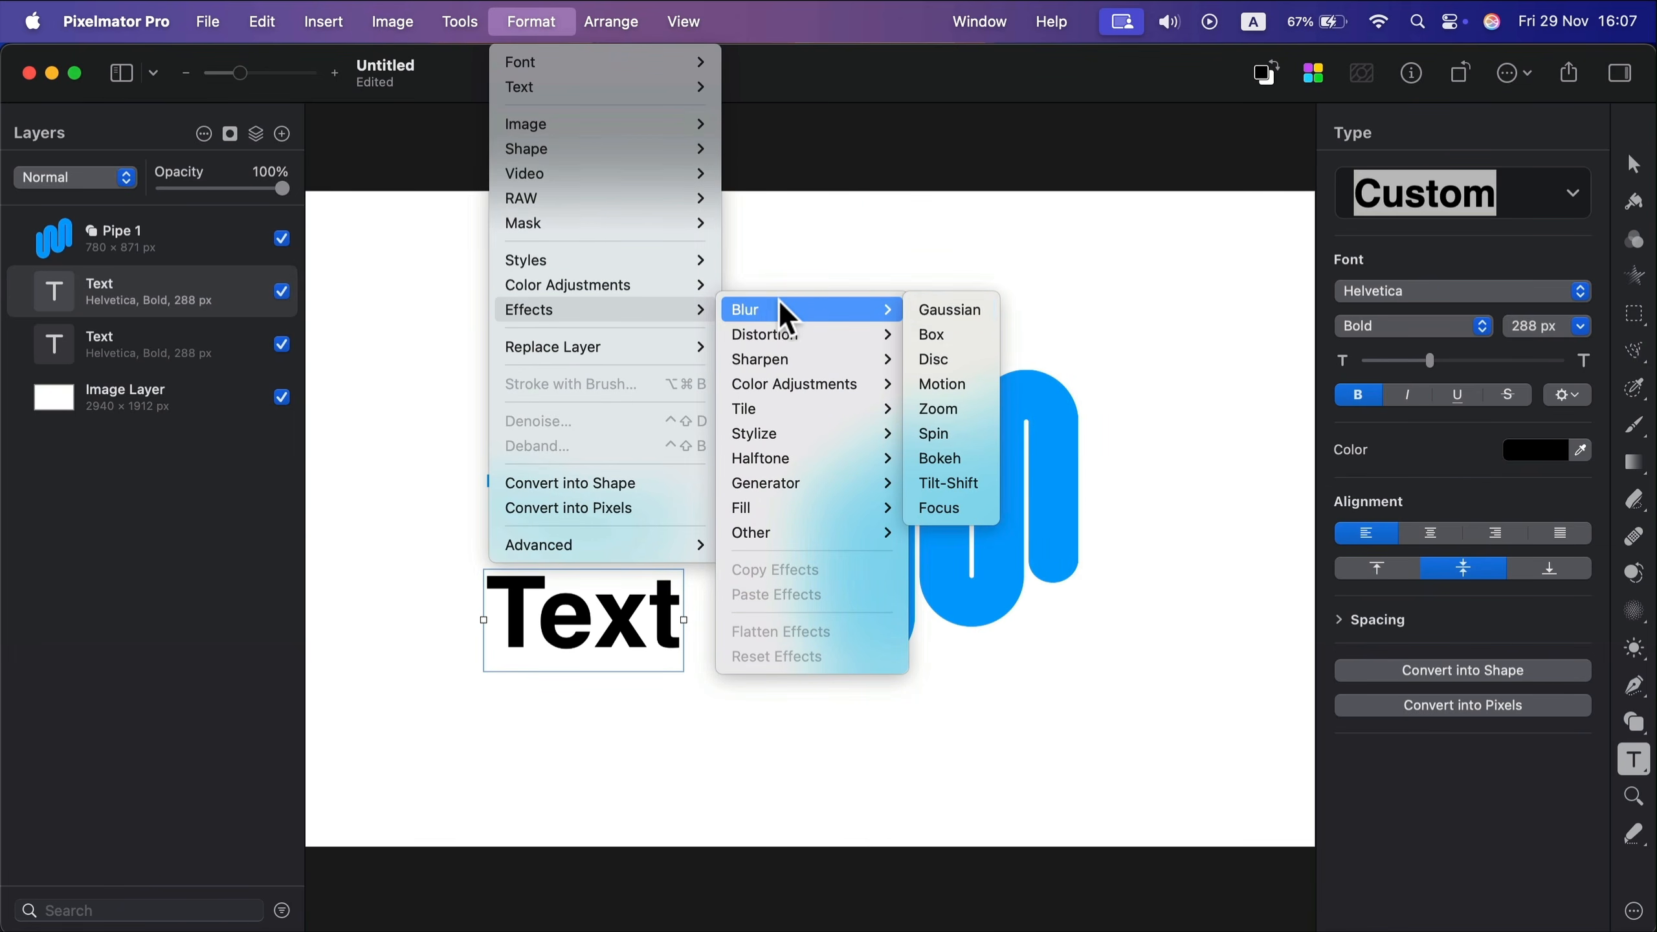
left_click(977, 311)
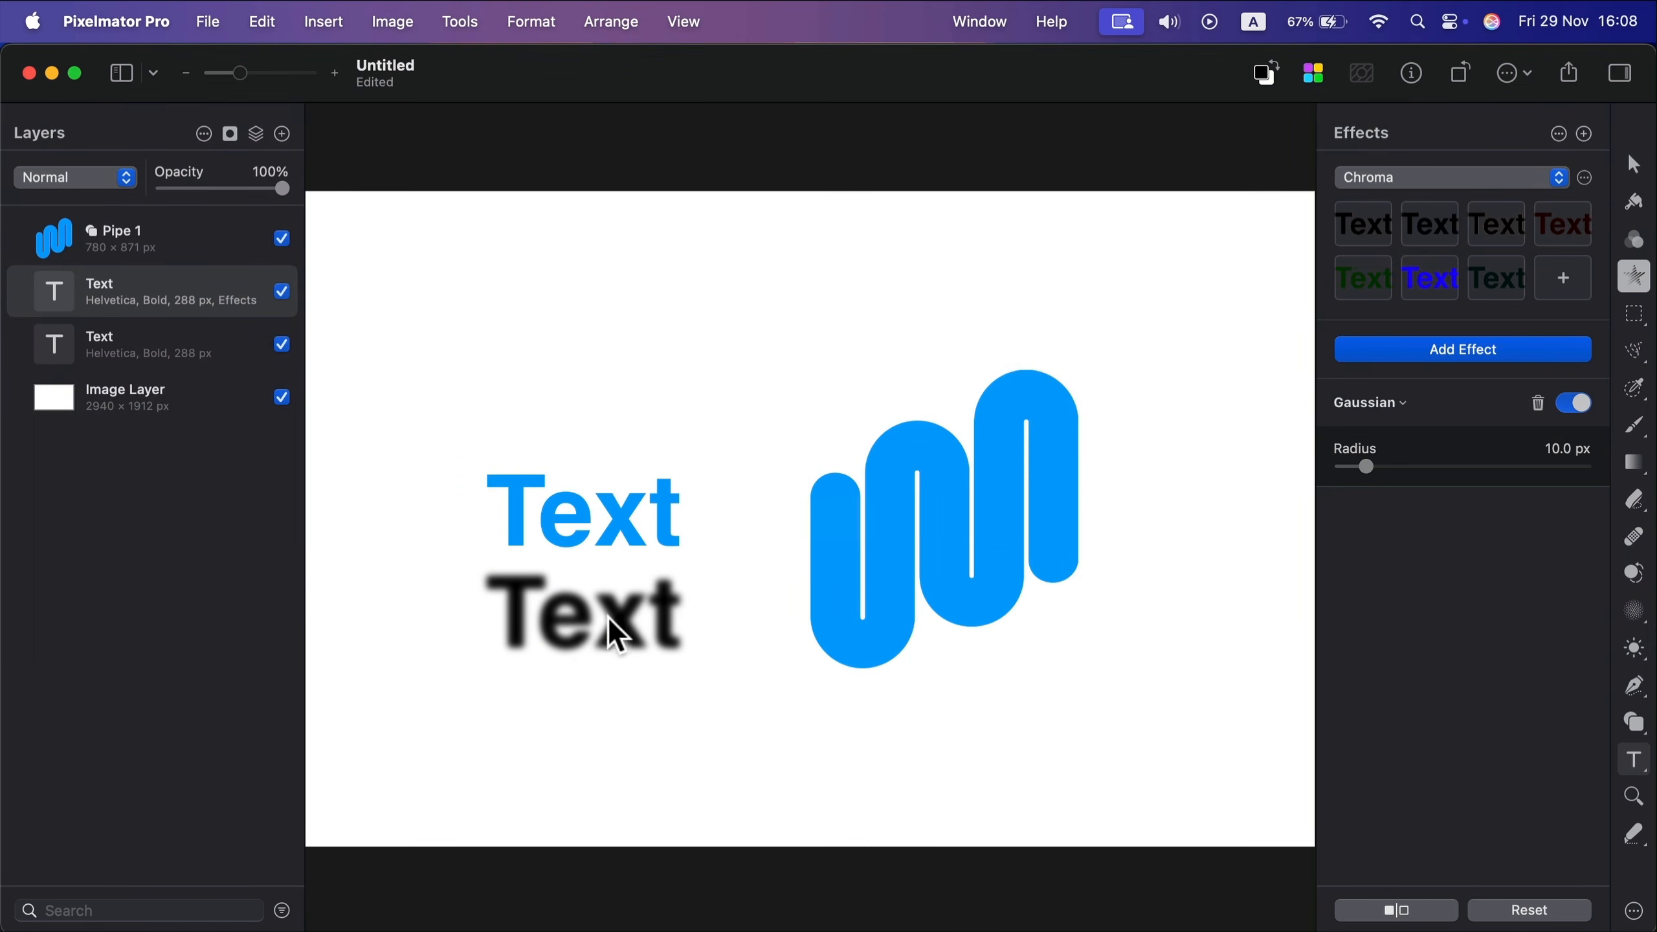
mouse_move(1368, 468)
left_mouse_down()
mouse_move(1435, 469)
mouse_move(1340, 468)
mouse_move(1380, 467)
left_mouse_up()
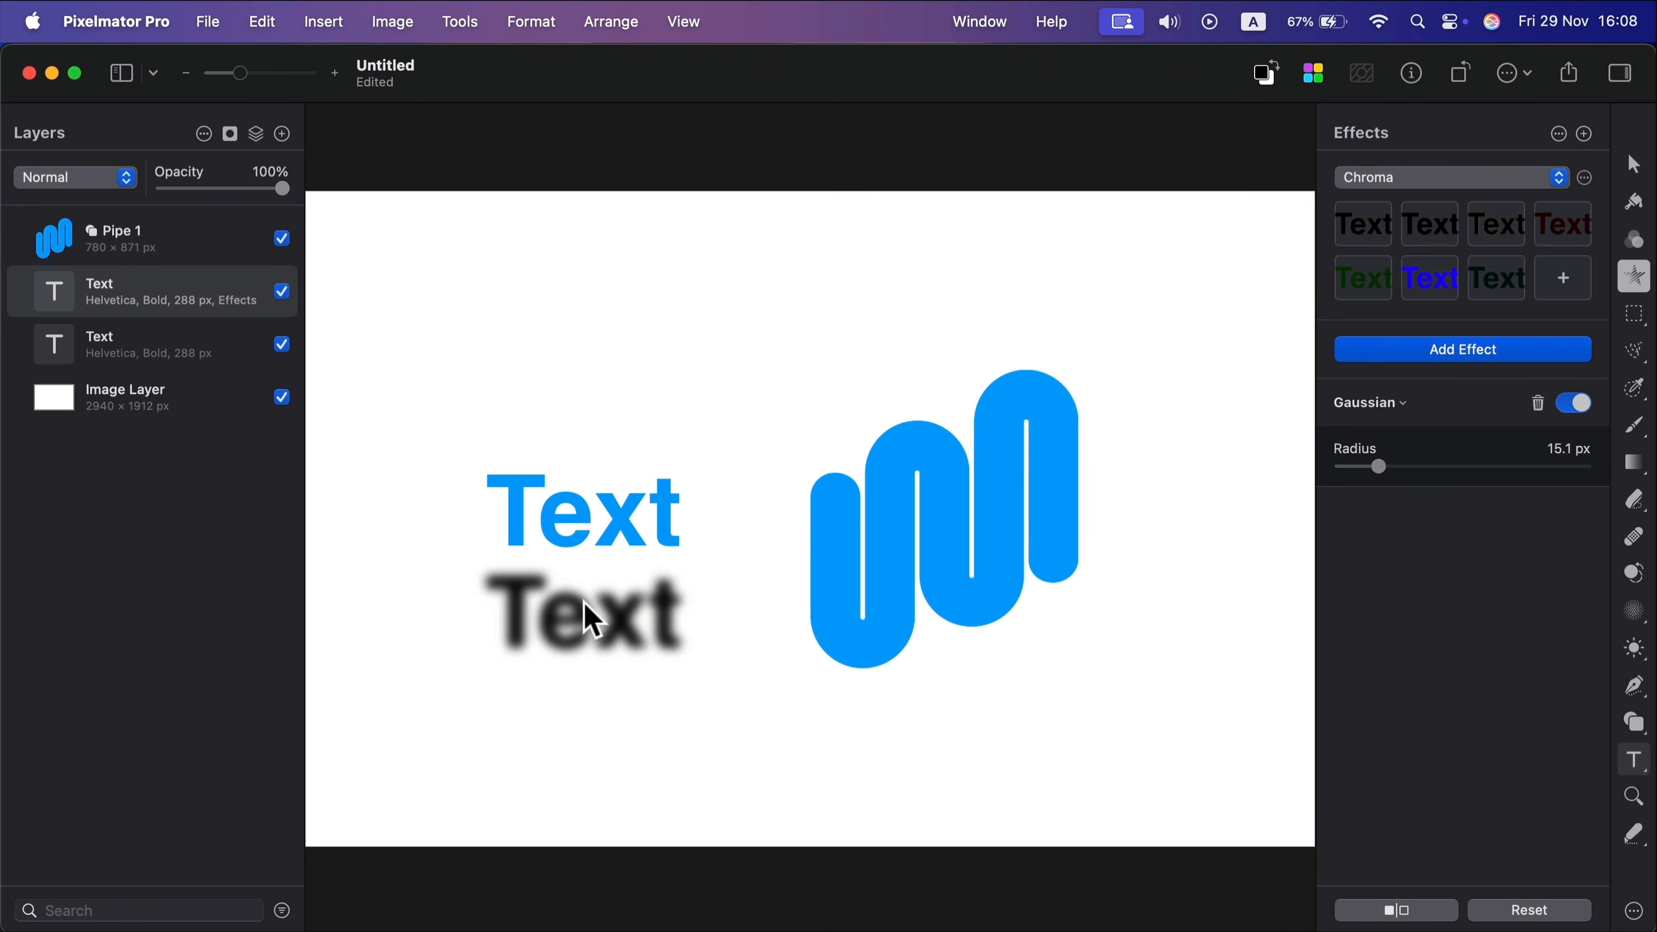
- Rotate the blurred text by 12°, overlap it with the blue text and order its layer beneath the blue text layer
left_click(1634, 164)
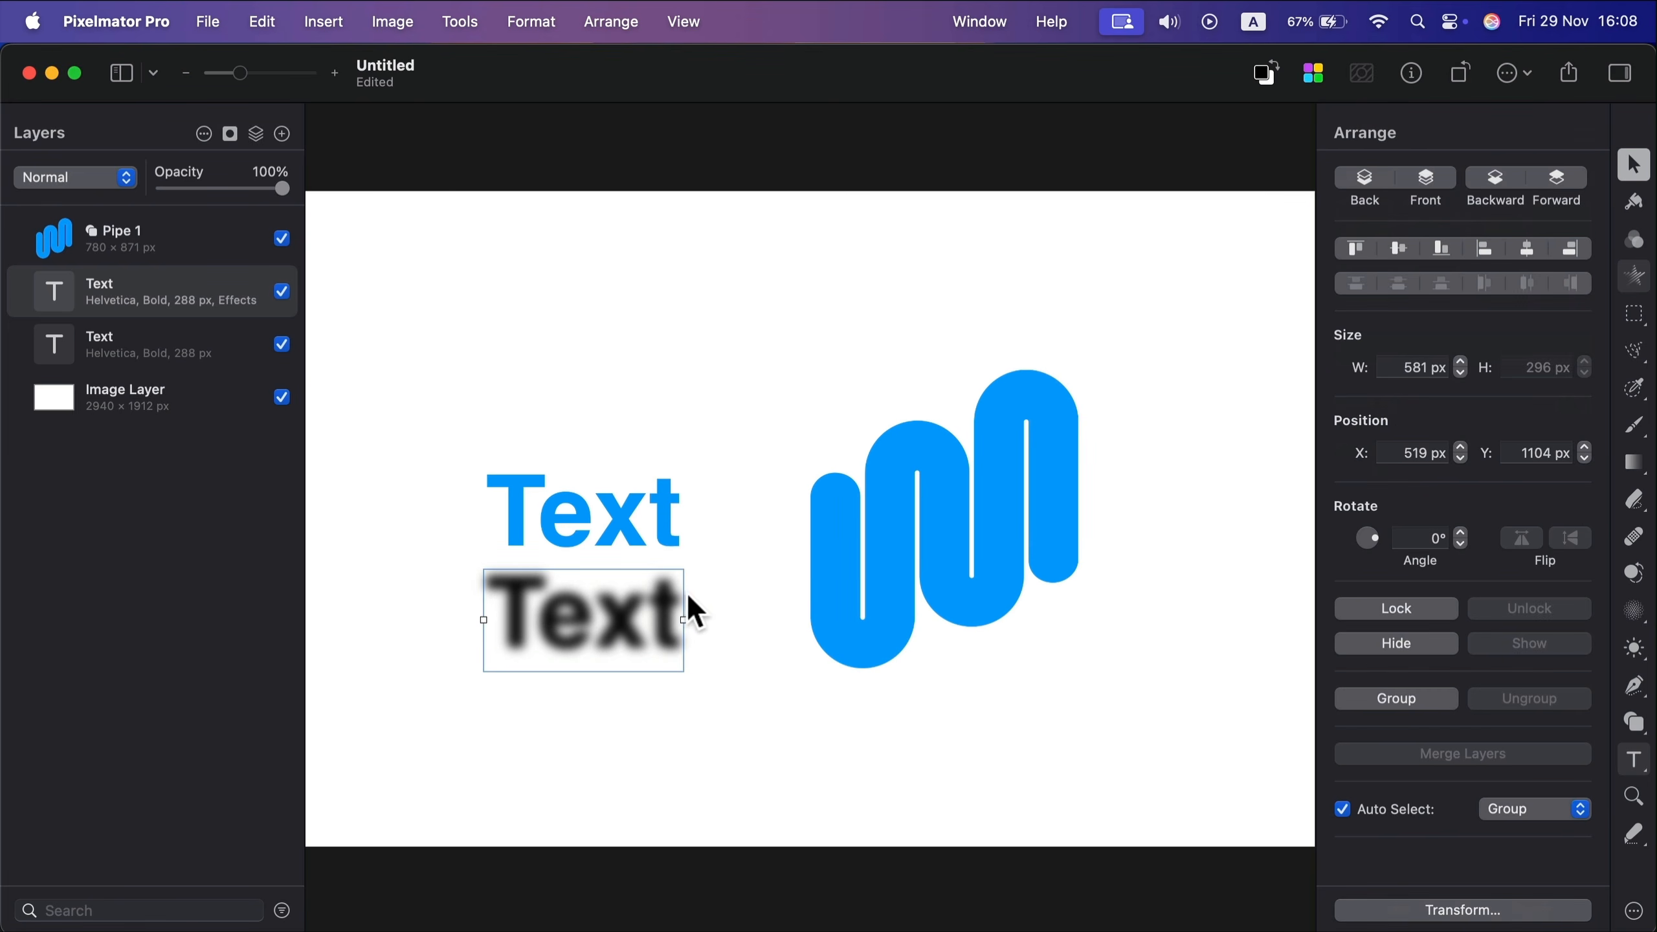
left_click_drag(673, 641, 659, 584)
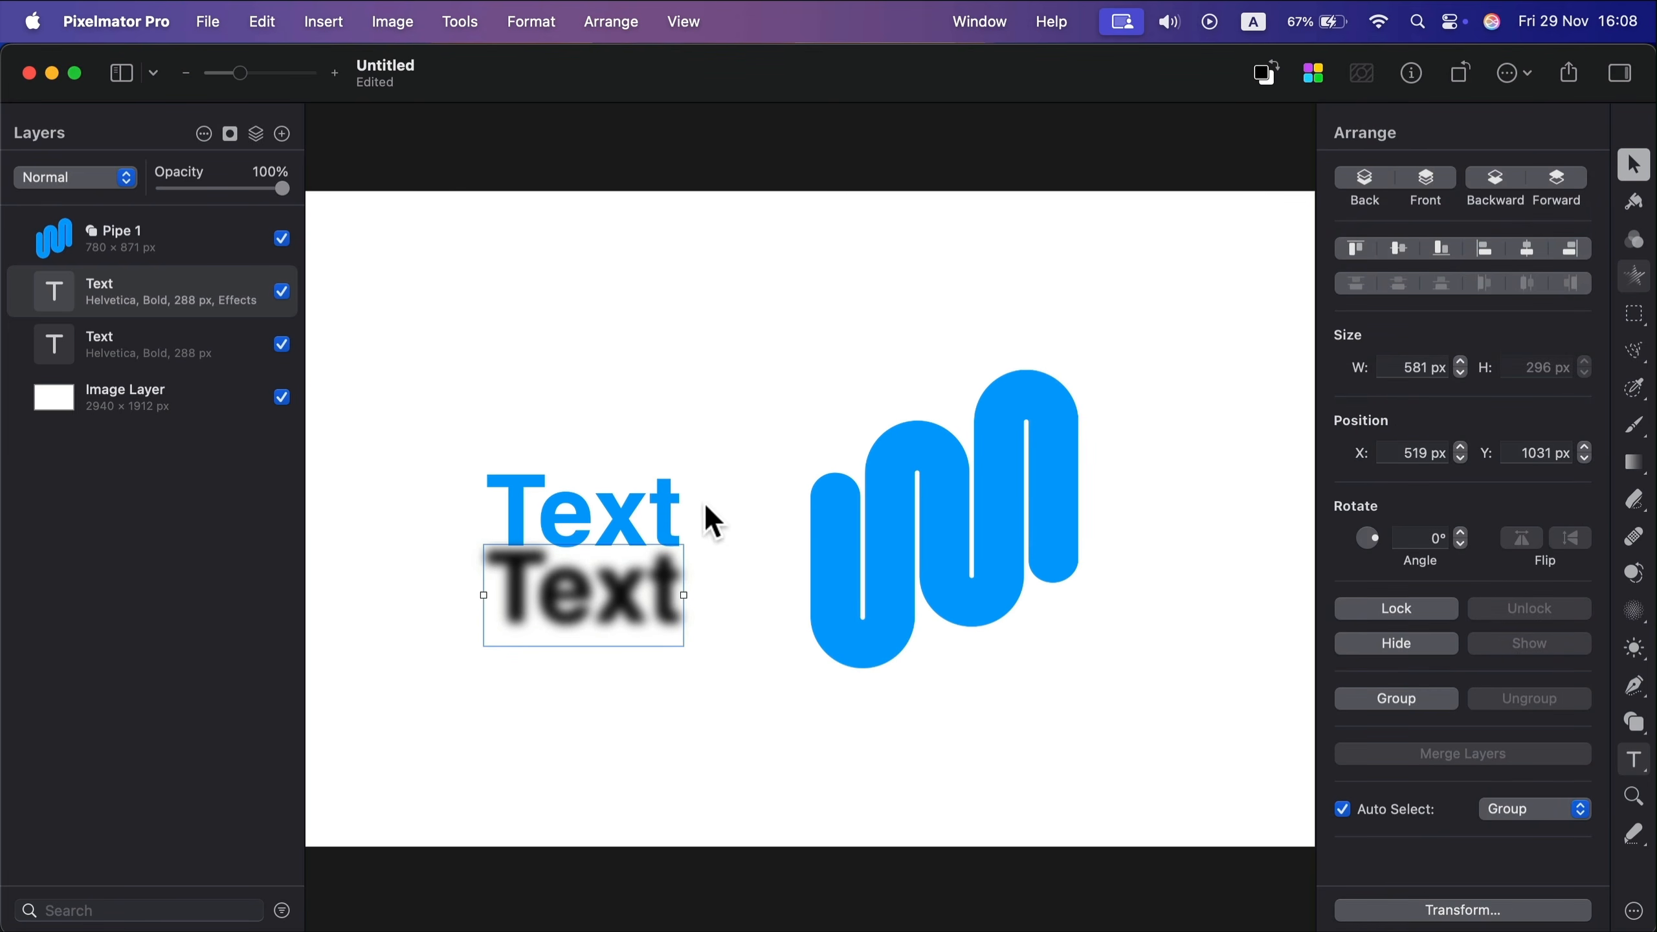
left_click_drag(1372, 537, 1376, 530)
left_click_drag(647, 592, 653, 551)
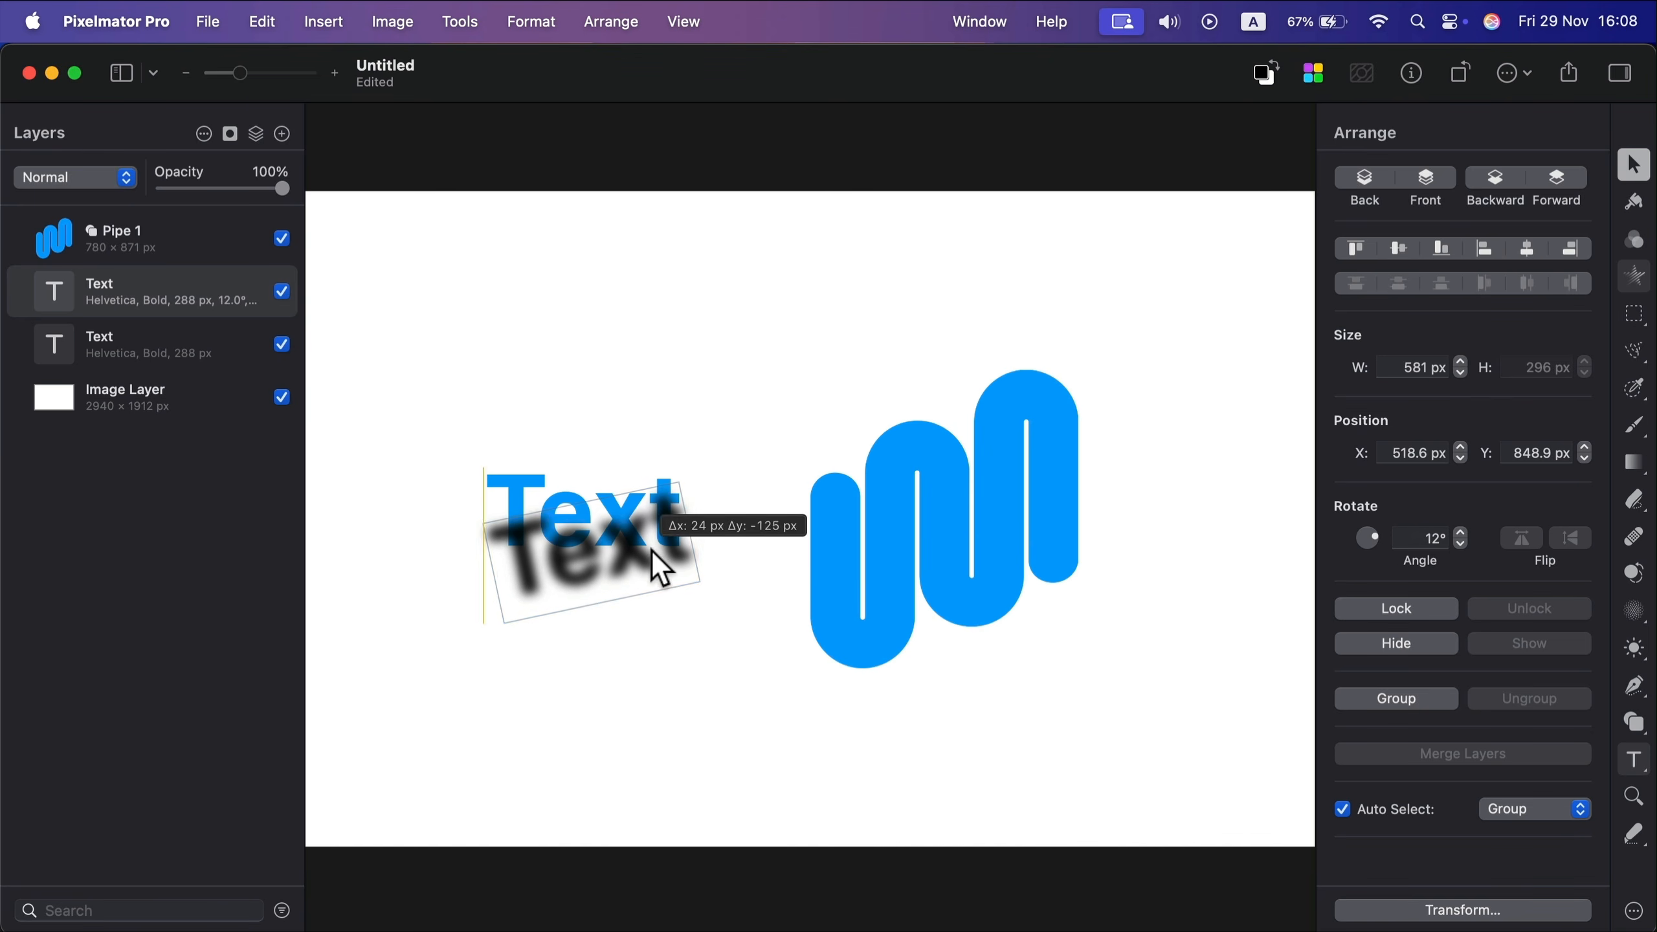
left_click_drag(176, 283, 186, 353)
mouse_move(598, 564)
left_mouse_down()
mouse_move(575, 539)
mouse_move(594, 562)
left_mouse_up()
left_click(528, 594)
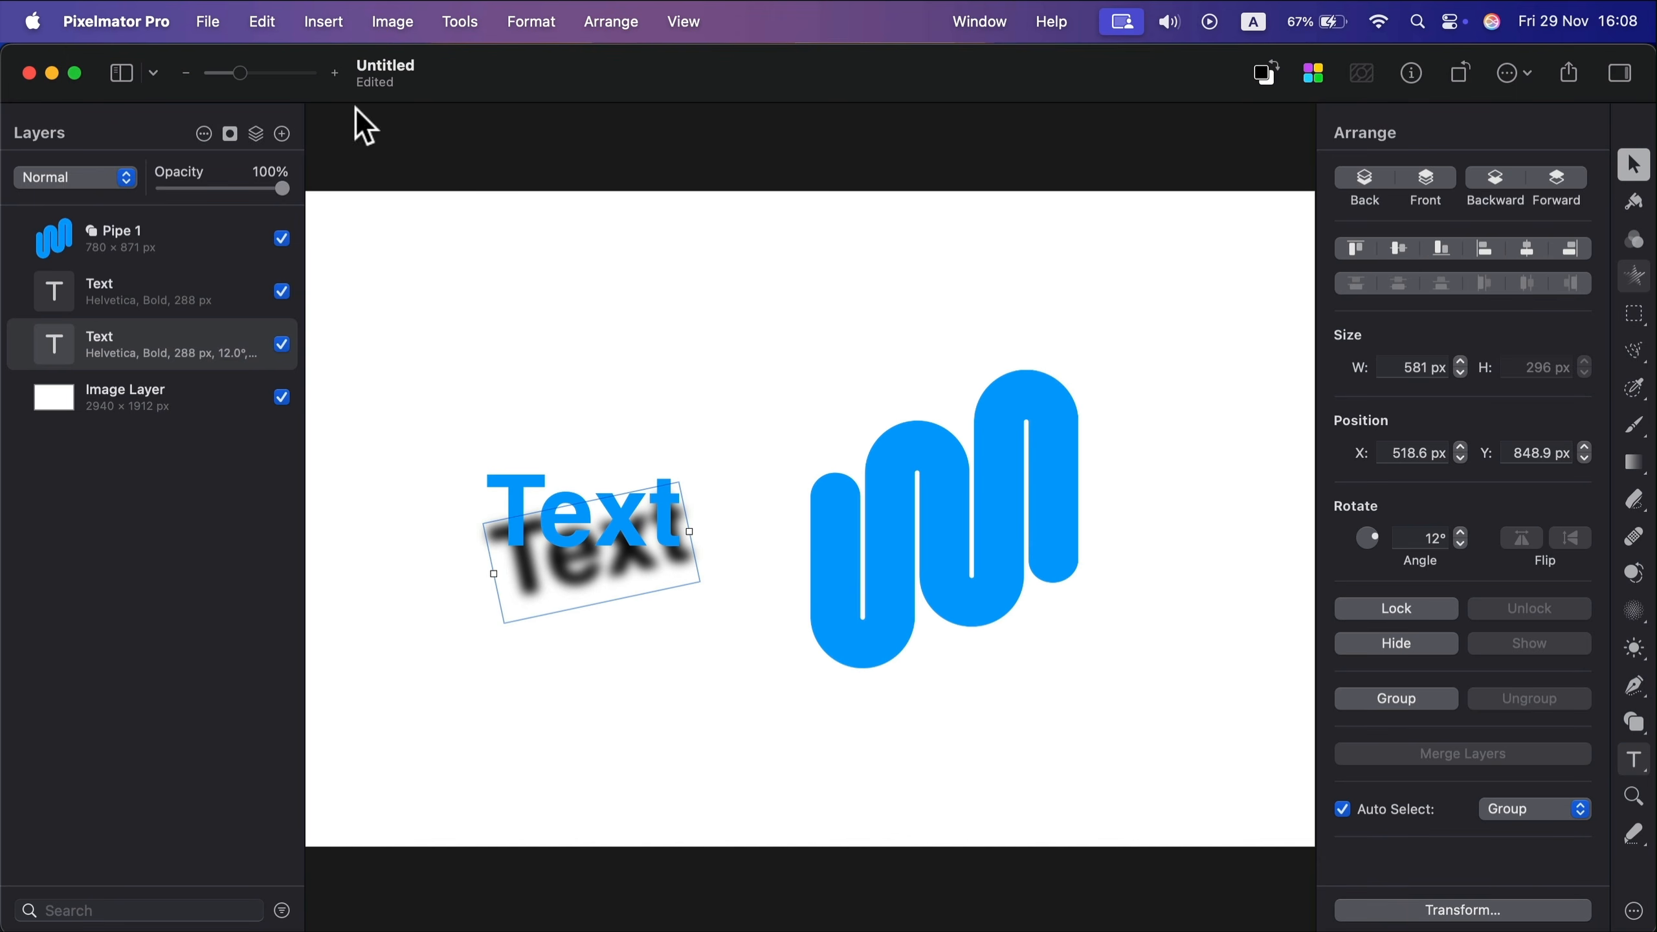
- Set the blurred text's opacity to 30% and shift it slightly up and left behind the blue text
left_click_drag(283, 188, 199, 188)
left_click_drag(654, 583, 617, 556)
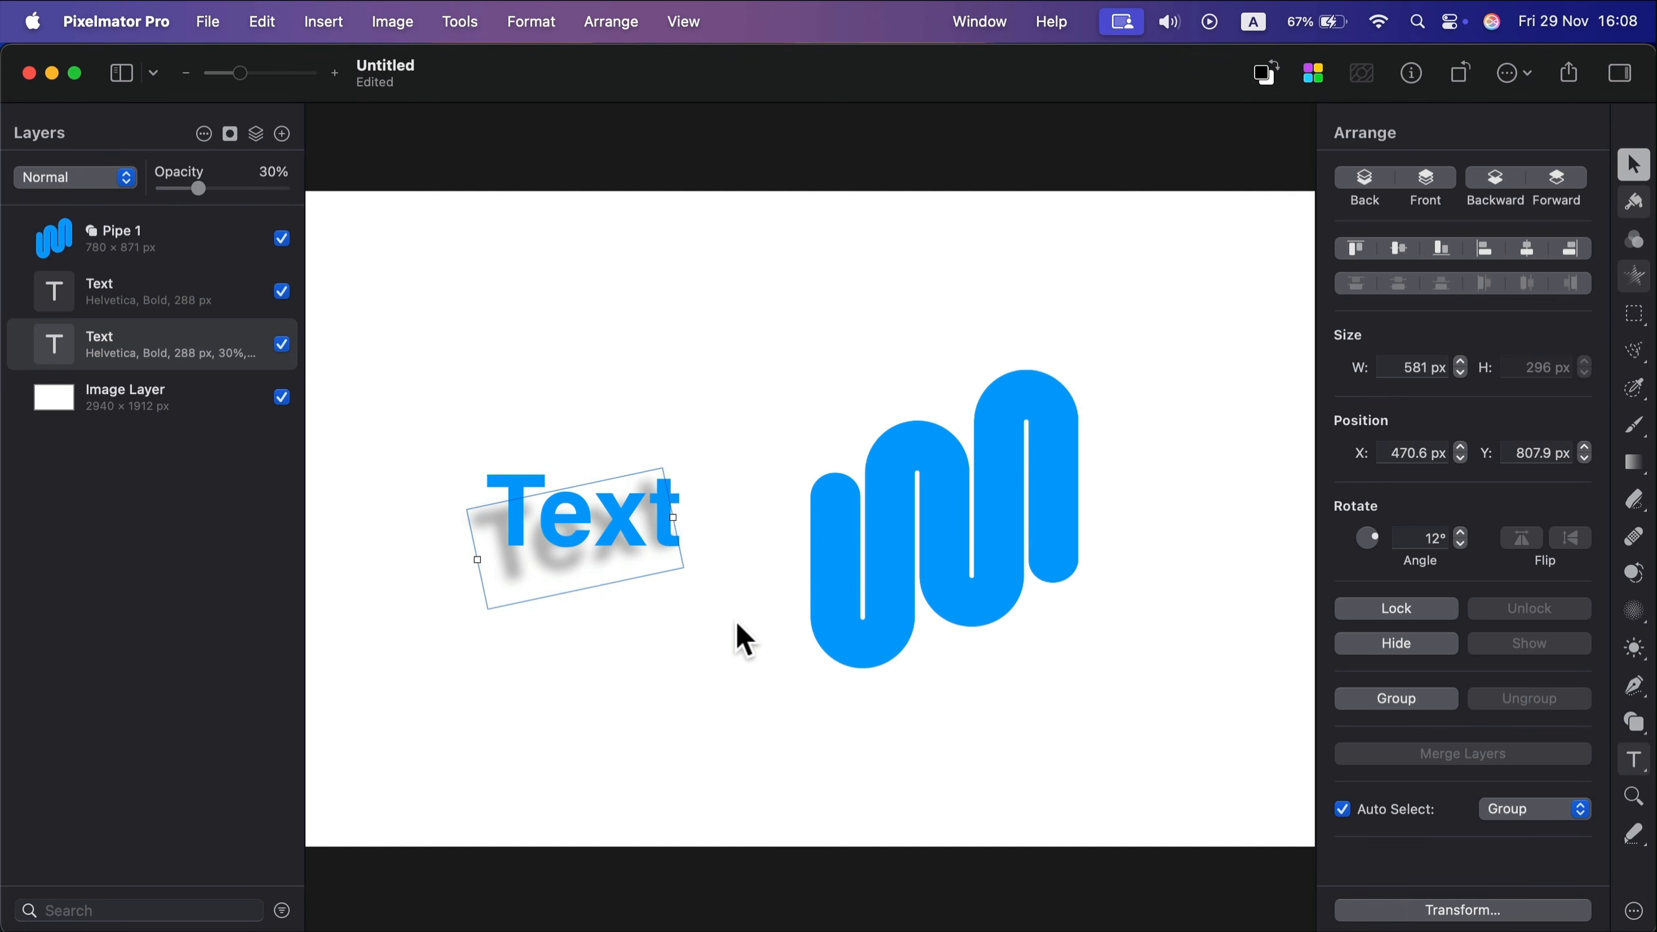
left_click(768, 718)
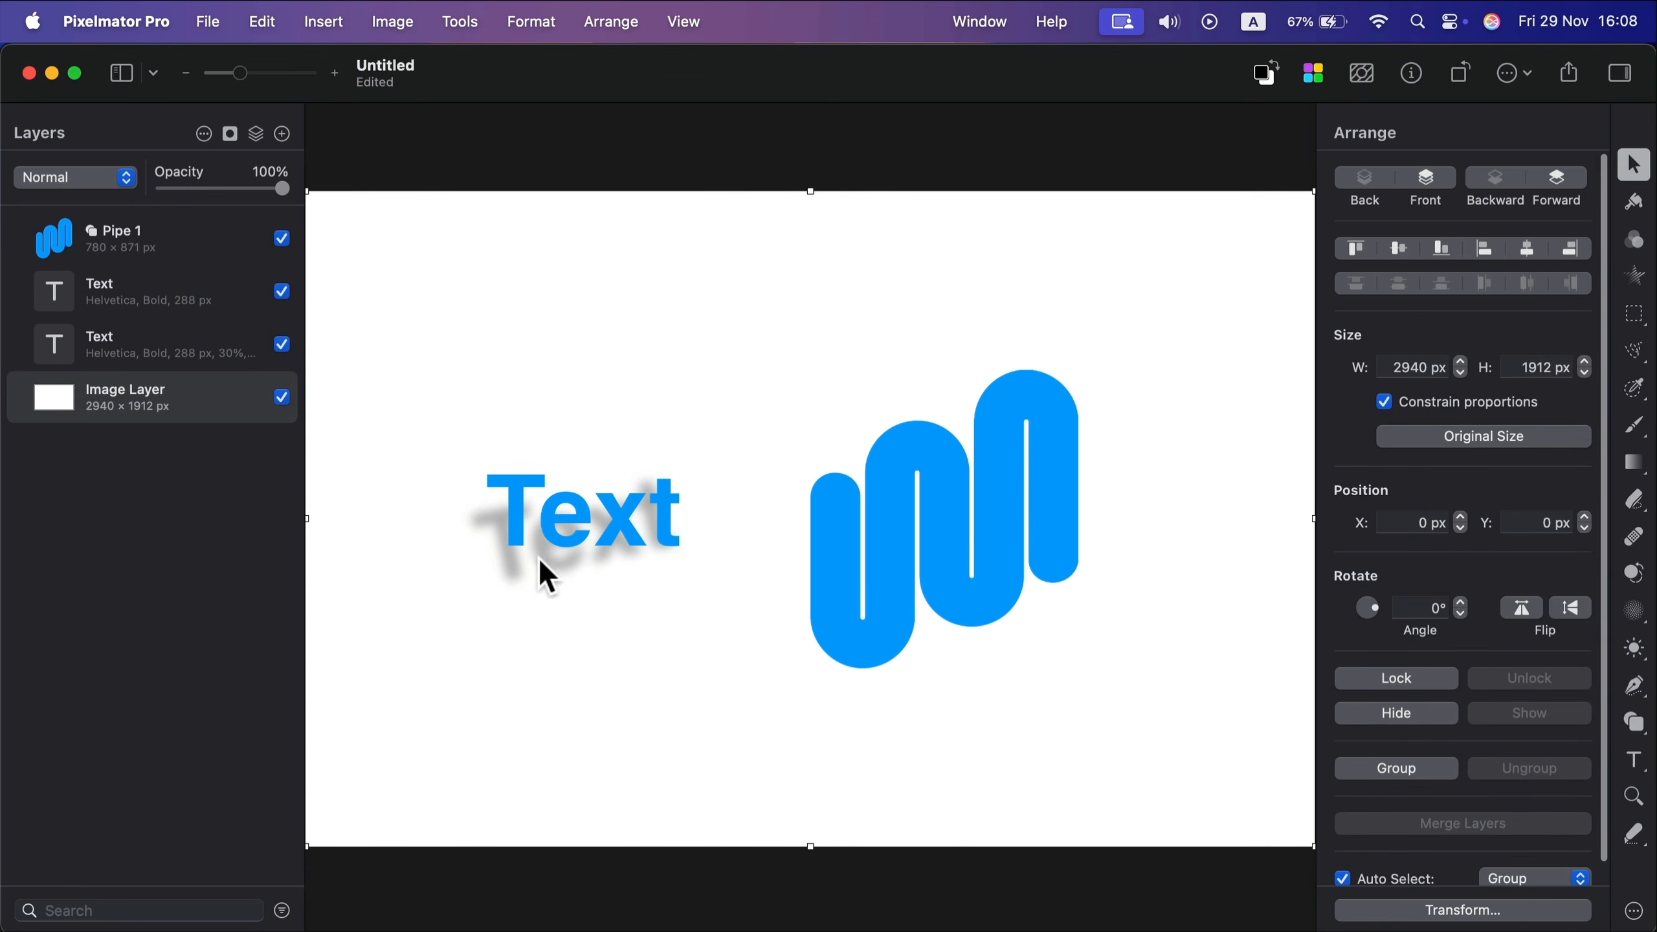
left_click(541, 577)
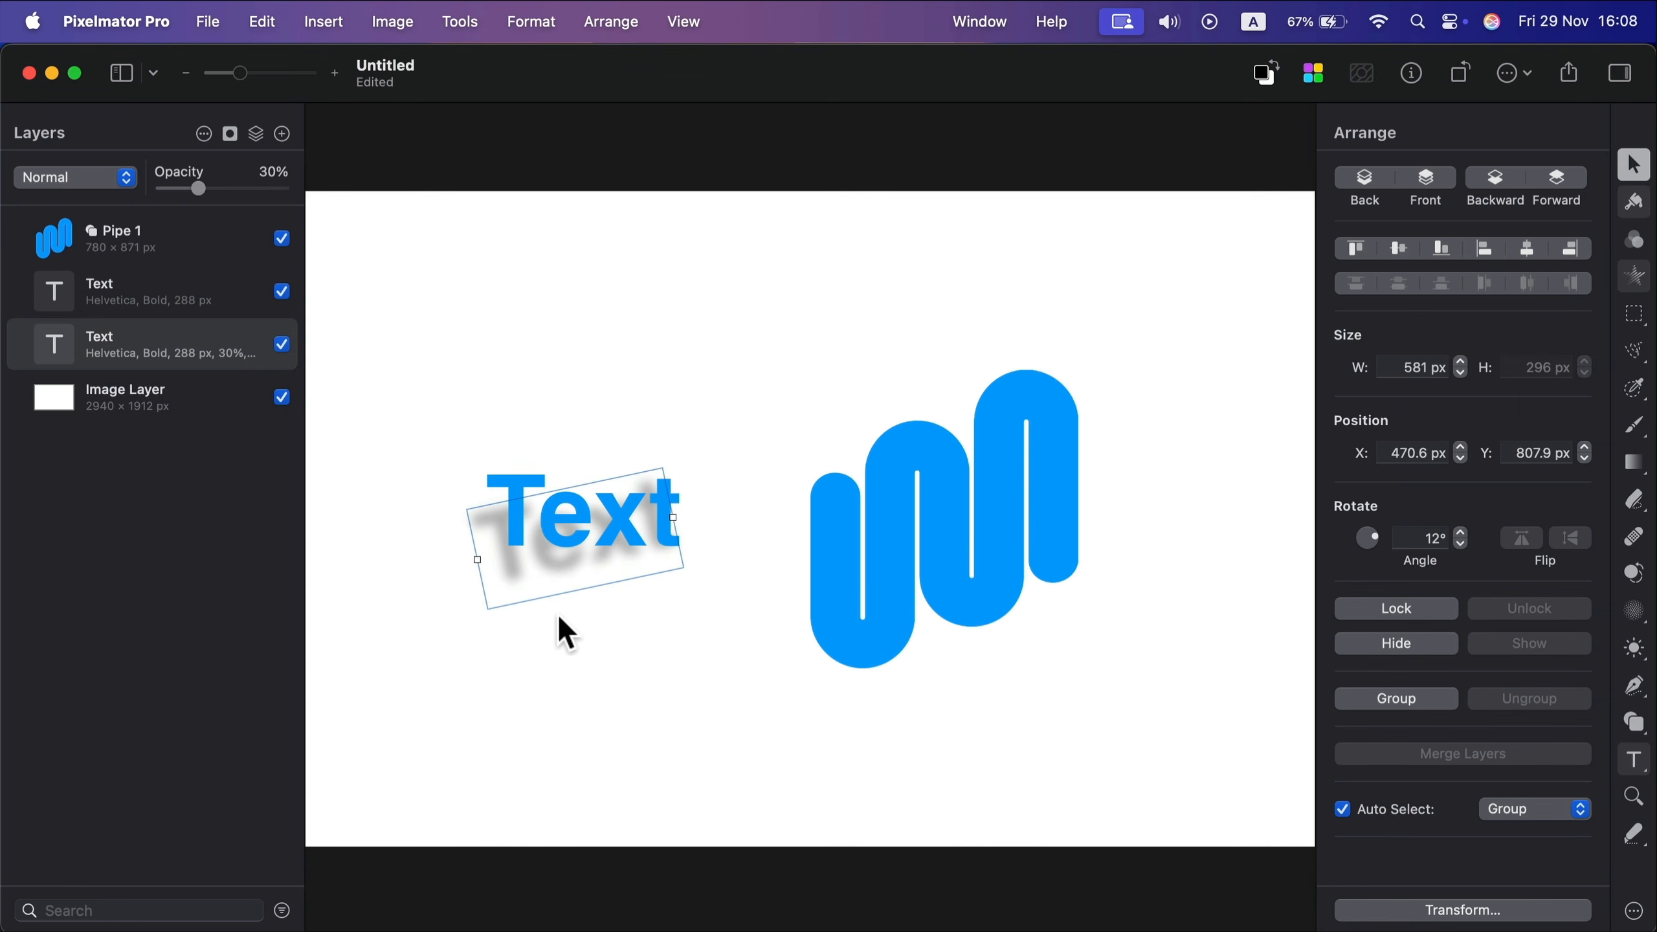
double_click(571, 588)
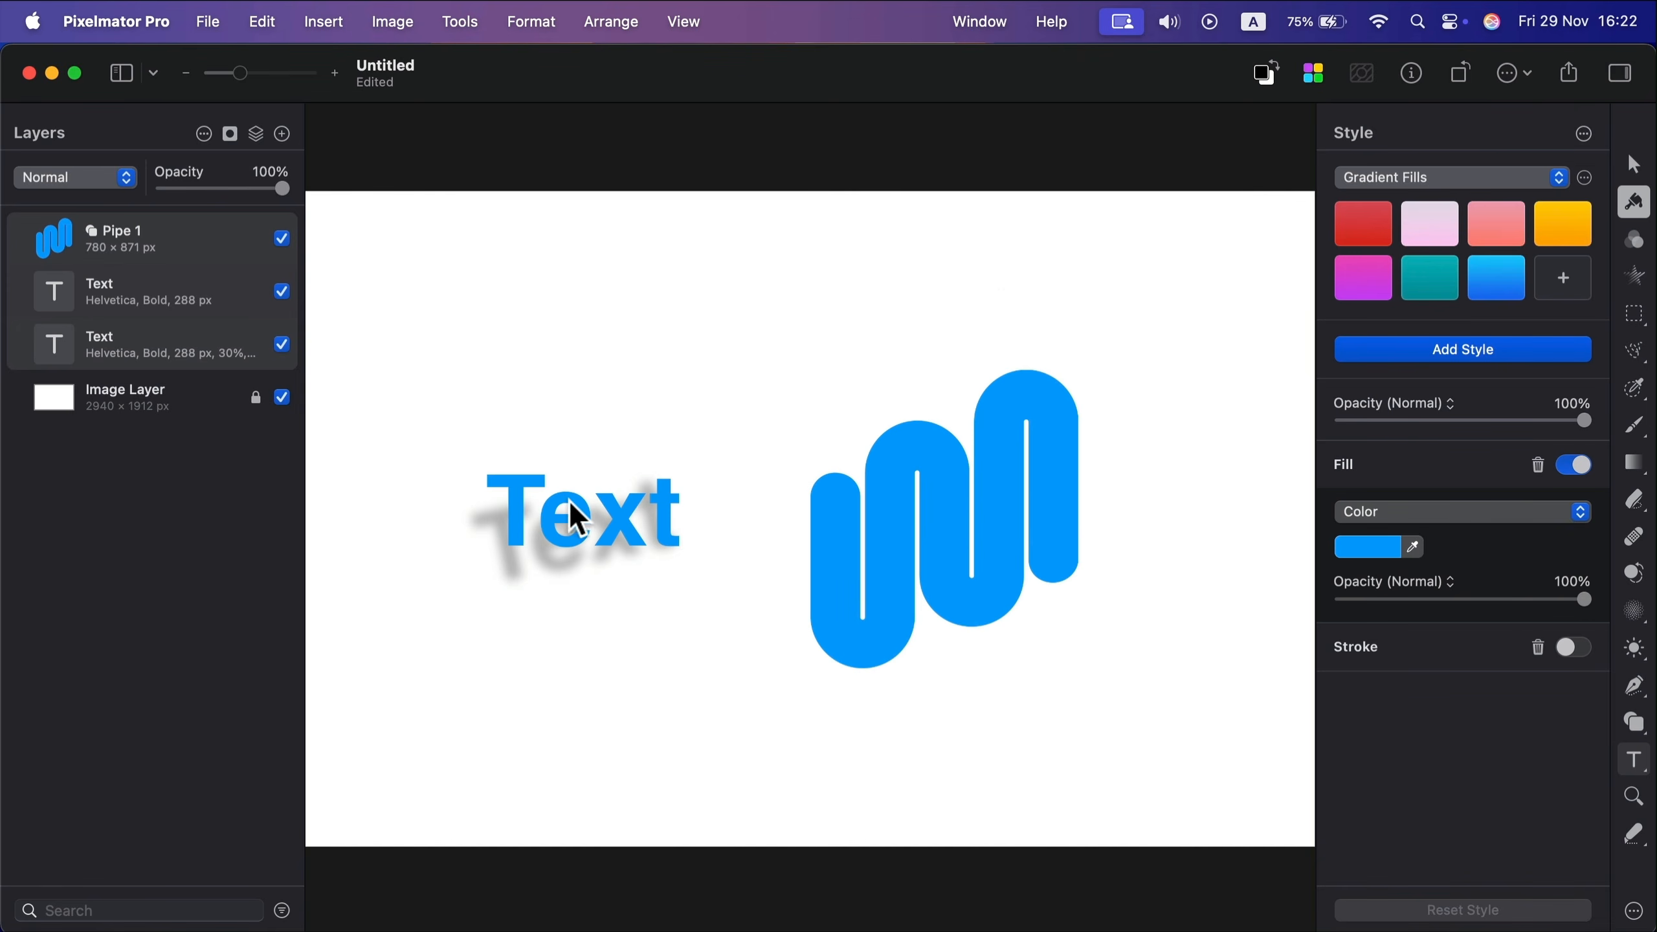
- Try merging the pipe shape with both text layers and undo the merge
left_click_drag(1234, 247, 420, 789)
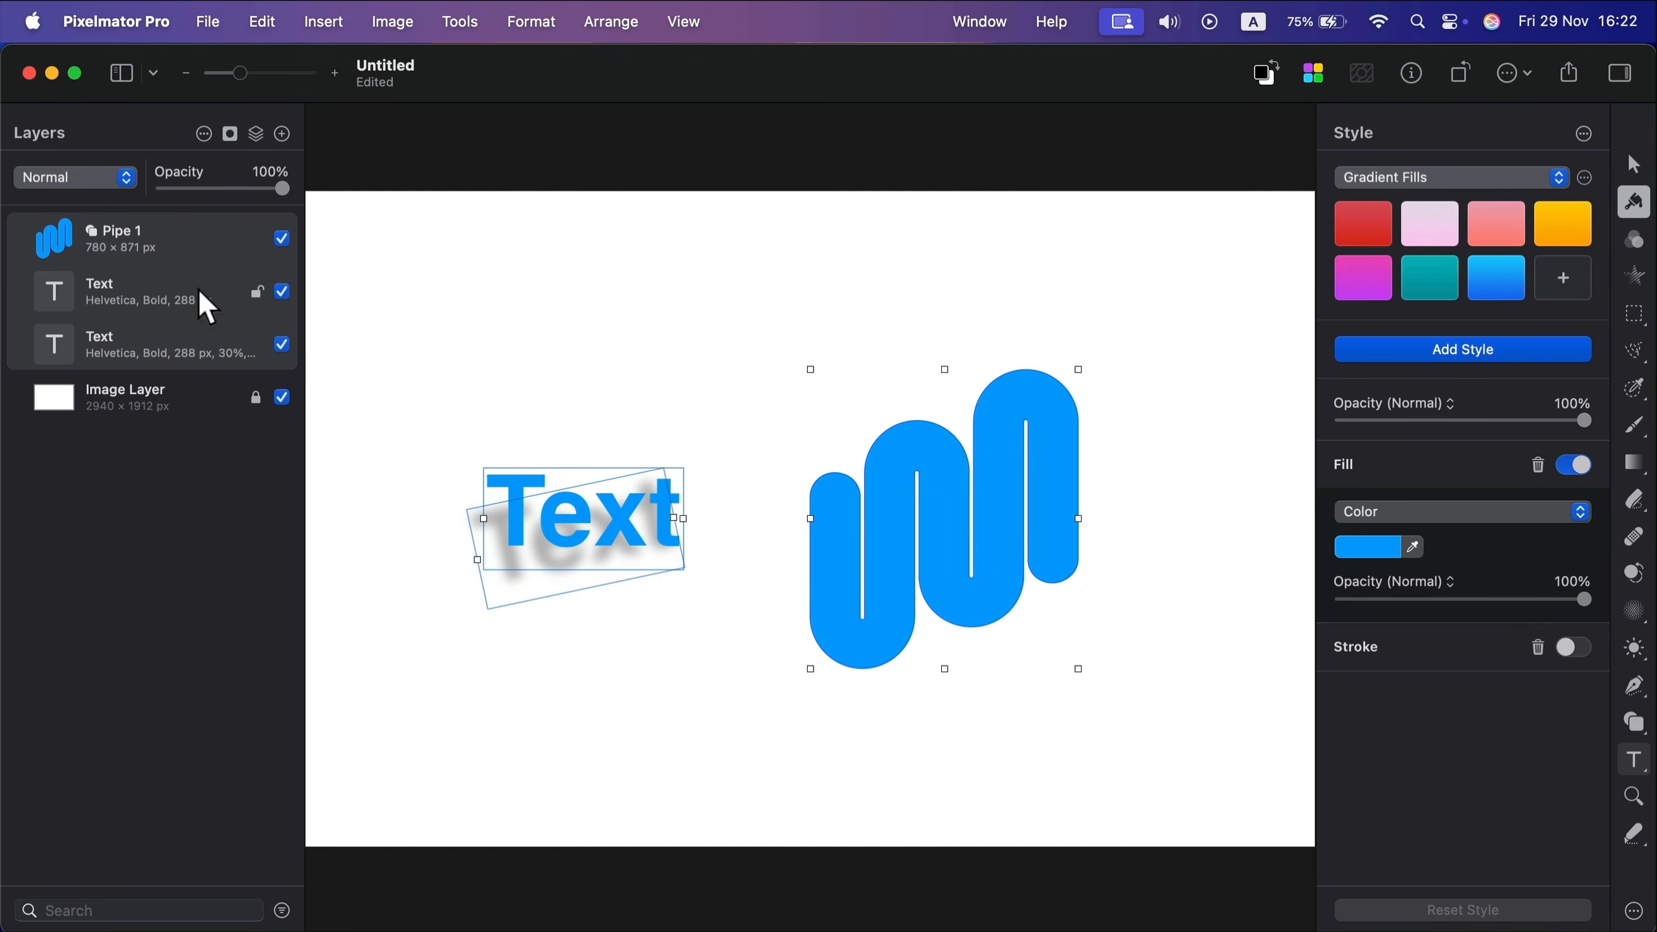
left_click(194, 359)
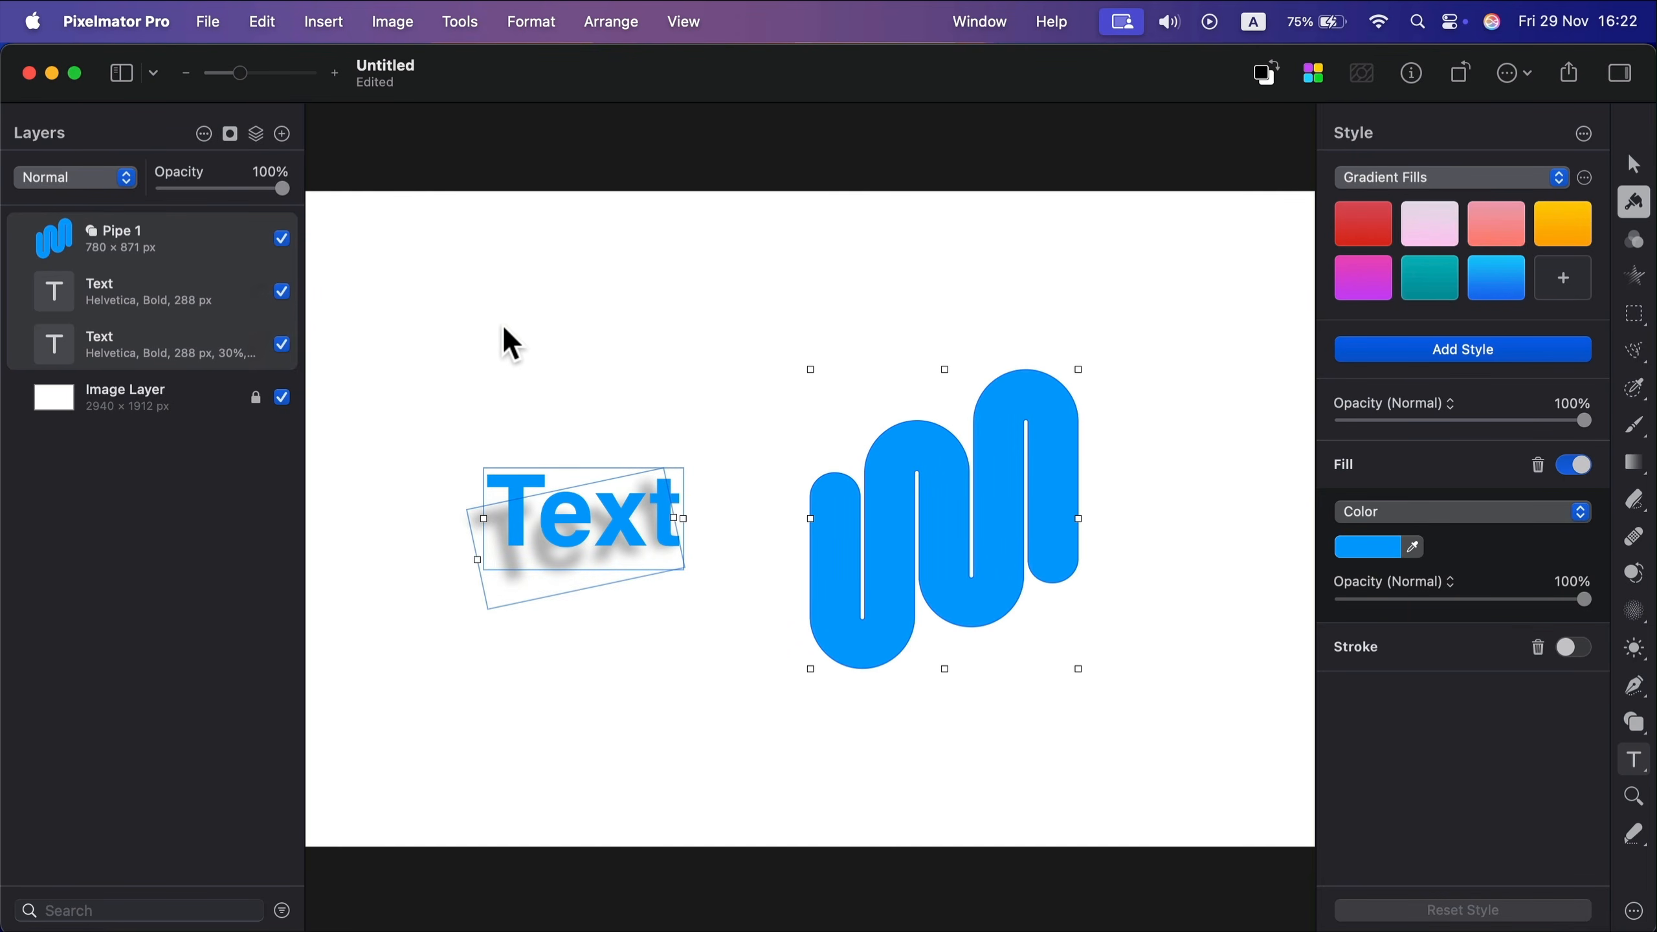
left_click(181, 226)
left_click(196, 288, "shift")
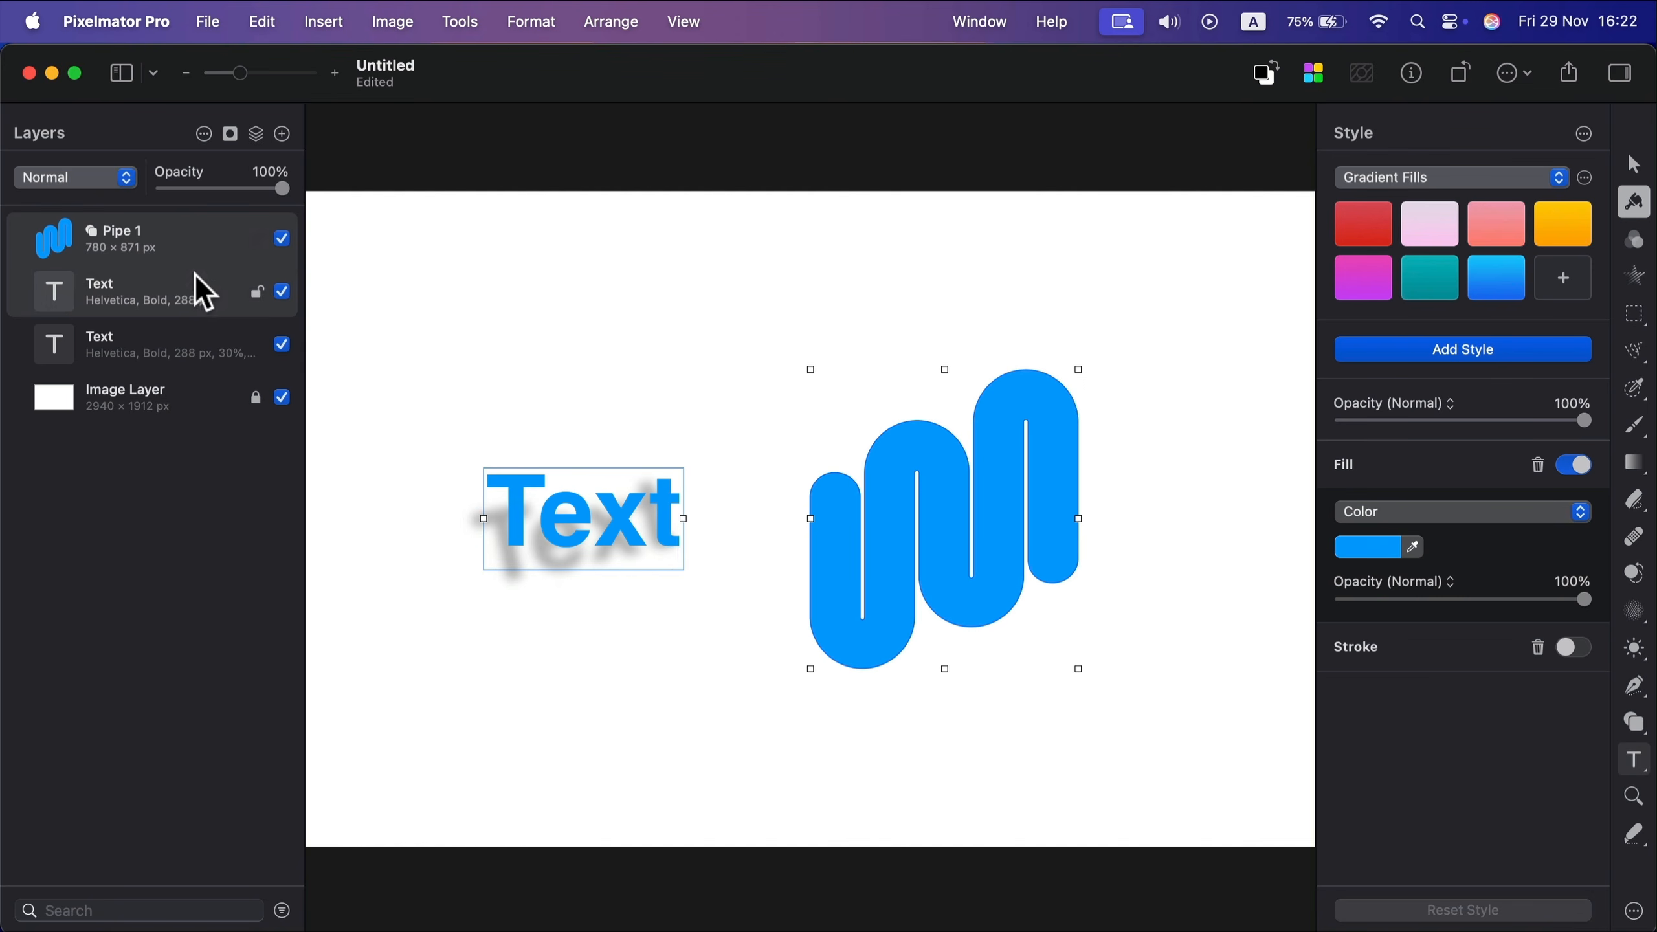
left_click(204, 356, "shift")
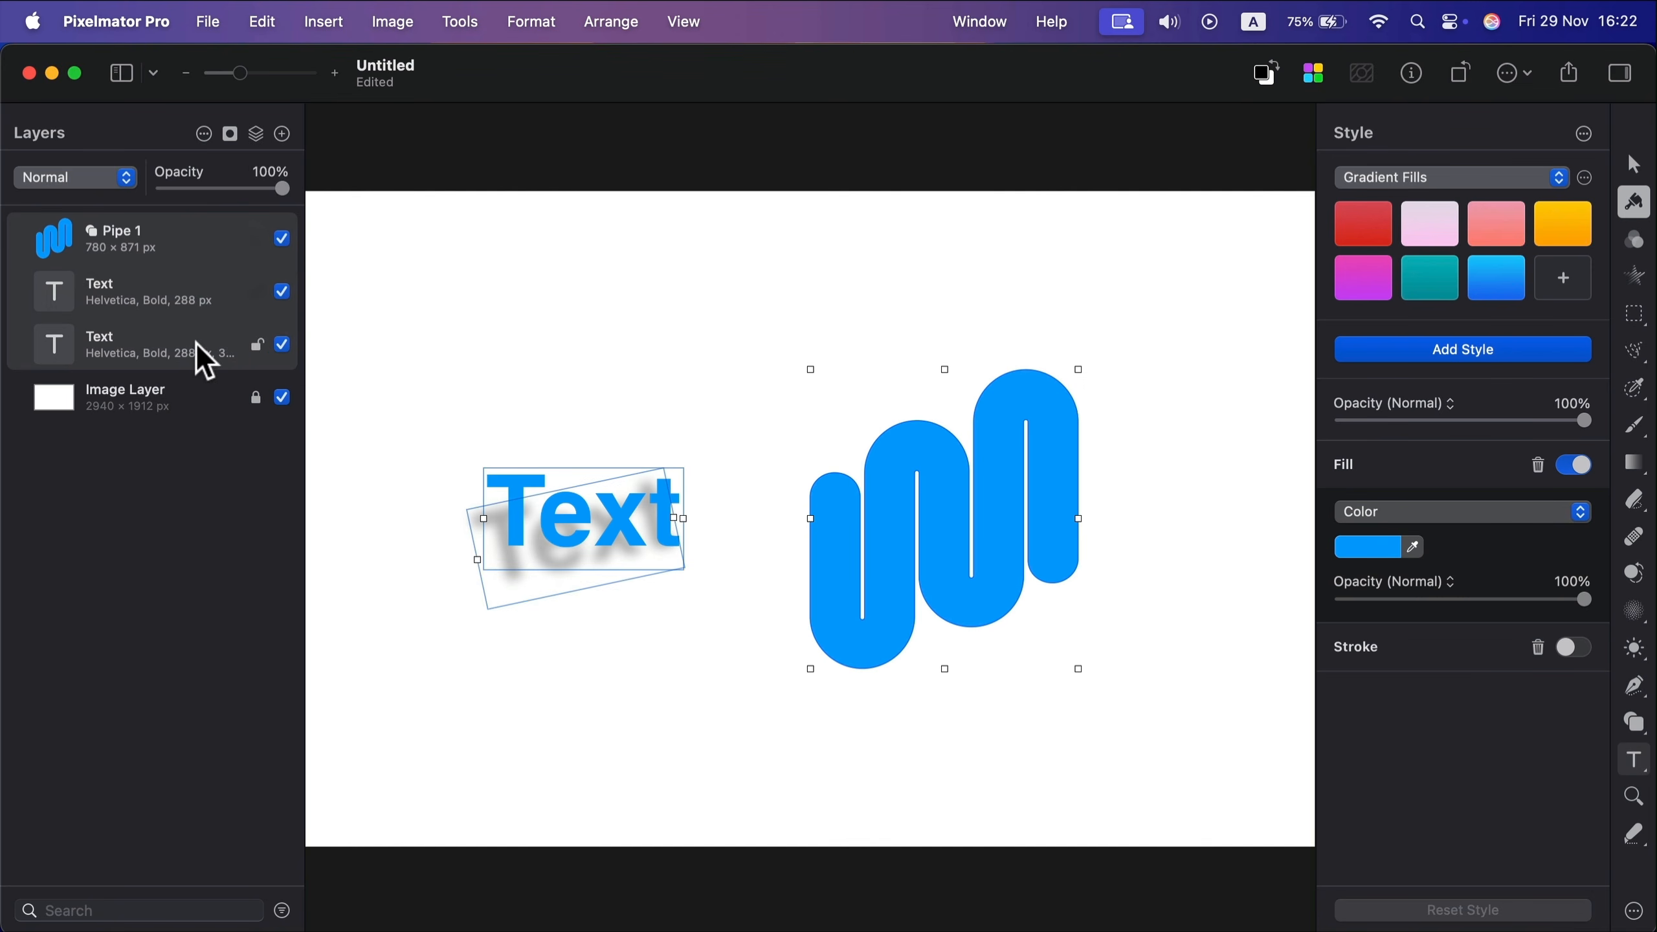
right_click(168, 288)
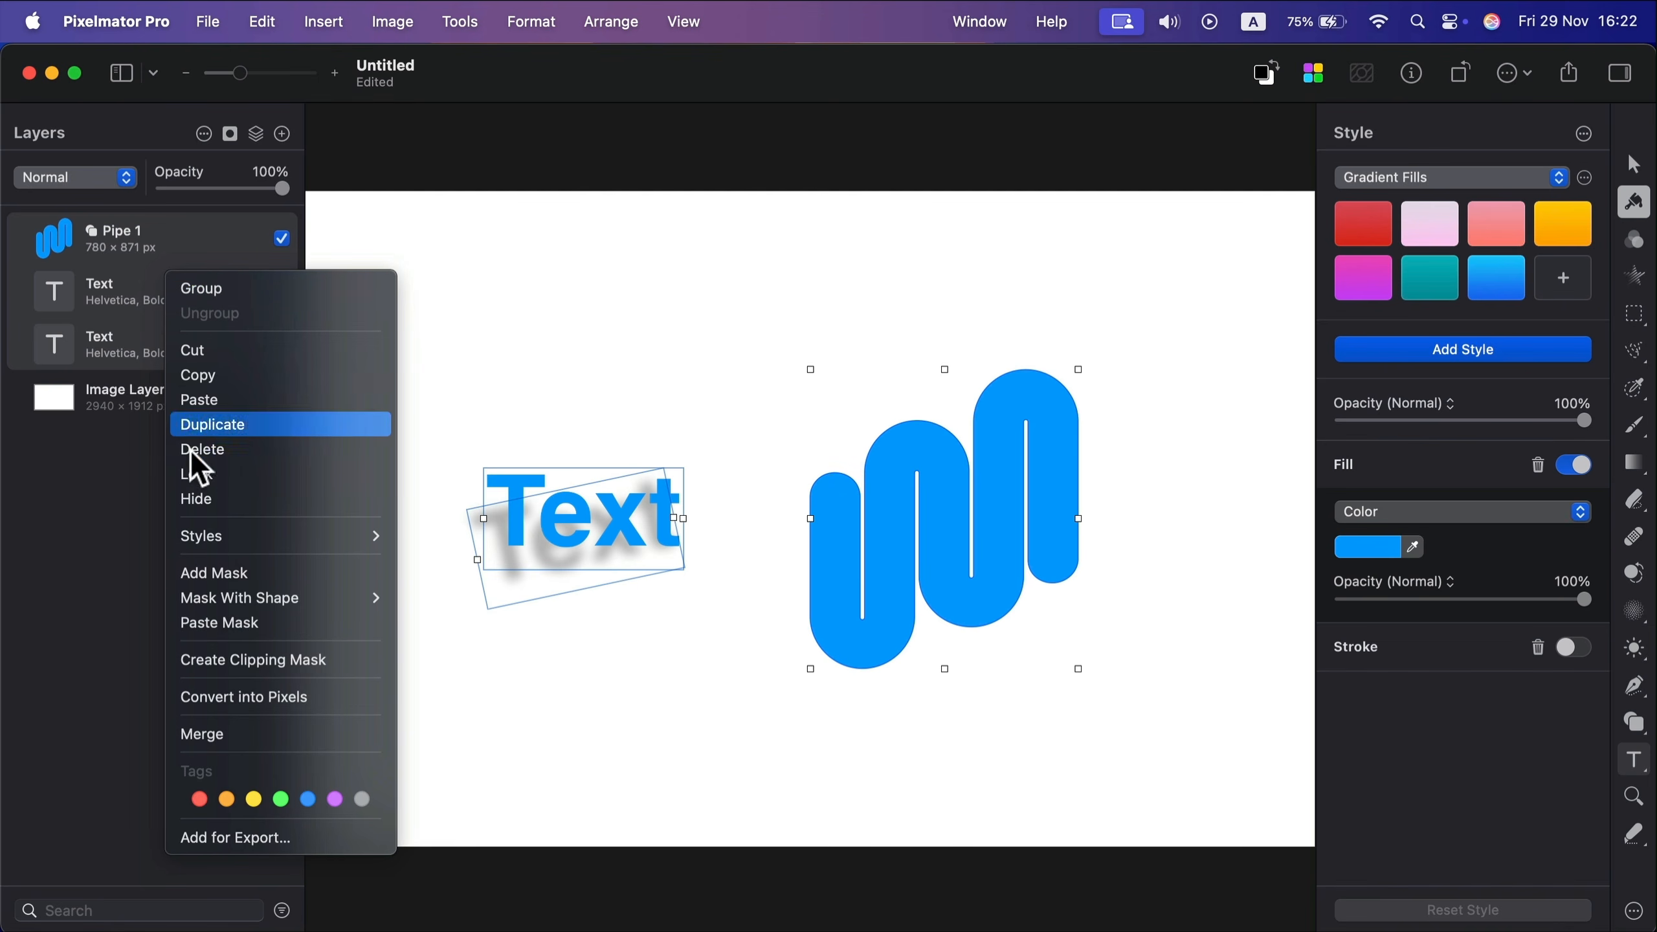
left_click(264, 735)
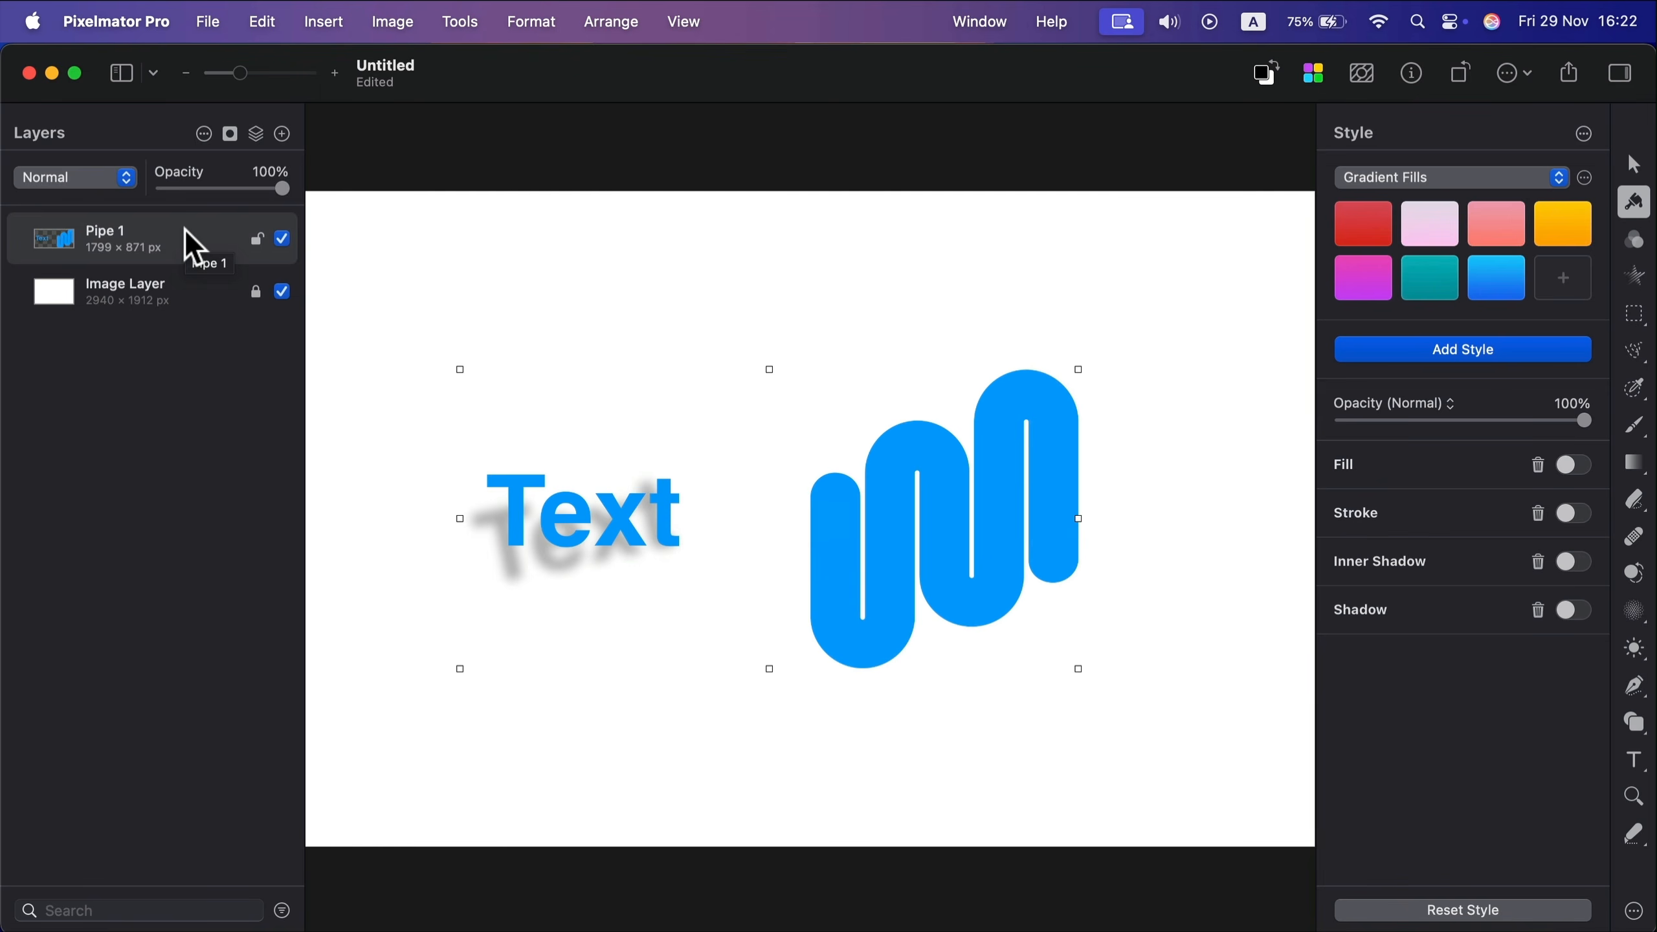
key("super+z")
- Merge the pipe shape and both text layers into one layer and move the merged artwork slightly
left_click_drag(406, 205, 1210, 830)
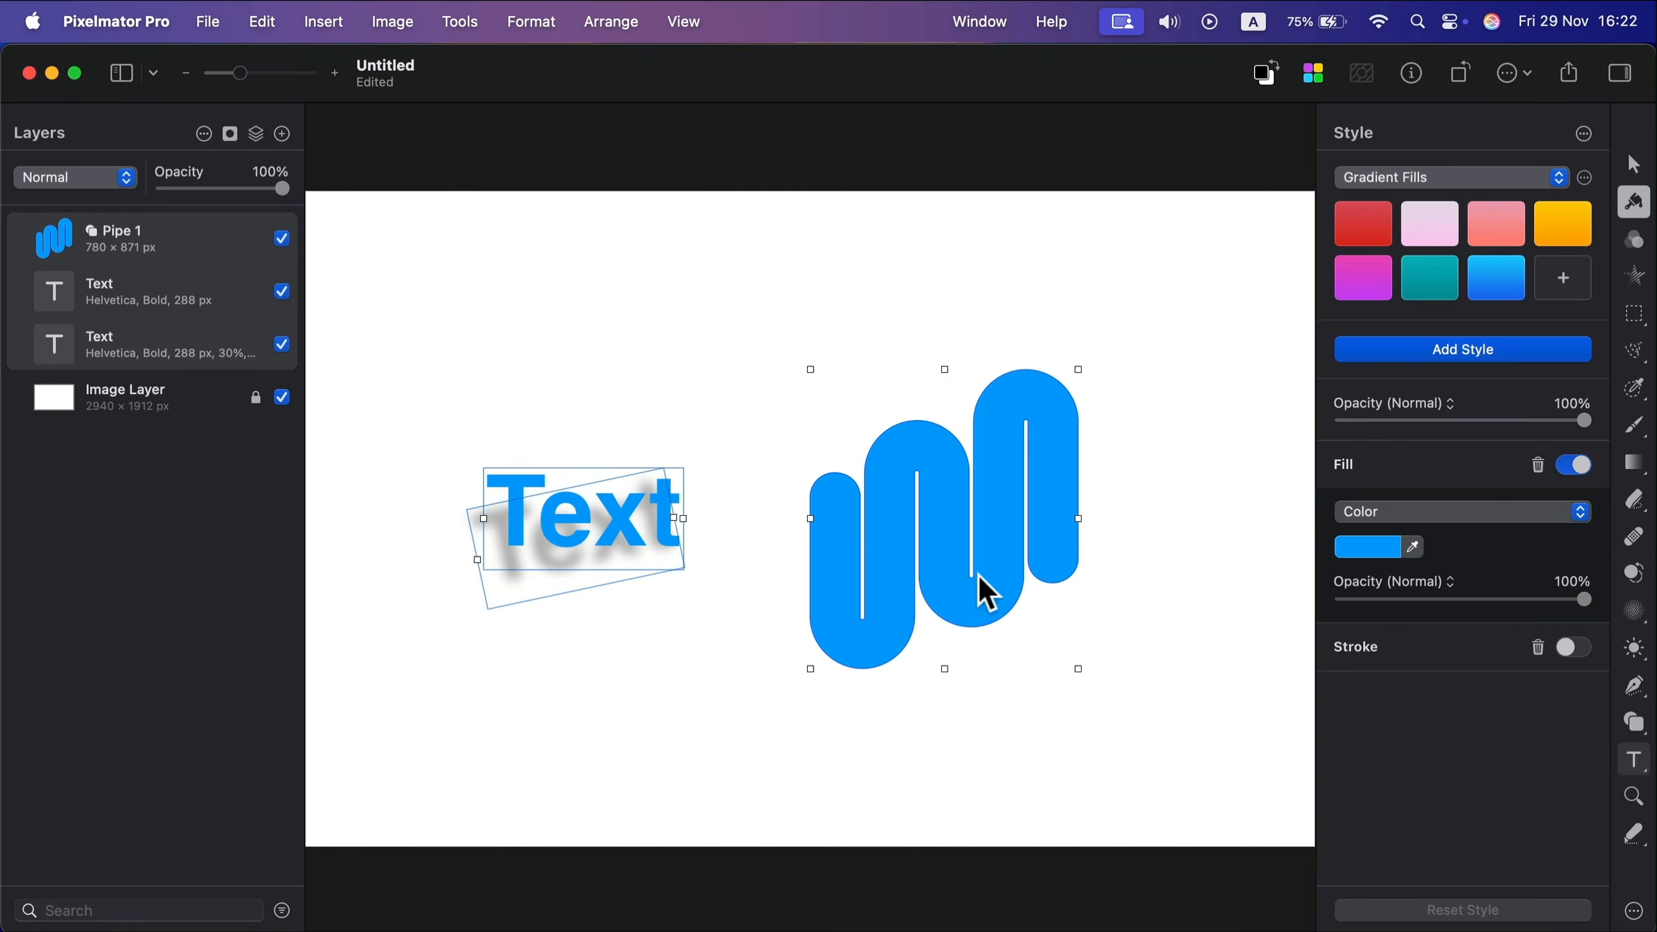
right_click(180, 233)
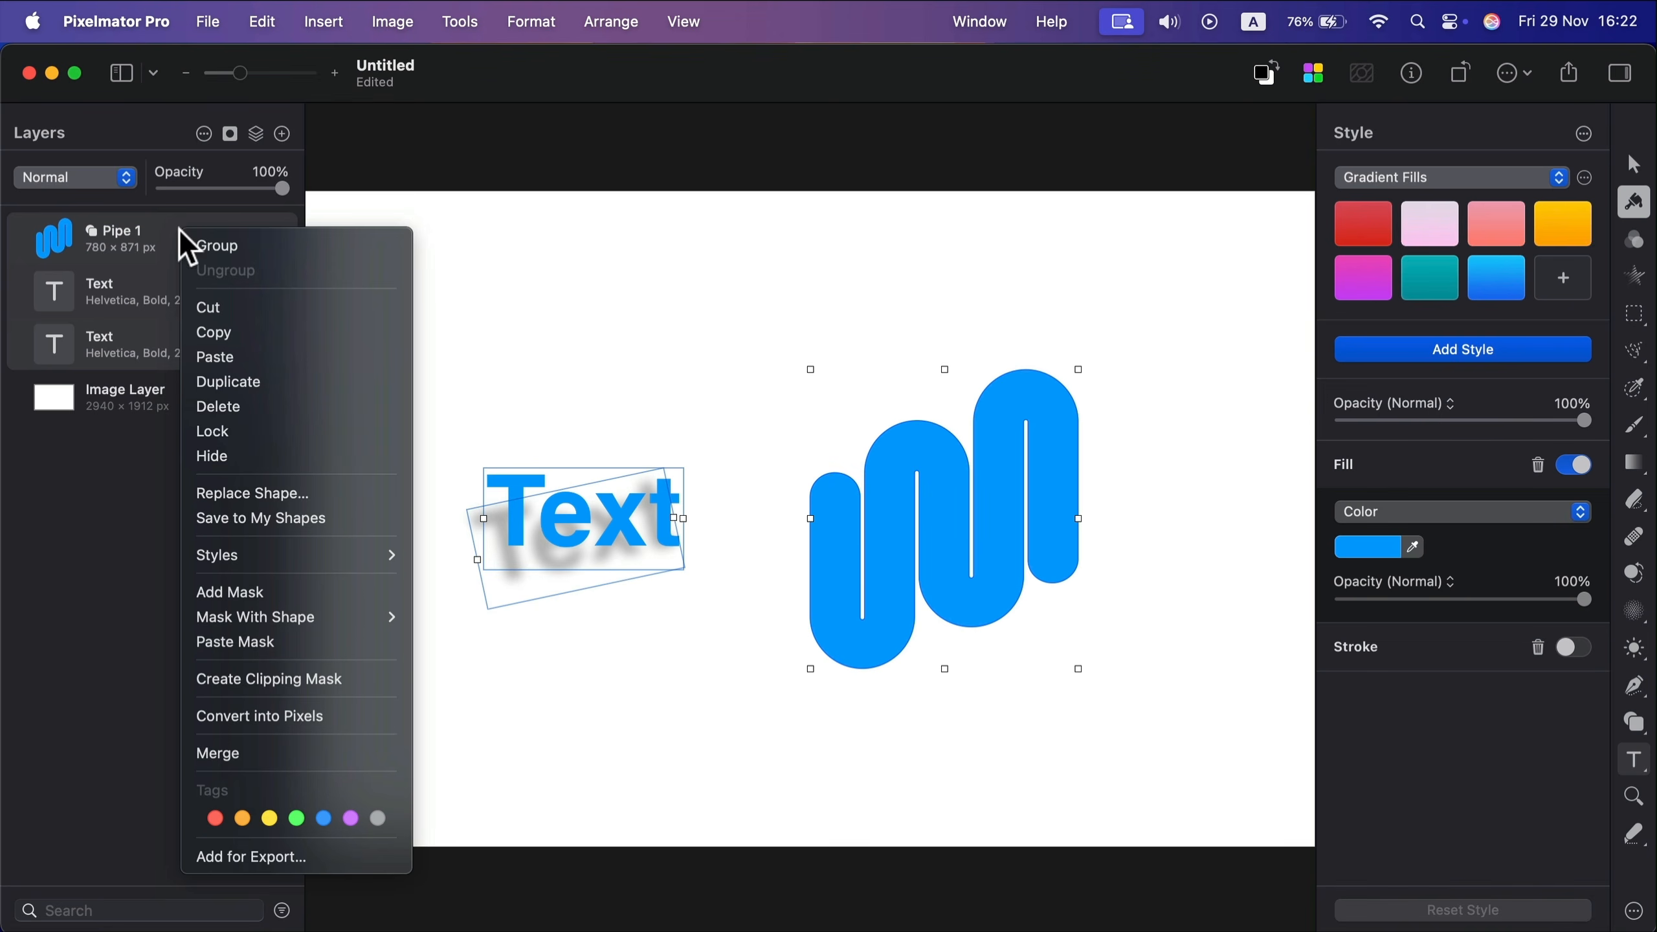
left_click(347, 751)
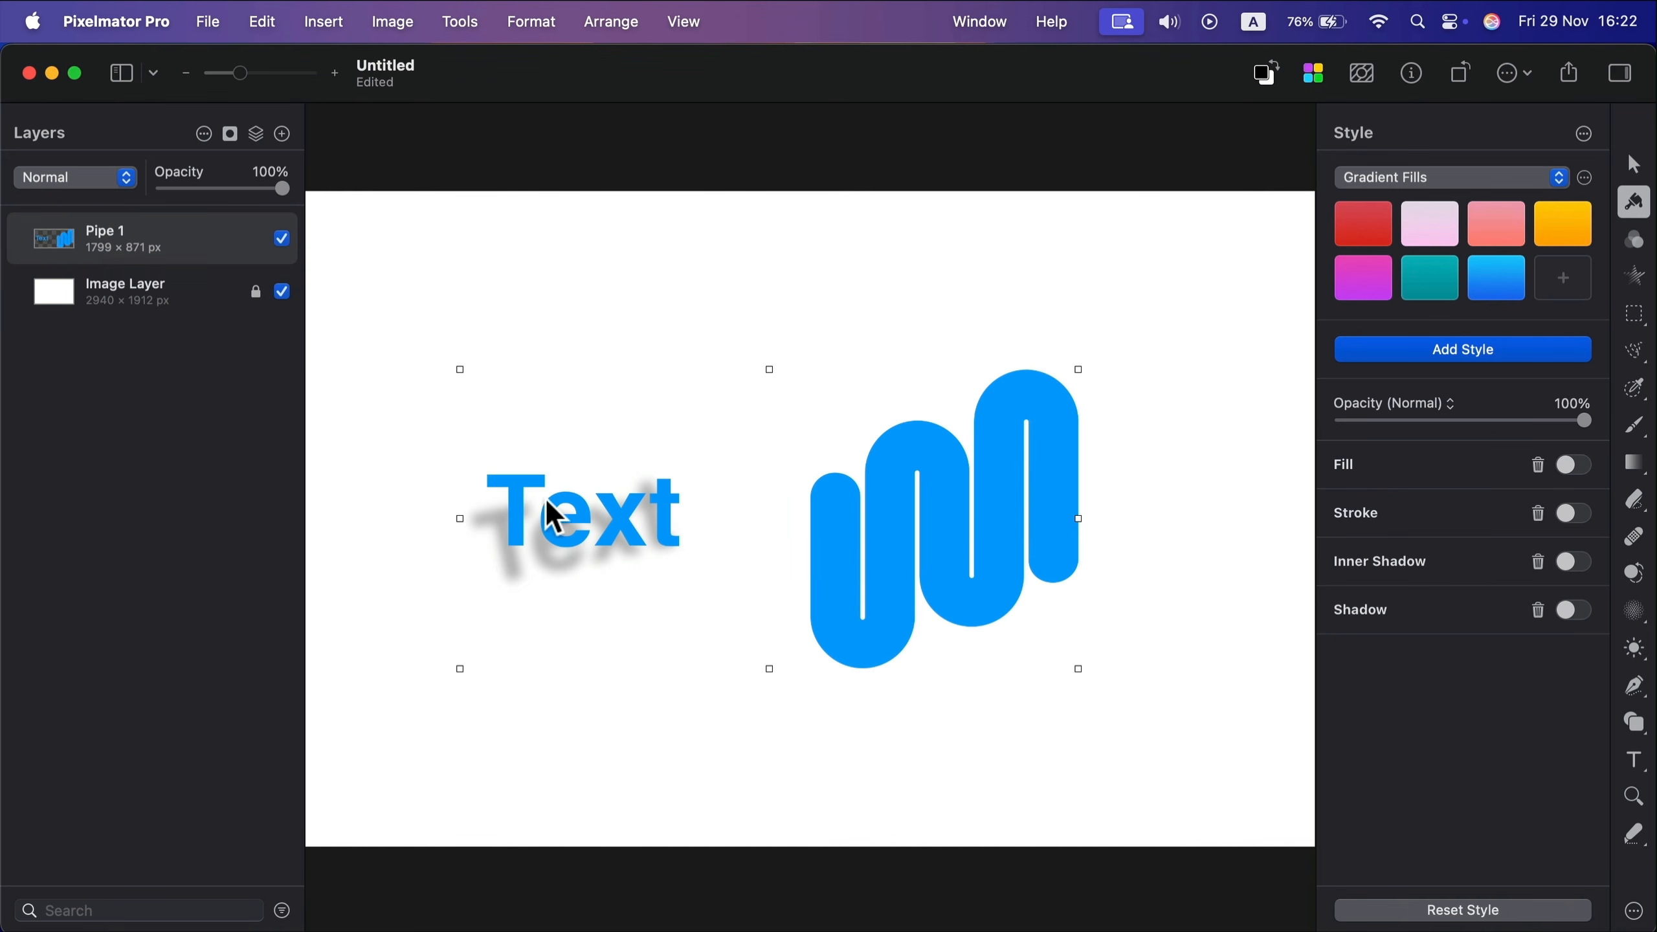
left_click_drag(949, 516, 998, 499)
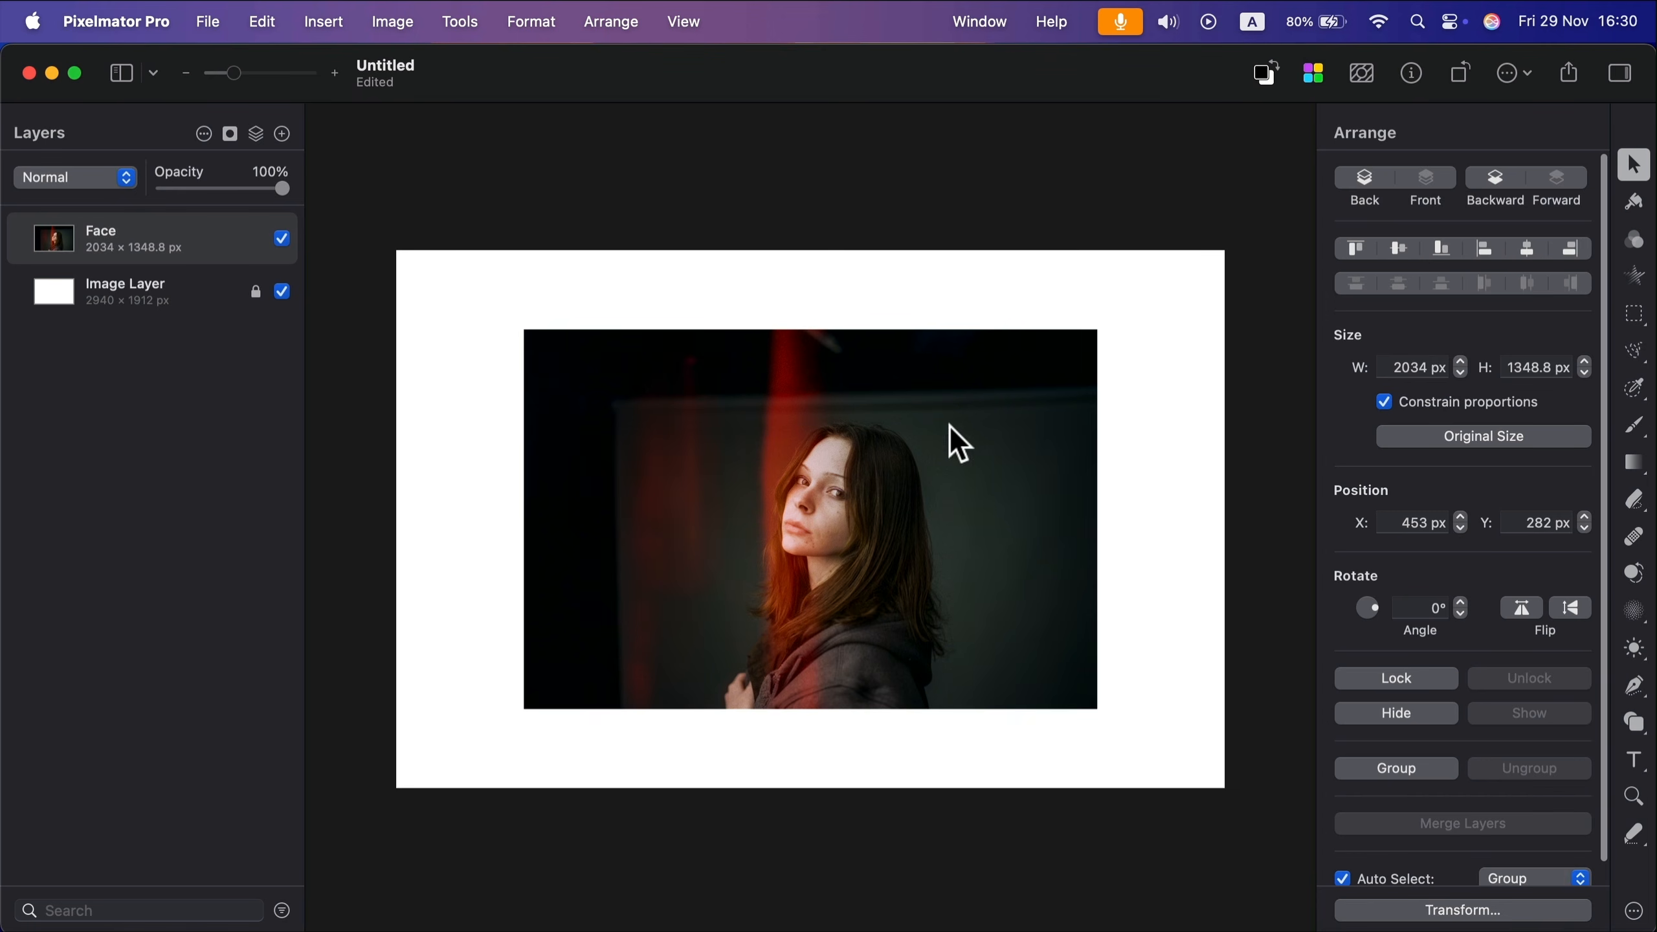
- Flip the Face portrait horizontally and back, and flip it vertically and back to its original orientation
left_click(960, 386)
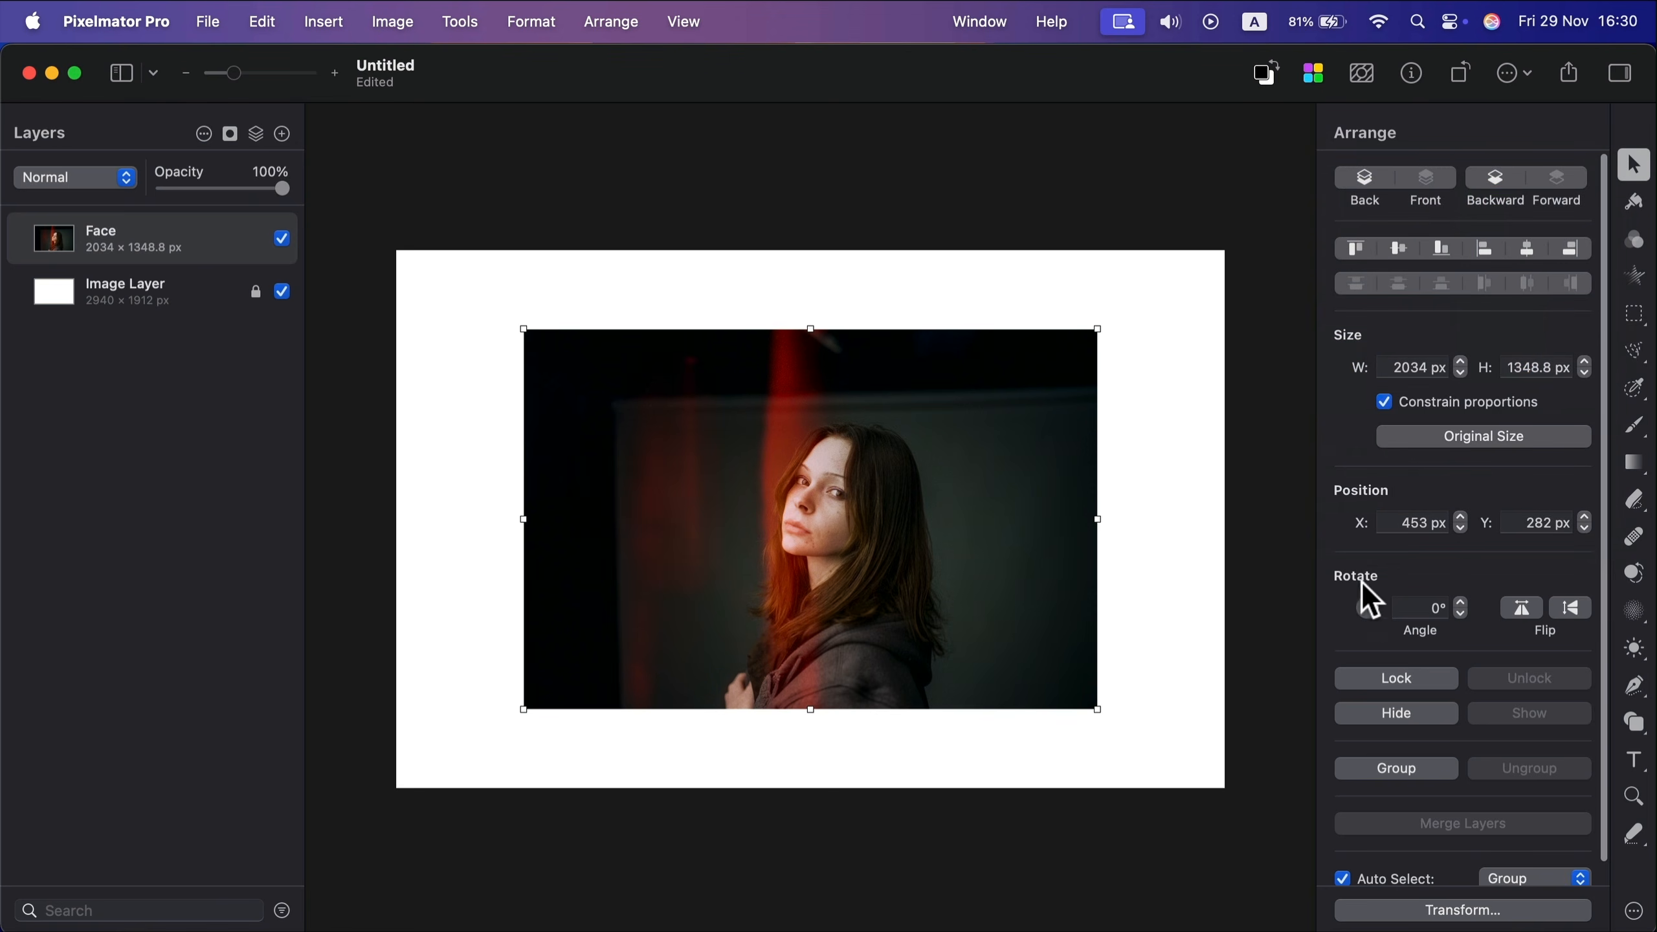
left_click(1522, 609)
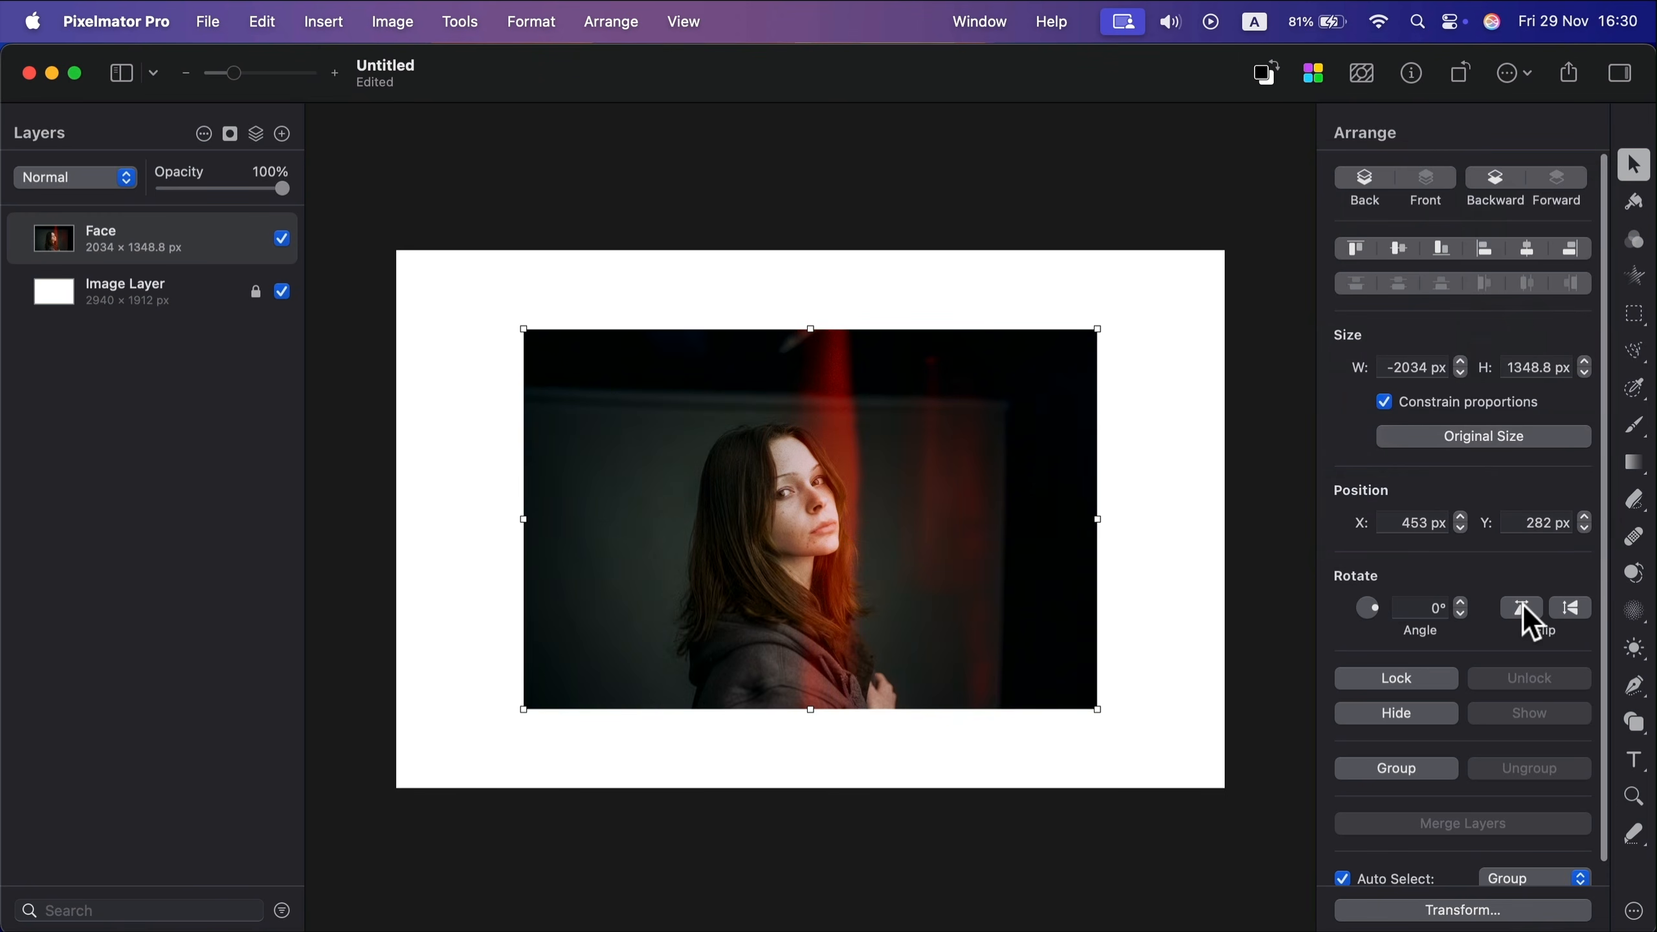
left_click(1523, 605)
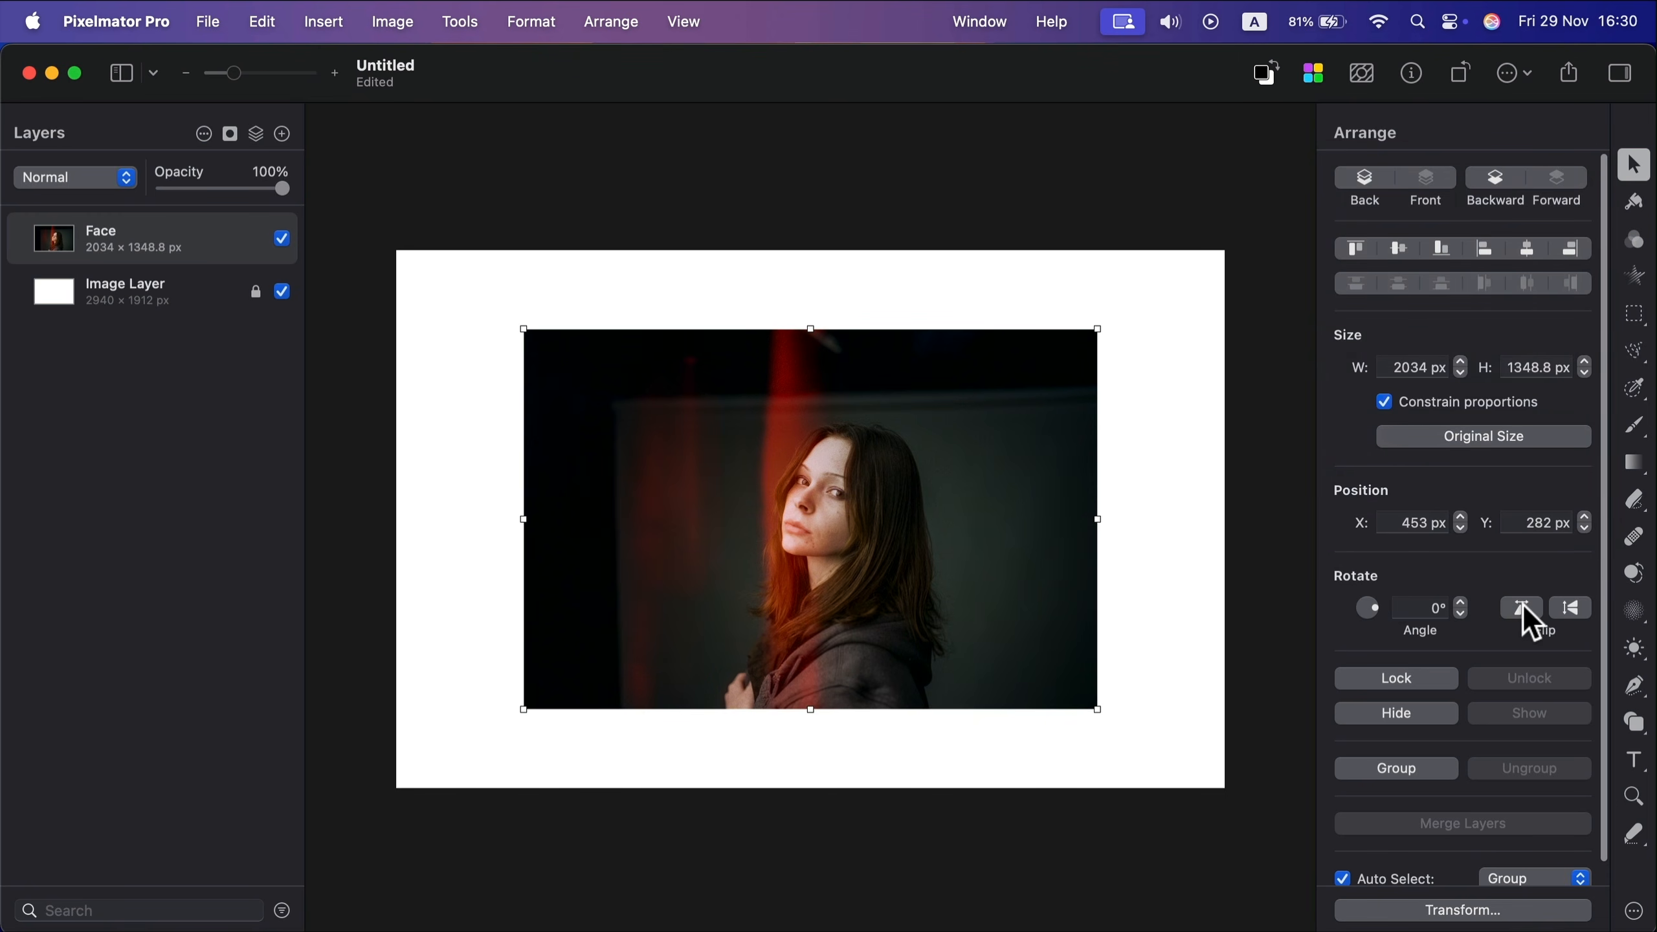
left_click(1579, 610)
left_click(1579, 610)
left_click(1579, 611)
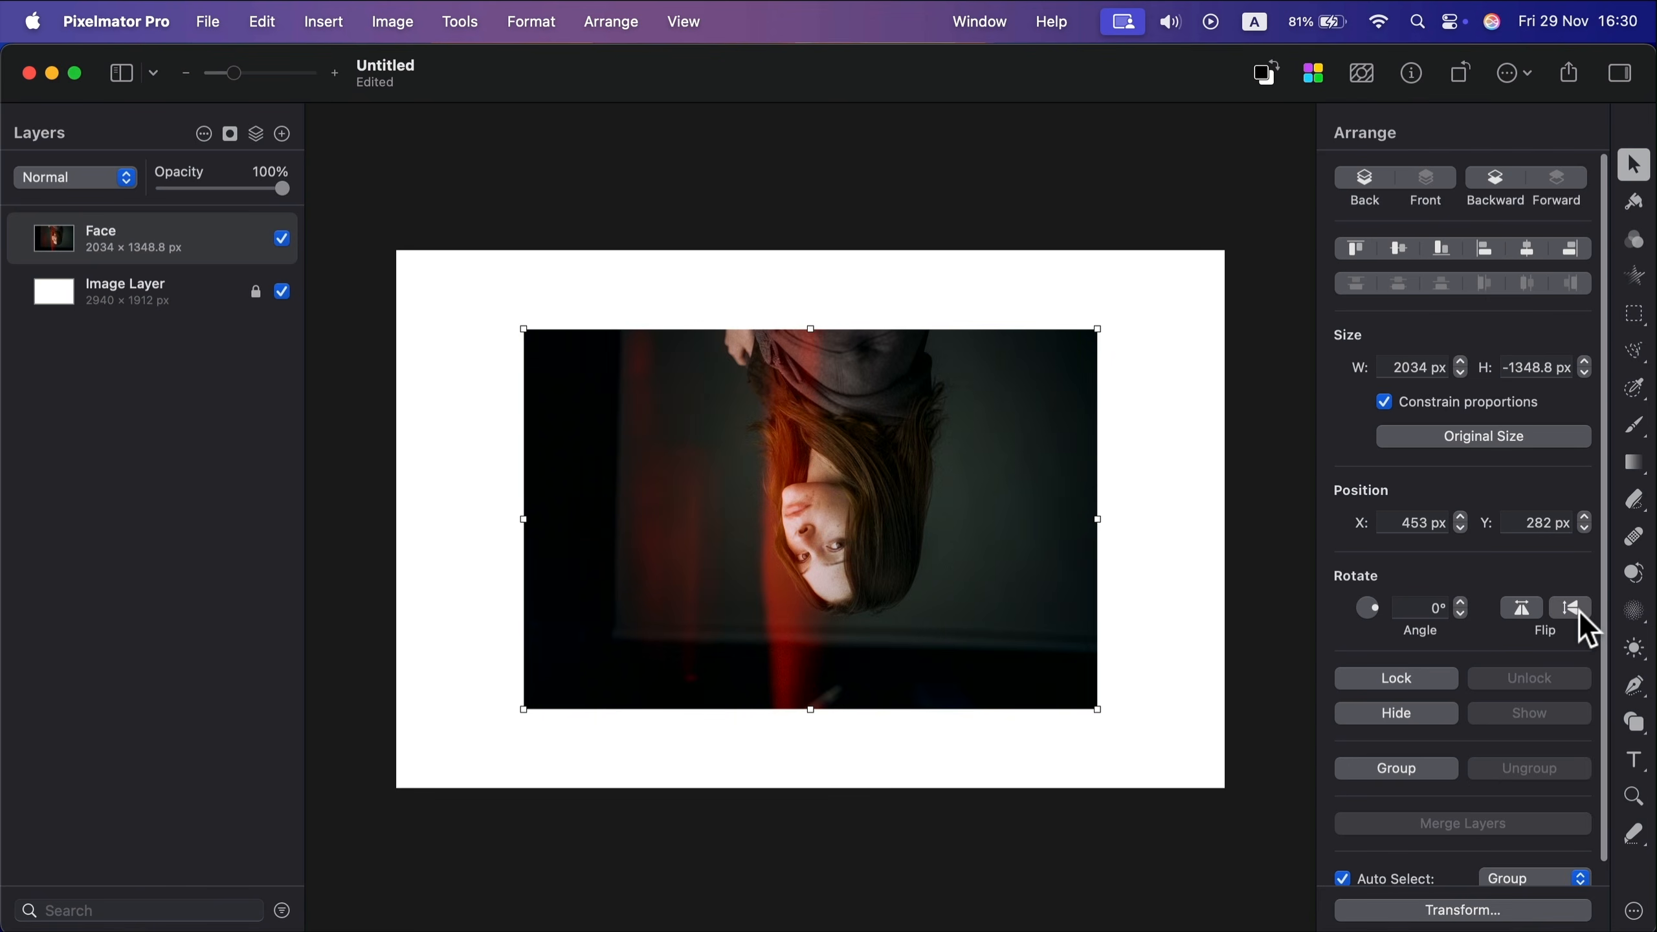
left_click(1568, 609)
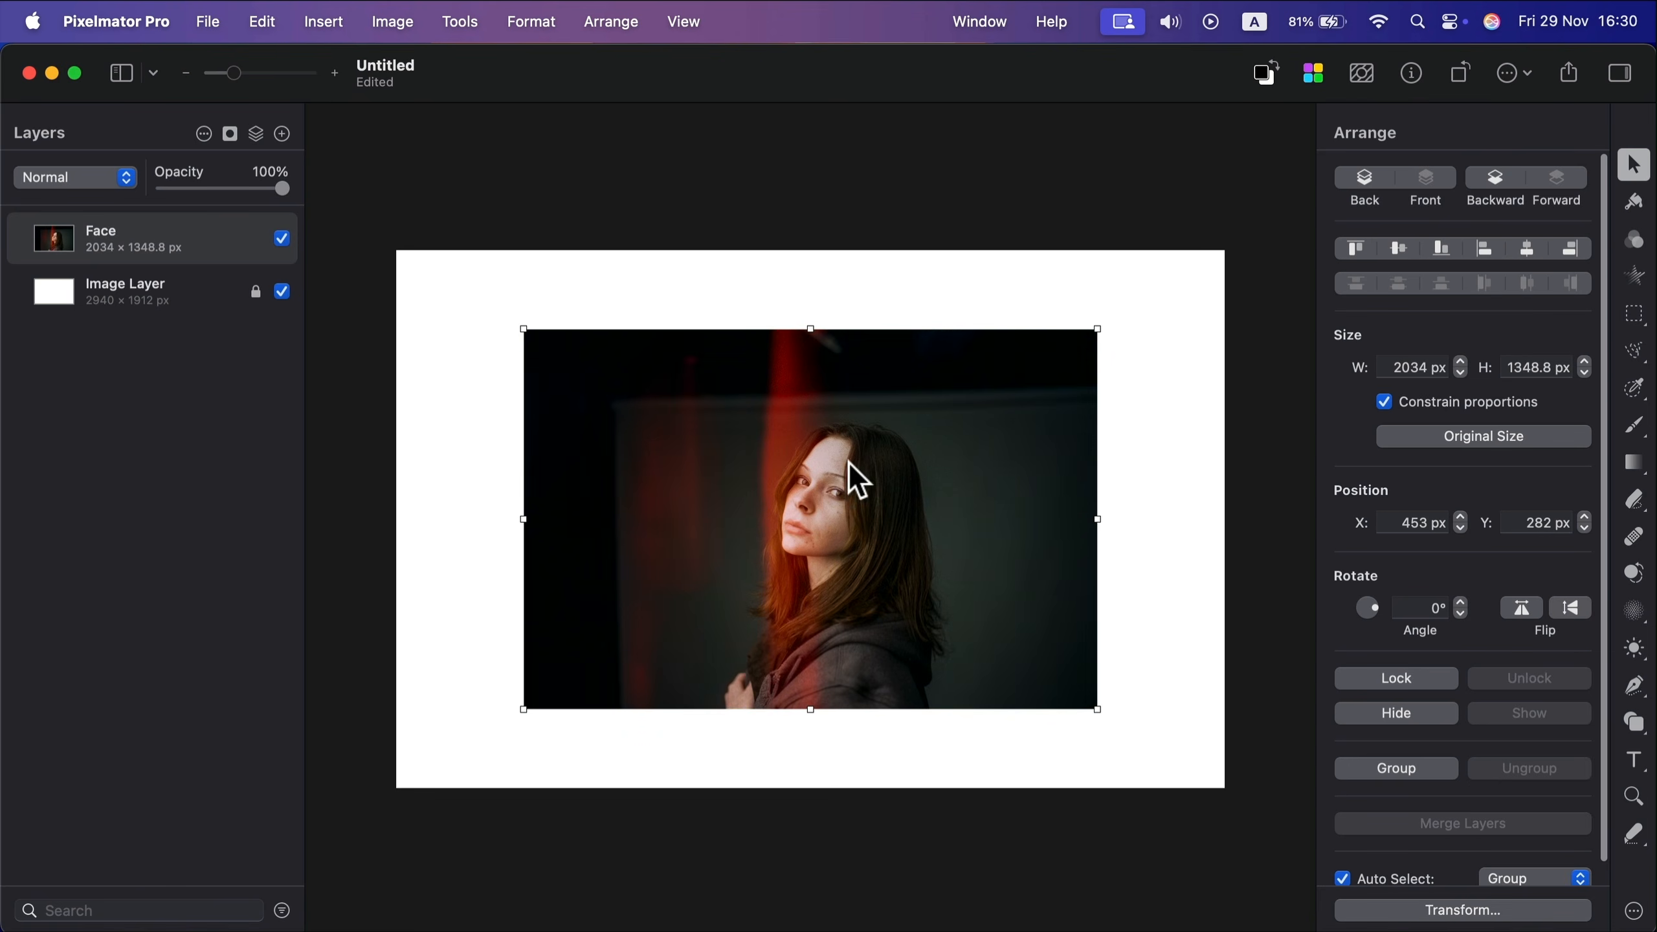
right_click(831, 476)
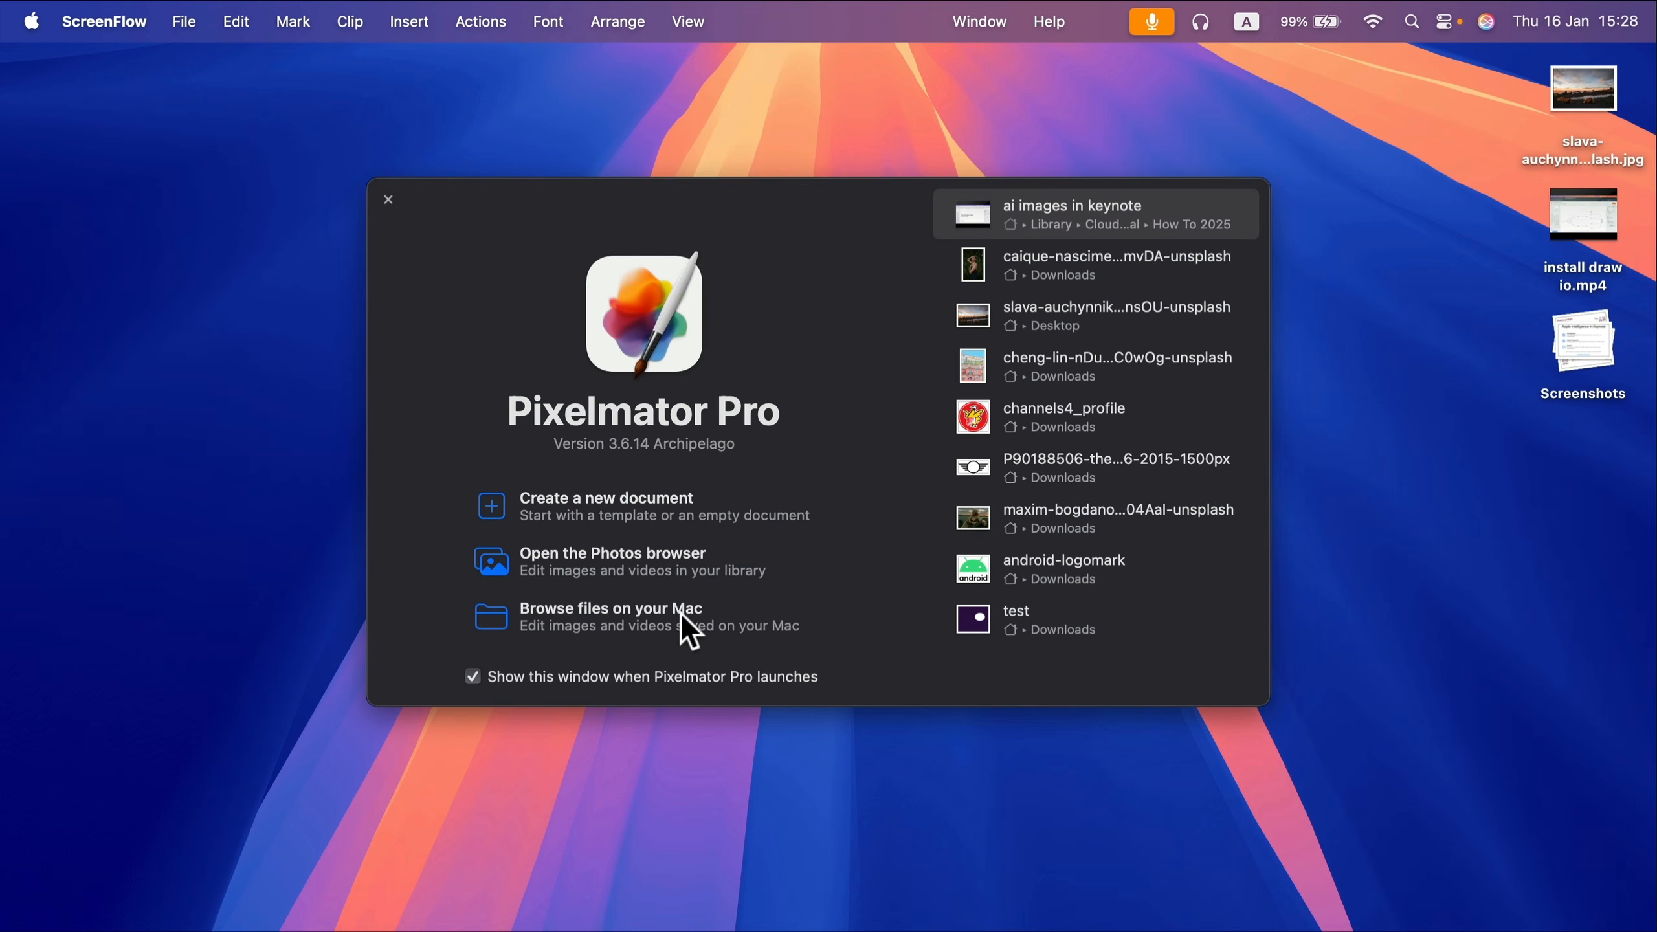
- Open the video "ai images in keynote.mp4" from the How To 2025 folder and briefly play and pause it
left_click(681, 614)
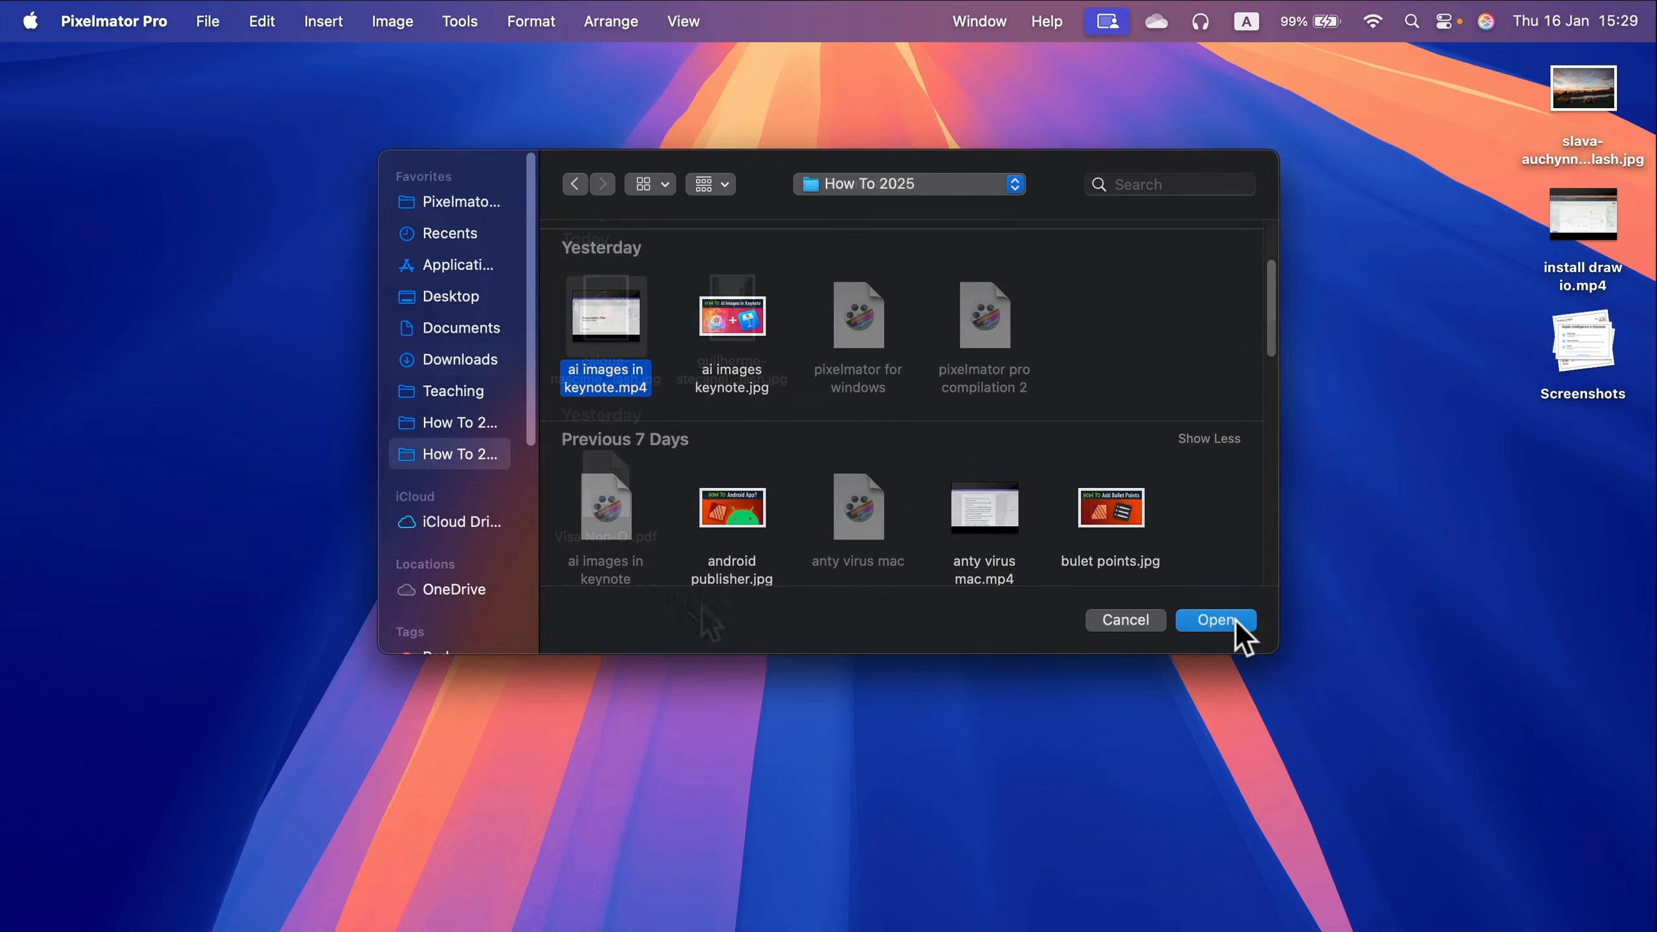
left_click(1225, 621)
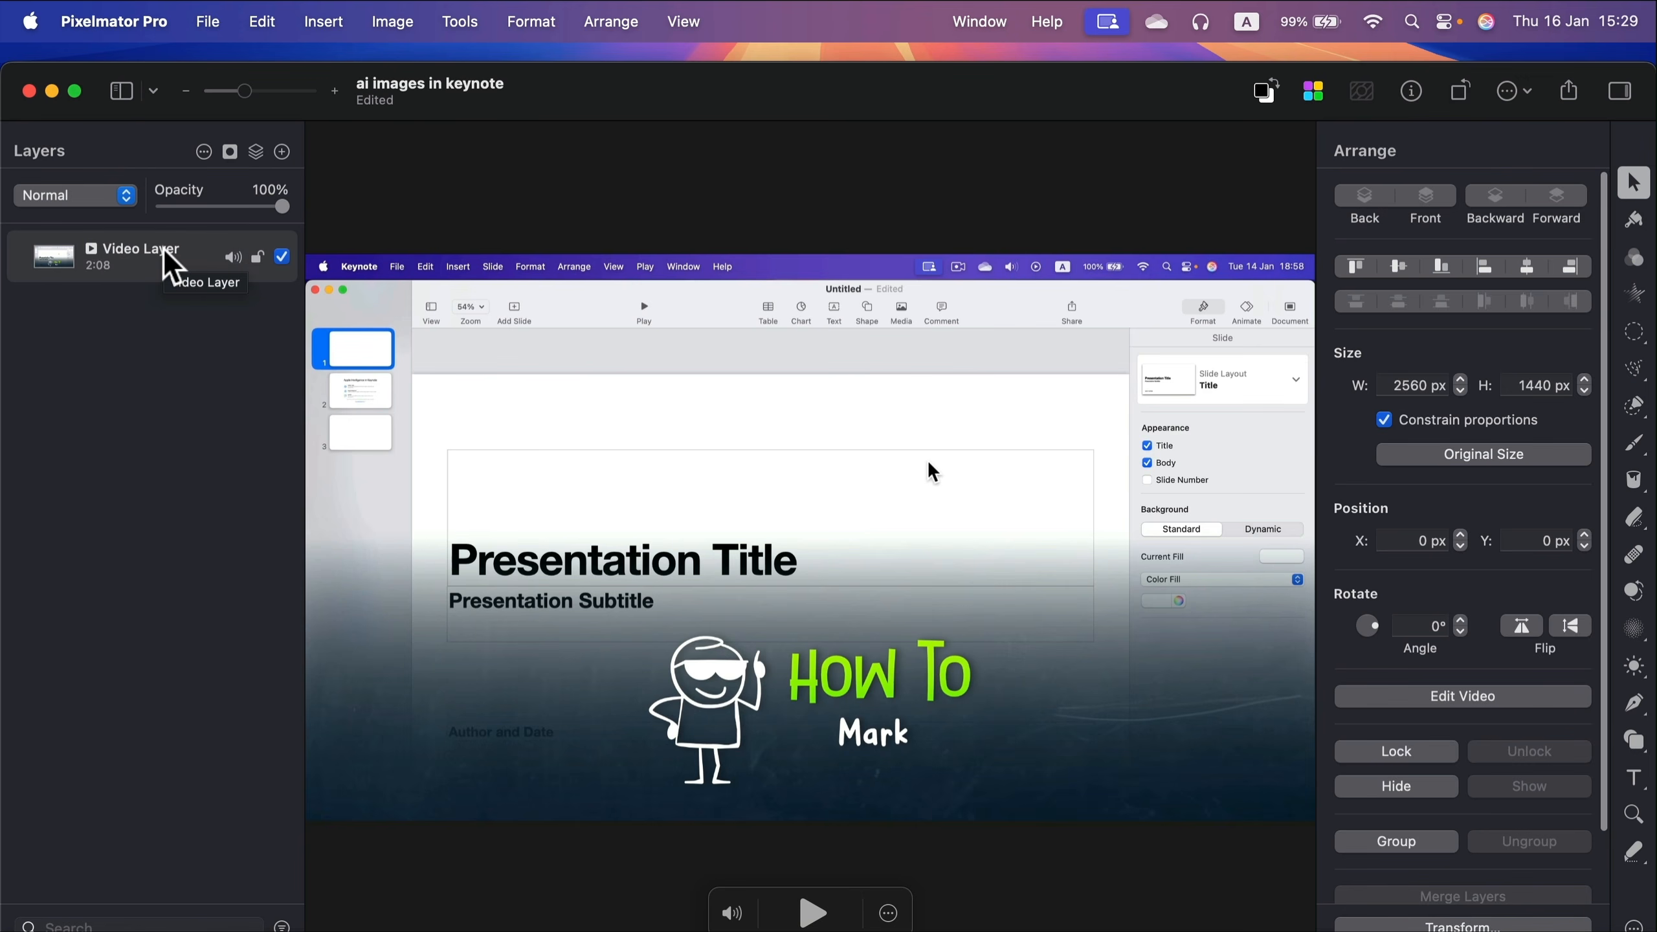
left_click(813, 914)
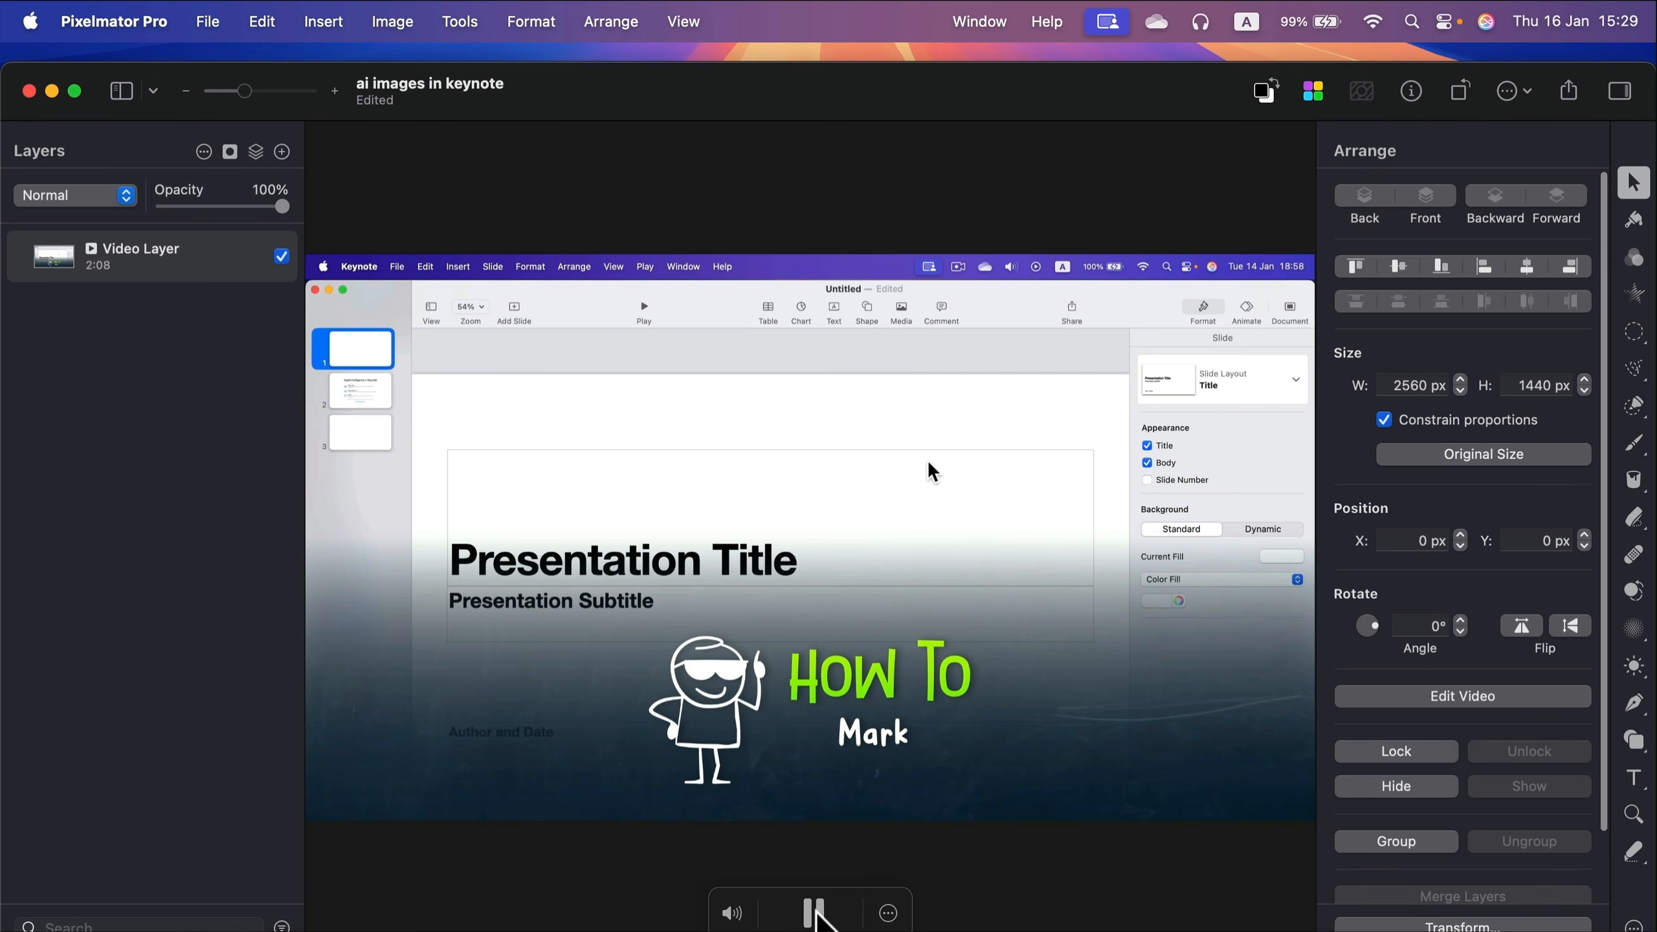
left_click(814, 913)
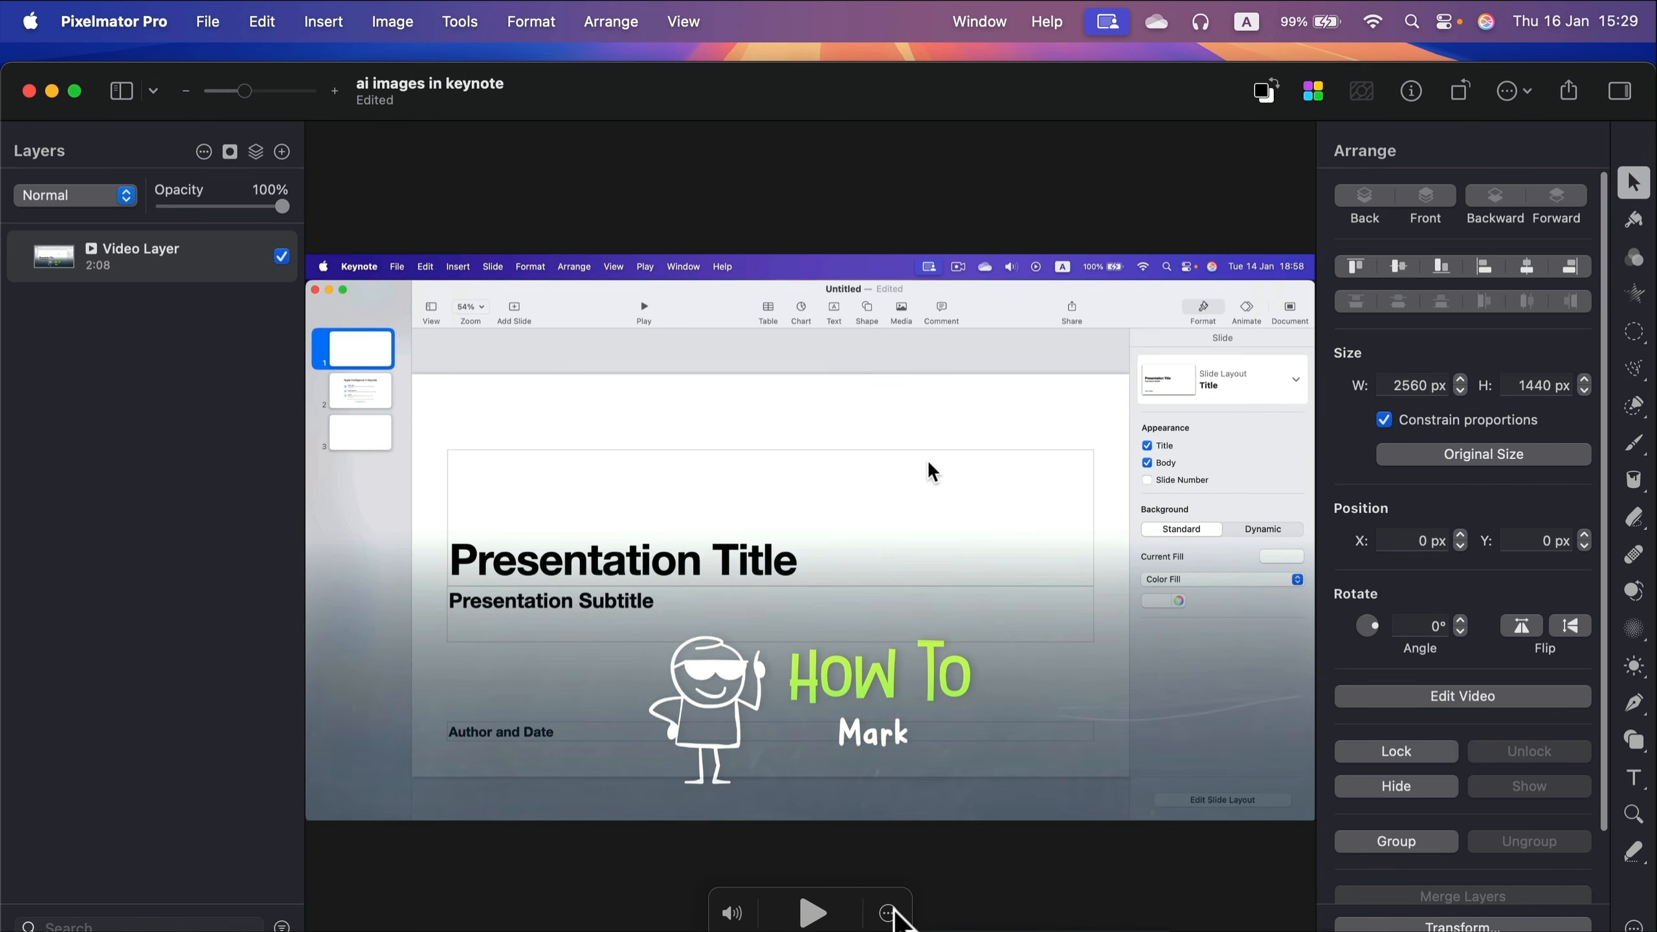
- Trim the video to run from about 00:00:09.676 to 00:01:47.583 and mute its audio
left_click(894, 910)
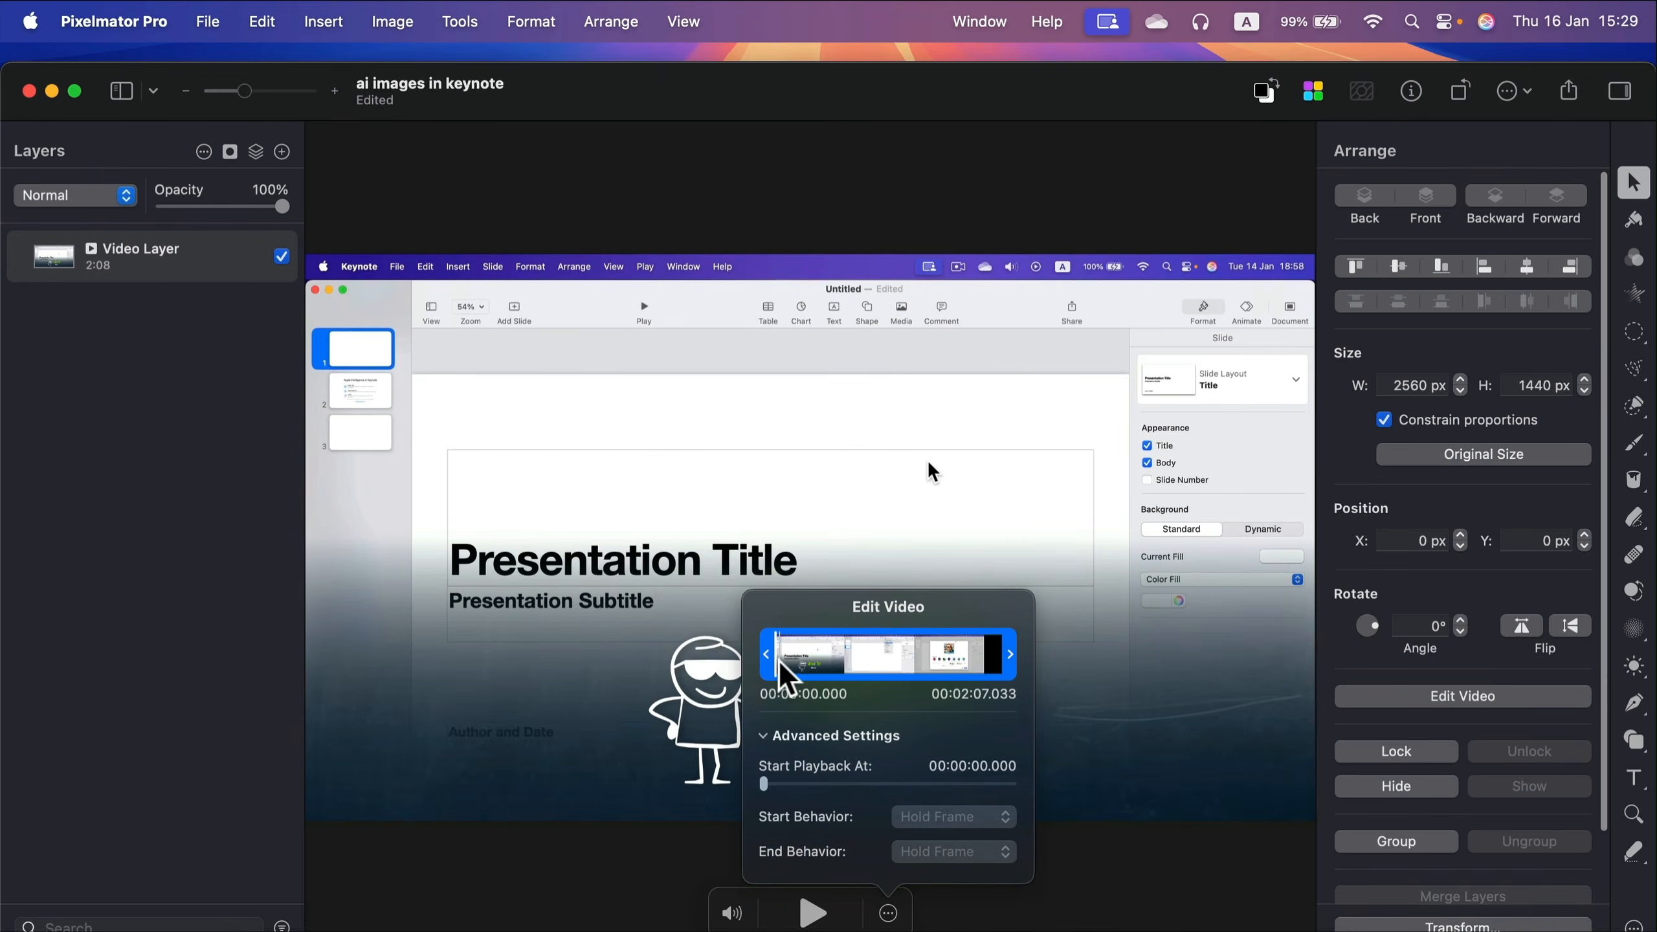
left_click_drag(779, 663, 788, 654)
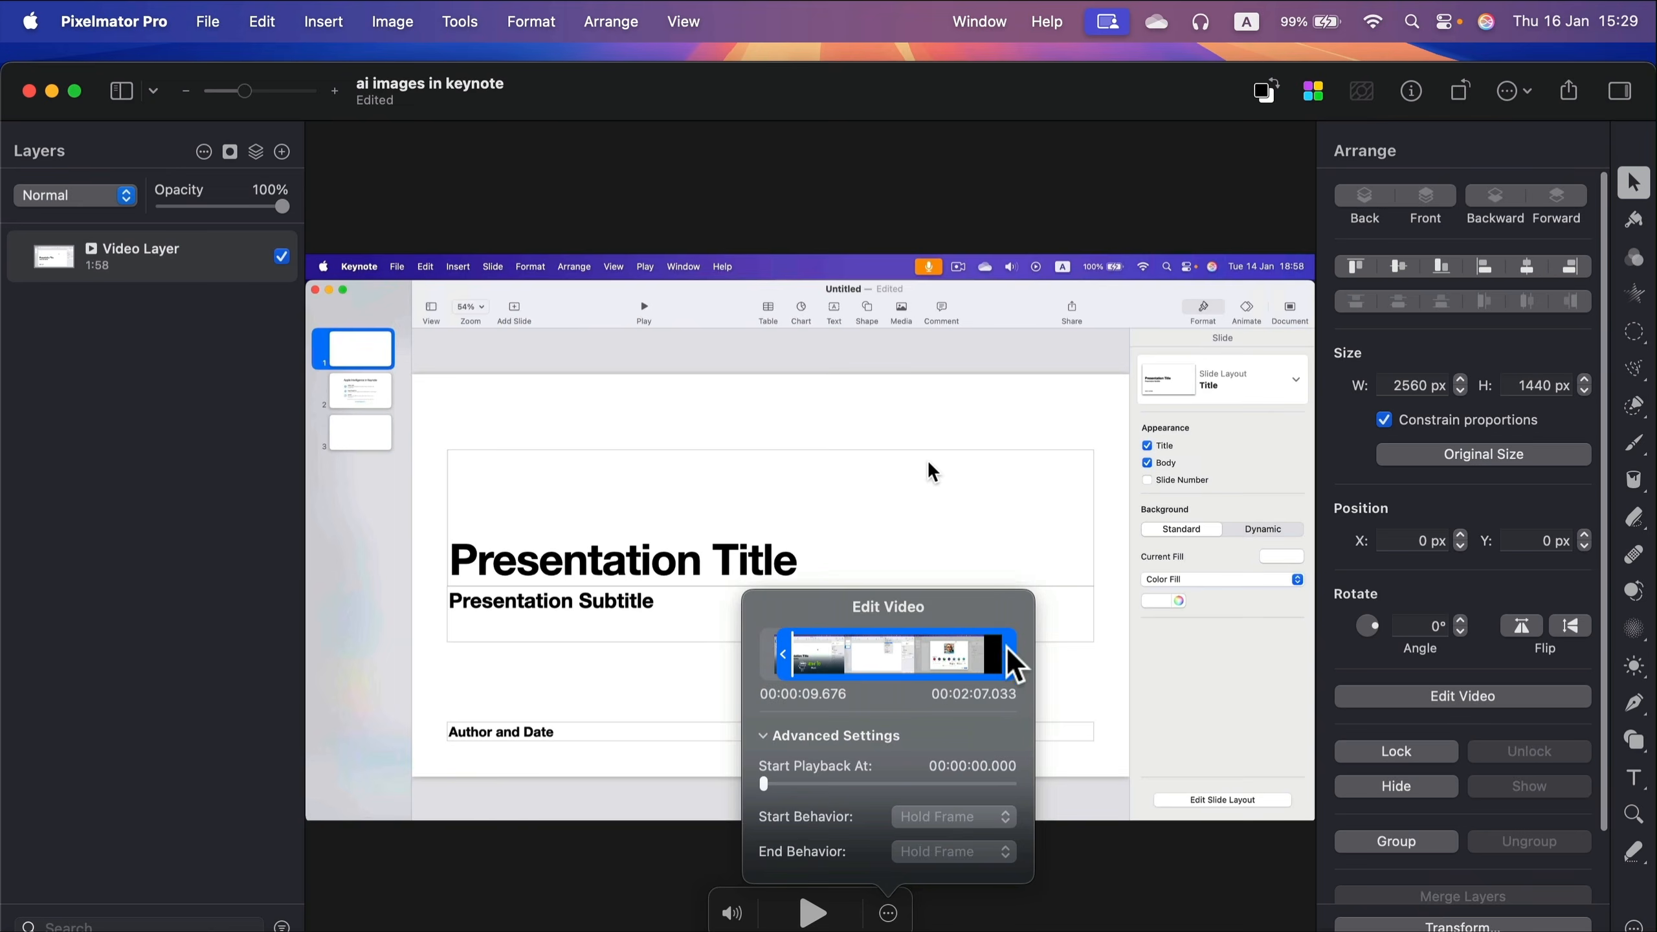
left_click_drag(1010, 653, 975, 651)
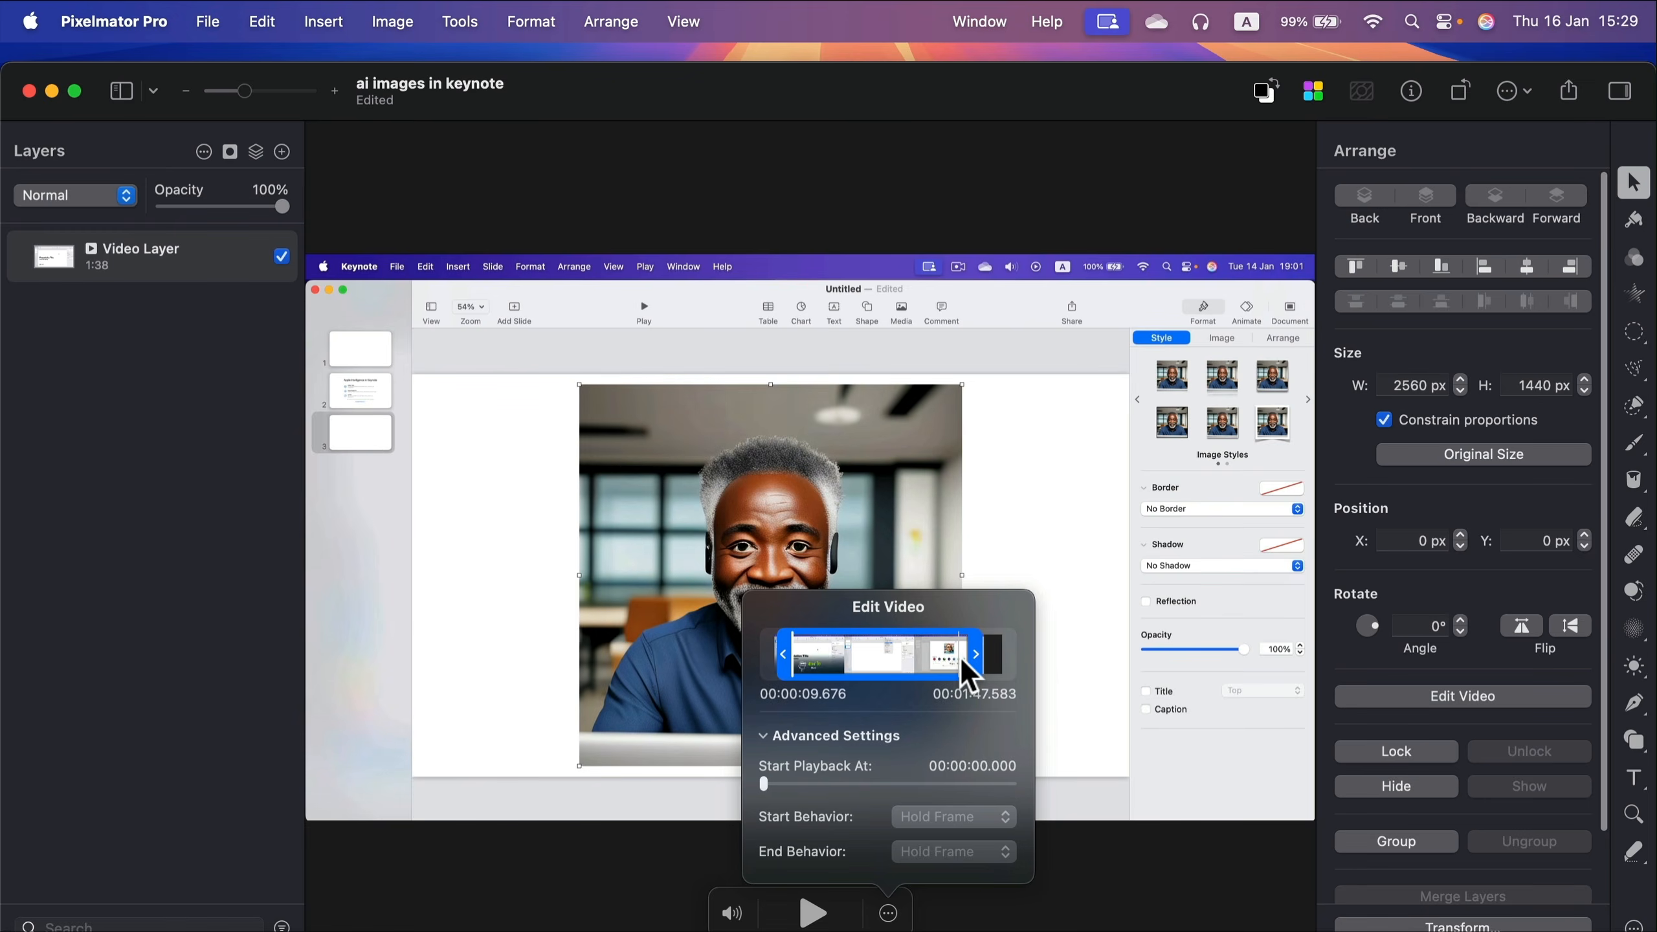
left_click(754, 895)
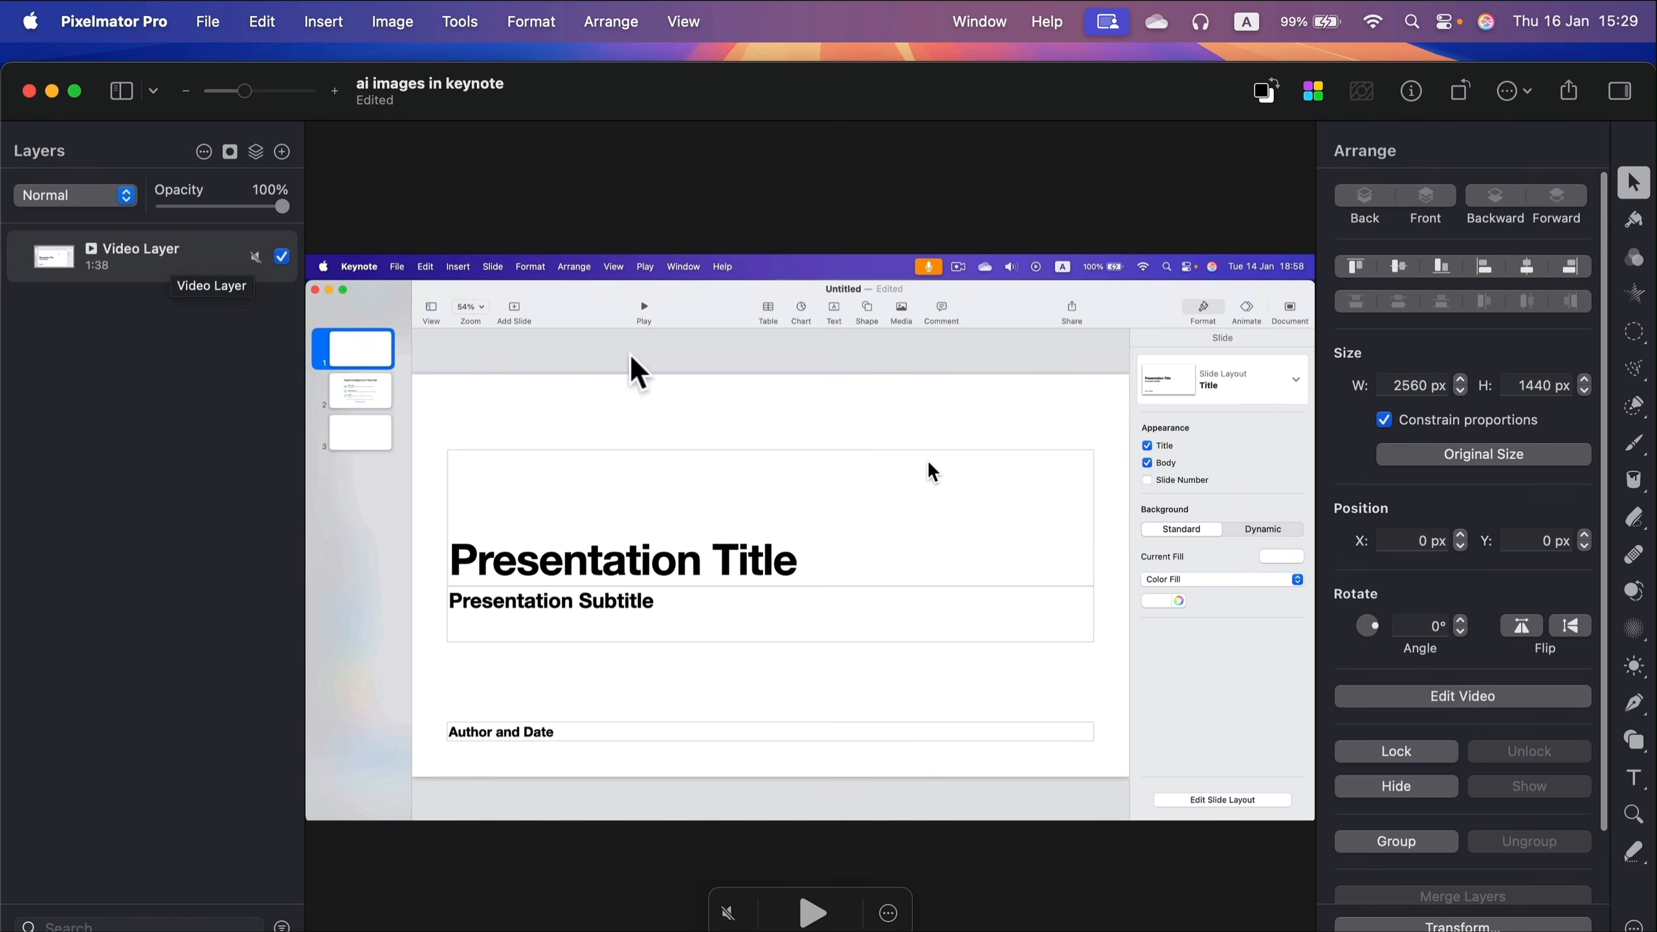
- Add the text "watermark" over the video and place it in the frame's lower-right corner
left_click(1633, 778)
left_click(762, 400)
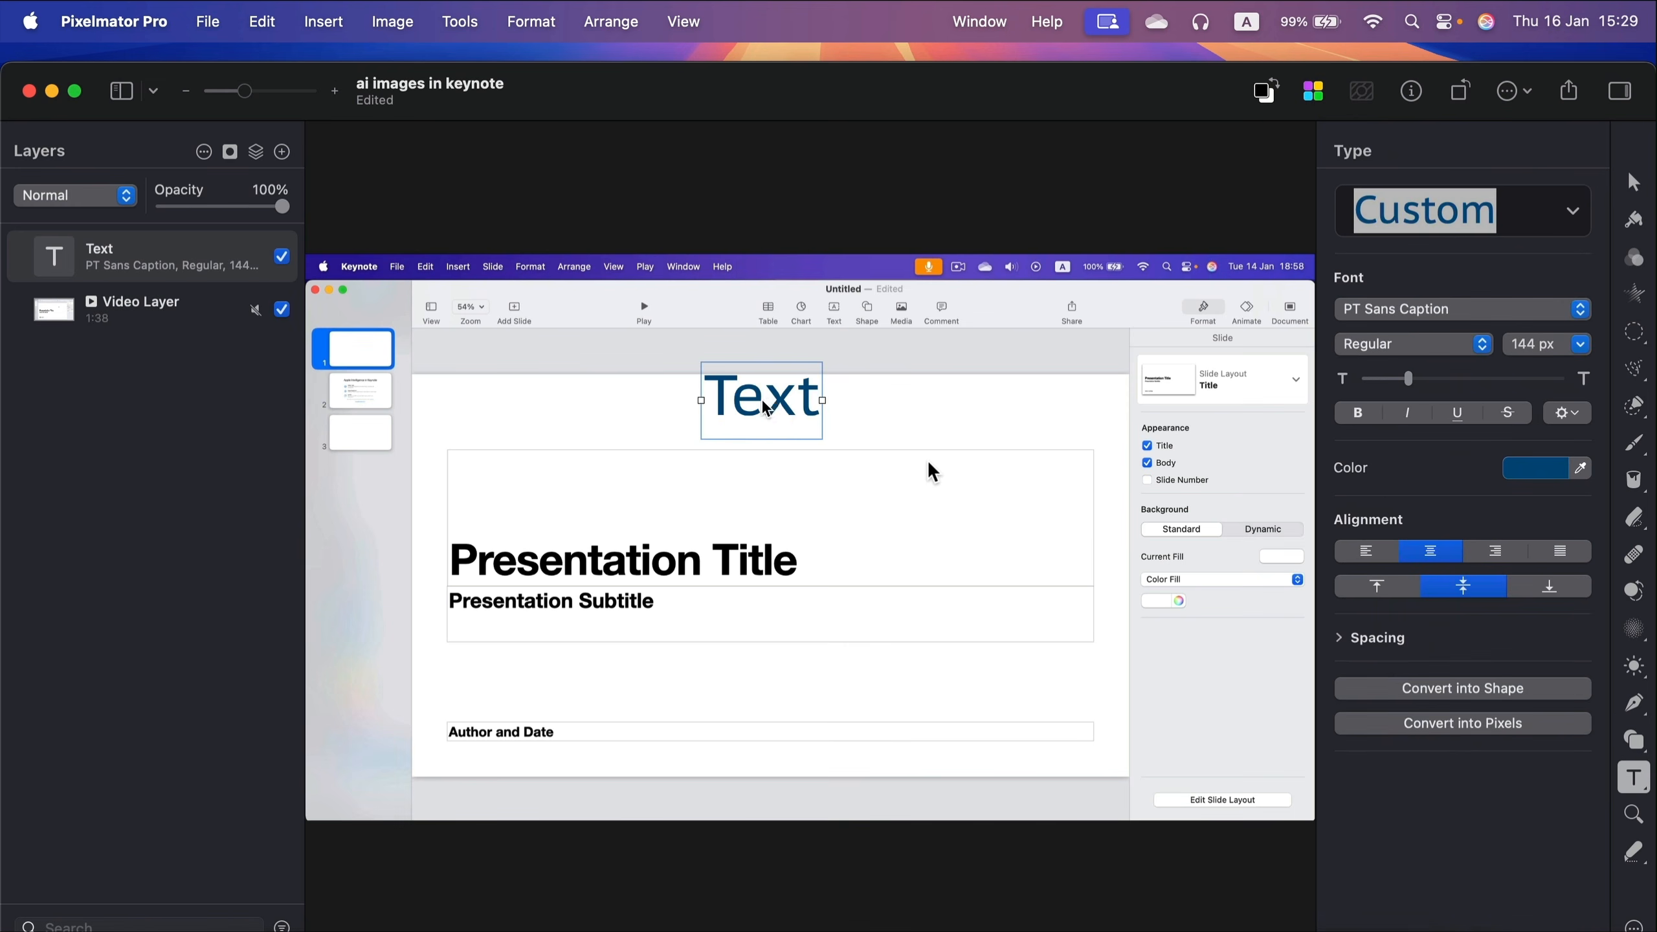
double_click(773, 414)
type("wat")
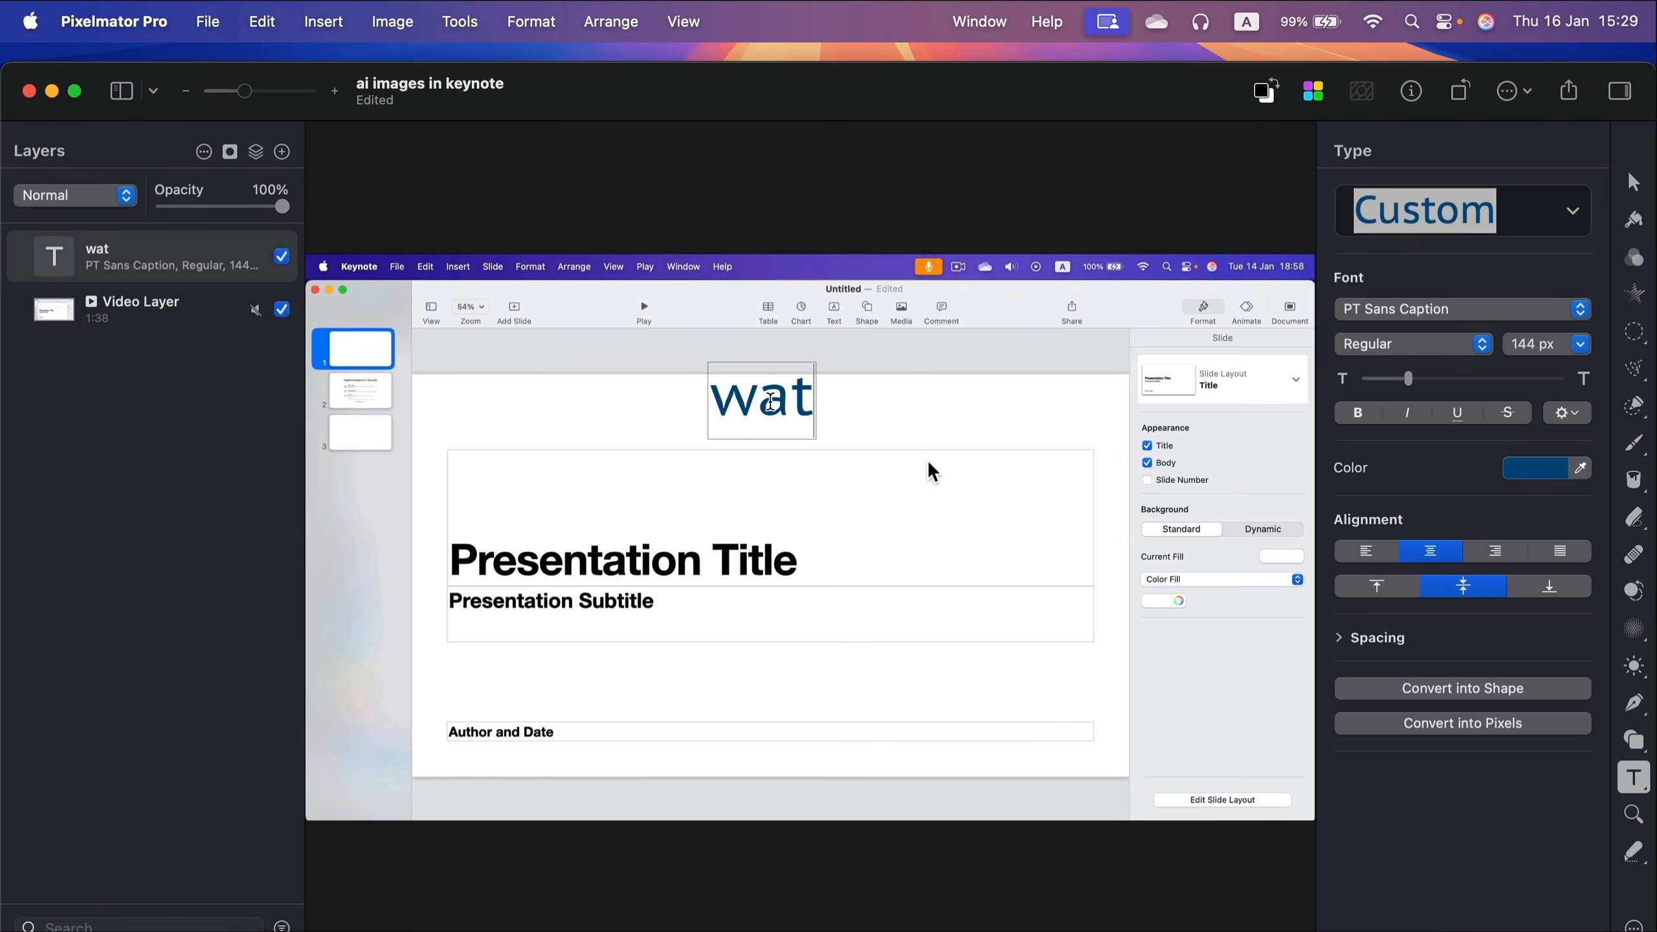
type("ermark")
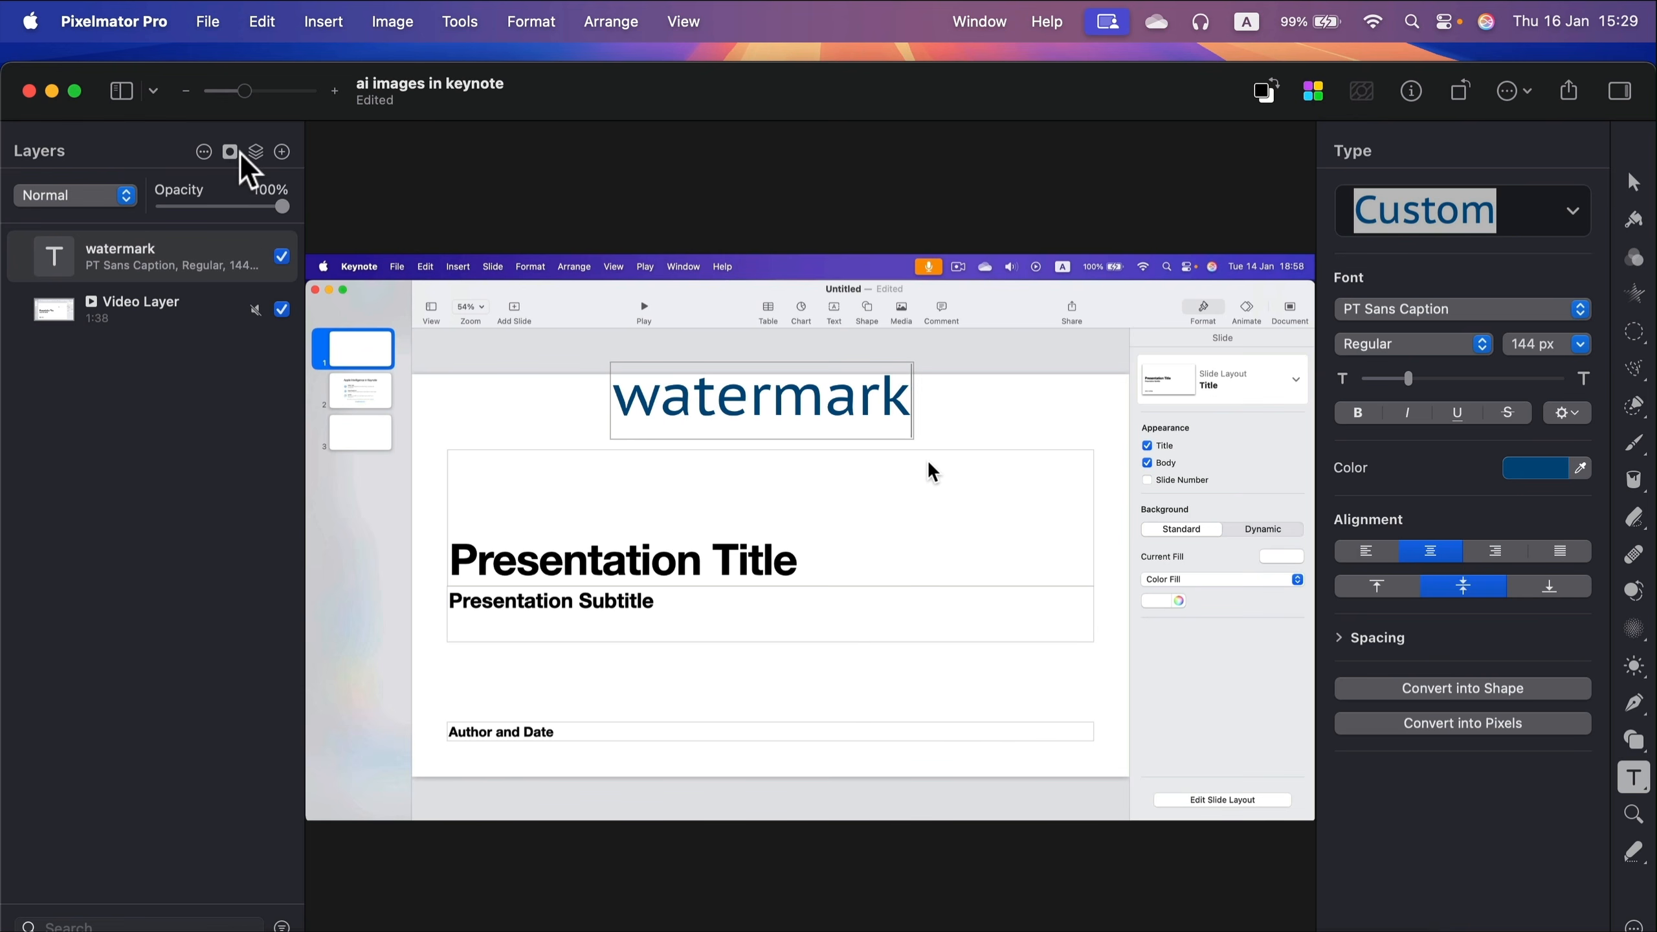
left_click(1633, 183)
left_click_drag(845, 408, 1223, 764)
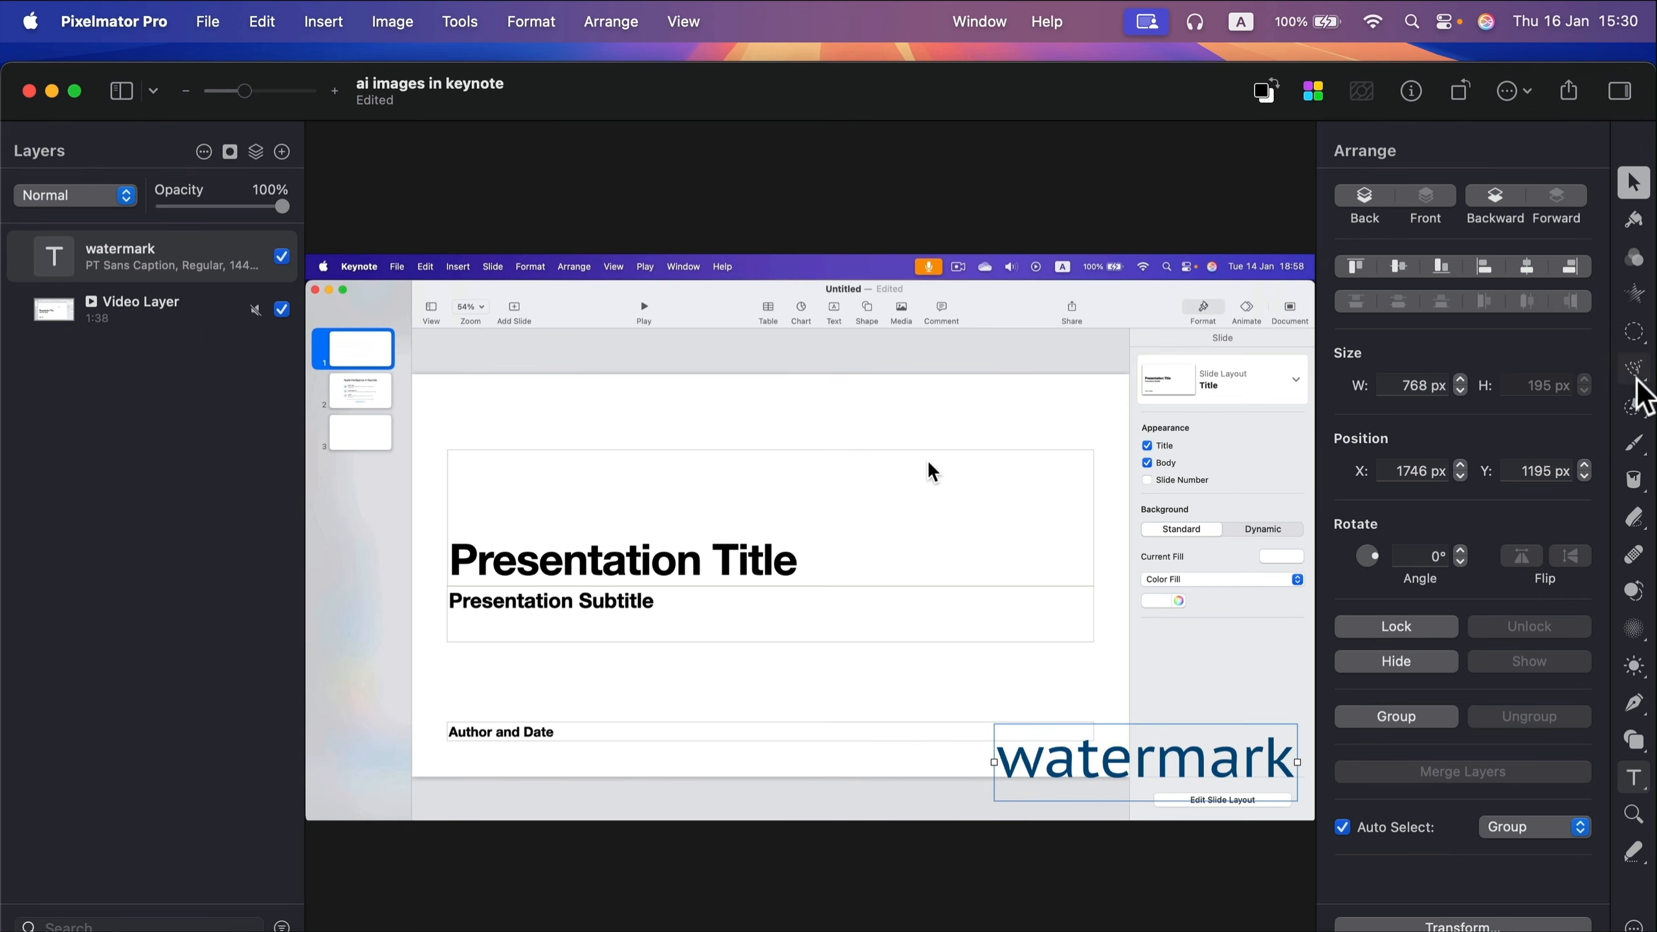
- Apply the second Landscape color preset to the video layer and set Exposure to 8% and Highlights to about -91%
left_click(186, 314)
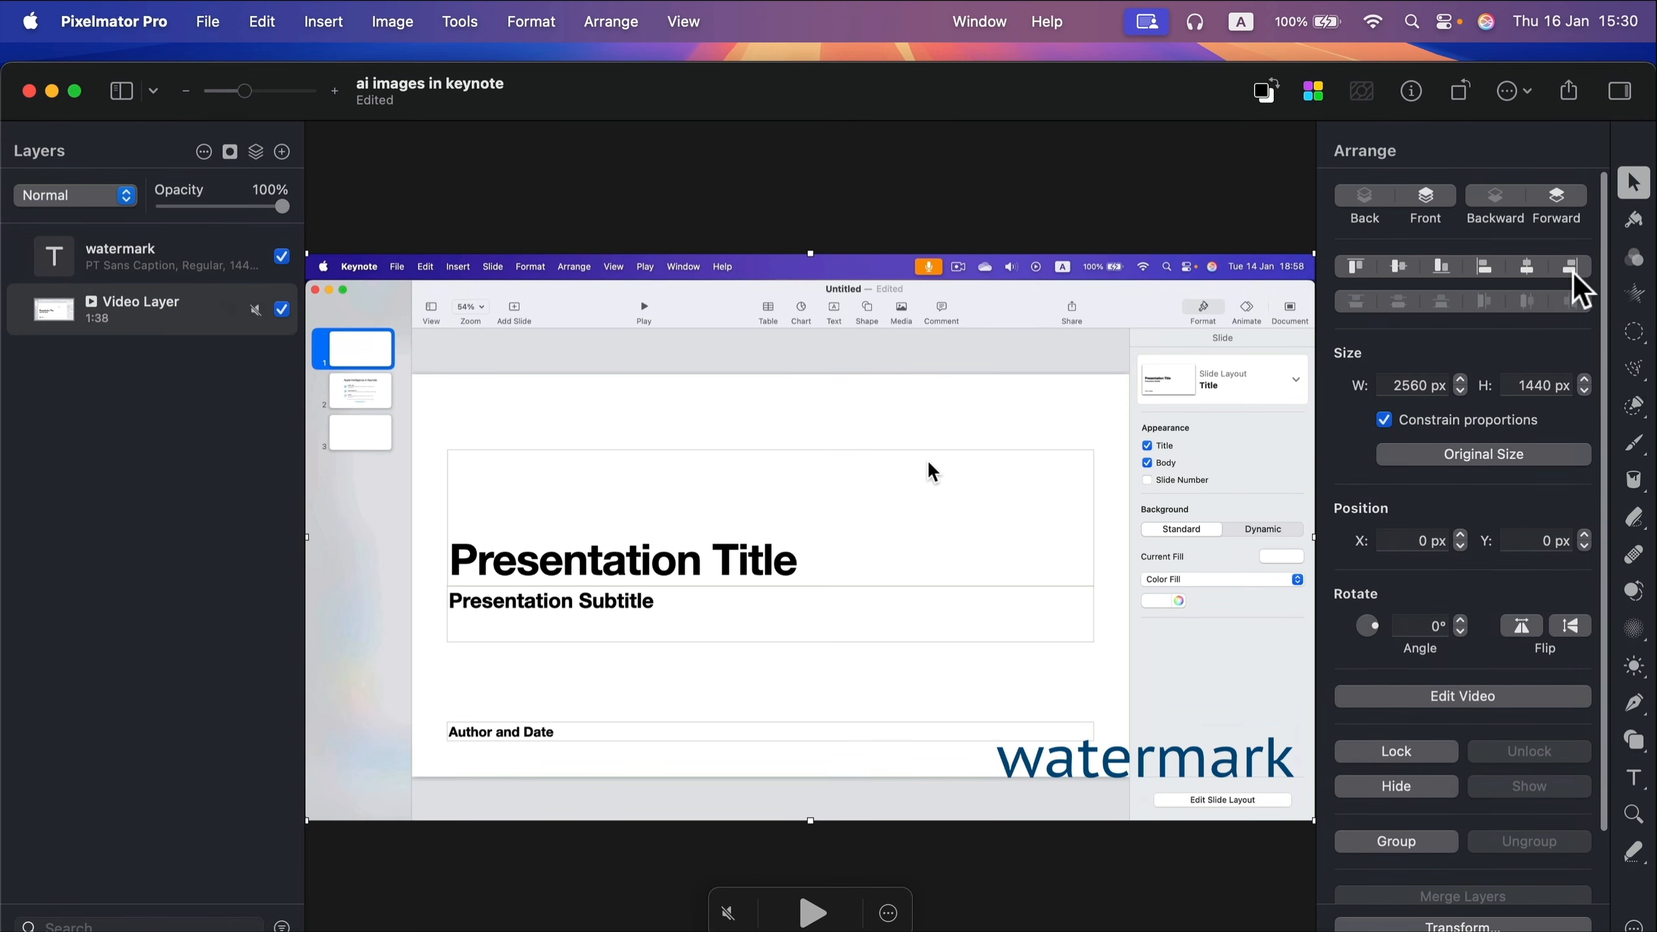
left_click(1635, 258)
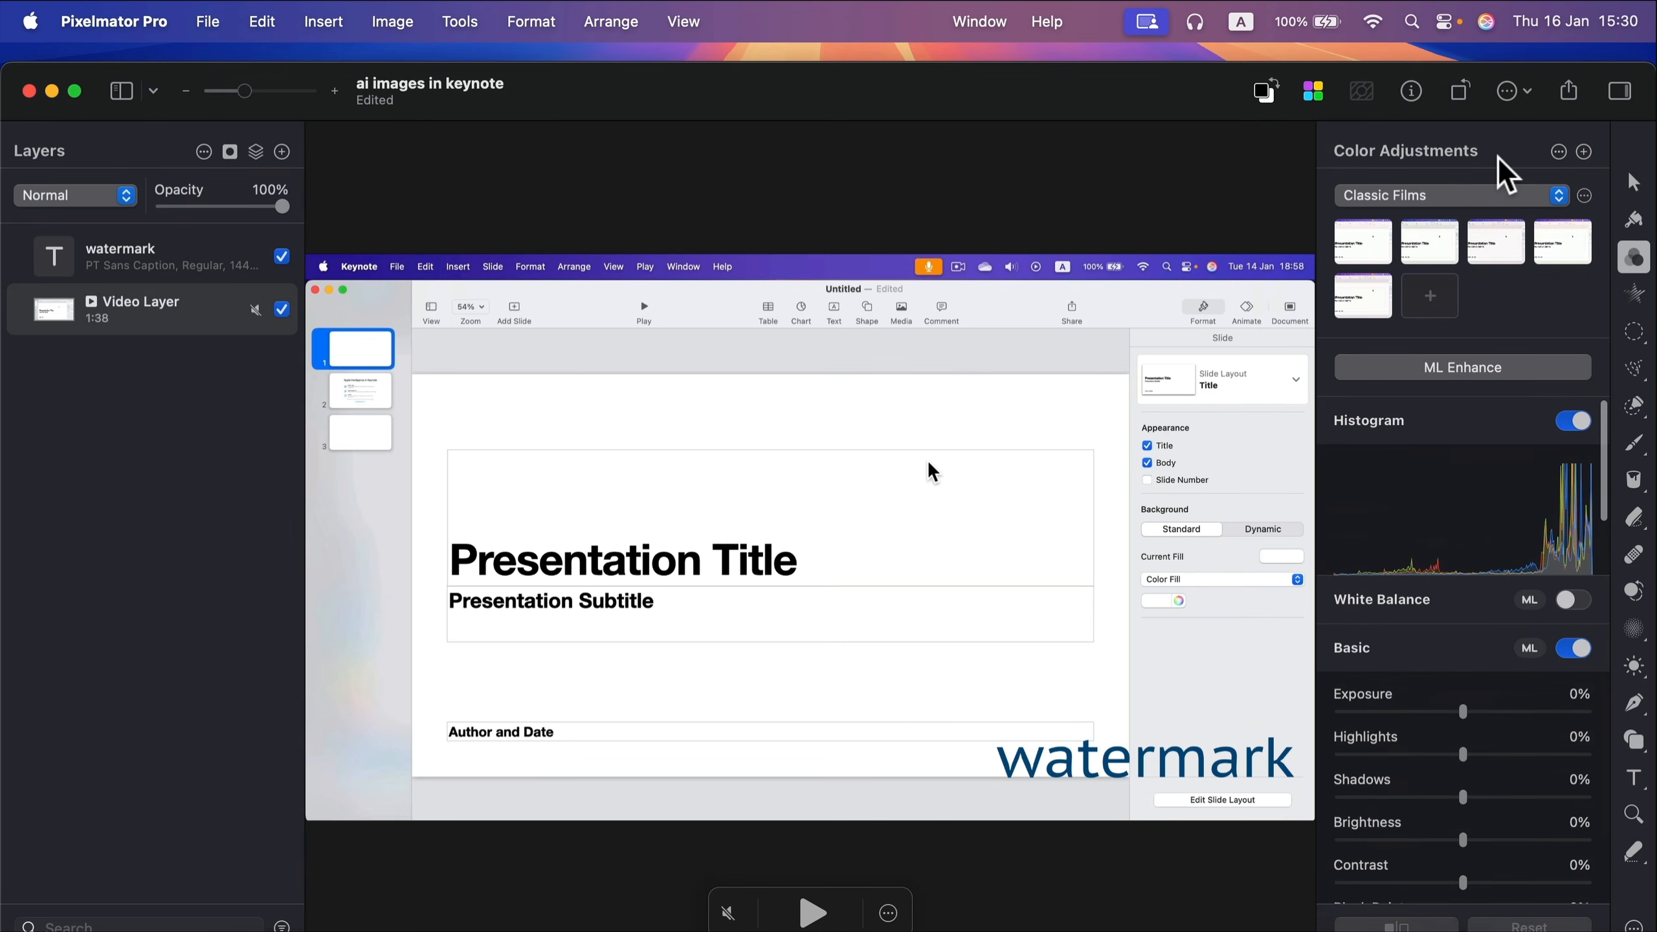
left_click(1515, 196)
left_click(1500, 258)
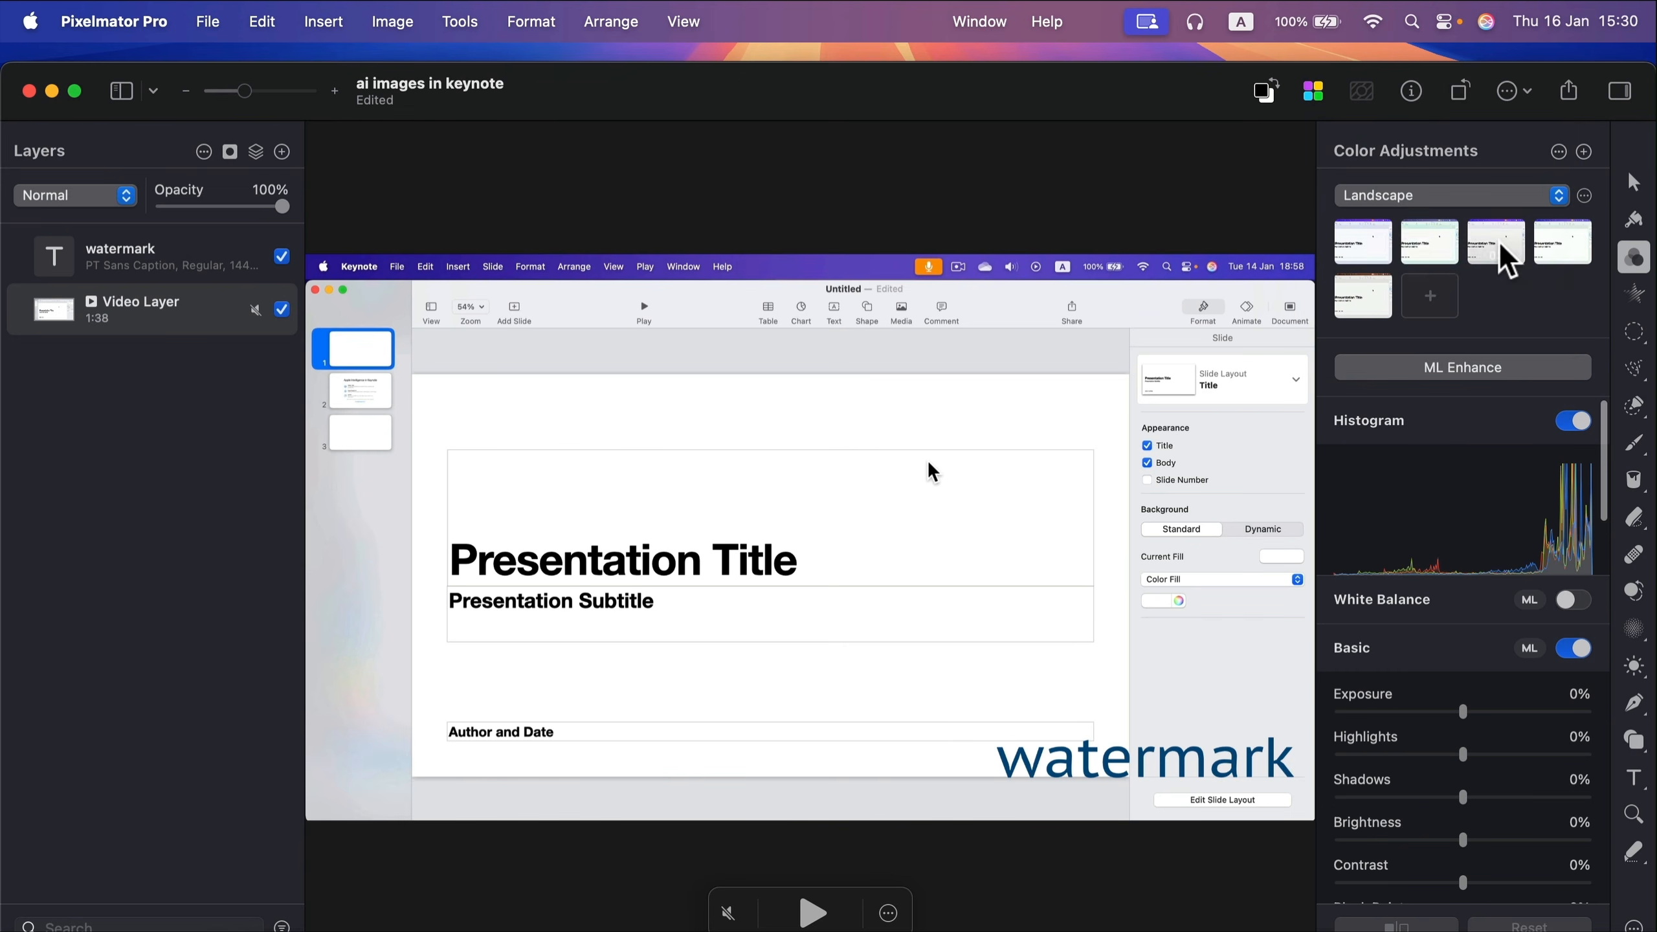
left_click(1438, 262)
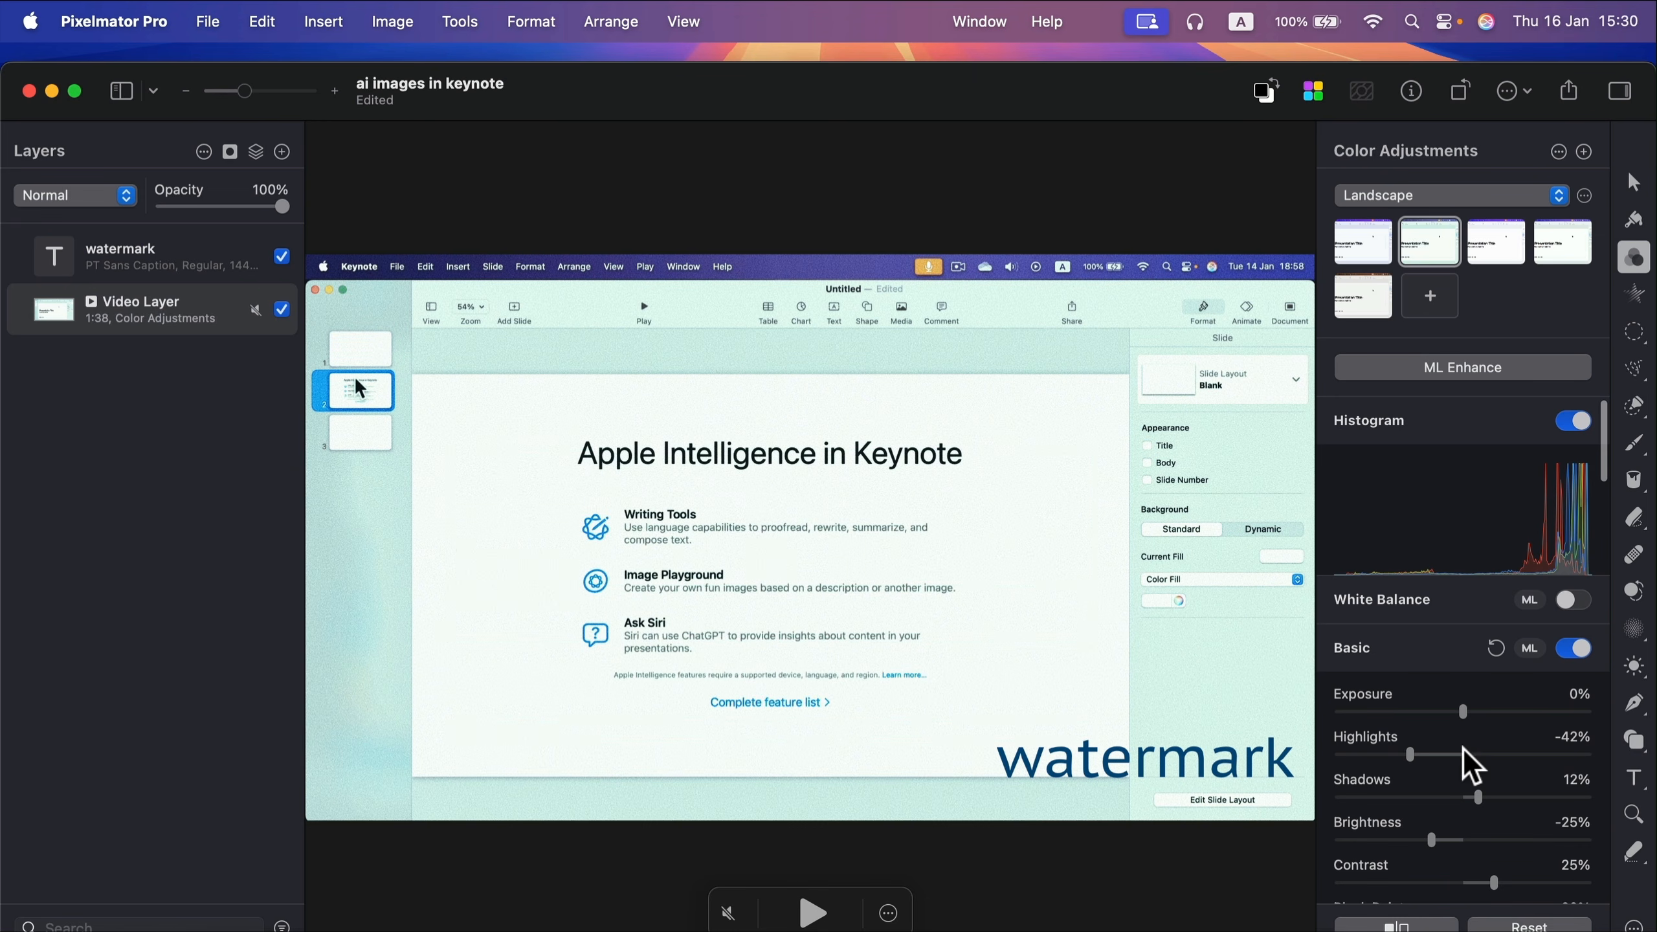
scroll(1468, 766, "down", 5)
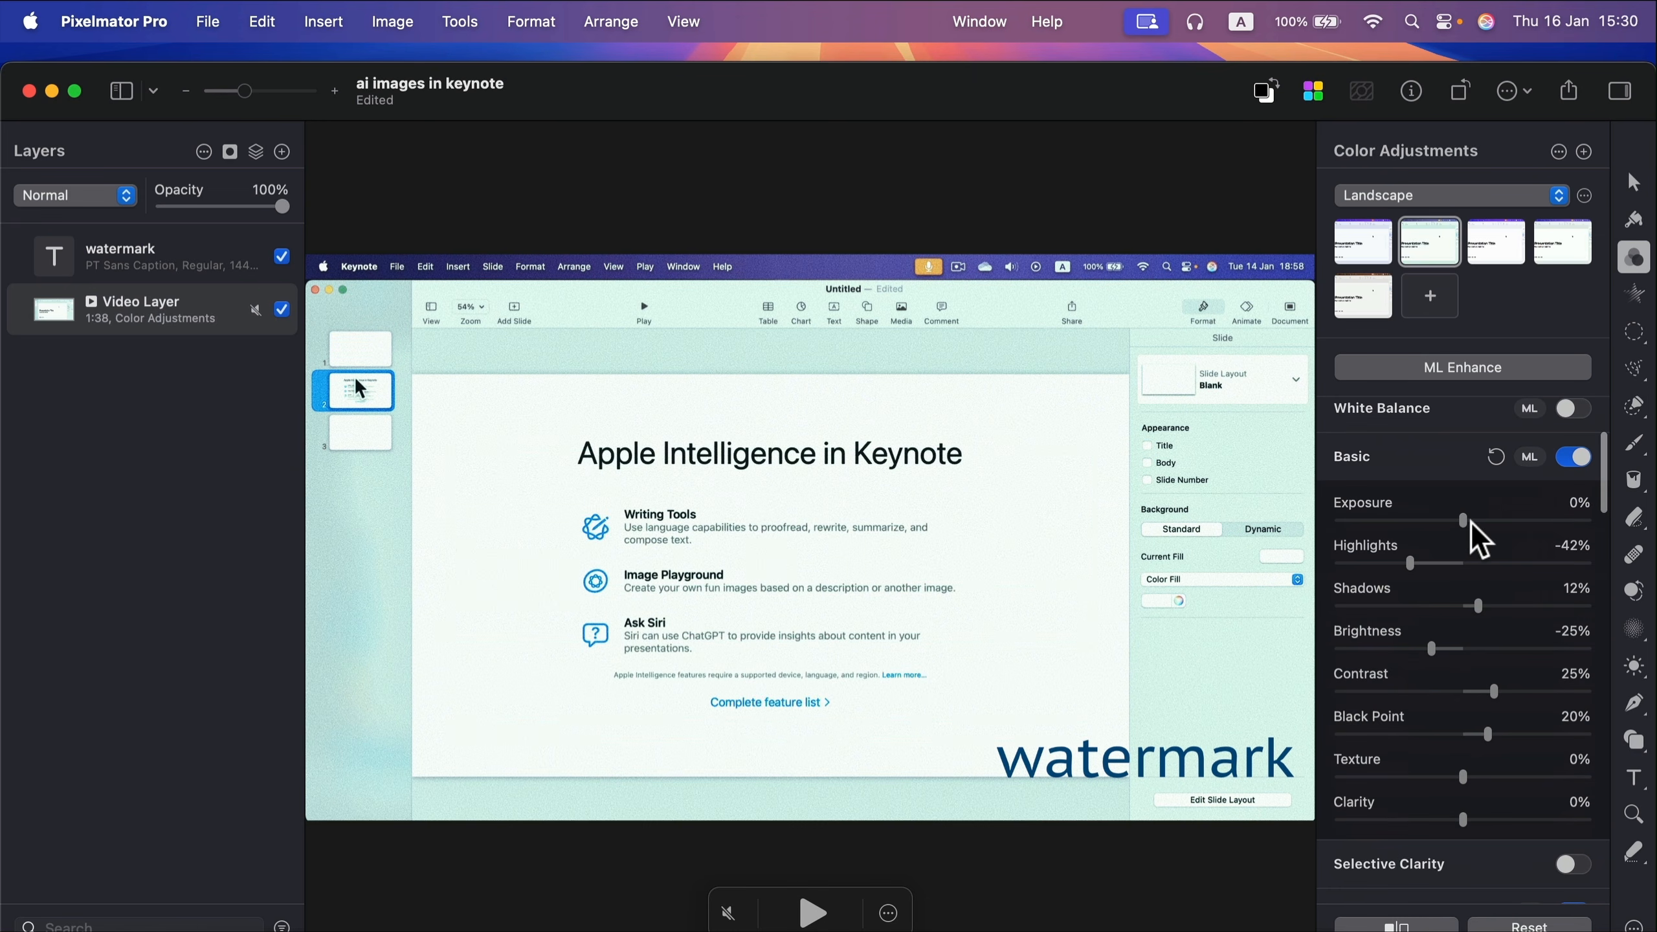
left_click_drag(1466, 522, 1339, 563)
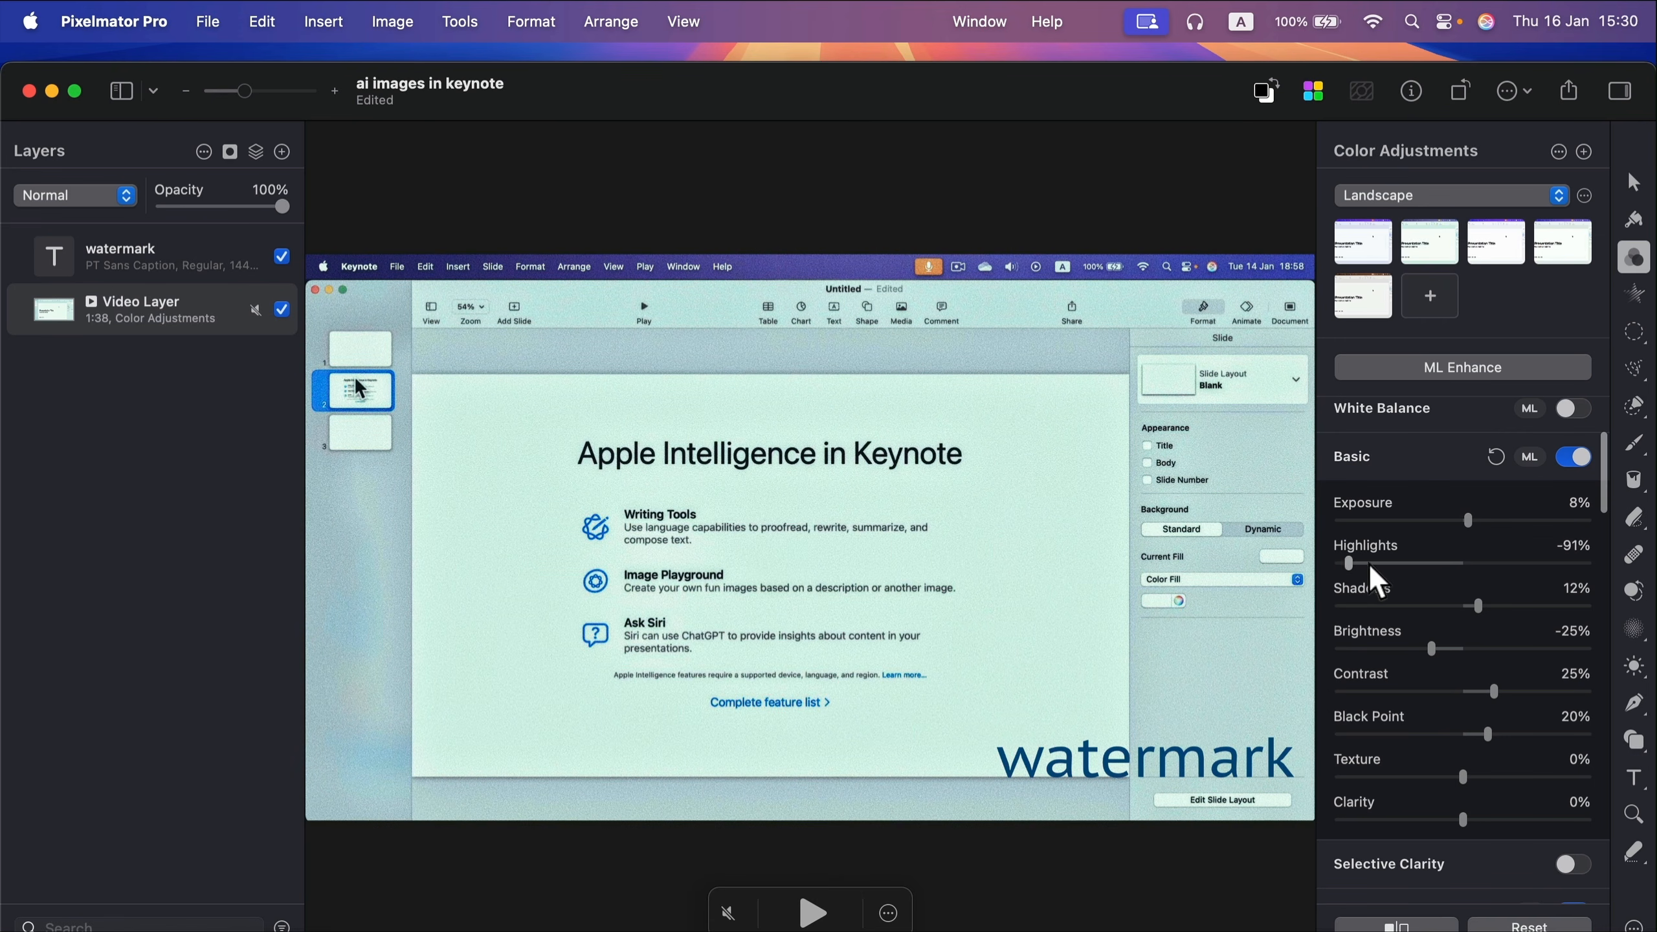
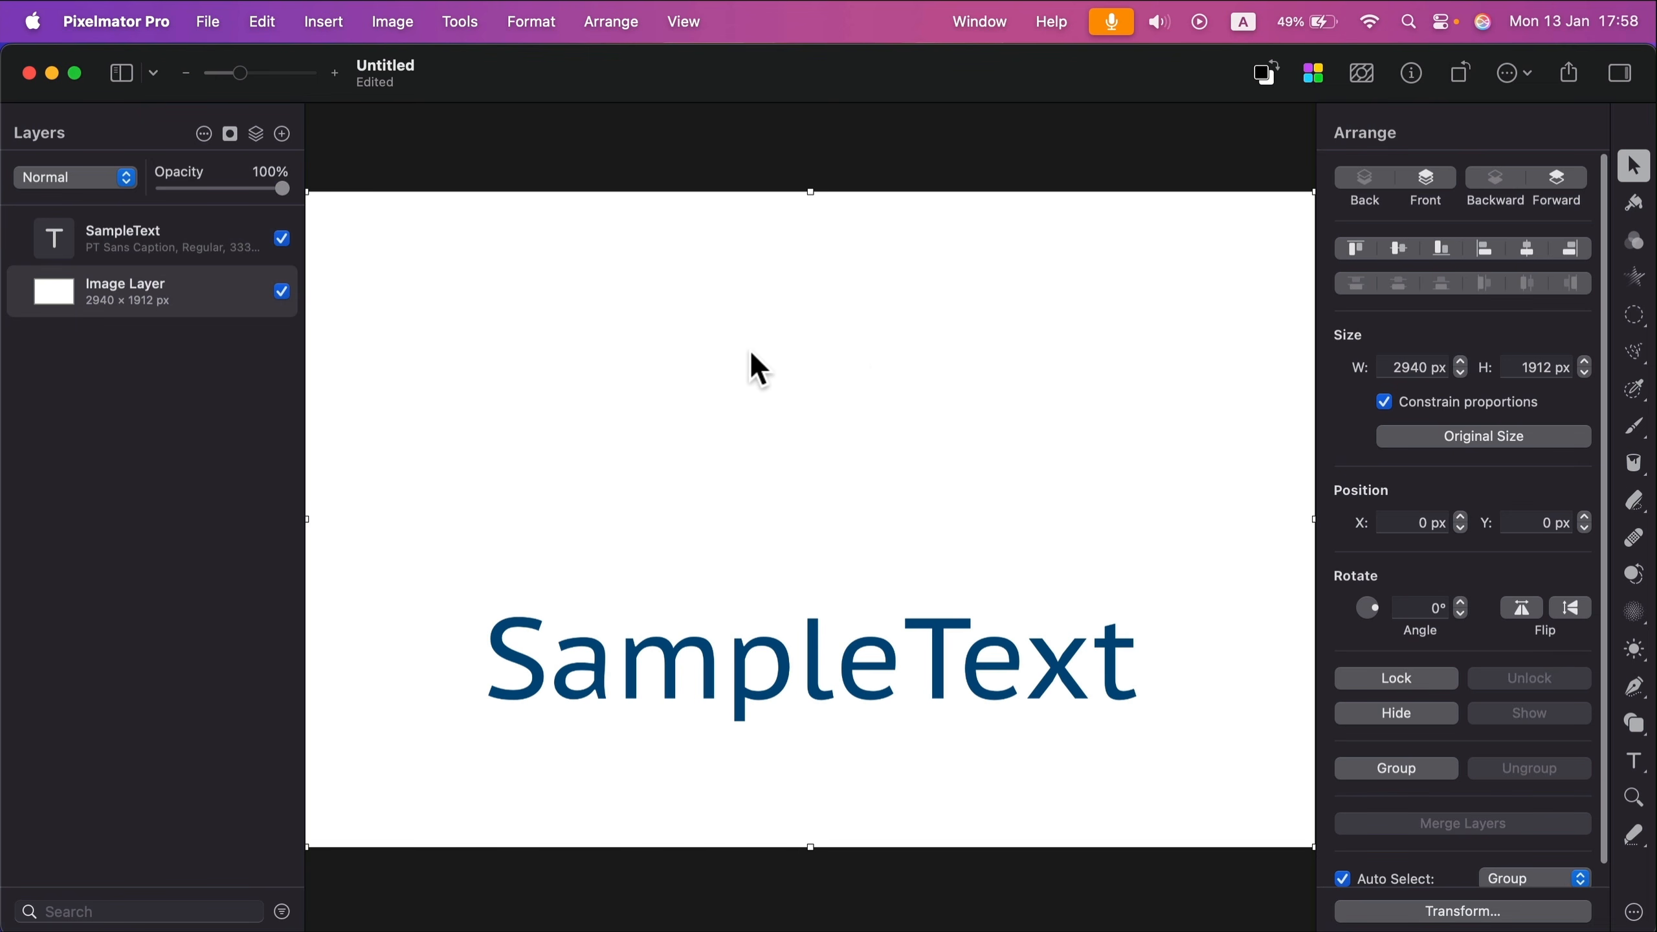
- Draw an open arched path about 1817 × 389 px above the SampleText with the Pen tool
left_click(1636, 692)
left_click(1637, 699)
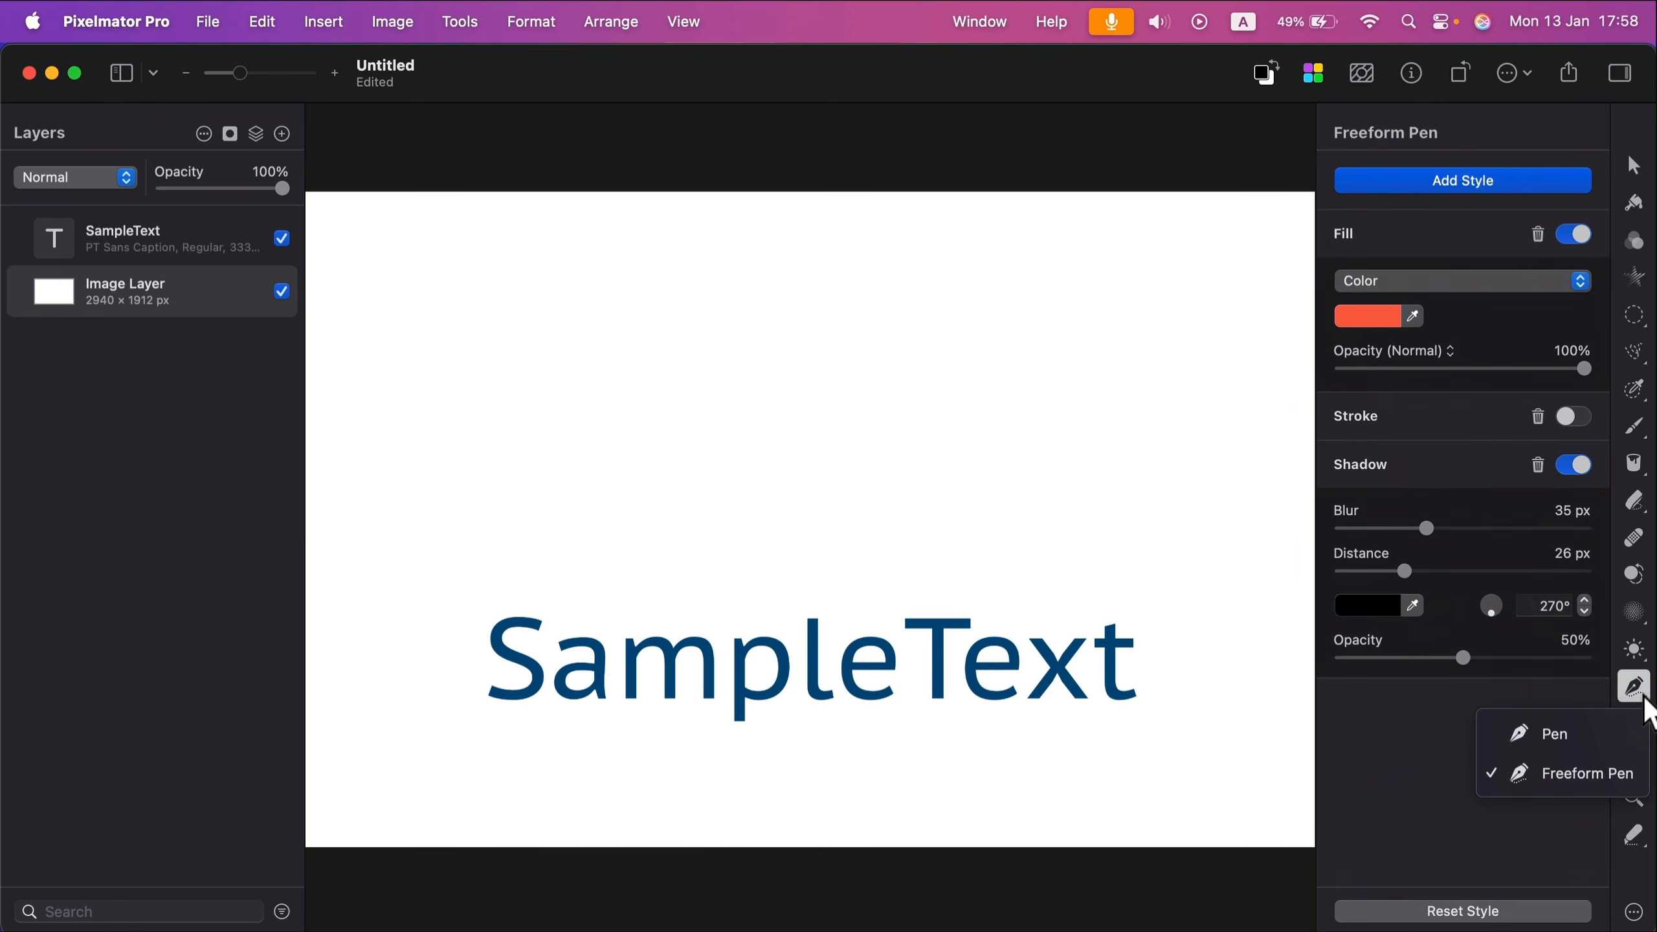
left_click(1580, 744)
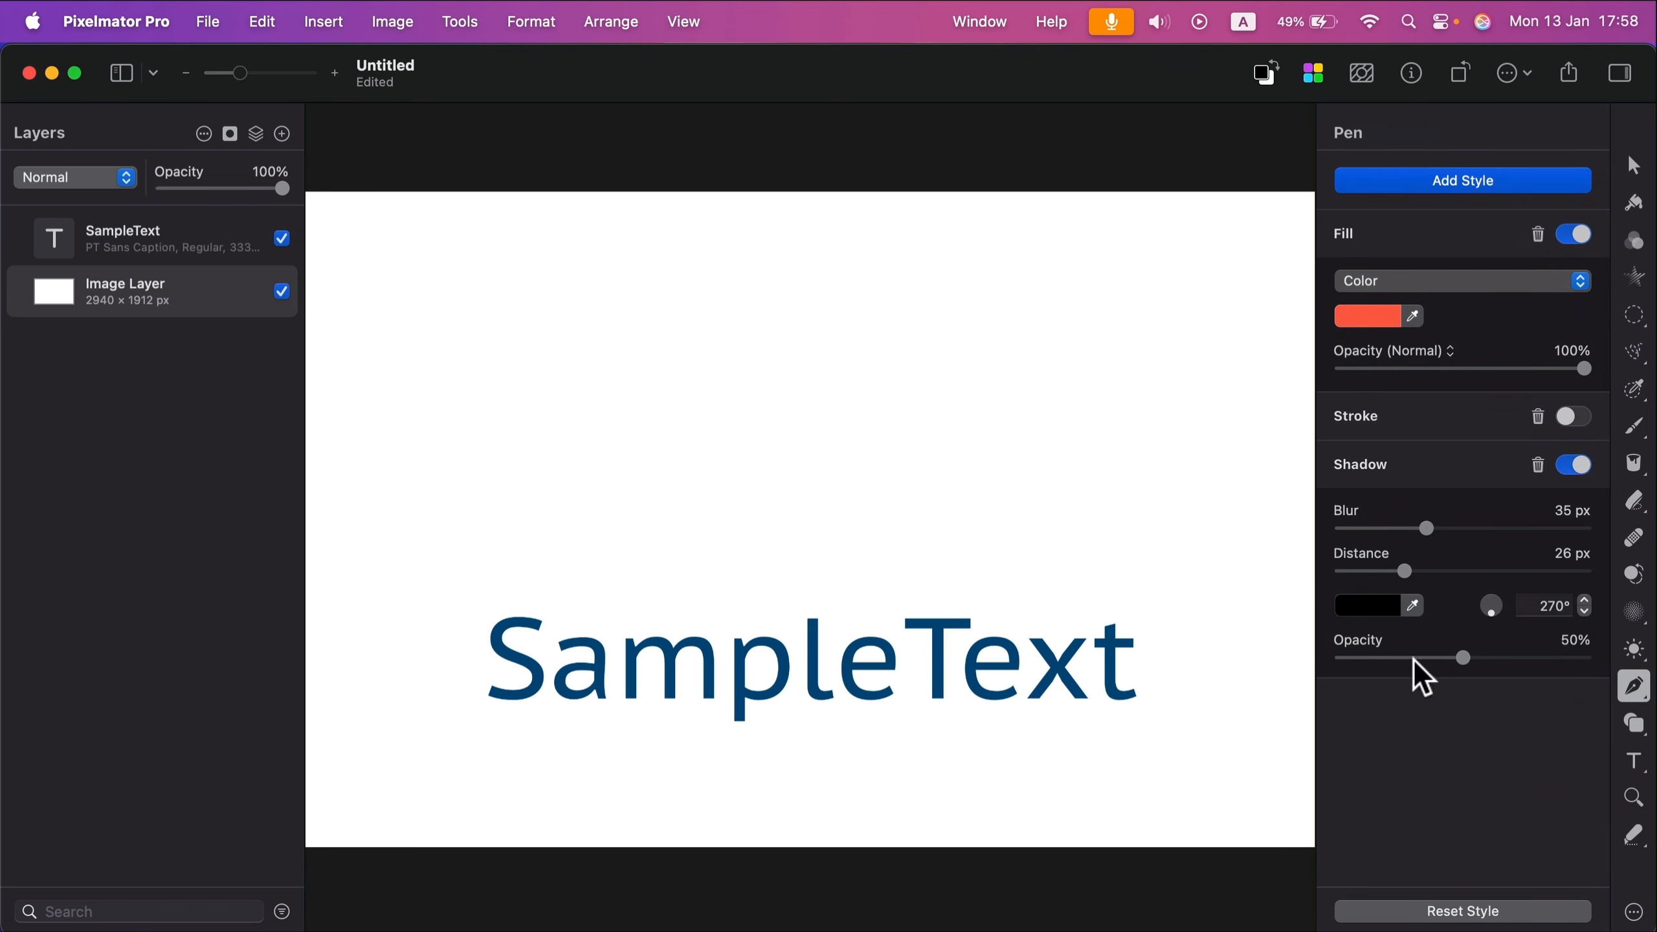
left_click(491, 520)
left_click_drag(754, 387, 938, 380)
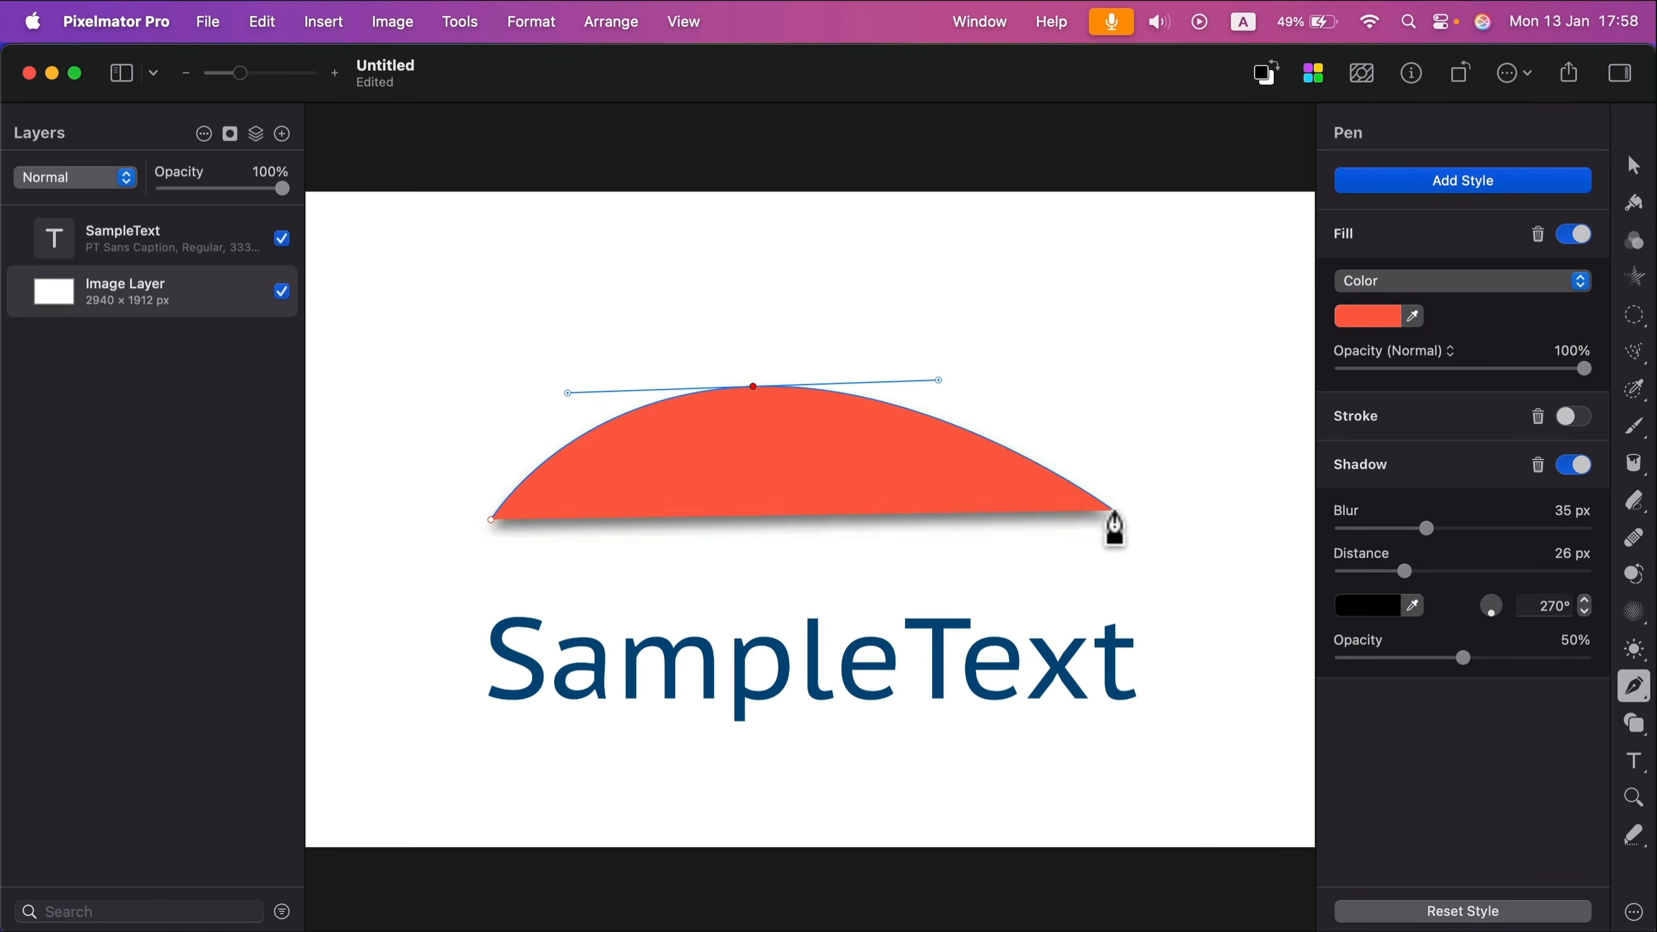
left_click(1113, 520)
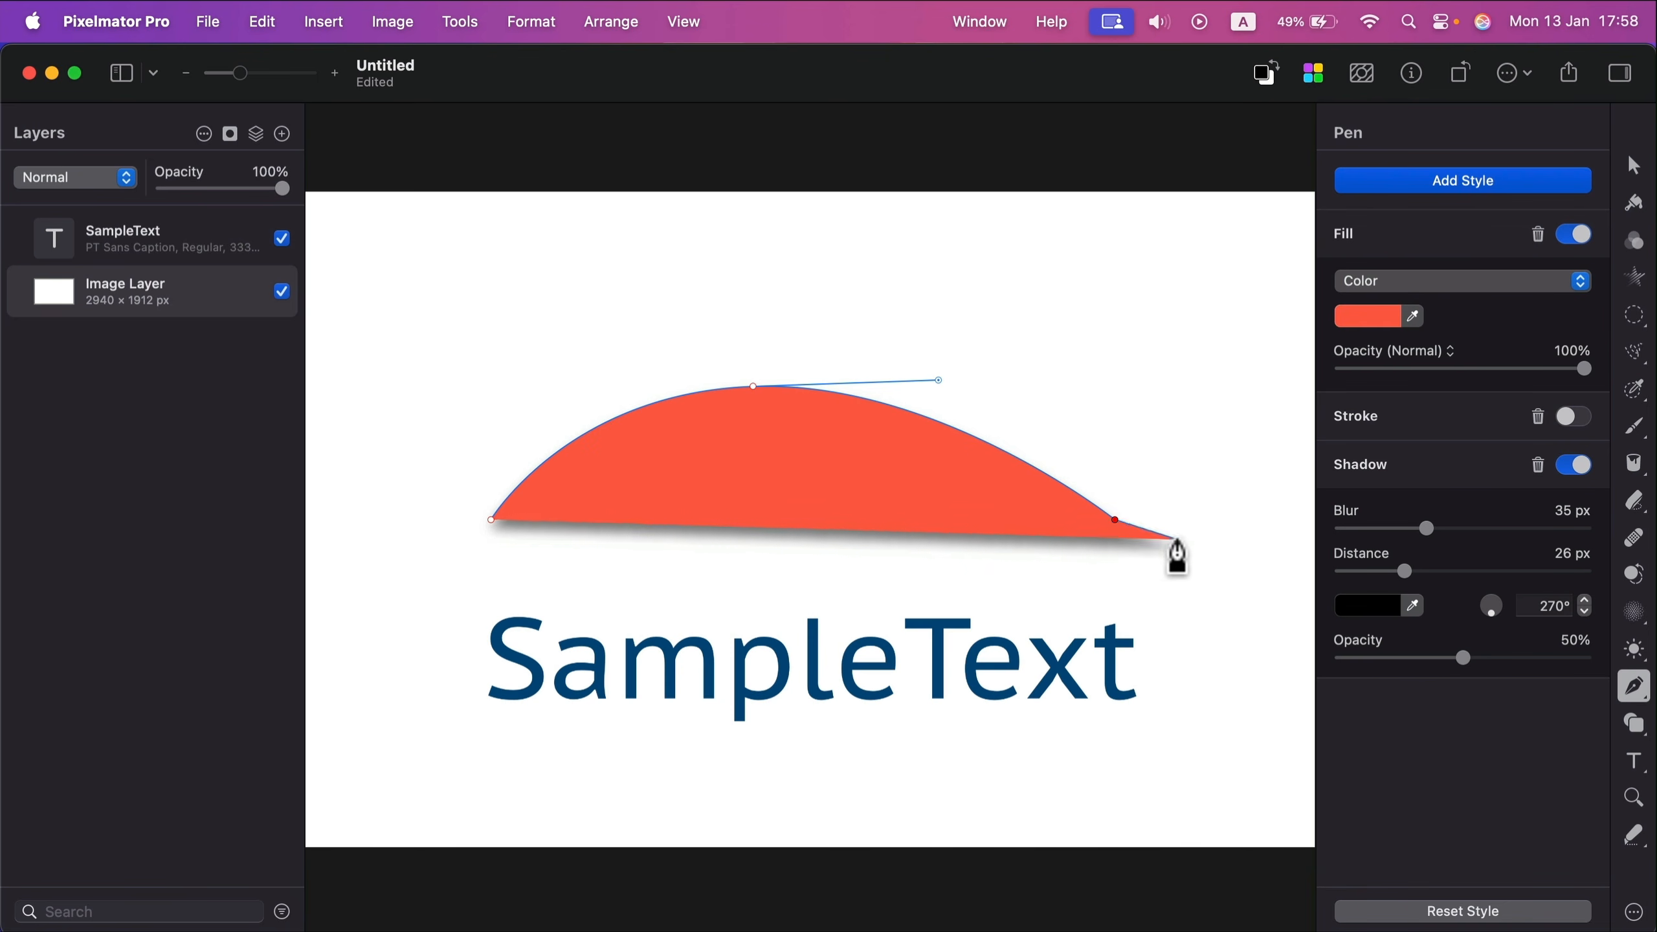
key("Return")
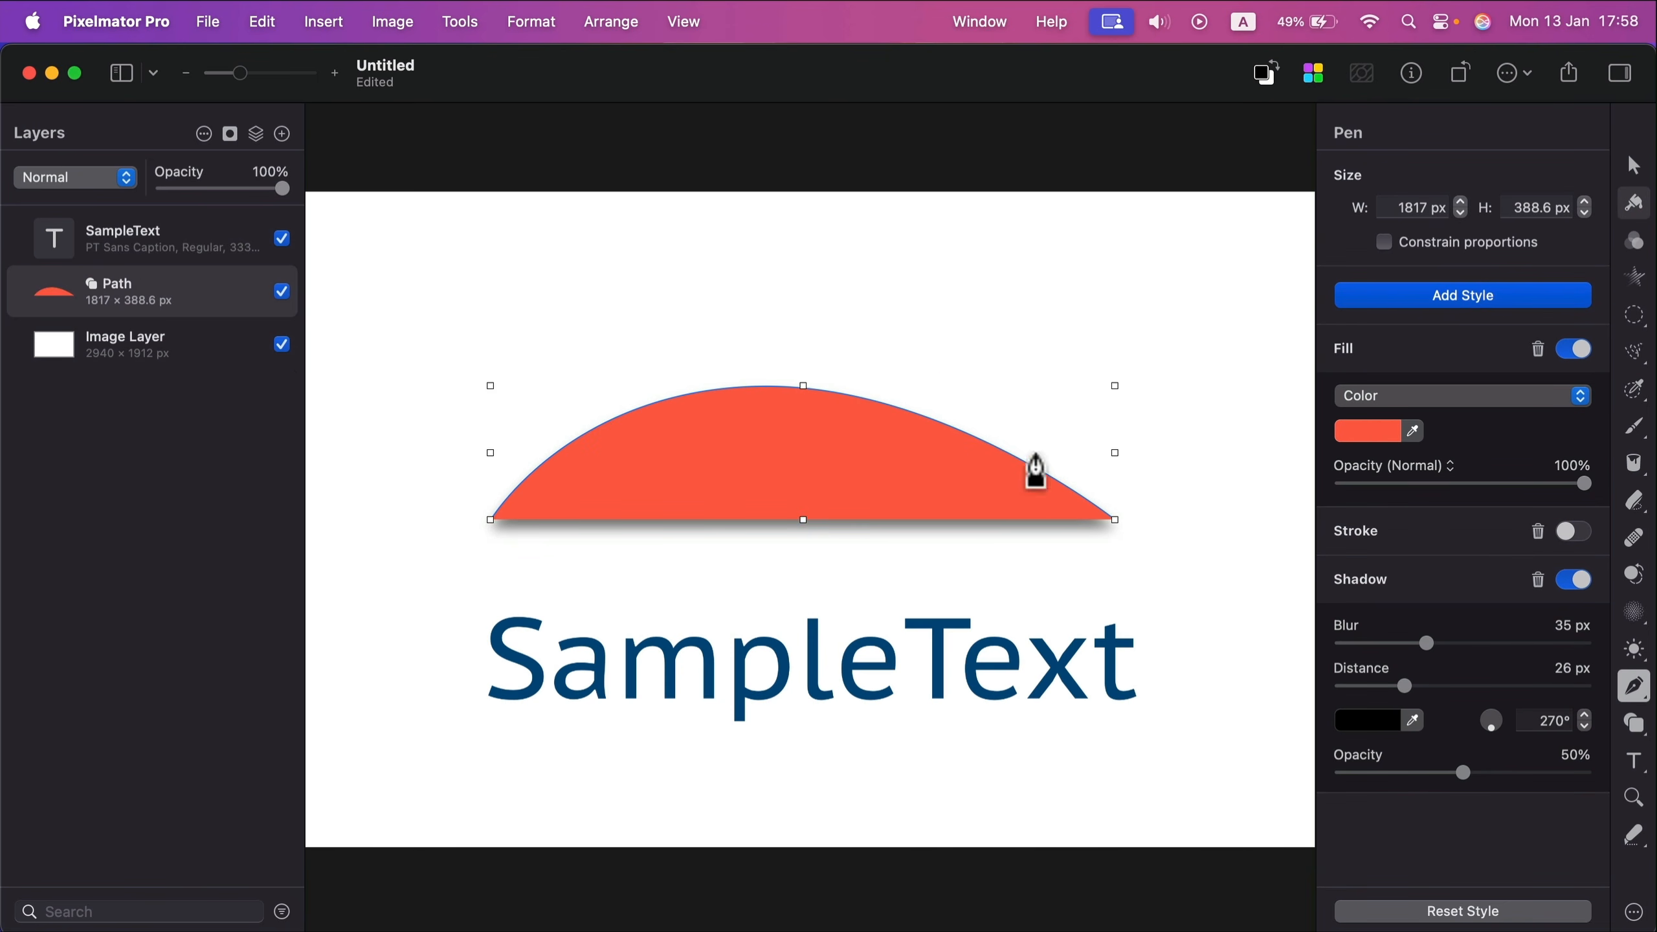
- Turn off the path's fill and shadow, turn on its black stroke and set the stroke width to 27 px
left_click(1574, 350)
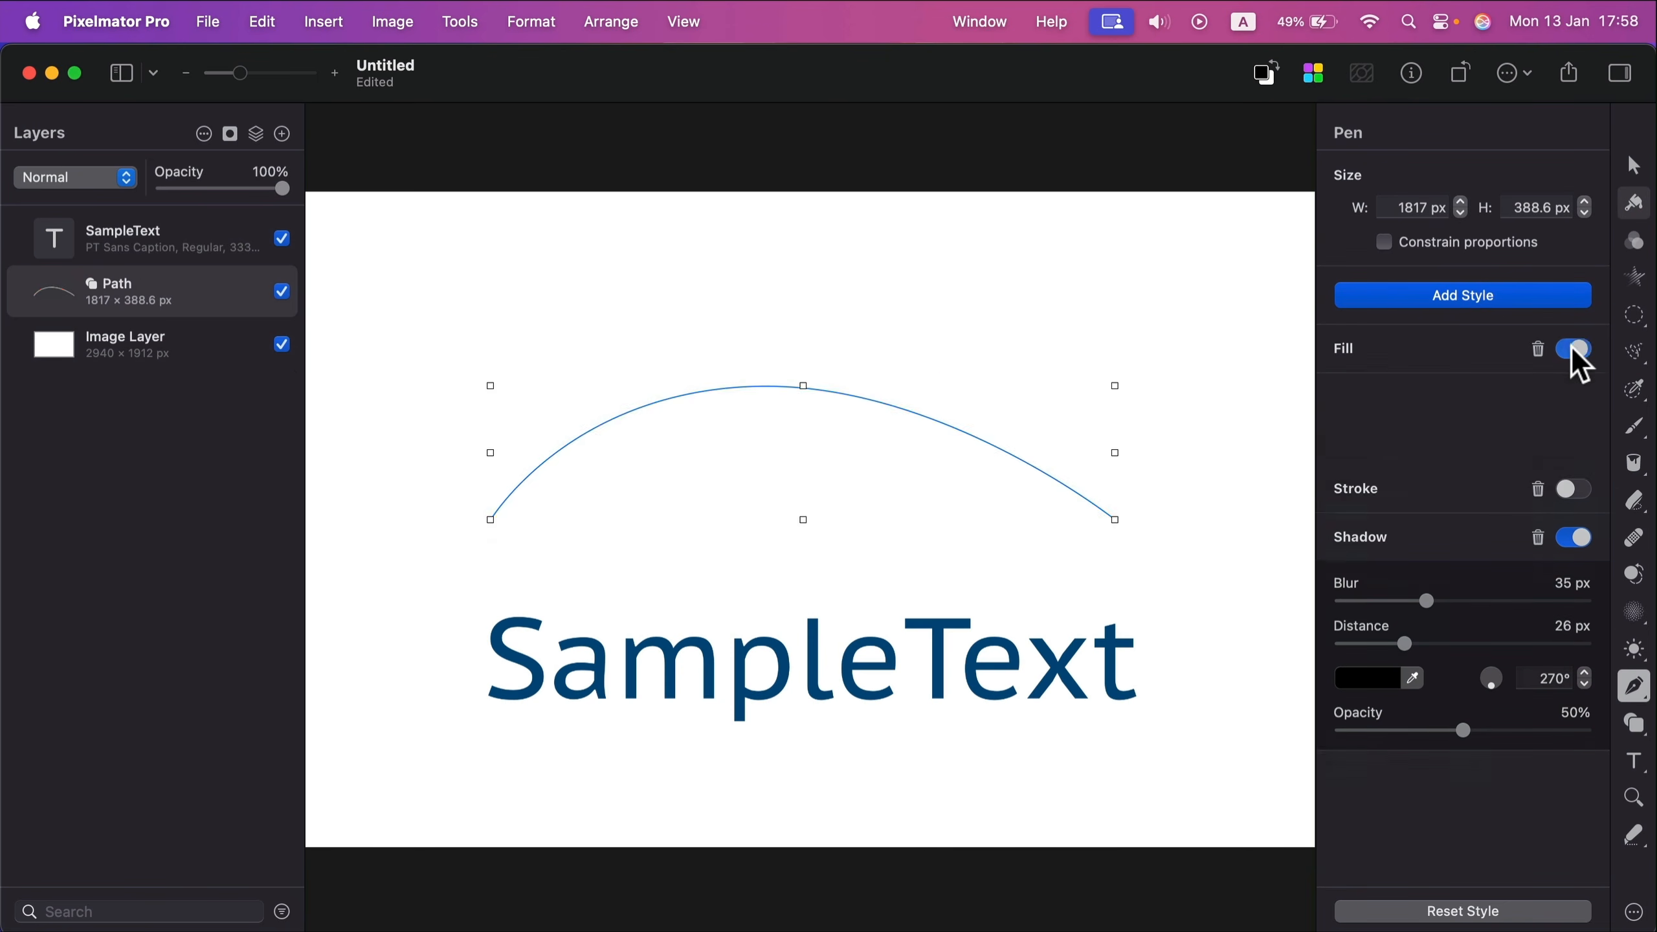
left_click(1576, 399)
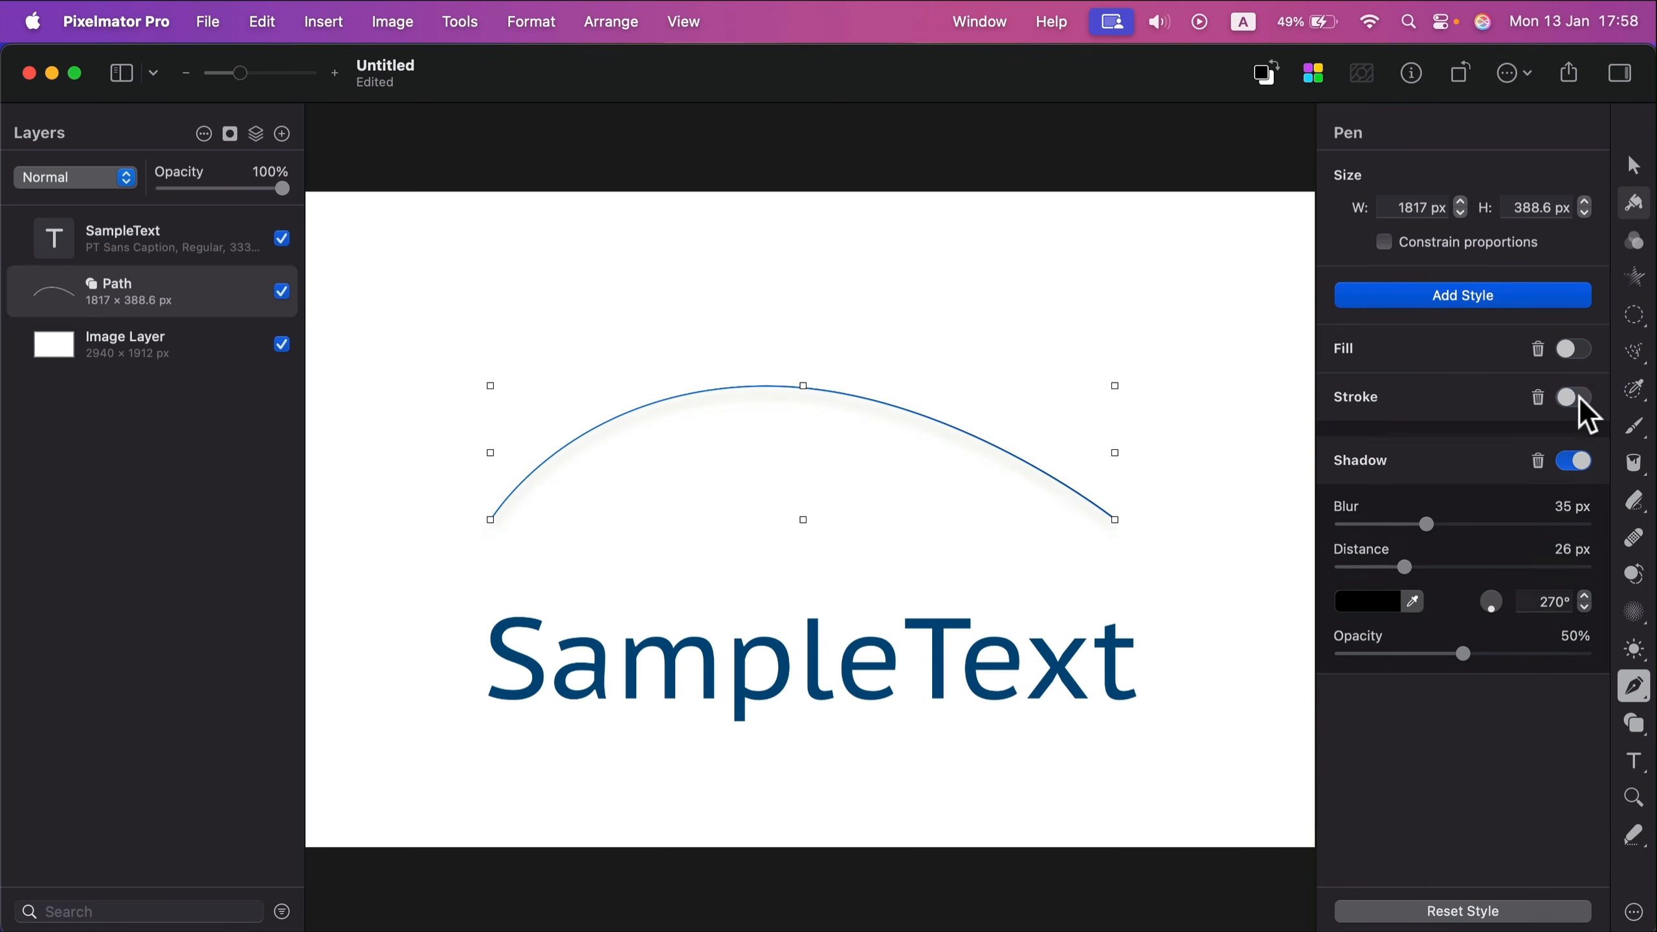
left_click(1569, 611)
left_click(1584, 472)
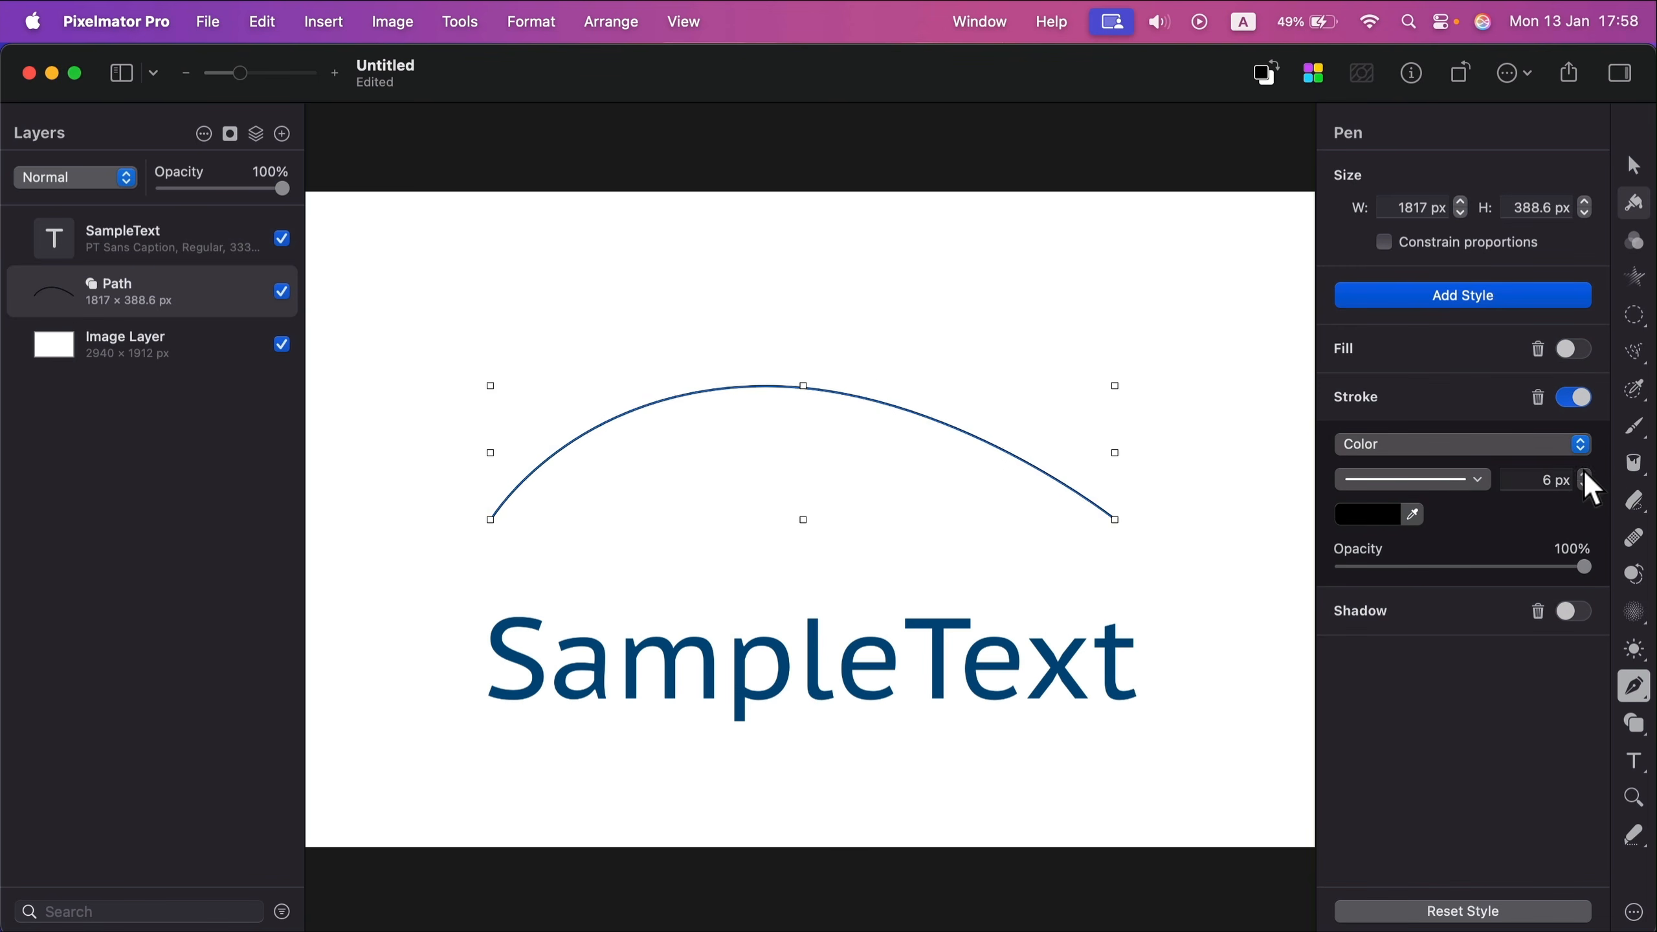
left_click(1585, 471)
left_click(1584, 471)
left_click(1585, 471)
left_click(1584, 471)
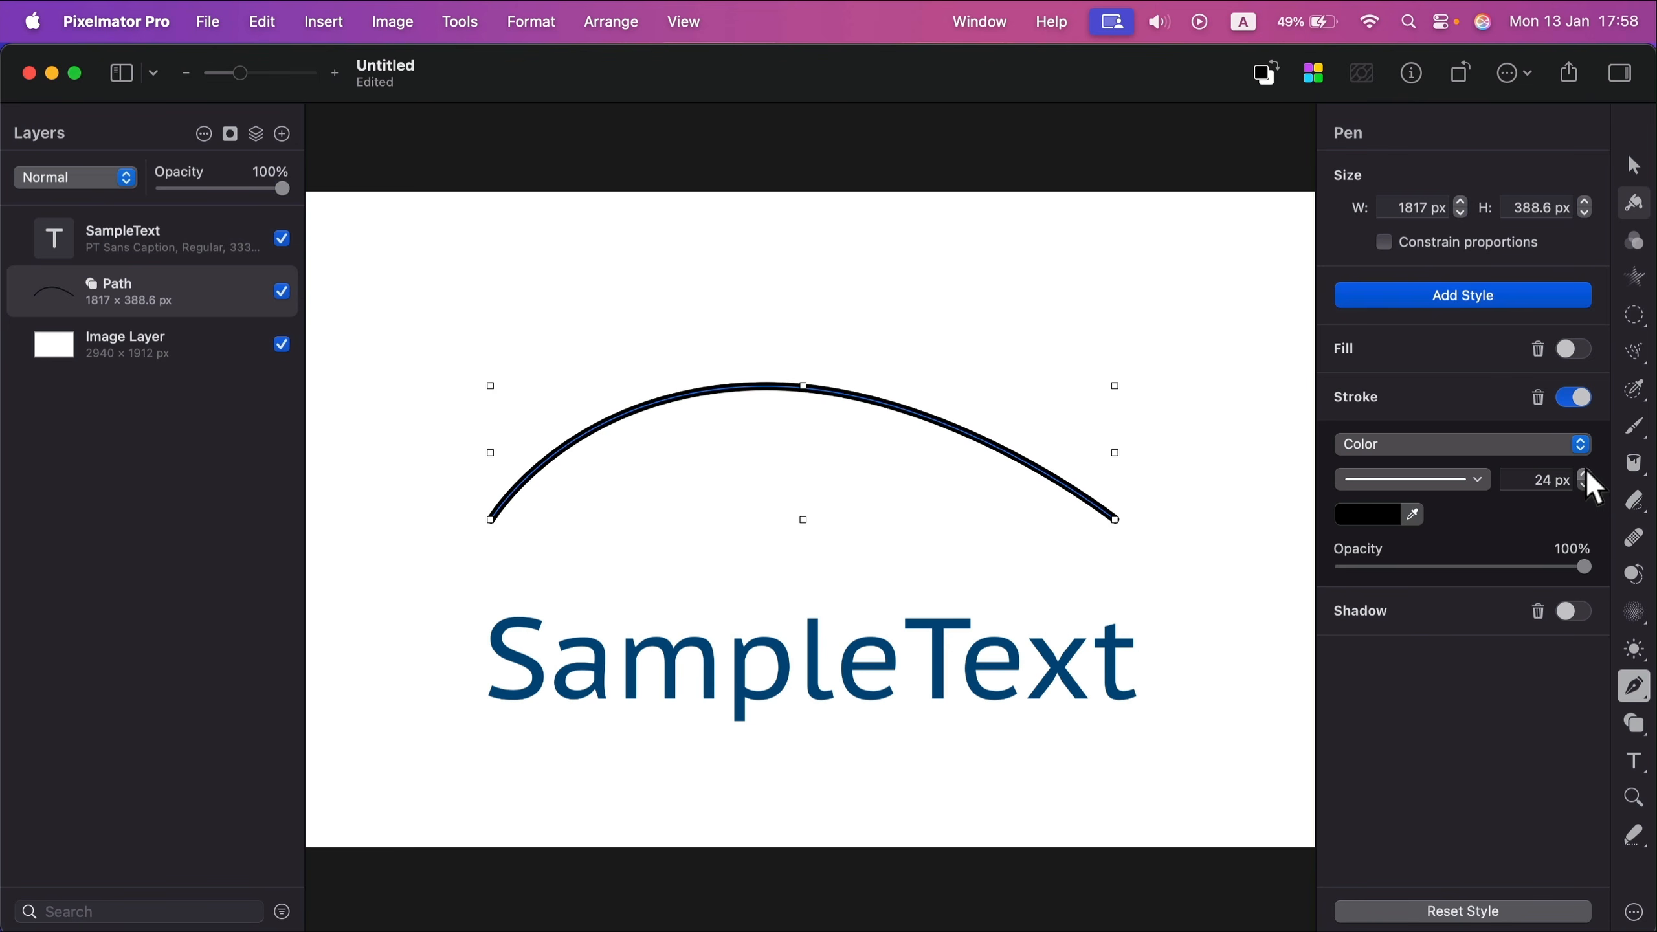
left_click(1585, 471)
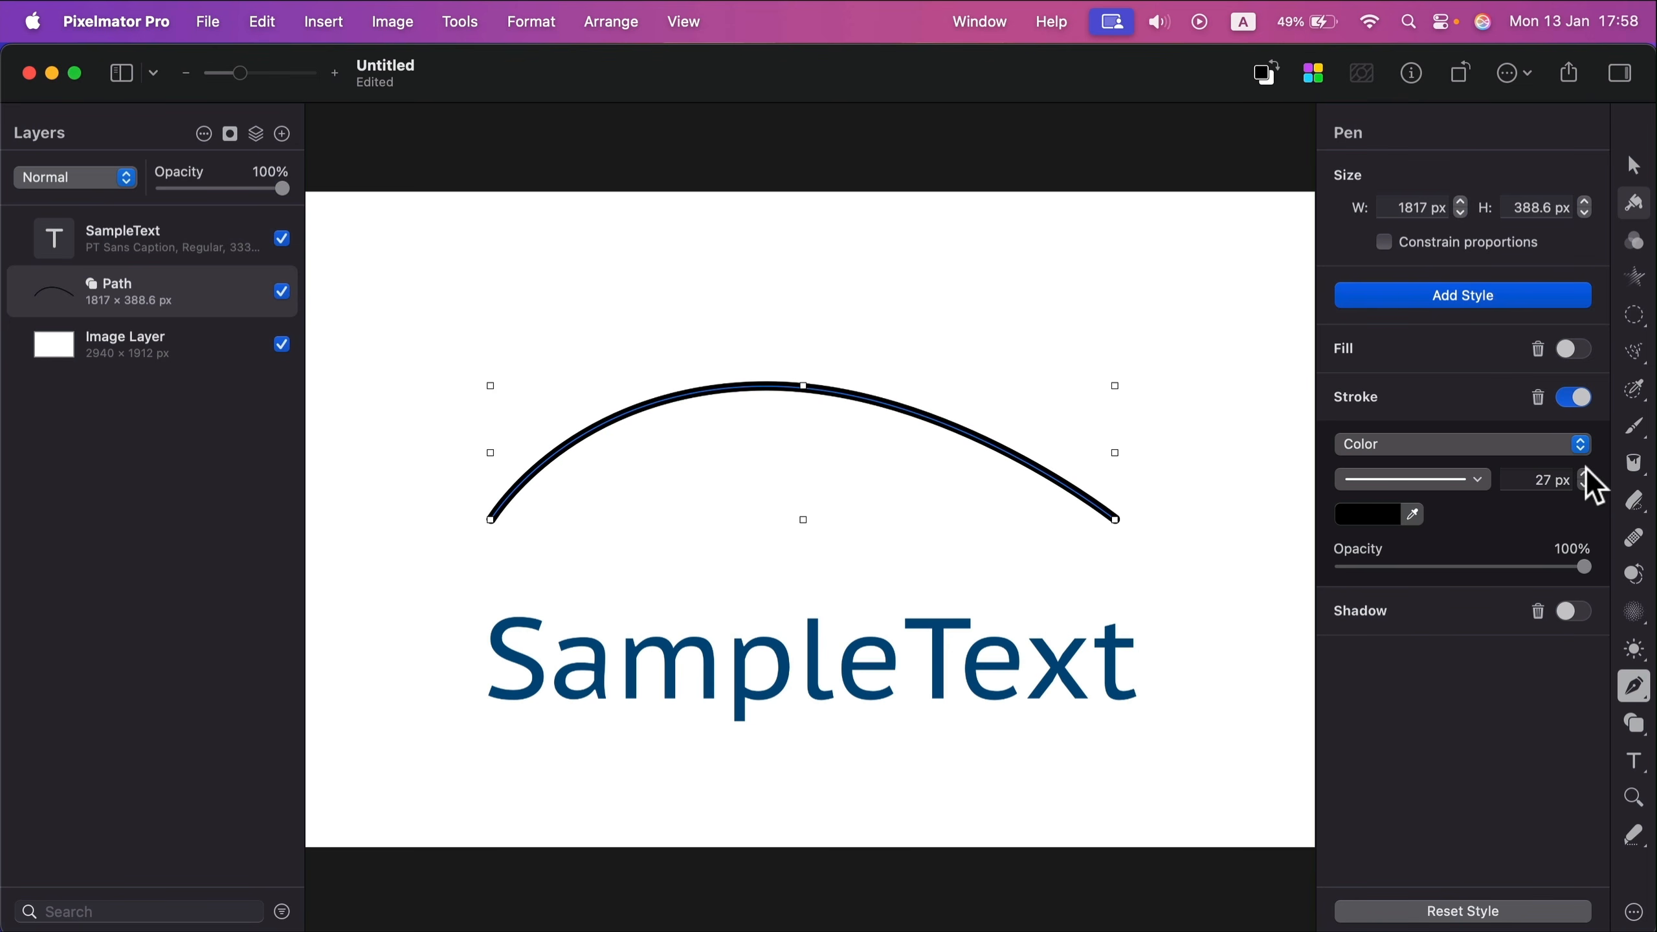
- Attach a new text to the arched path above SampleText with the Path Type tool
left_click(1634, 166)
left_click(1054, 675)
double_click(1054, 676)
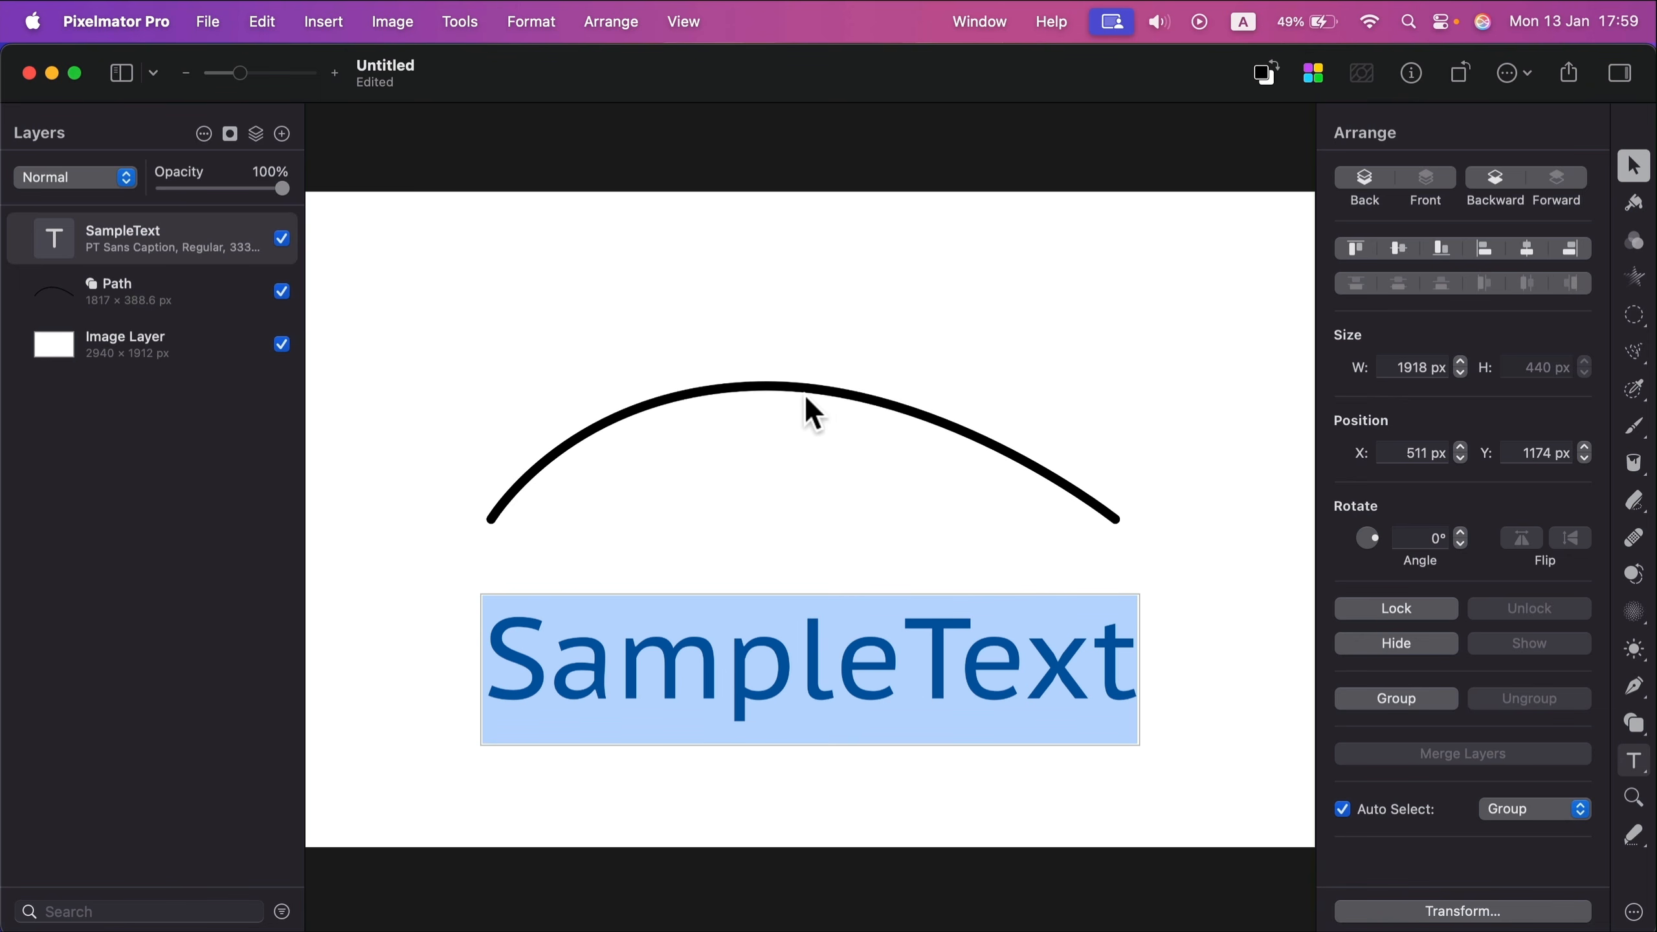
left_click(1635, 763)
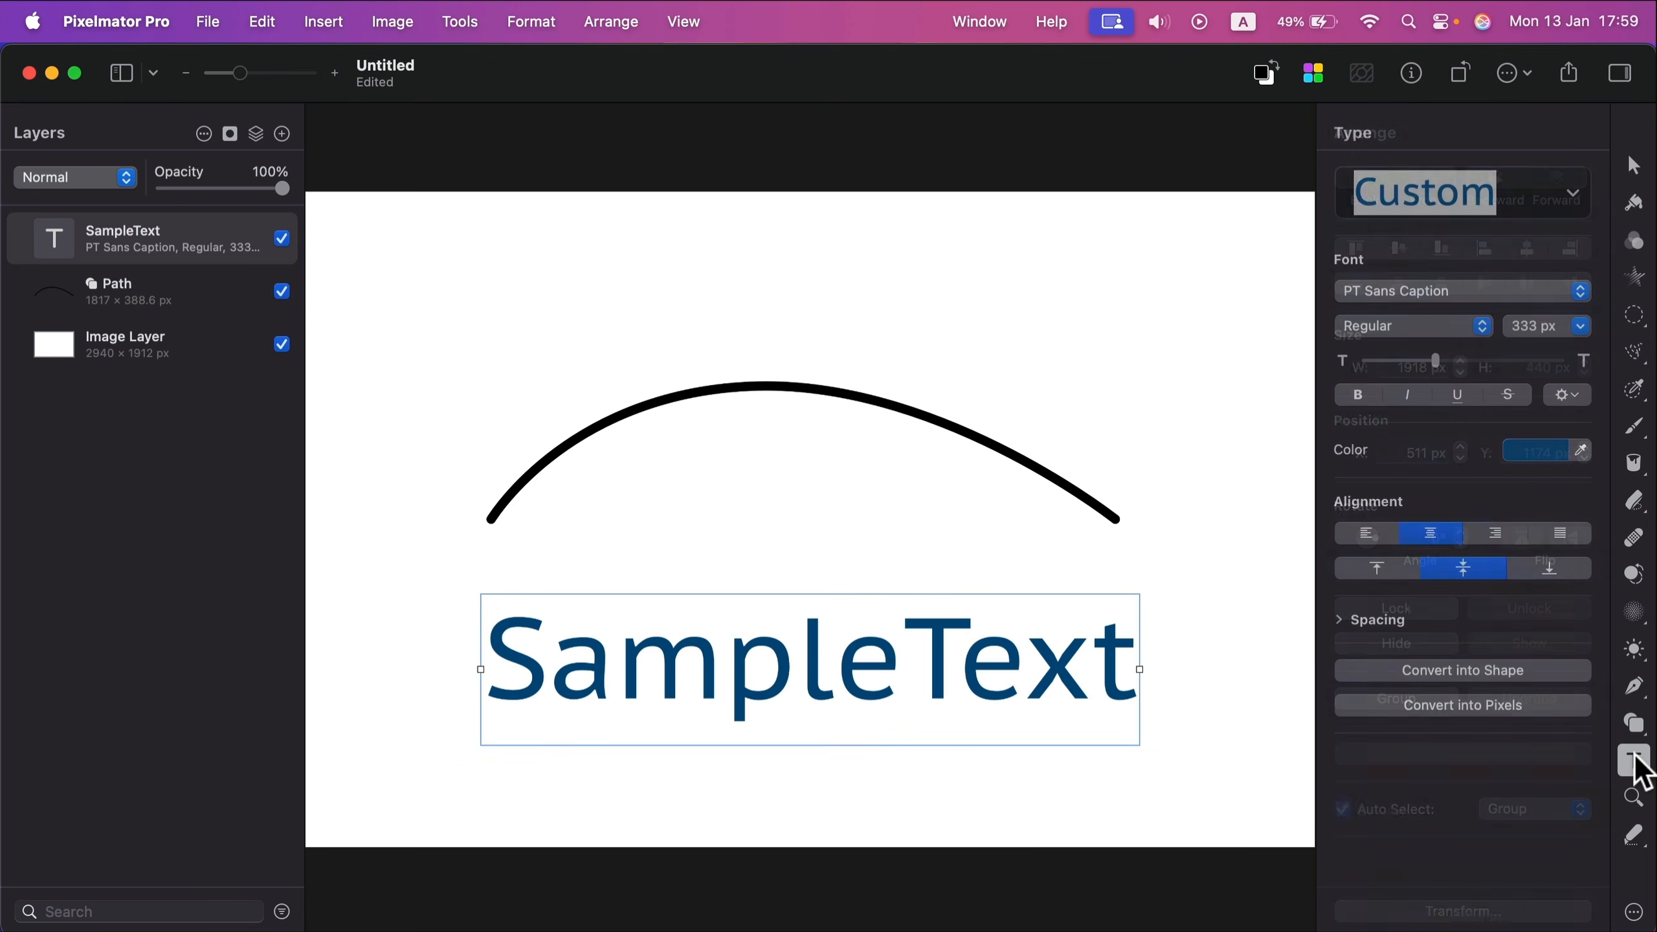
left_click(1637, 765)
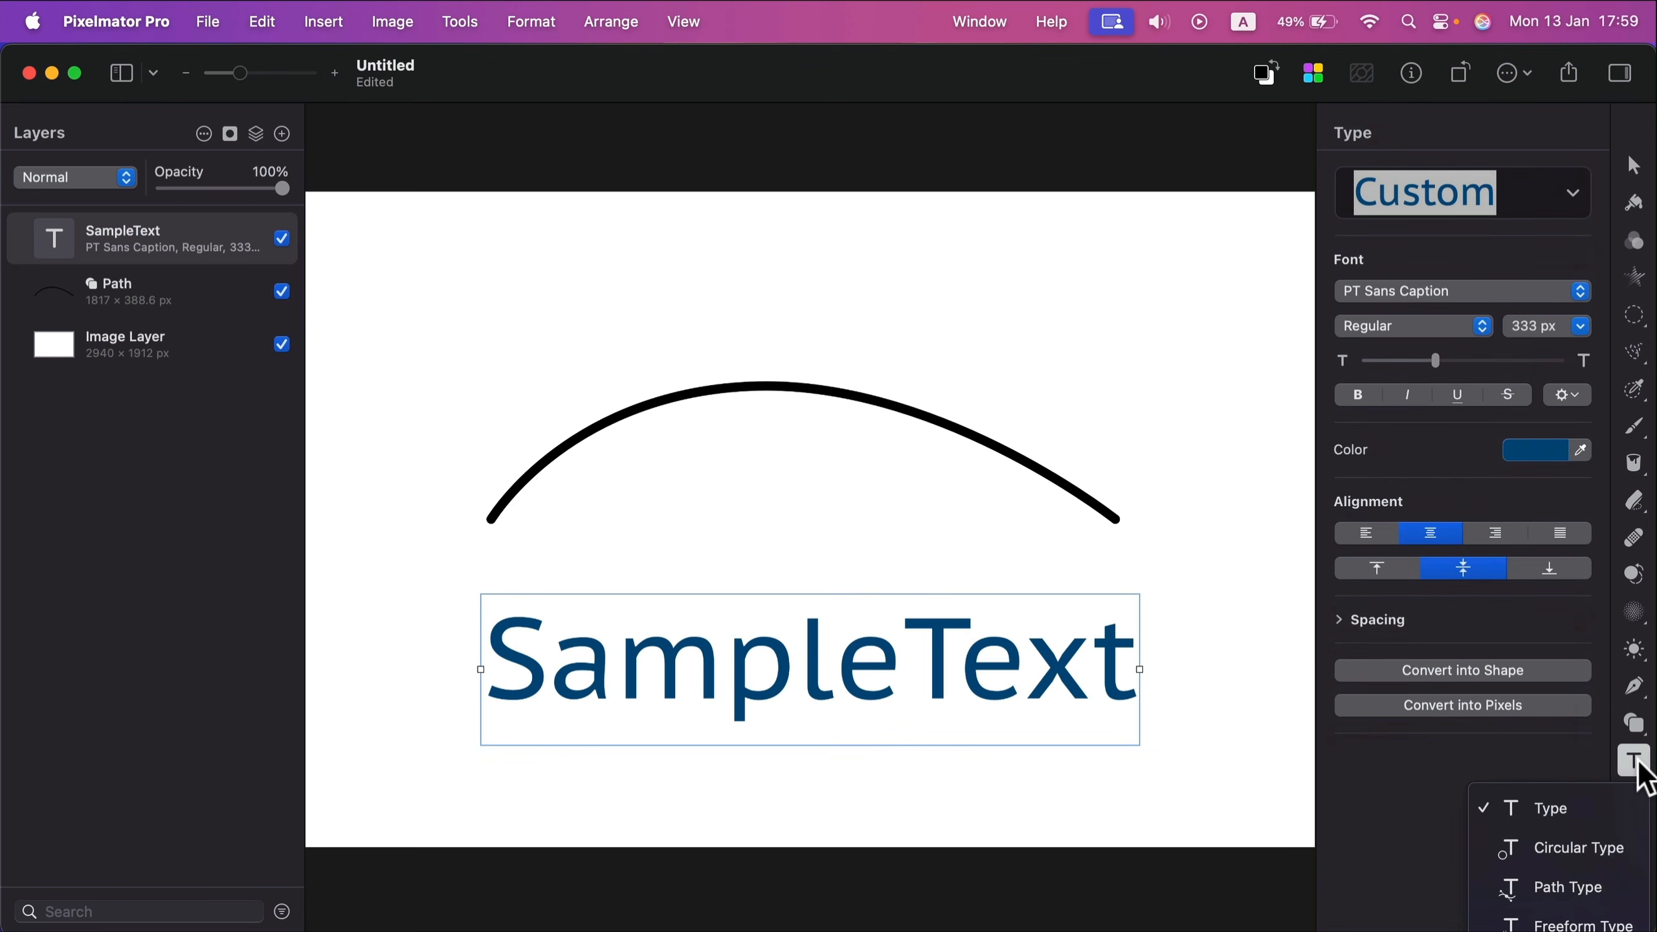
left_click(1613, 803)
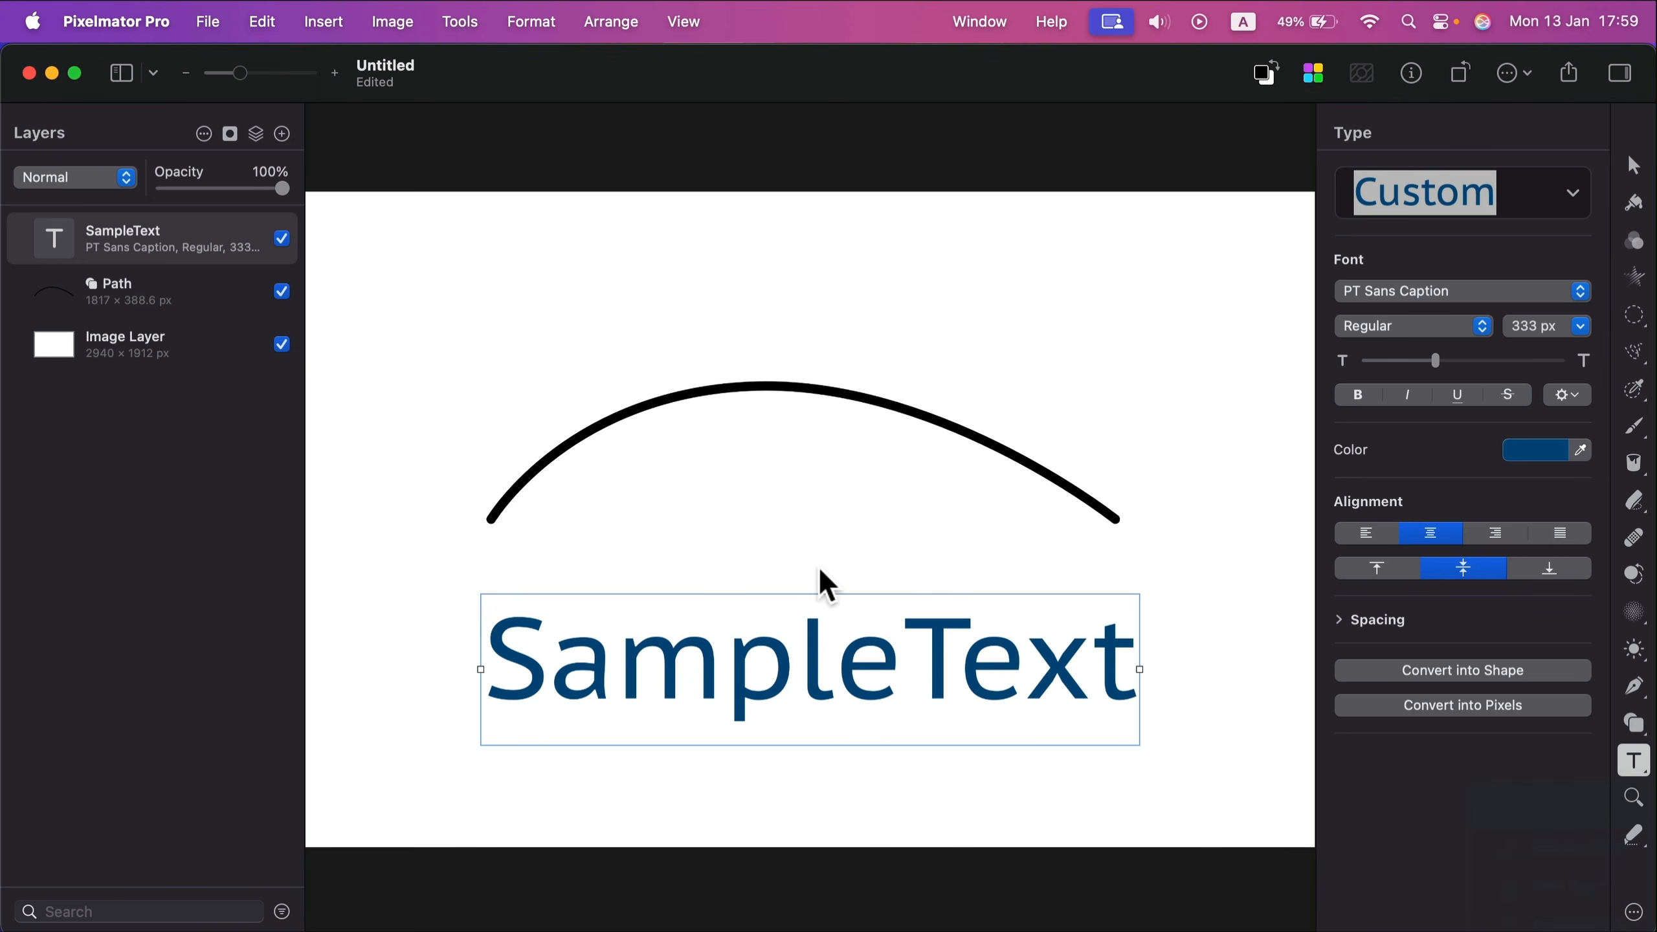
left_click(527, 471)
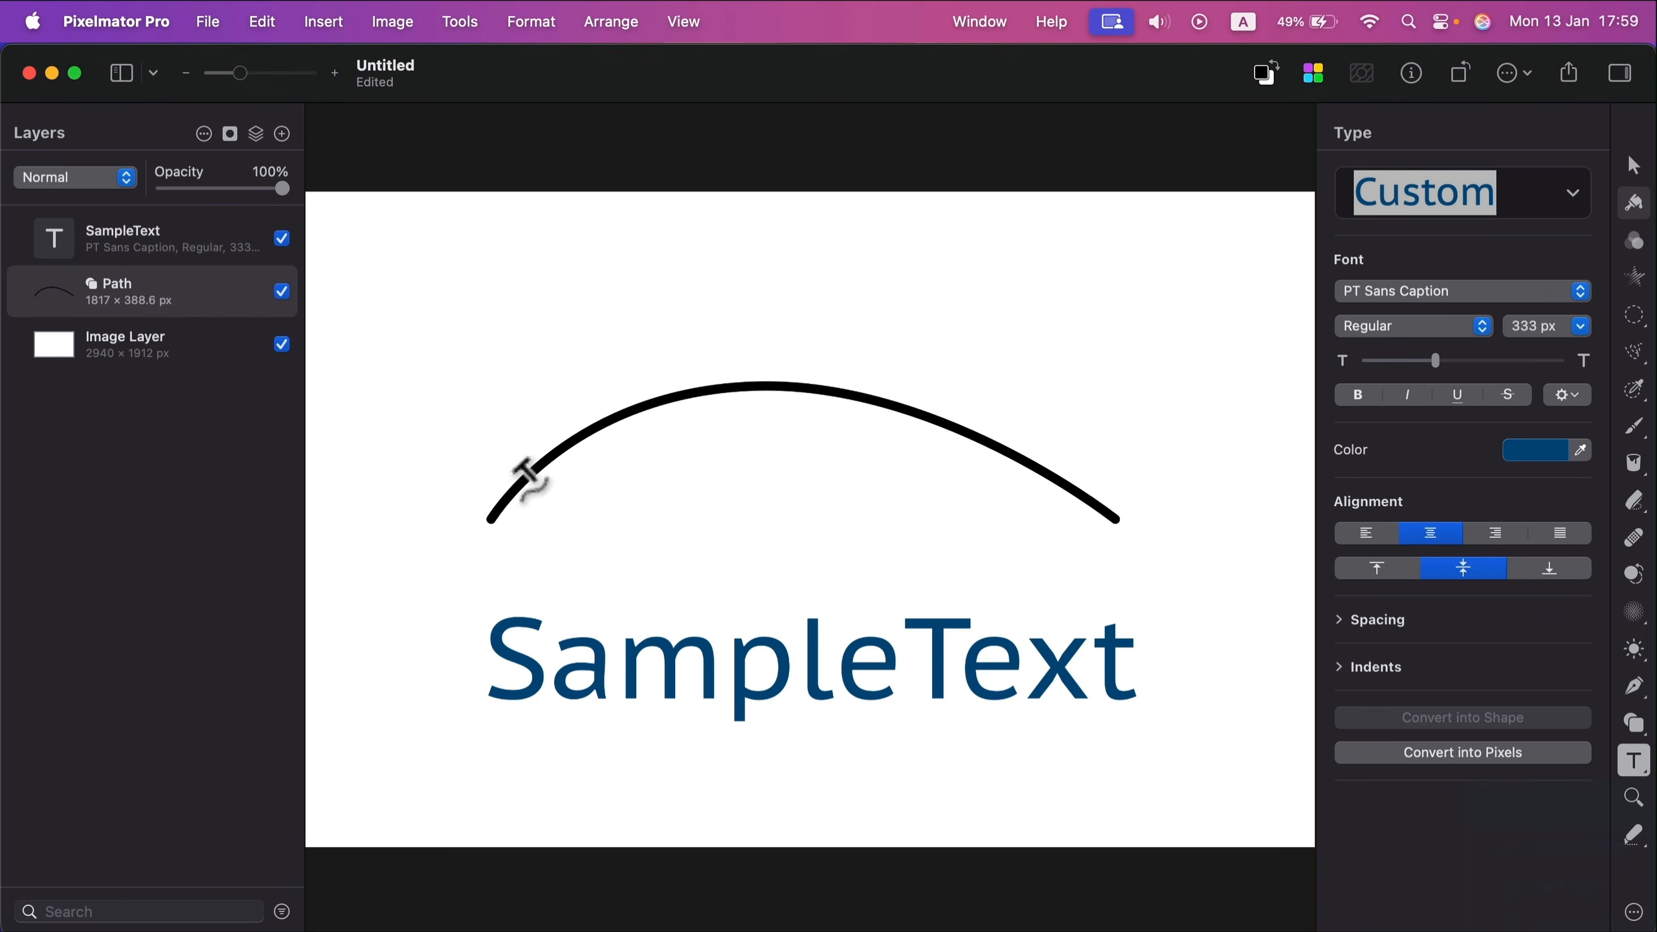
left_click(526, 475)
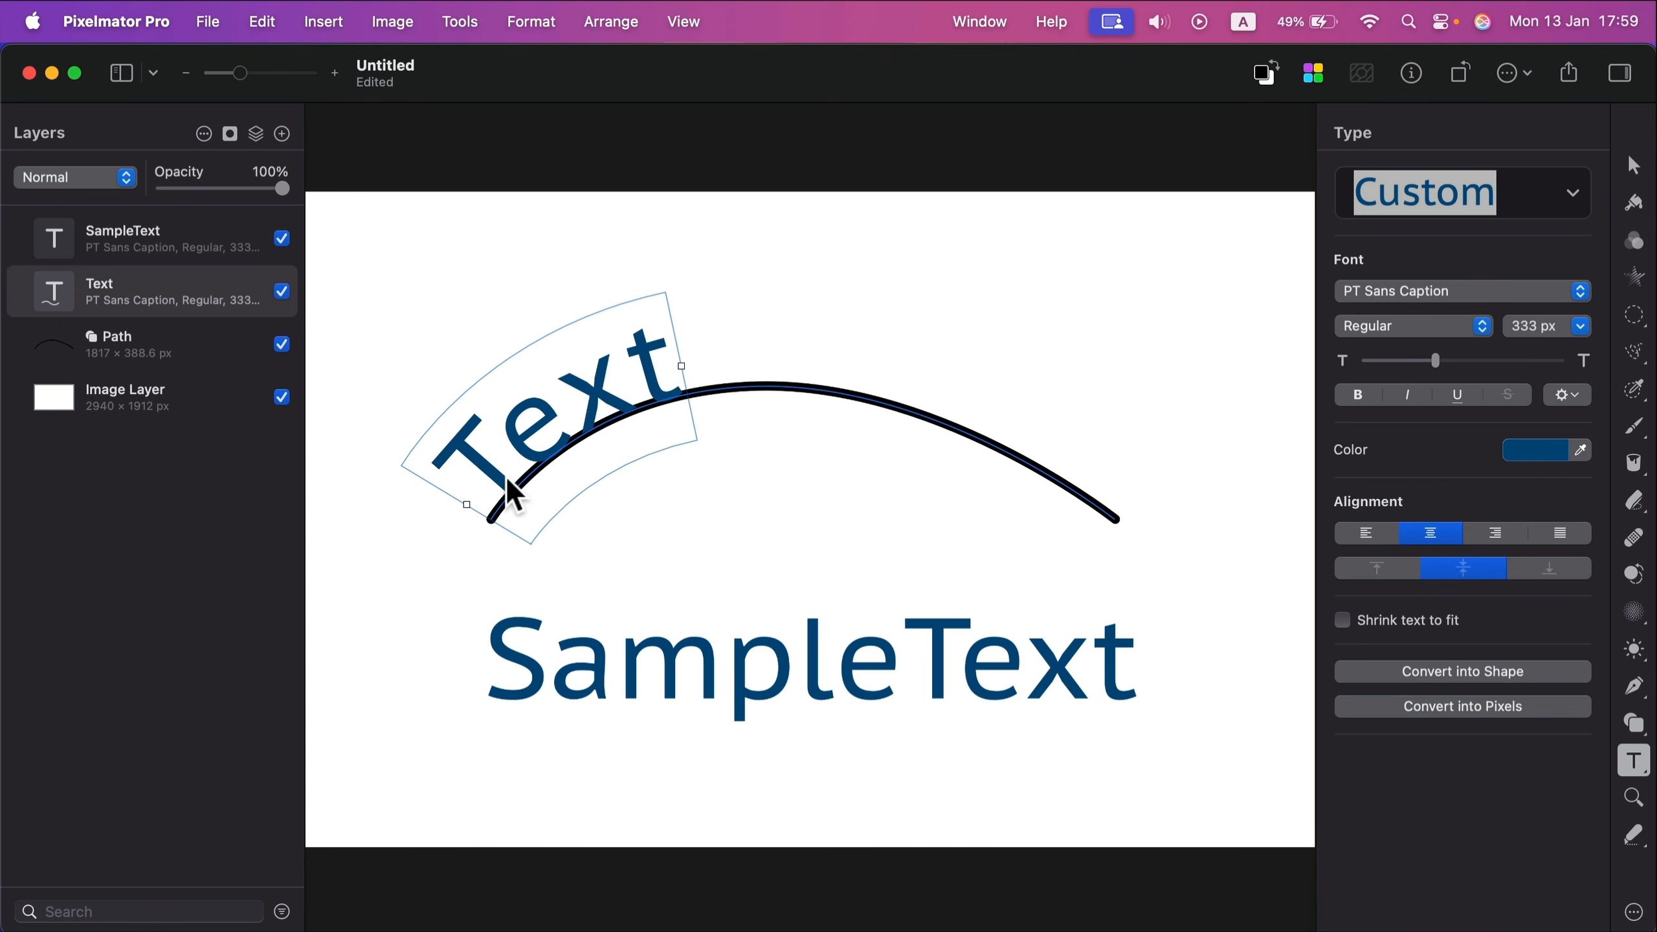
- Replace the placeholder text on the arched path with "SampleText"
double_click(645, 372)
type("SampleText")
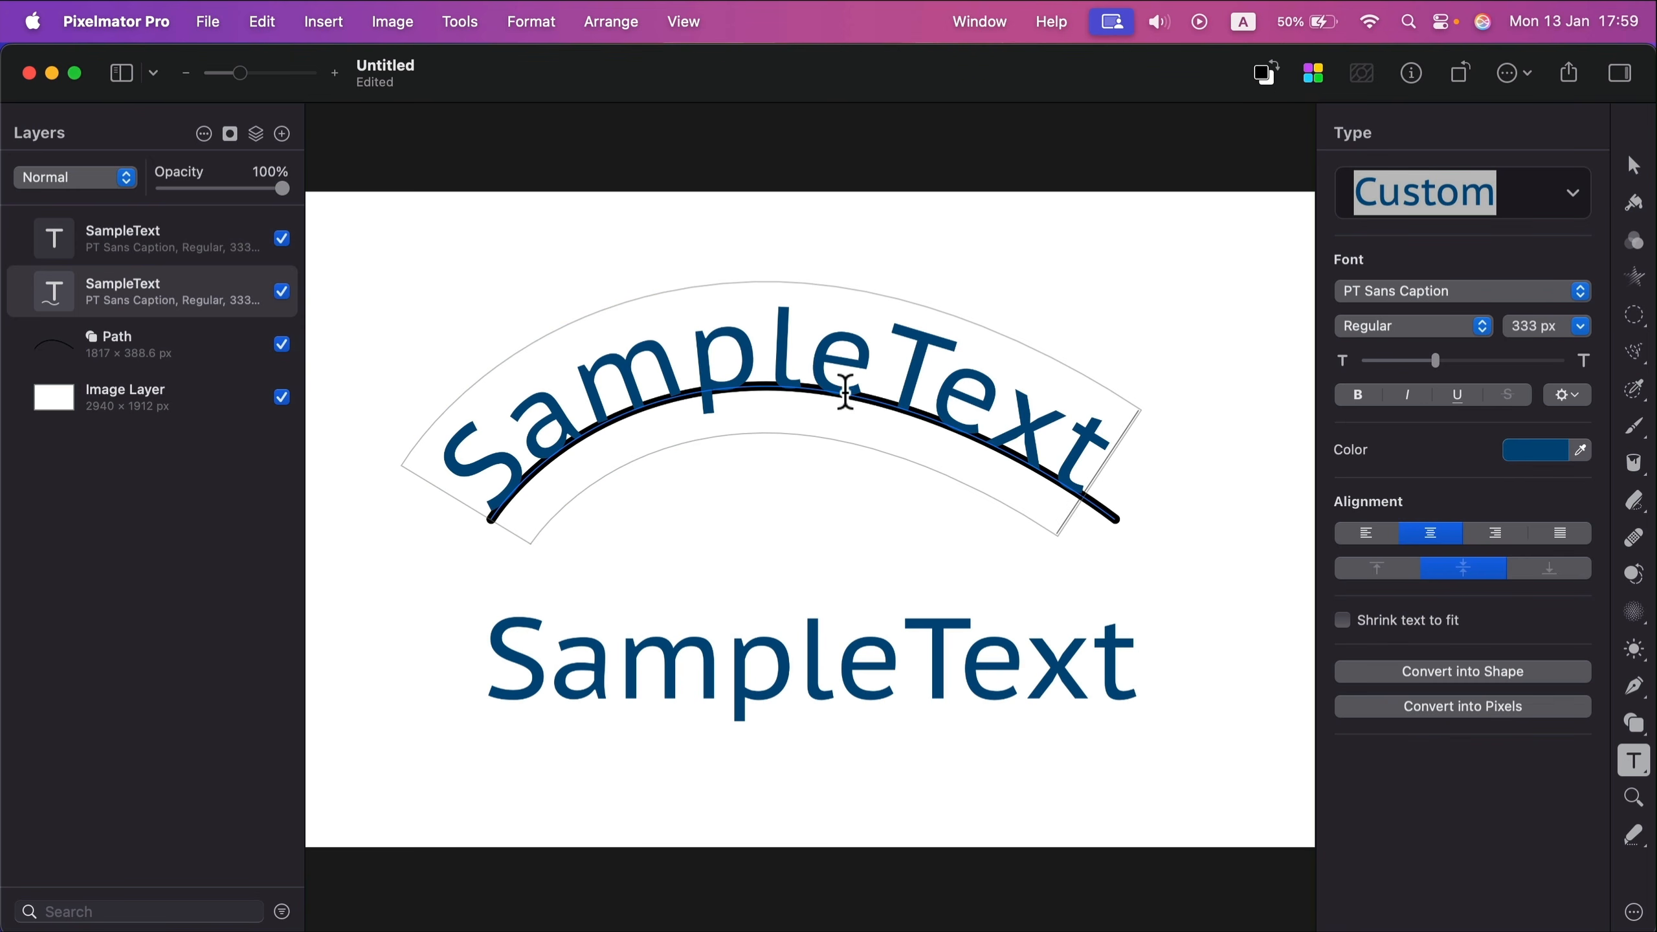
left_click(845, 391)
left_click(1206, 343)
left_click(1052, 408)
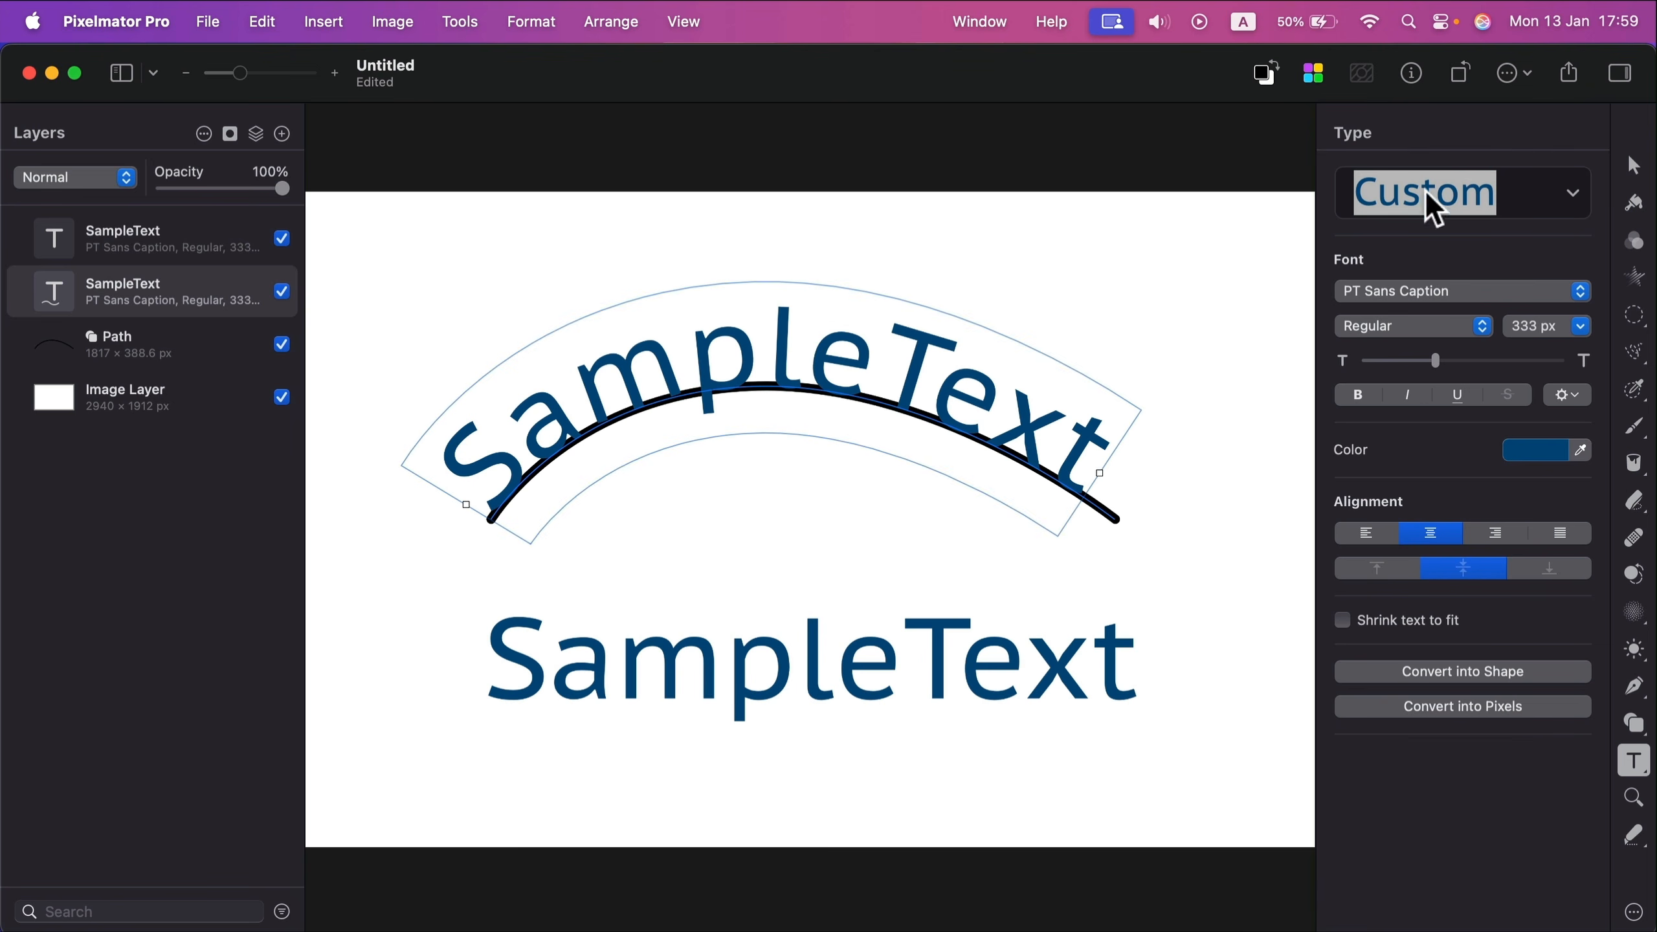
- Set the curved text's size to 144 px and shift the start and end of its text area along the arch
left_click_drag(1104, 491, 1169, 529)
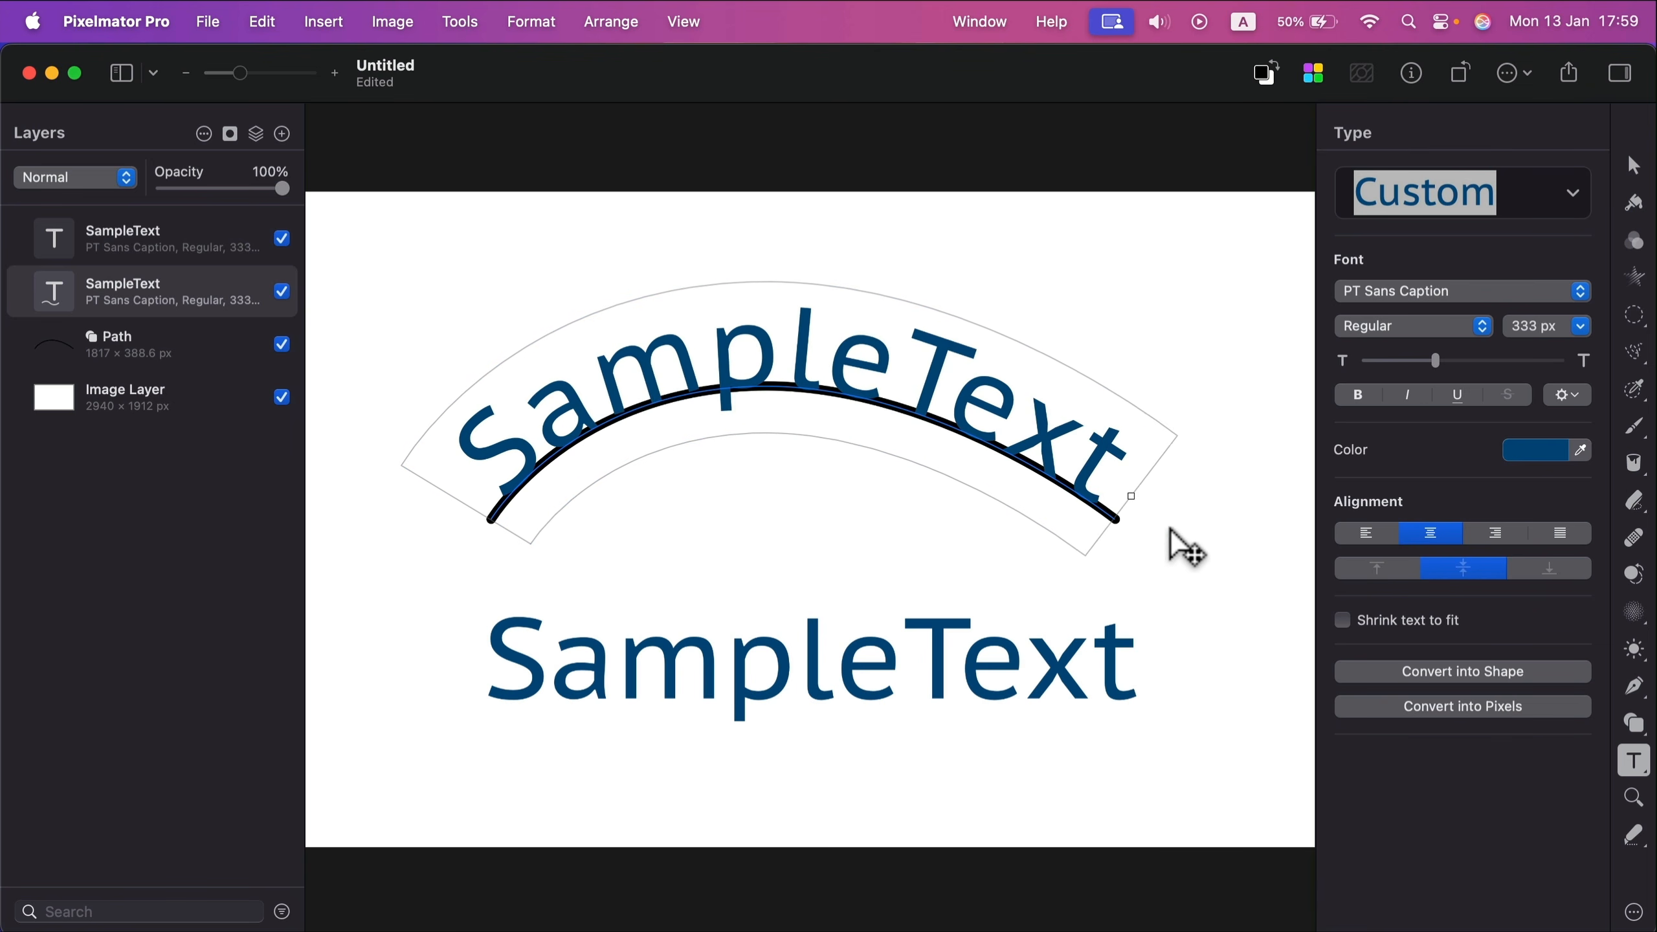
left_click(1580, 326)
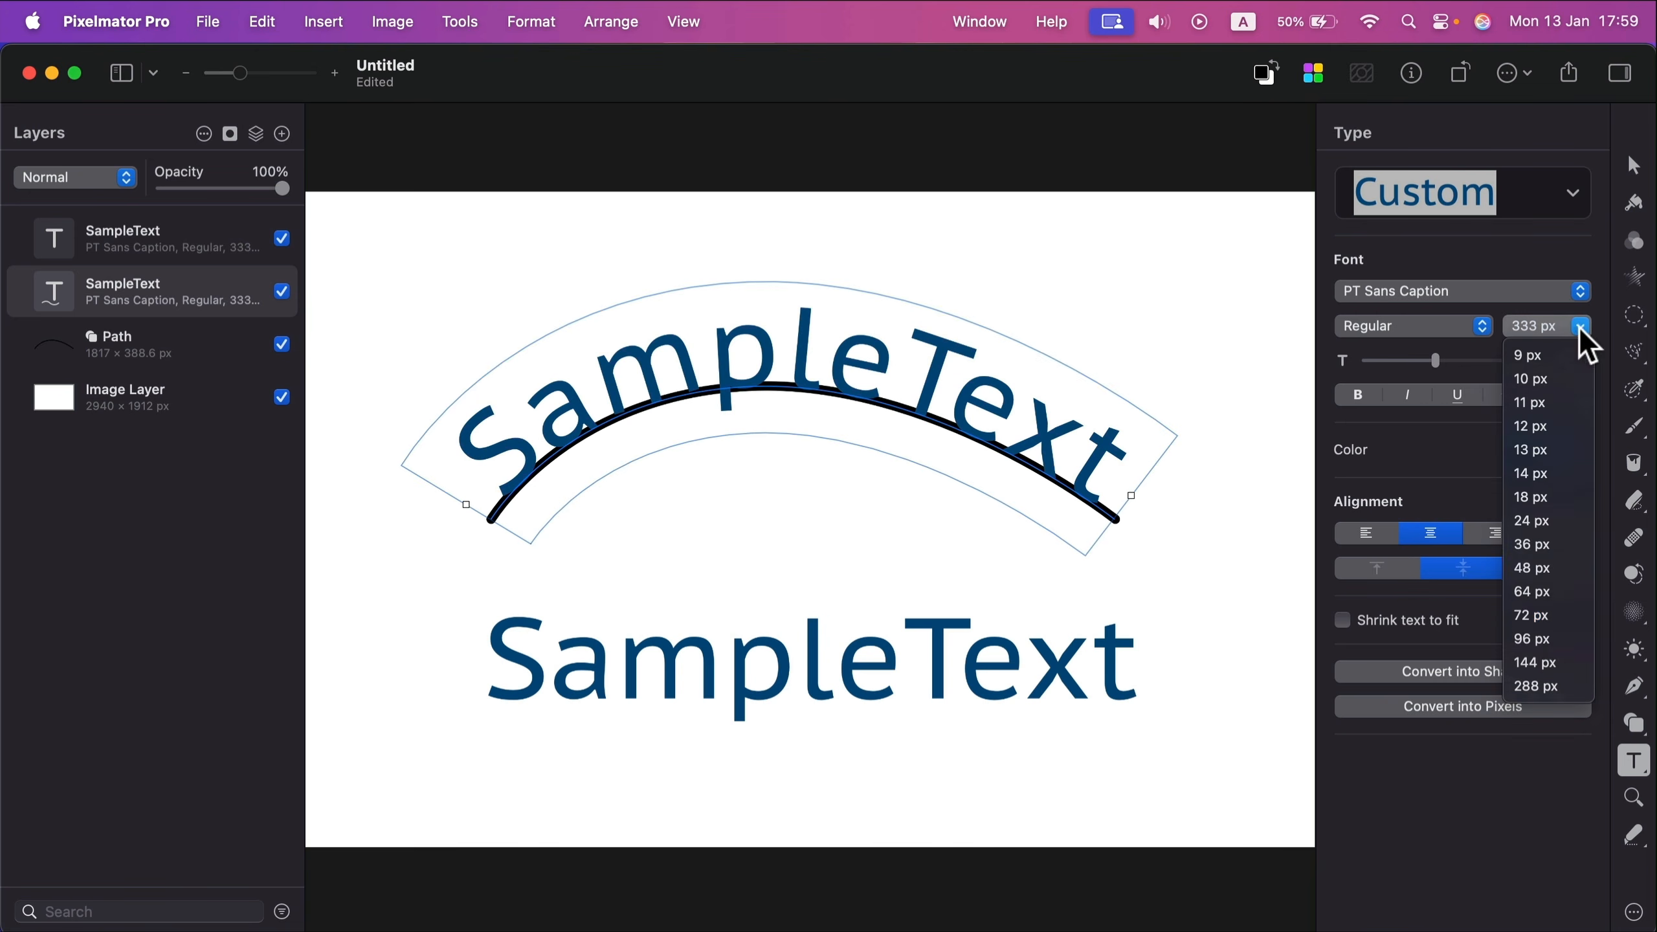
left_click(1552, 685)
left_click(1580, 326)
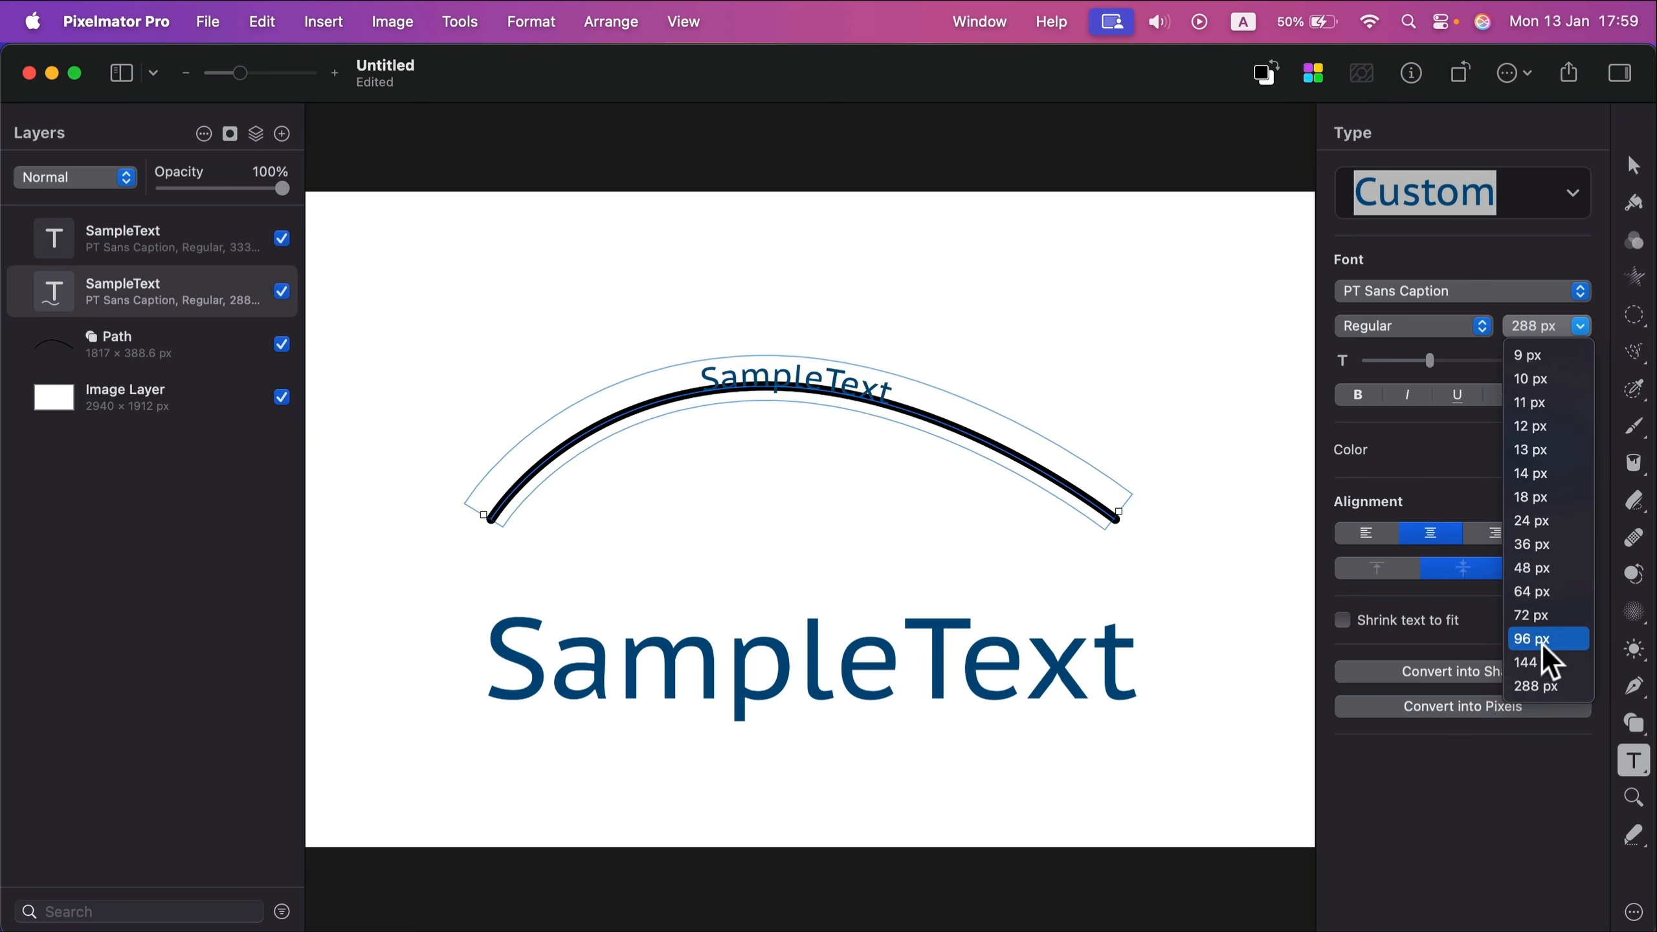
left_click(1535, 663)
mouse_move(1135, 518)
left_mouse_down()
mouse_move(782, 379)
mouse_move(1146, 522)
left_mouse_up()
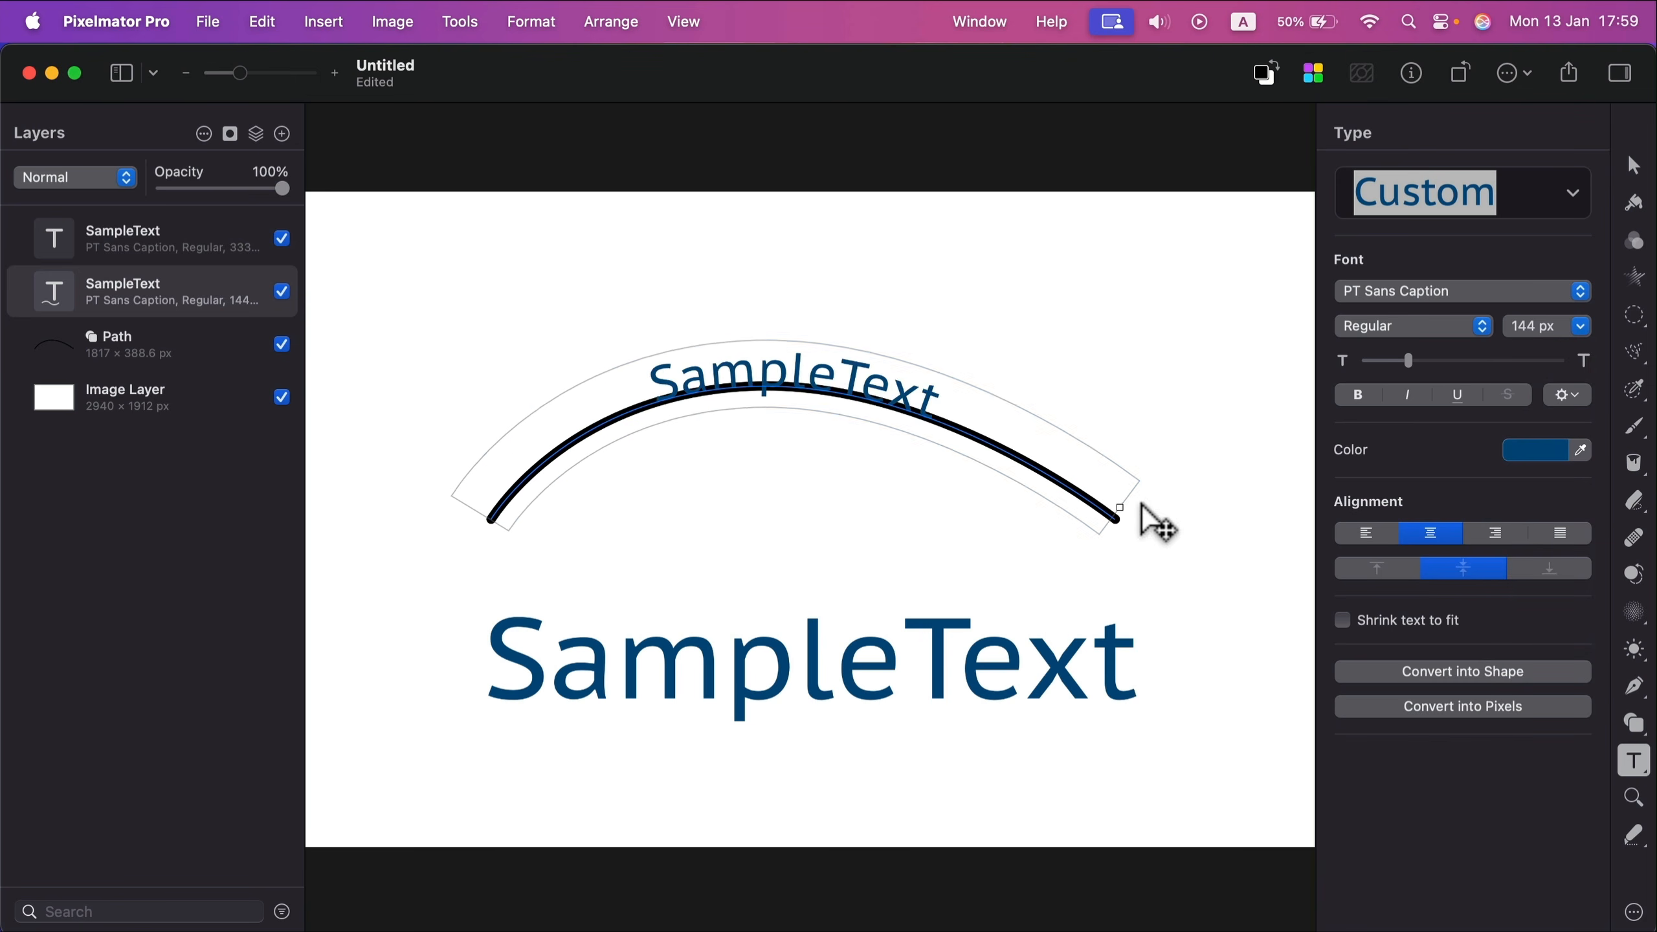
left_click_drag(492, 519, 616, 418)
- Hide the arched Path layer and delete the curved SampleText
left_click(1634, 166)
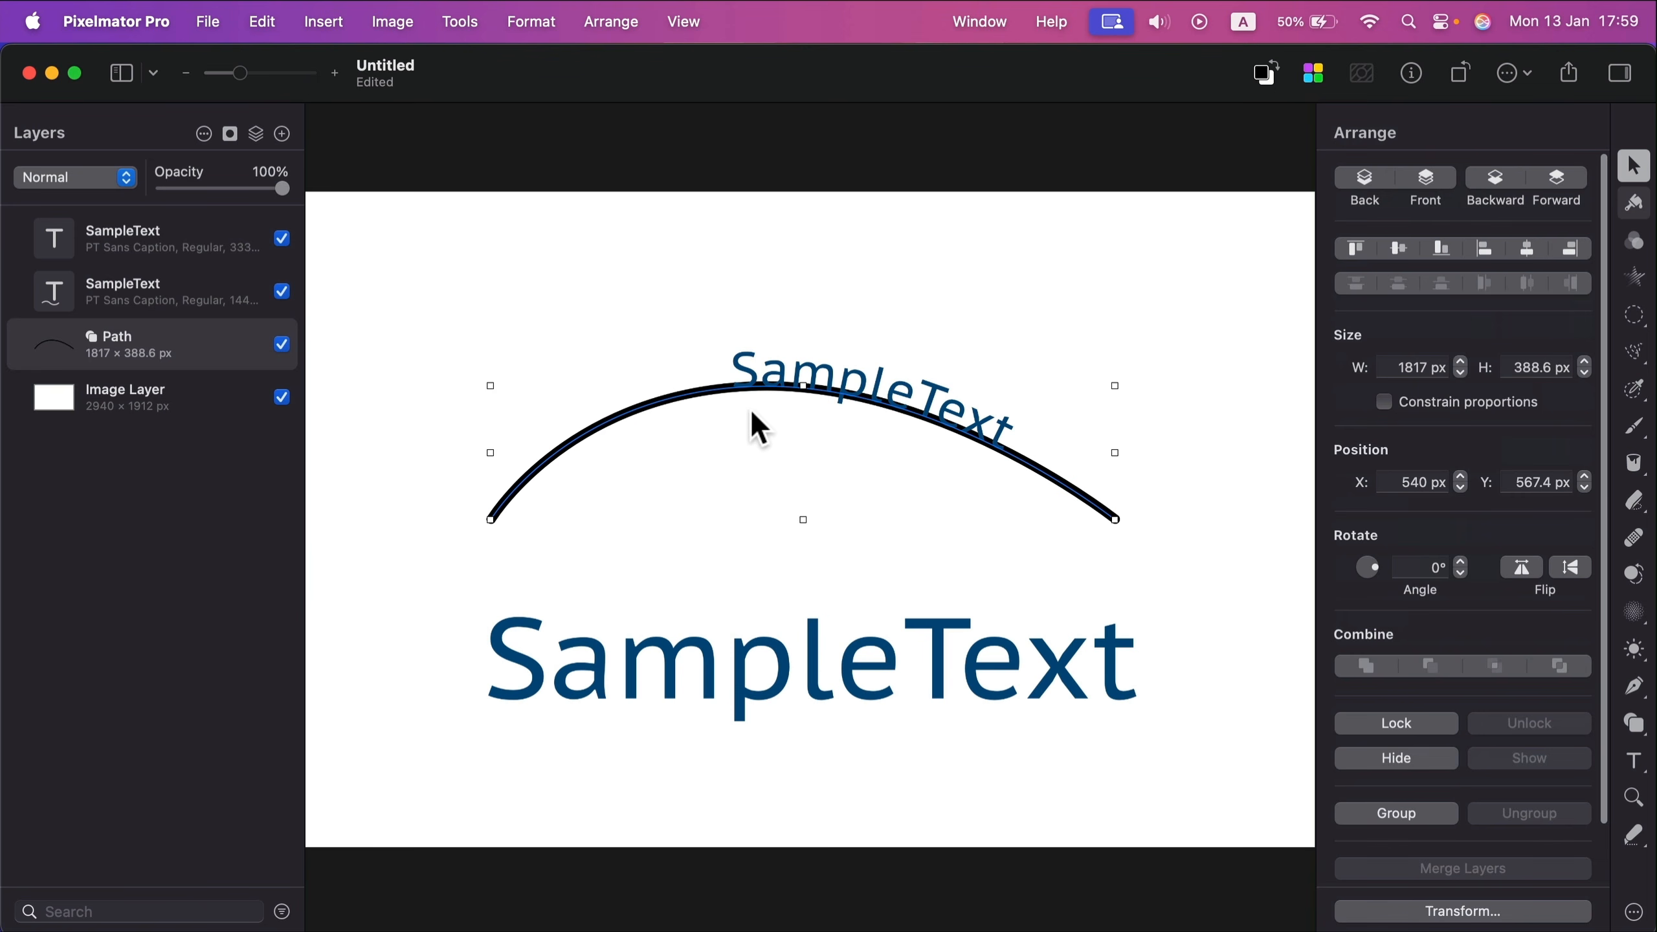
left_click(1061, 496)
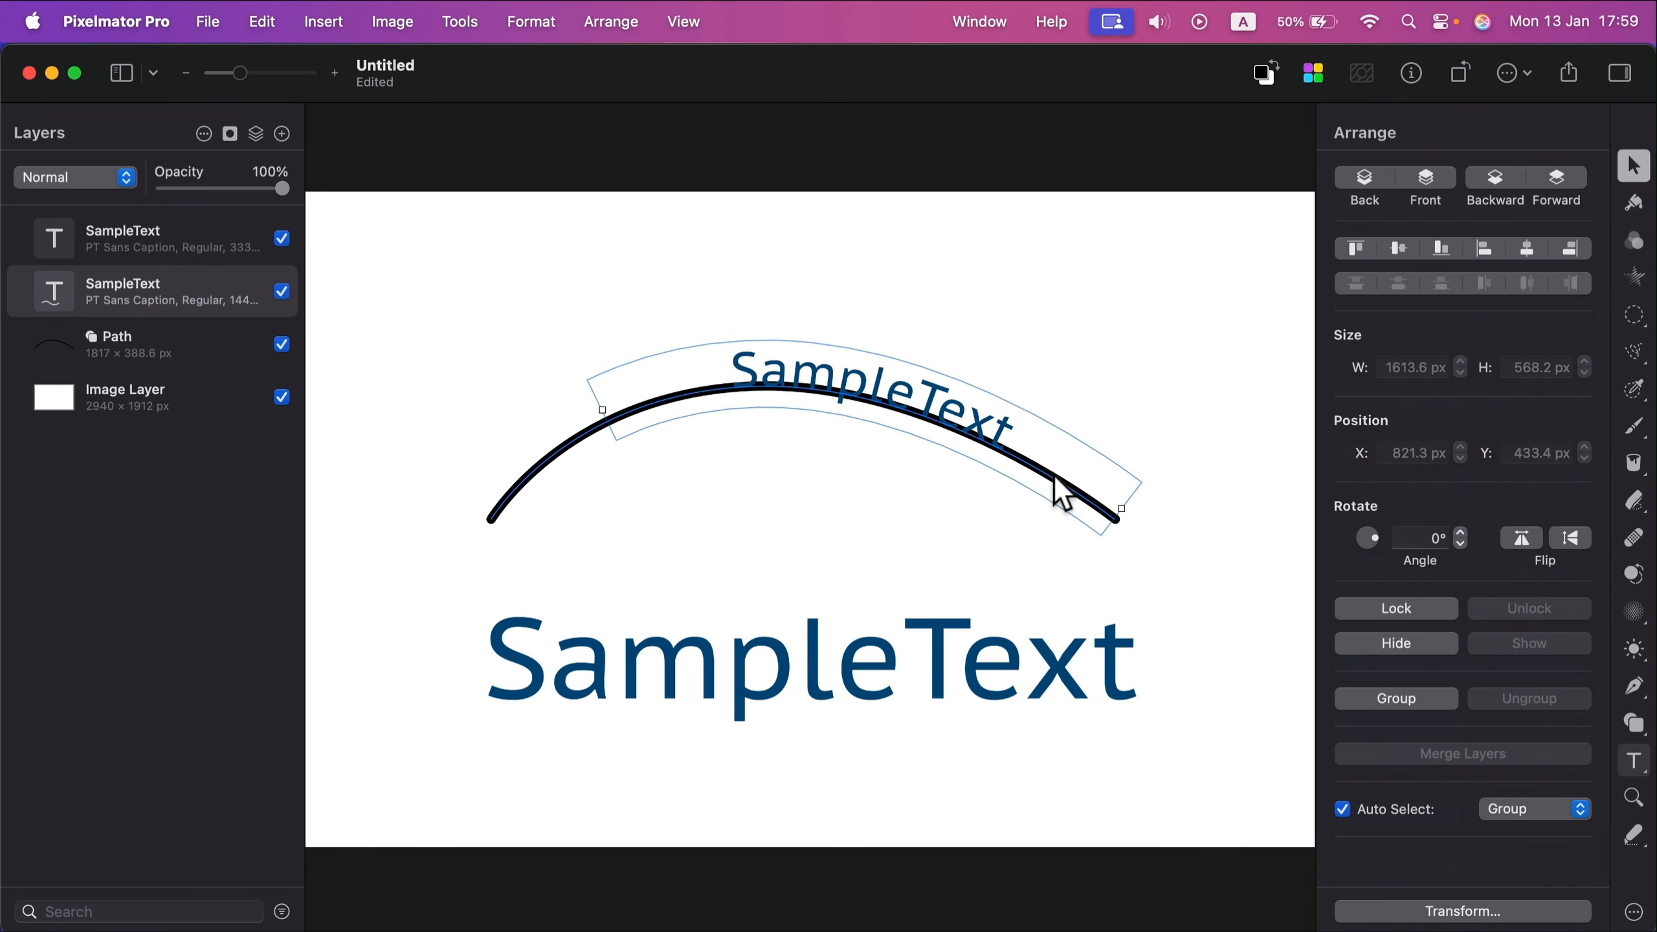
left_click(583, 444)
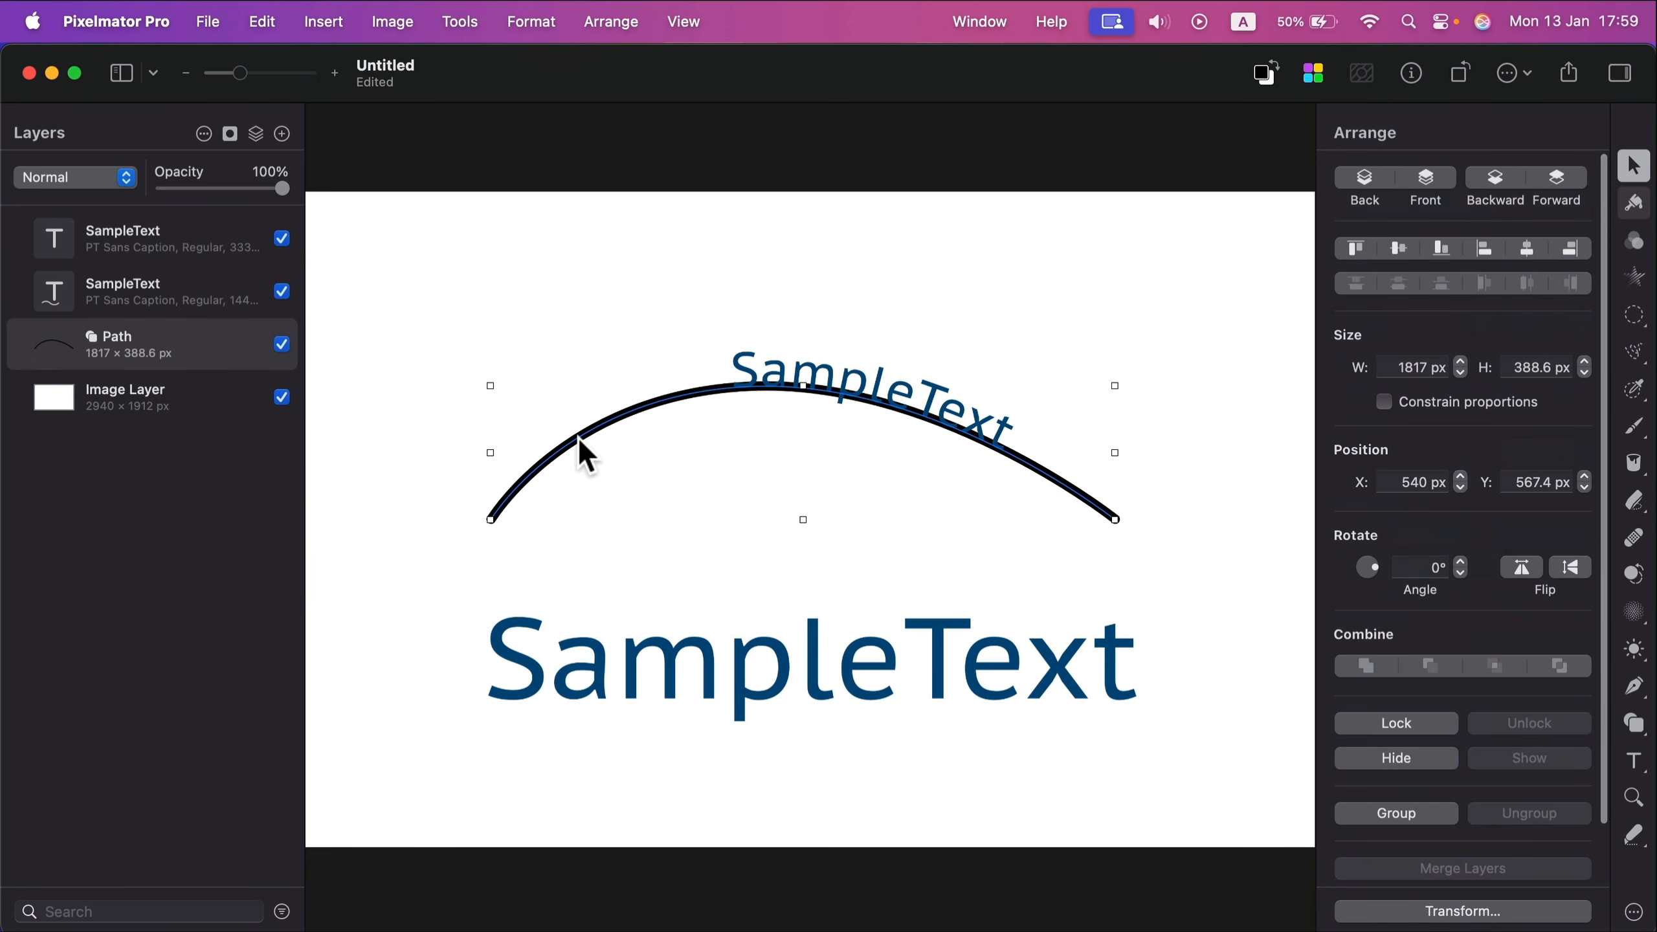
left_click(281, 344)
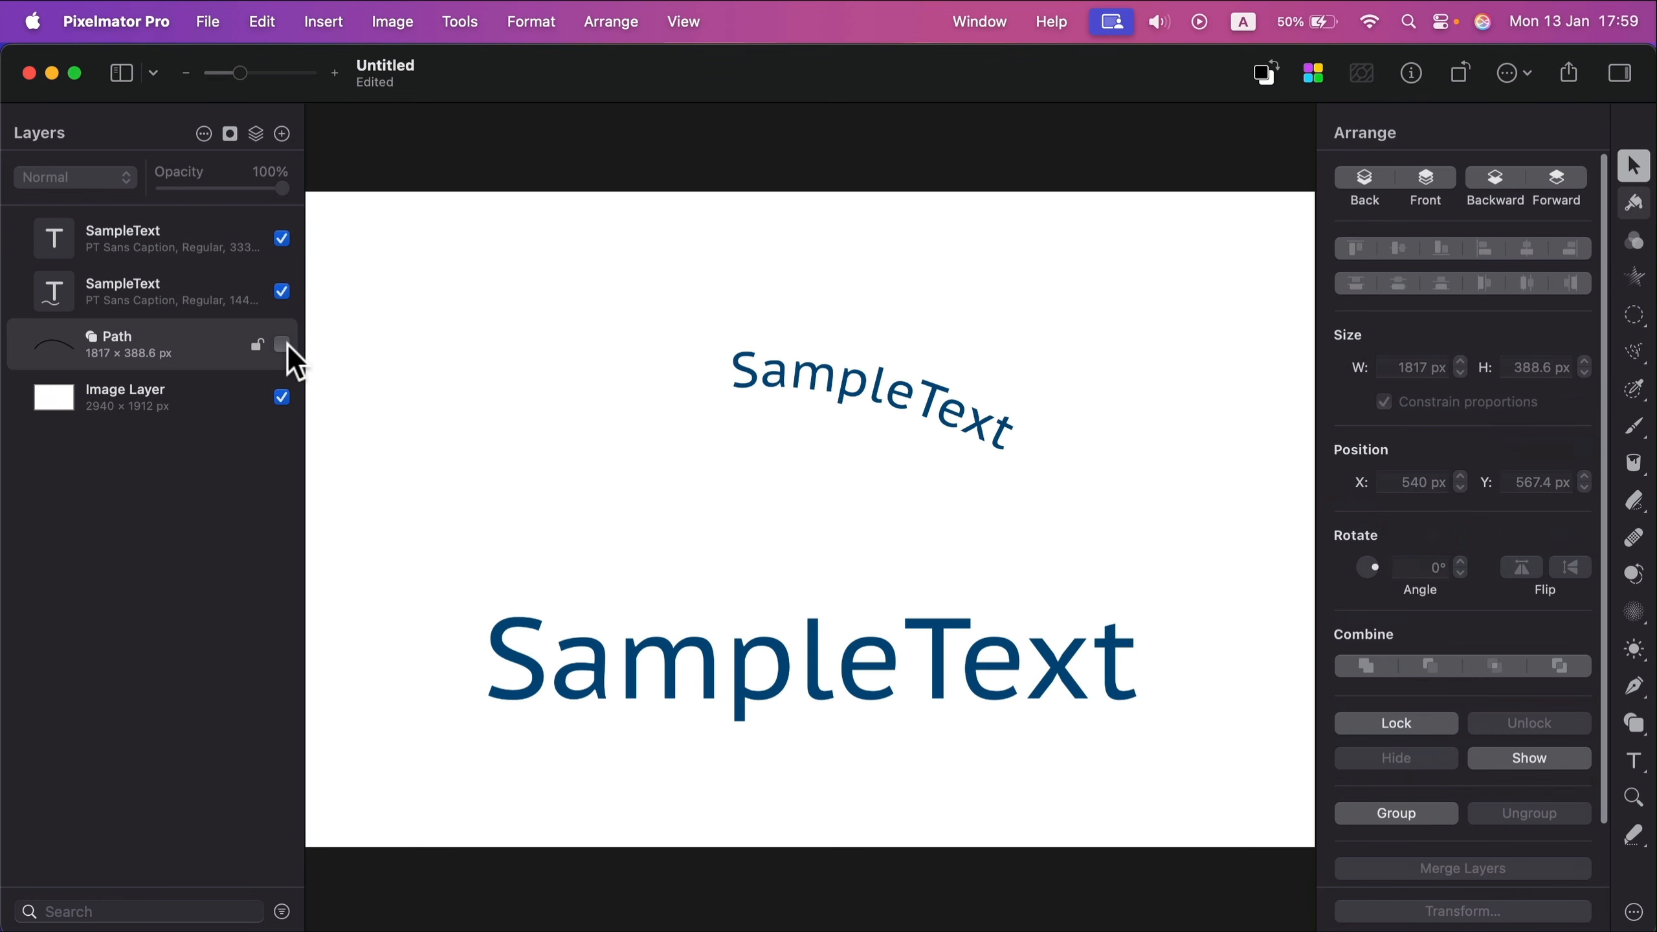
left_click(281, 344)
left_click(282, 344)
left_click(286, 345)
left_click(286, 344)
left_click(887, 405)
key("Delete")
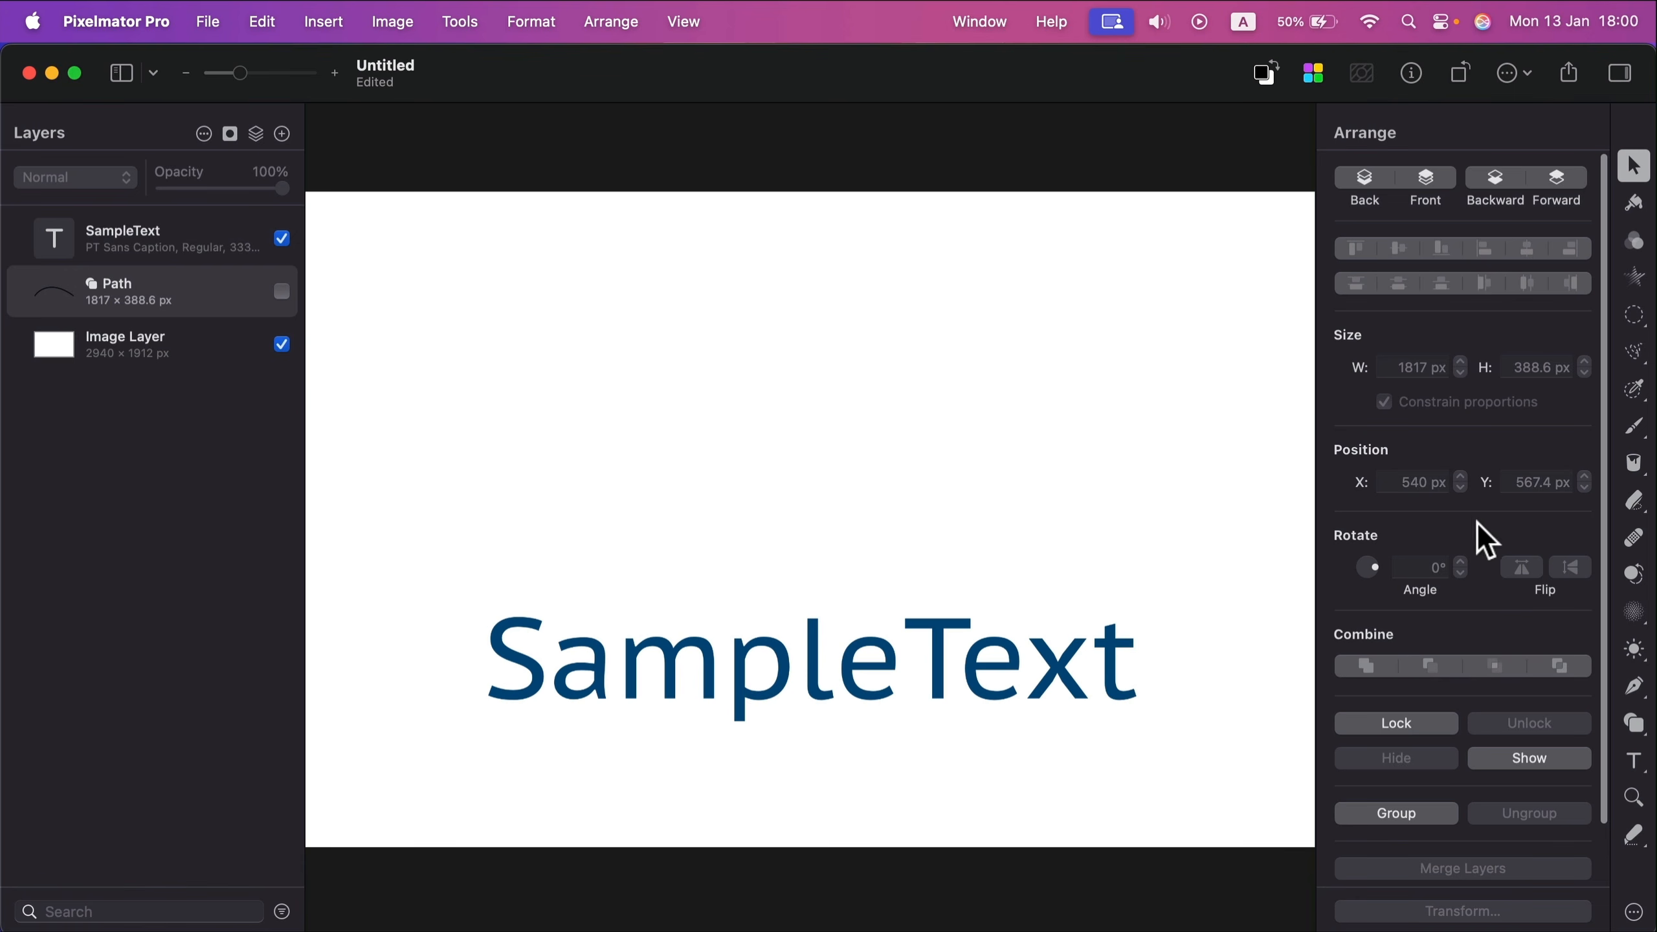
- Draw an open three-point curve with the Path Type tool above SampleText, arching over and down, to place text on it
left_click(1638, 765)
left_click(1639, 765)
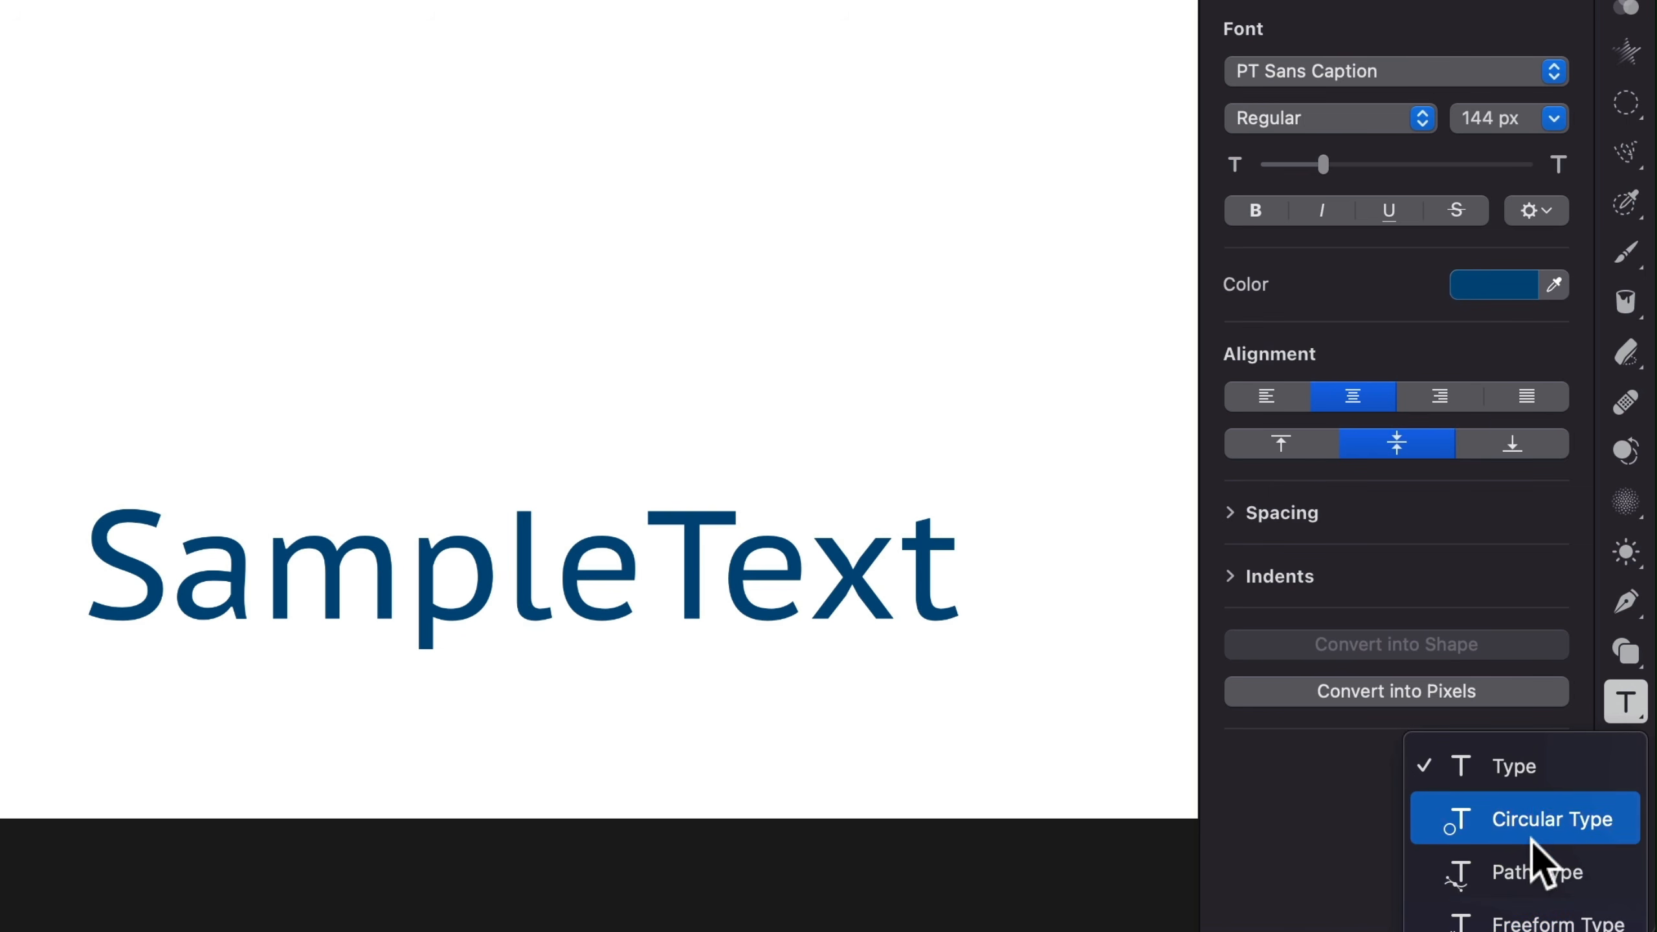
left_click(1535, 880)
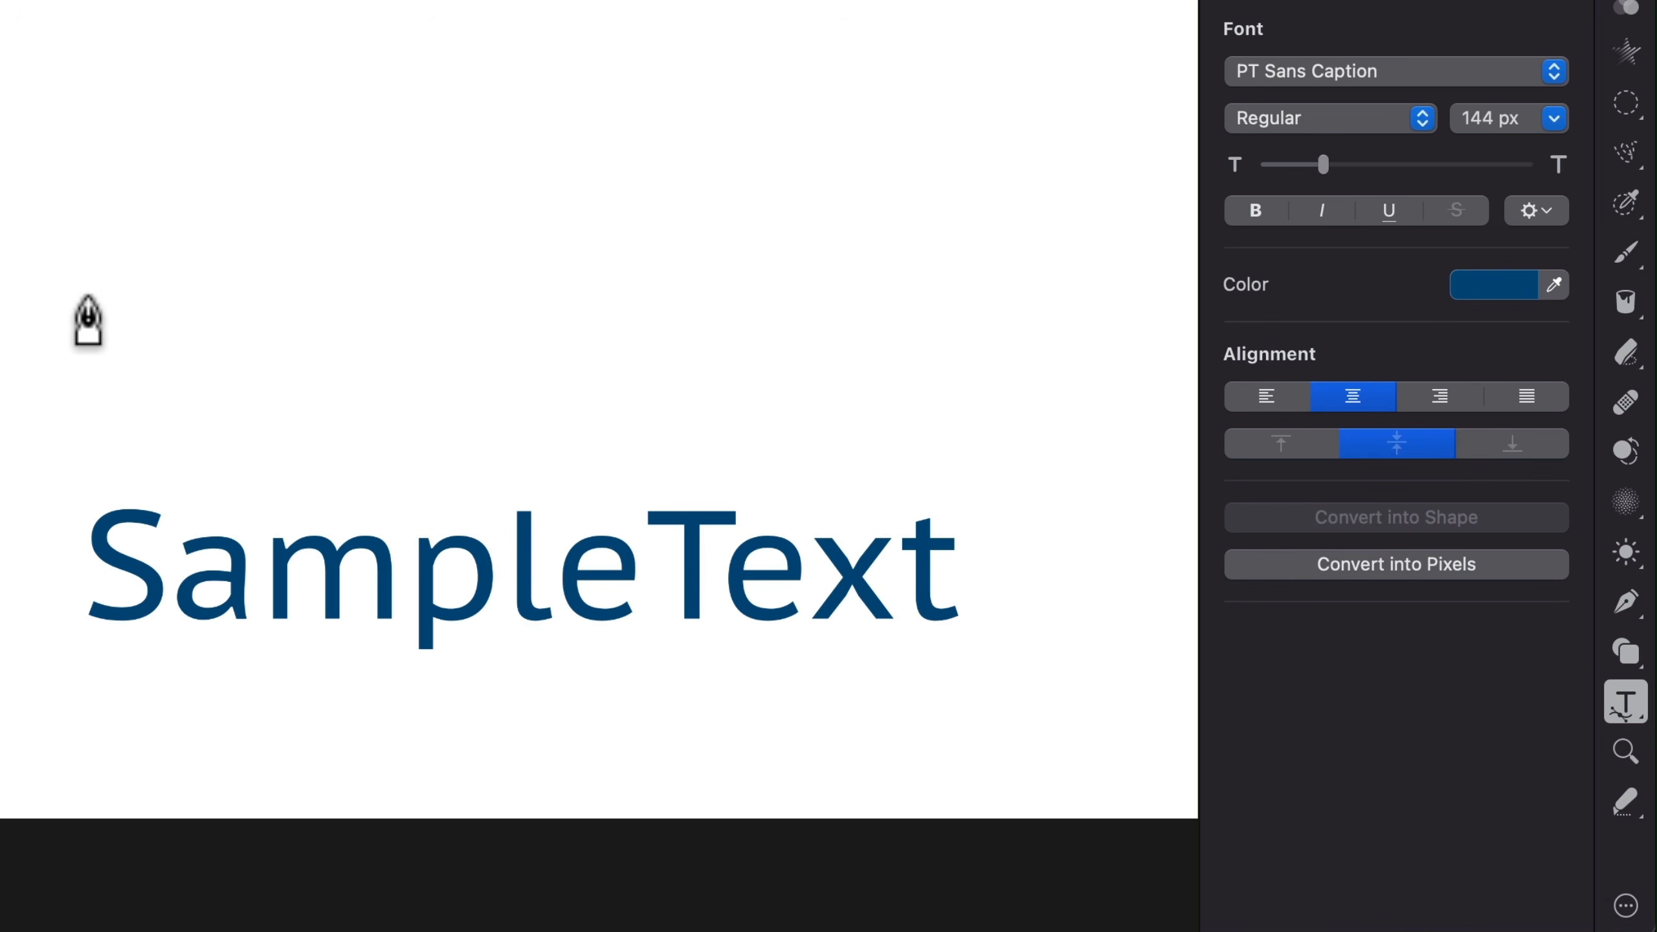
left_click_drag(475, 161, 608, 162)
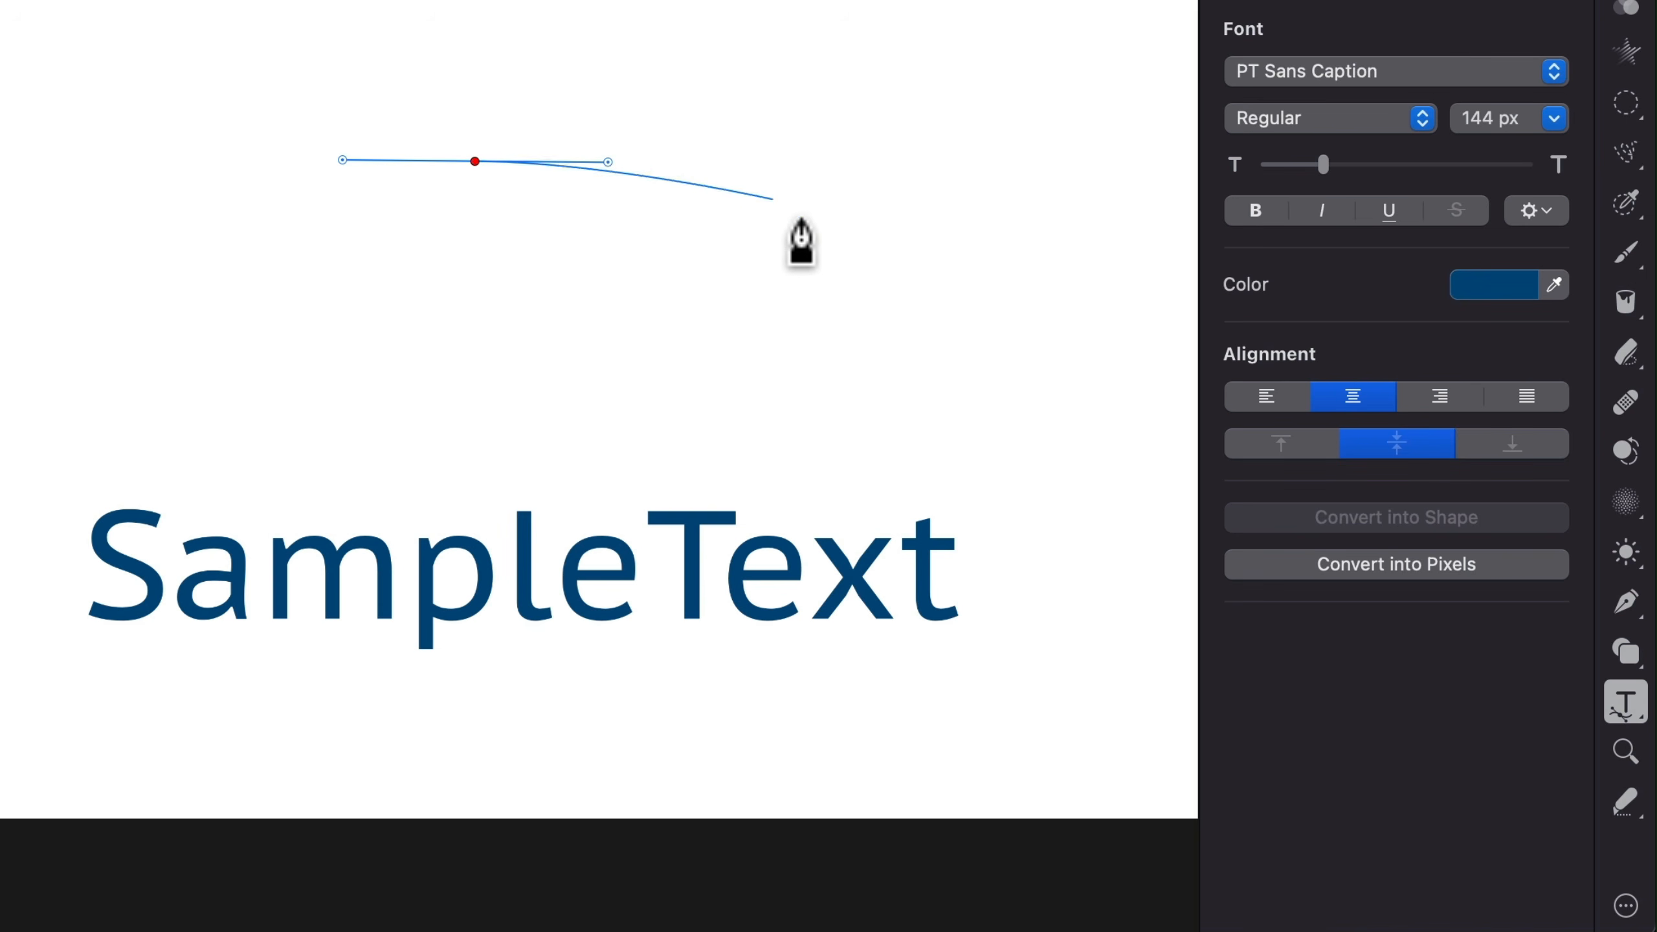
left_click_drag(852, 249, 963, 373)
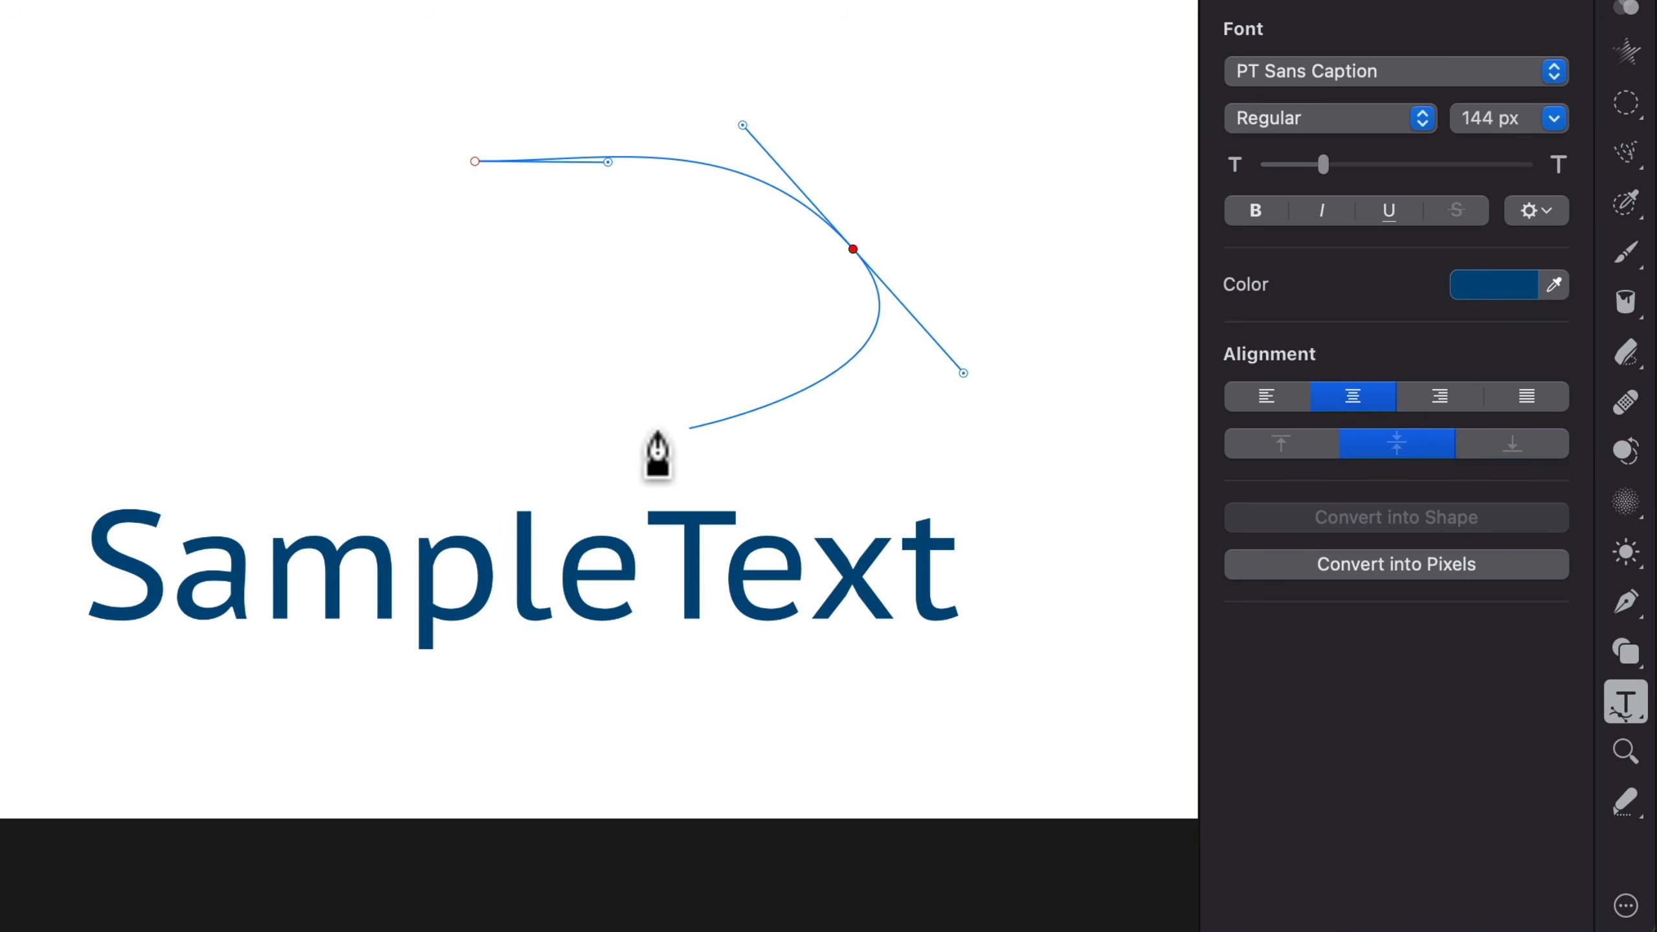
left_click(937, 407)
left_click(938, 407)
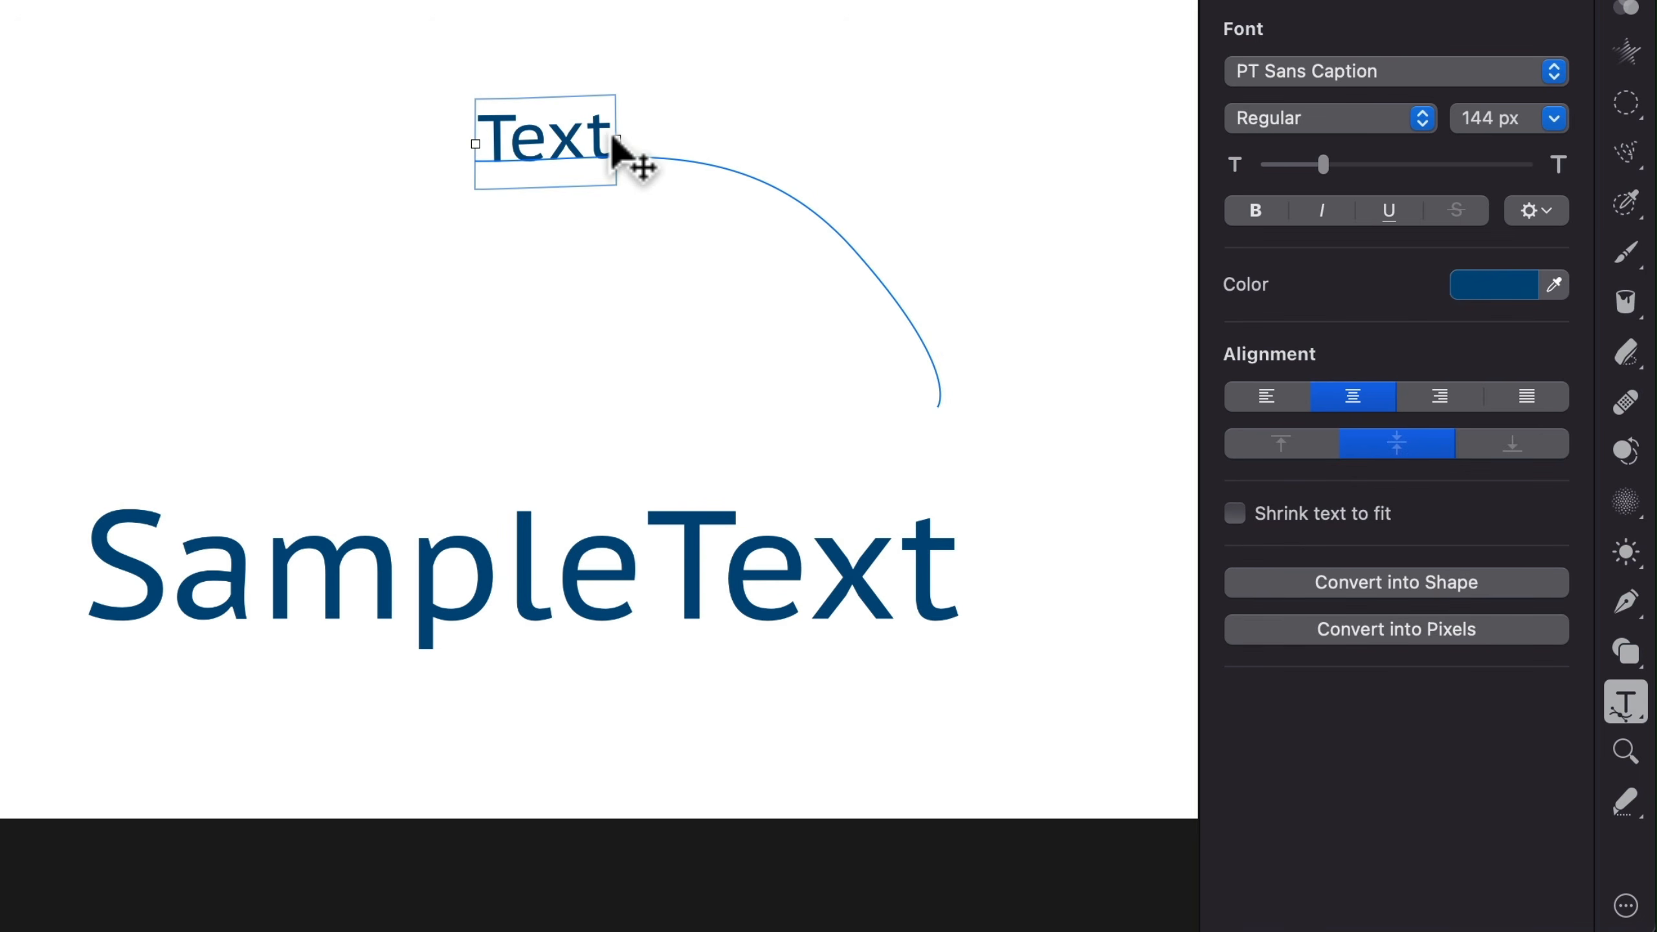
- Extend the text area of the new path text along the whole curve and finish editing it
left_click_drag(614, 140, 947, 395)
mouse_move(477, 142)
left_mouse_down()
mouse_move(636, 162)
mouse_move(877, 259)
mouse_move(562, 124)
mouse_move(459, 140)
left_mouse_up()
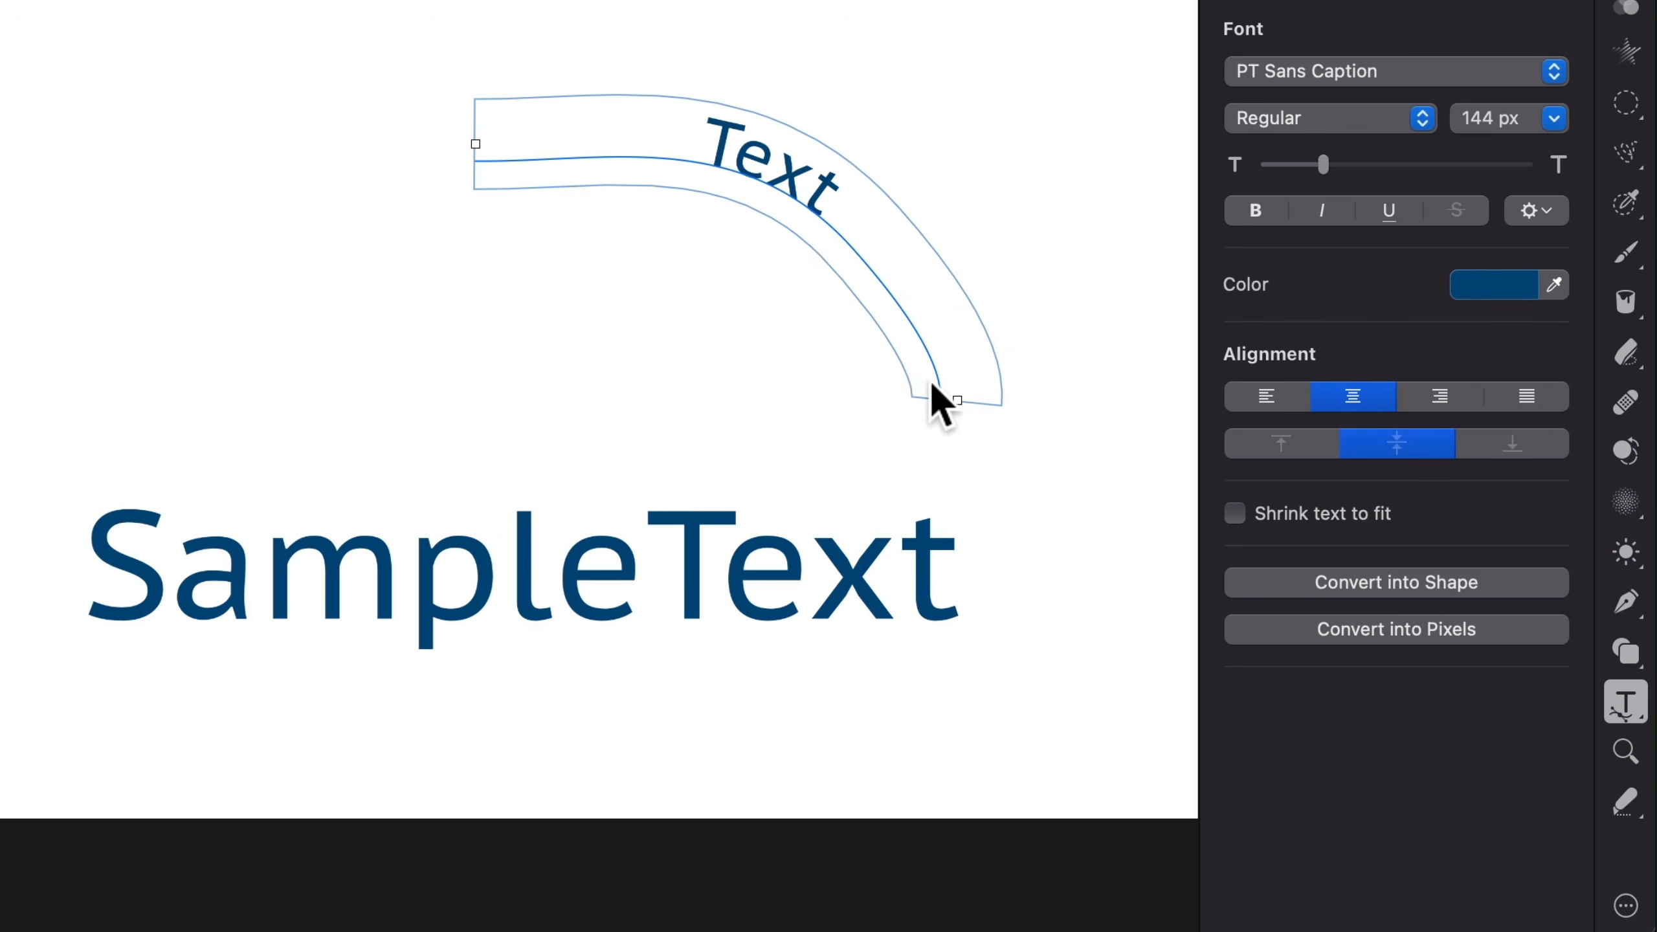
mouse_move(973, 414)
left_mouse_down()
mouse_move(830, 145)
mouse_move(666, 123)
mouse_move(991, 326)
mouse_move(999, 425)
left_mouse_up()
mouse_move(476, 143)
left_mouse_down()
mouse_move(815, 209)
mouse_move(732, 142)
mouse_move(474, 146)
left_mouse_up()
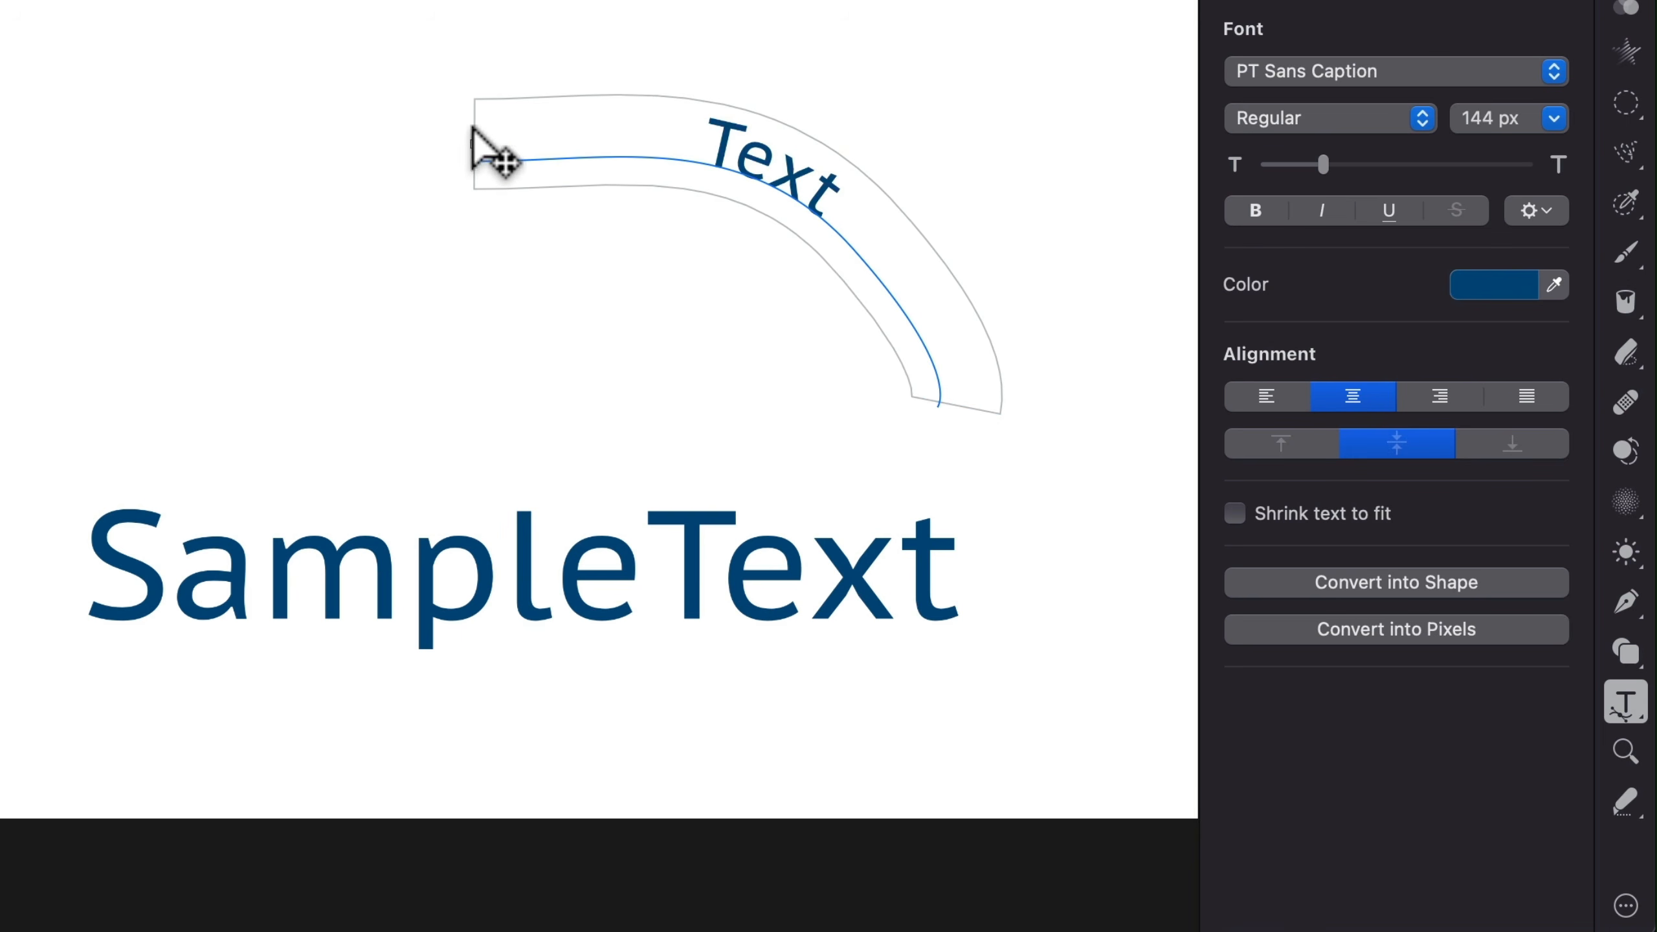
left_click(1017, 477)
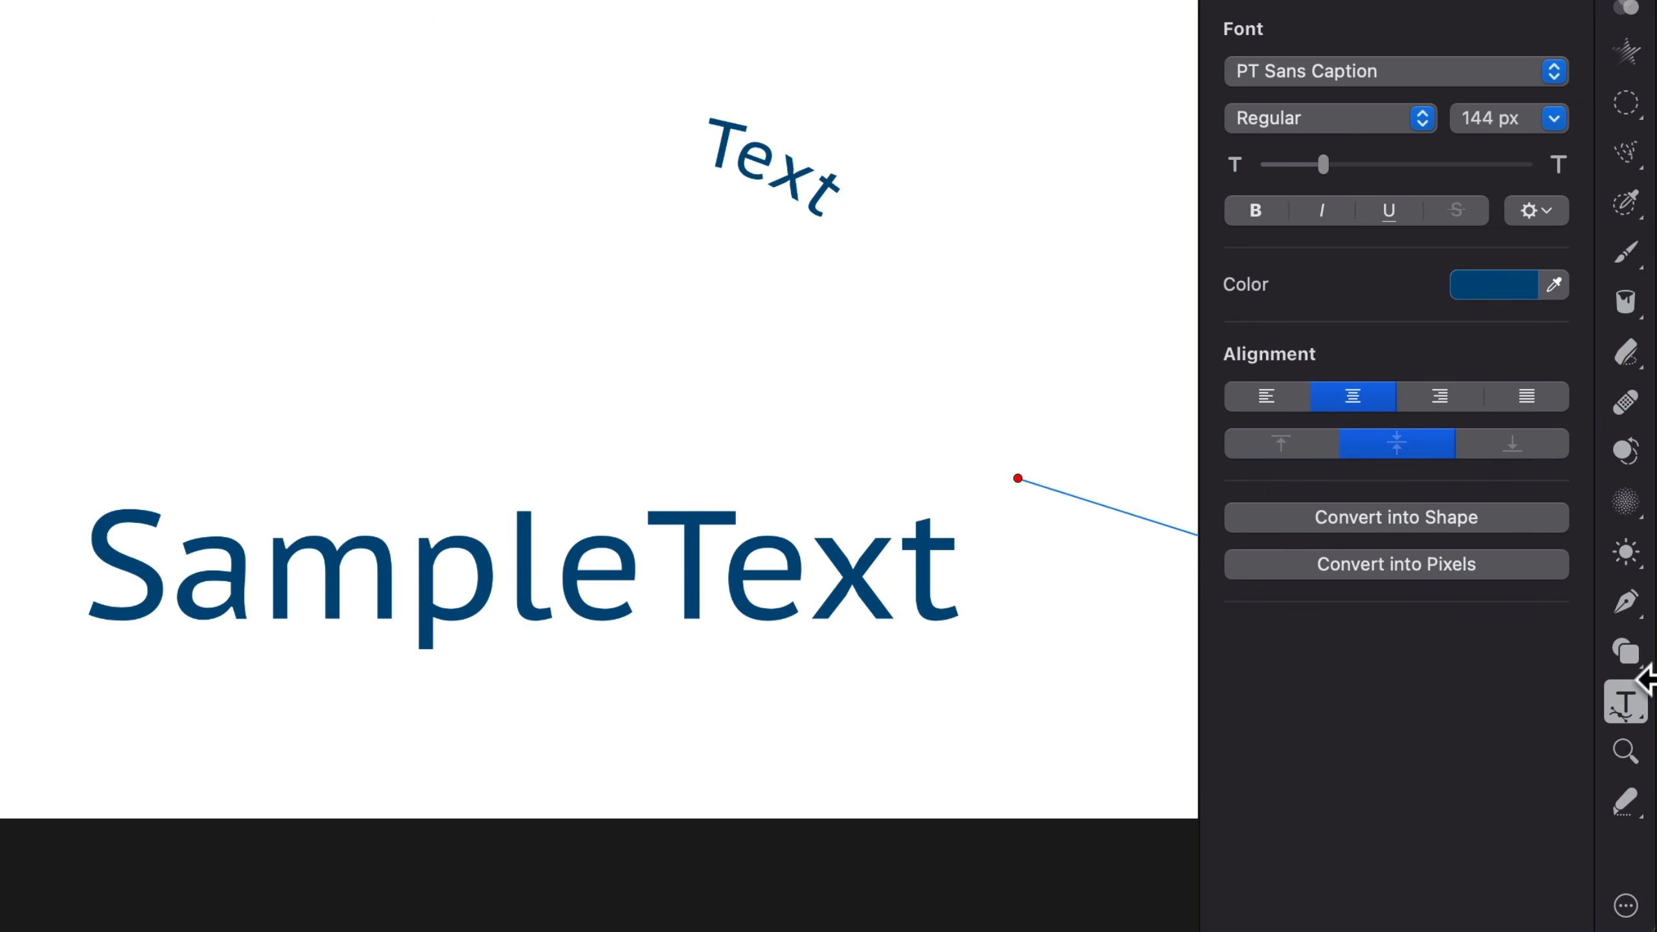
key("Escape")
- Draw a slightly wide ellipse with Circular Type beside the curved text and extend its text area to the ellipse's rightmost point
left_click(1621, 703)
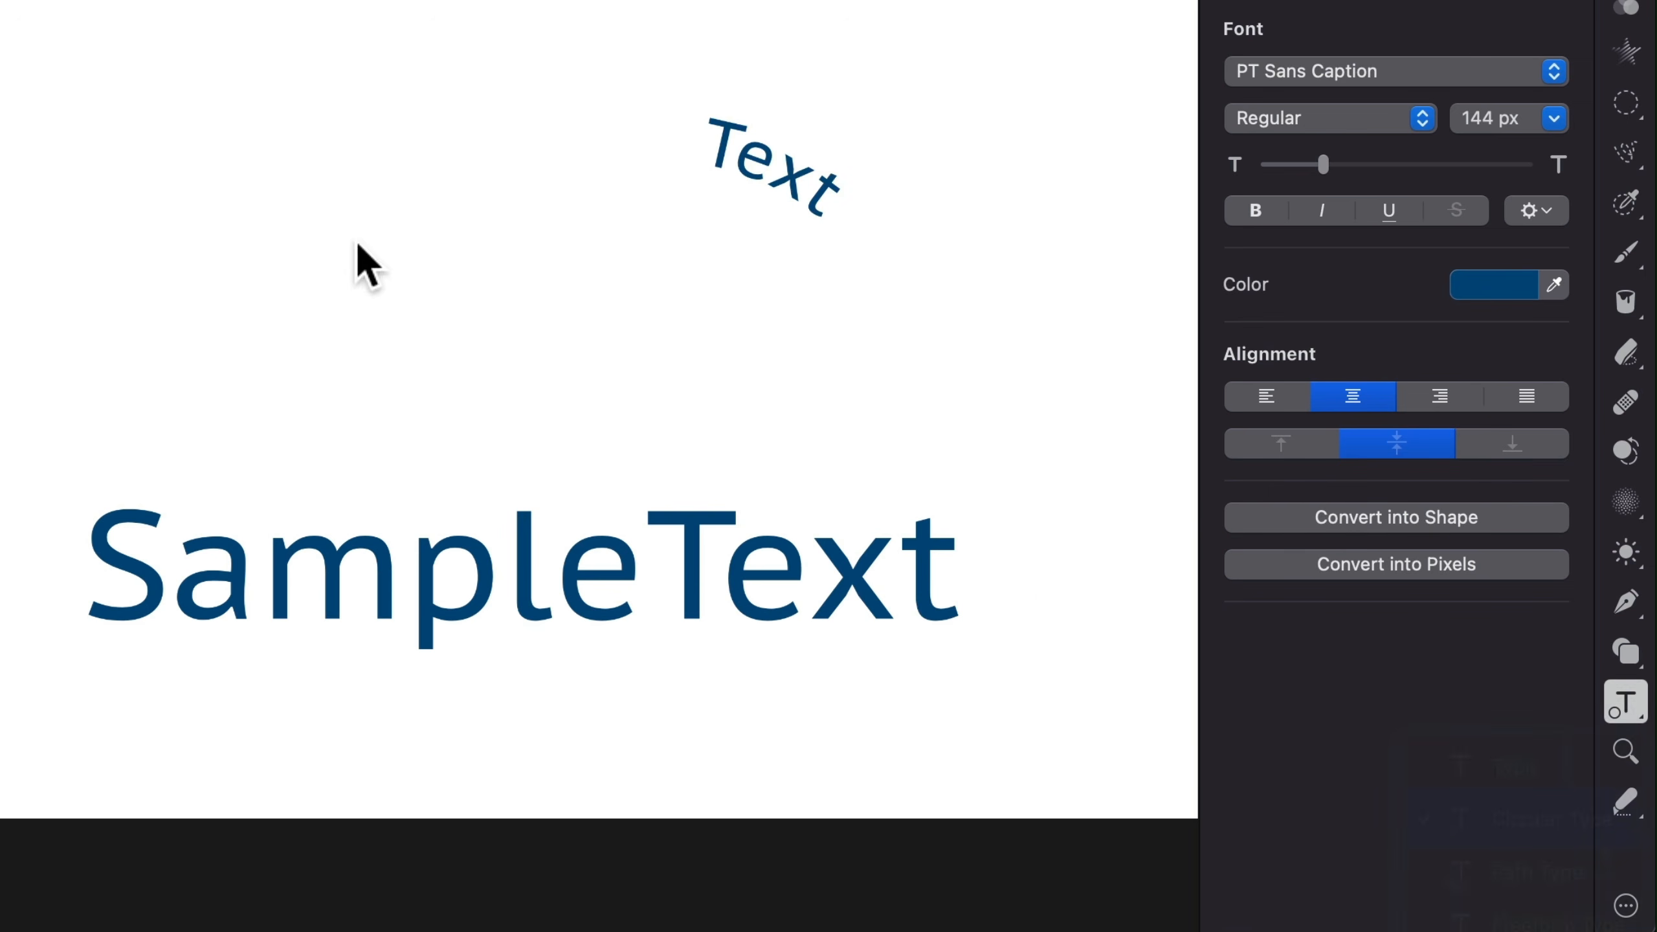
left_click_drag(167, 125, 478, 396)
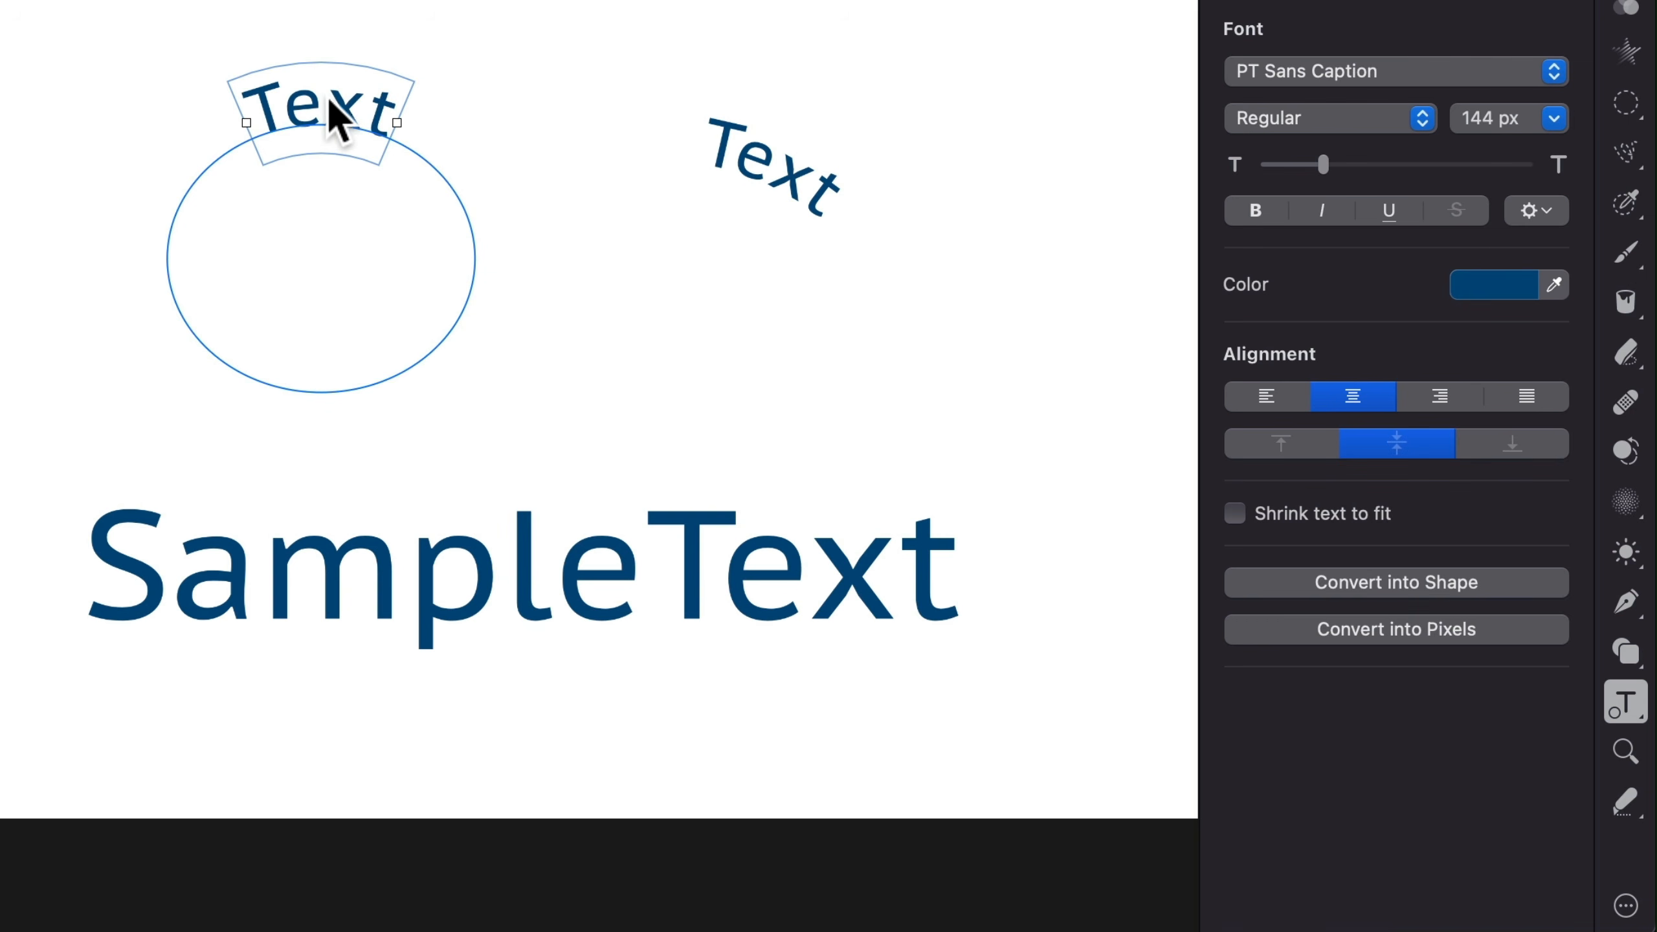
left_click_drag(362, 111, 474, 266)
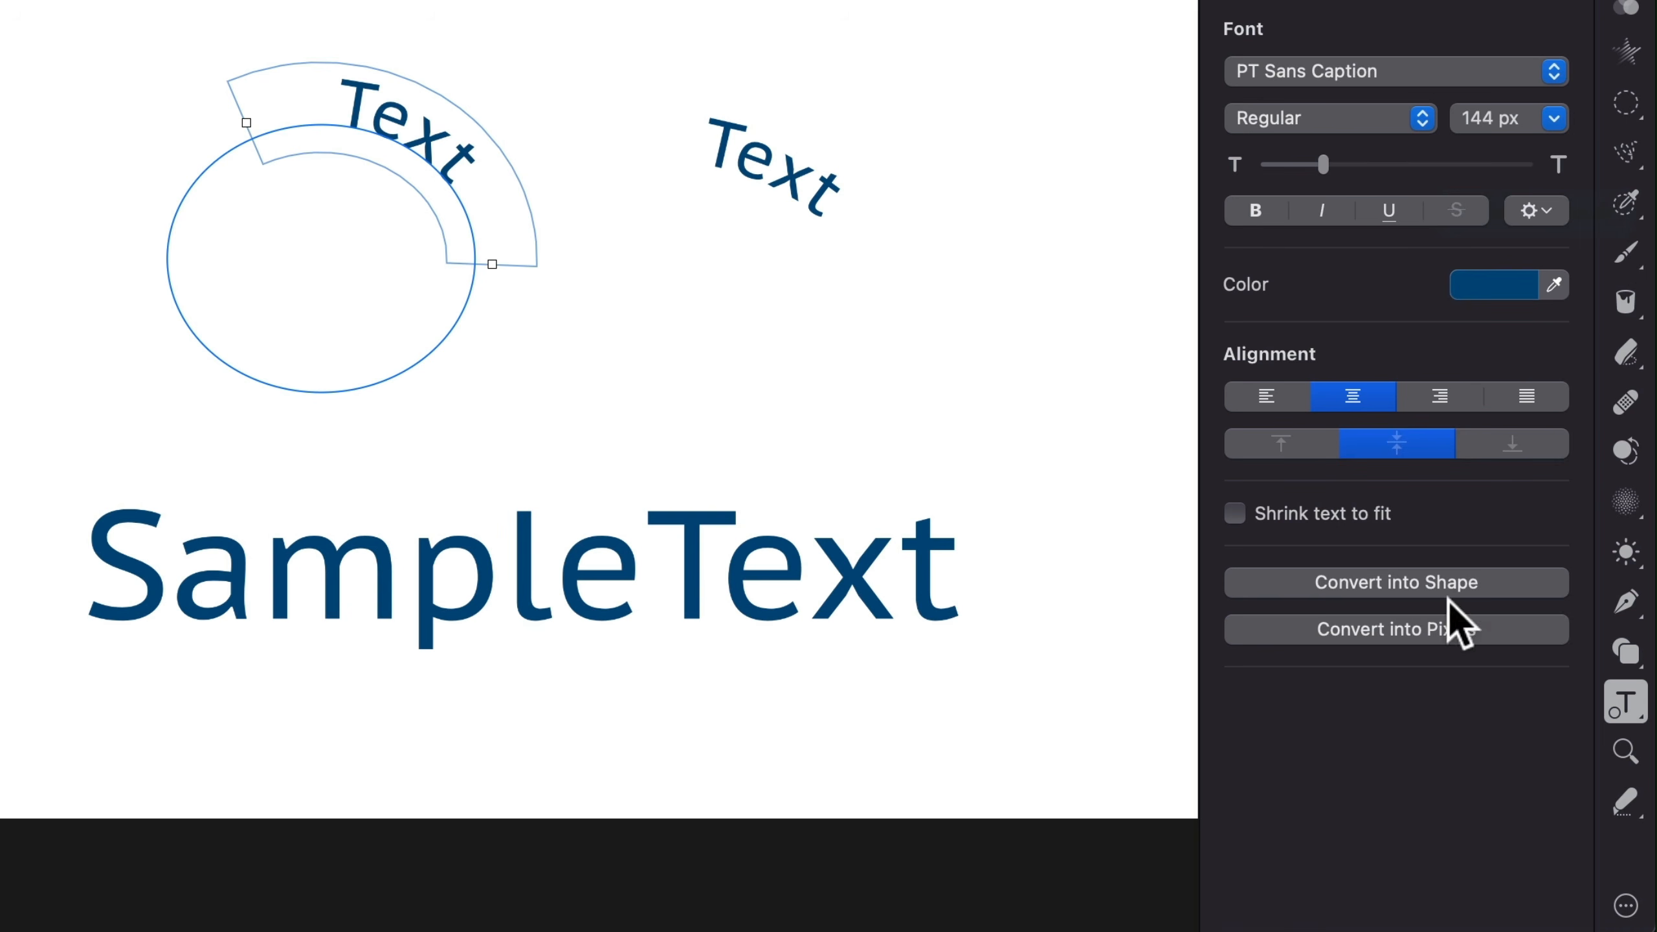
left_click(1643, 717)
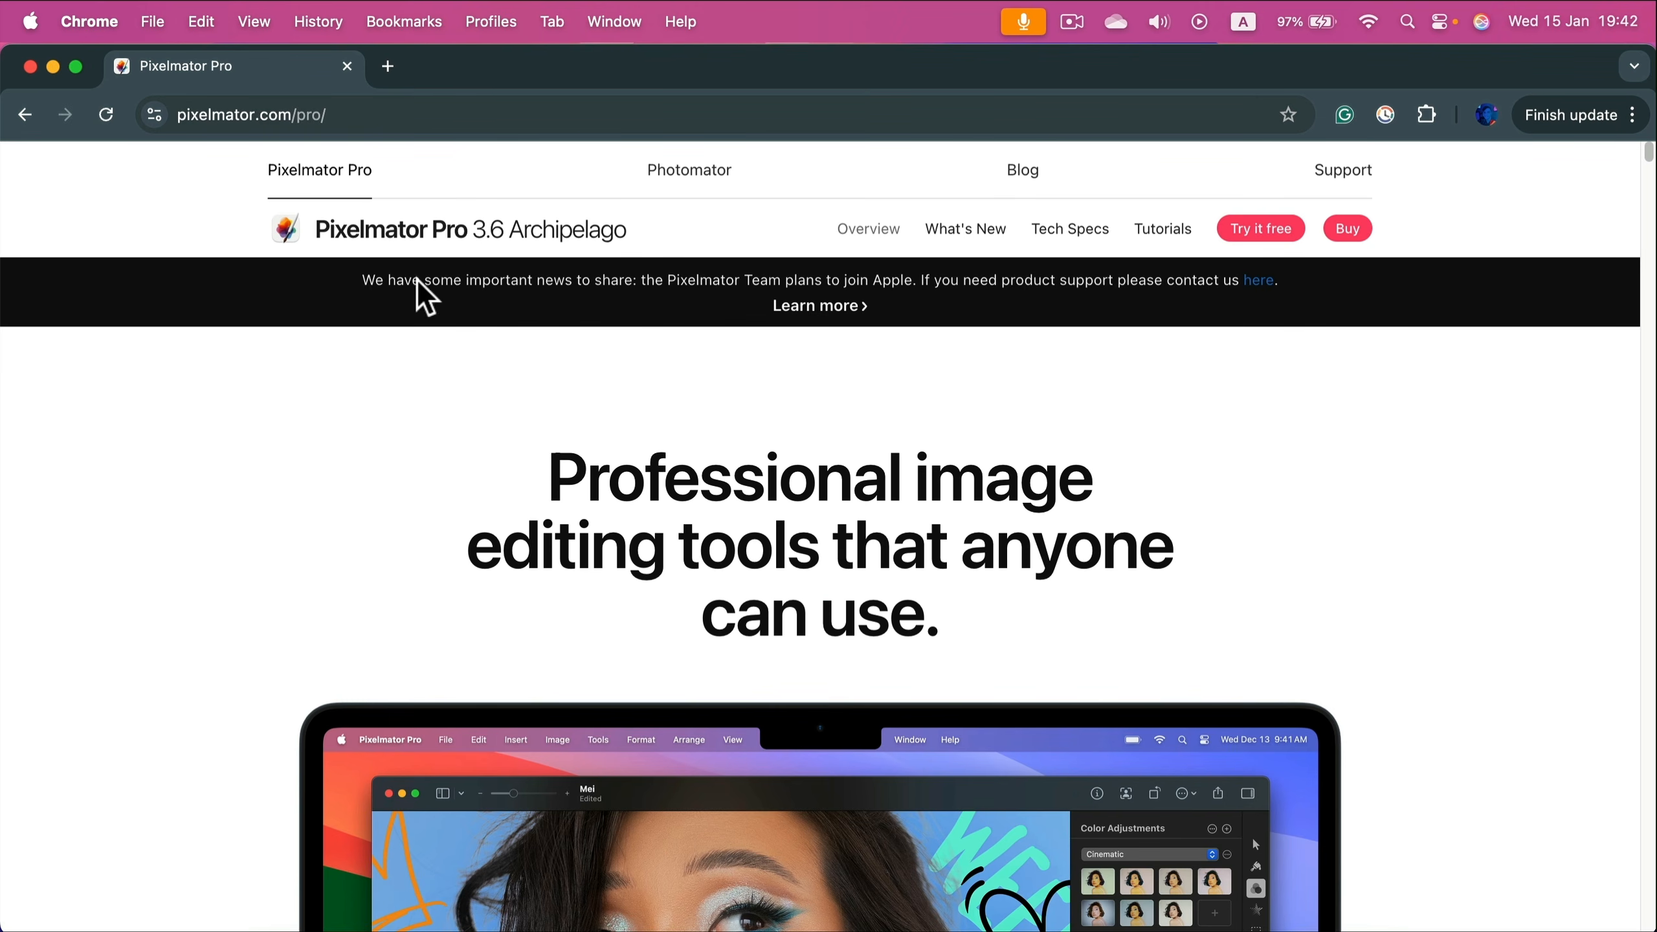
- In Chrome, highlight the Pixelmator page's notice about joining Apple, and open the product's Mac App Store preview without launching App Store
left_click_drag(362, 279, 1301, 274)
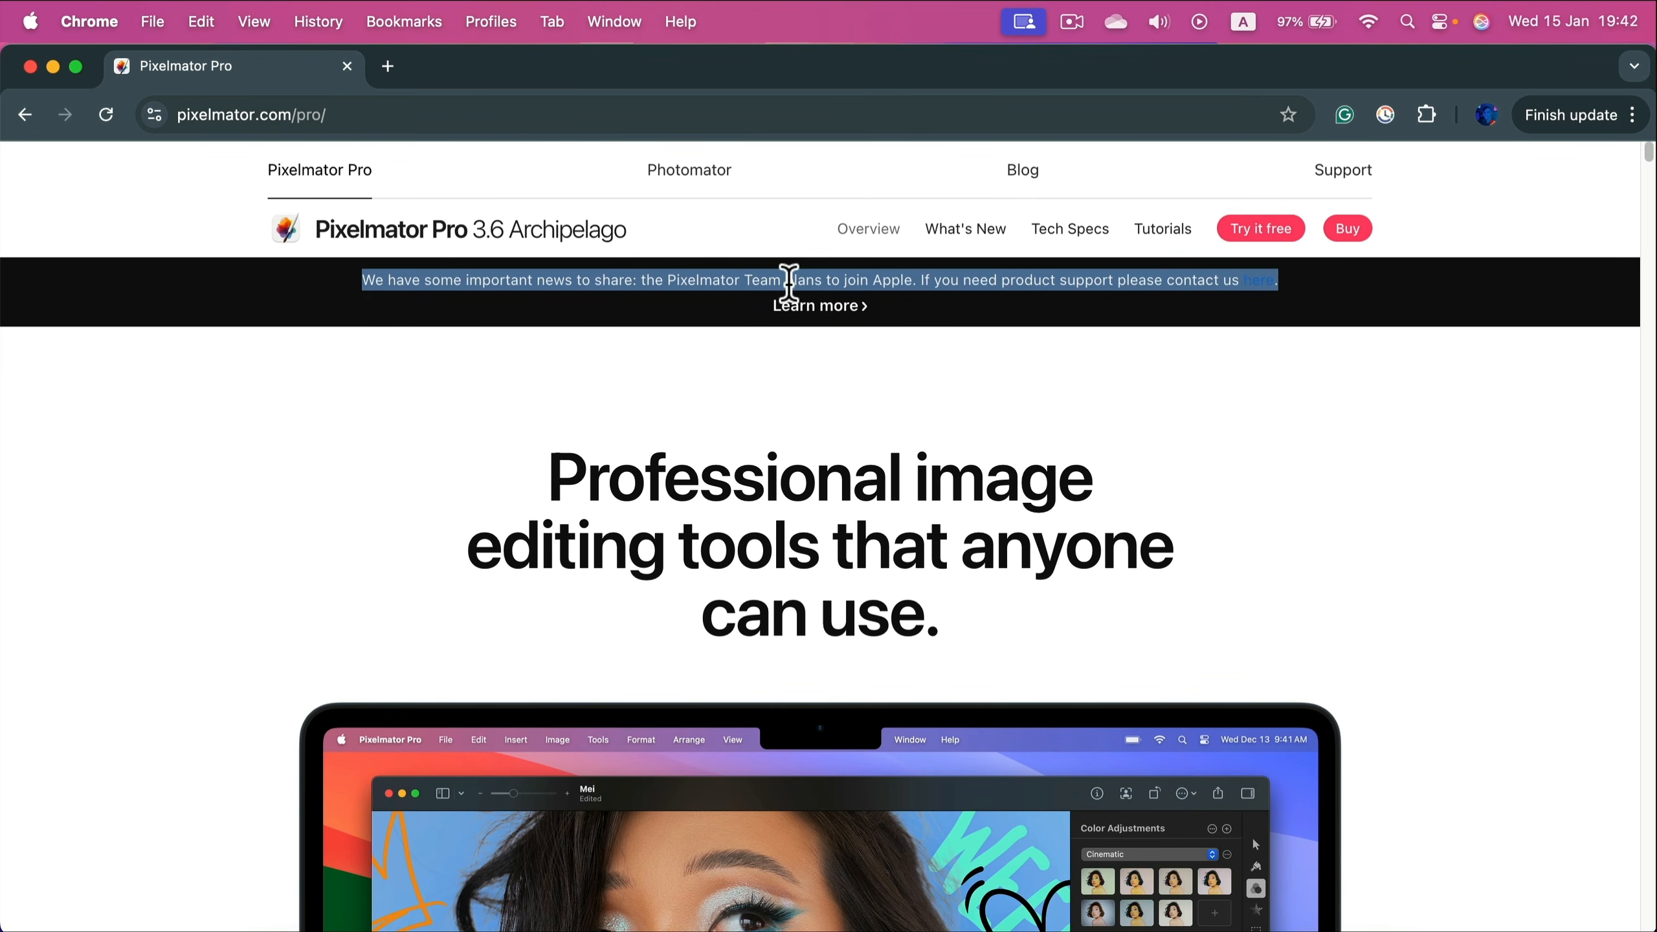
left_click(1311, 401)
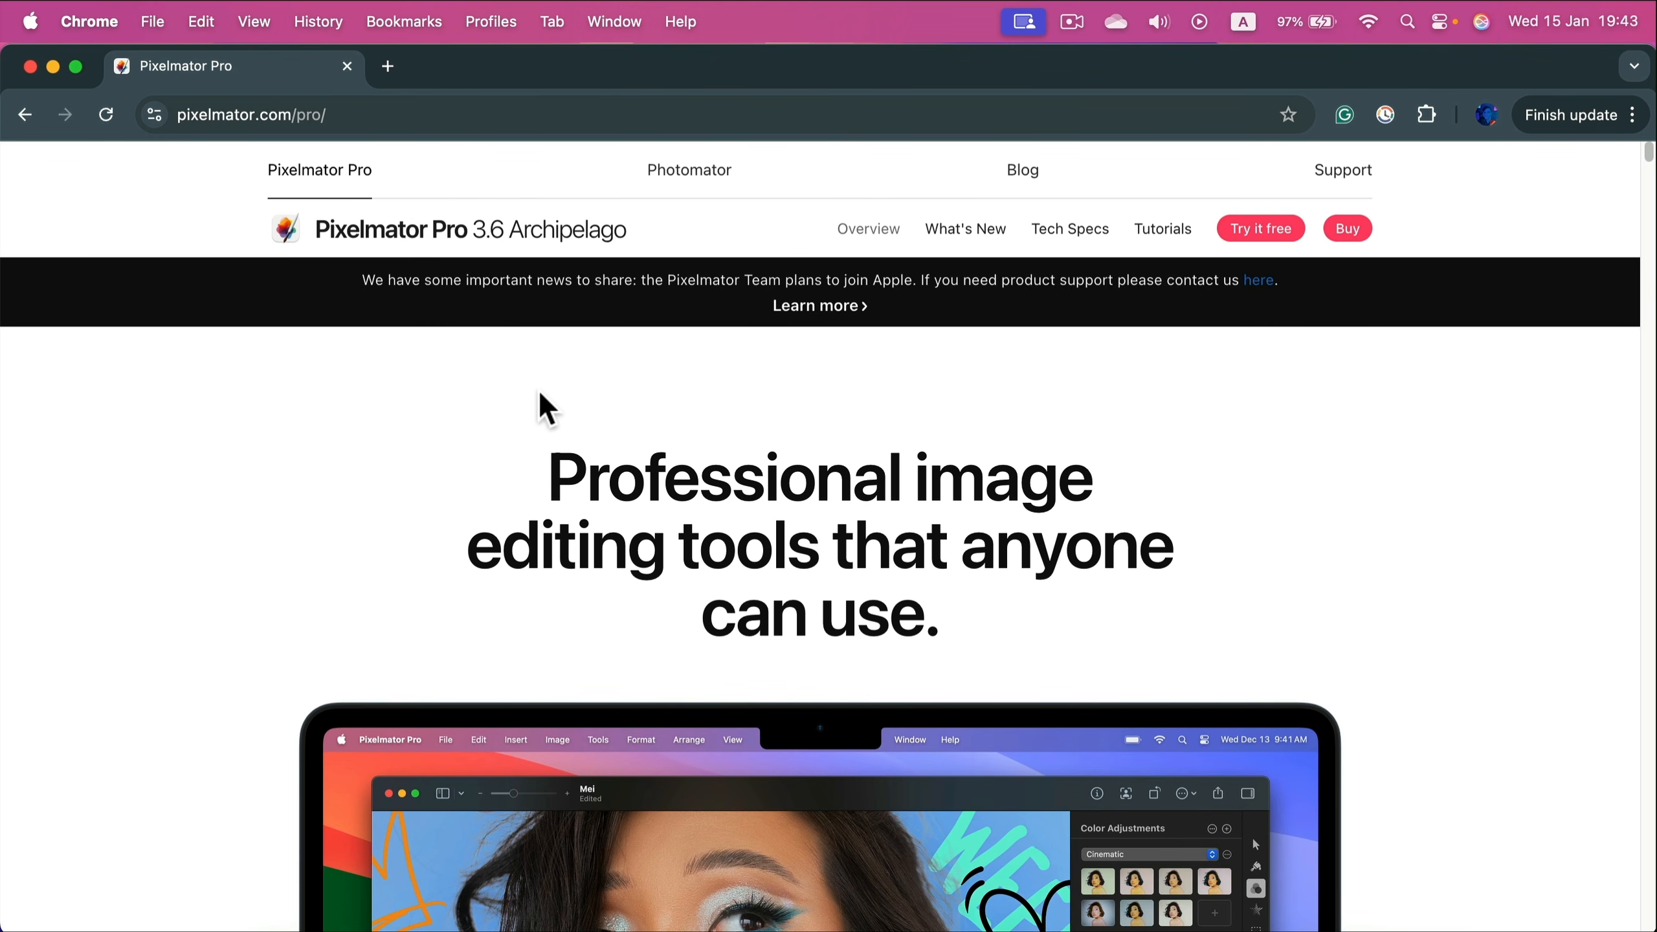
left_click(1348, 231)
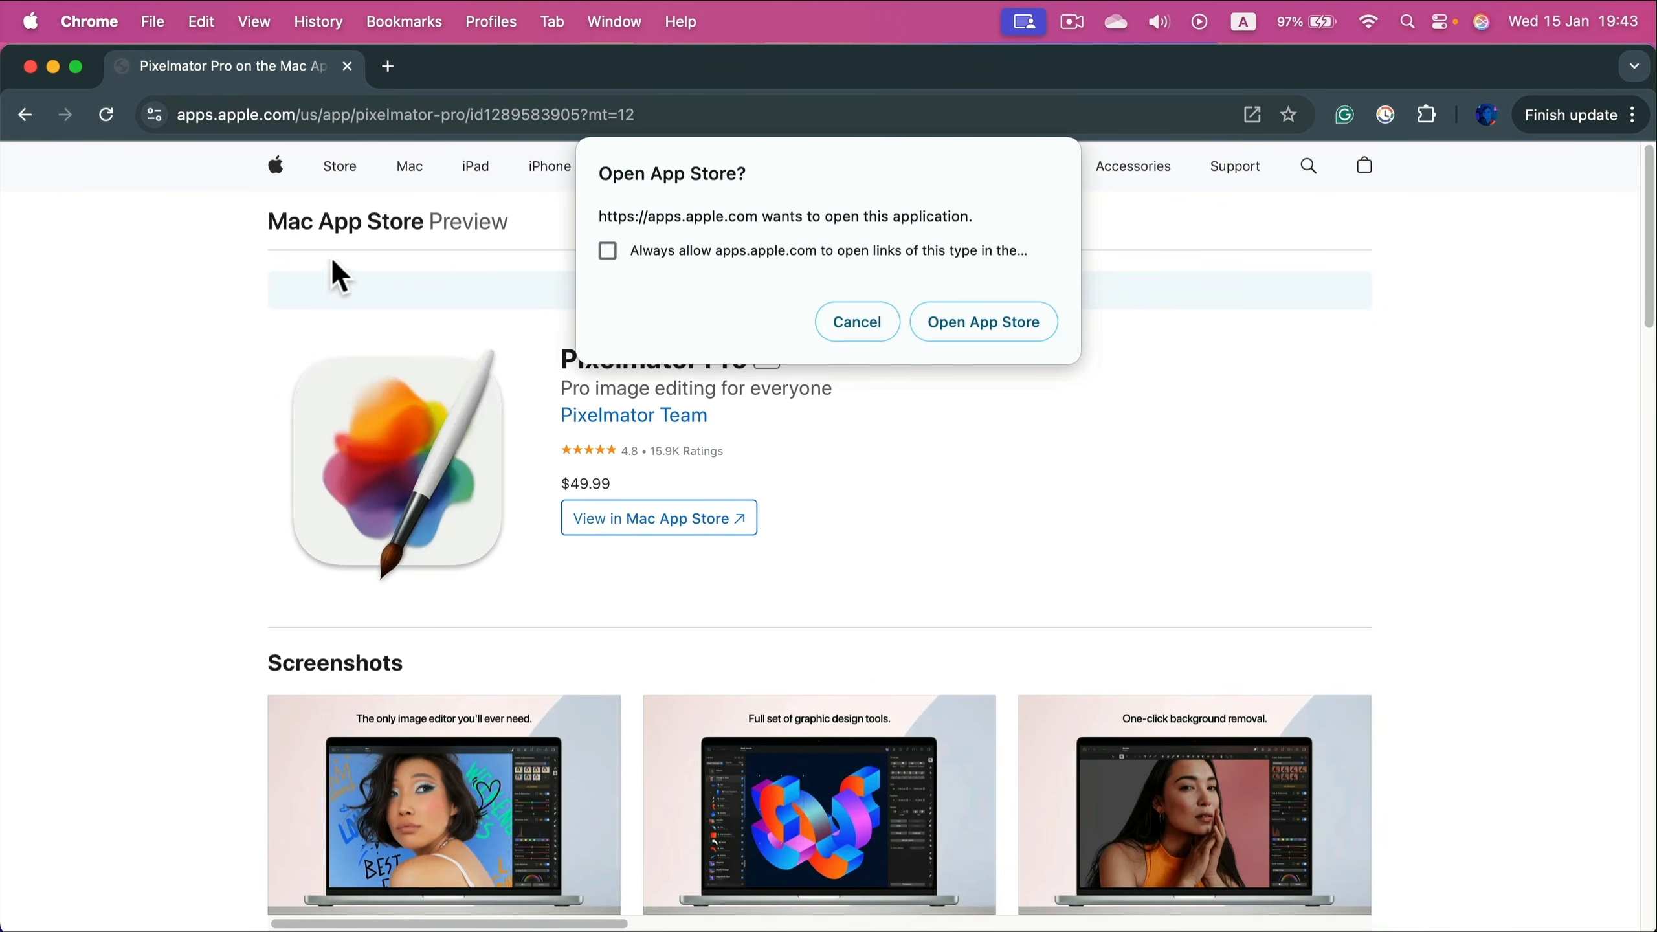
left_click(847, 320)
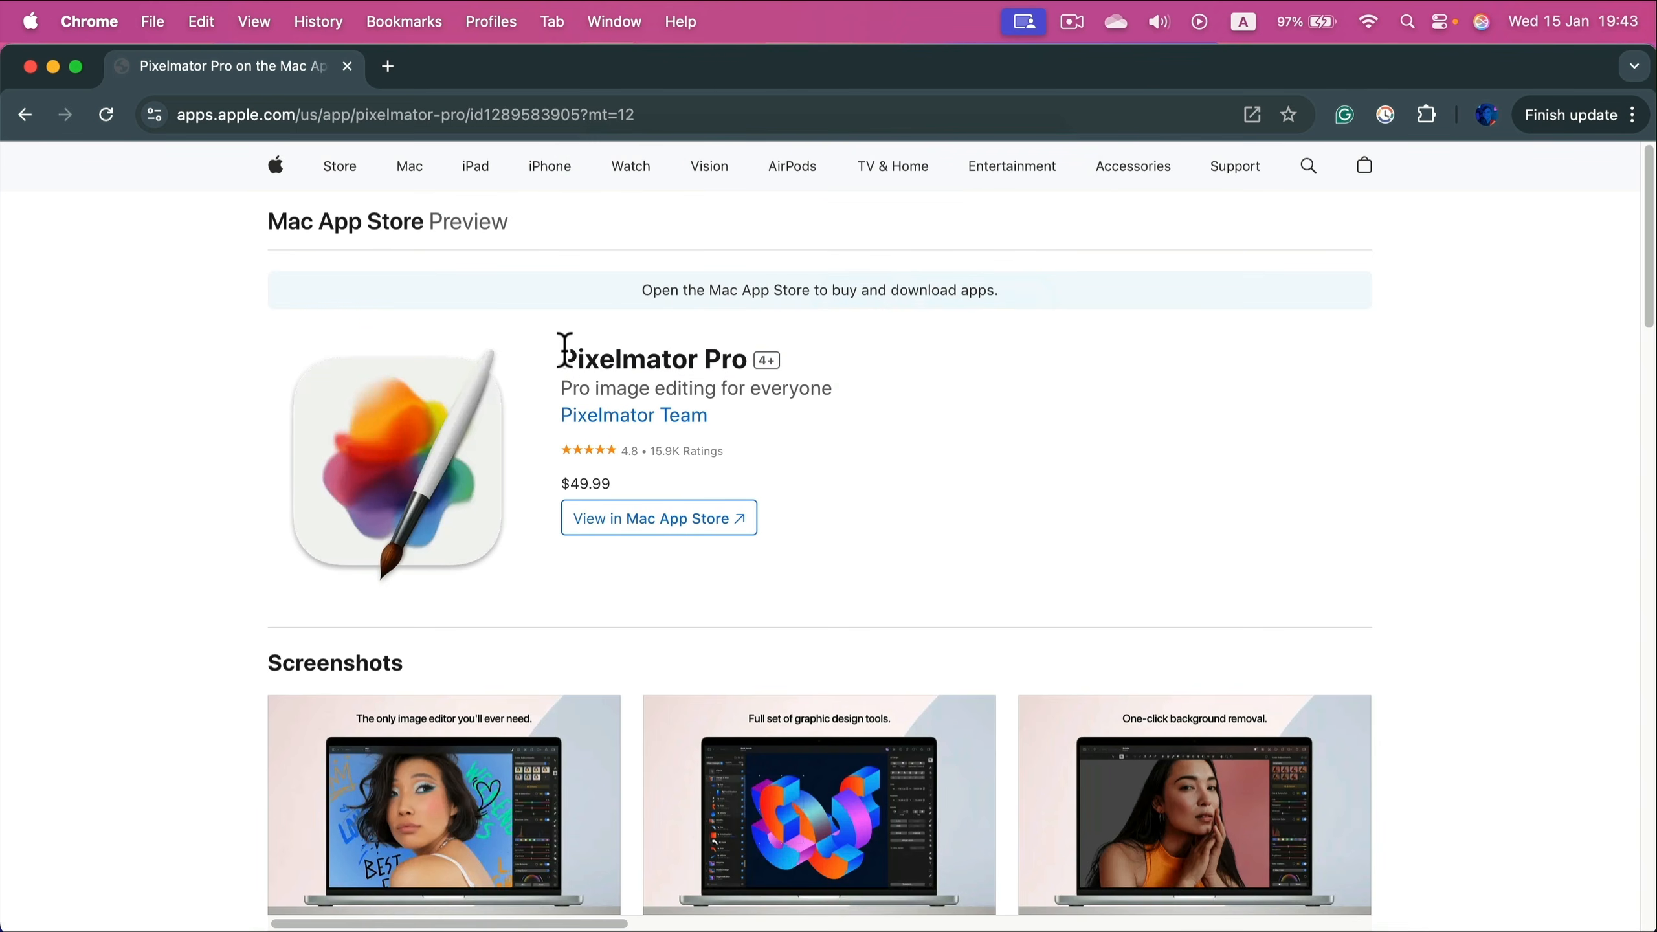